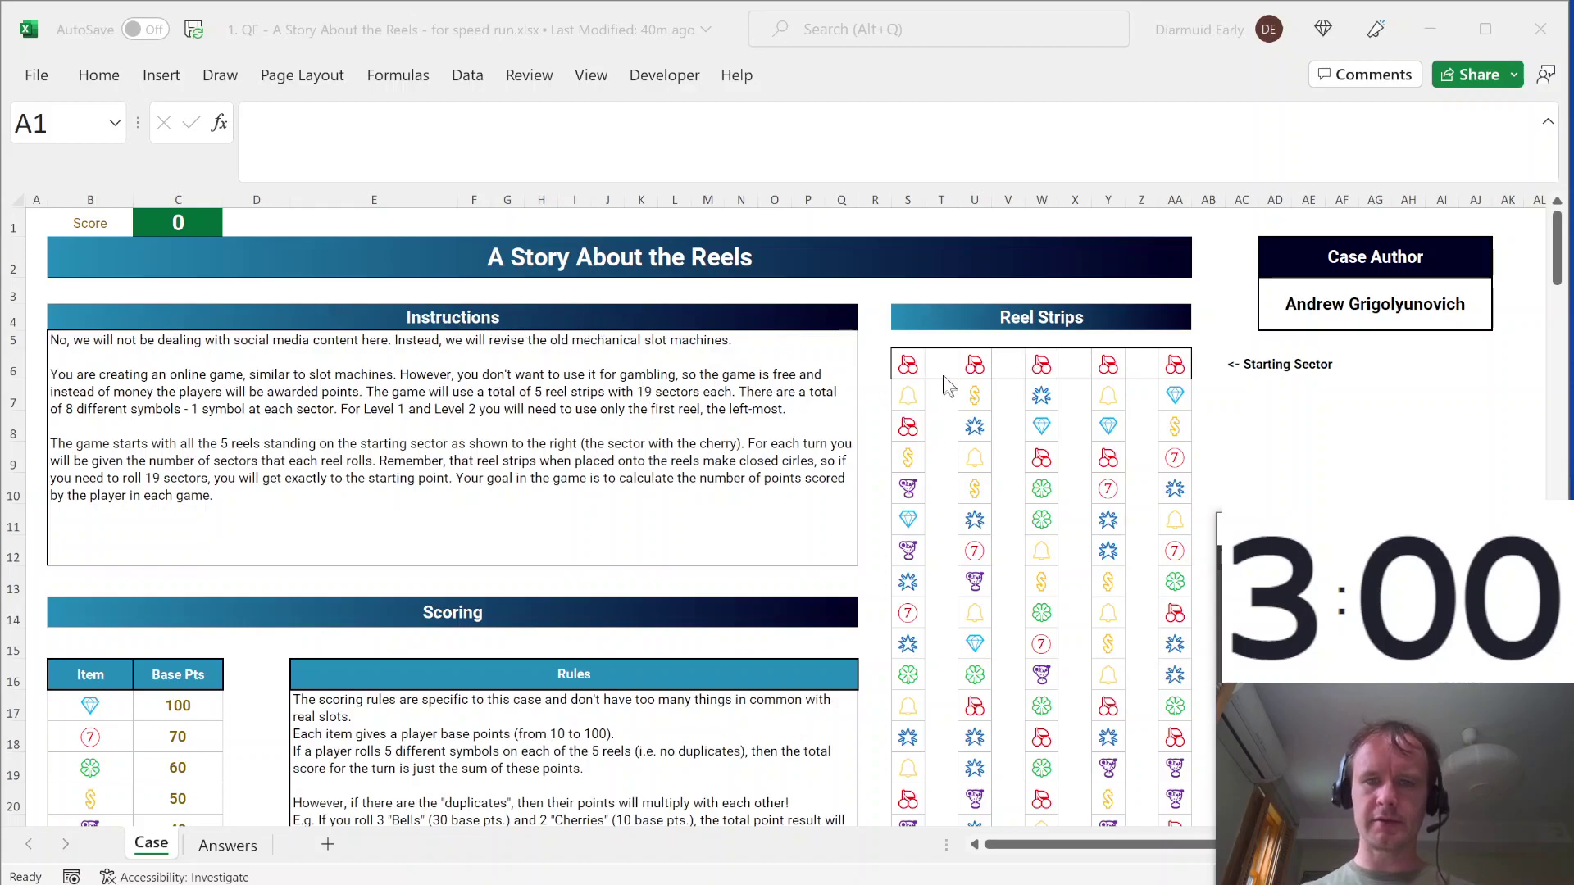
Step: Inspect the reel strips, starting-sector row and the items' base points, including the diamond's 100
click(900, 366)
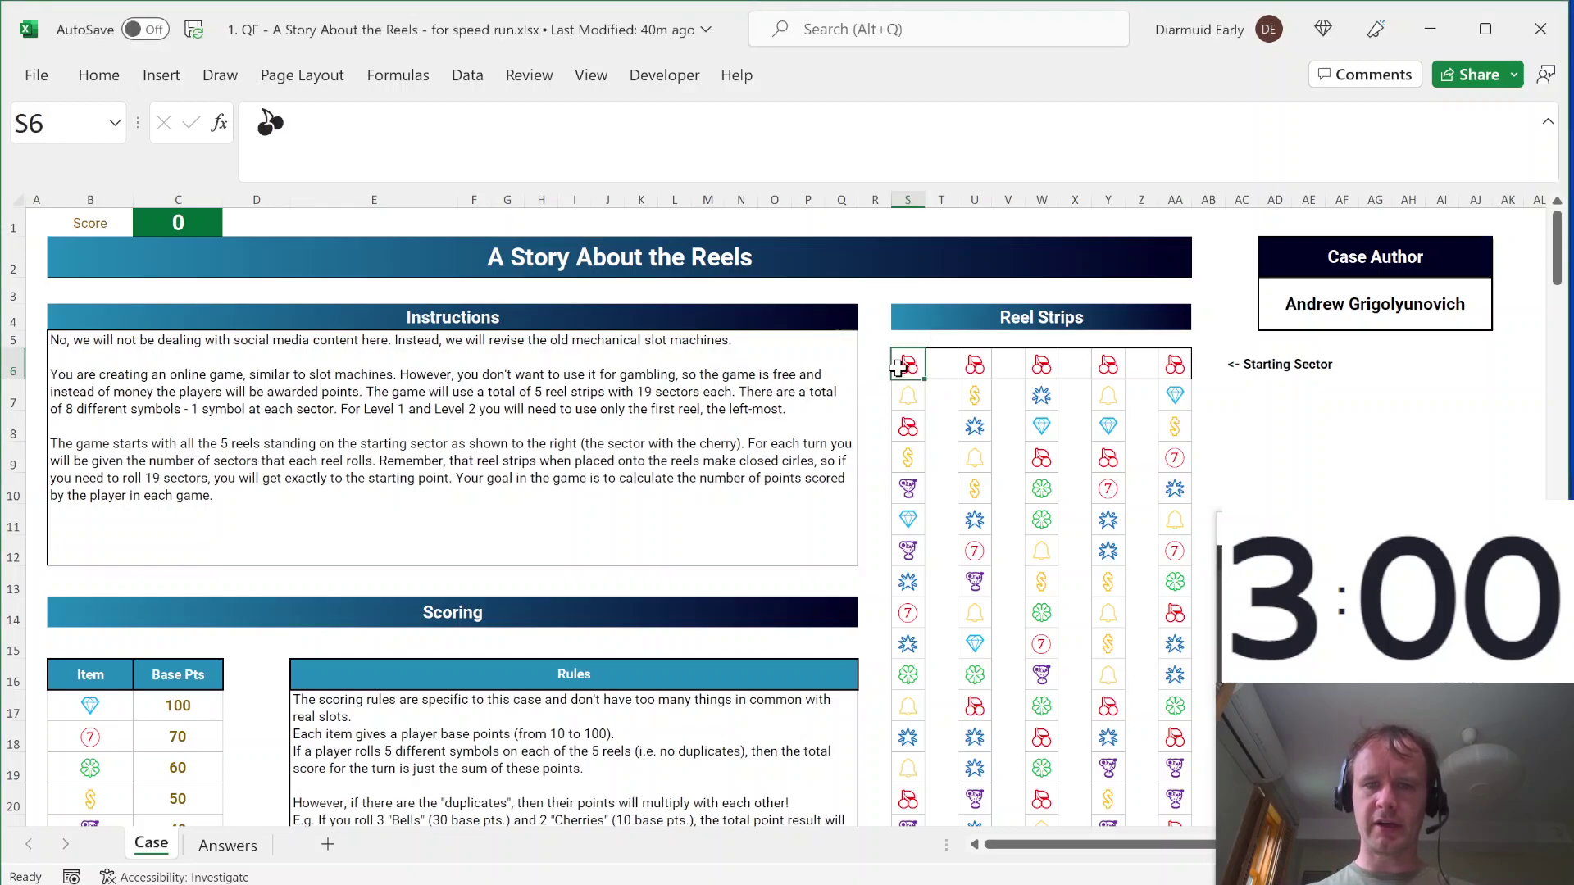
key(ctrl+shift+Down)
scroll(897, 352, up, 2)
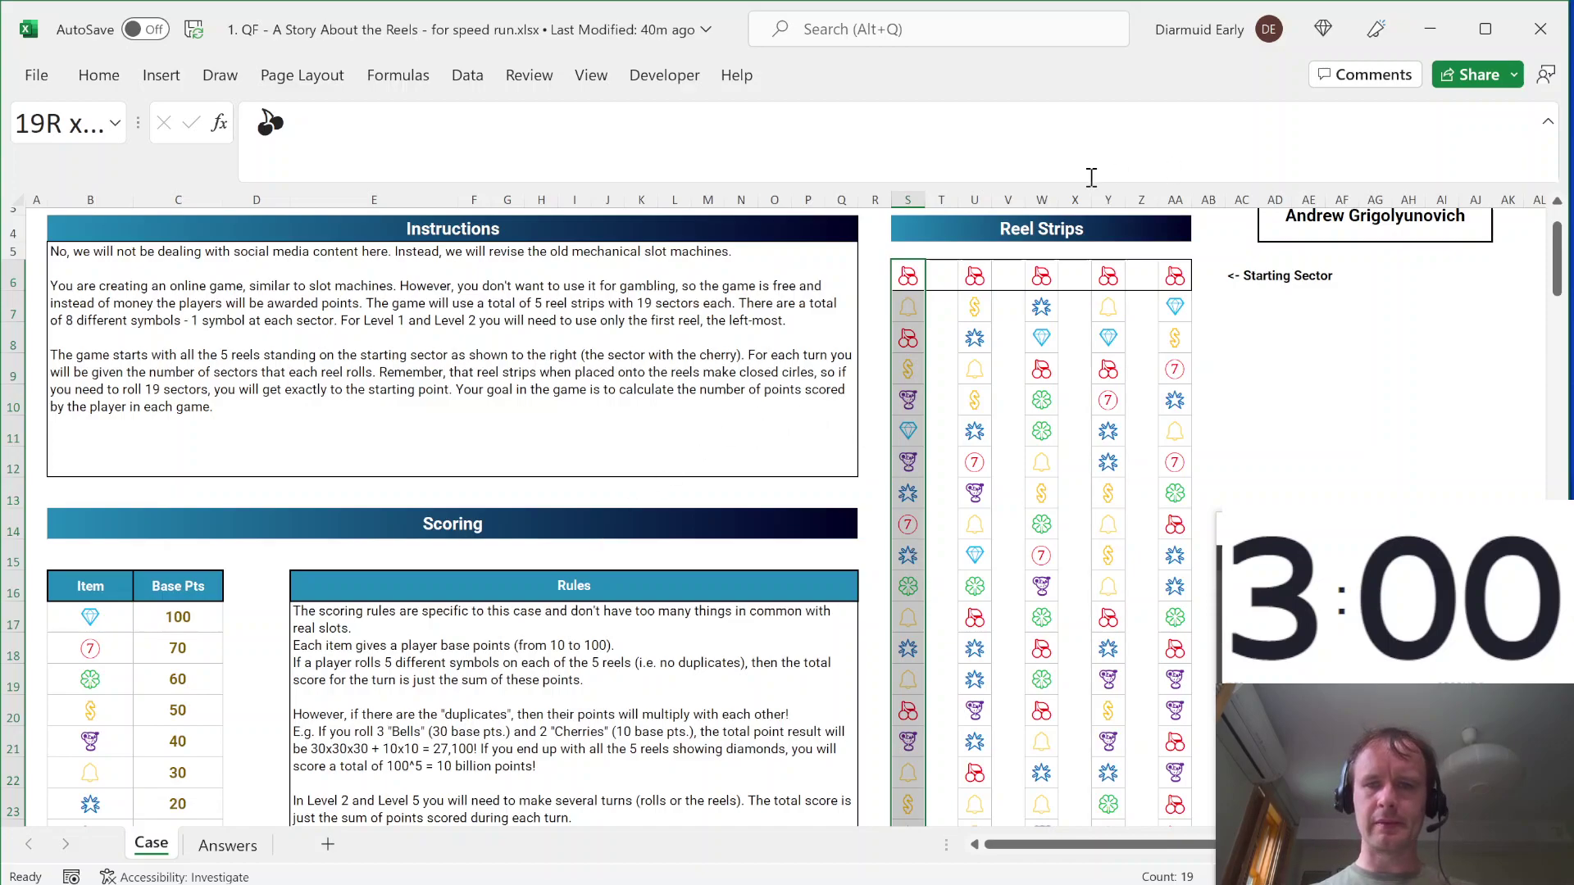
drag(901, 277, 1179, 268)
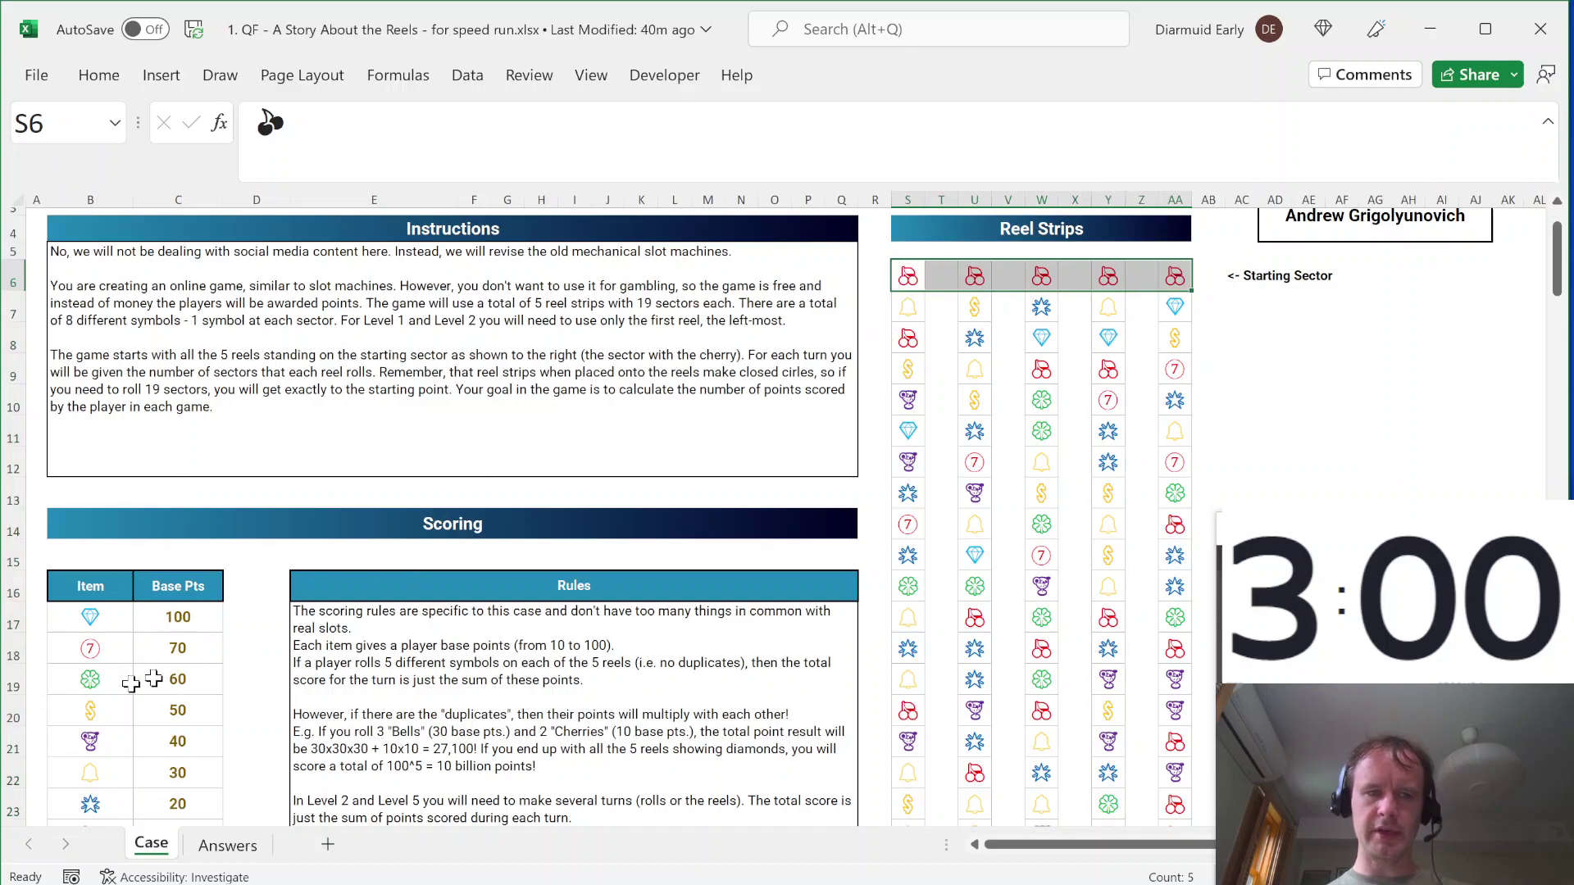
click(178, 644)
key(ctrl+shift+Down)
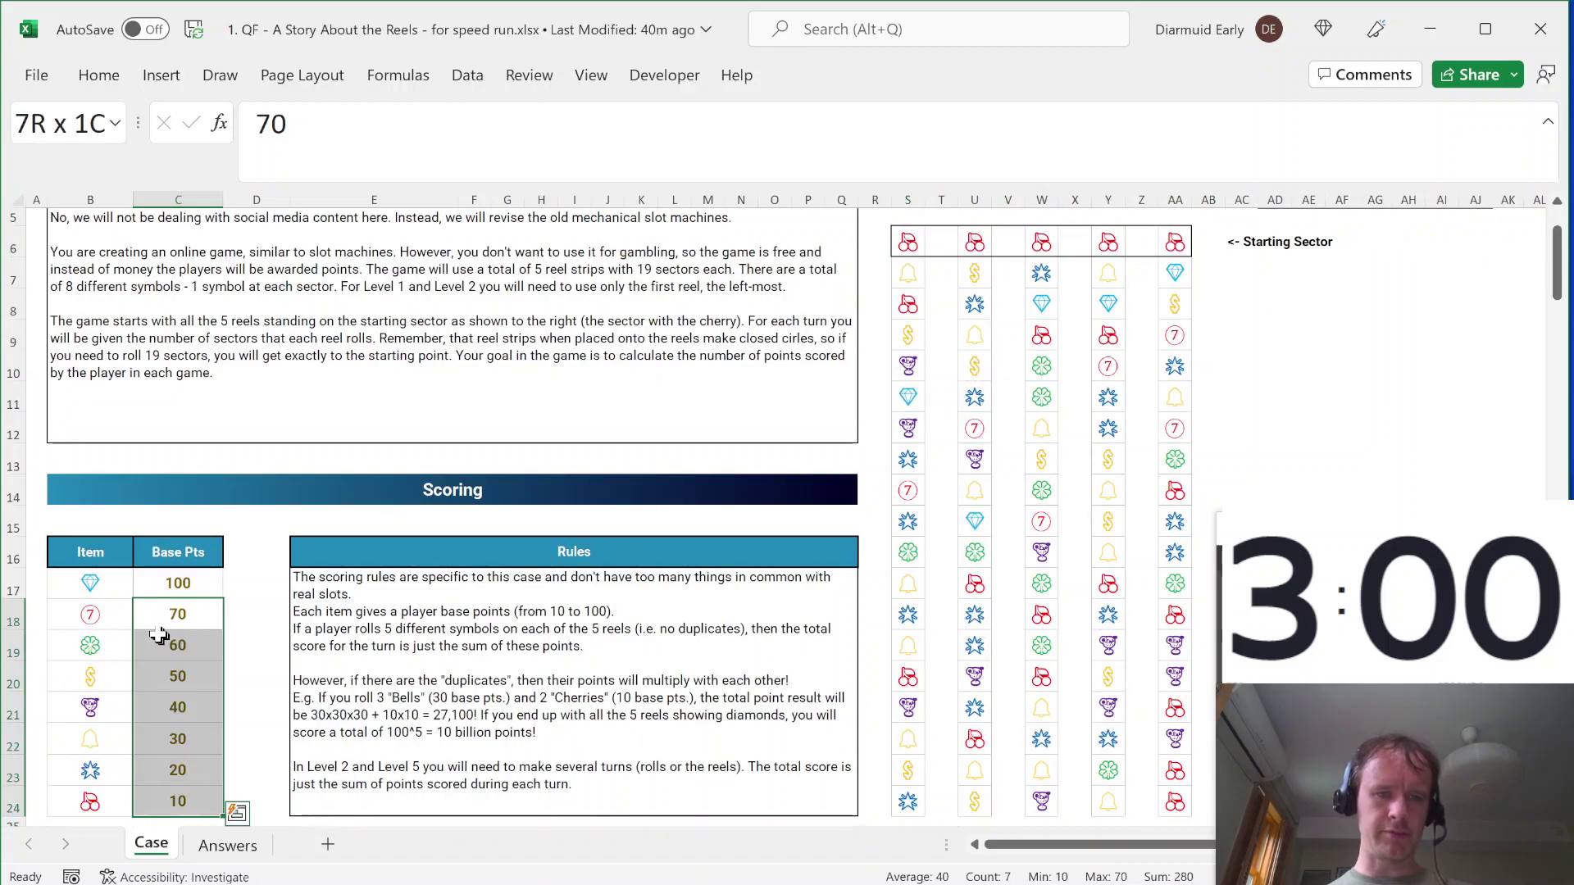
click(192, 579)
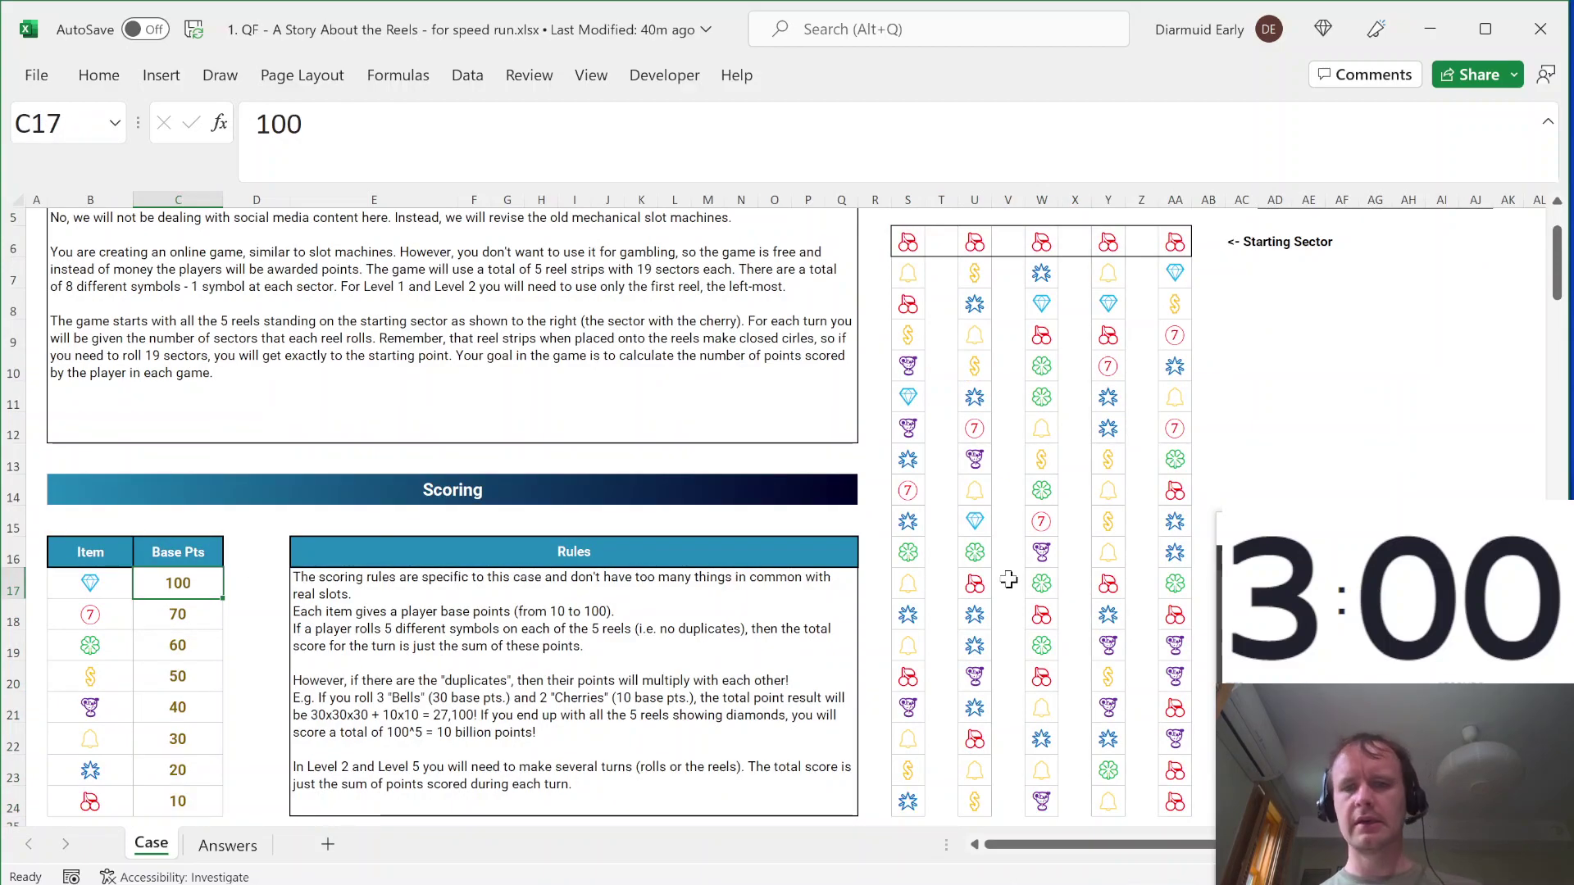
click(908, 559)
key(shift+Right)
key(shift+Right)
key(shift+Right)
key(shift+Right)
key(shift+Right)
key(shift+Right)
key(shift+Right)
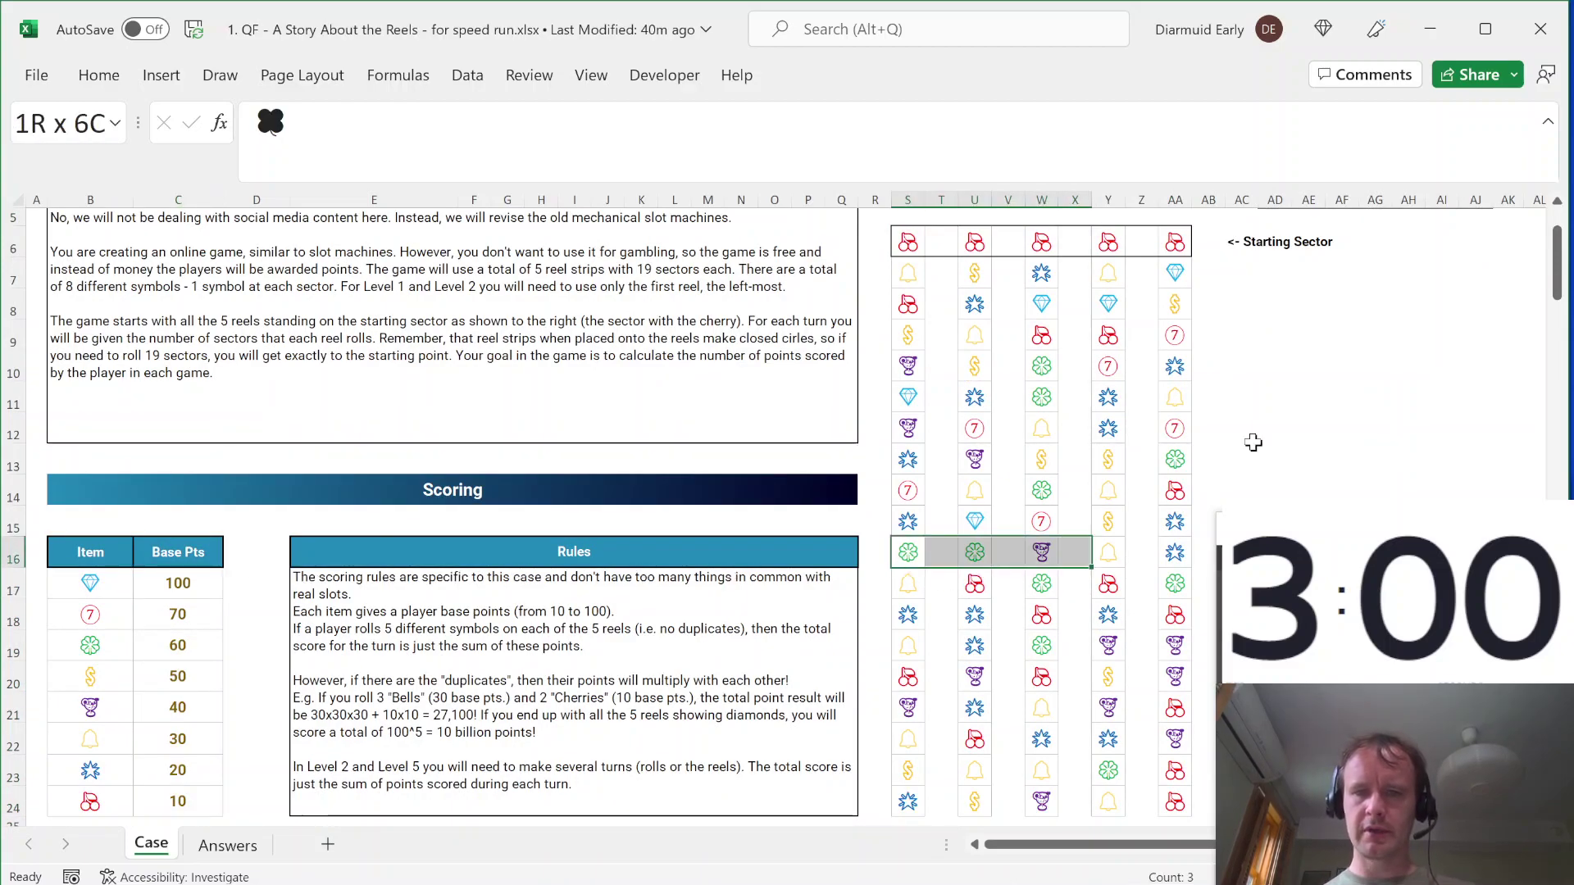
key(shift+Right)
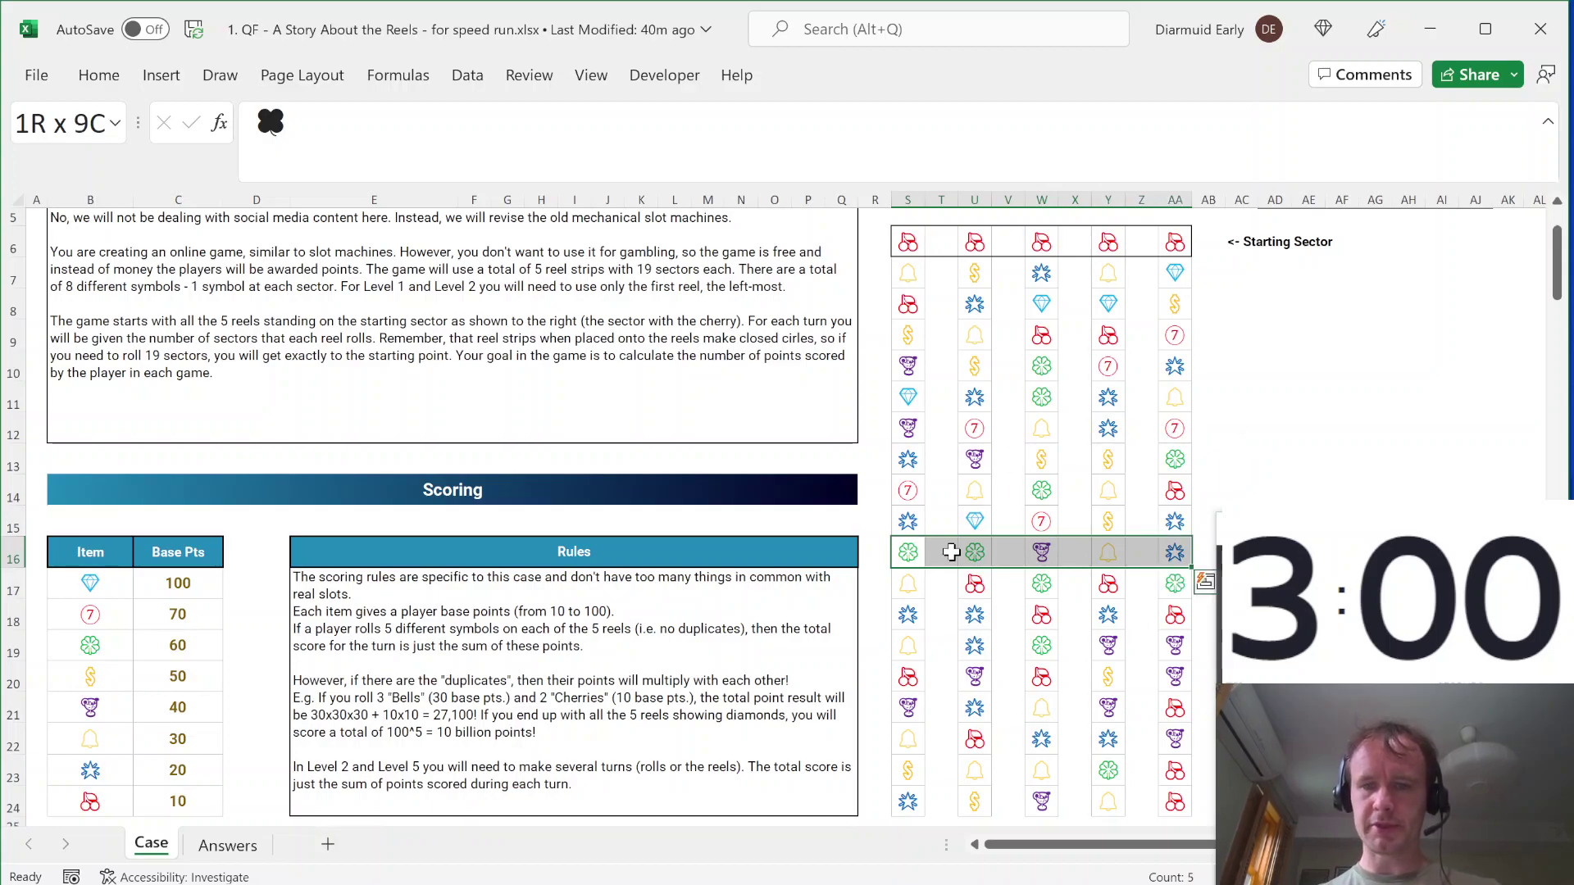
drag(906, 614, 1180, 614)
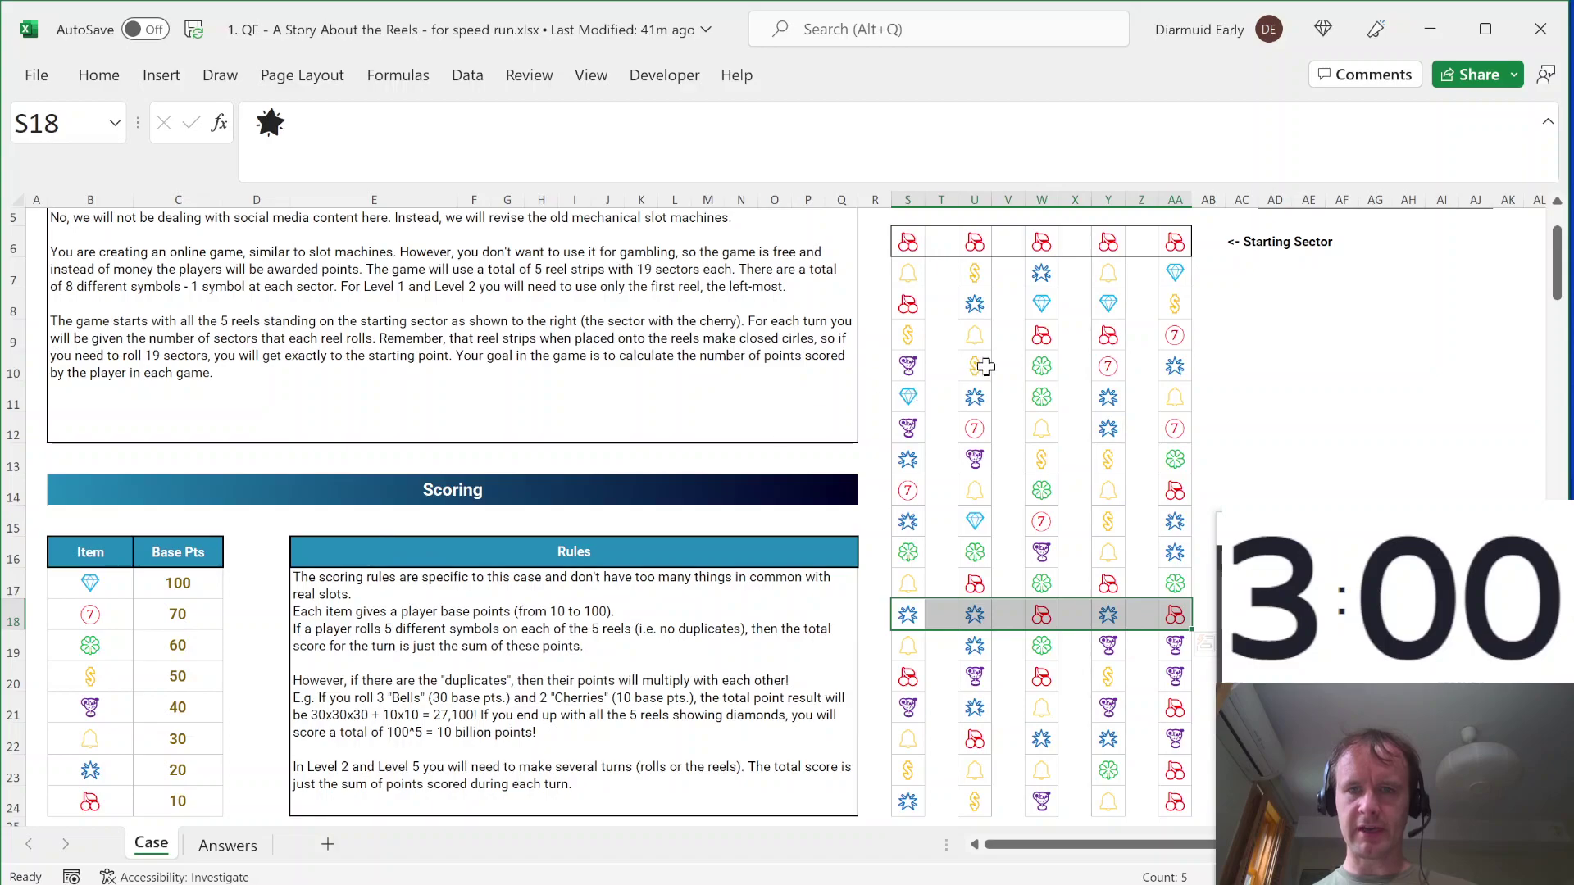
Step: Locate the diamond sector on each of the five reels
click(910, 401)
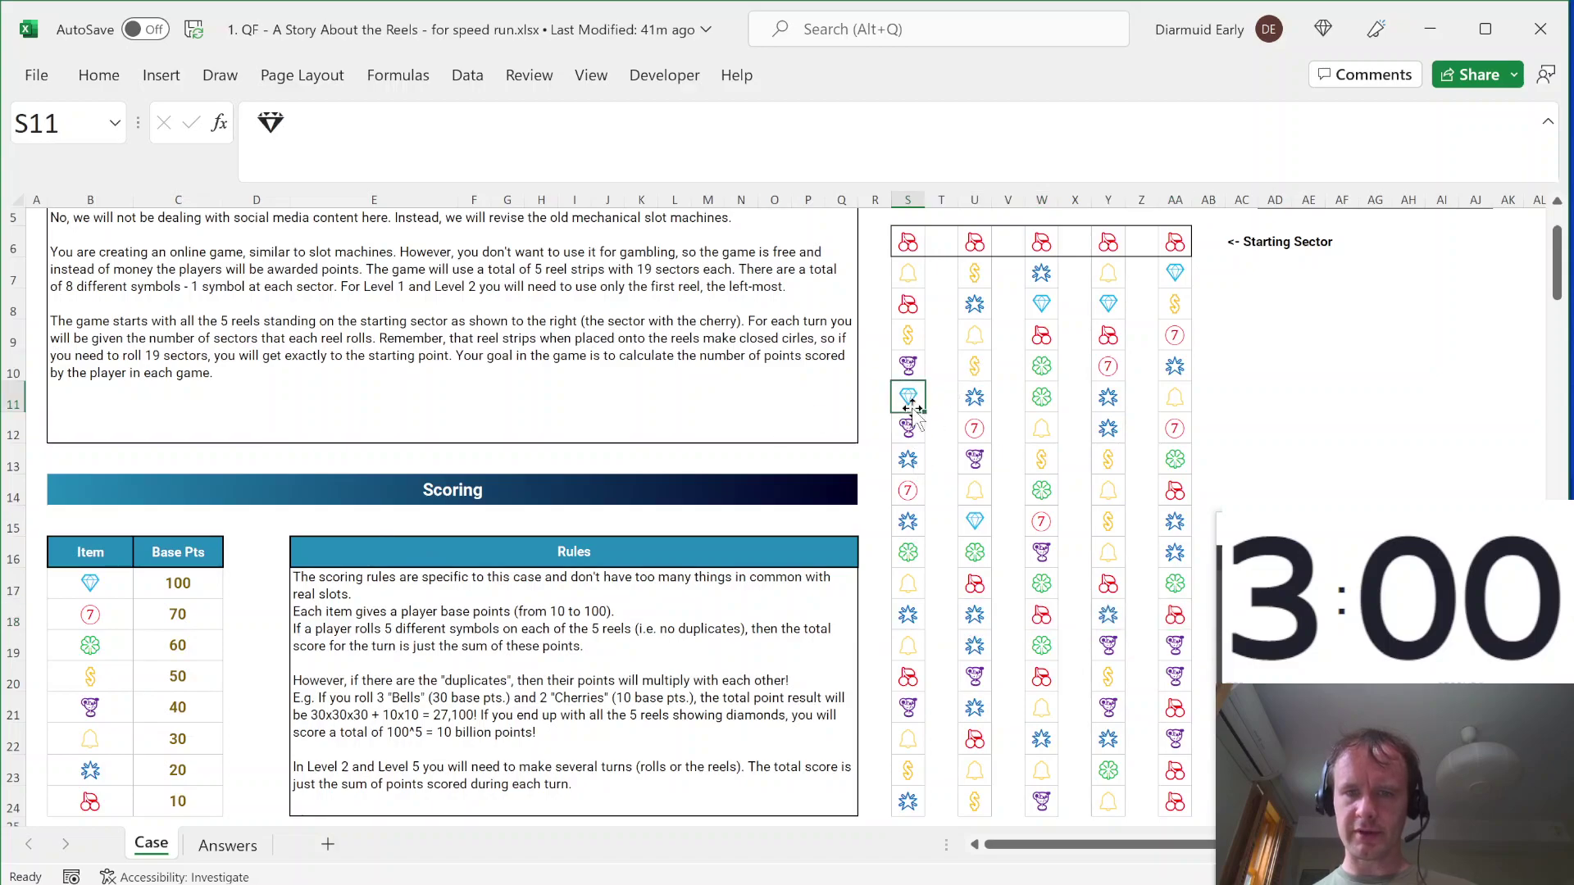
ctrl+click(969, 516)
ctrl+click(1039, 304)
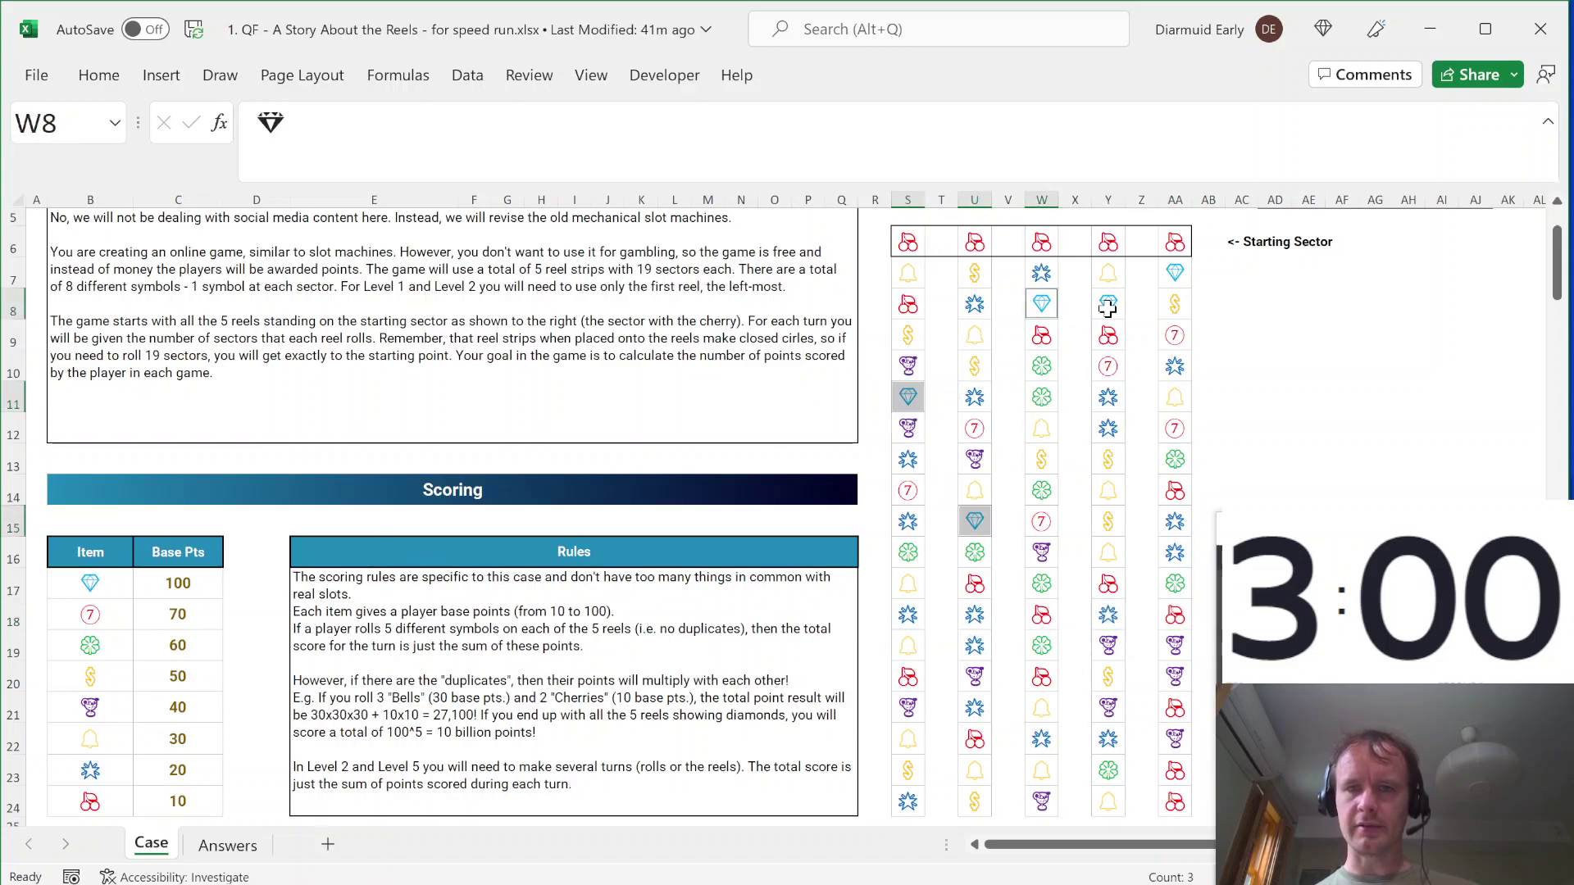
ctrl+click(1108, 304)
ctrl+click(1174, 272)
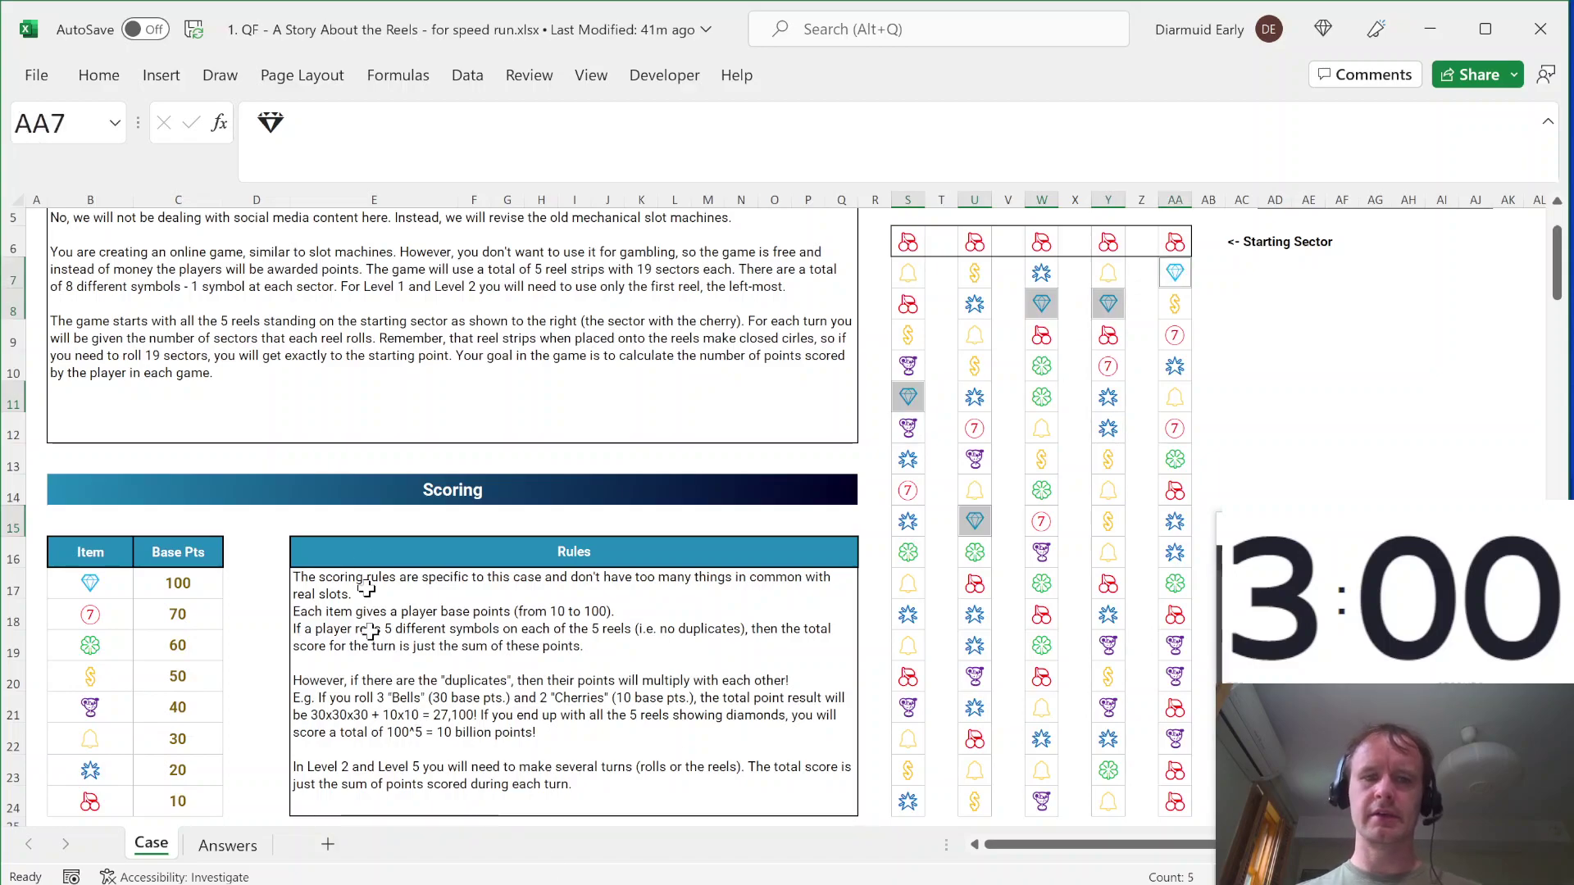
click(132, 530)
key(Left)
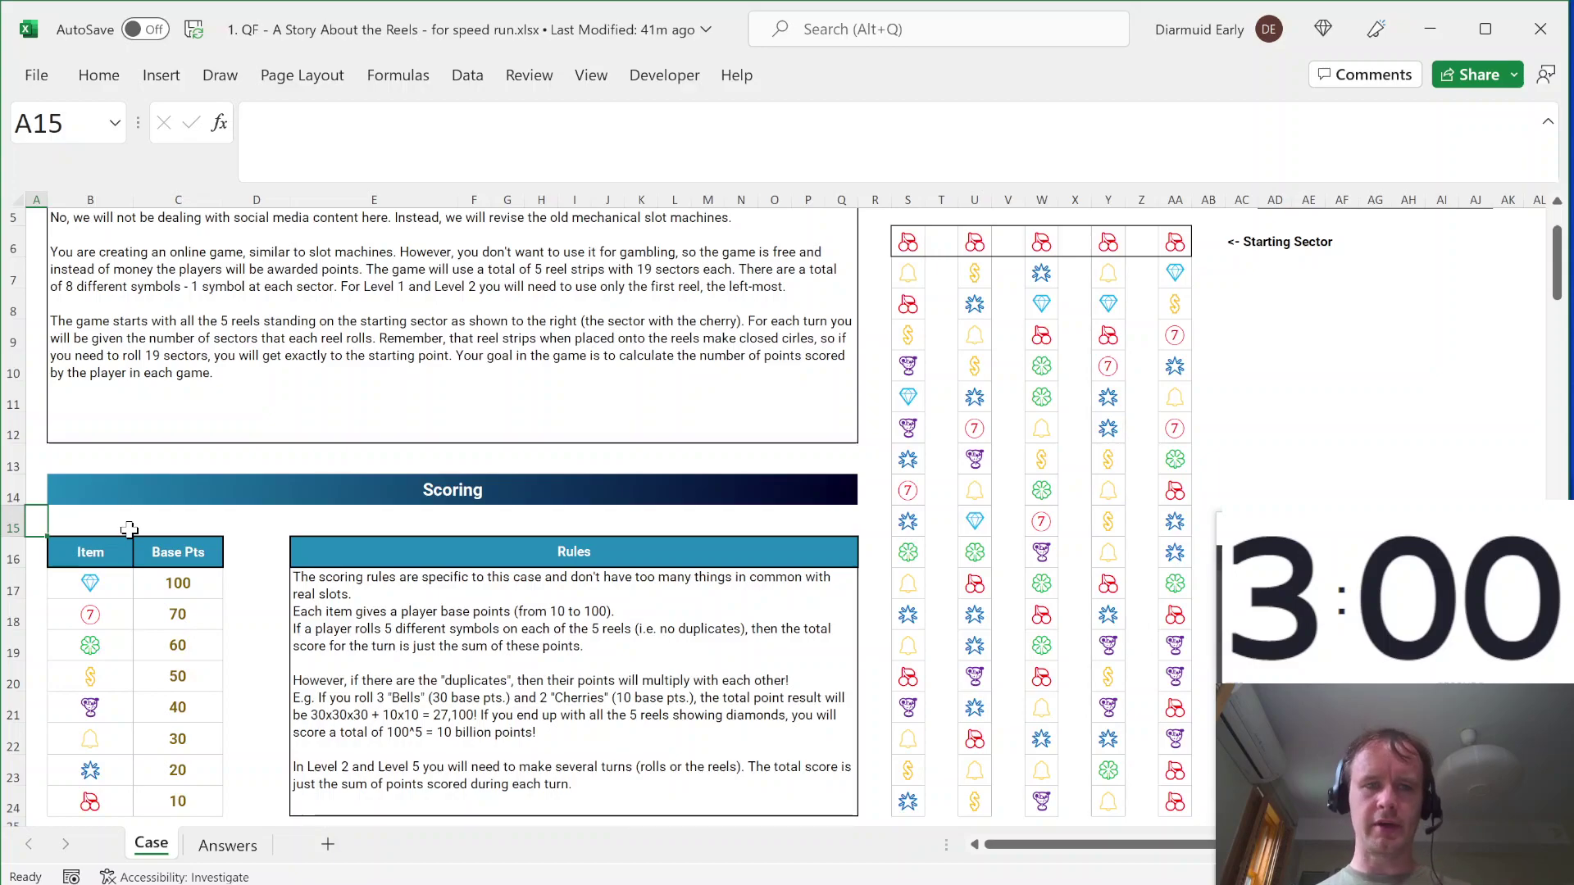
Step: Review the Score formula in C1 and the first instructions paragraph
scroll(130, 529, up, 2)
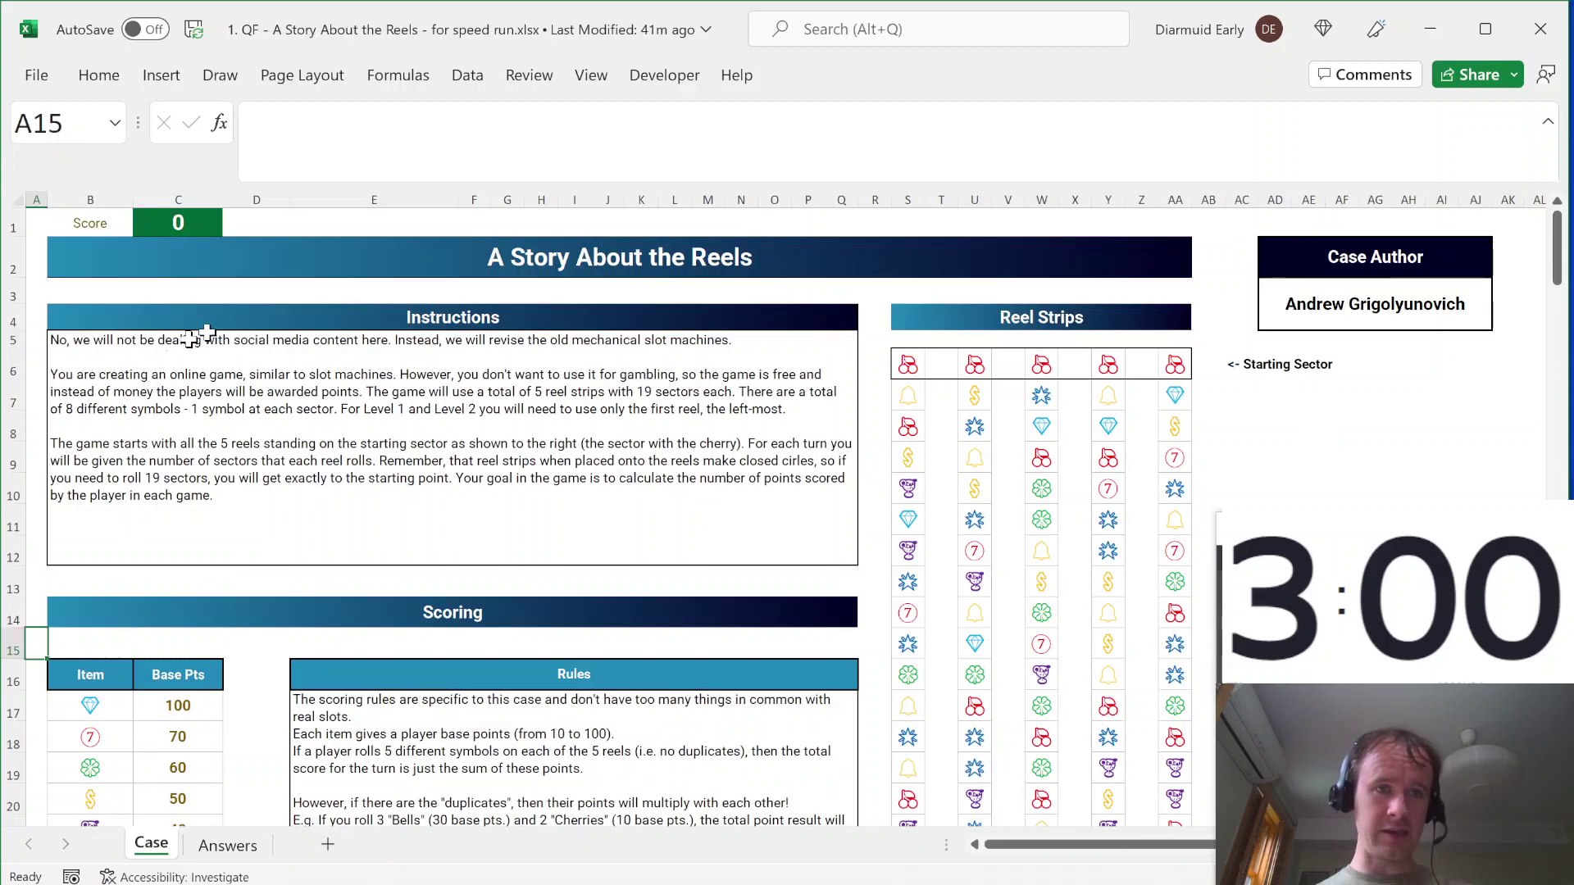
click(35, 292)
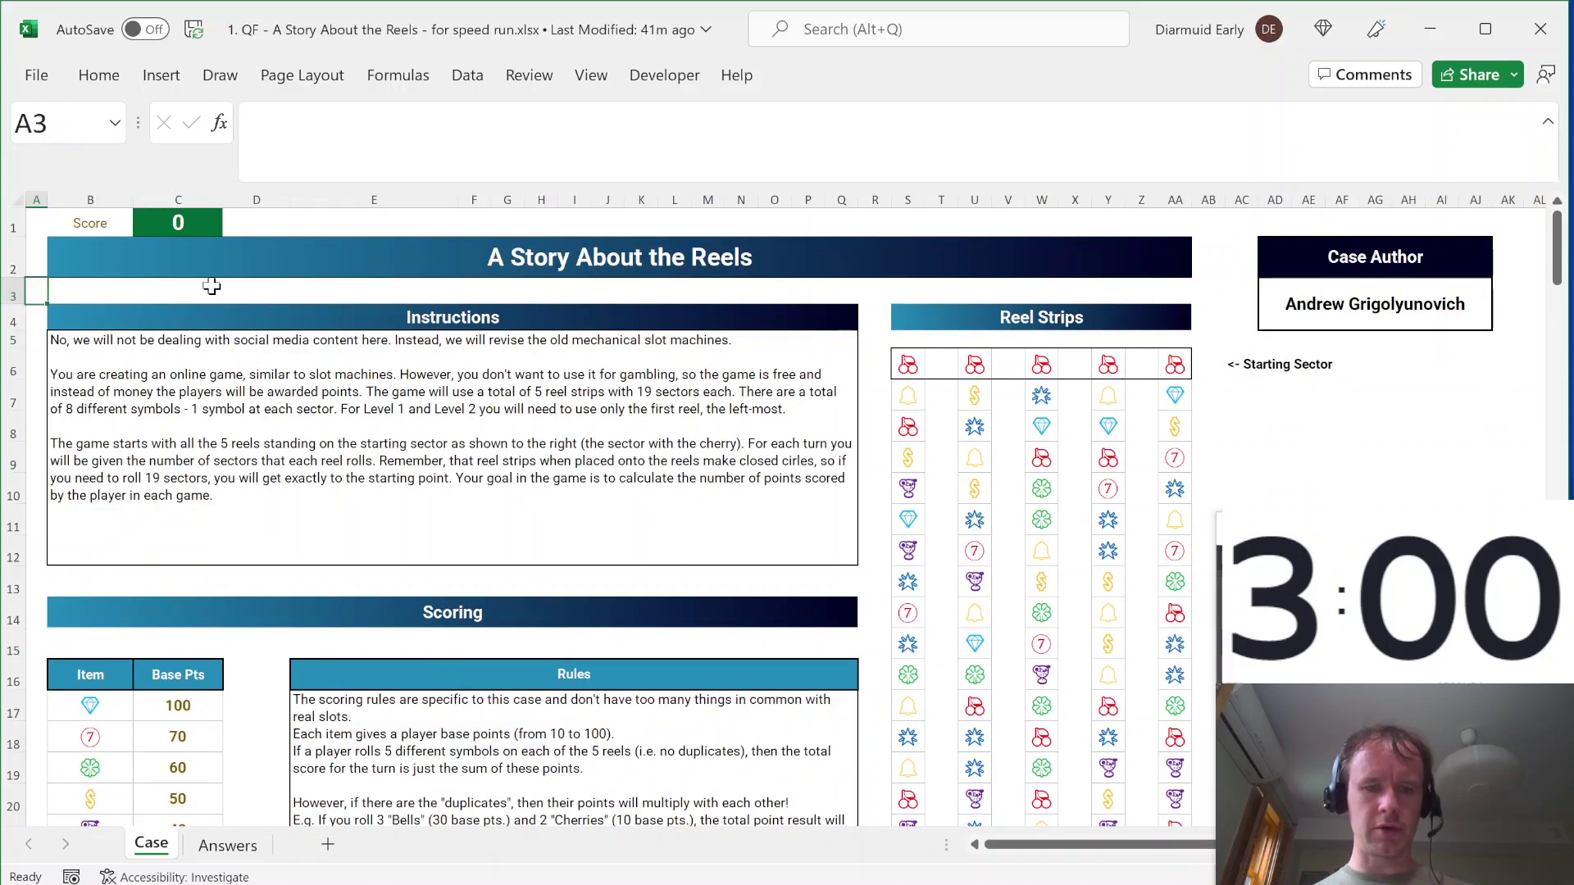
key(alt)
key(Escape)
click(170, 217)
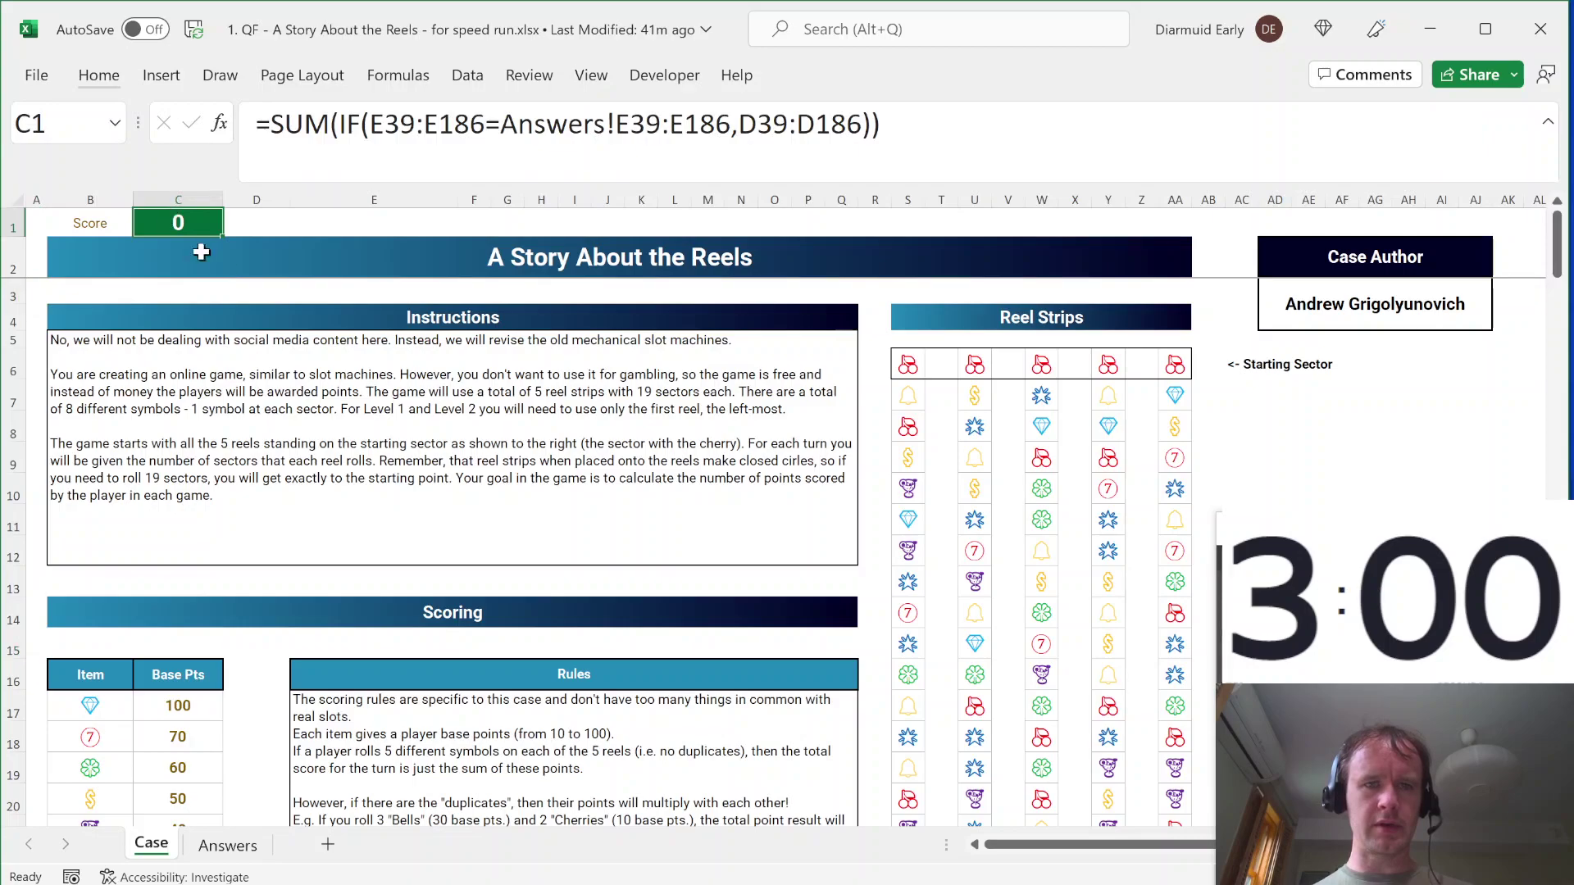
click(279, 365)
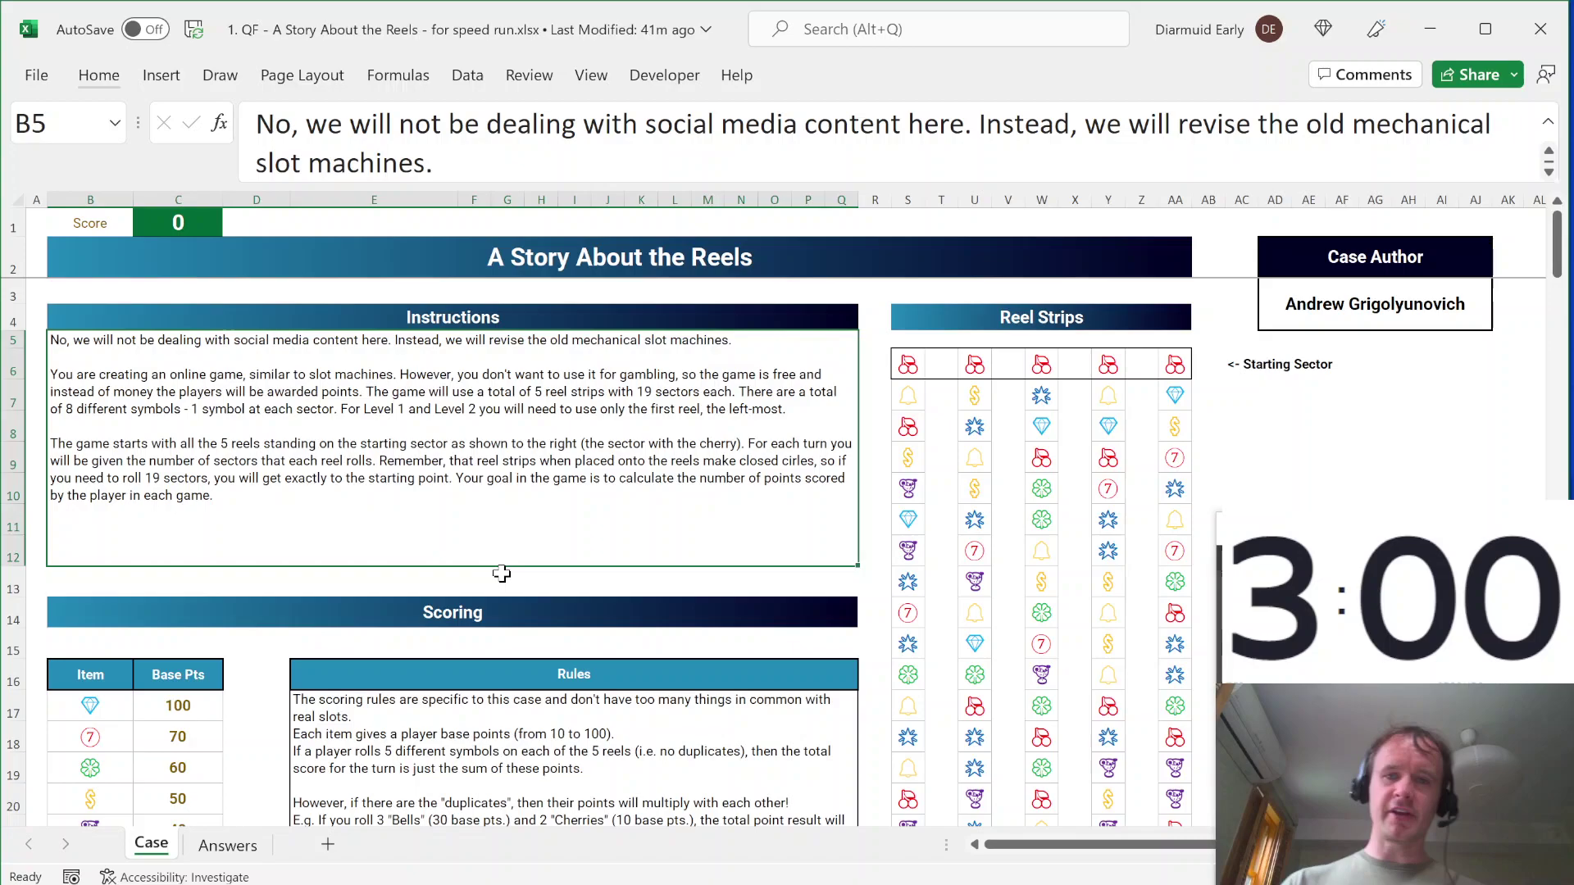
key(ctrl+Home)
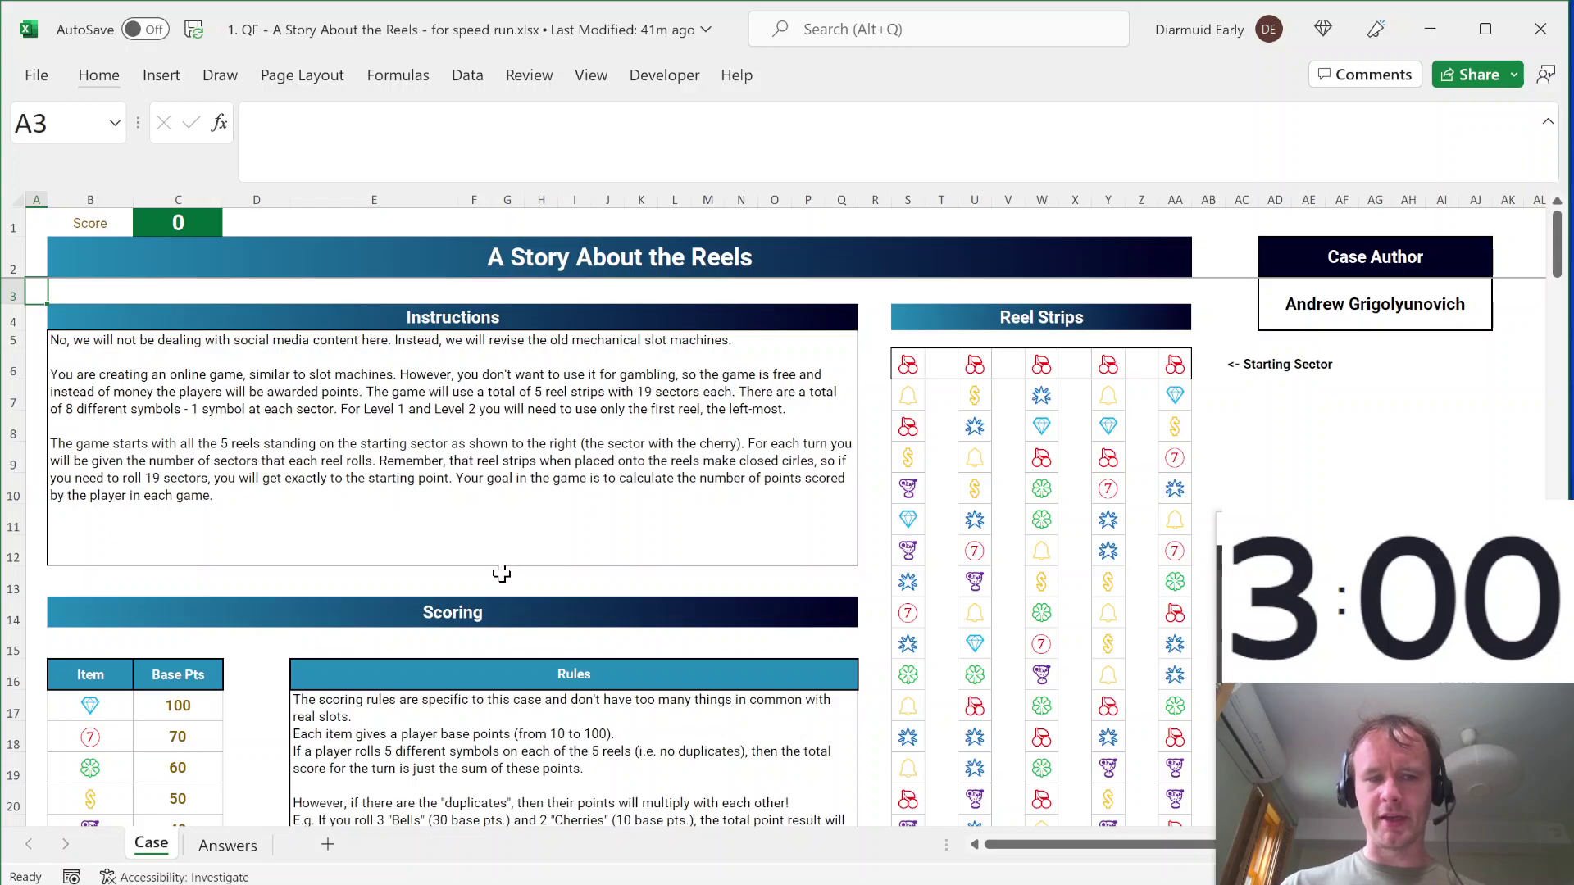
scroll(501, 573, down, 2)
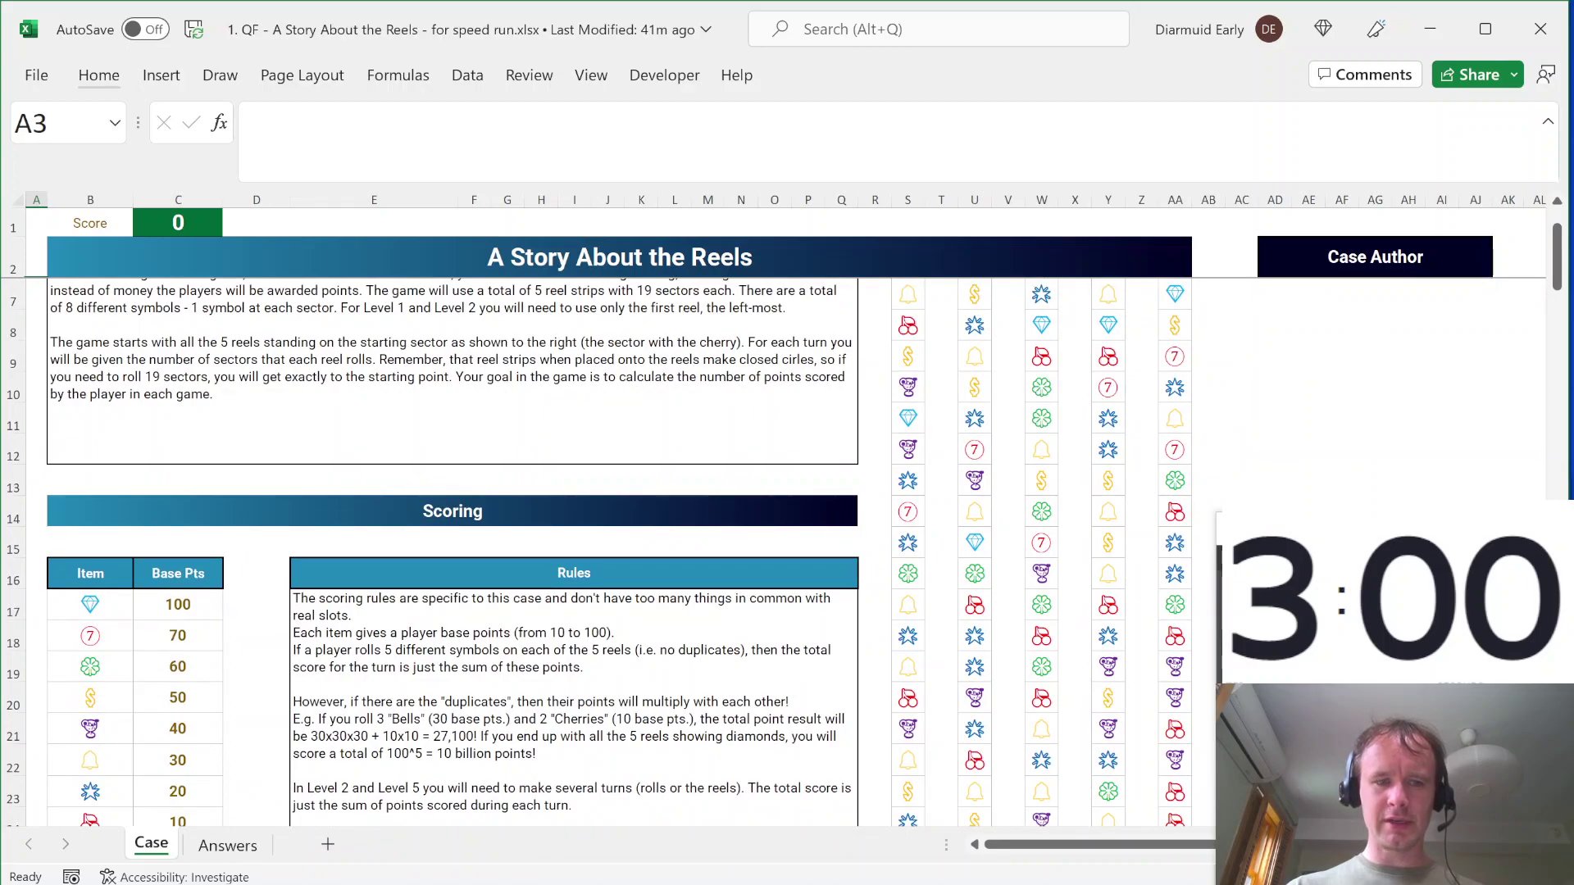
Step: Name the item-points table B17:C24 'G'
click(95, 613)
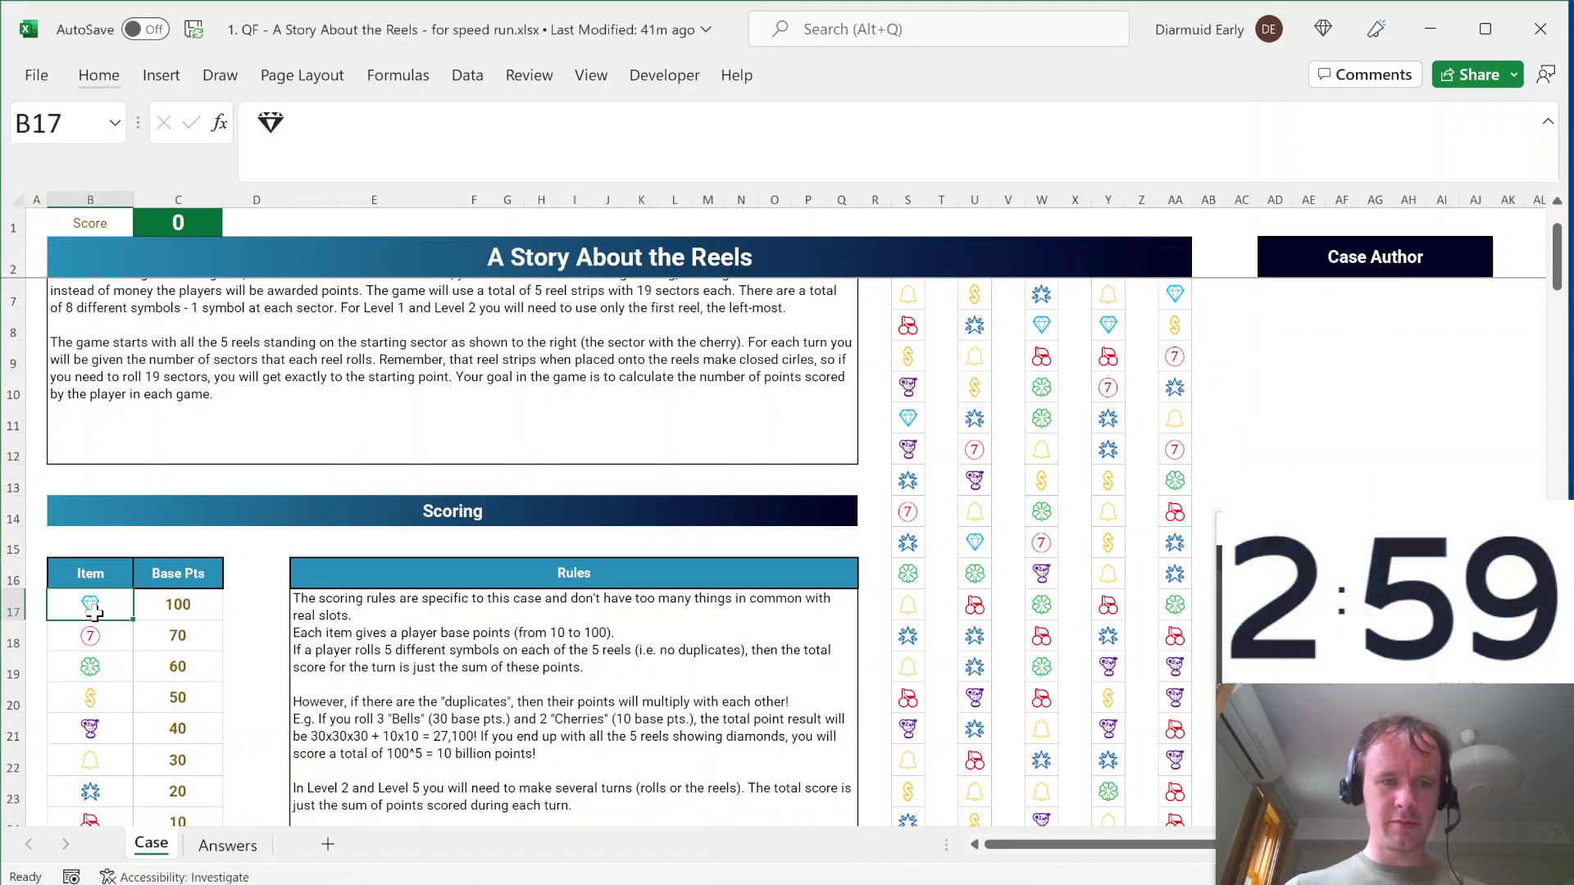
key(ctrl+shift+Right)
key(ctrl+shift+Down)
key(alt+m)
text(mdG)
key(Return)
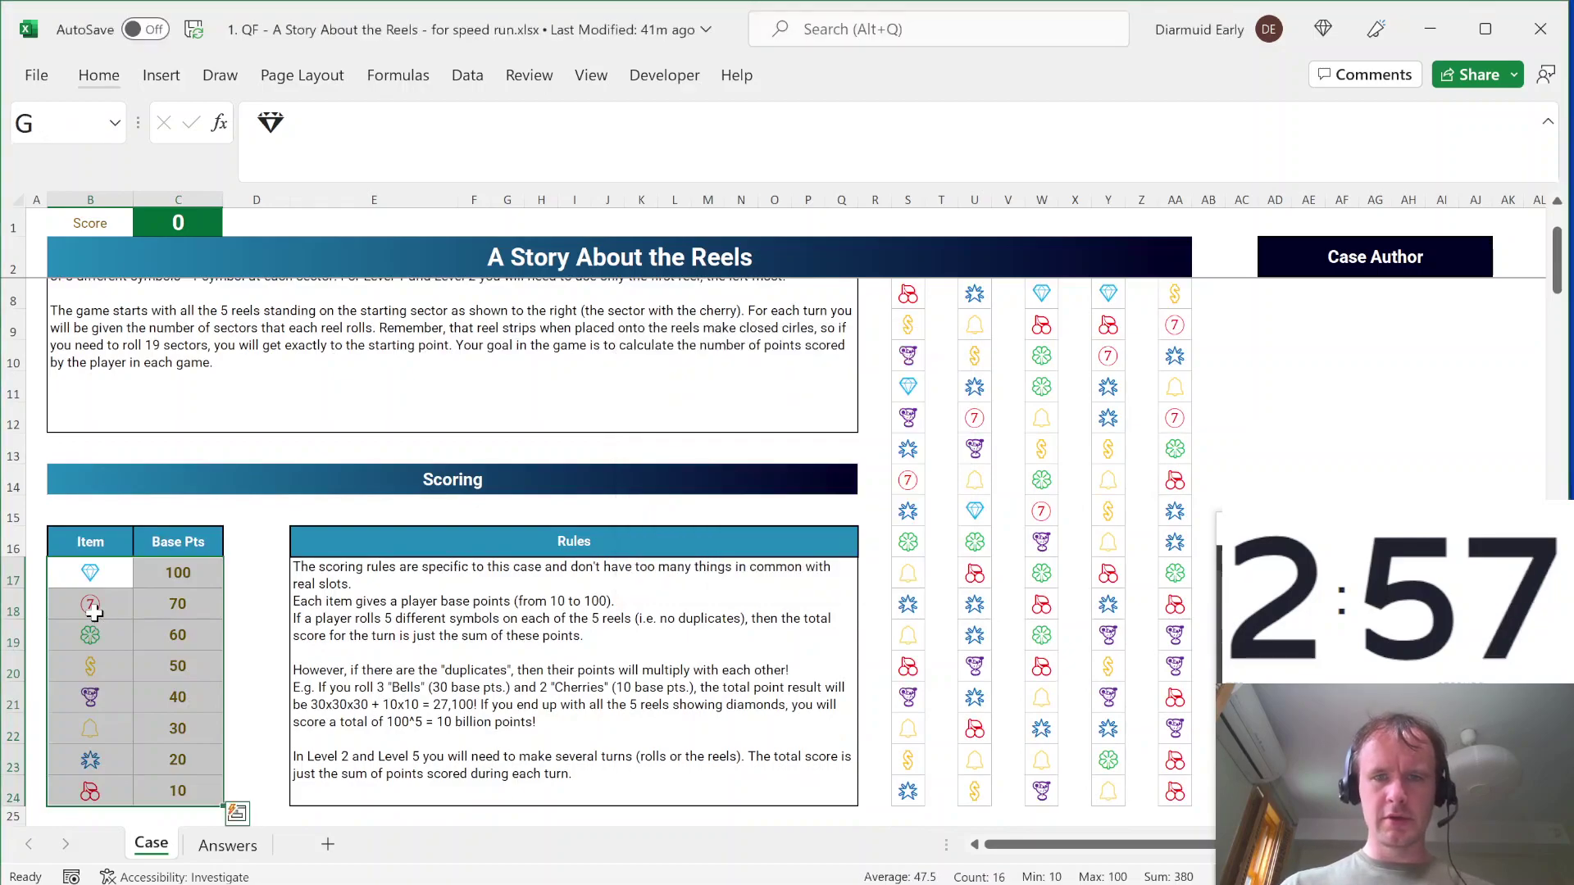
Step: Enter =TRANSPOSE(G) in Q1, spilling symbols and points across rows 1–2
click(41, 251)
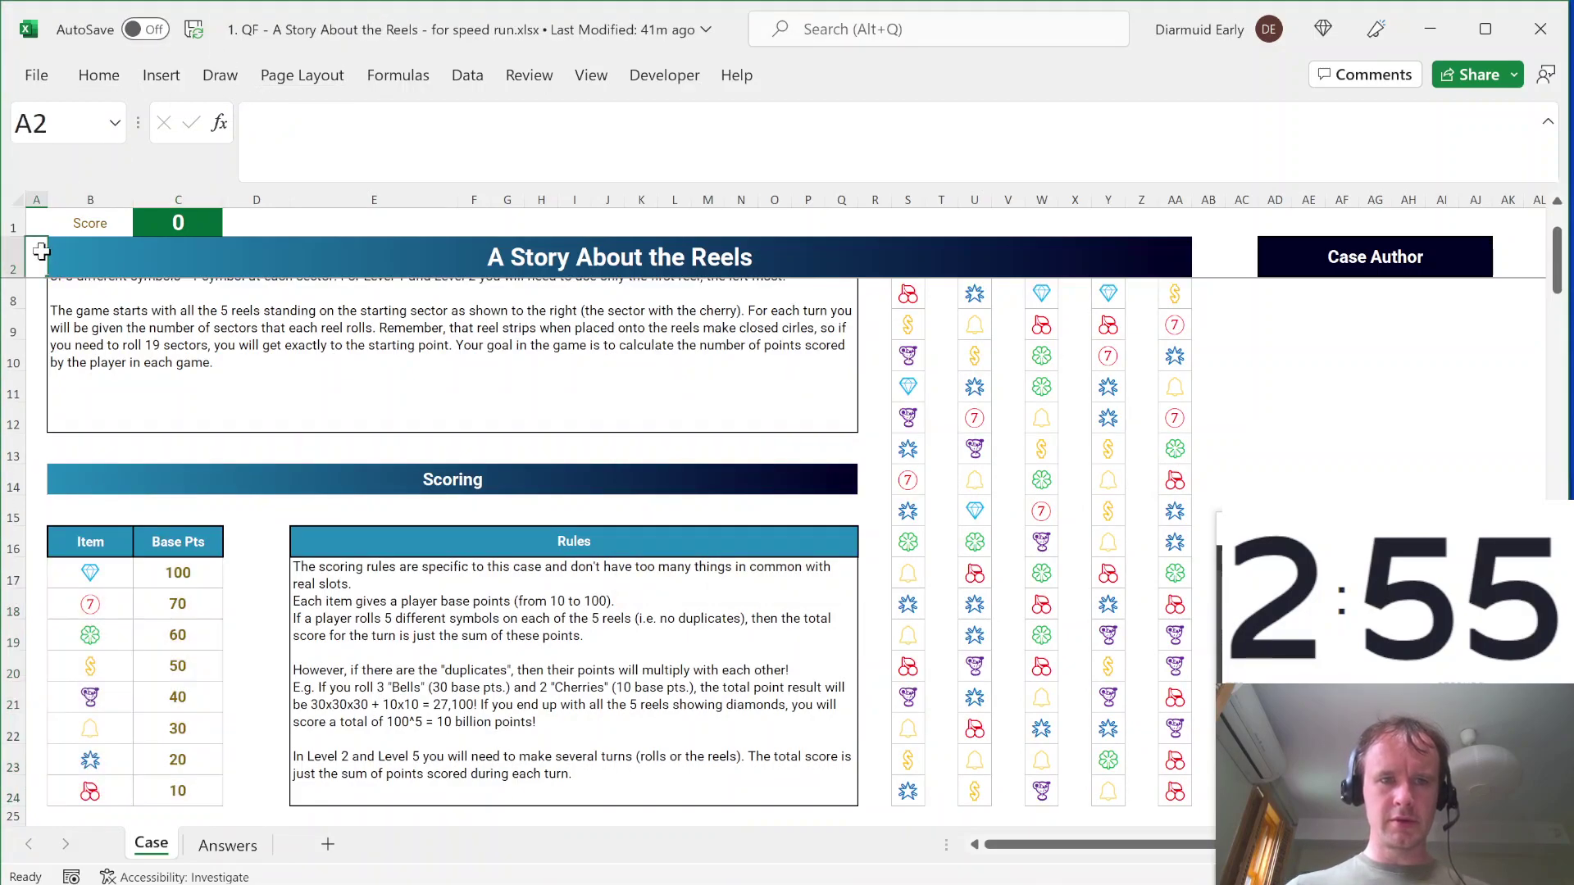
drag(857, 237, 862, 238)
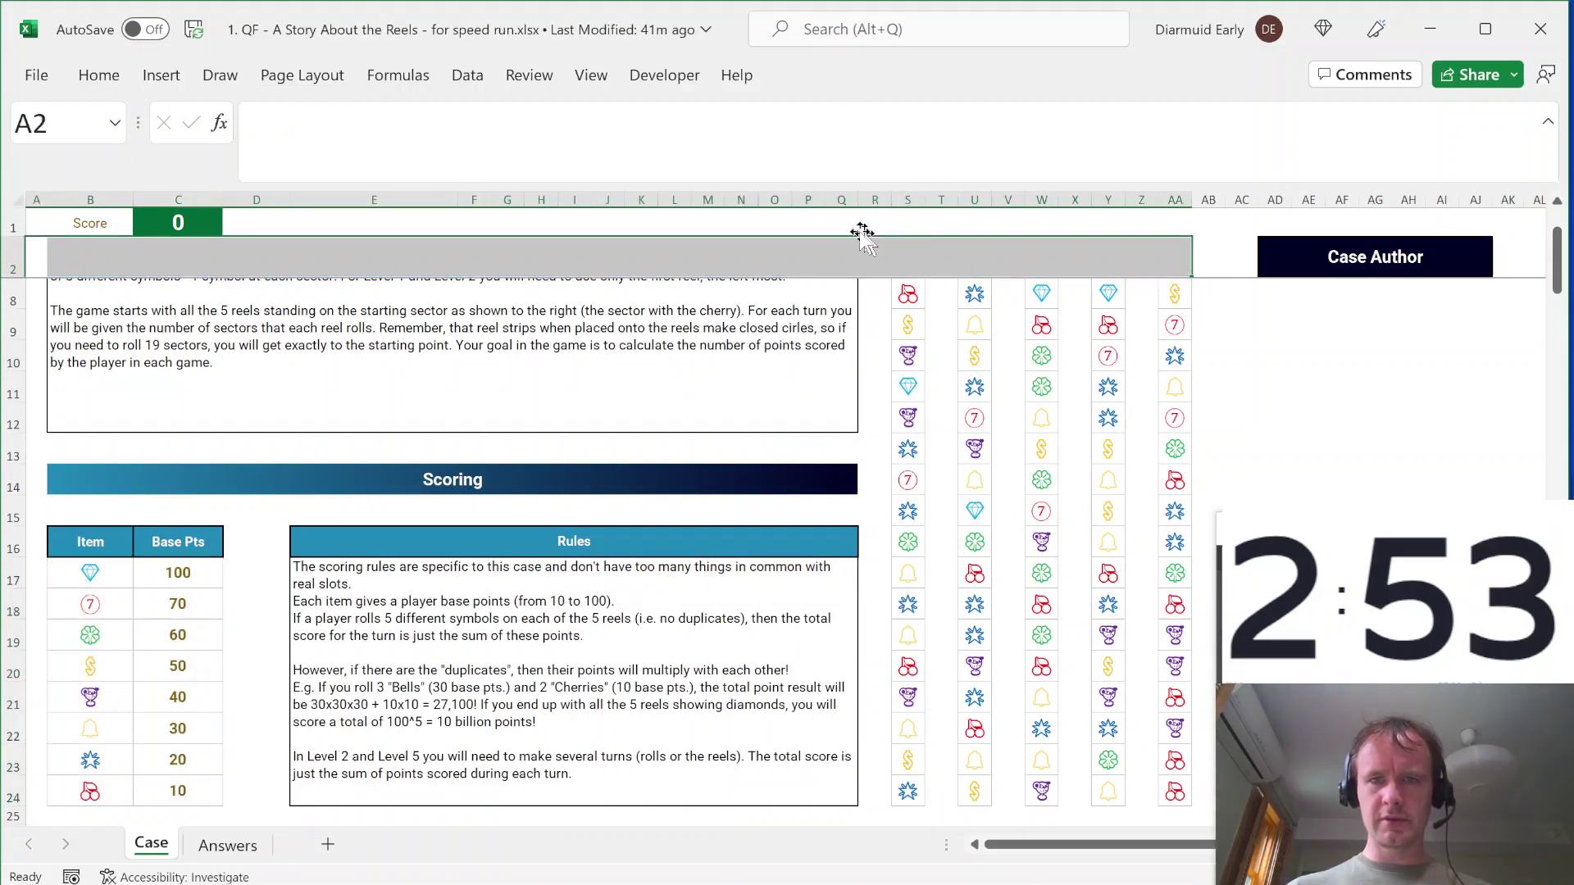
click(836, 223)
text(=tra)
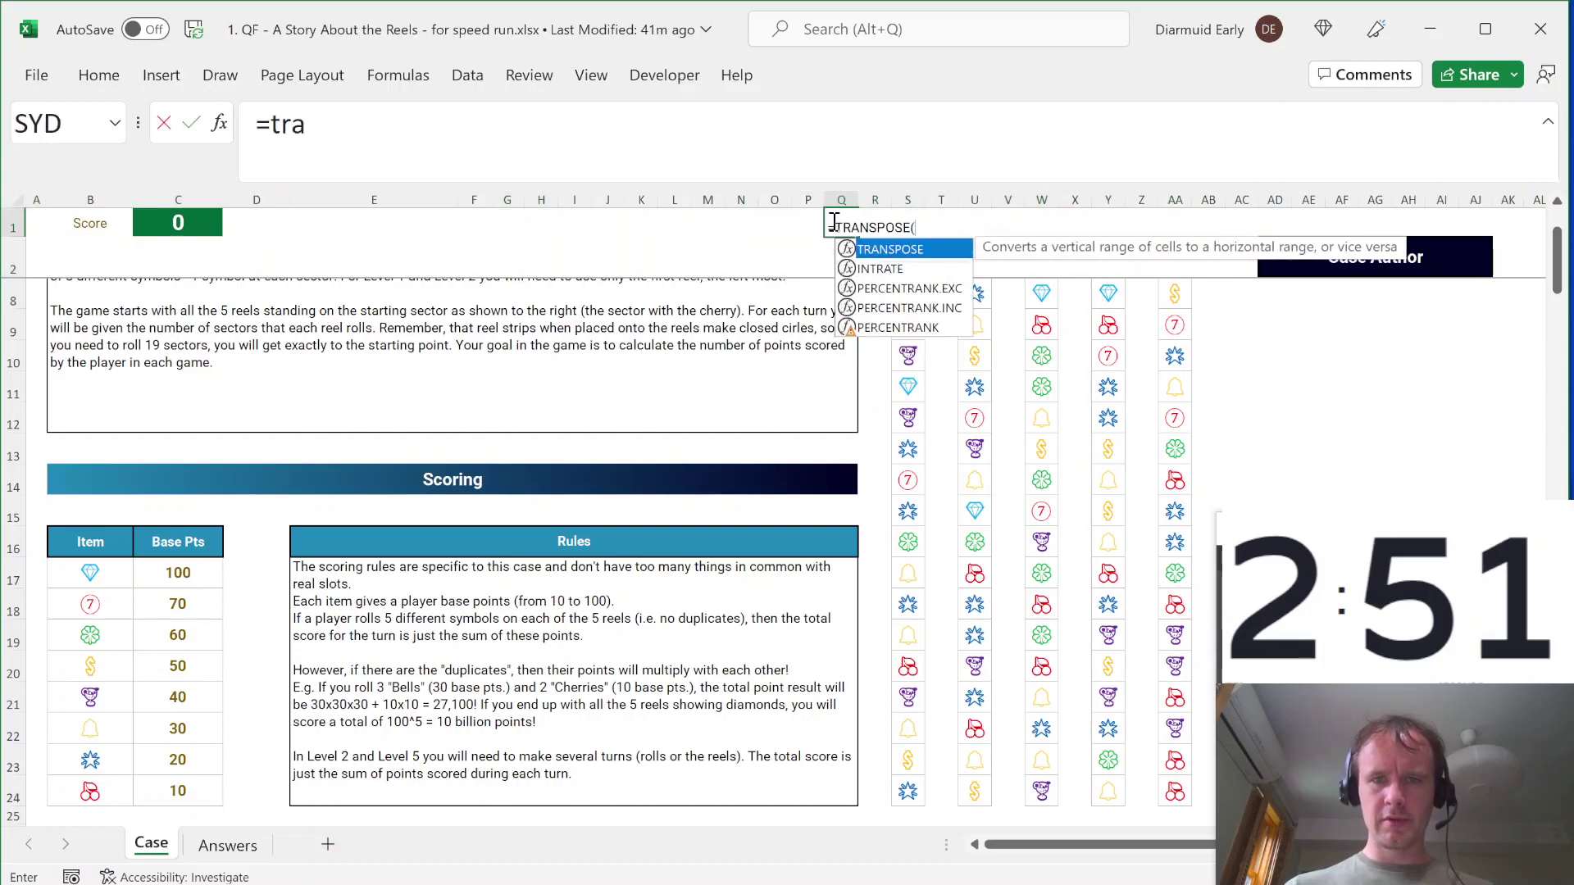
text(g)
key(Return)
key(Right)
key(Right)
key(Down)
key(Down)
key(Down)
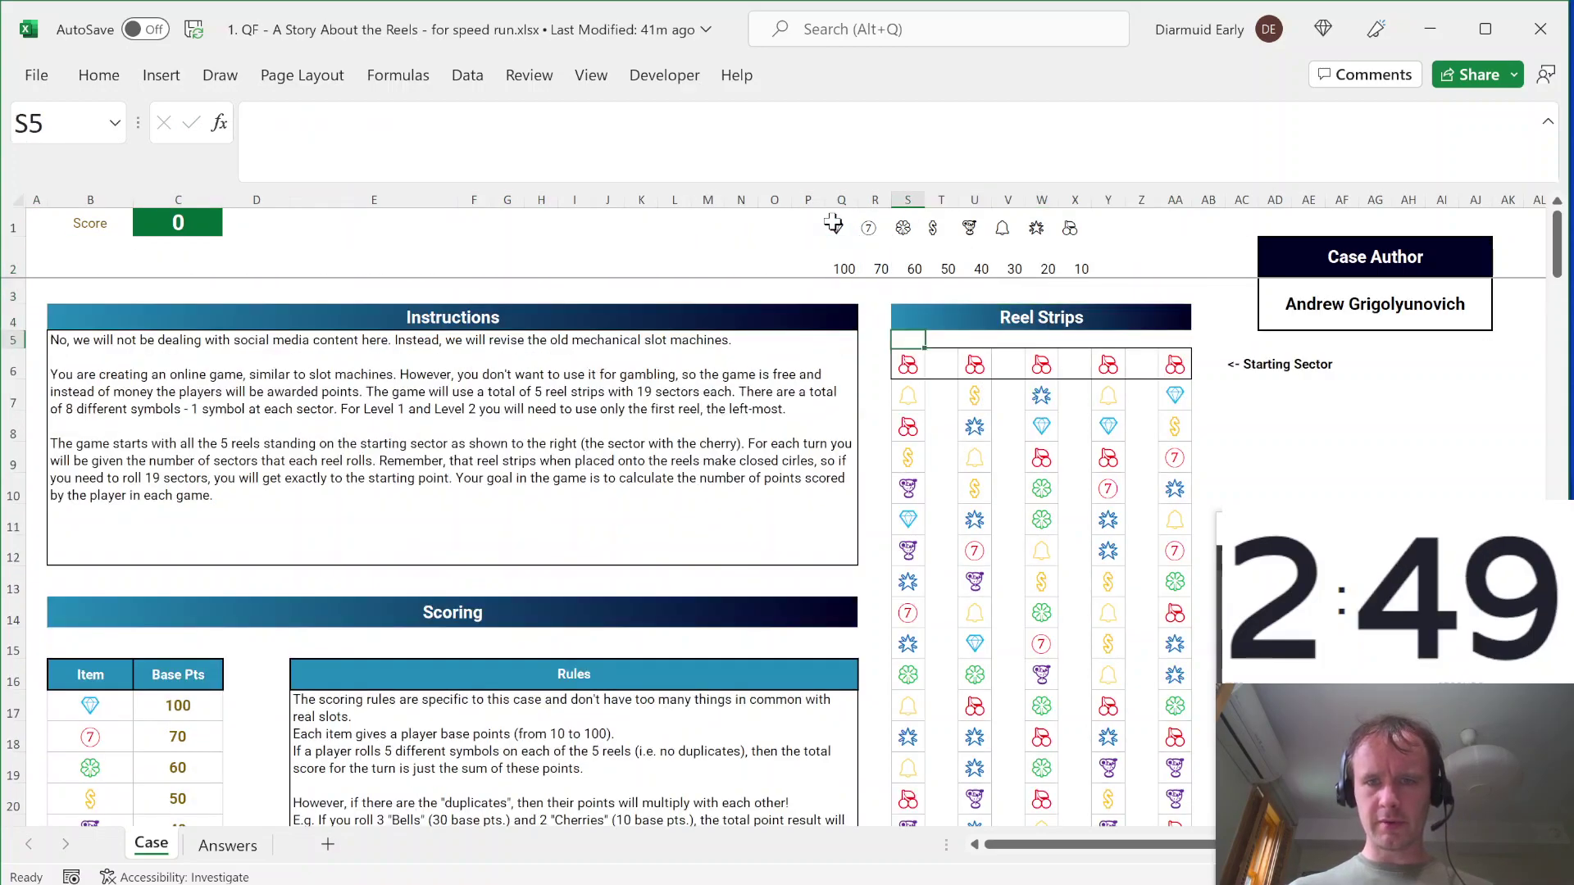
Step: Select all 19 sectors across the reel columns and define a name for the reel grid
key(Down)
key(ctrl+shift+Down)
key(shift+Right)
key(shift+Right)
key(shift+Right)
key(shift+Right)
key(shift+Right)
key(shift+Right)
key(shift+Right)
key(shift+Right)
key(shift+Right)
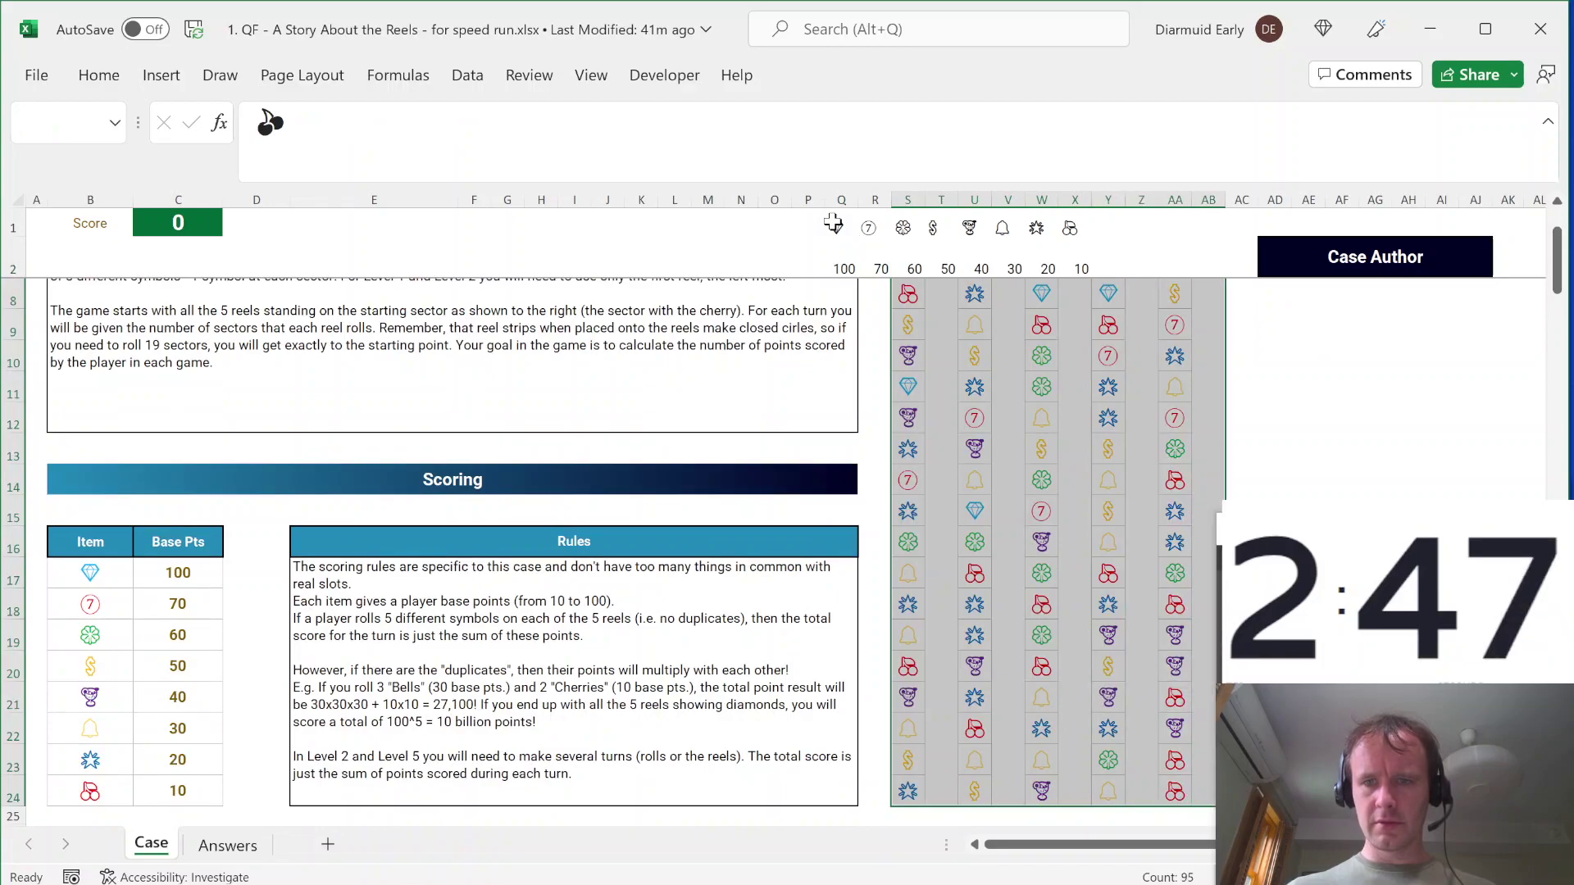
key(alt+m)
key(m)
key(d)
key(Return)
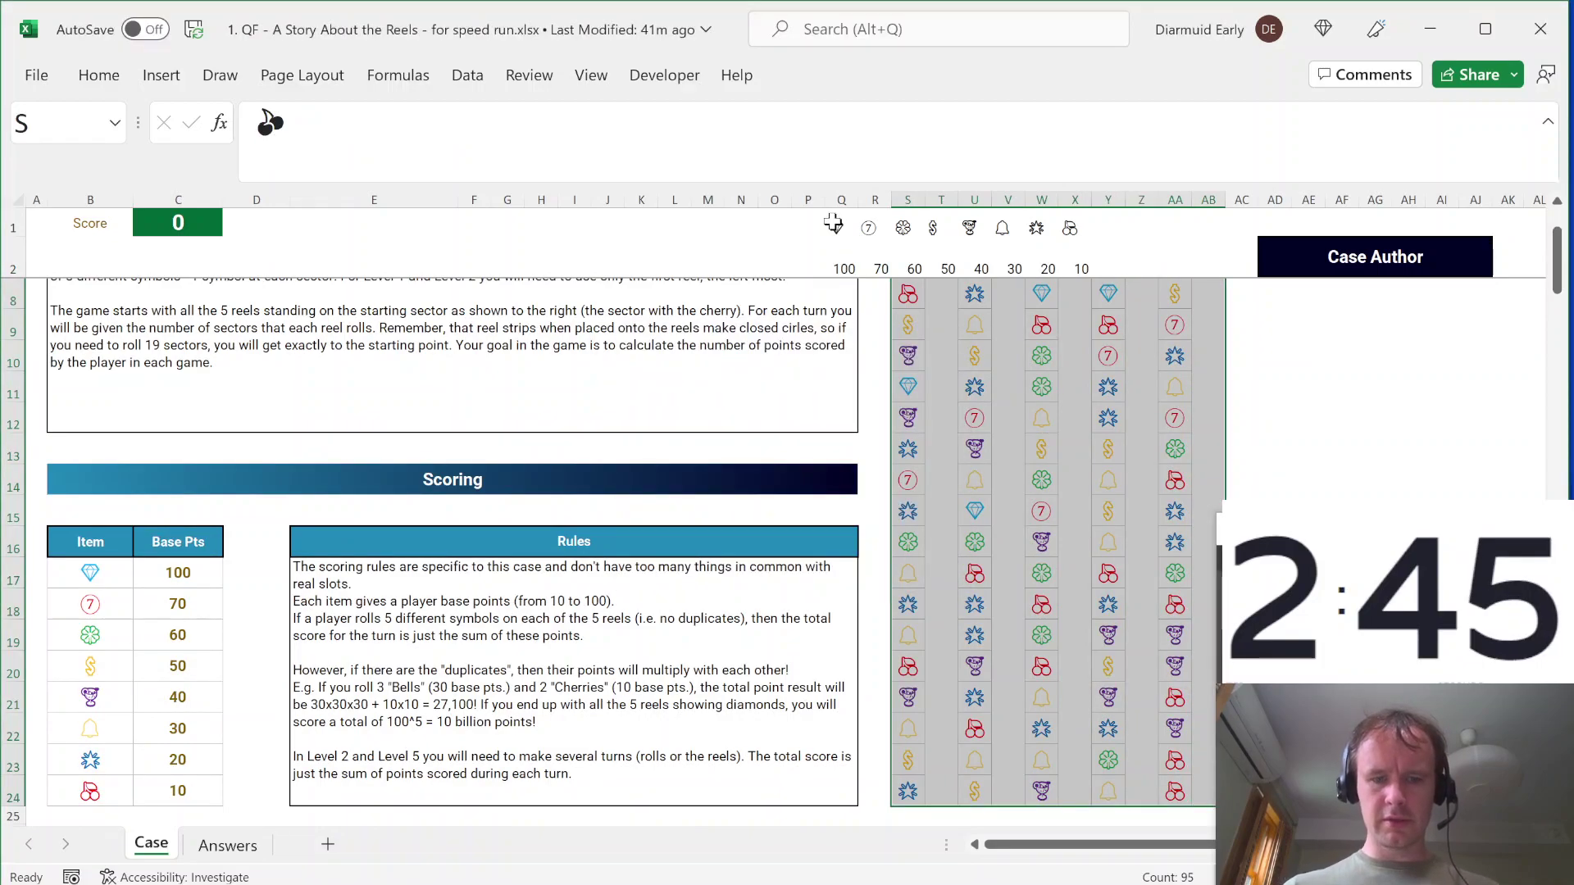
Step: Fill =VLOOKUP(S6,G,2,0) into every gap column beside the reel sectors with Ctrl+Enter
key(Right)
text(=vl)
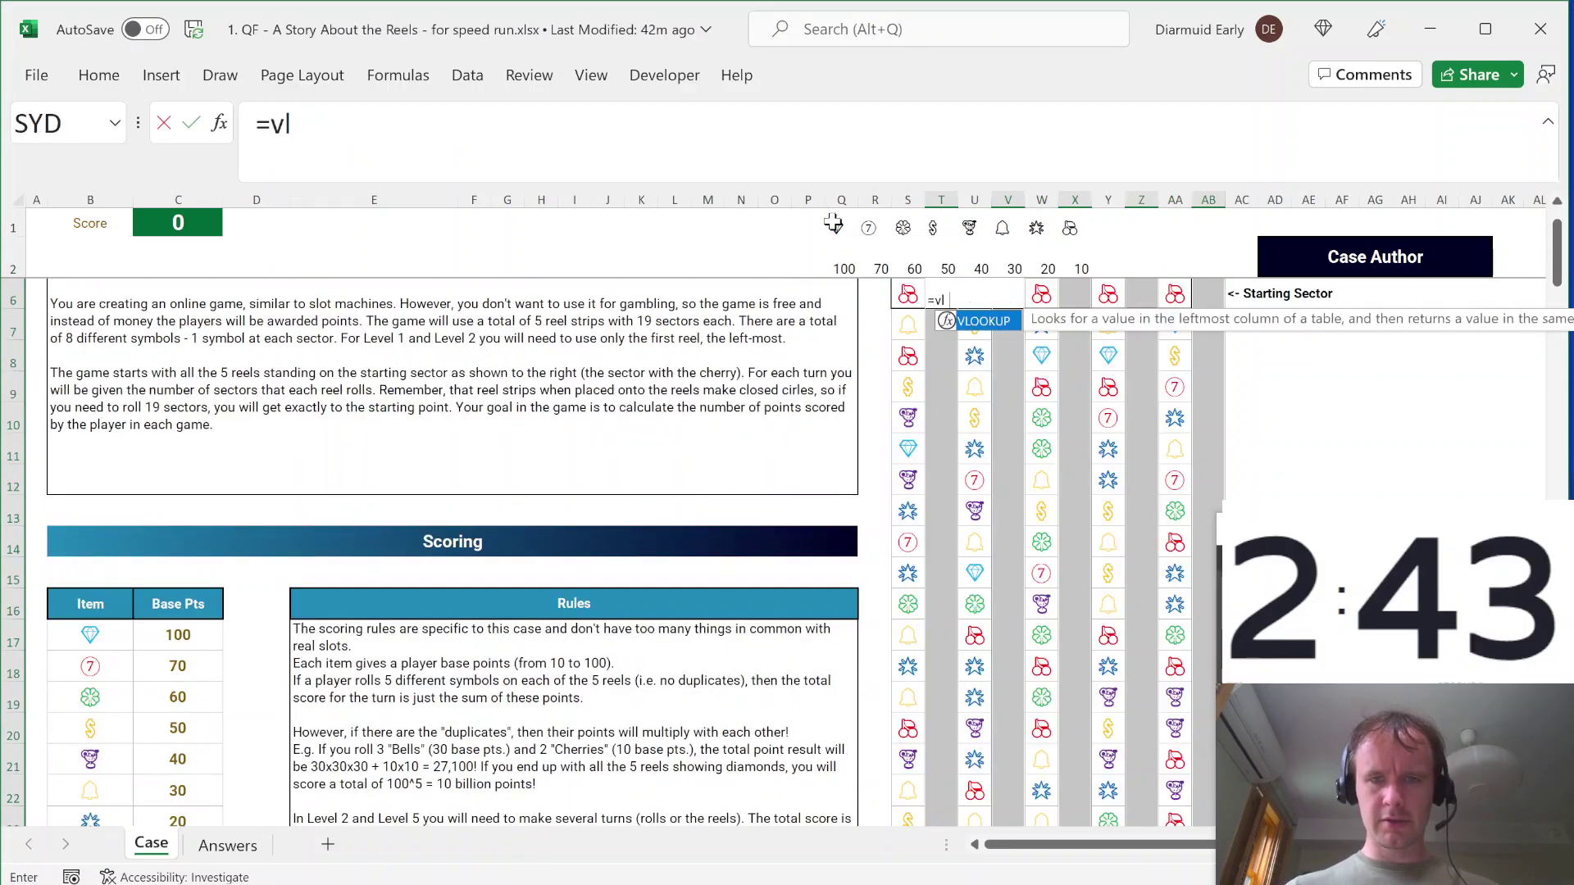
key(Tab)
key(Left)
text(,g,2,0))
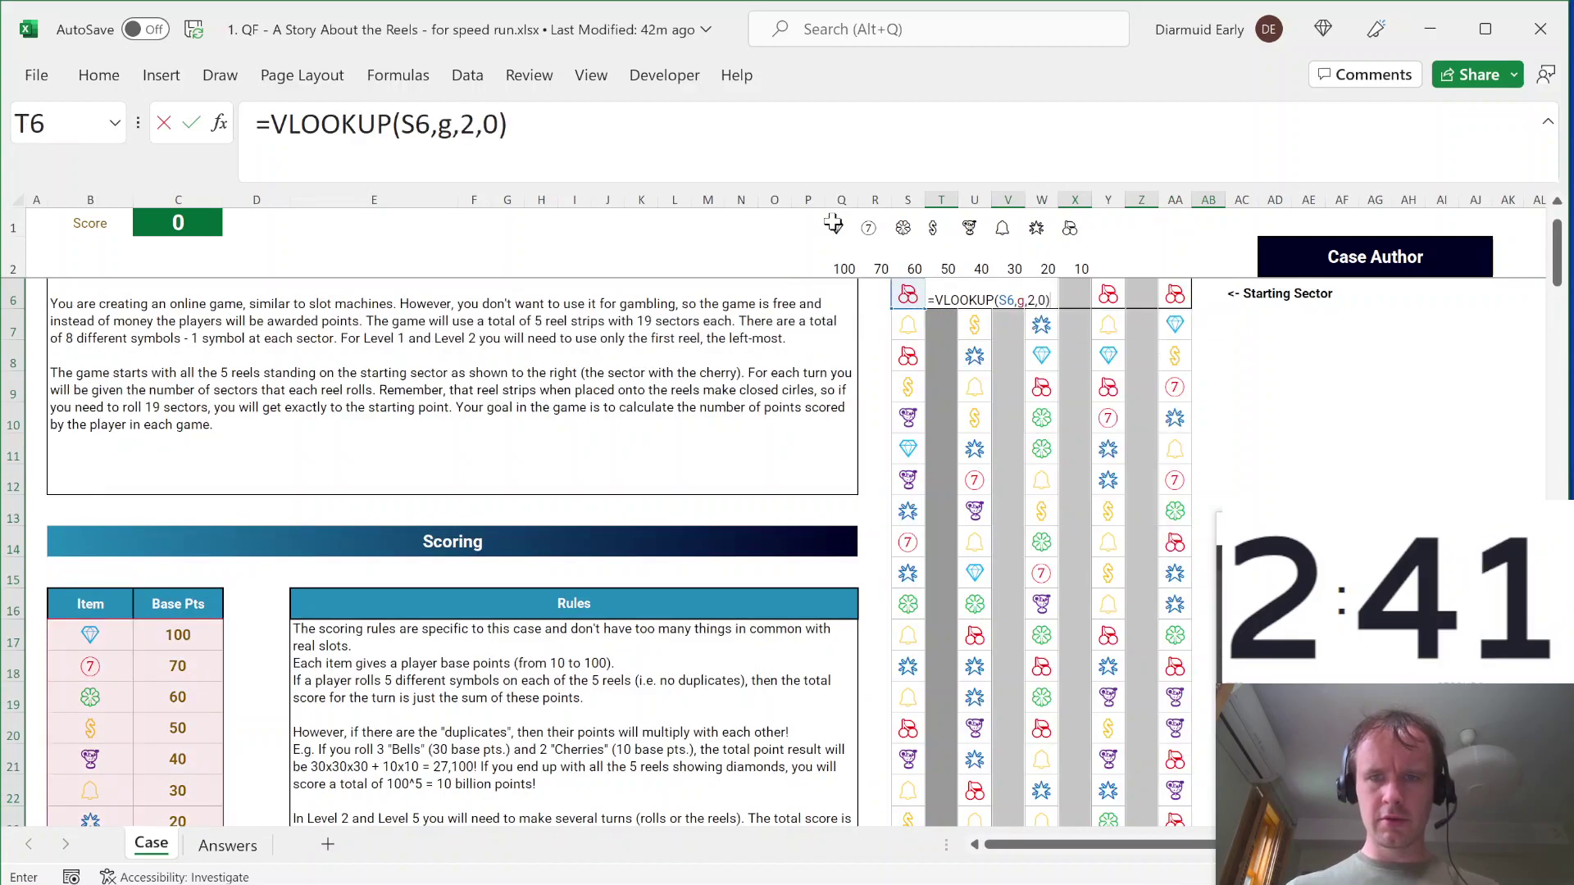
key(ctrl+Return)
key(ctrl+Down)
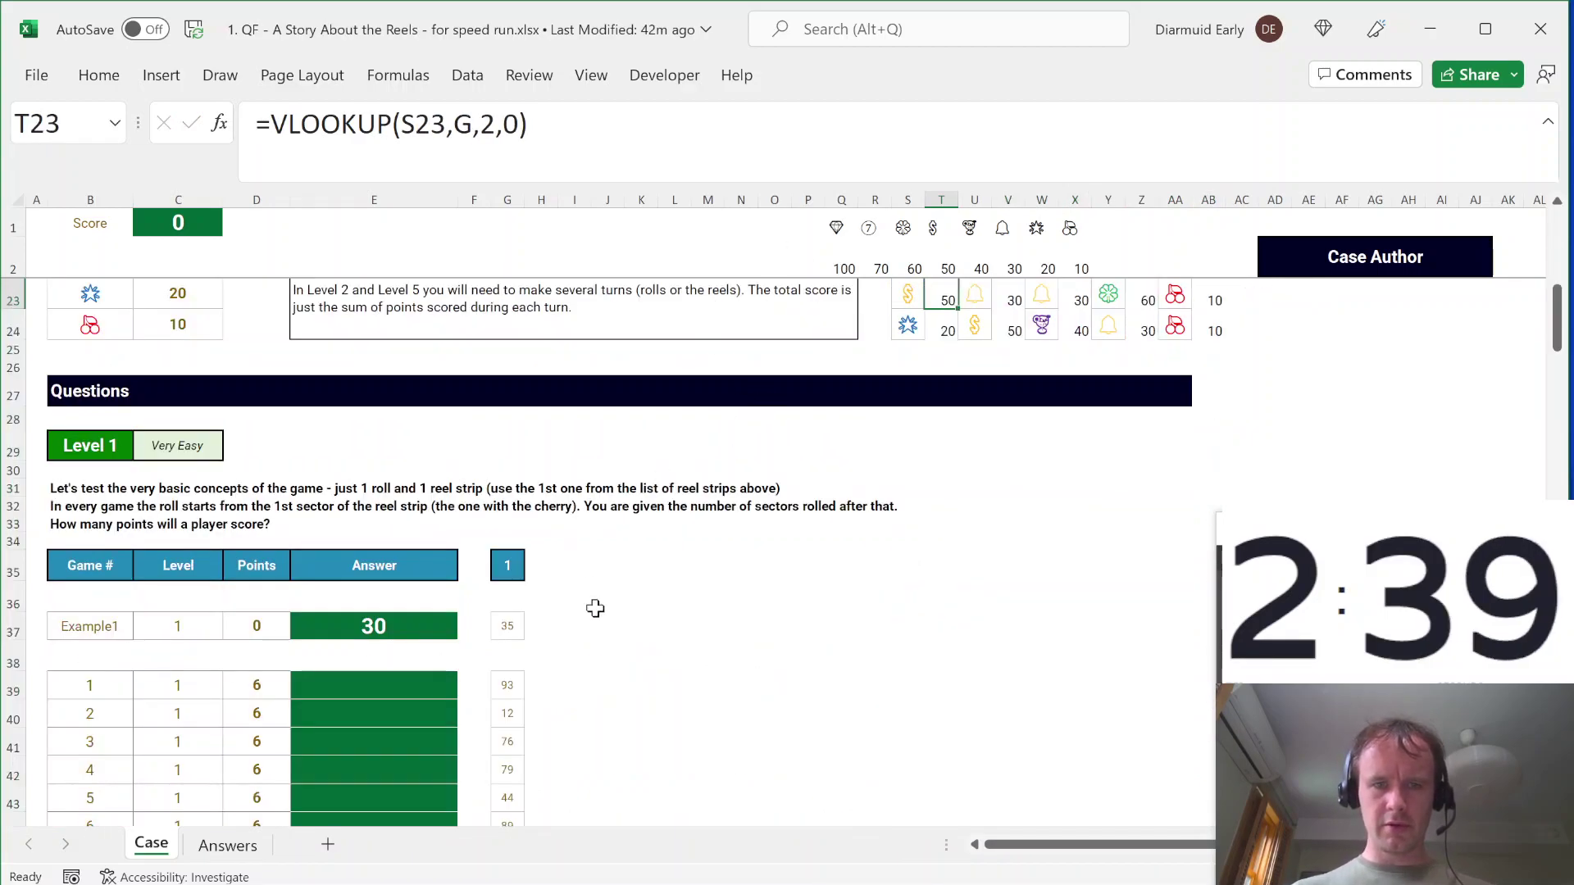
Step: Enter =INDEX(S,1+MOD(SUM($G37:G37),19),2) in the helper cell beside Example1
click(605, 656)
key(Up)
key(Right)
text(=i)
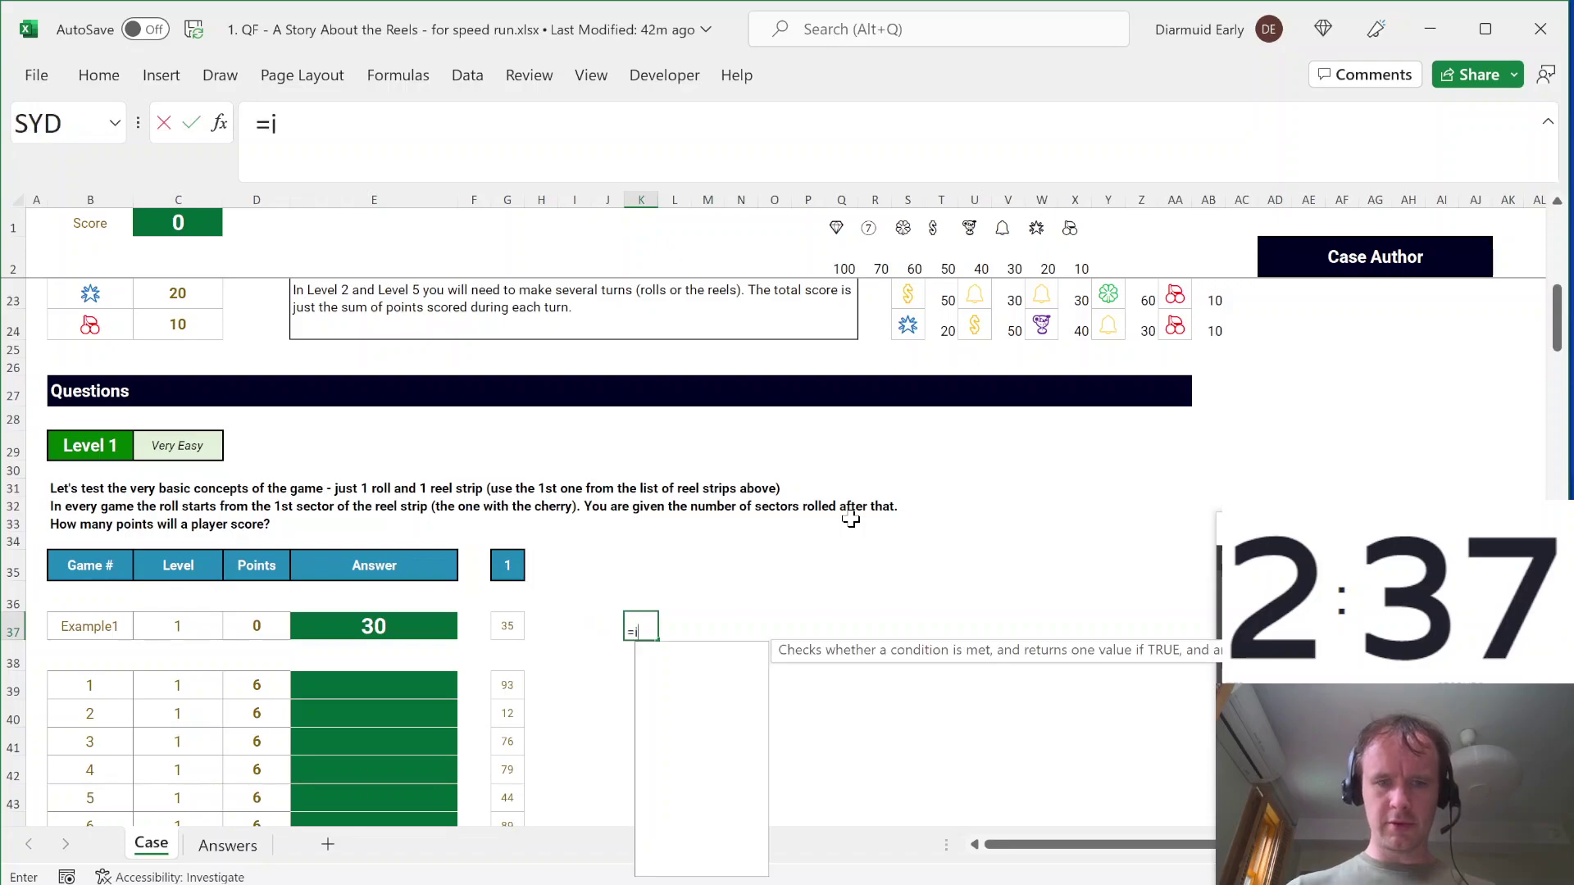
text(ndex(s,1+mod)
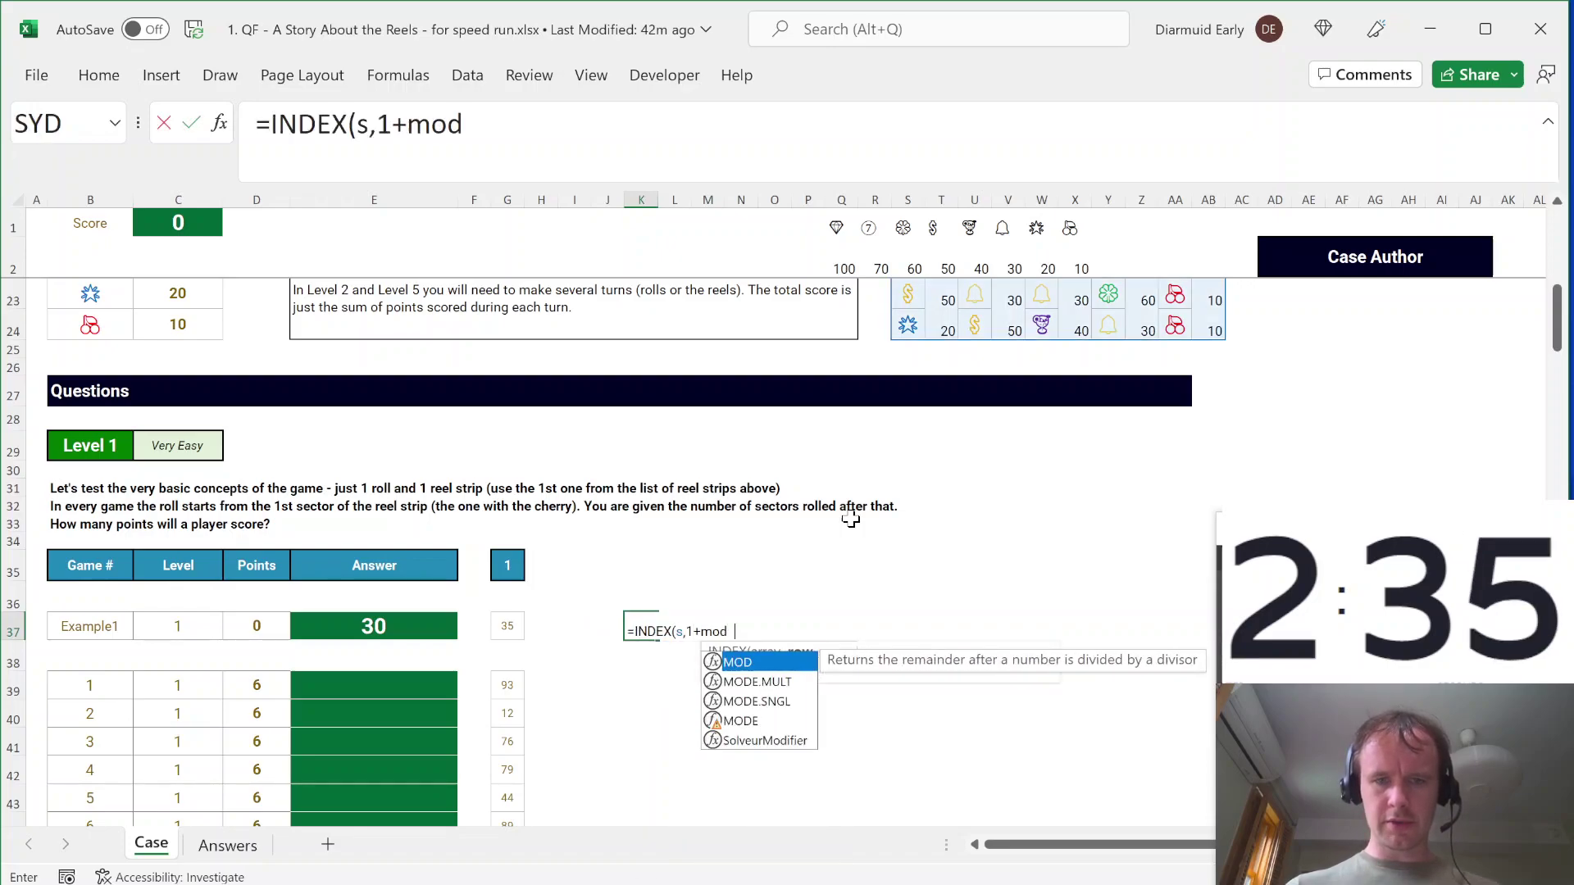
key(Tab)
text(sum)
key(Return)
key(Return)
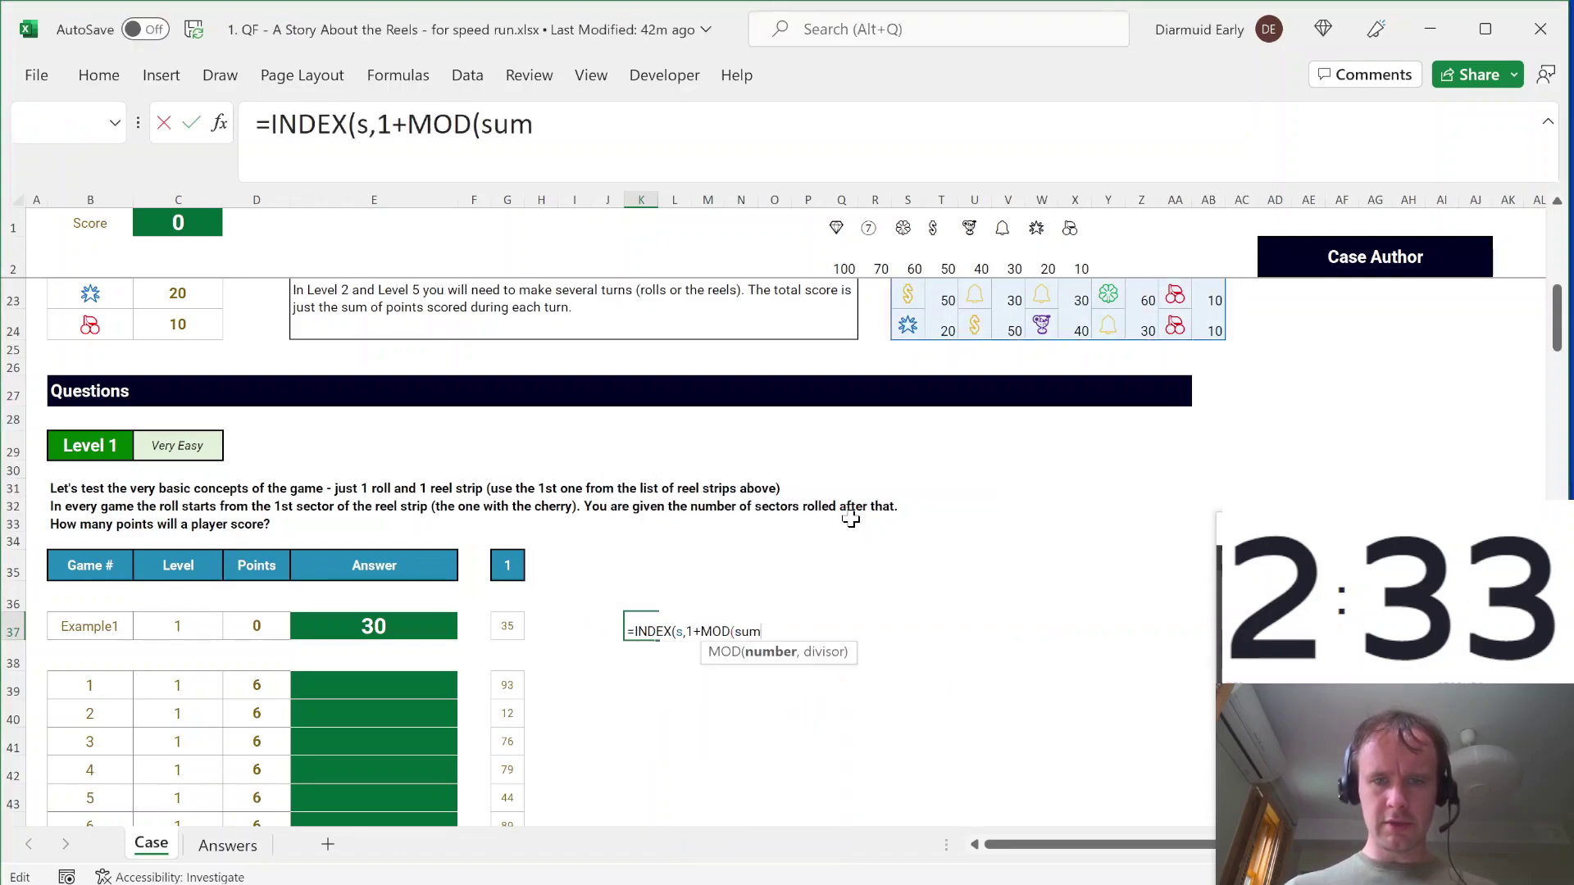
text(()
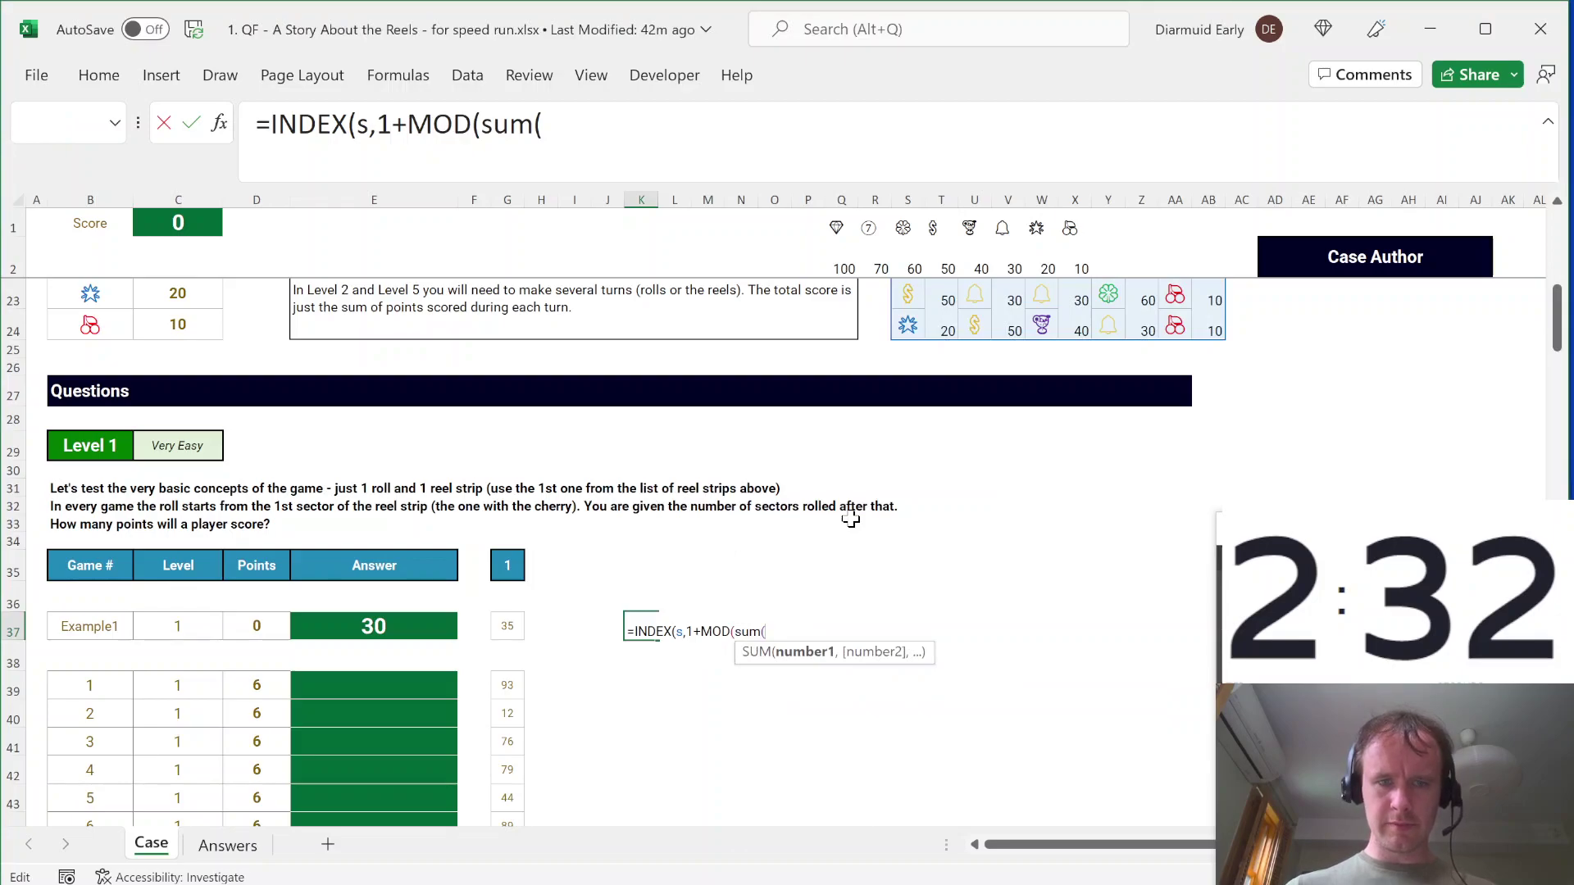
click(508, 626)
text(),)
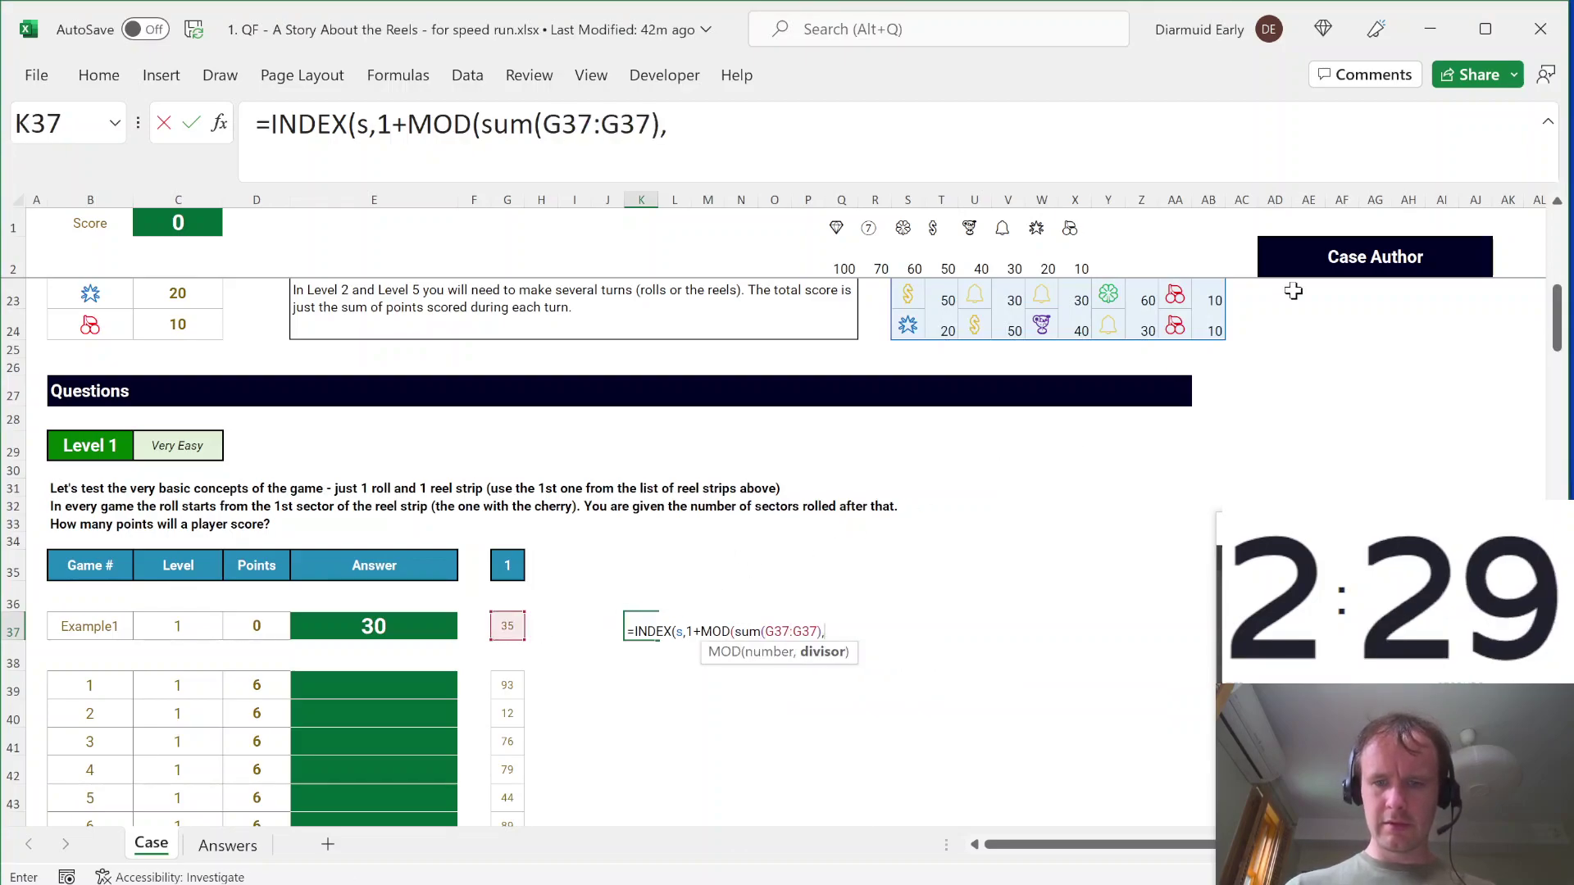
text(19),2))
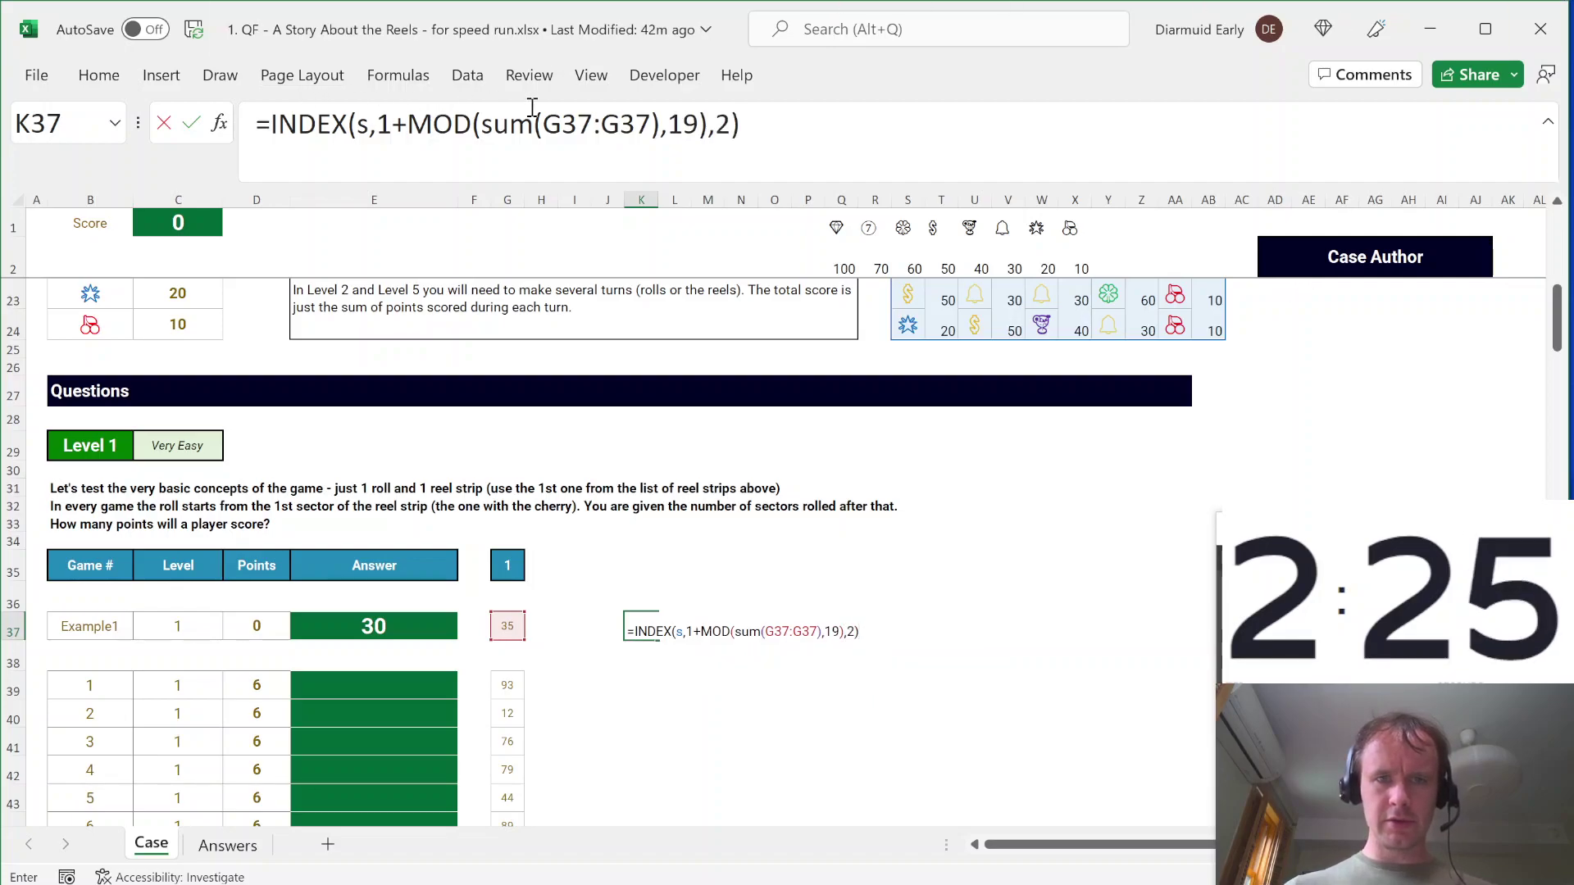
key(Return)
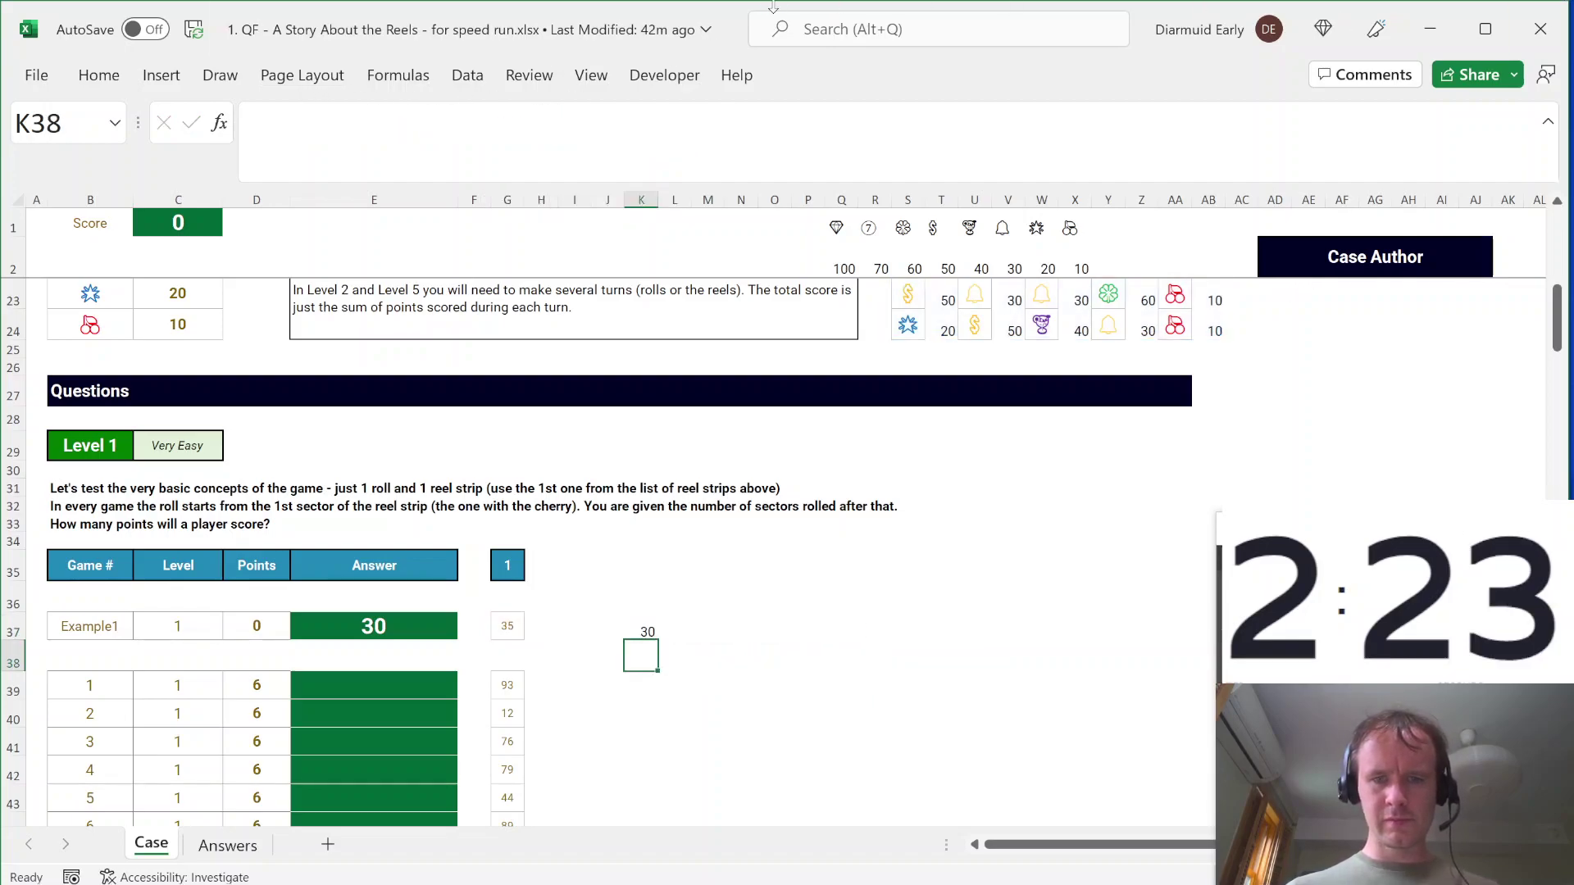
Step: Copy the helper formula to Level 1 games 1–10 and paste their points as values into Answers
key(Up)
key(ctrl+c)
key(Down)
key(Down)
key(shift+Down)
key(shift+Down)
key(shift+Down)
key(shift+Down)
key(shift+Down)
key(shift+Down)
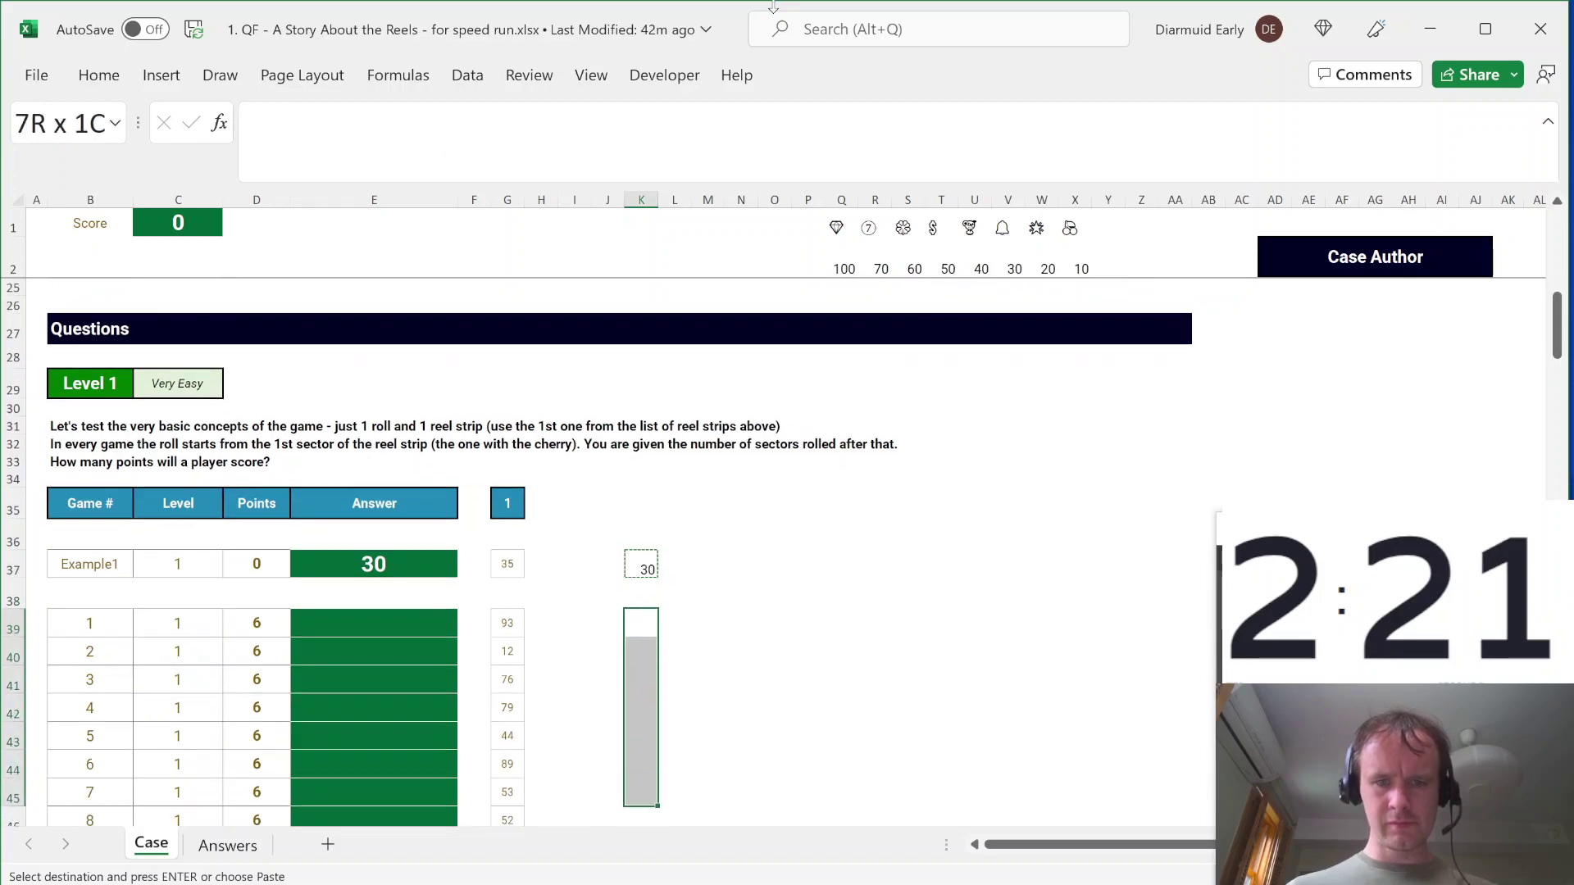
key(shift+Down)
key(shift+Down)
key(shift+Down)
key(shift+Down)
key(shift+Down)
key(shift+Down)
key(shift+Up)
key(shift+Up)
key(shift+Up)
key(ctrl+v)
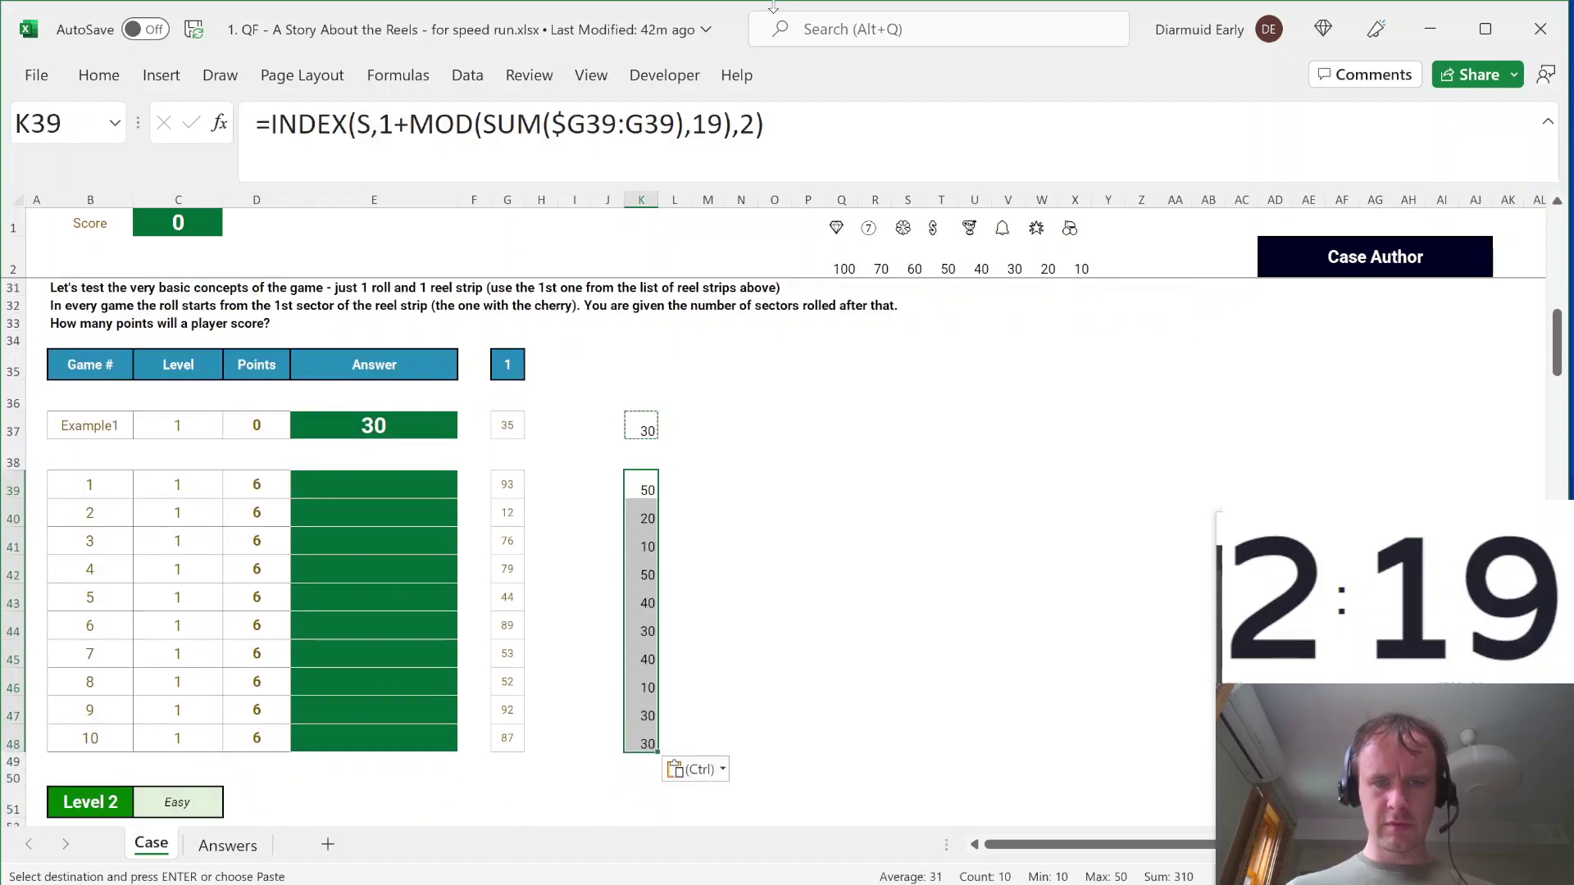
key(ctrl+c)
key(Left)
key(Left)
key(Left)
key(Left)
key(Left)
key(Left)
key(alt)
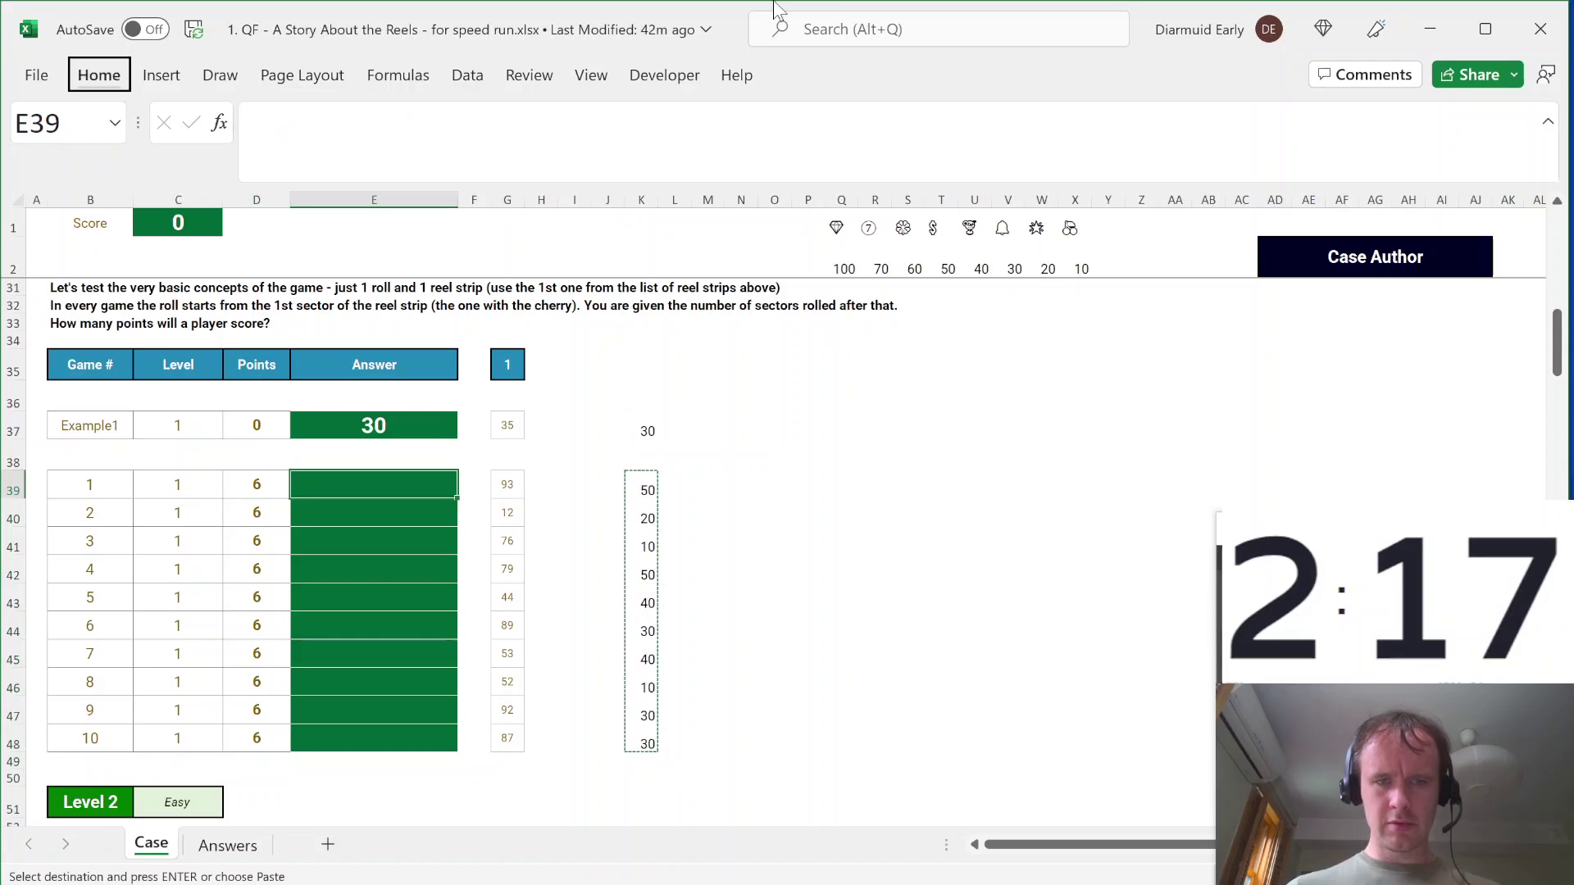
key(h)
key(v)
key(v)
key(Right)
key(Right)
key(Right)
key(Right)
key(Right)
key(Right)
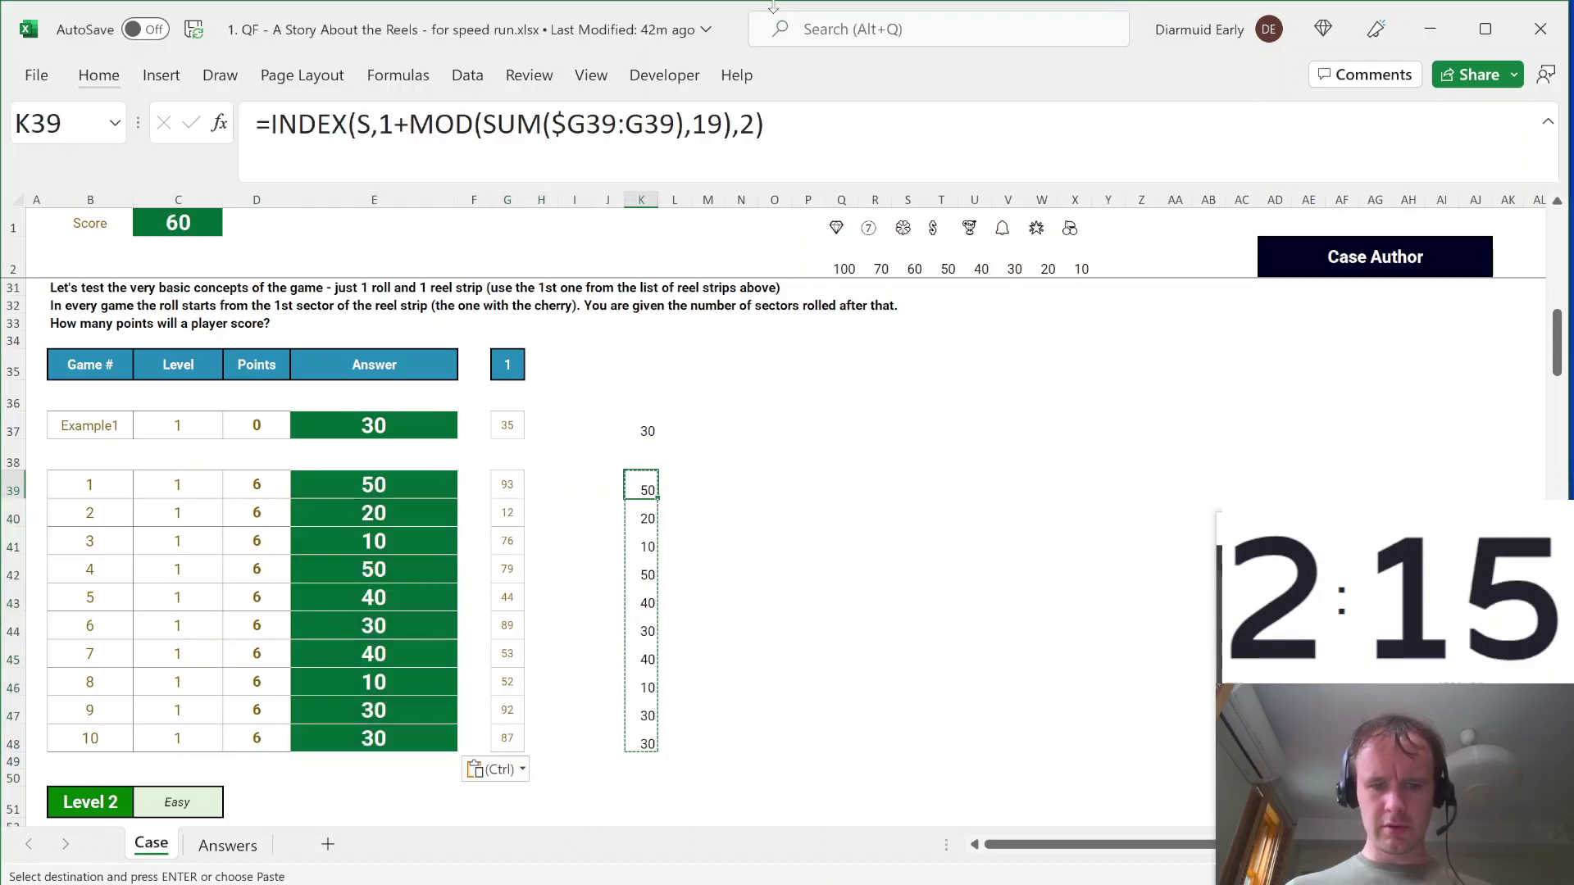
Step: Apply the helper formula to Example2's three turns and sum them to a total of 110
key(ctrl+Down)
key(Down)
key(Down)
key(Down)
key(Down)
key(Down)
key(Down)
key(Down)
key(Down)
key(Down)
key(Down)
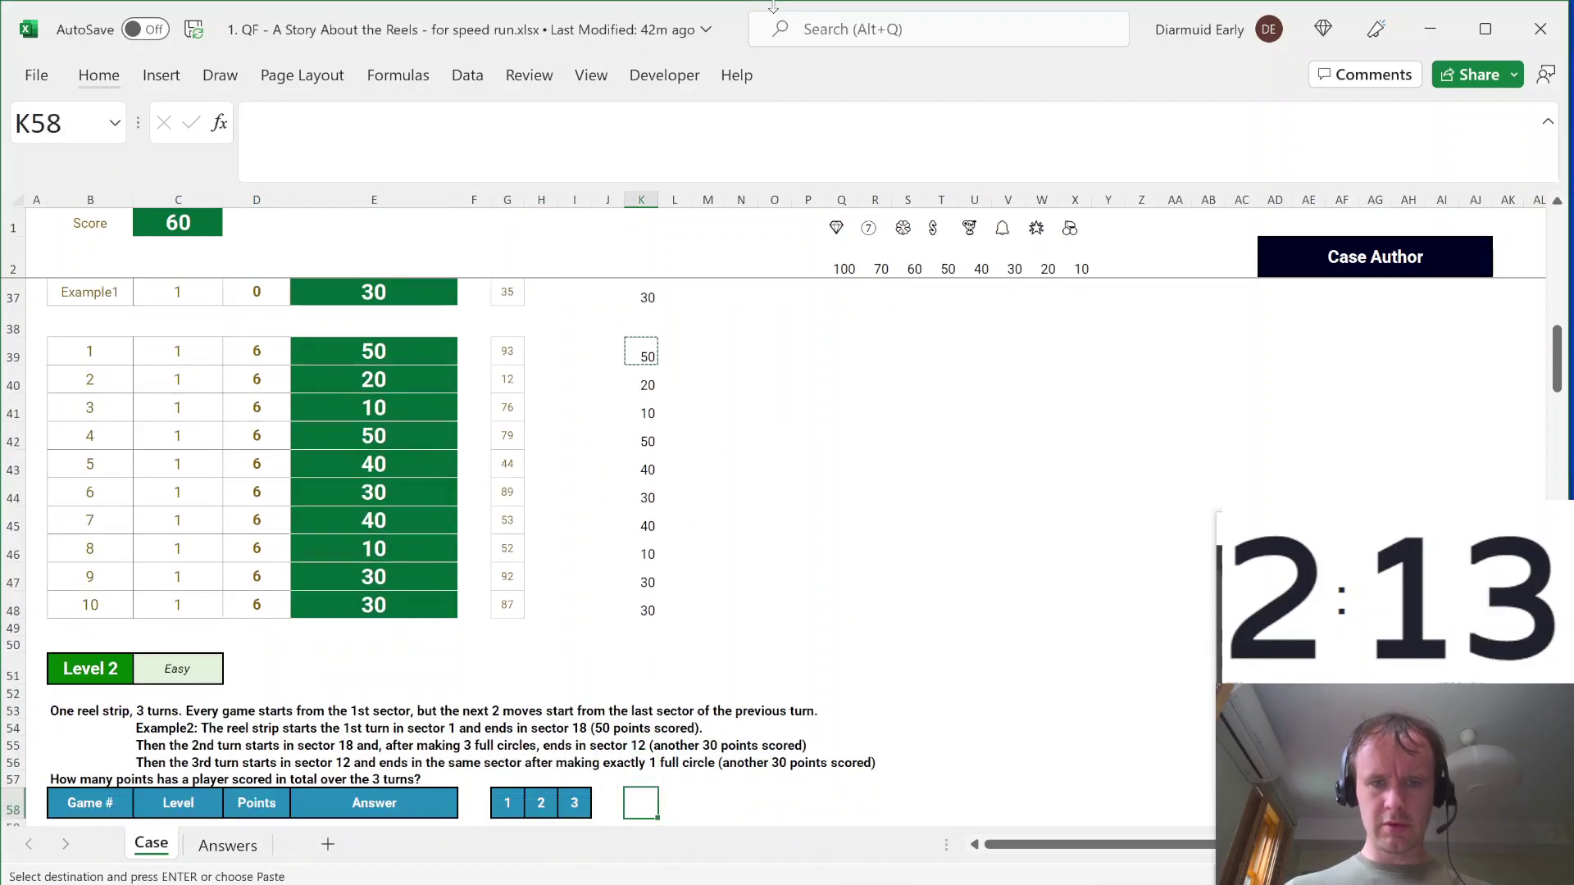
key(Down)
key(Down)
key(shift+Right)
key(shift+Right)
key(ctrl+v)
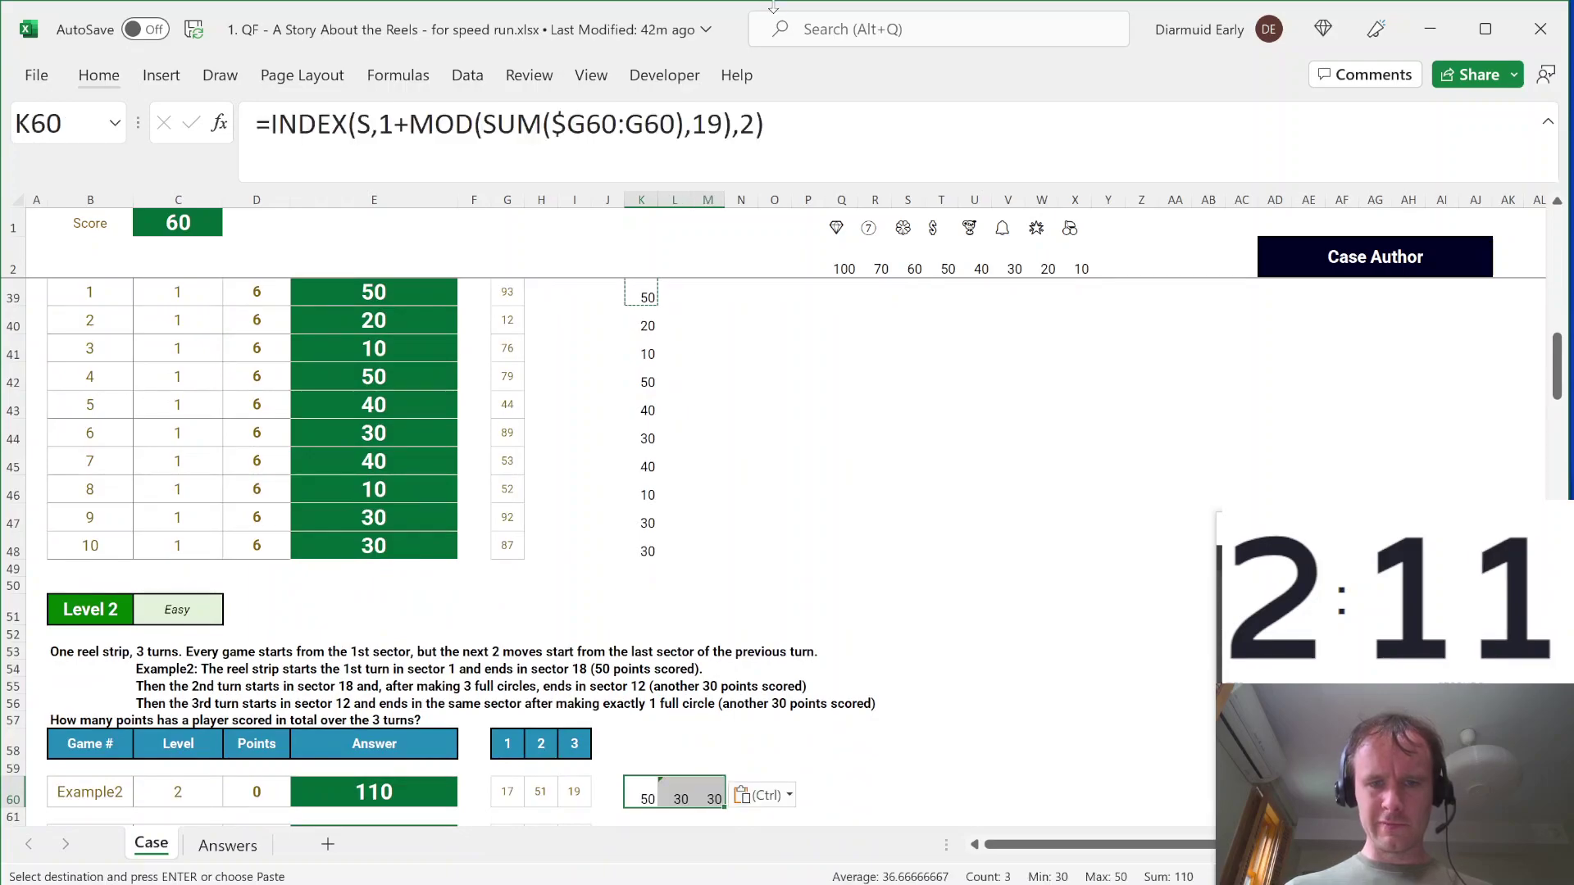
key(Right)
key(Right)
key(Right)
key(alt+equal)
key(ctrl+Return)
Step: Copy Example2's helpers and total to games 11–30 and paste totals as values into Level 2 Answers
key(Left)
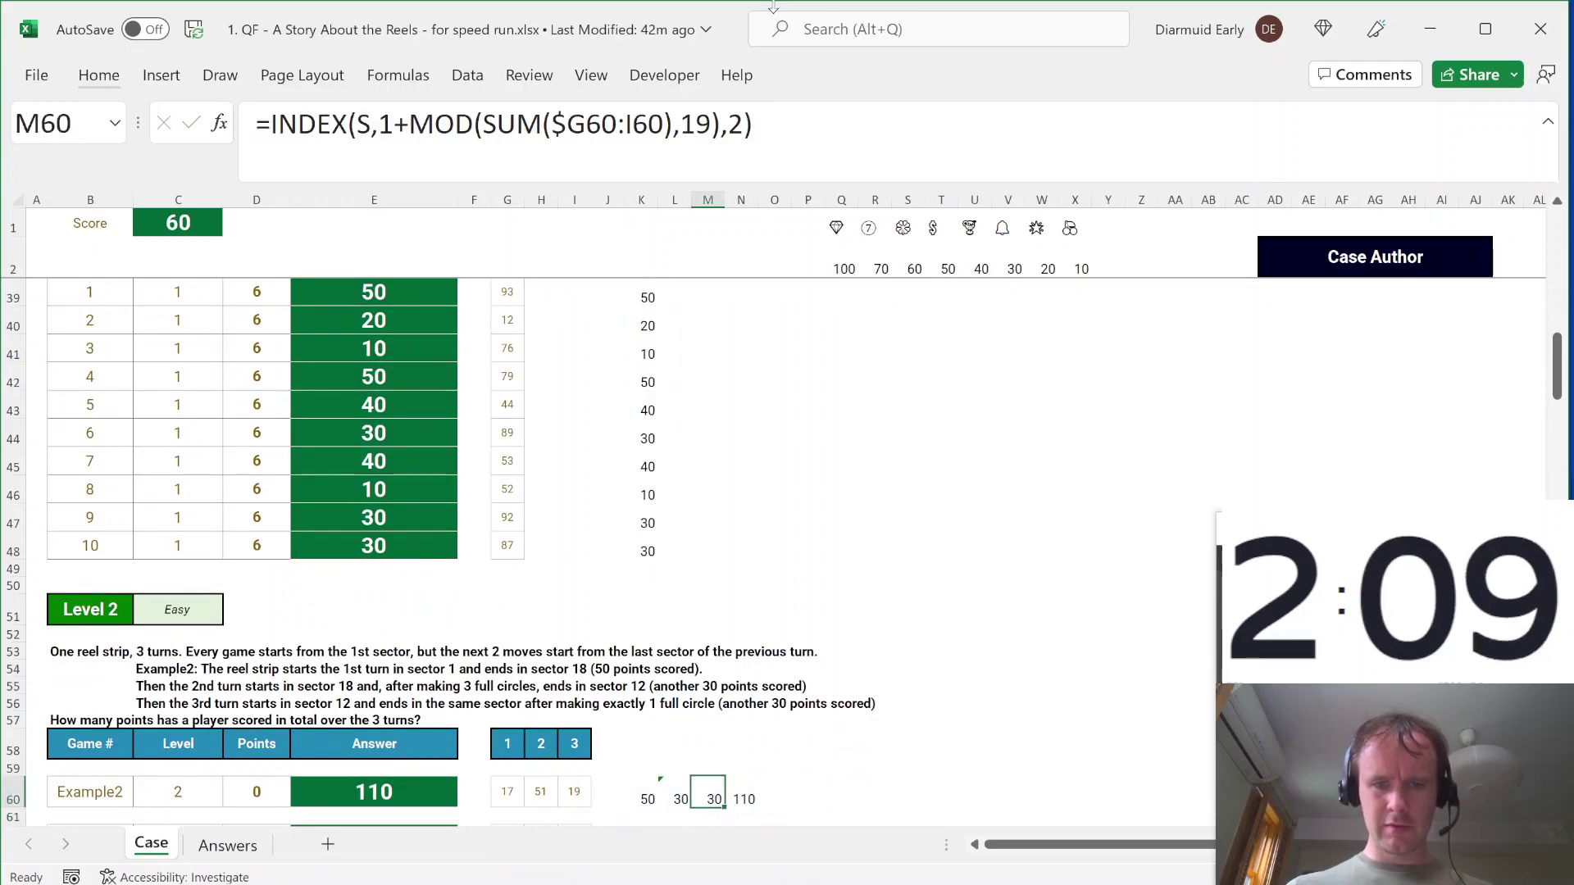
key(Left)
key(Left)
key(shift+Right)
key(shift+Right)
key(shift+Right)
key(ctrl+c)
key(Down)
key(Down)
key(ctrl+v)
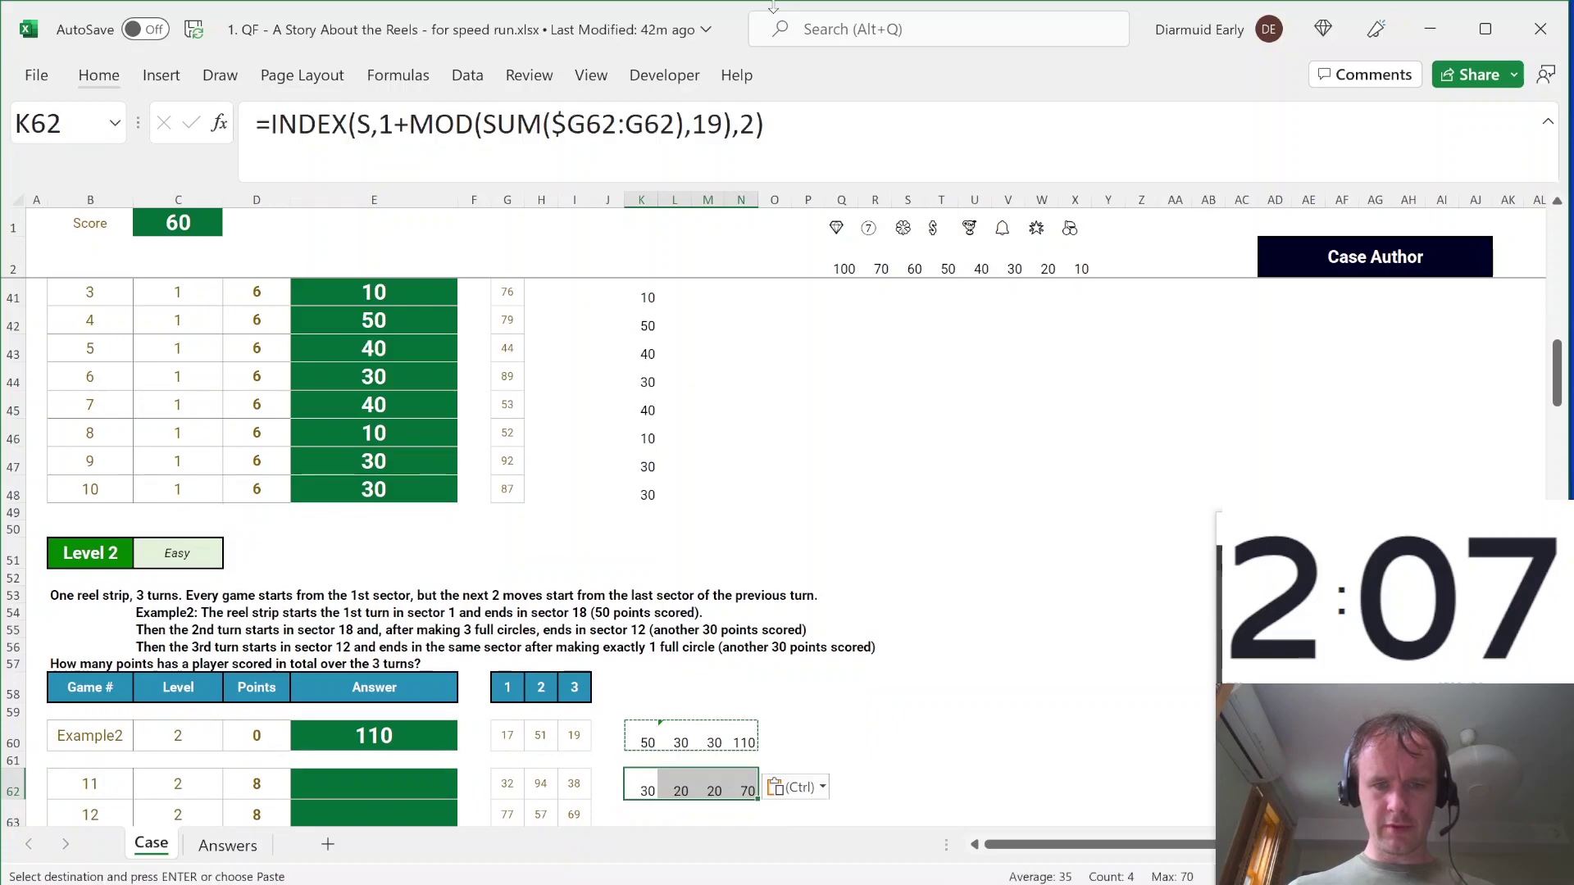
key(shift+Down)
key(shift+Down)
key(shift+Down)
key(shift+Down)
key(shift+Down)
key(shift+Down)
key(shift+Down)
key(shift+Down)
key(shift+Down)
key(shift+Down)
key(shift+Down)
key(shift+Down)
key(shift+Down)
key(shift+Down)
key(shift+Down)
key(shift+Down)
key(shift+Down)
key(shift+Down)
key(shift+Down)
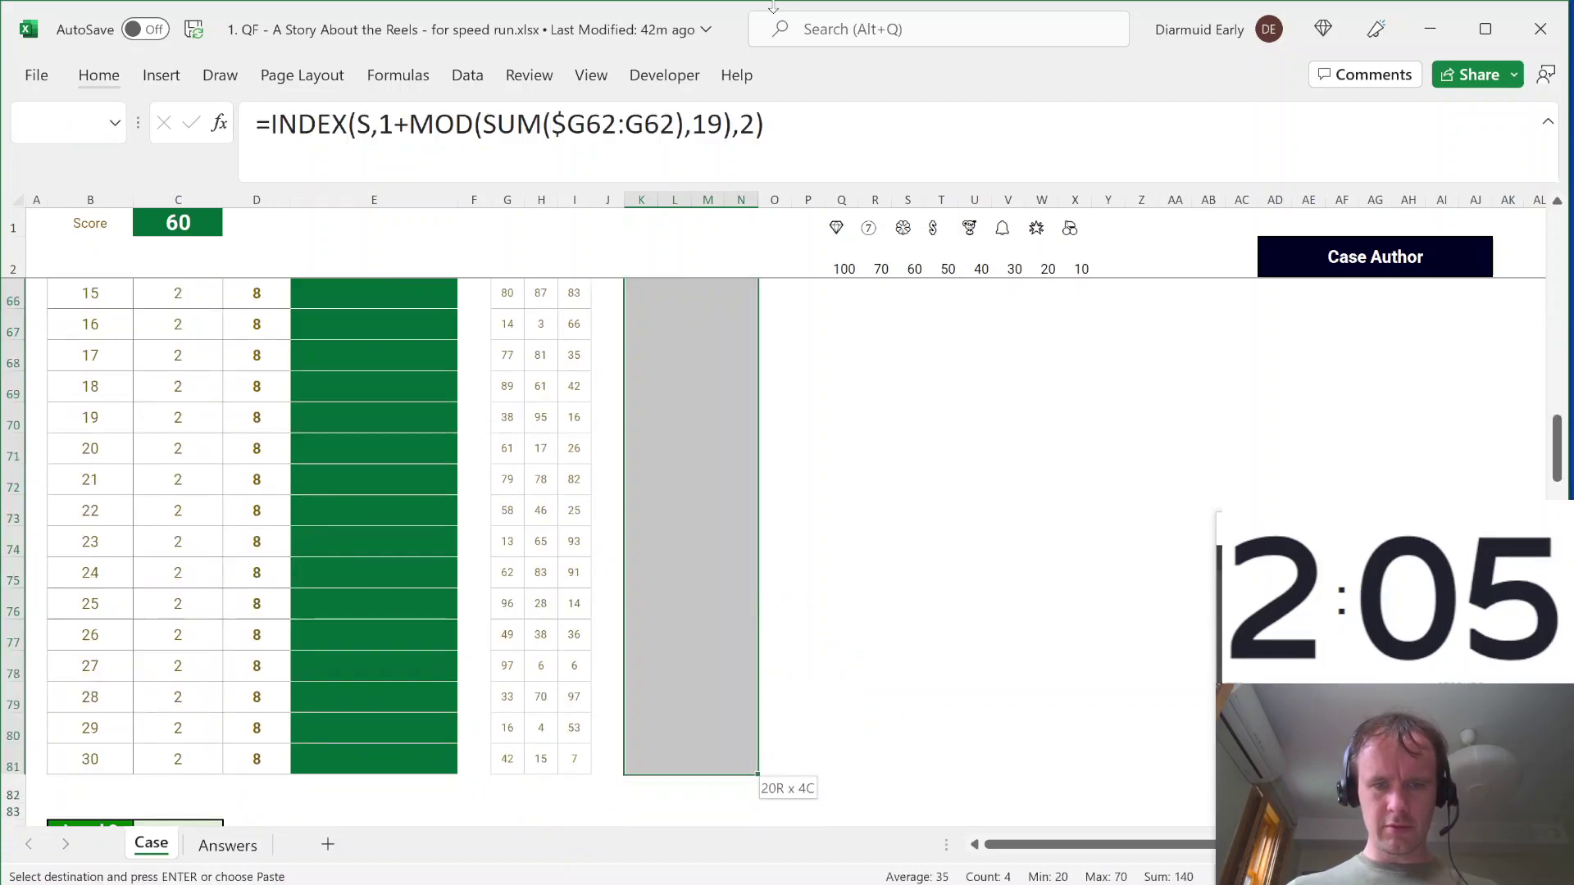
key(ctrl+v)
key(Right)
key(Right)
key(Right)
key(Left)
key(Left)
key(Left)
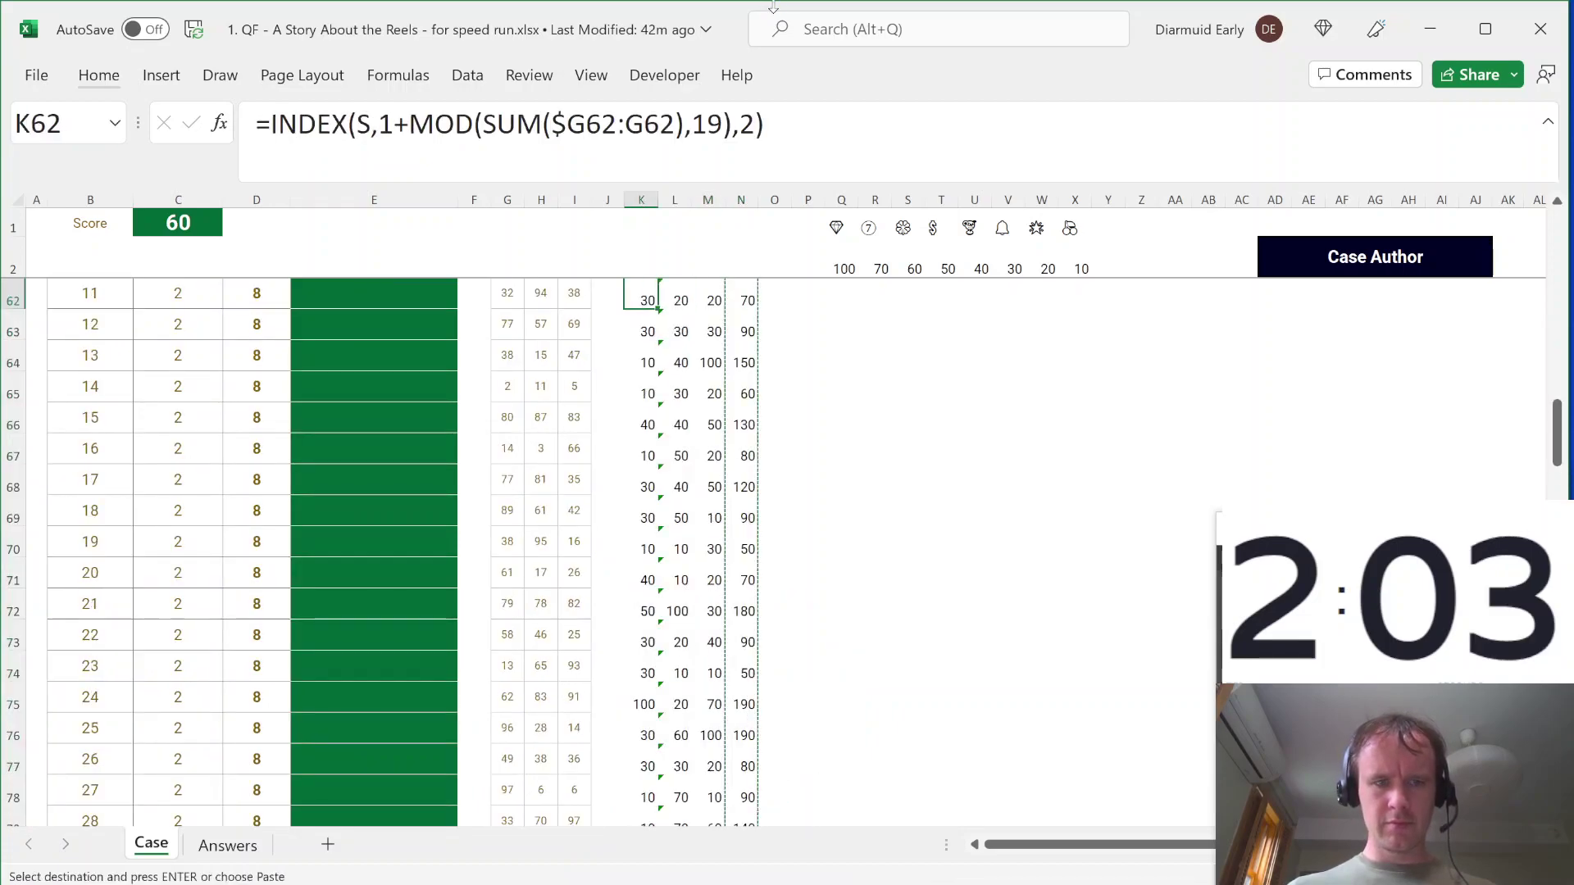
key(Left)
key(Left)
key(Left)
key(Left)
key(Left)
key(Left)
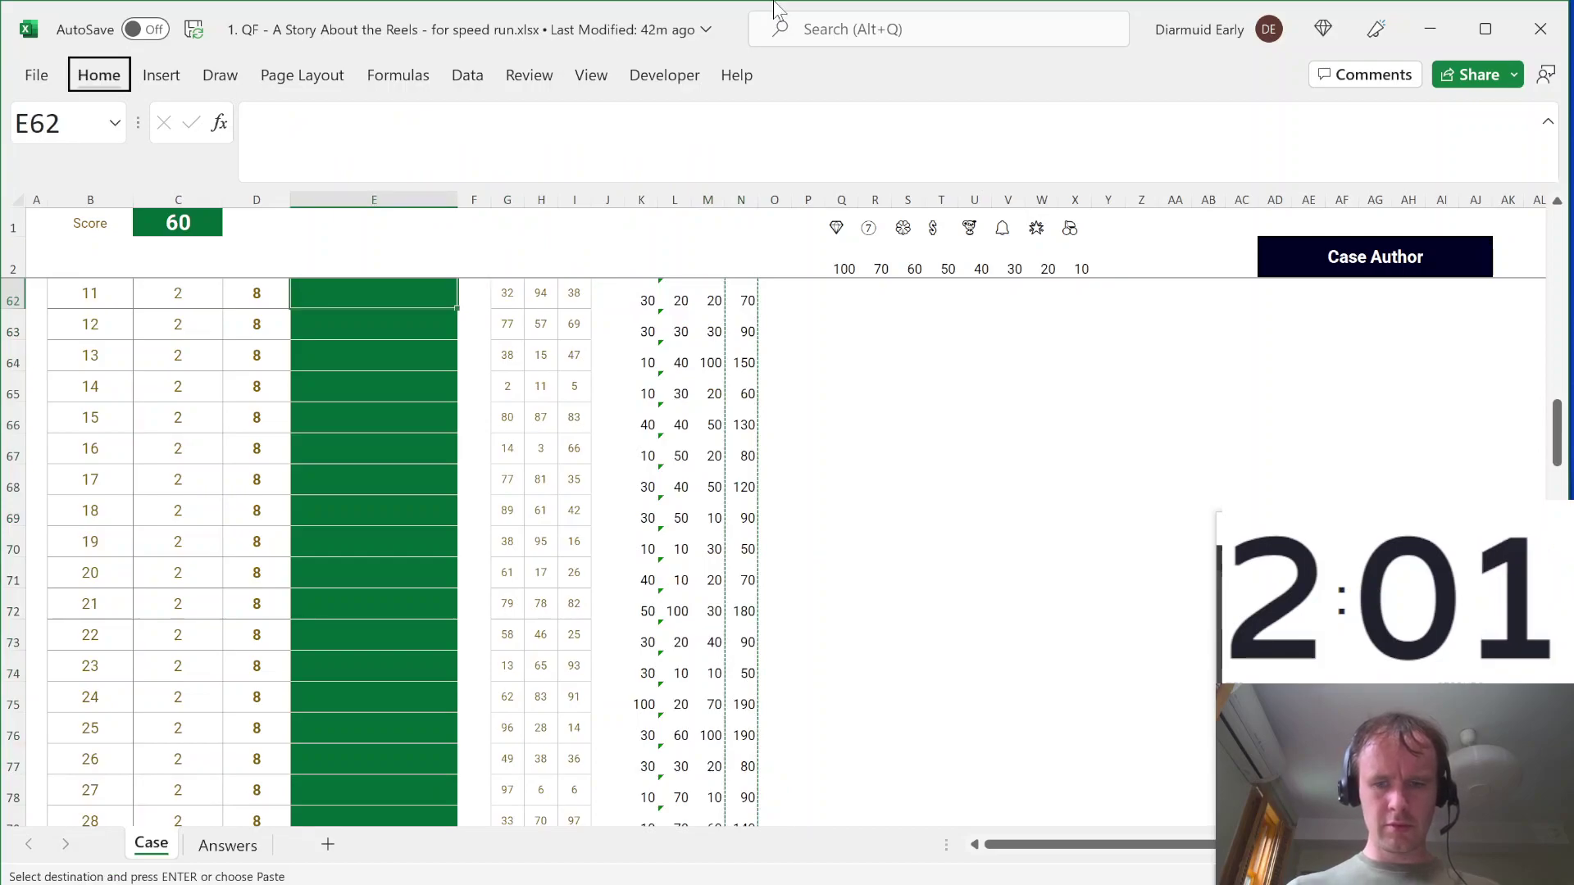
key(ctrl+v)
key(Page_Down)
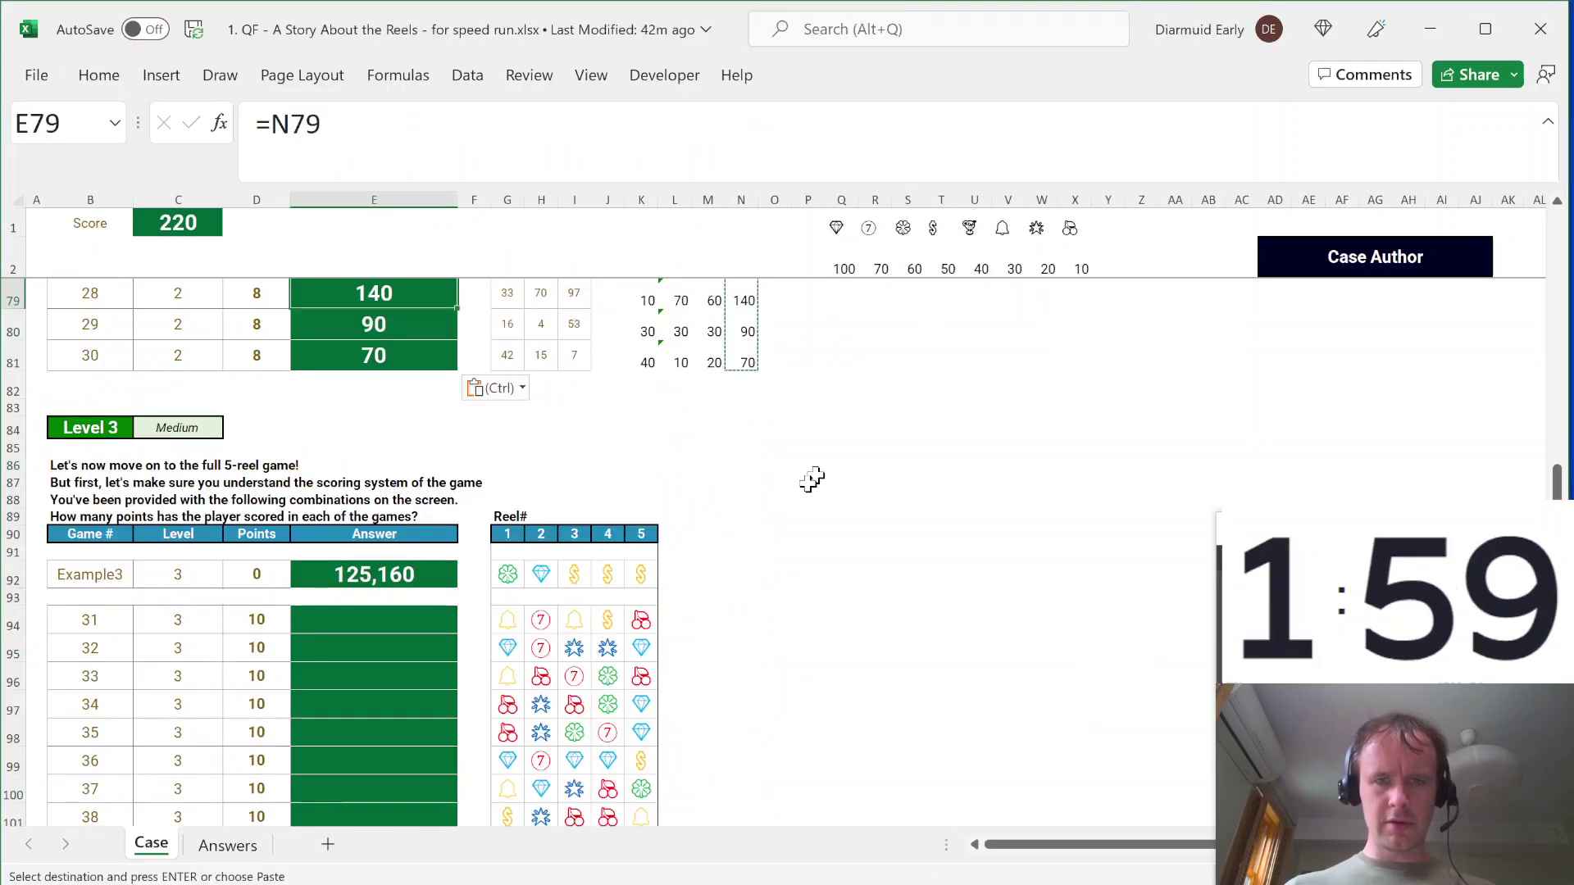
Step: Look up each of Example3's five reel symbols' points with =VLOOKUP(...,G,2,0)
click(640, 575)
key(Right)
key(Escape)
text(=VLOOKUP()
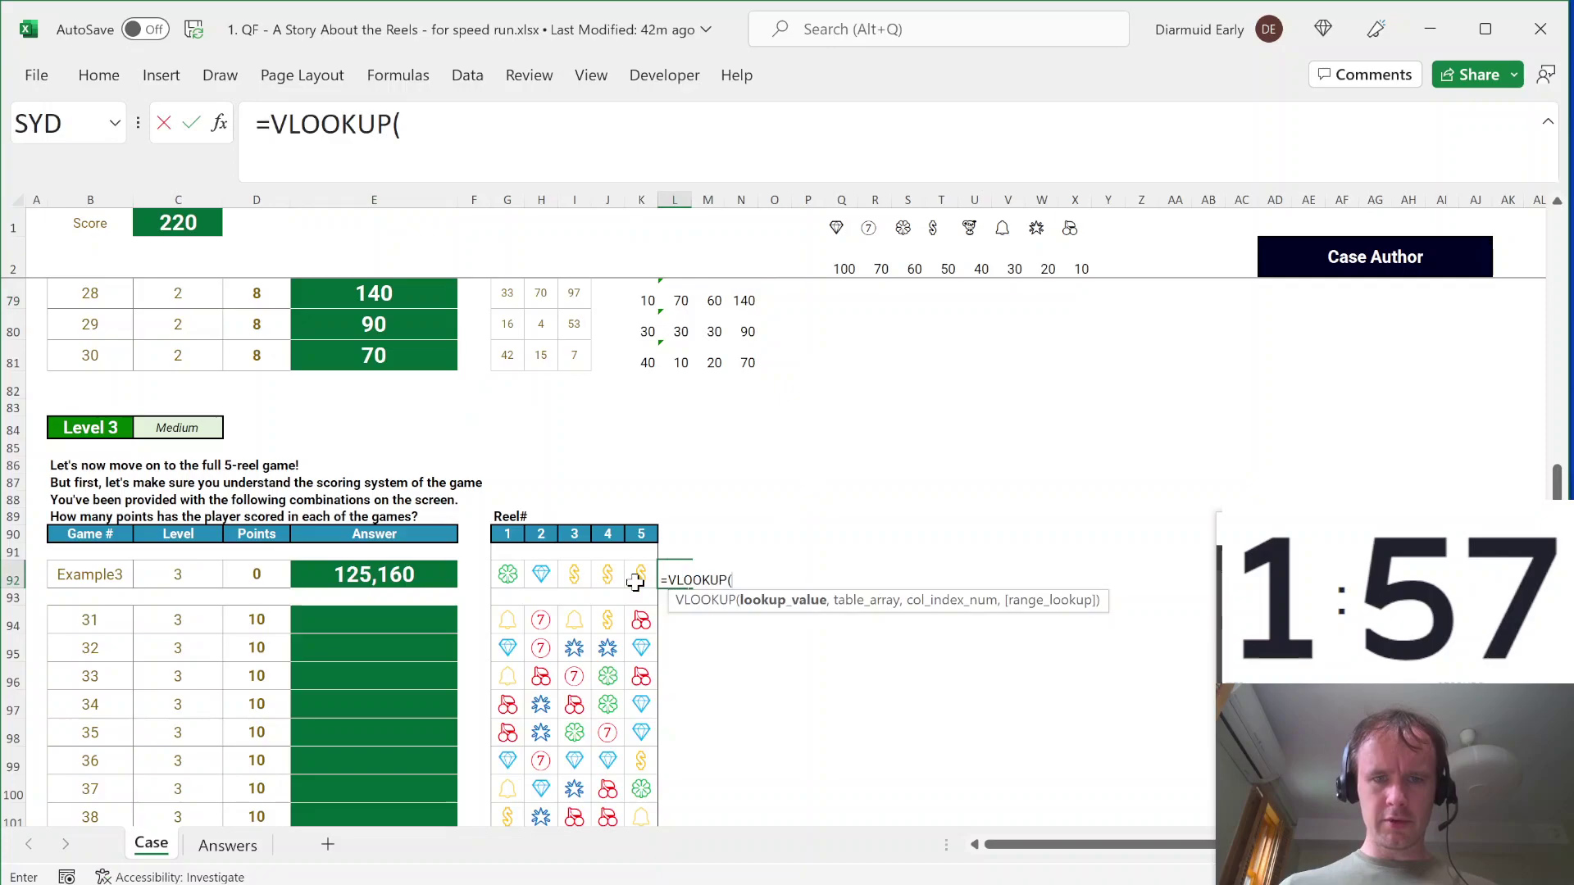
key(Left)
key(Left)
key(Left)
key(Left)
key(Left)
text(,g)
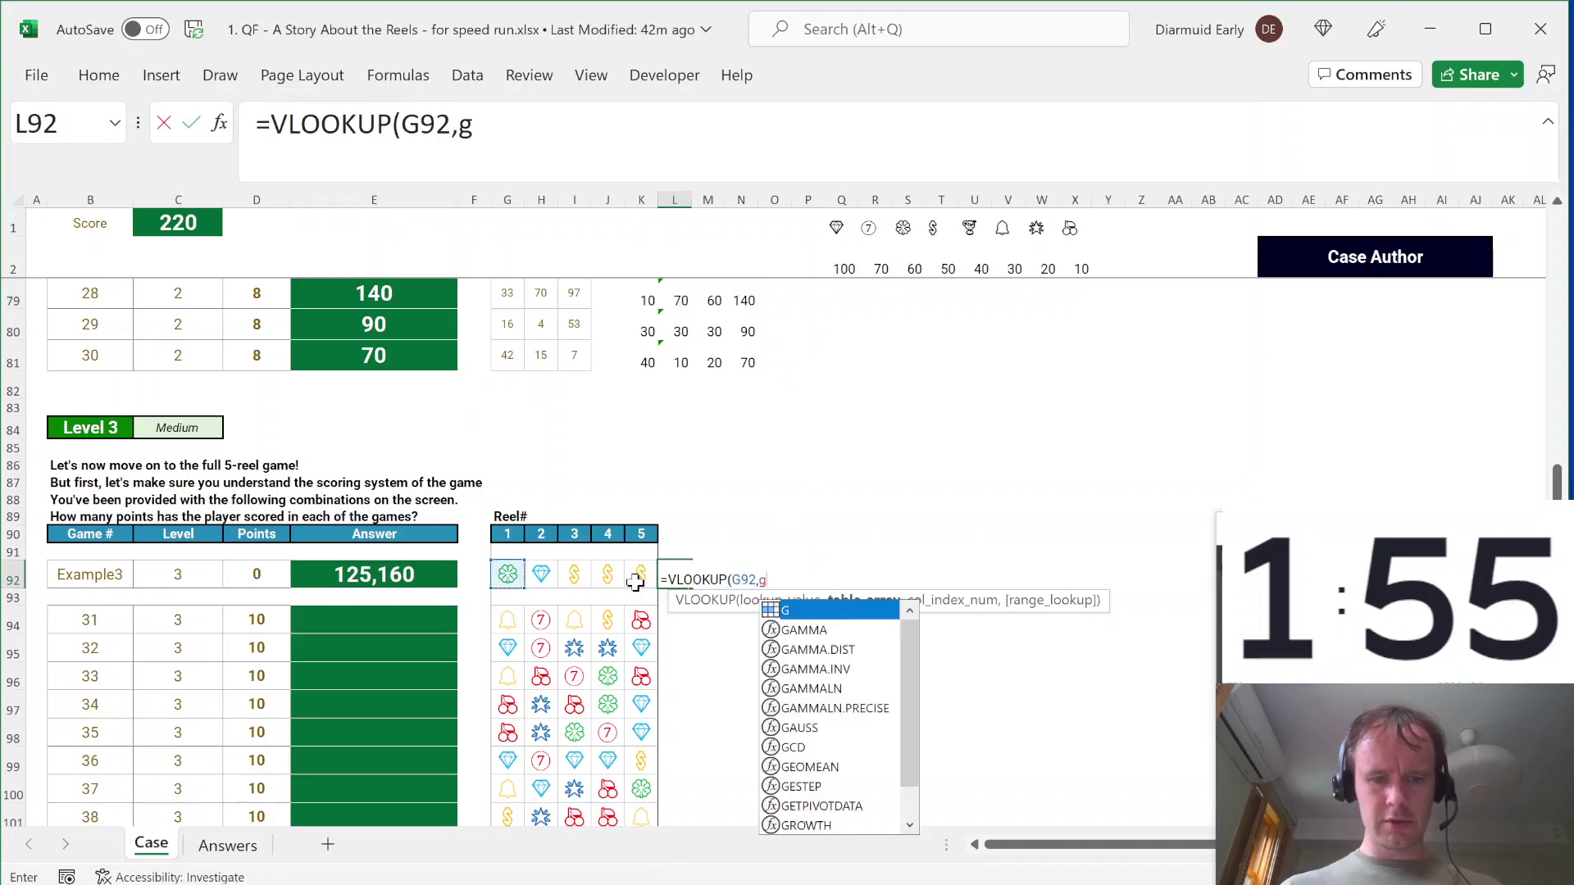
text(,2,0))
key(ctrl+Return)
key(shift+Right)
key(shift+Right)
key(shift+Right)
key(shift+Right)
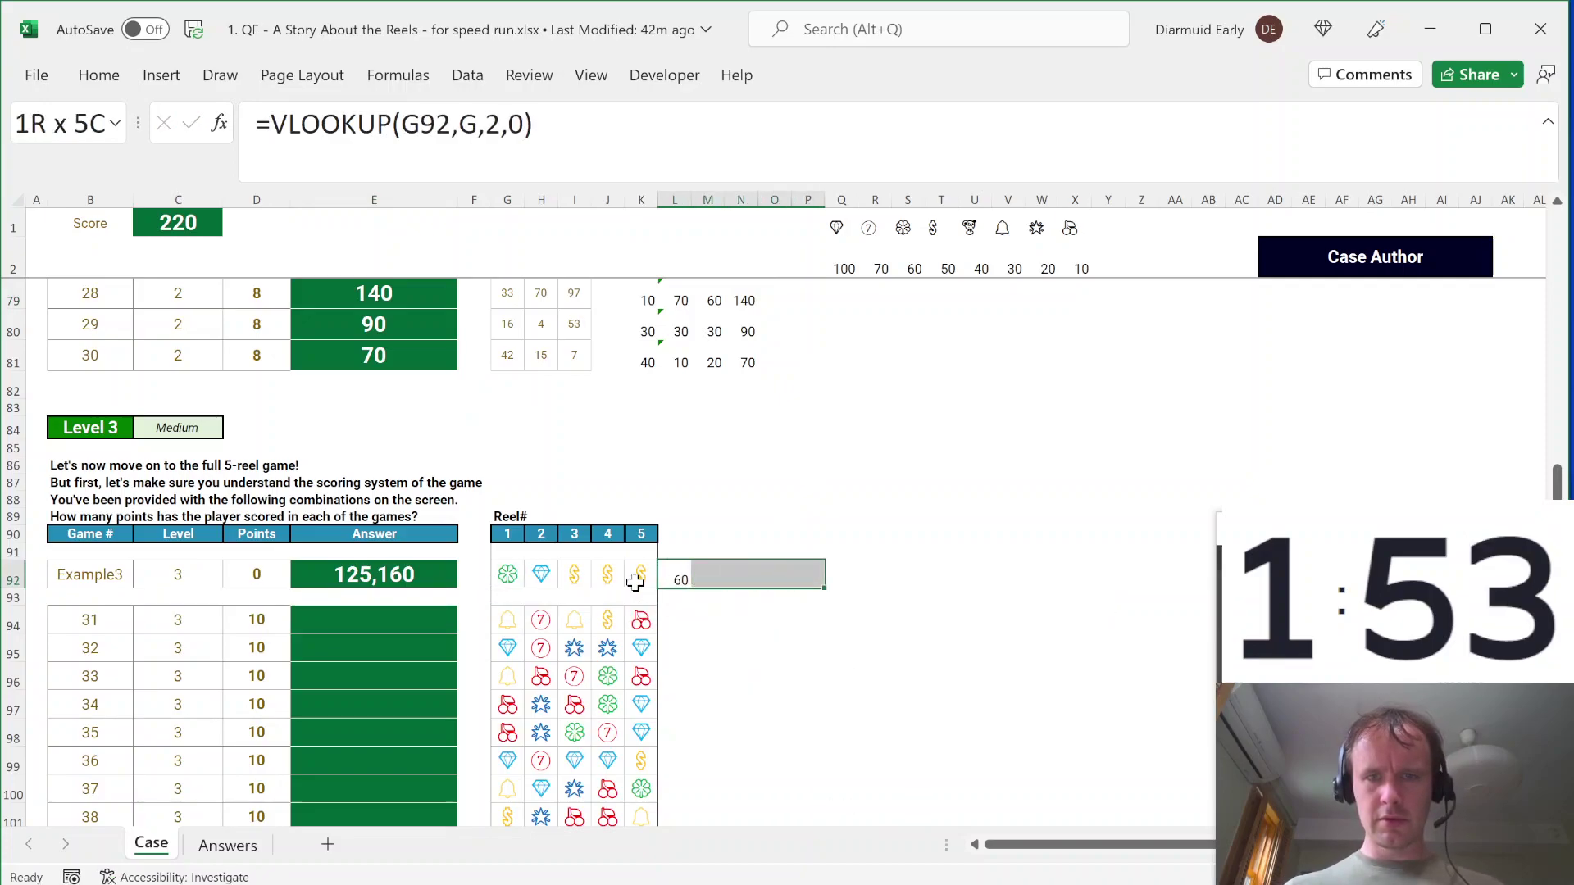
key(ctrl+r)
Step: Add =Q$2^COUNTIFS multiplier formulas across all eight symbol columns for Example3
key(ctrl+Right)
key(Right)
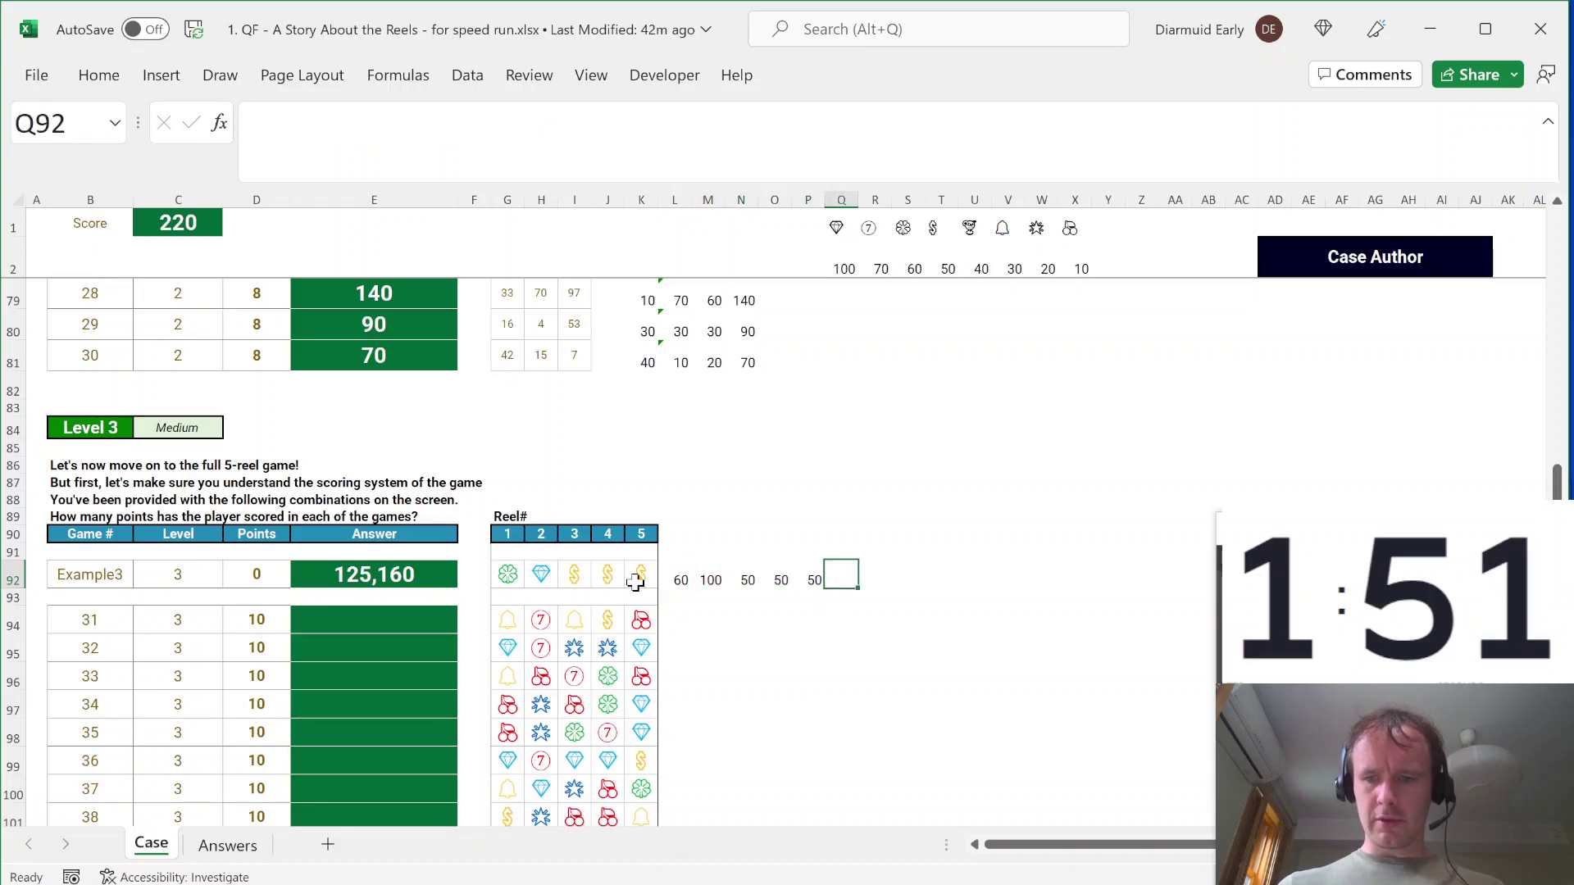
text(=Q)
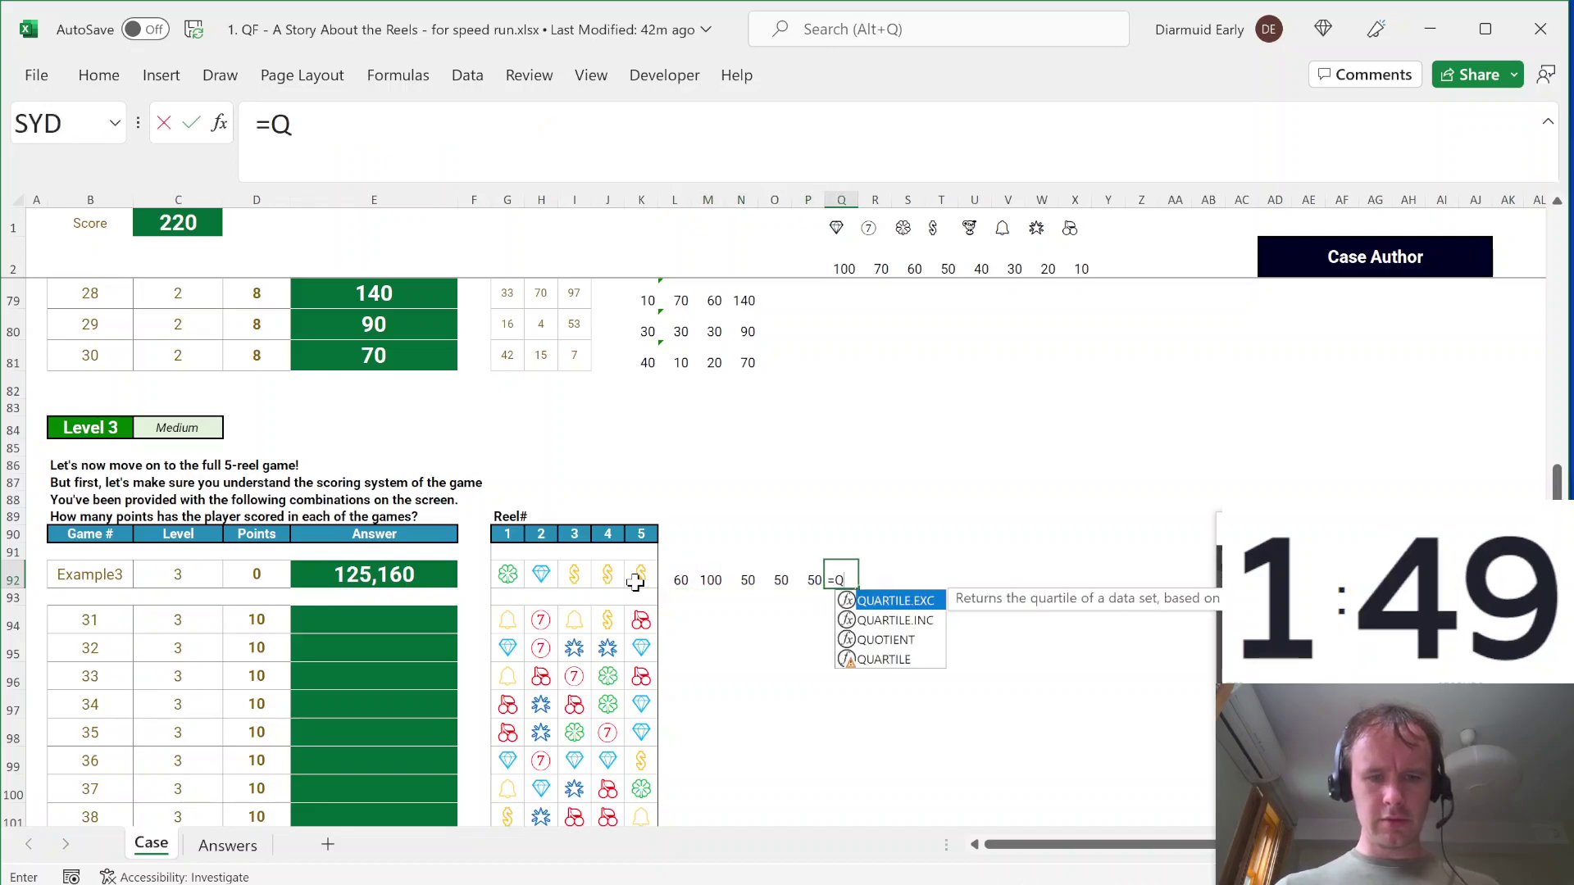
text($2^countifs)
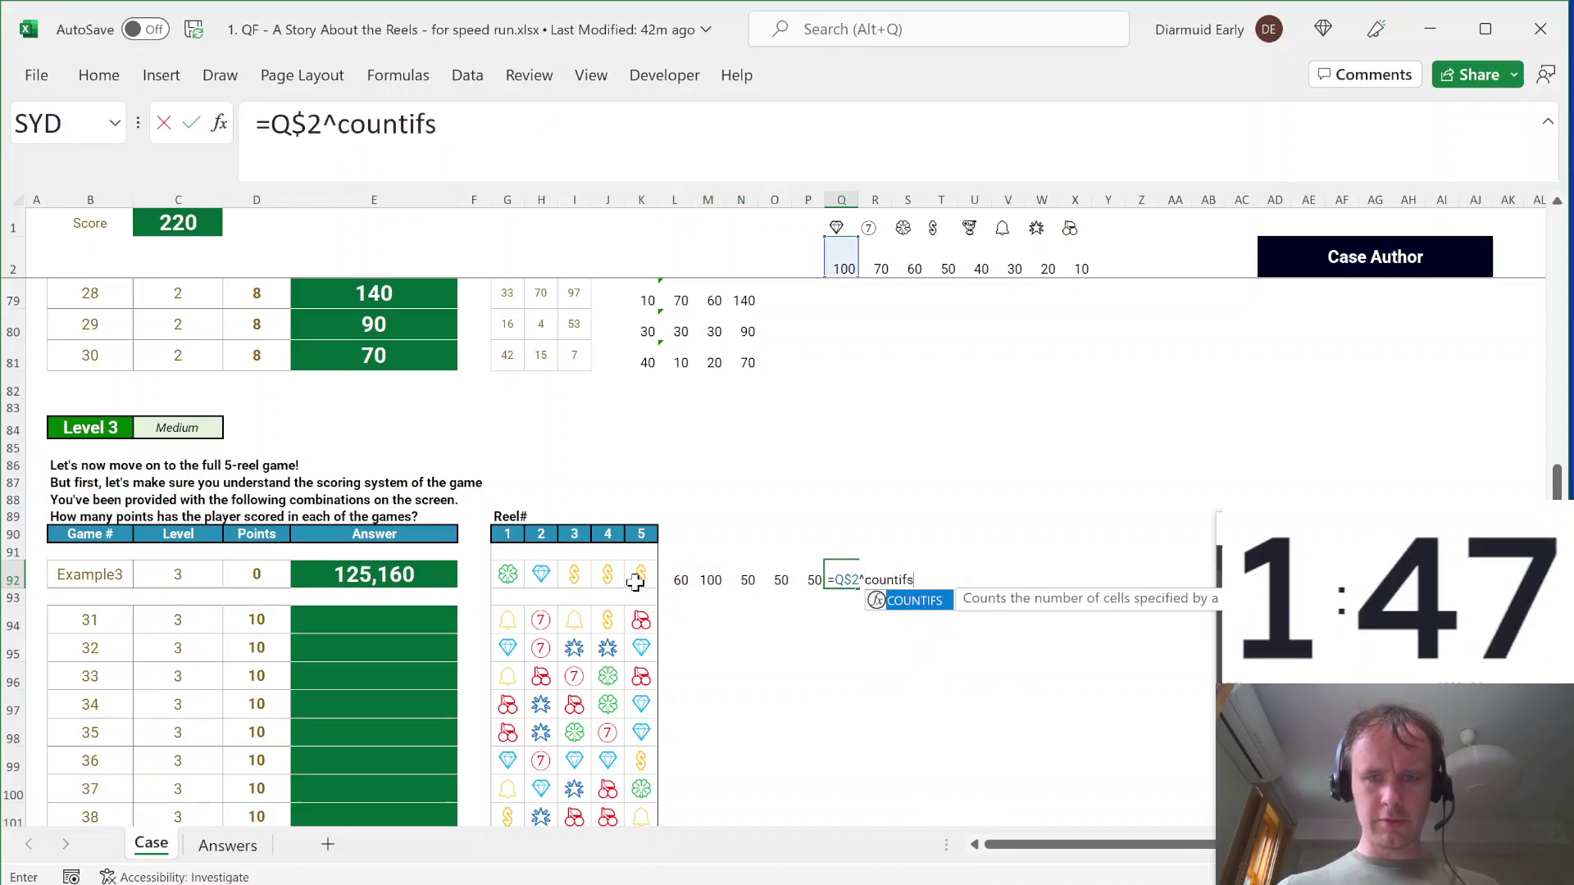
key(Tab)
key(Left)
key(shift+Left)
key(shift+Left)
key(shift+Left)
key(shift+Left)
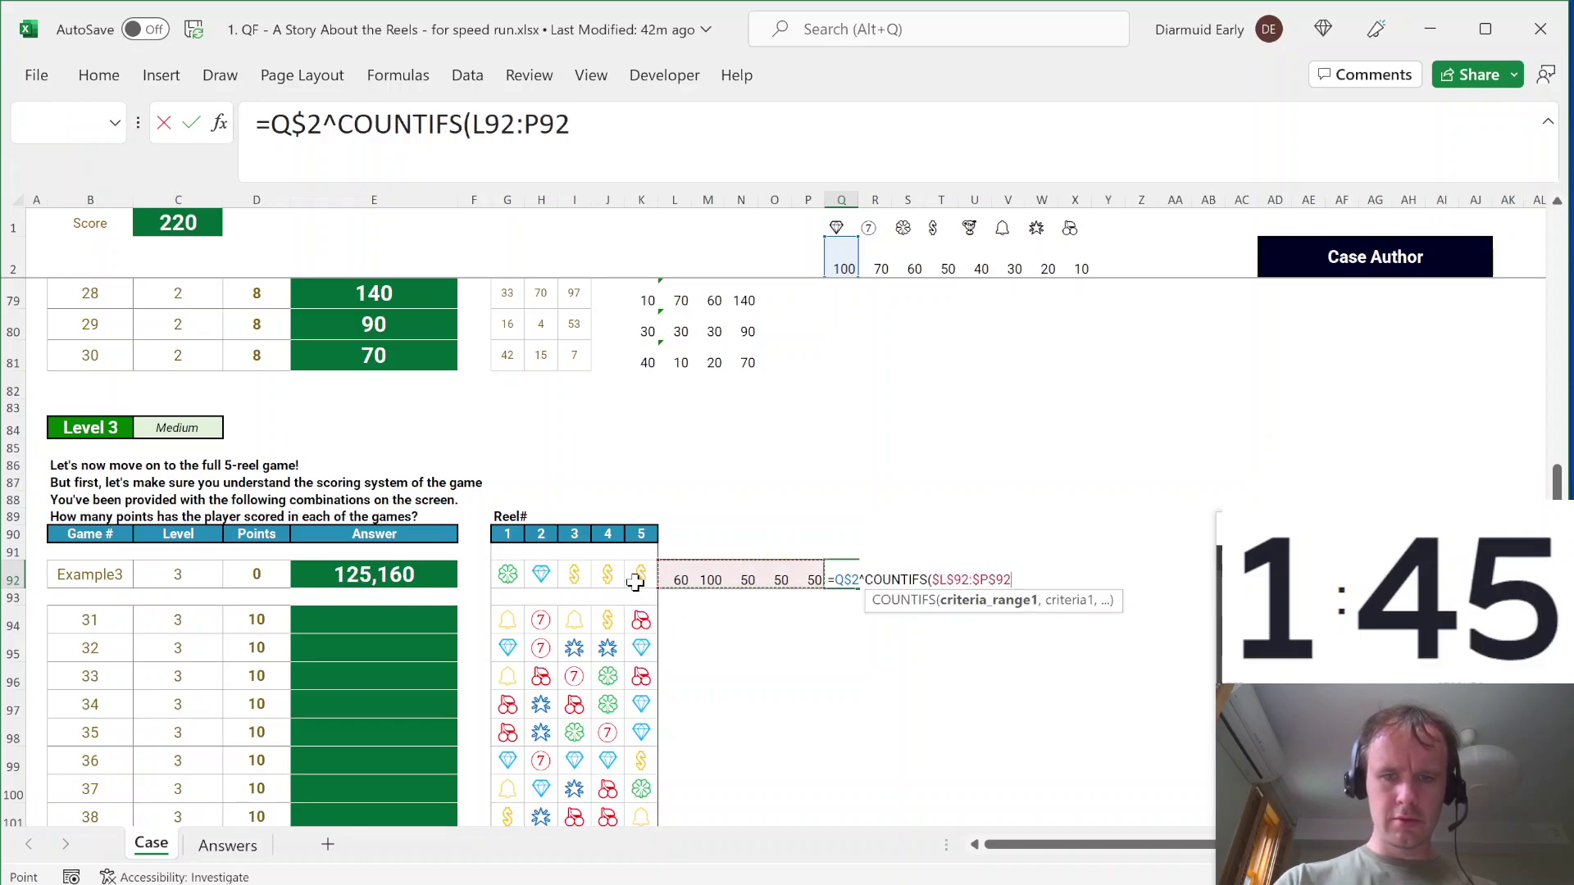
key(F4)
key(F4)
key(F4)
text(,Q$2))
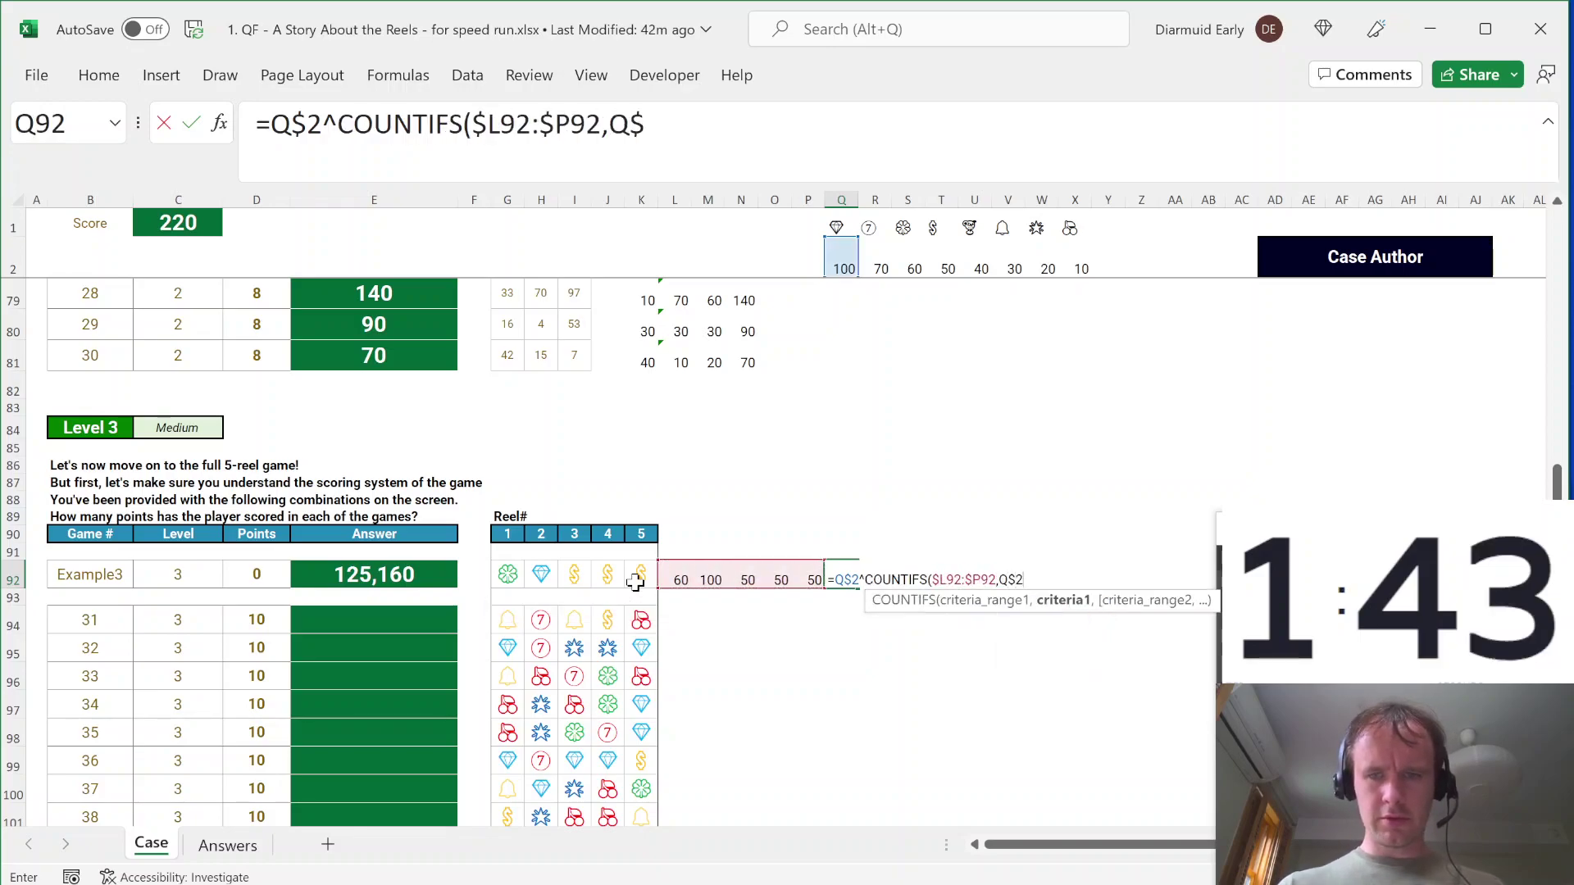
key(ctrl+Return)
key(shift+Right)
key(shift+Right)
key(shift+Right)
key(shift+Right)
key(shift+Right)
key(shift+Right)
key(shift+Right)
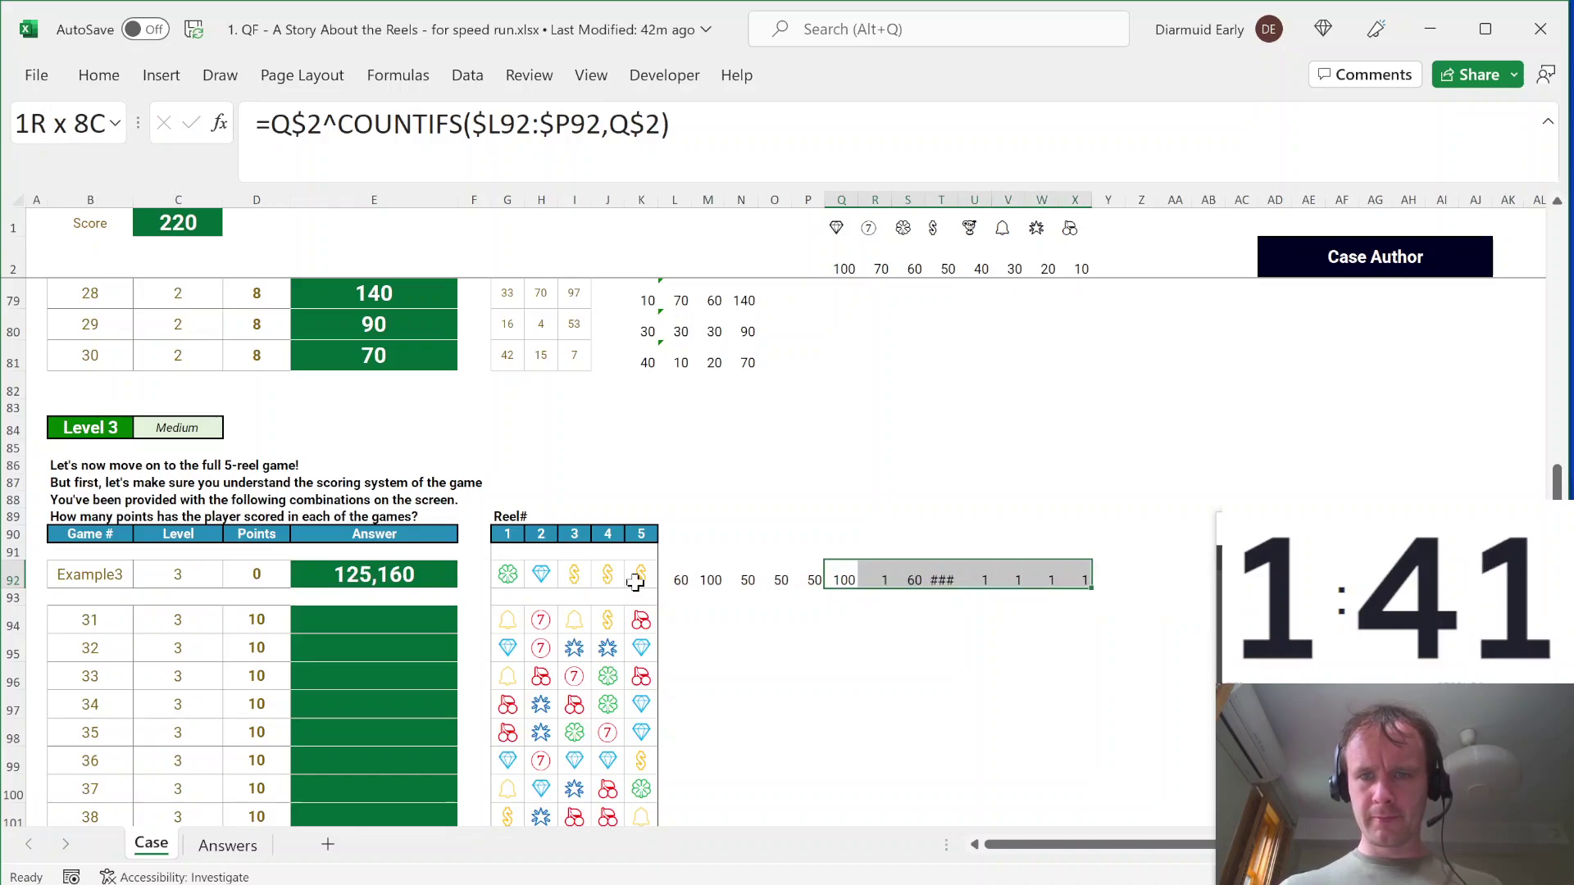
key(ctrl+r)
key(ctrl+Right)
Step: Total the multipliers above 1 in Y92 with =SUMIF(Q92:X92,">1")
key(Right)
text(=sumif)
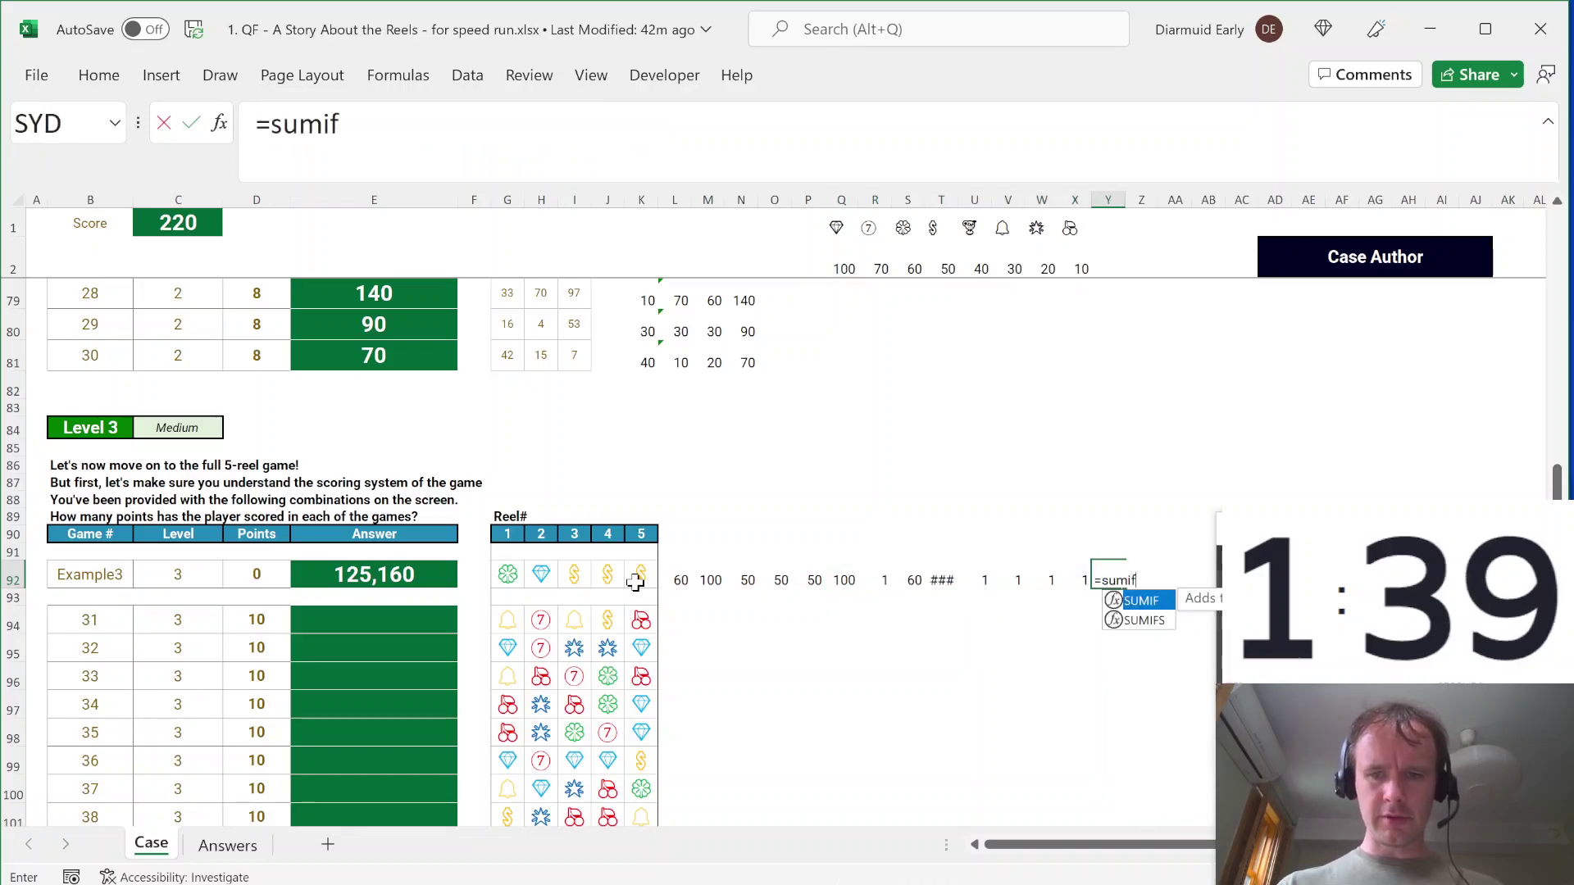
key(Tab)
key(Left)
key(shift+Left)
key(shift+Left)
key(shift+Left)
key(shift+Left)
key(shift+Left)
key(shift+Left)
key(shift+Left)
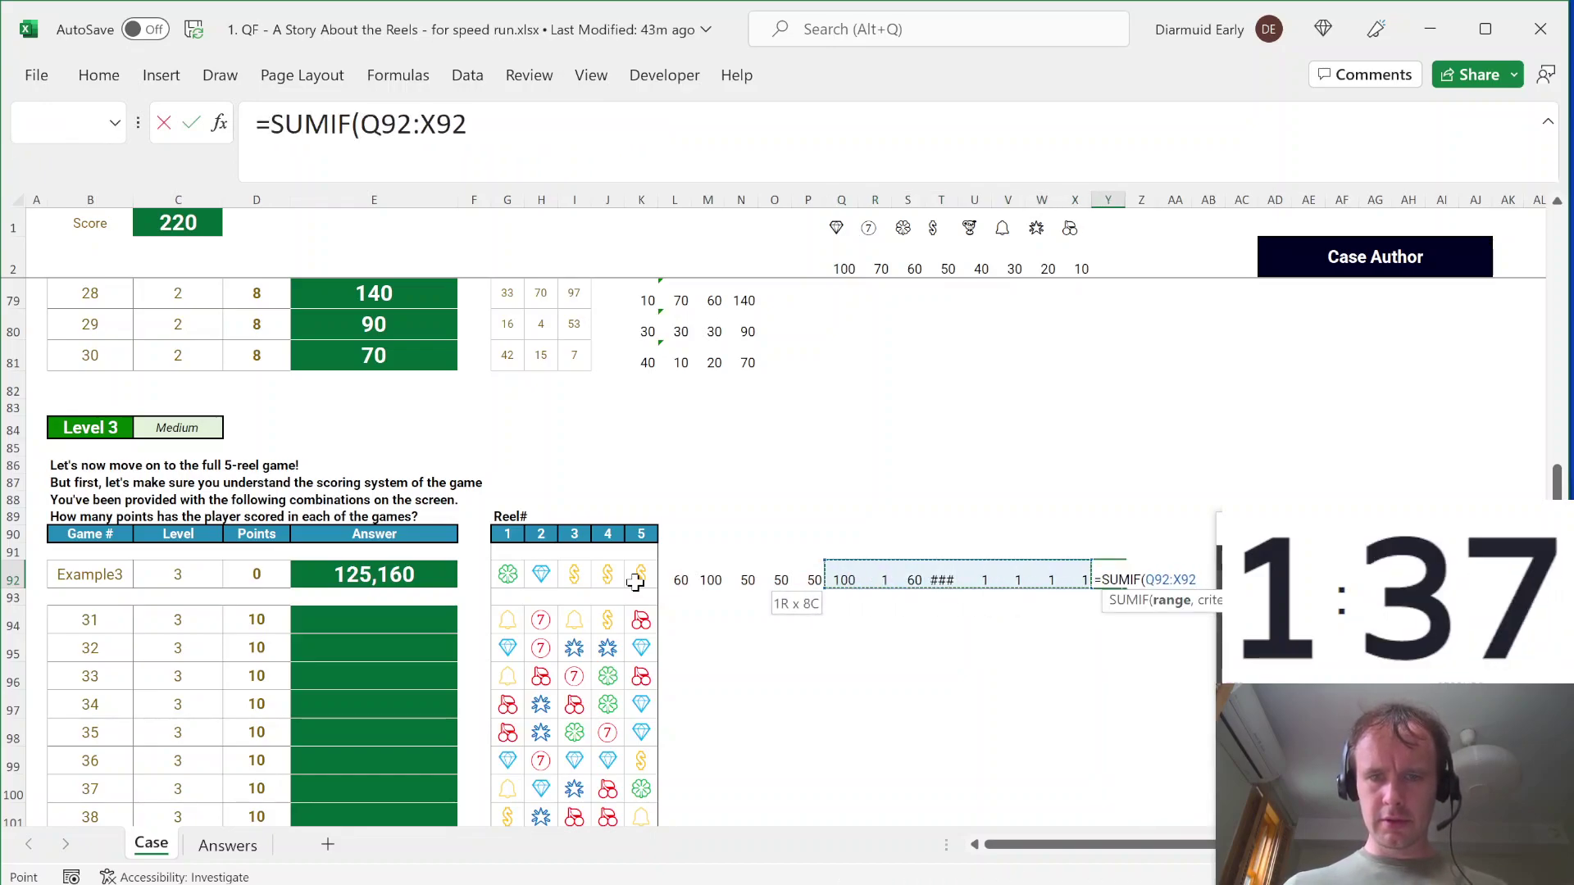
text(,">1"))
key(ctrl+Return)
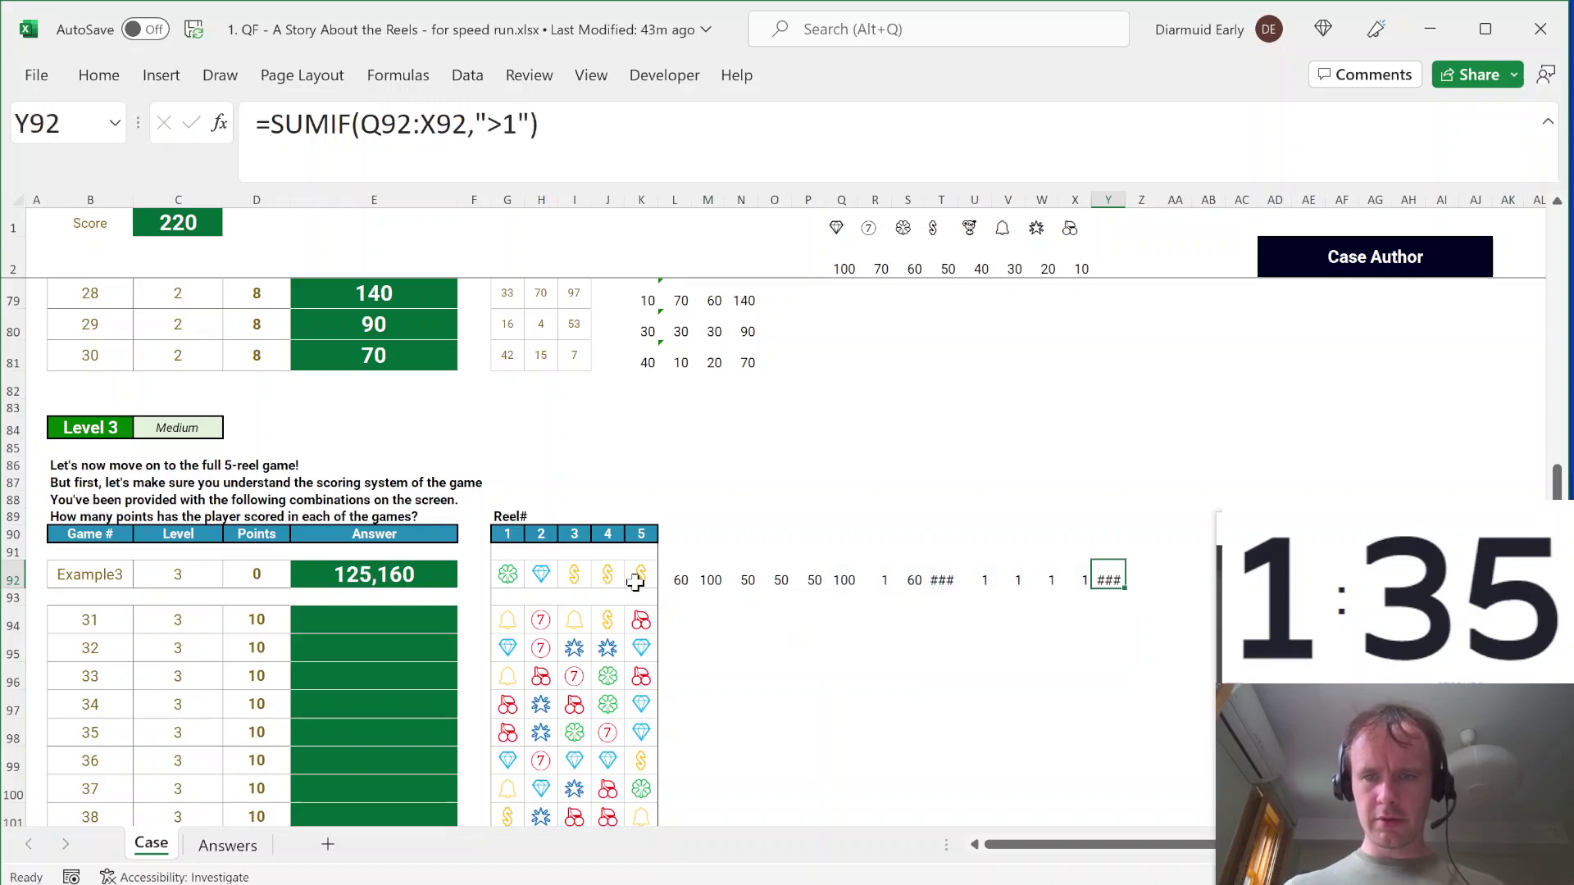
Step: Copy Example3's helper formula row into game 31's row and begin selecting down the Level 3 games
shift+click(679, 575)
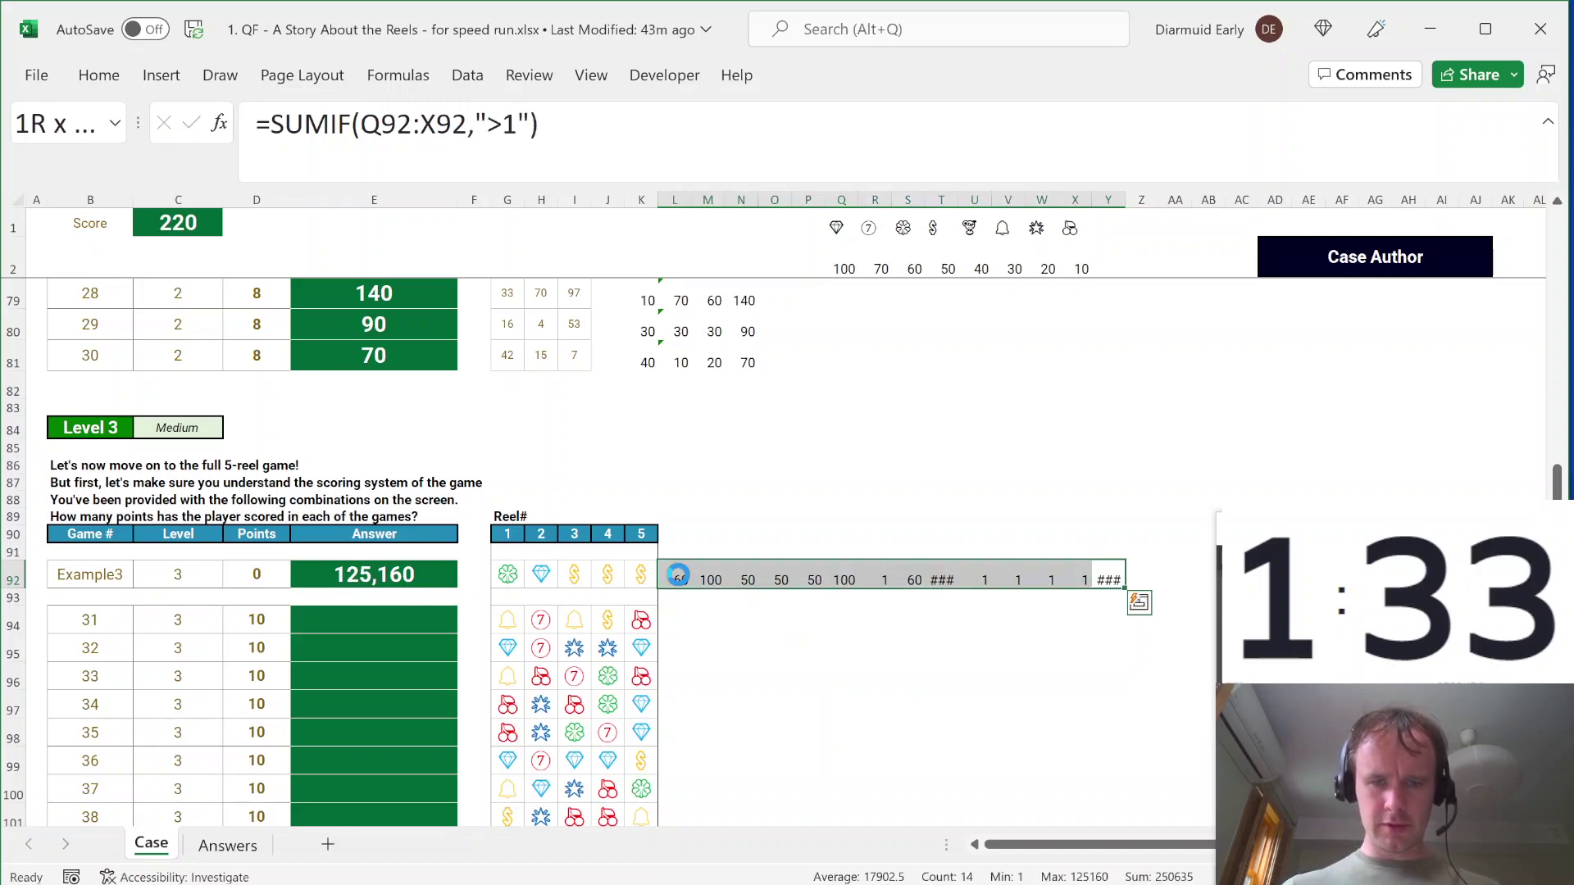
key(ctrl+c)
click(678, 622)
key(ctrl+v)
drag(913, 625, 911, 630)
Step: Paste the helper formulas into the remaining Level 3 rows and the Level 4 game rows
key(ctrl+v)
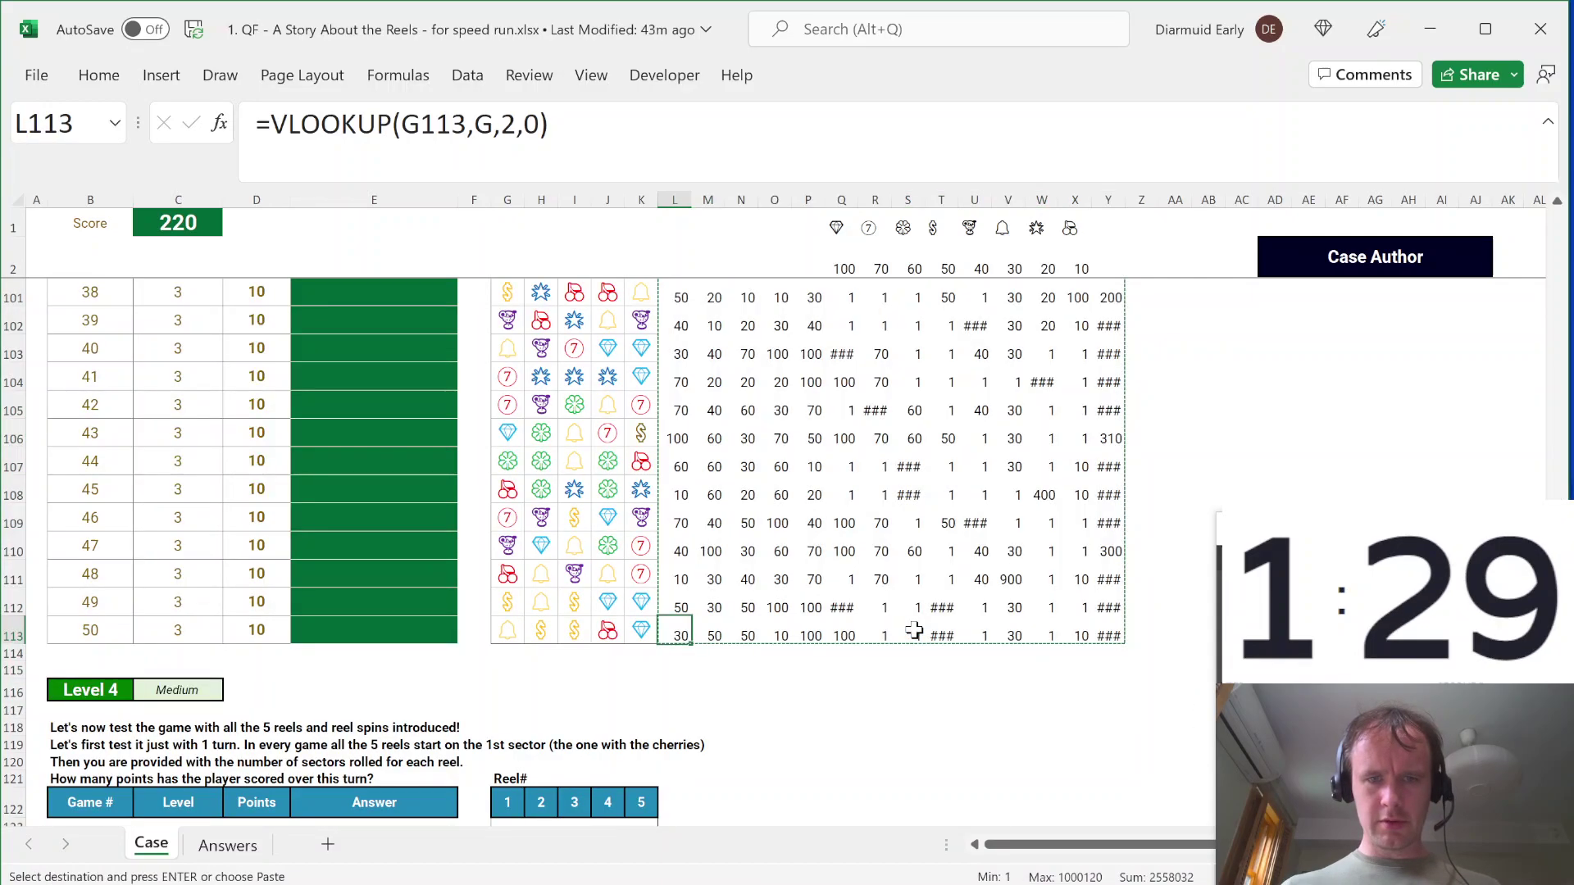
key(Down)
key(Down)
key(Down)
key(Down)
key(Down)
key(Down)
key(Down)
key(Down)
key(Down)
key(Down)
key(Down)
key(Down)
key(Down)
key(Down)
key(Down)
key(Down)
key(Down)
key(Up)
key(Up)
key(Up)
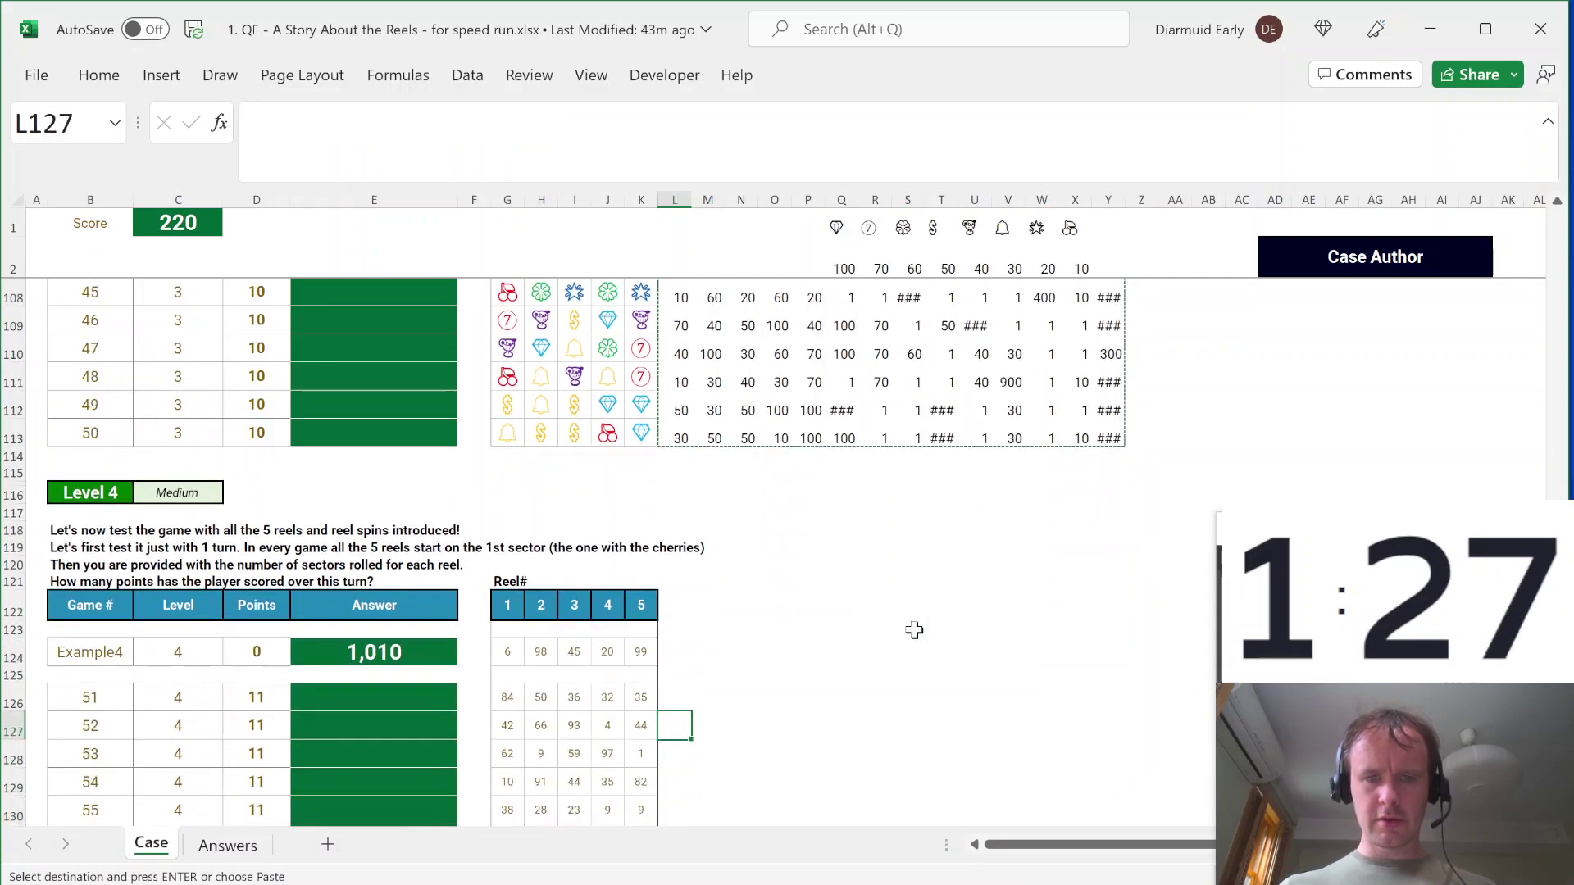
key(Up)
key(ctrl+v)
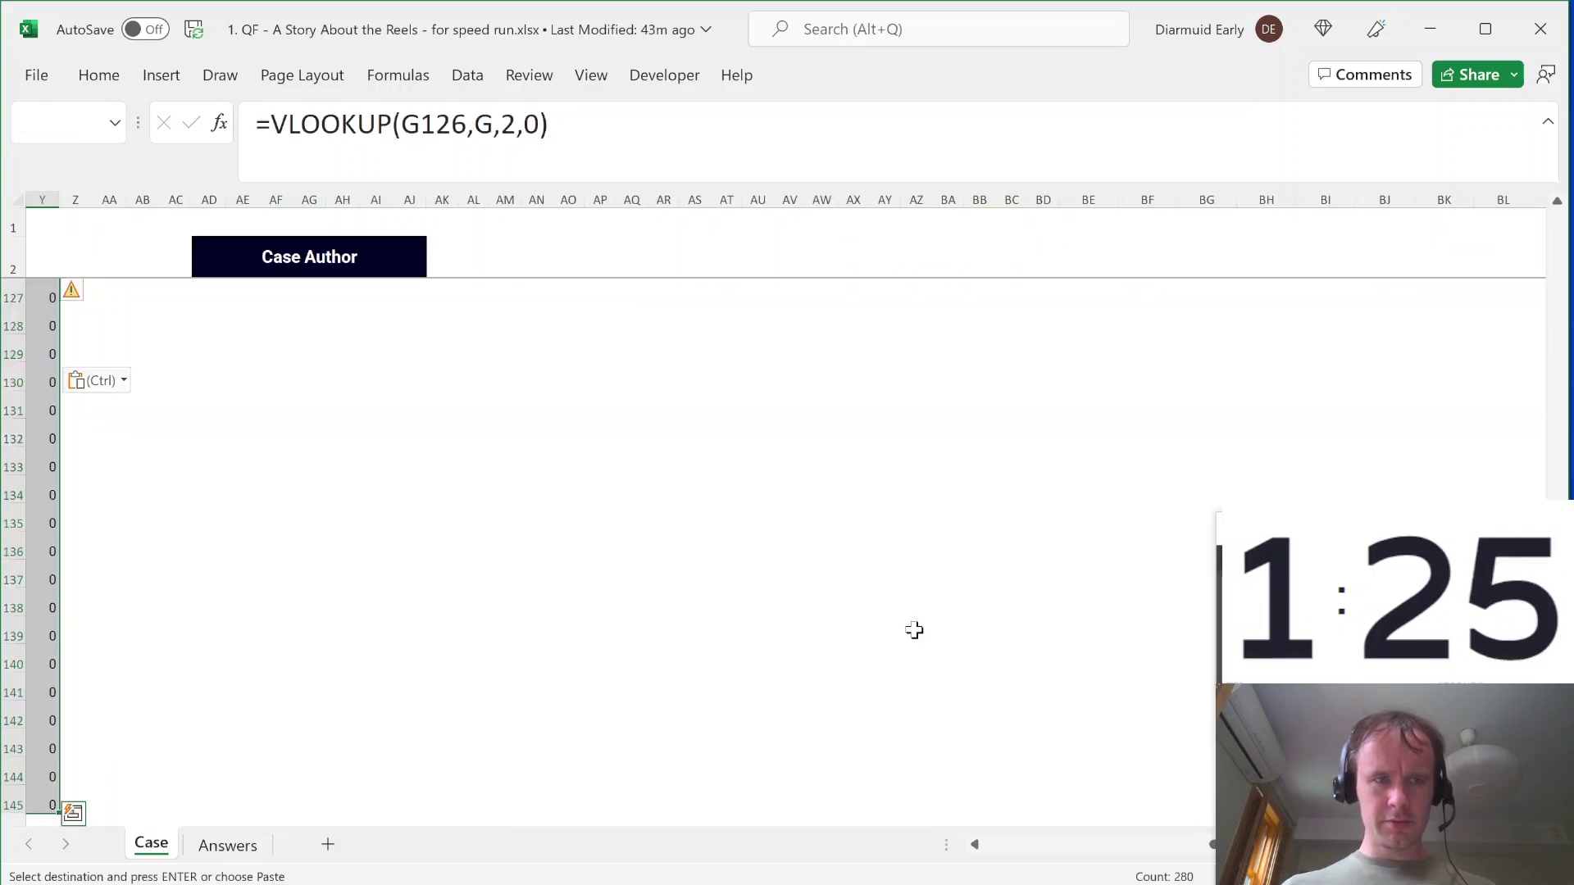
Step: Select game 51's five reel symbol cells, leaving the existing lookup formula unchanged
key(Left)
key(ctrl+Right)
key(Home)
key(Right)
key(Right)
key(Right)
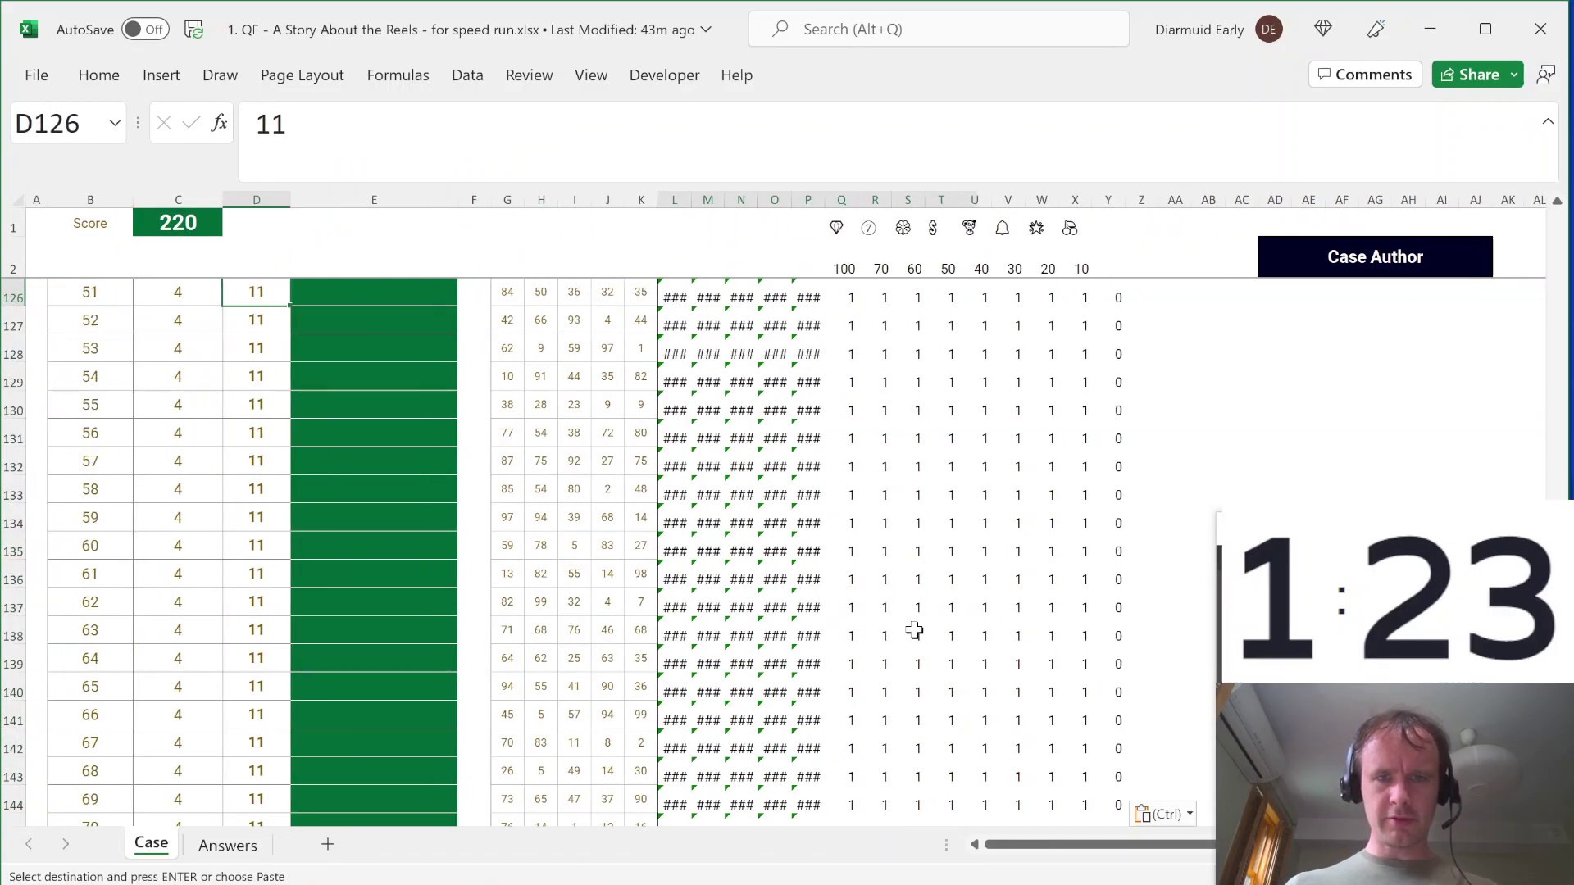
click(672, 293)
double_click(674, 293)
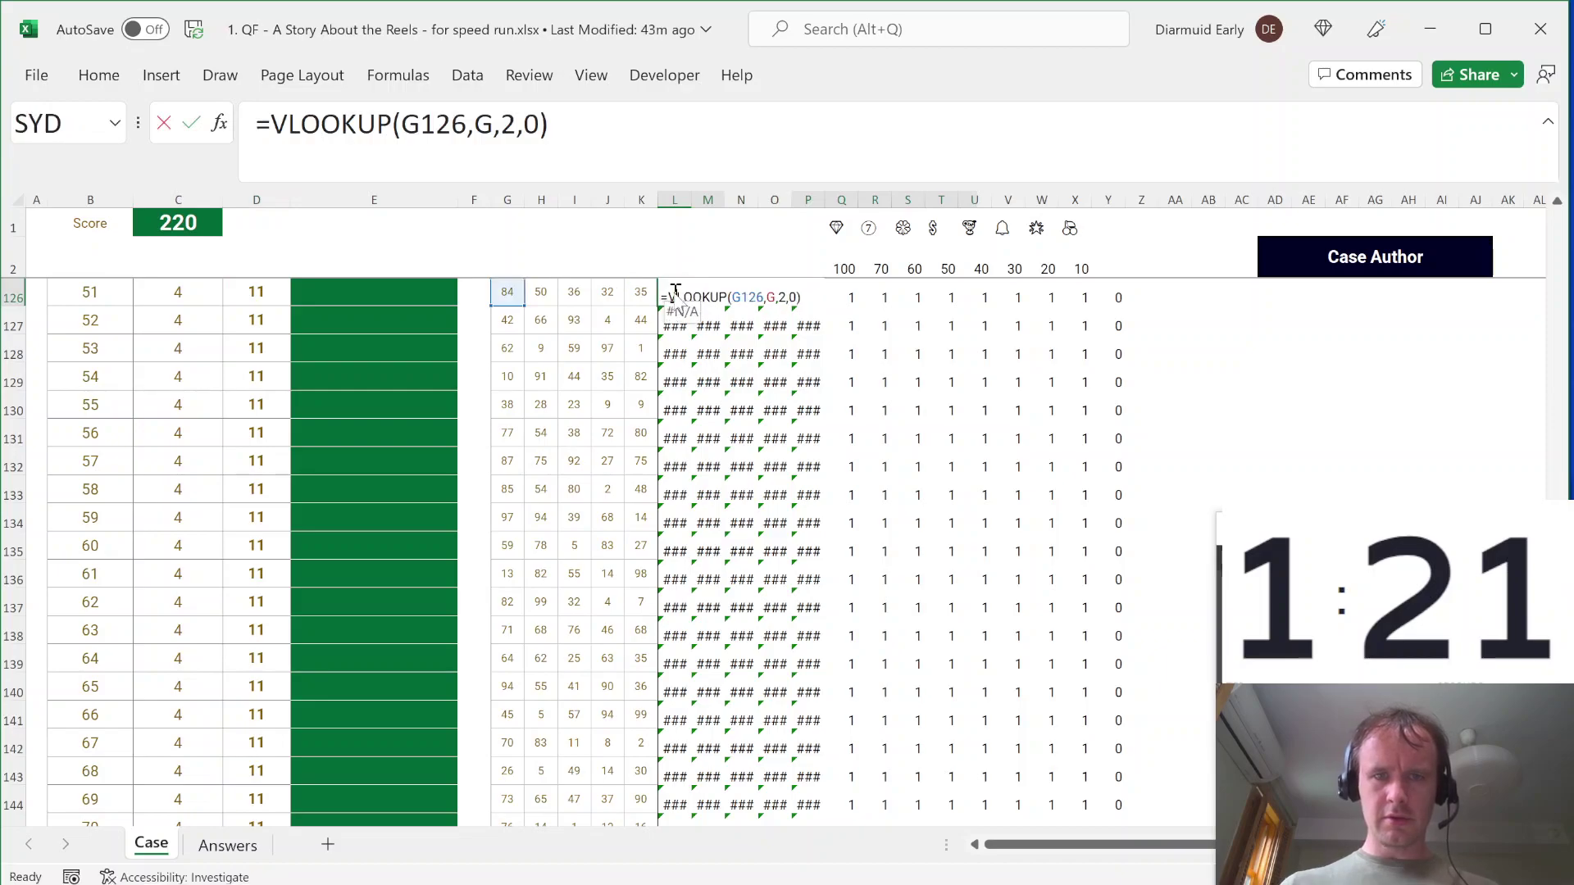
key(Escape)
key(Right)
key(Right)
key(Right)
key(Right)
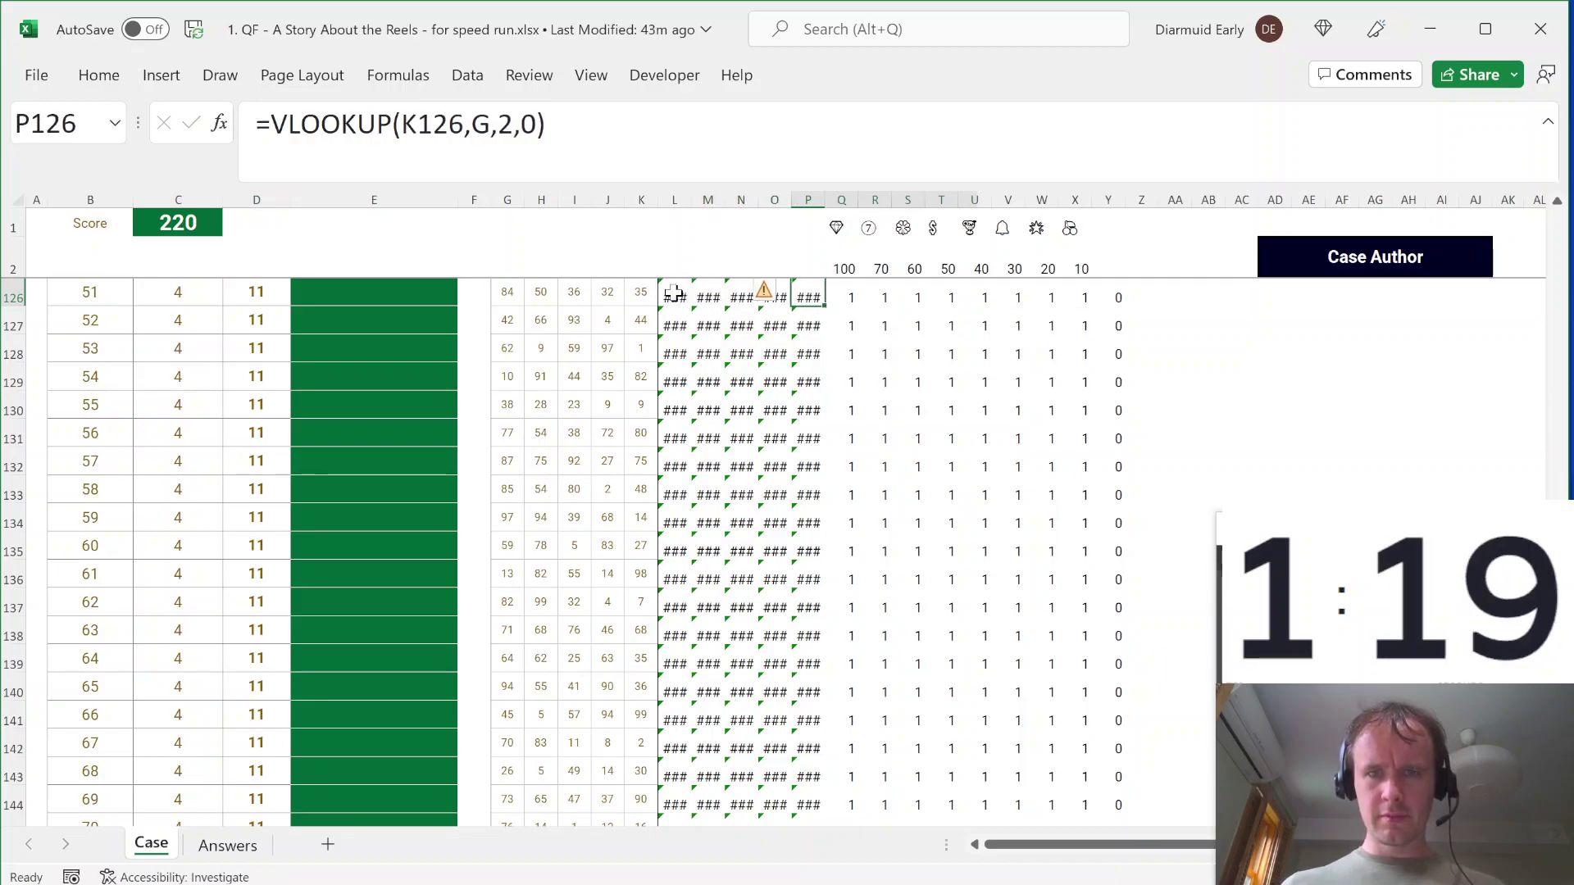
key(shift+Left)
key(shift+Left)
key(shift+Left)
key(shift+Left)
Step: Enter =INDEX(s,1+MOD(roll,19),2*reel) with a row-locked reel header in all five reel cells
text(=INDEX()
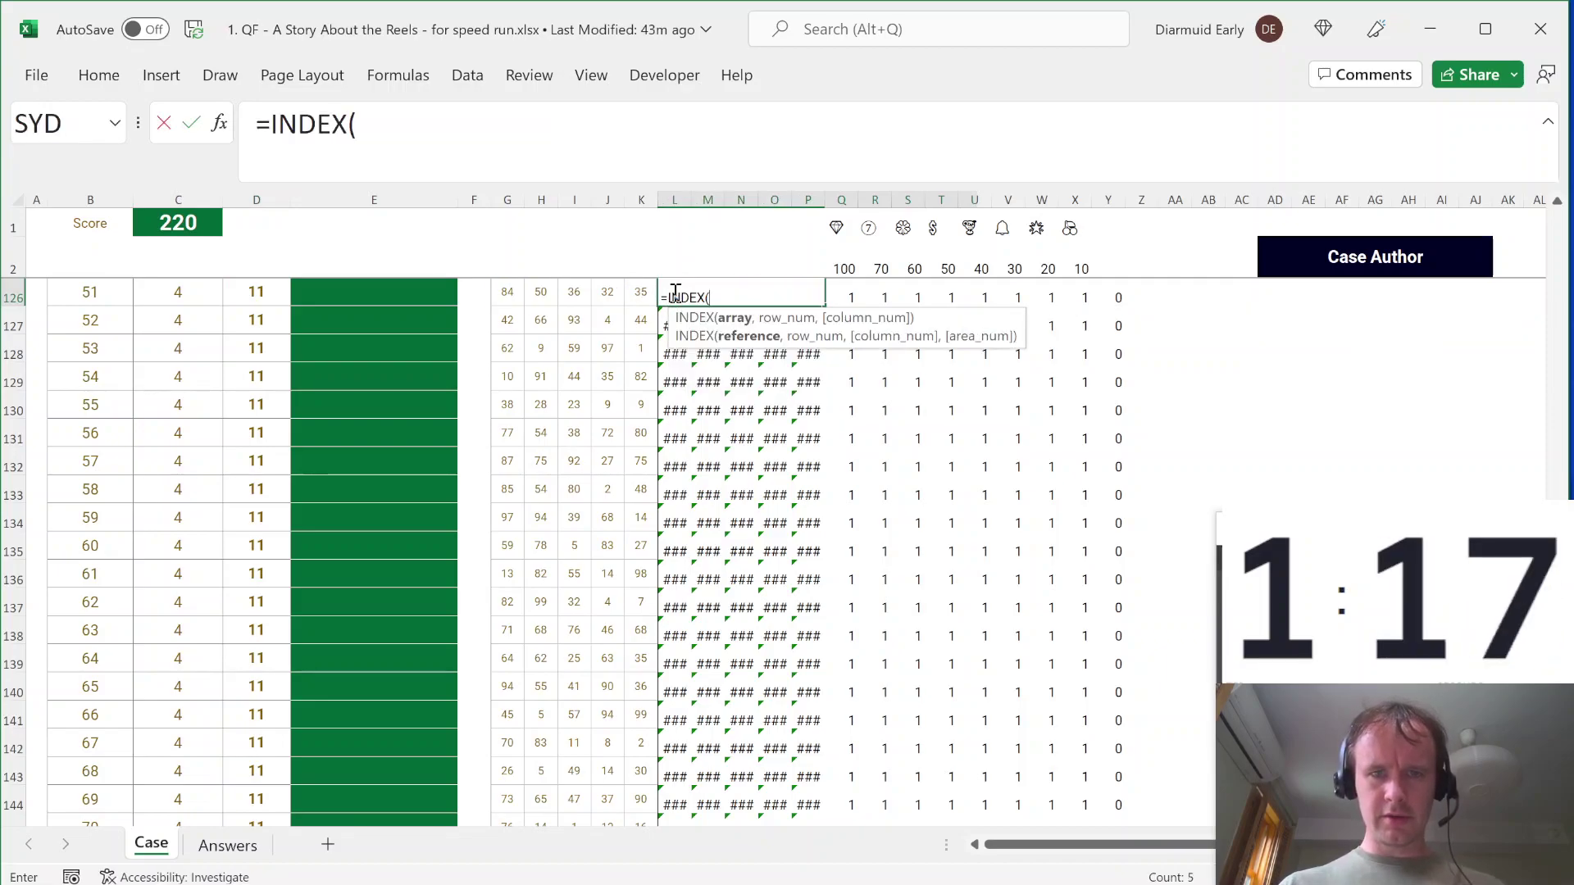
text(s,1+MOD()
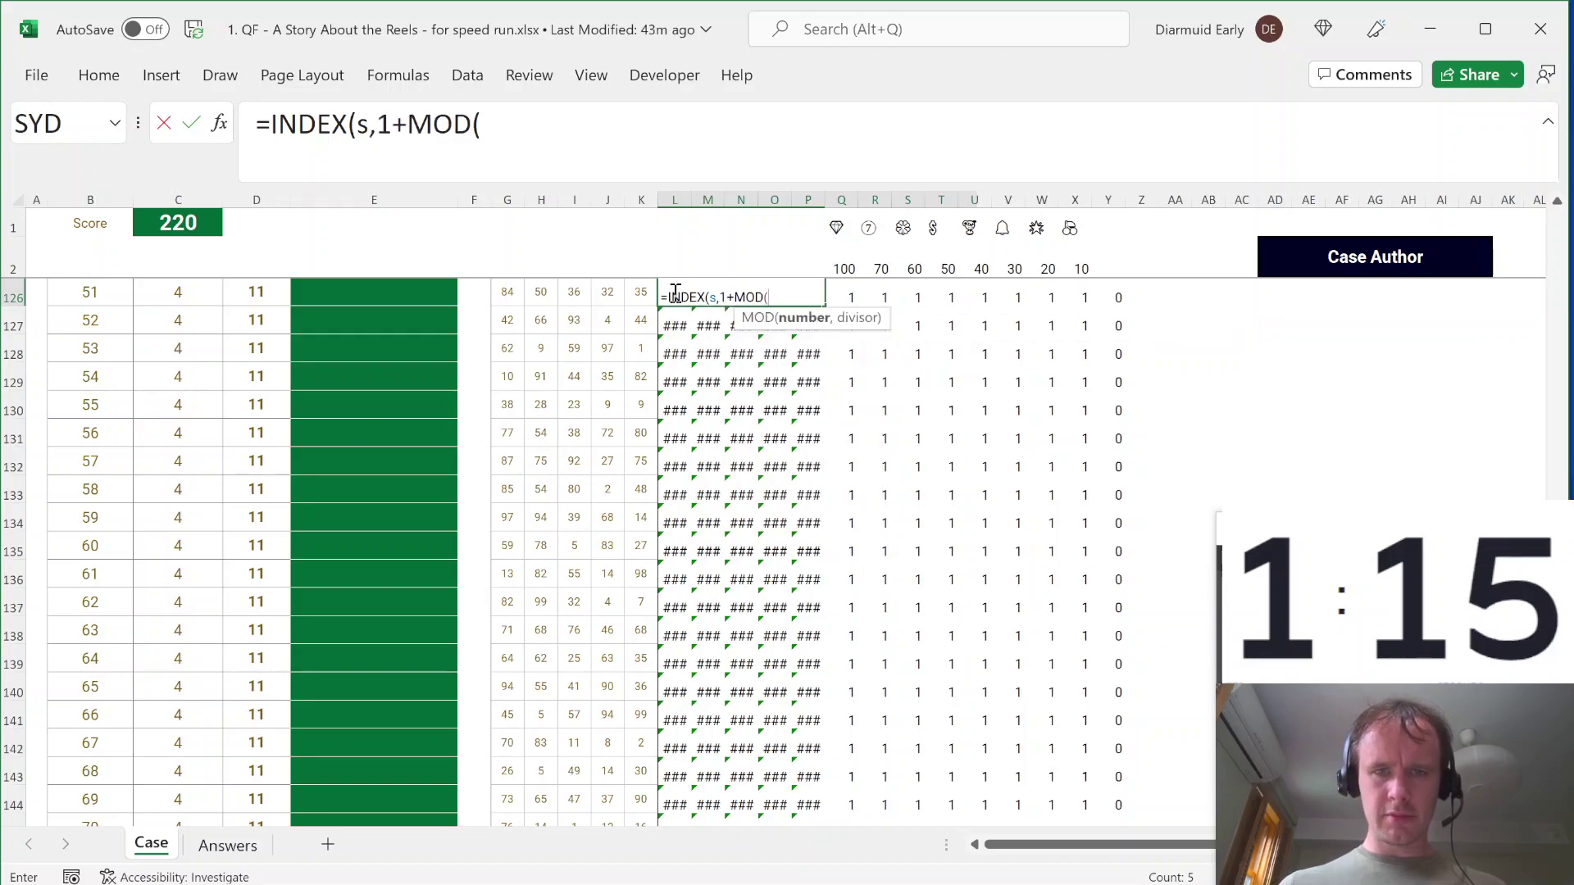
key(ctrl+Left)
key(ctrl+Left)
key(ctrl+Right)
text(, )
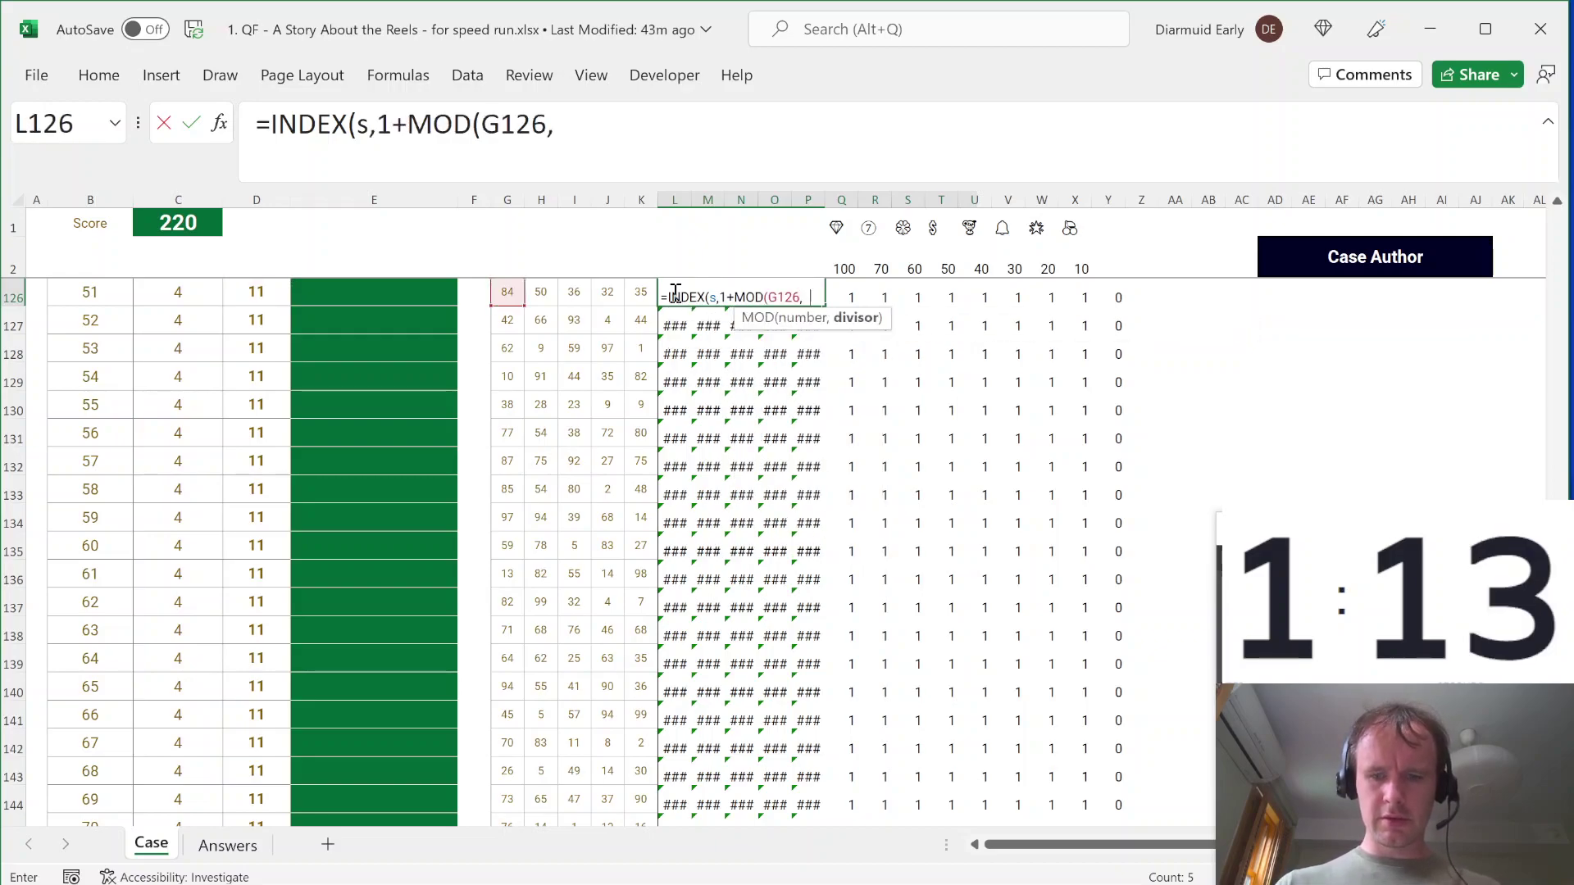
text(19),2*)
key(Left)
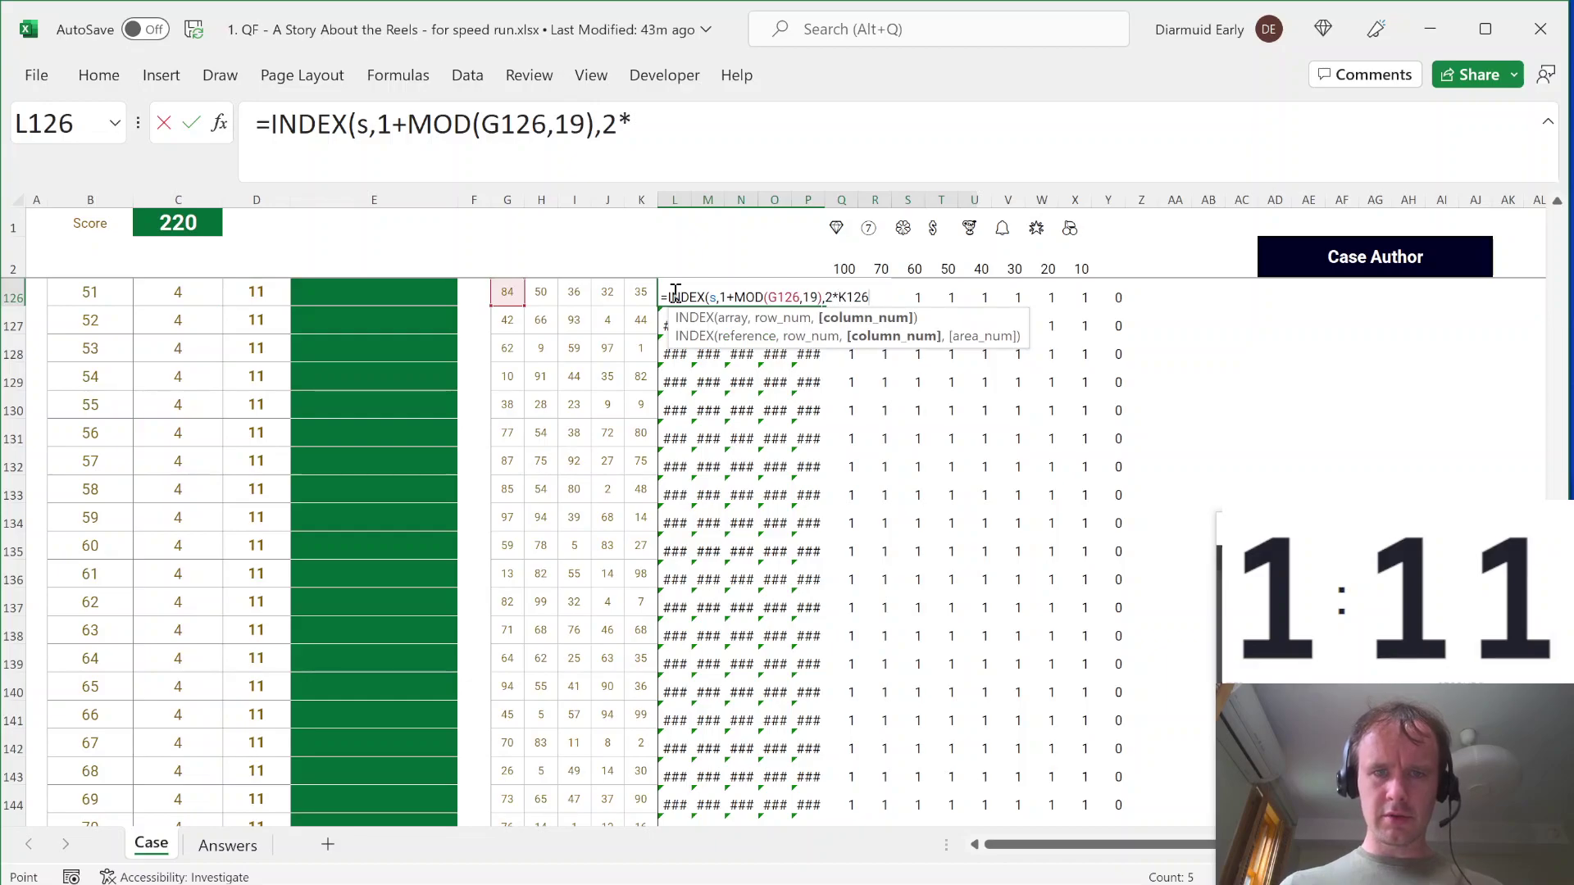
key(ctrl+Left)
key(ctrl+Left)
key(ctrl+Right)
key(ctrl+Up)
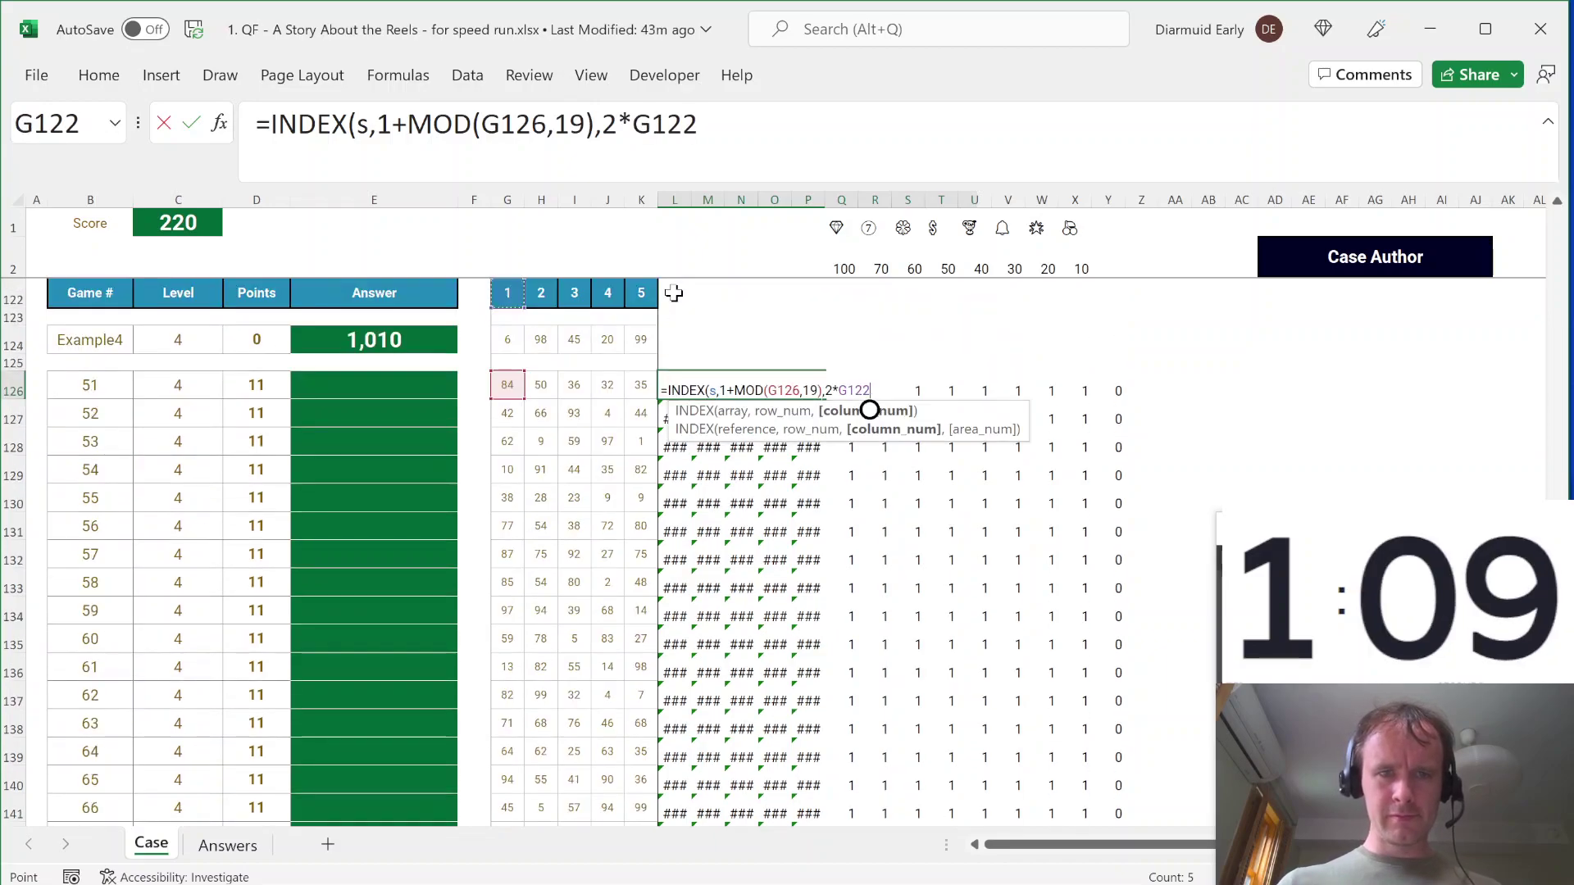
key(F4)
key(F4)
text())
key(ctrl+Return)
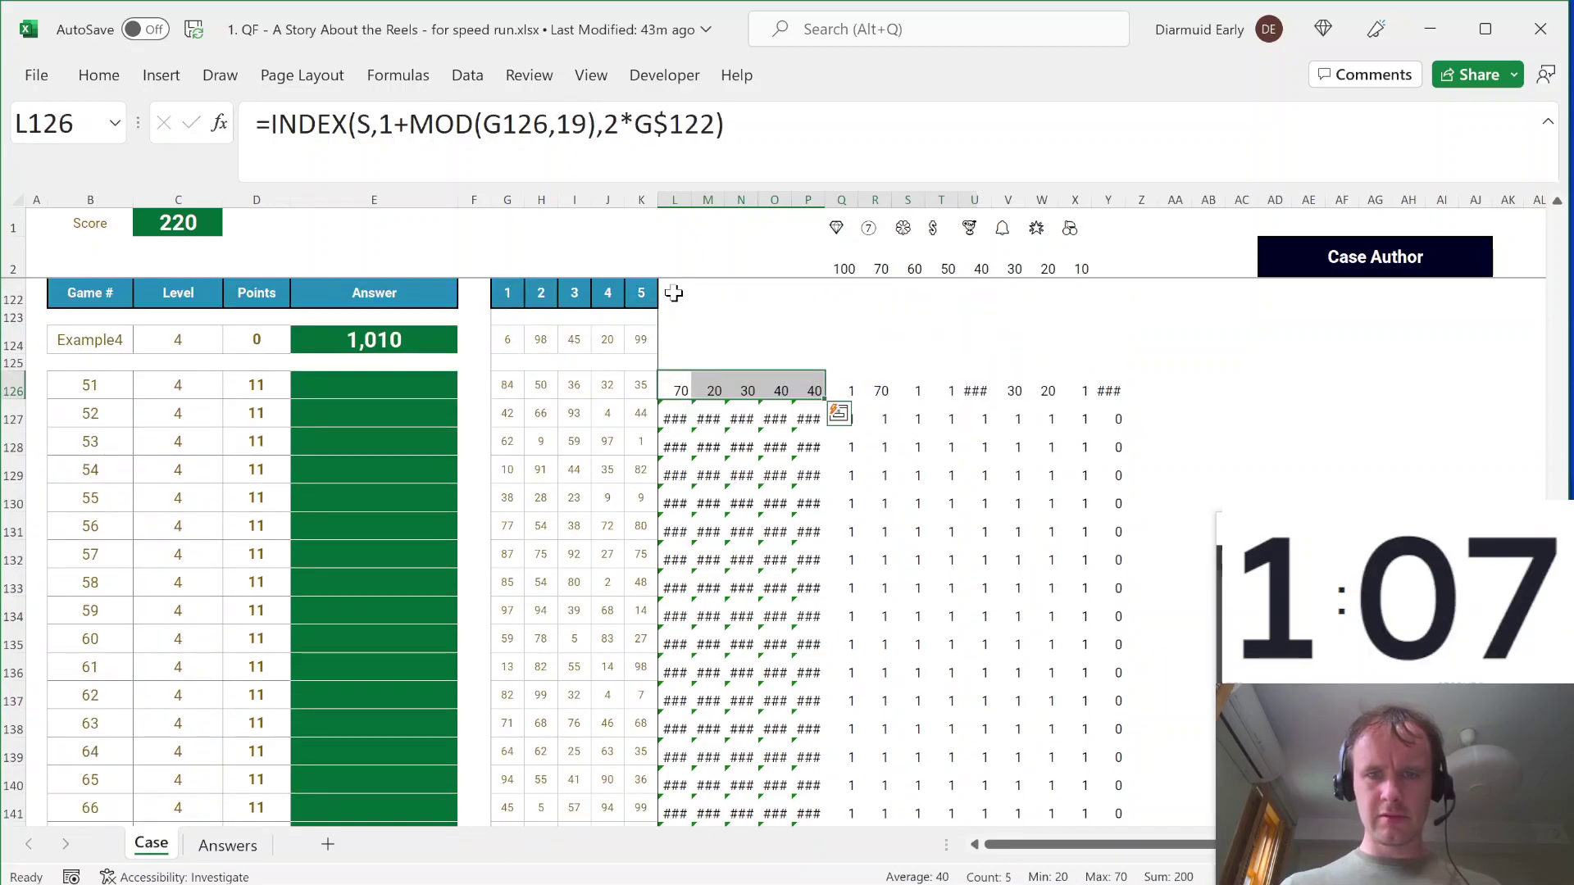
Step: Fill the reel formulas down to game 70, copy the helper row into Example4's row, and autofit totals
key(ctrl+shift+Down)
key(ctrl+d)
key(ctrl+shift+Right)
key(ctrl+shift+Up)
key(ctrl+c)
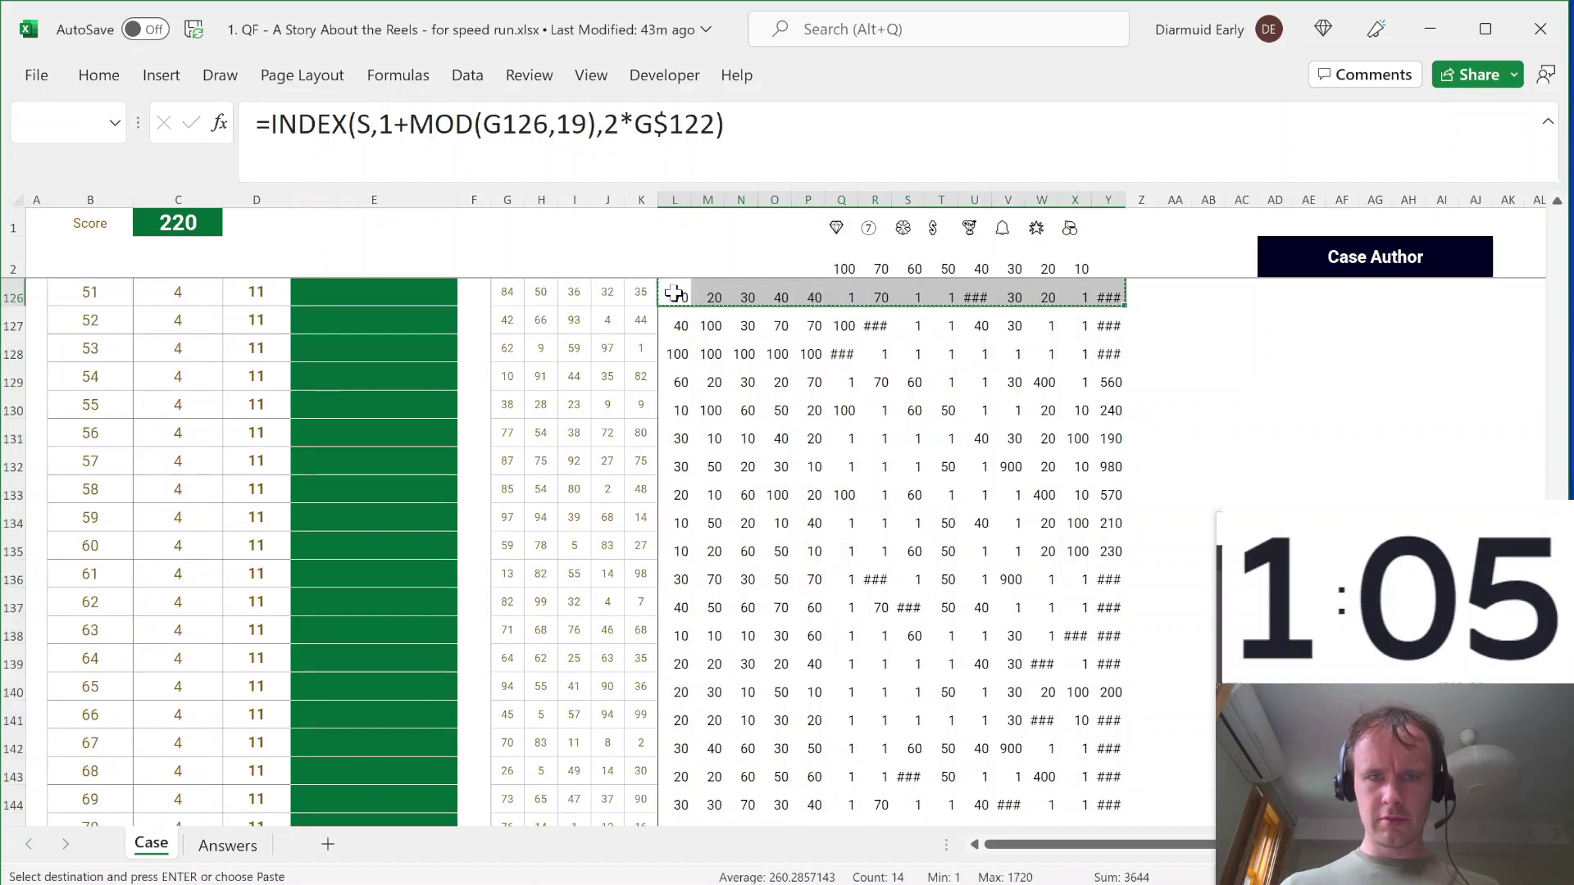
key(ctrl+Up)
key(ctrl+Down)
key(Up)
key(Up)
key(ctrl+v)
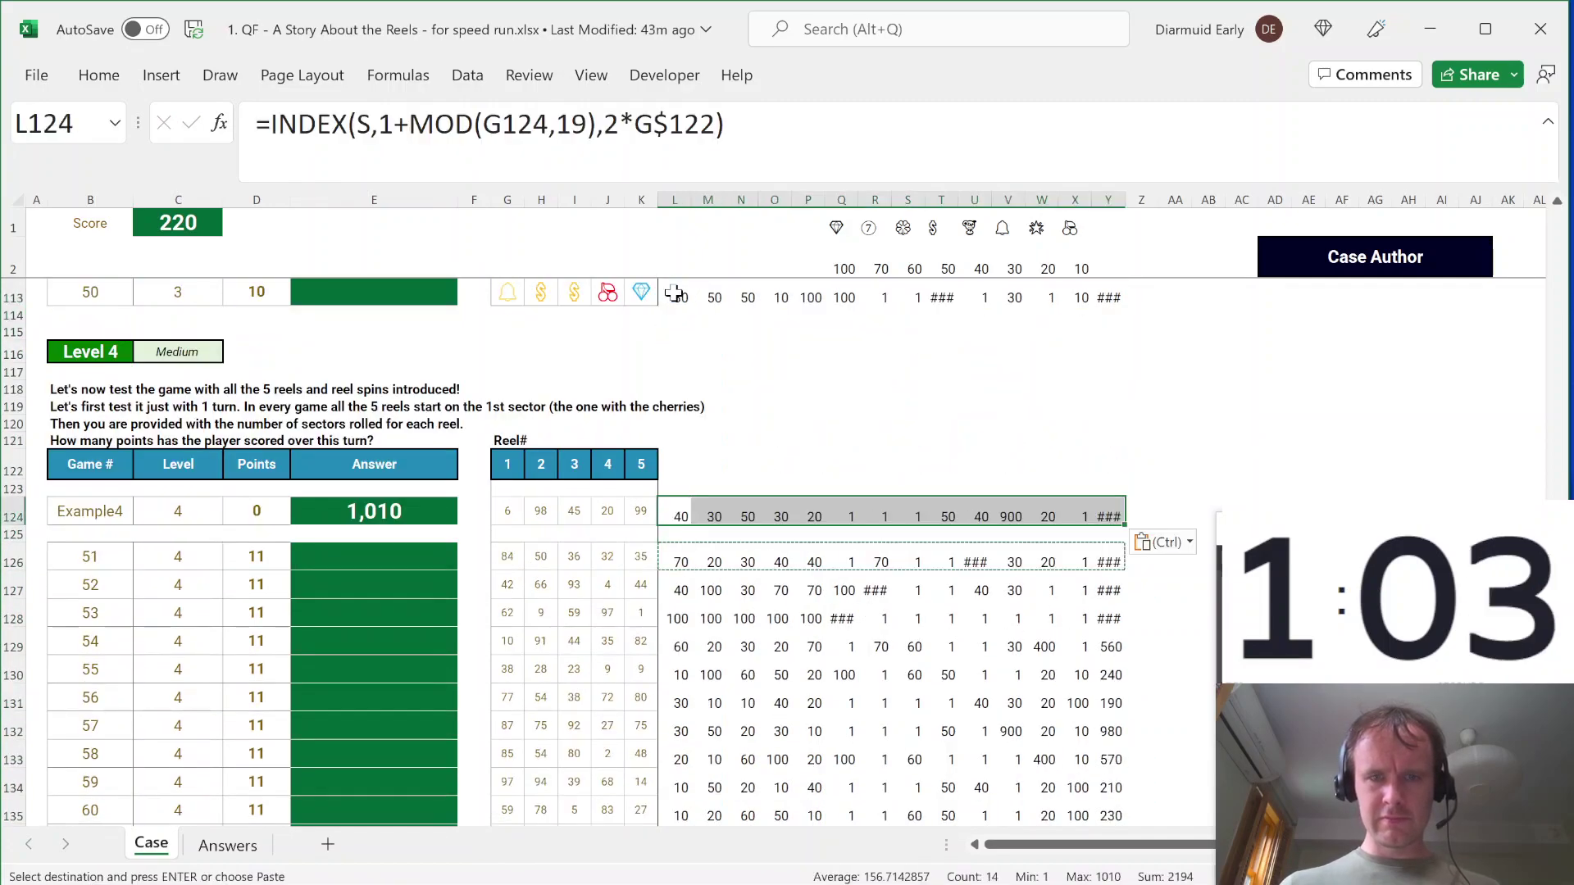
key(ctrl+Right)
key(alt+h)
key(o)
key(i)
Step: Paste-link the game totals from Example3 through game 70 into the answer column E
key(ctrl+Up)
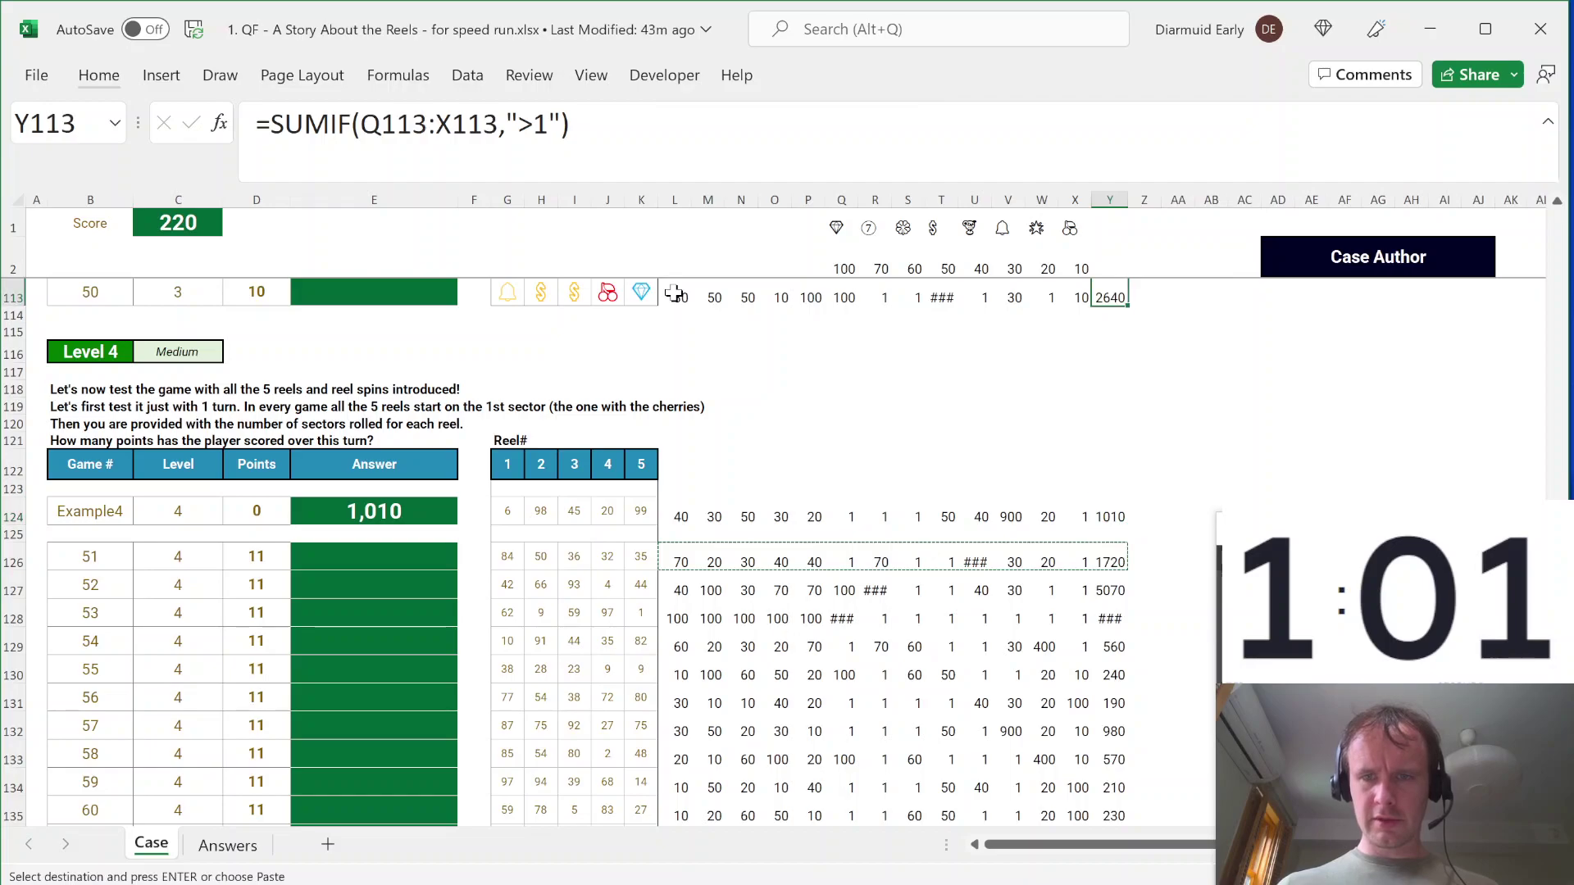
key(ctrl+Up)
key(shift+Down)
key(shift+Down)
key(shift+Down)
key(shift+Down)
key(shift+Down)
key(shift+Down)
key(shift+Down)
key(shift+Down)
key(shift+Down)
key(shift+Down)
key(shift+Down)
key(shift+Down)
key(shift+Down)
key(shift+Down)
key(shift+Down)
key(shift+Down)
key(shift+Down)
key(shift+Down)
key(shift+Down)
key(shift+Down)
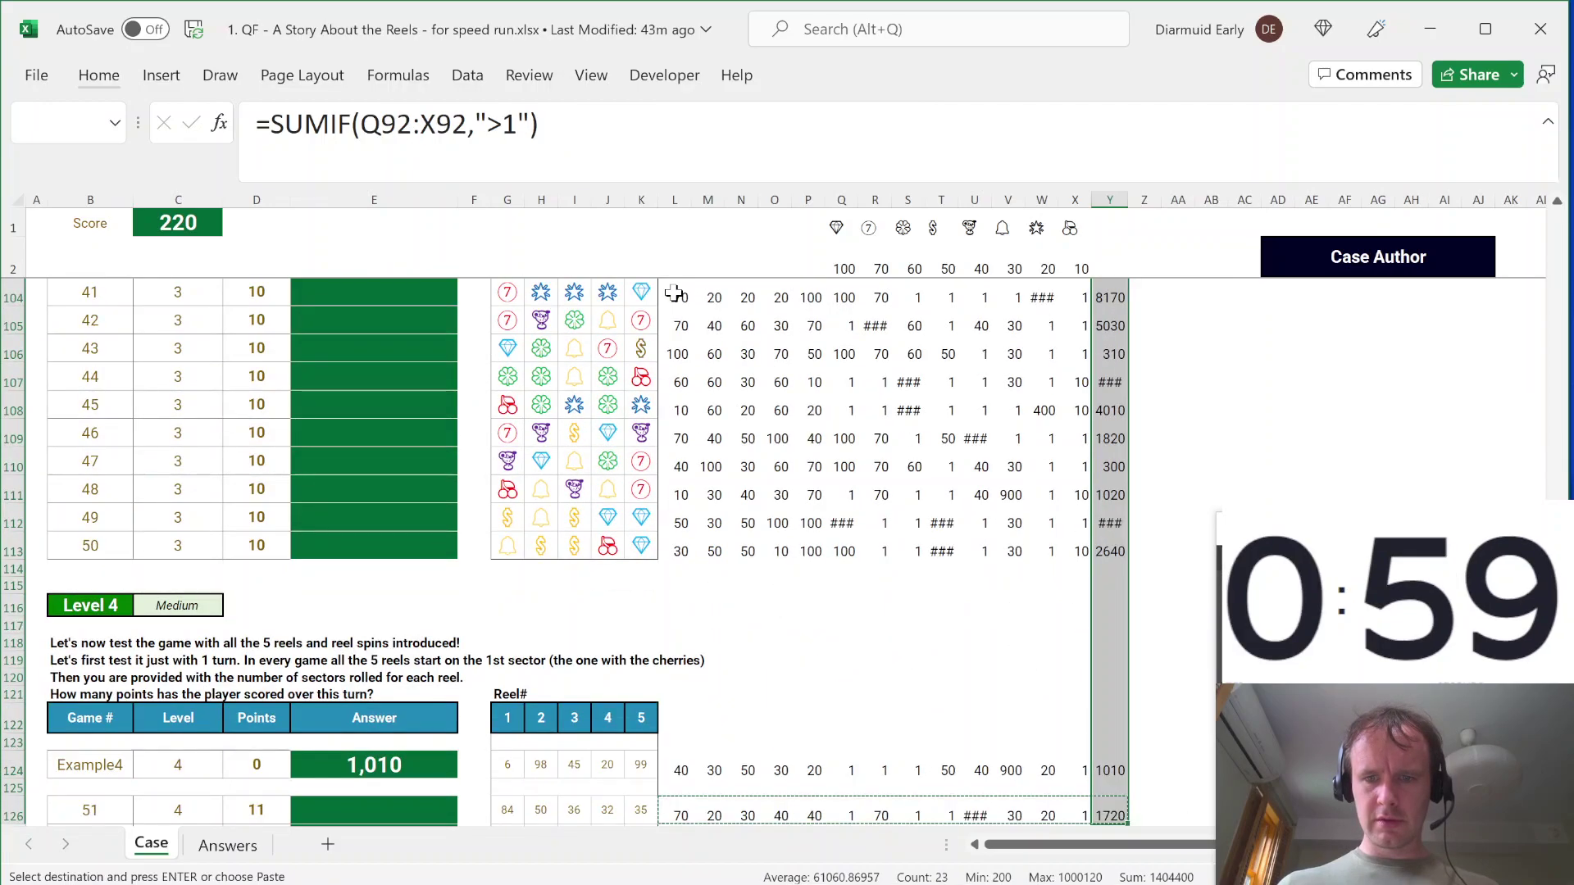
key(ctrl+c)
scroll(674, 292, up, 4)
key(ctrl+Left)
key(ctrl+Left)
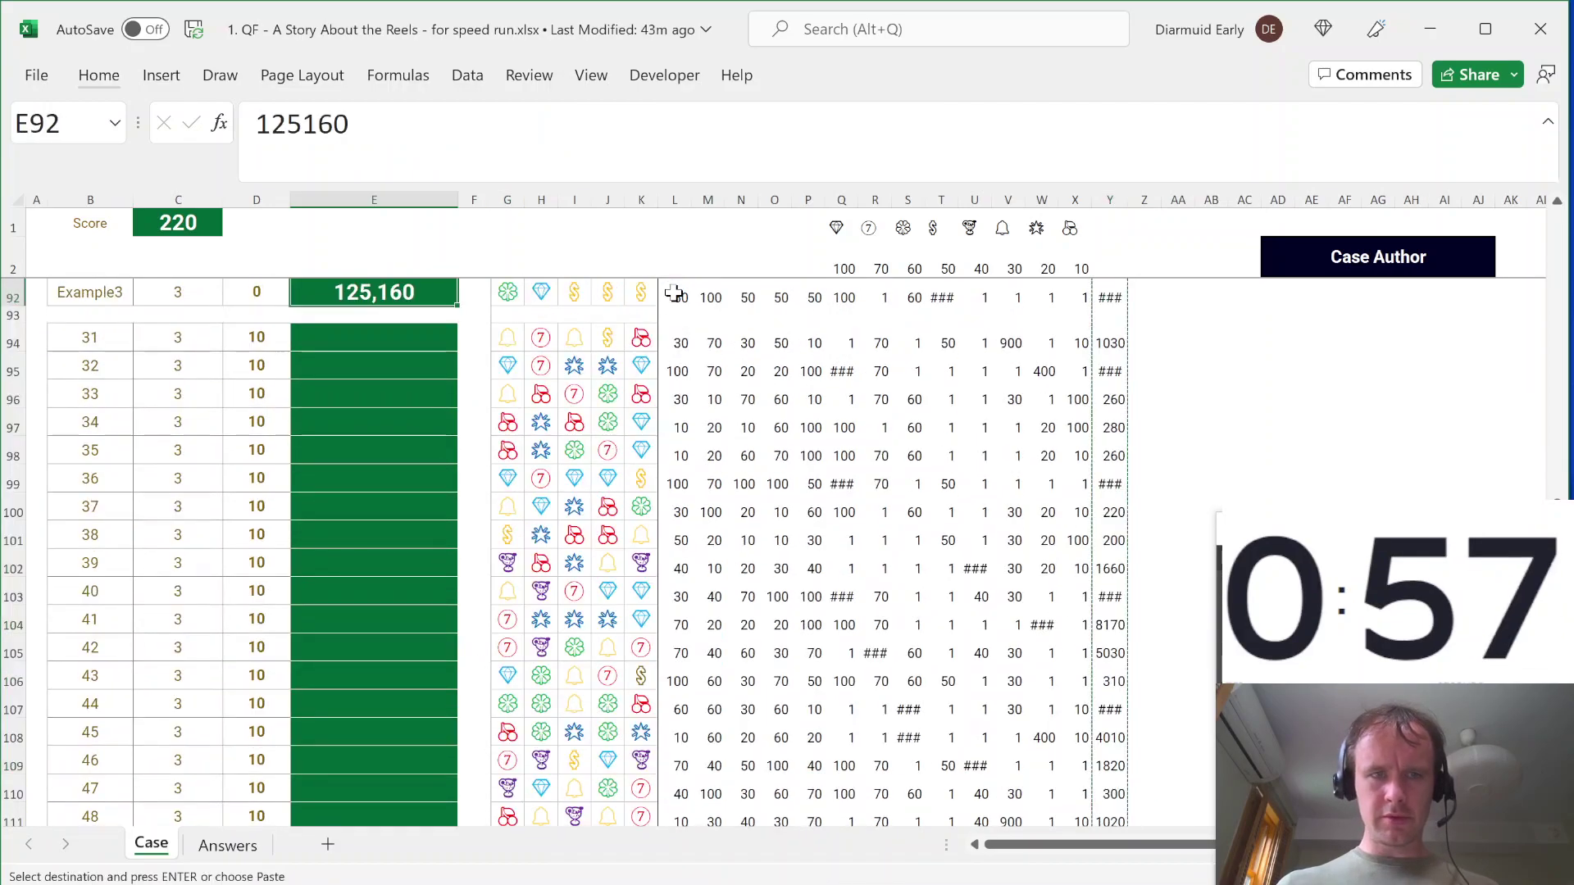
key(alt+h)
key(v)
key(n)
Step: Copy game 70's symbol-score formulas and insert a new blank Sheet1
key(ctrl+Down)
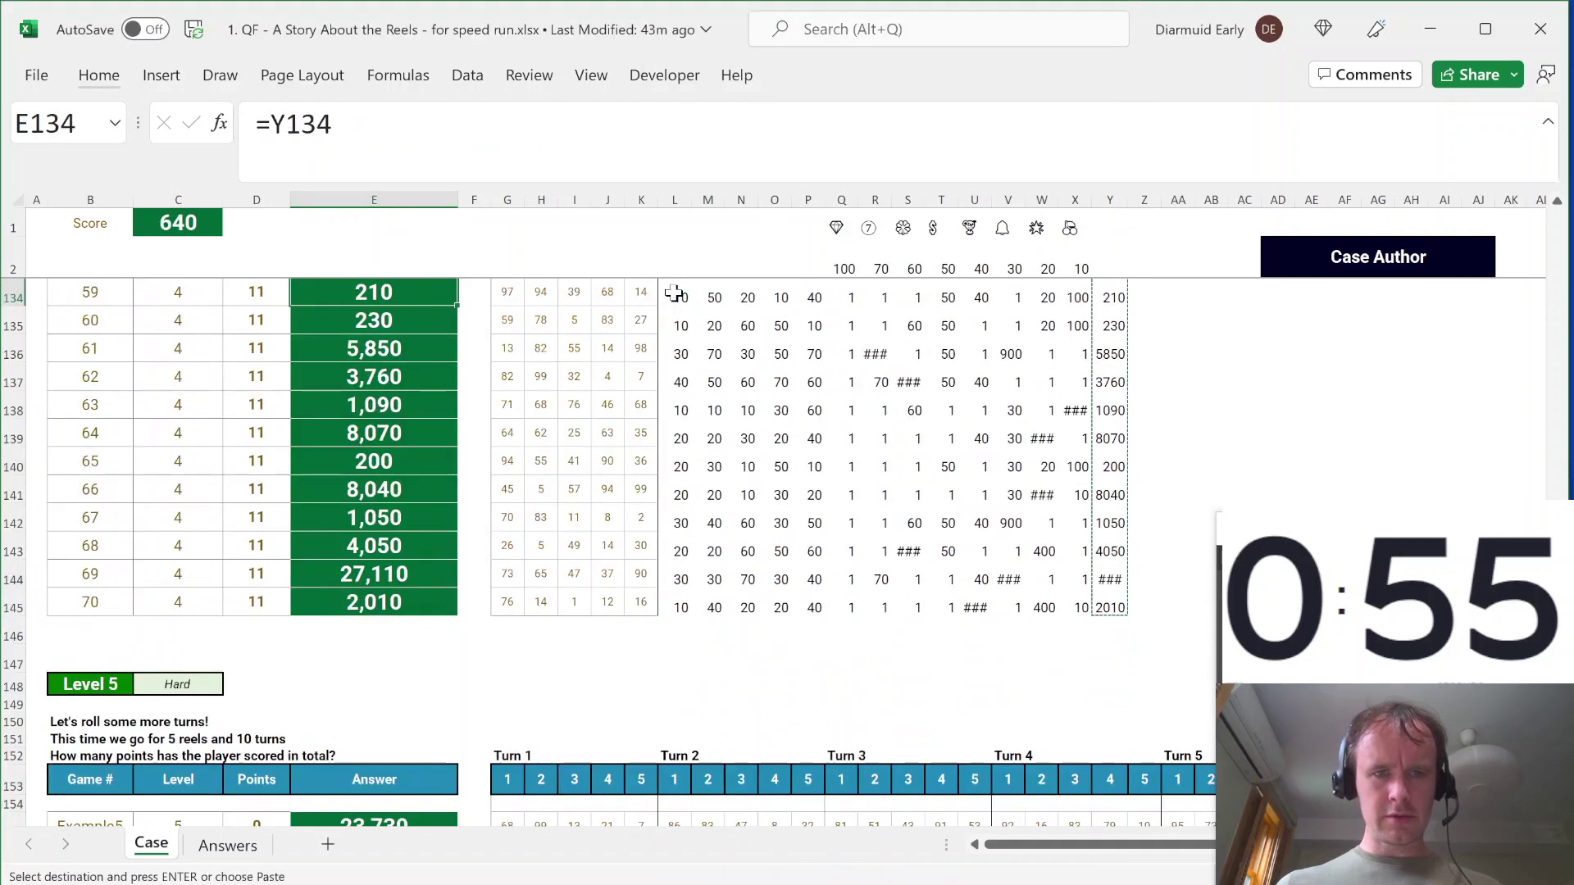
click(853, 608)
key(ctrl+shift+Right)
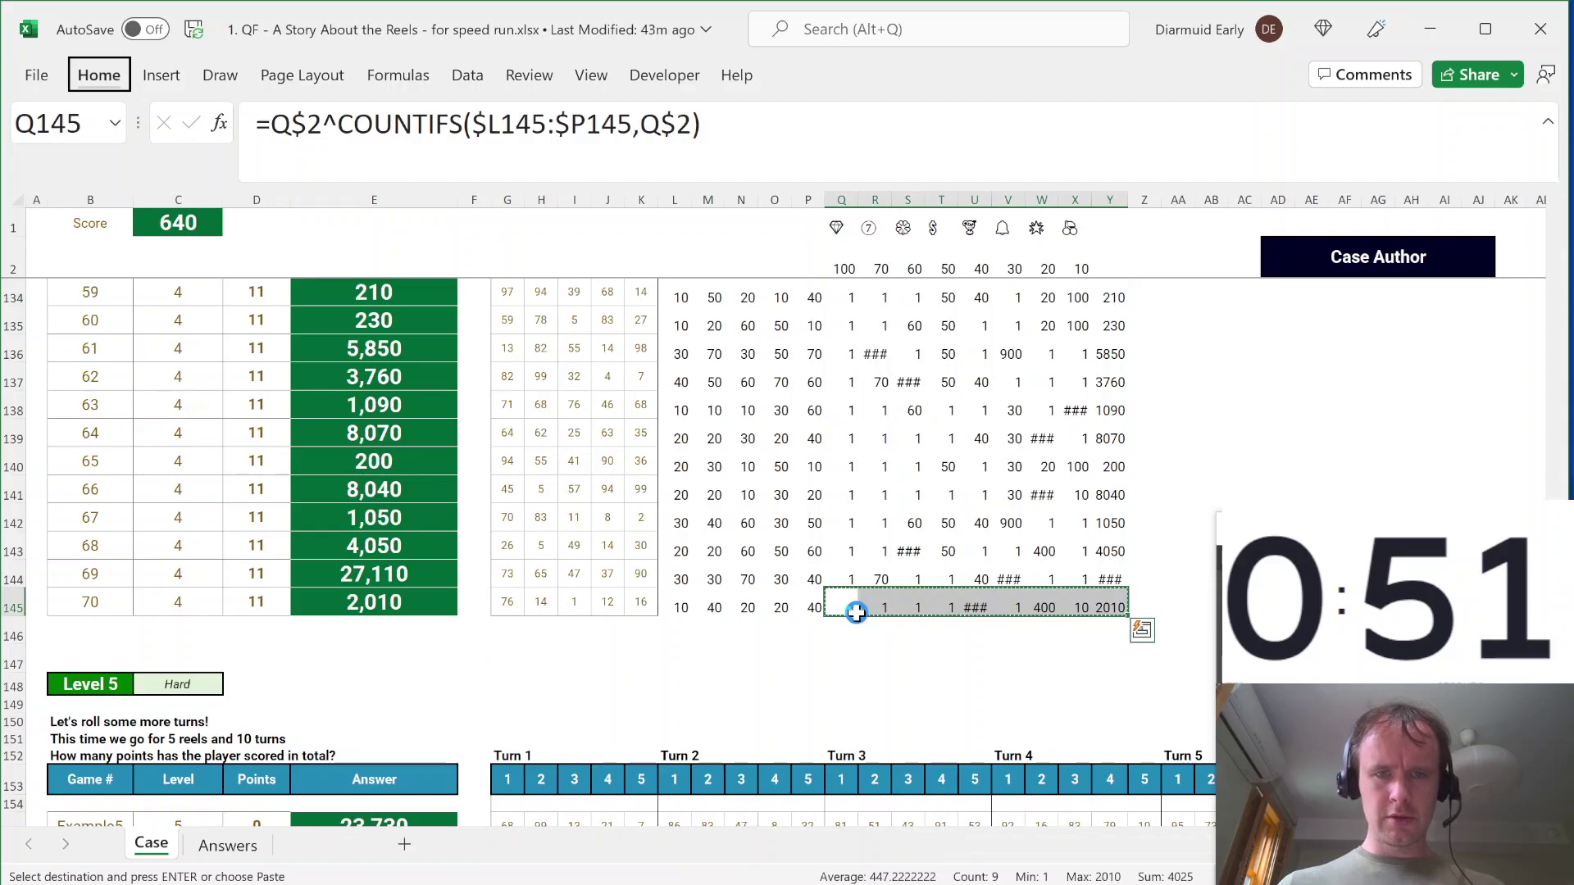
key(shift+F11)
Step: Paste the symbol-score formulas into Sheet1 Q3 and add a TRANSPOSE header in Q1
click(1306, 273)
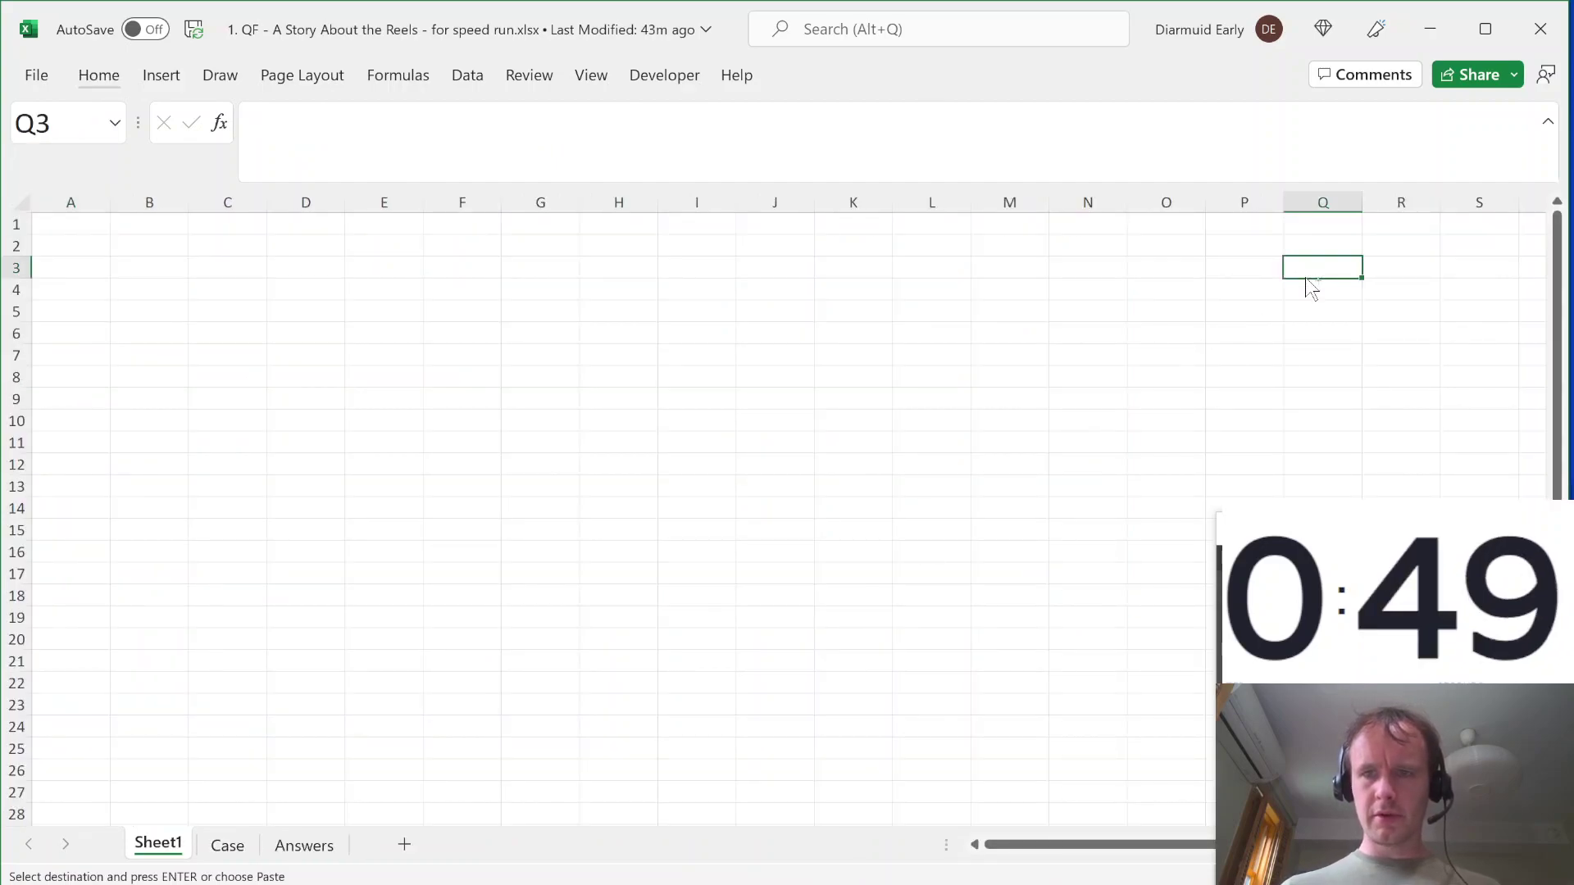
key(ctrl+v)
key(Up)
key(Up)
text(=tra)
key(Tab)
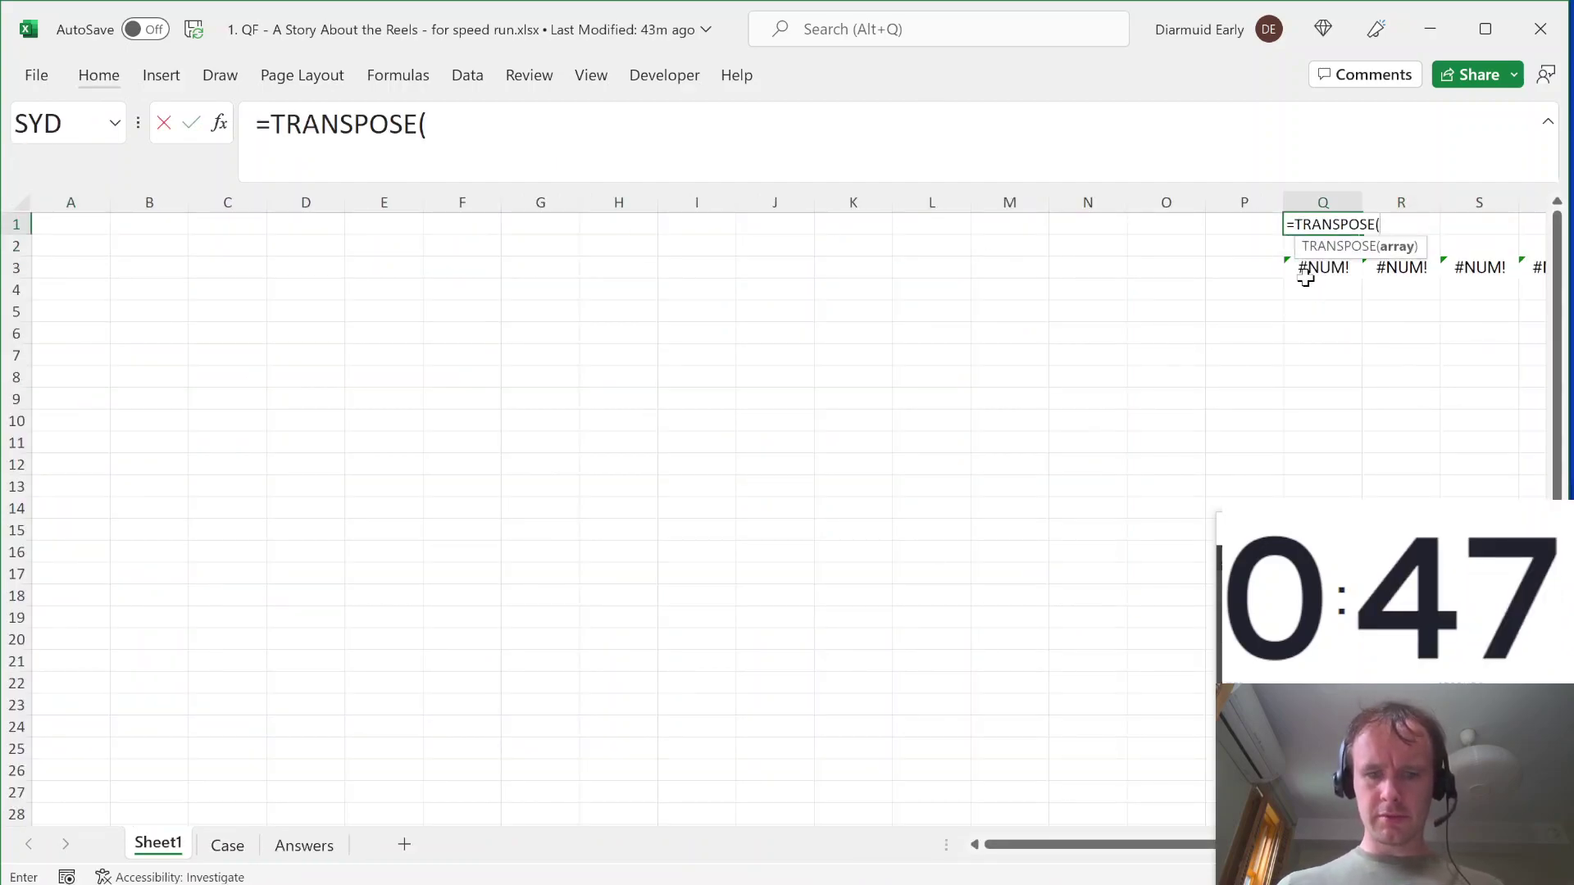
text(g)
key(ctrl+Return)
Step: Label A1 'Example5' and begin =WRAPROWS(XLOOKUP(A1, …) in A3
key(ctrl+Home)
text(E)
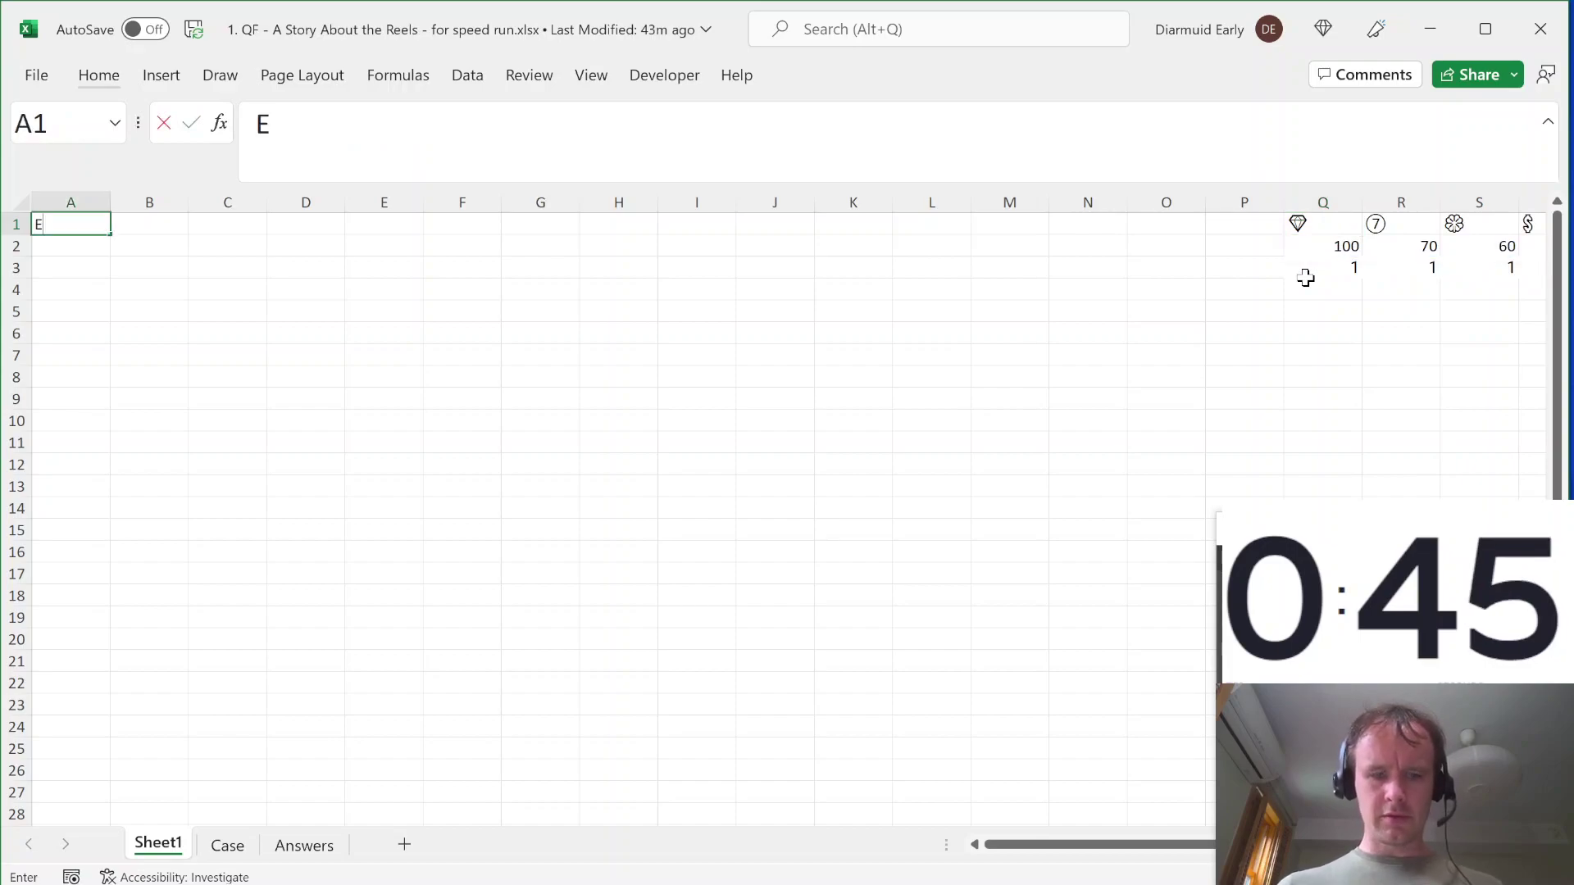
text(xample5)
key(Return)
key(Return)
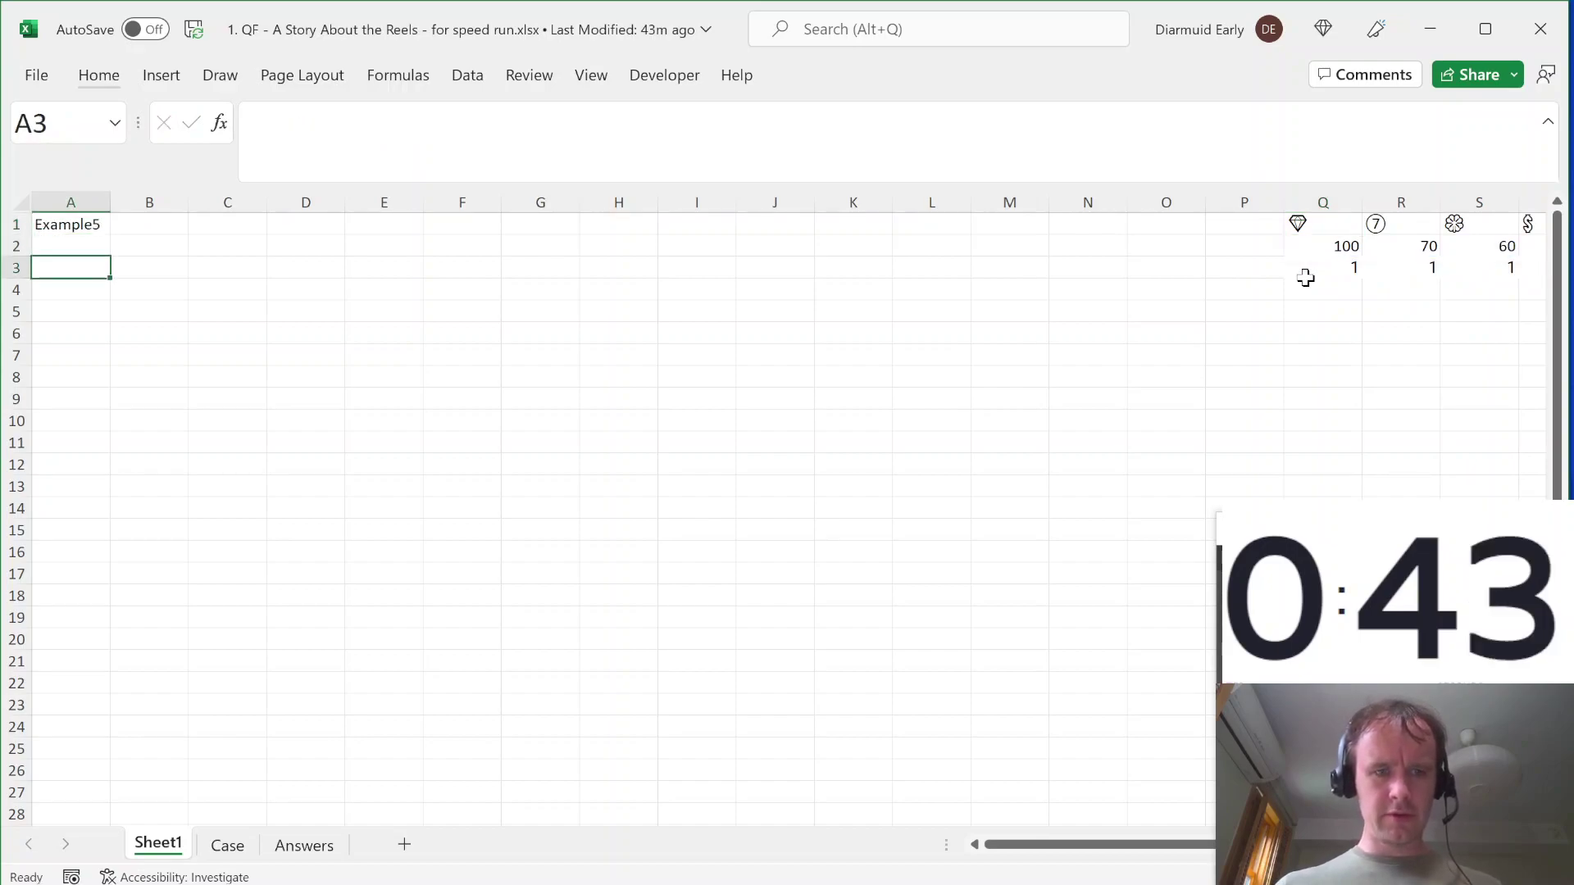
text(=wra)
key(Down)
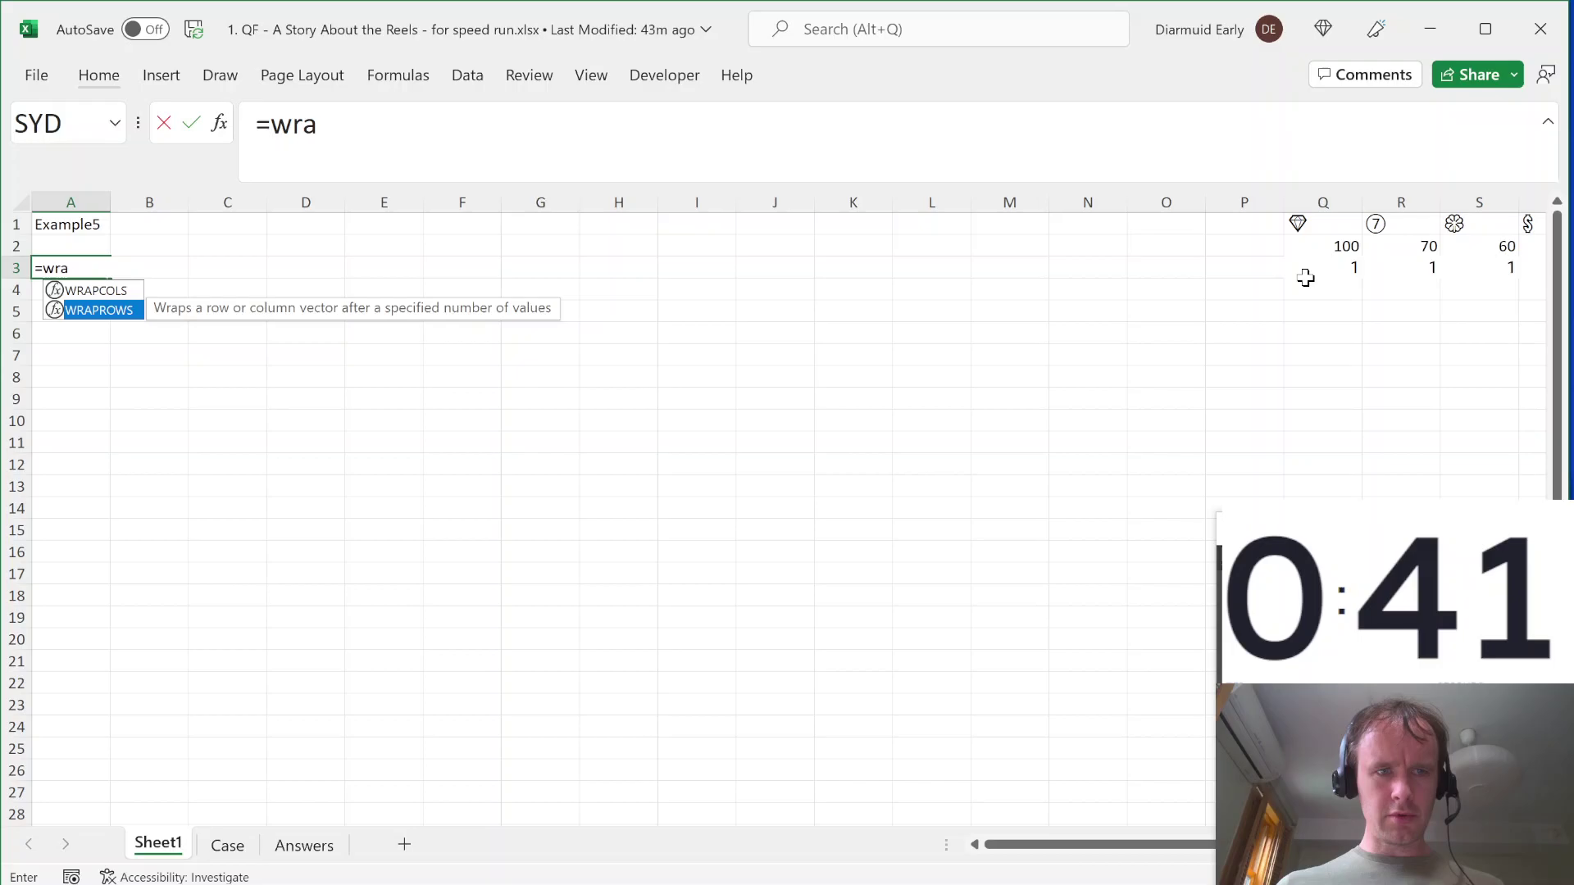
key(Tab)
text(xl)
key(Tab)
text(a1,)
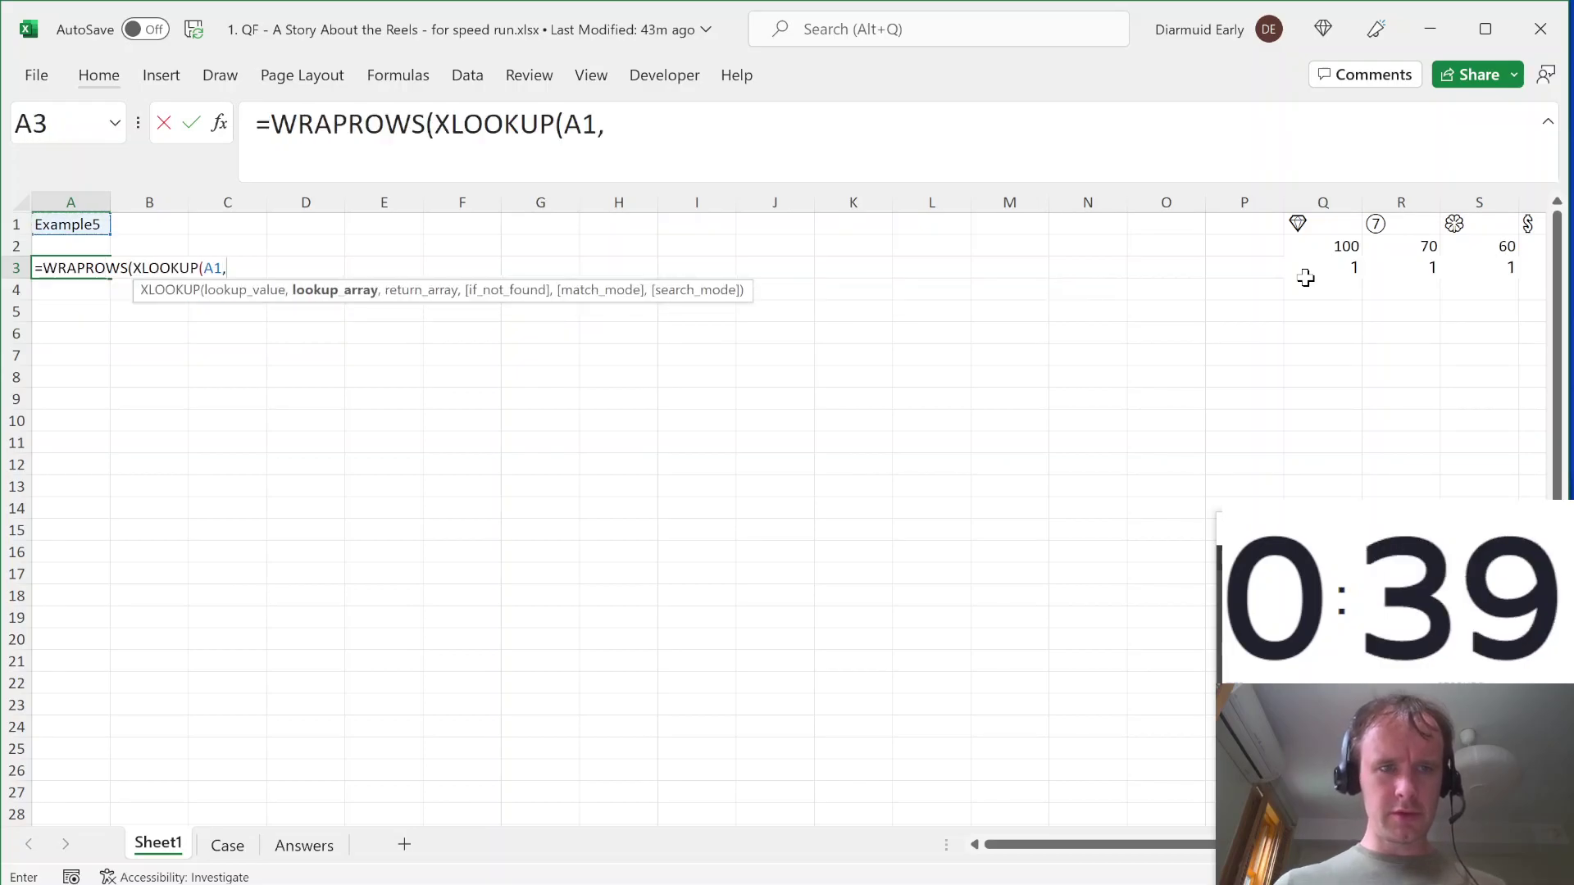
Step: Complete the lookup with Case!B155:B186 and Case!G155:BD186 wrapped by 5, then copy the spilled grid
key(ctrl+Page_Down)
click(72, 801)
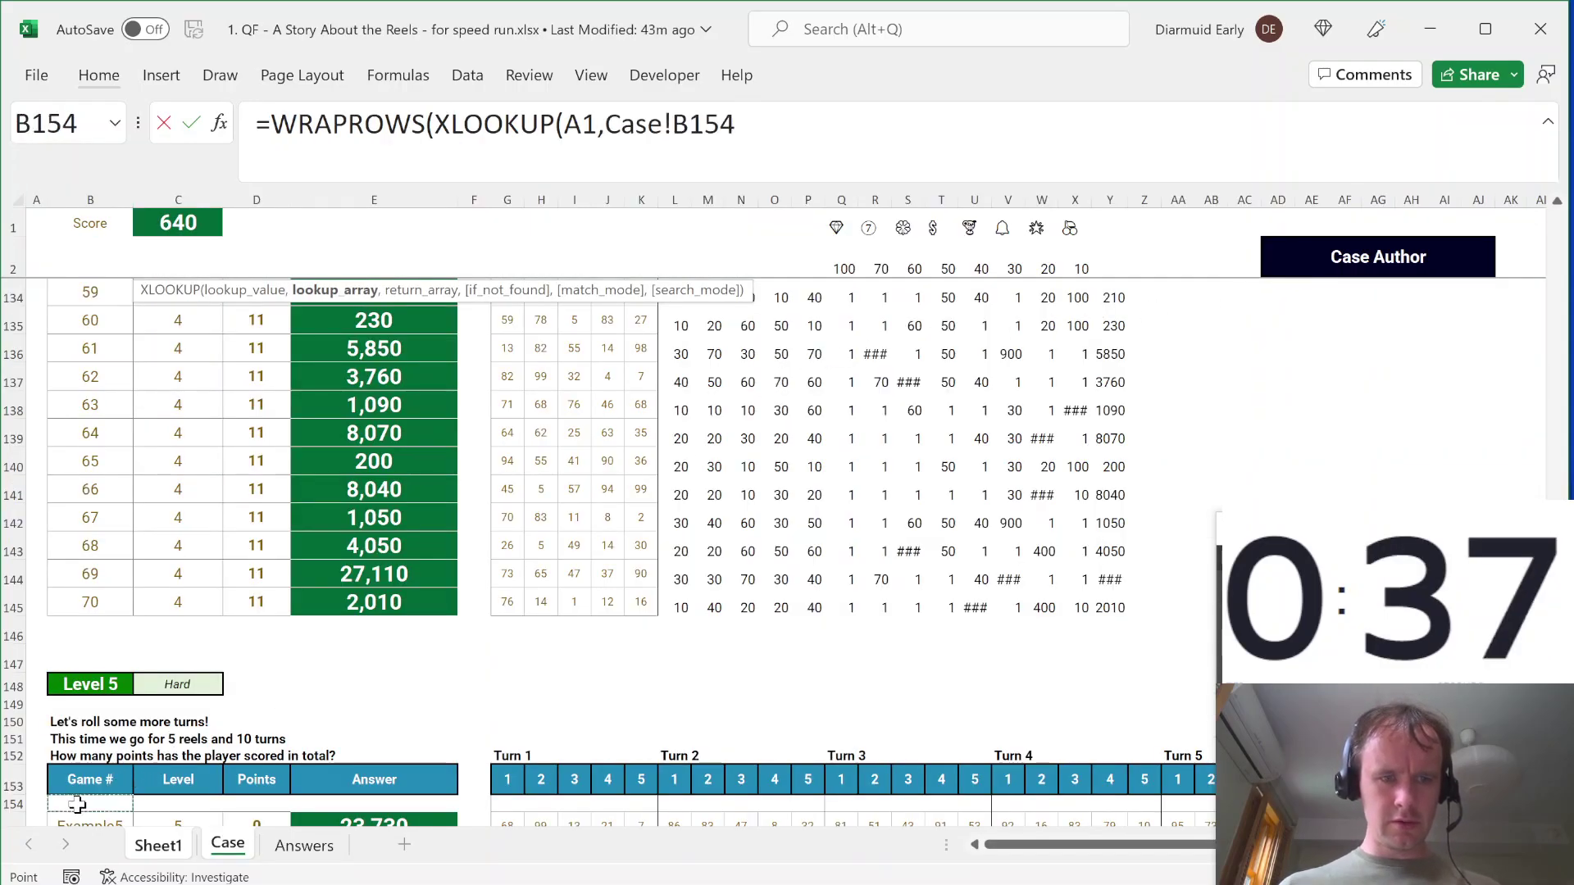
drag(78, 822, 77, 805)
text(,)
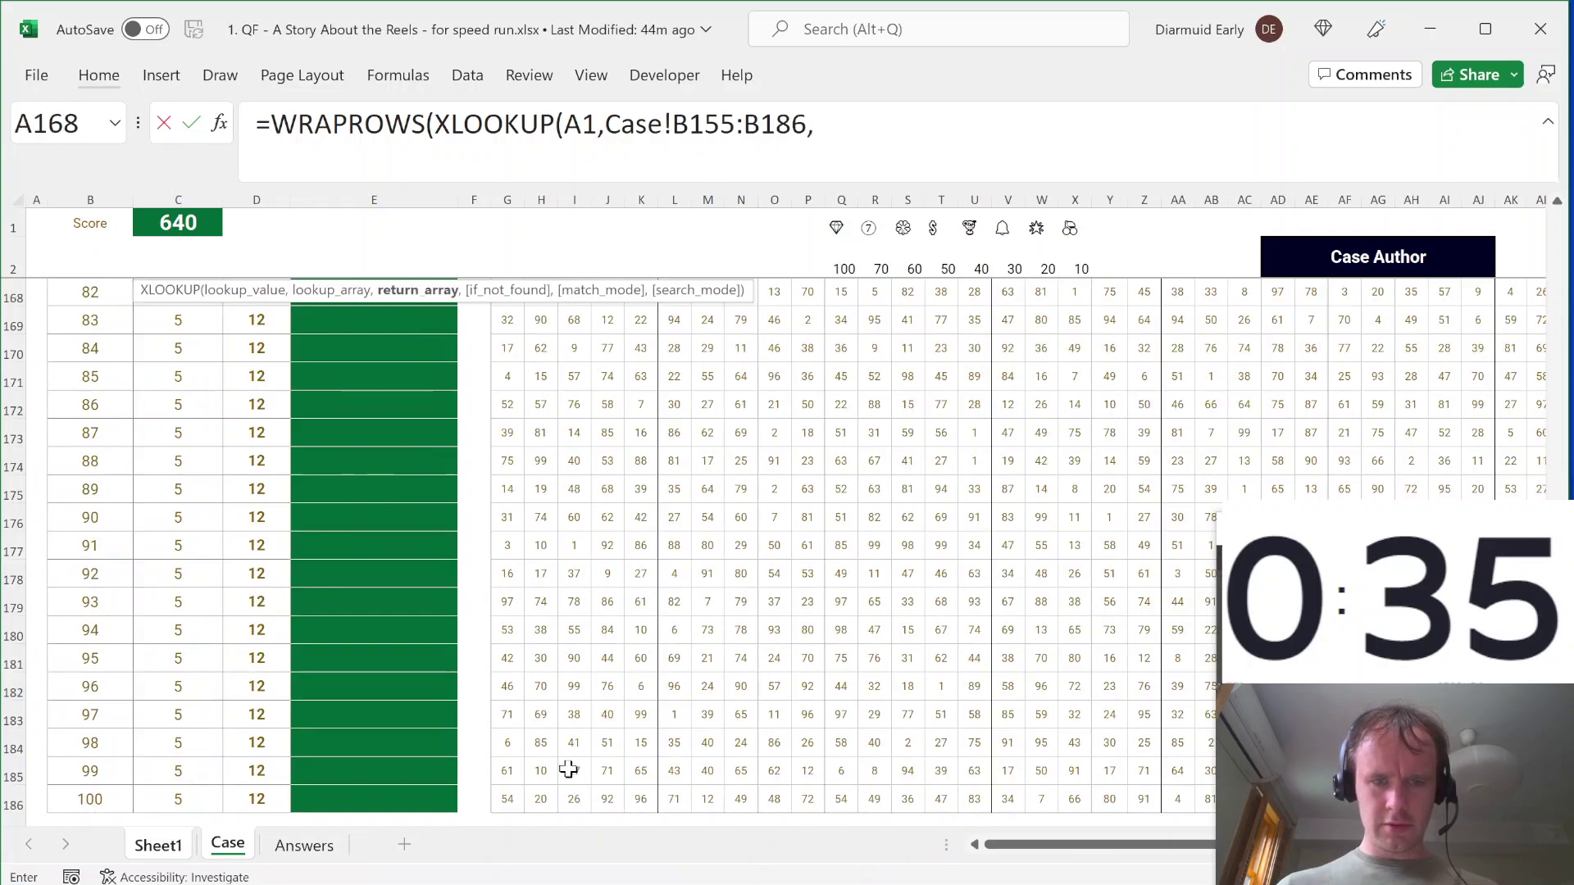
click(508, 795)
key(ctrl+shift+Right)
key(ctrl+shift+Up)
key(ctrl+shift+Up)
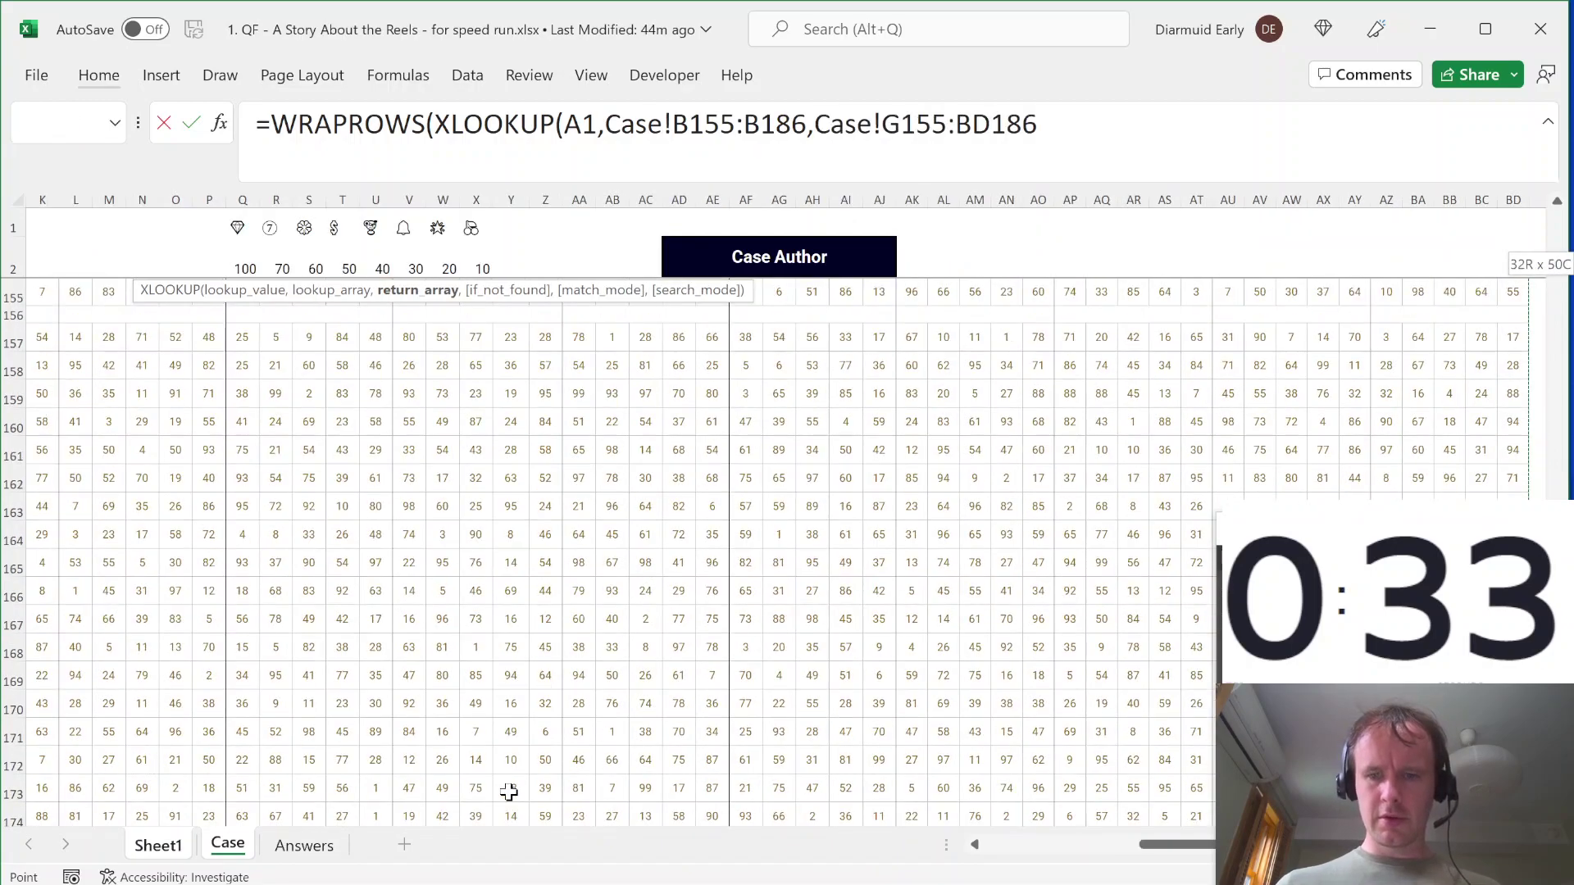
text(),5))
key(Return)
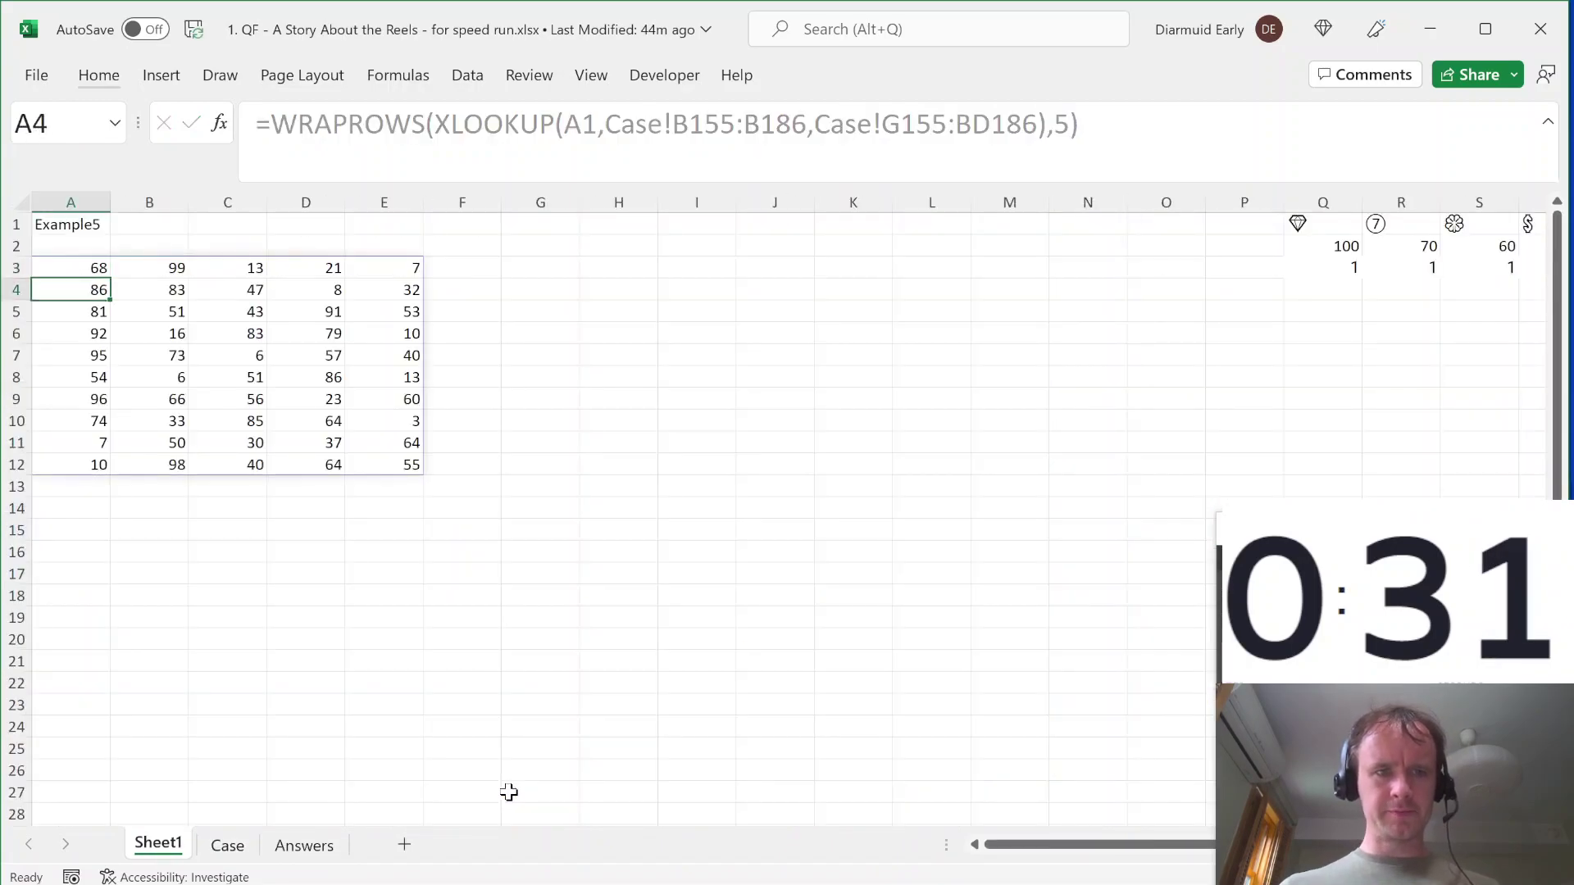
key(Up)
key(ctrl+shift+Down)
key(ctrl+shift+Right)
key(ctrl+c)
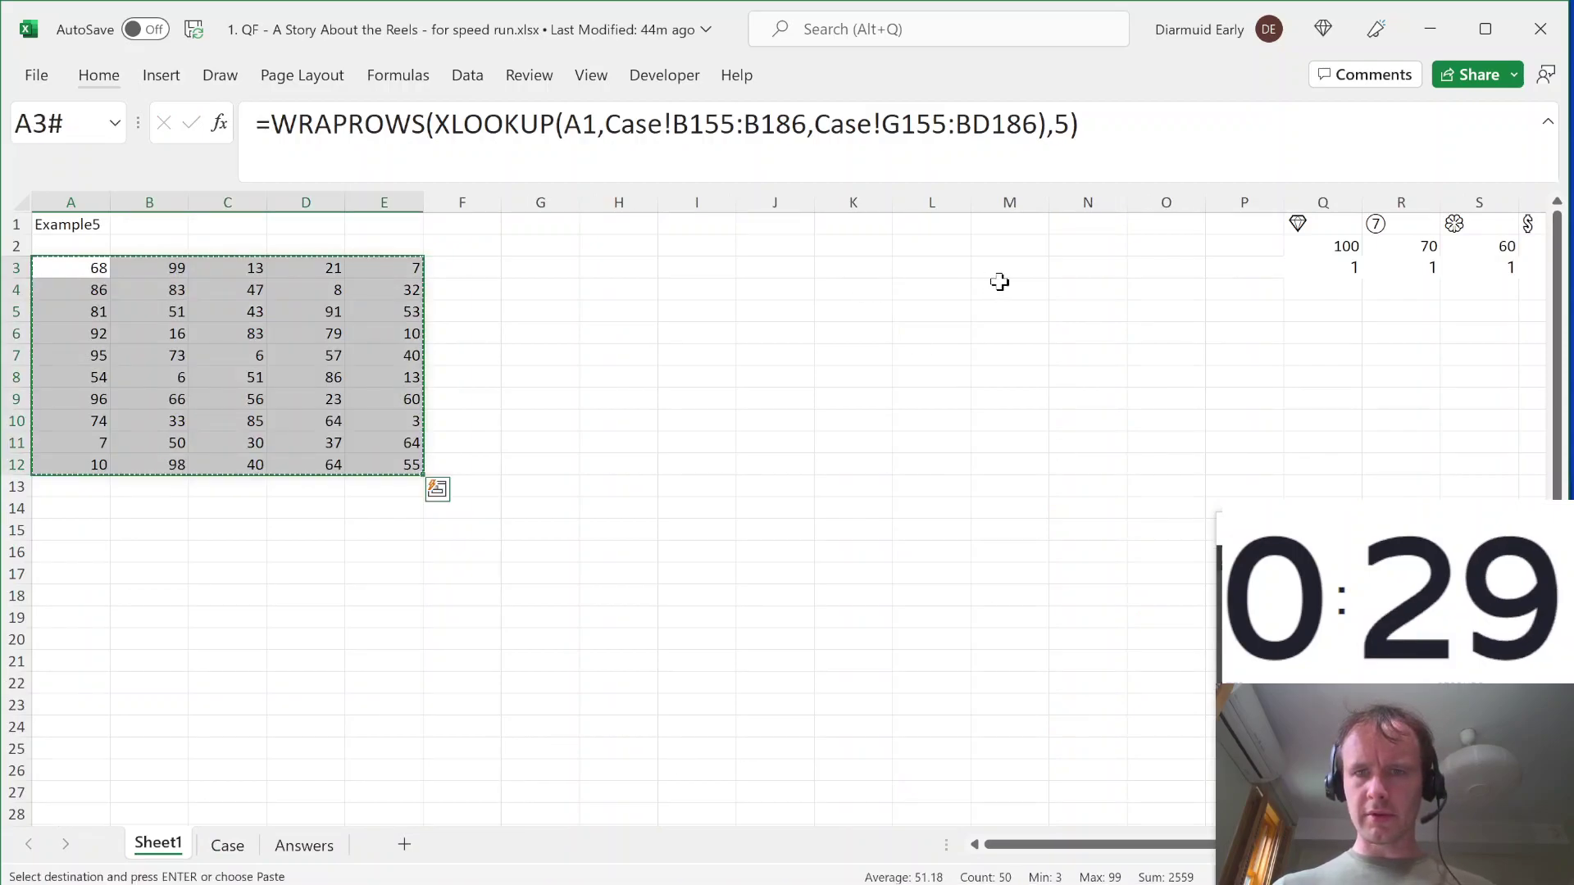
Step: Paste the reel grid into L3 and put reel numbers =SEQUENCE(,5) in L2
click(951, 268)
key(ctrl+v)
key(Up)
text(=seq)
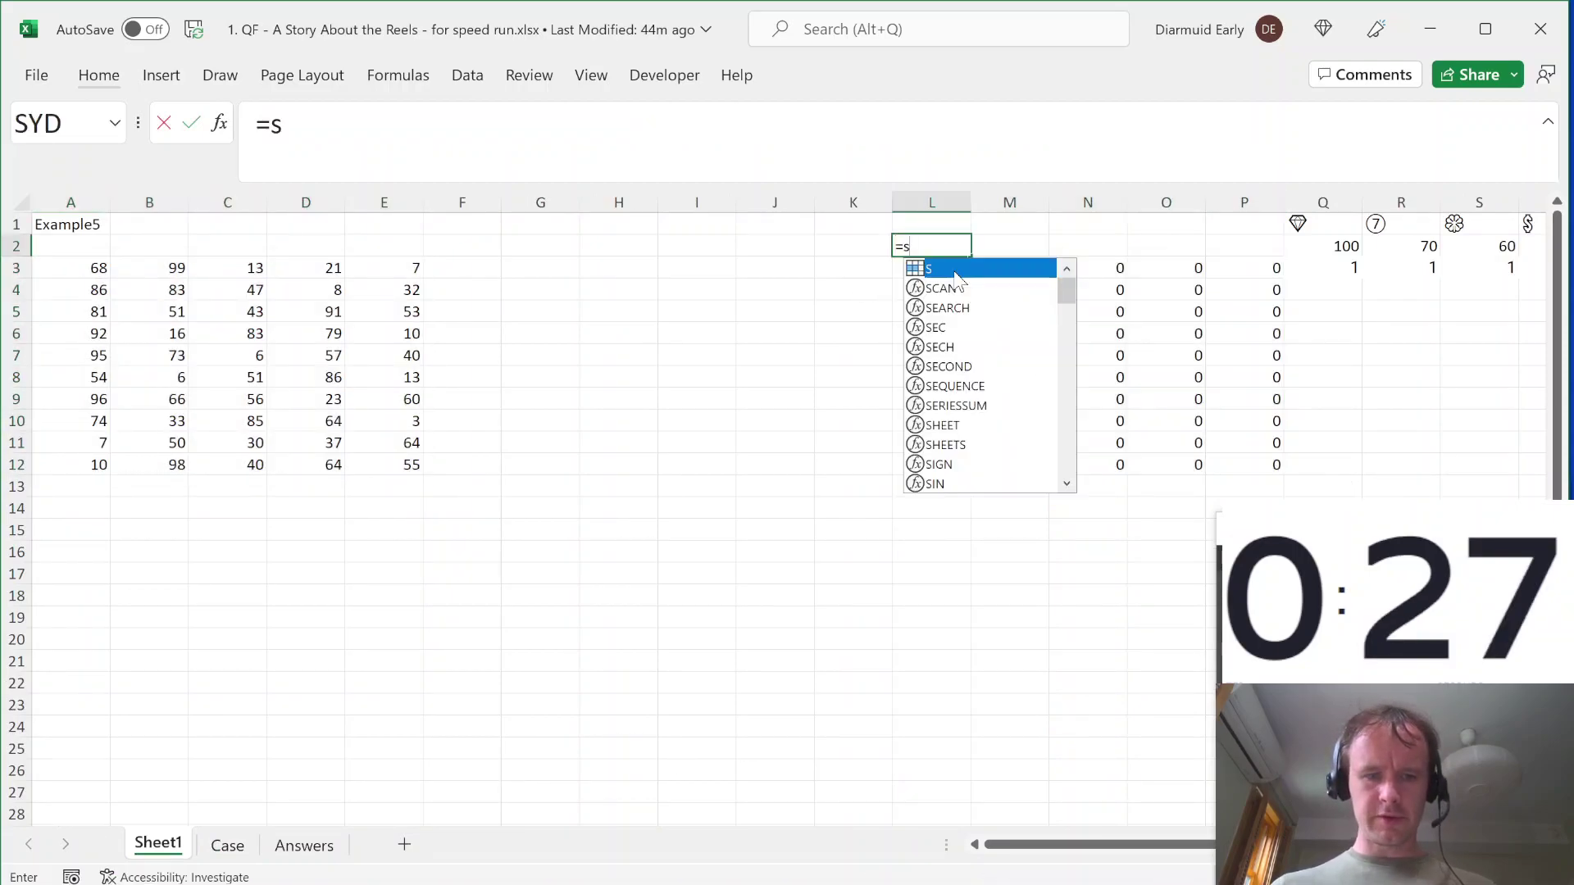
key(Tab)
text(,5))
key(Return)
Step: Enter =INDEX(s,1+MOD(SUM($A3:A3),19),2*L$2) across L3:P12 for each turn's reel points
key(ctrl+shift+Down)
key(shift+Right)
key(shift+Right)
key(shift+Right)
key(shift+Right)
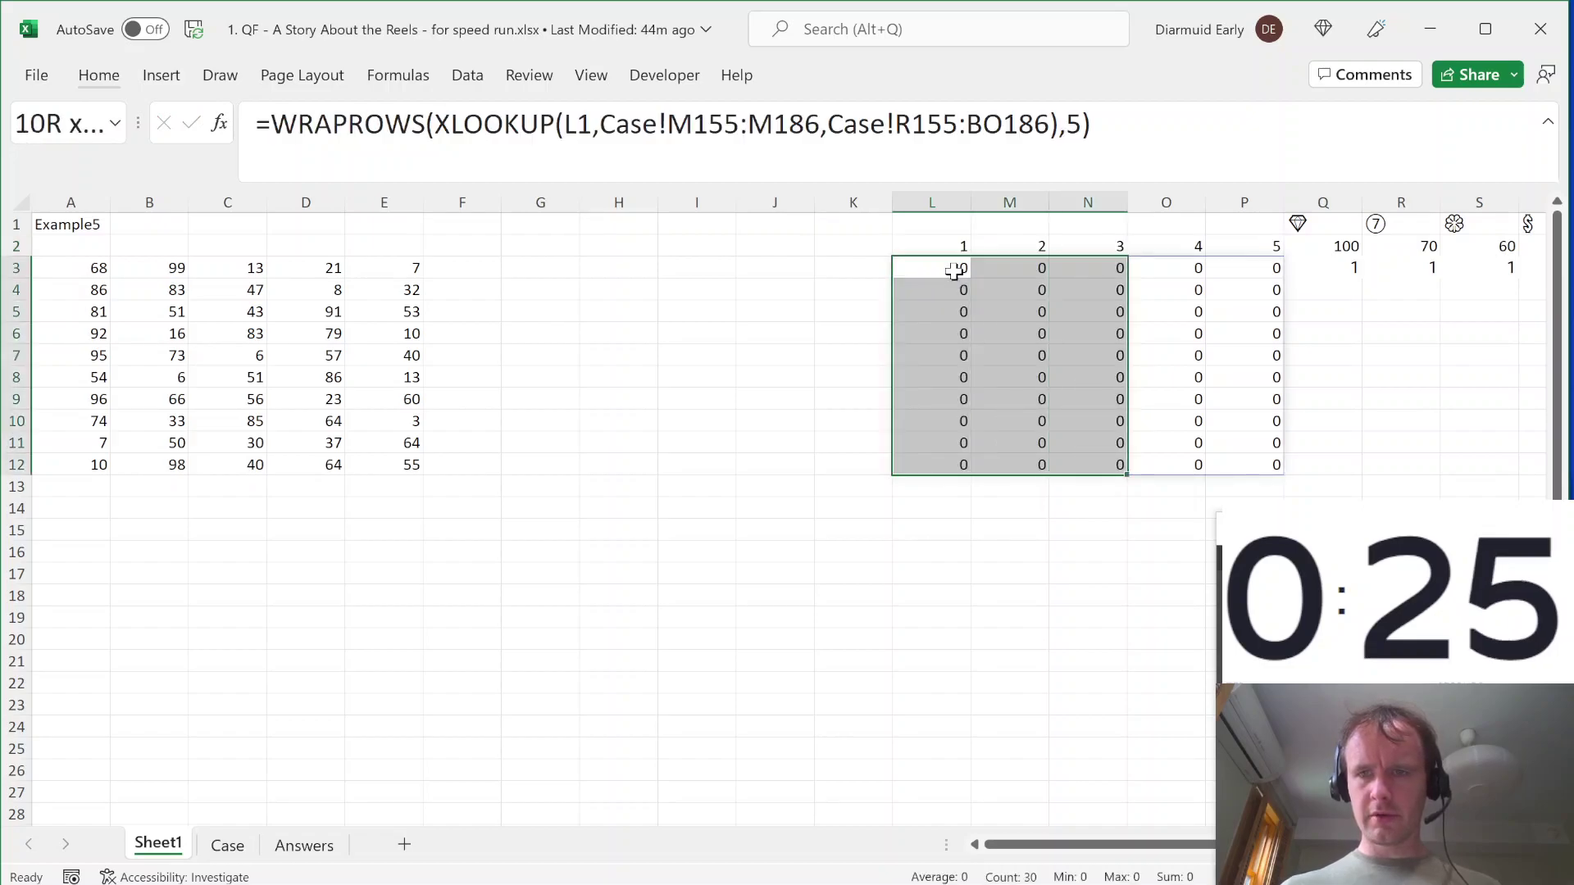
text(=i)
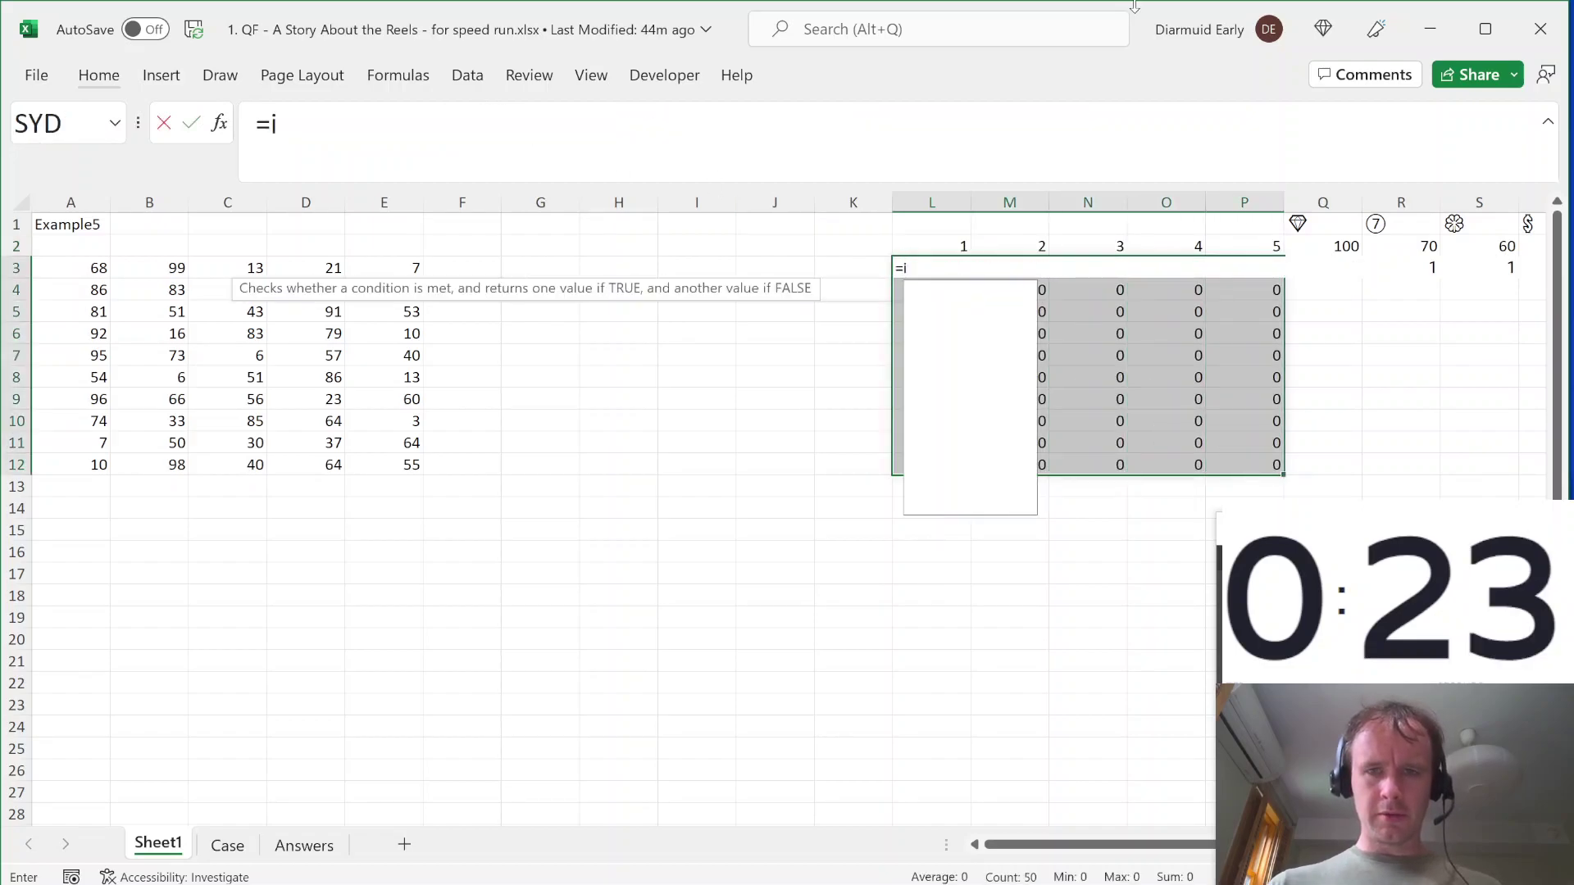
text(ndex(s,1+mod(sum()
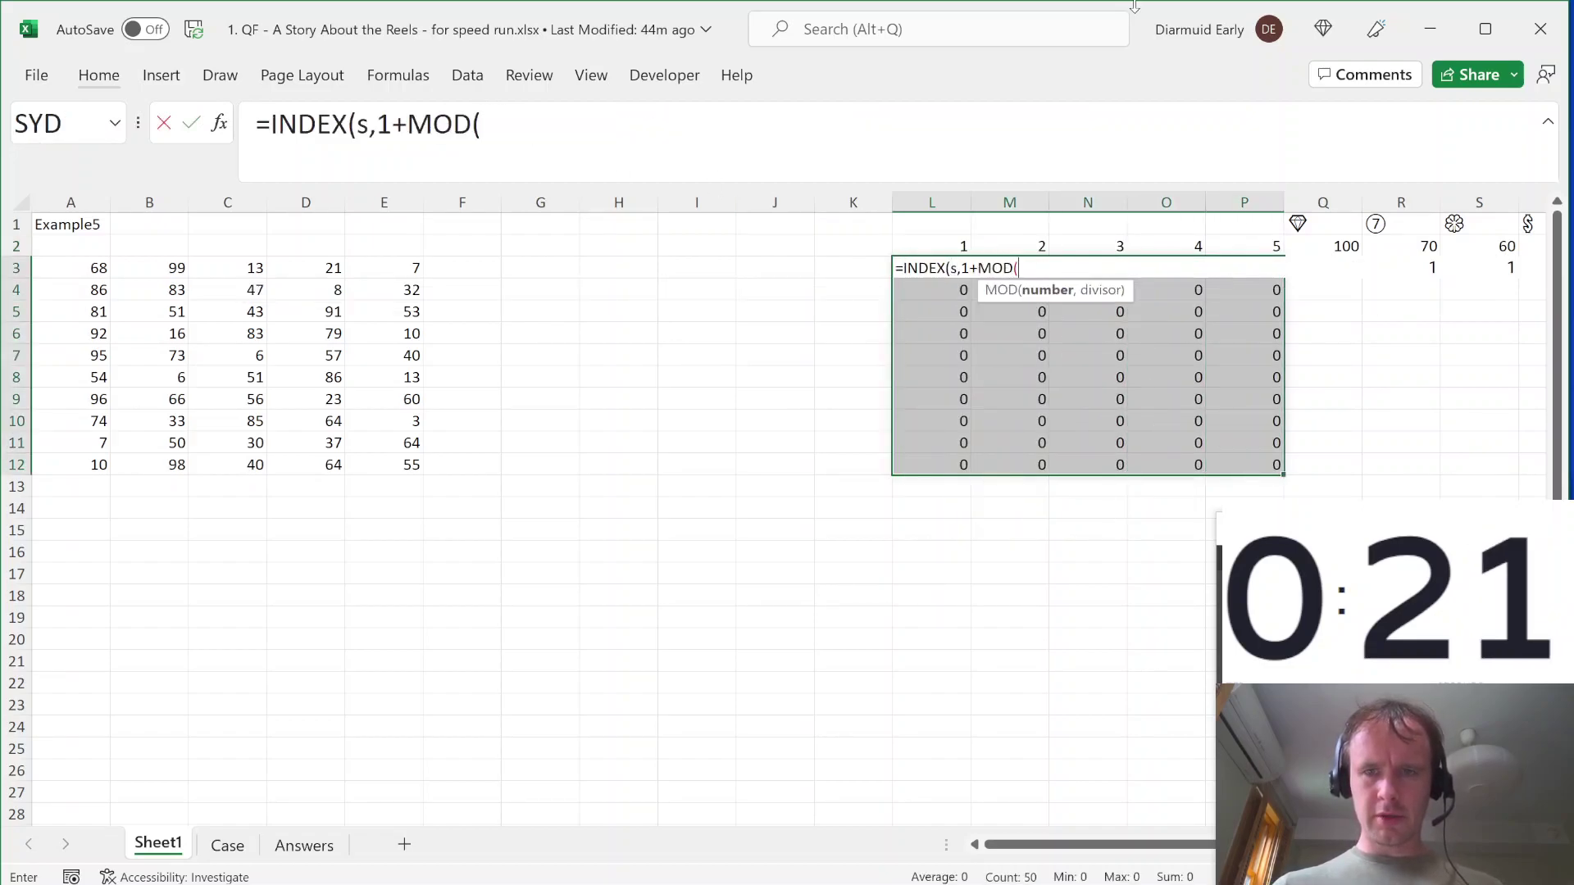
key(Left)
key(Left)
key(Left)
key(Left)
key(Left)
key(Left)
key(Left)
key(ctrl+Left)
key(F8)
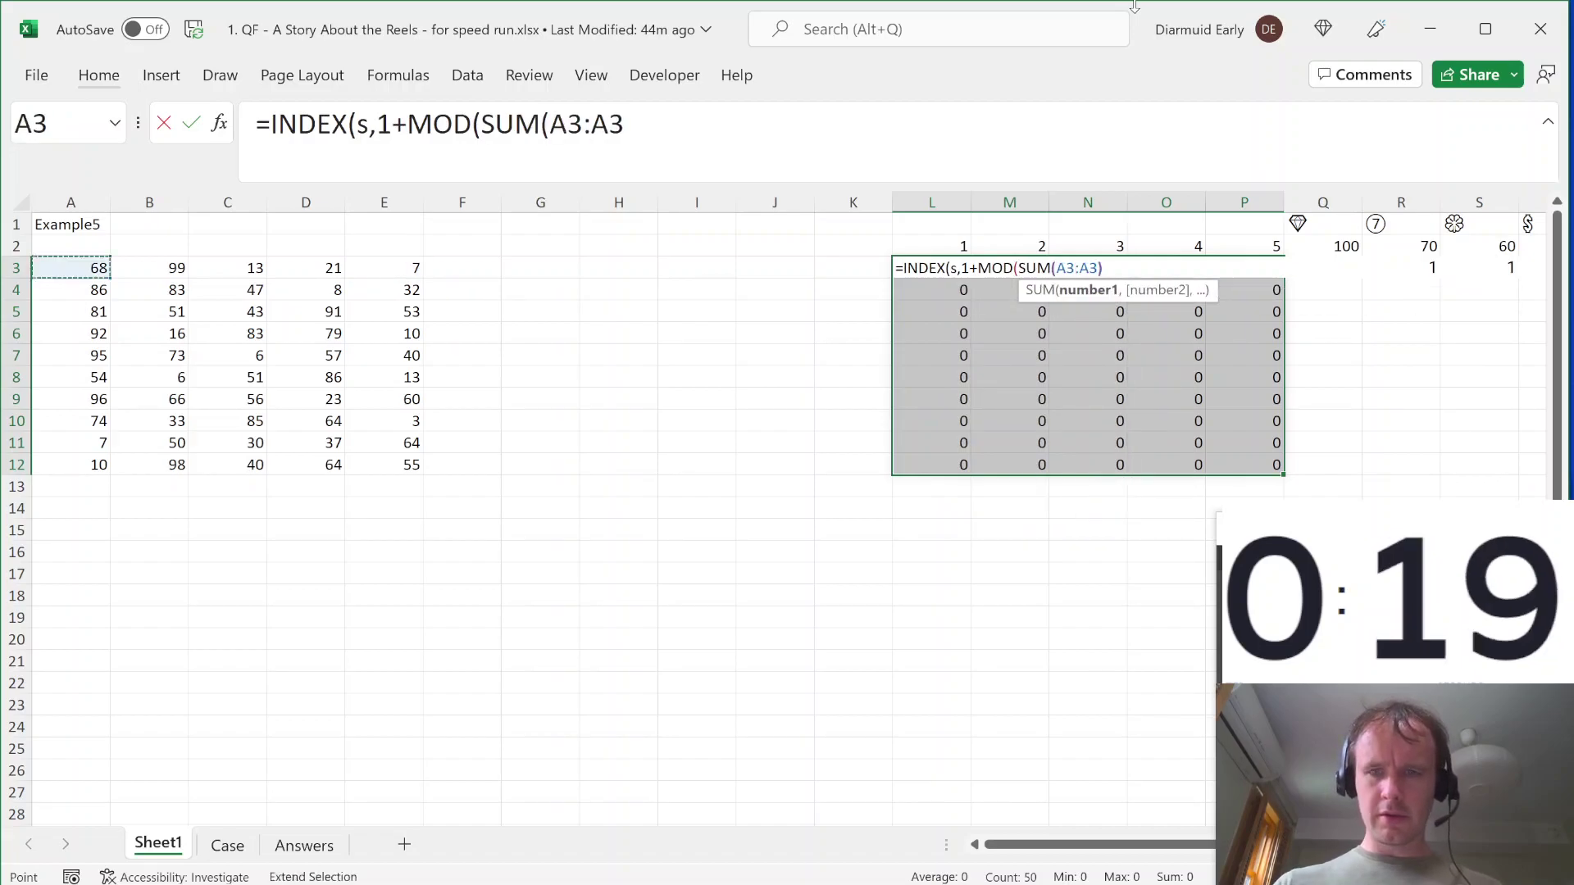
text(),19),2)
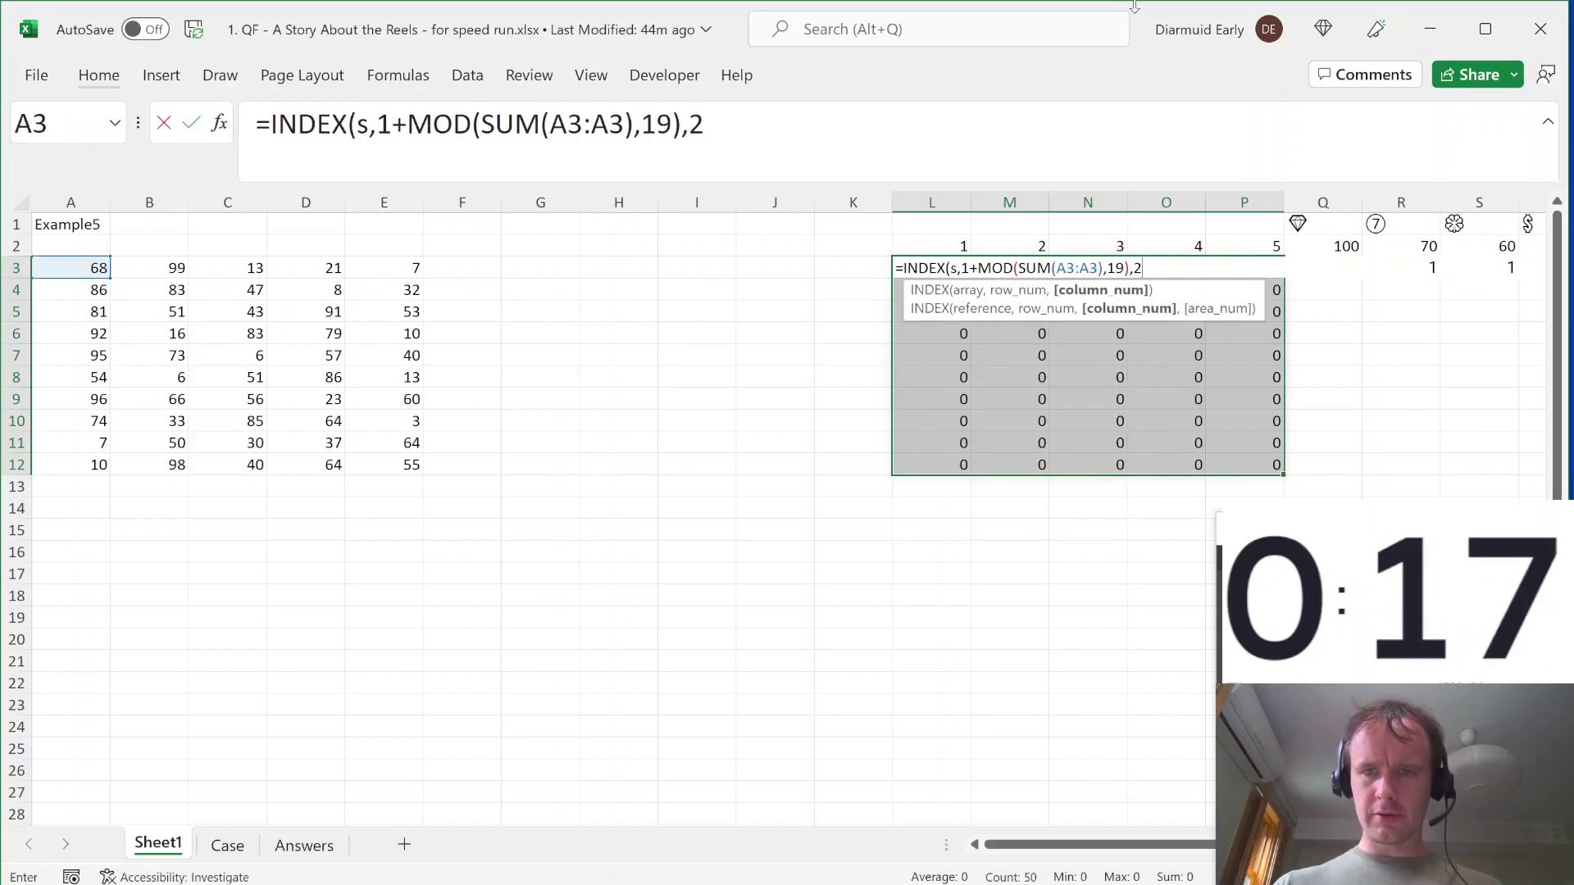
text(*)
key(Up)
key(F4)
key(F4)
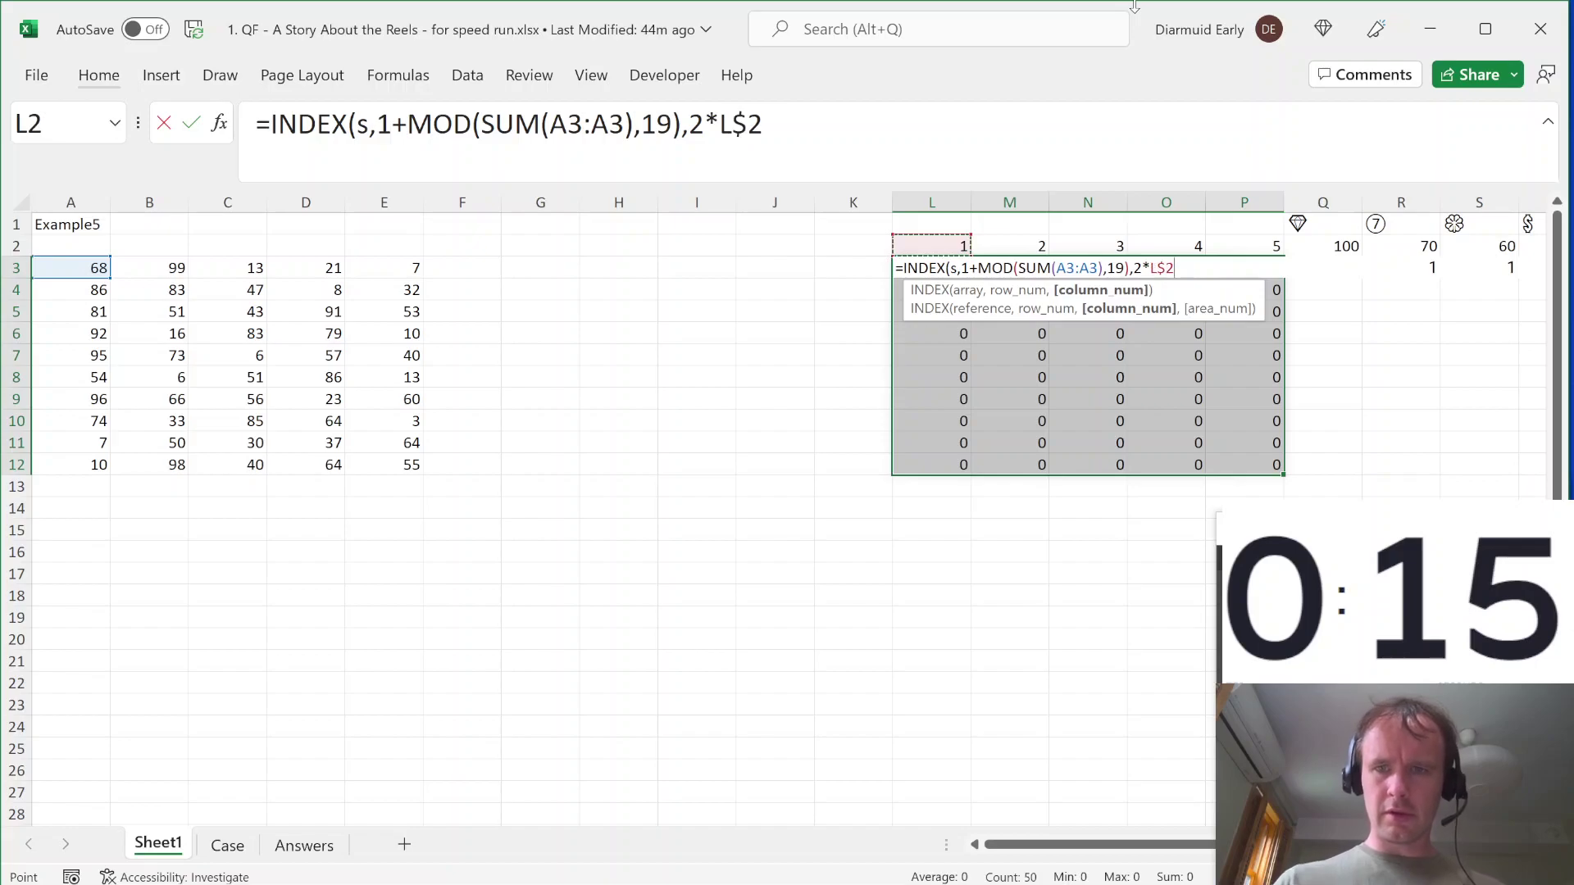
text())
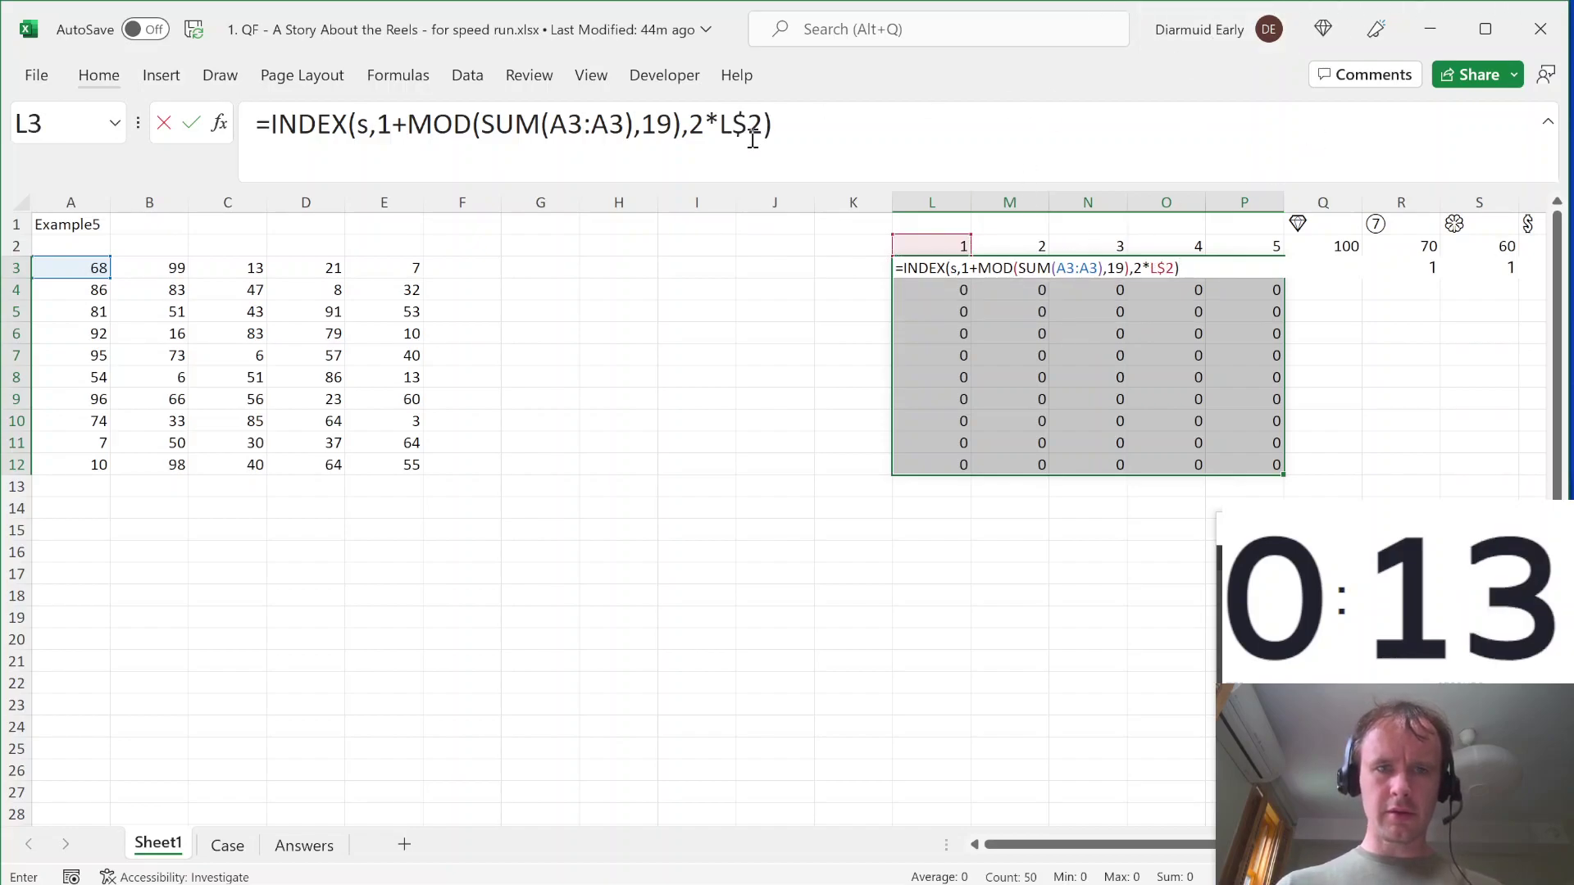
click(572, 131)
text($)
key(ctrl+Return)
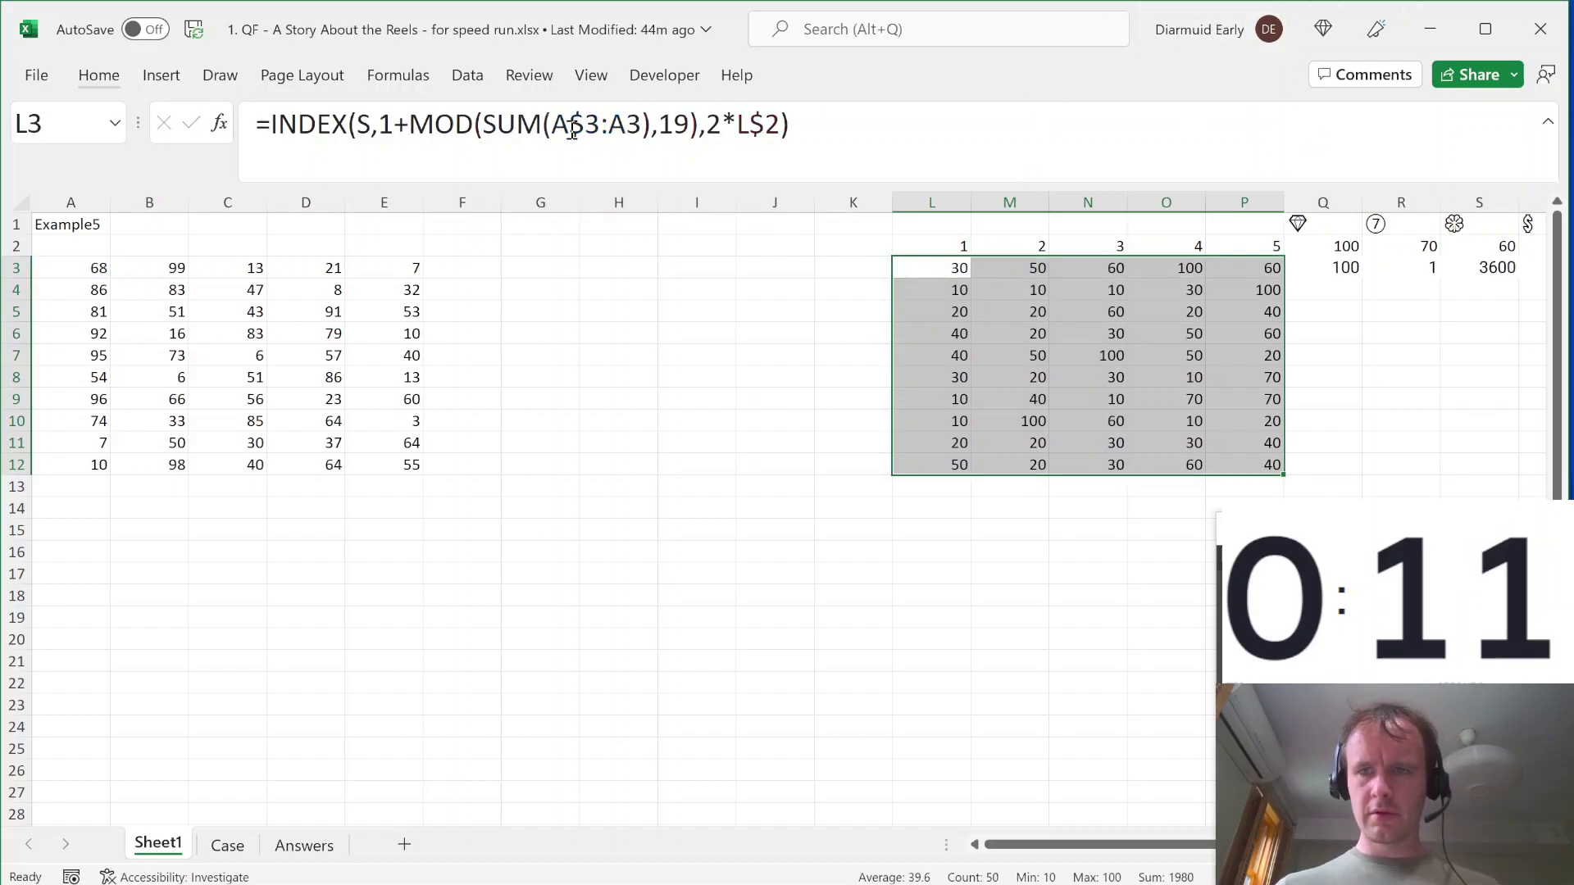
Step: Fill the score formulas Q3:Y3 down to row 12 and AutoSum Y13 to total 23730
key(ctrl+Right)
key(shift+Left)
key(shift+Left)
key(shift+Left)
key(shift+Left)
key(shift+Left)
key(shift+Left)
key(shift+Left)
key(shift+Left)
key(shift+Left)
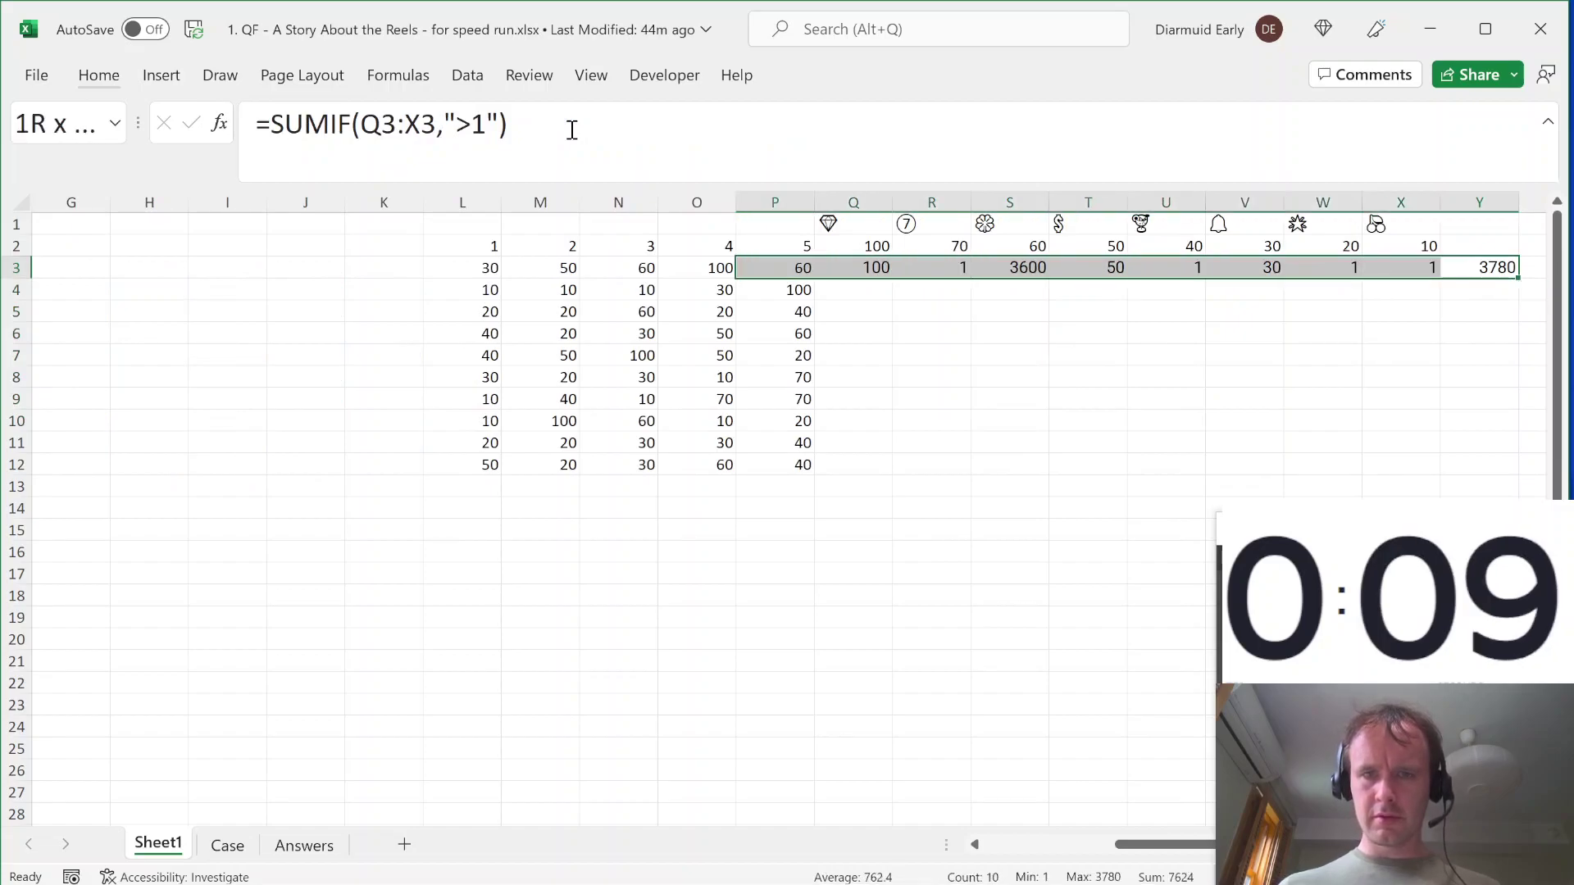
key(shift+Right)
key(shift+Down)
key(shift+Down)
key(shift+Down)
key(shift+Down)
key(shift+Down)
key(shift+Down)
key(shift+Down)
key(shift+Down)
key(shift+Down)
key(shift+Down)
key(ctrl+d)
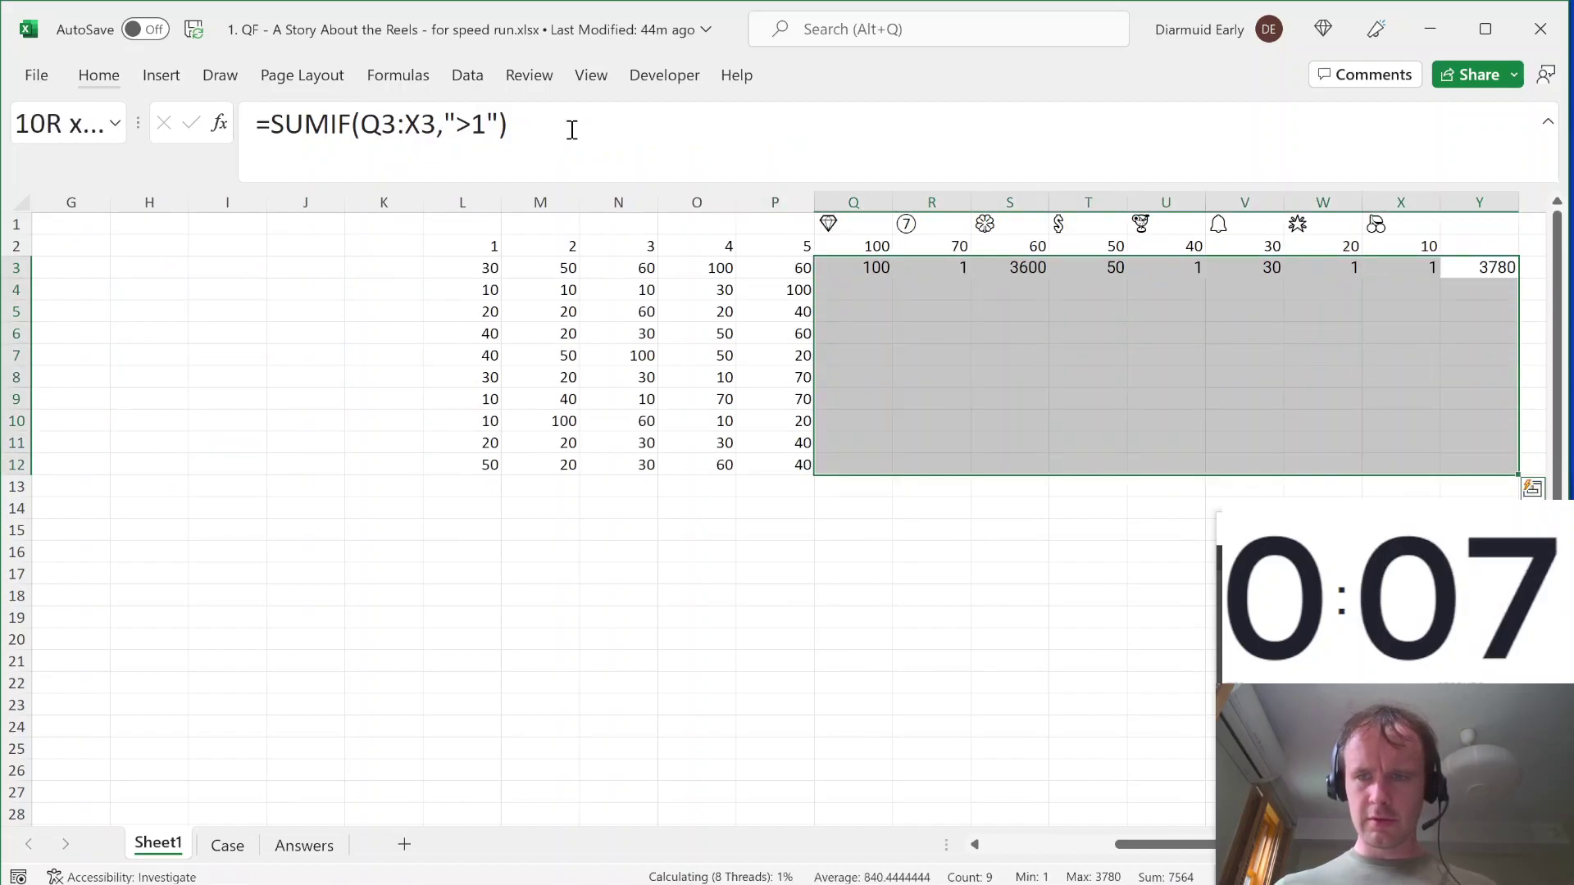
key(shift+Left)
key(shift+Left)
key(shift+Left)
key(shift+Left)
key(shift+Left)
key(shift+Left)
key(shift+Left)
key(shift+Left)
key(shift+Down)
key(alt+equal)
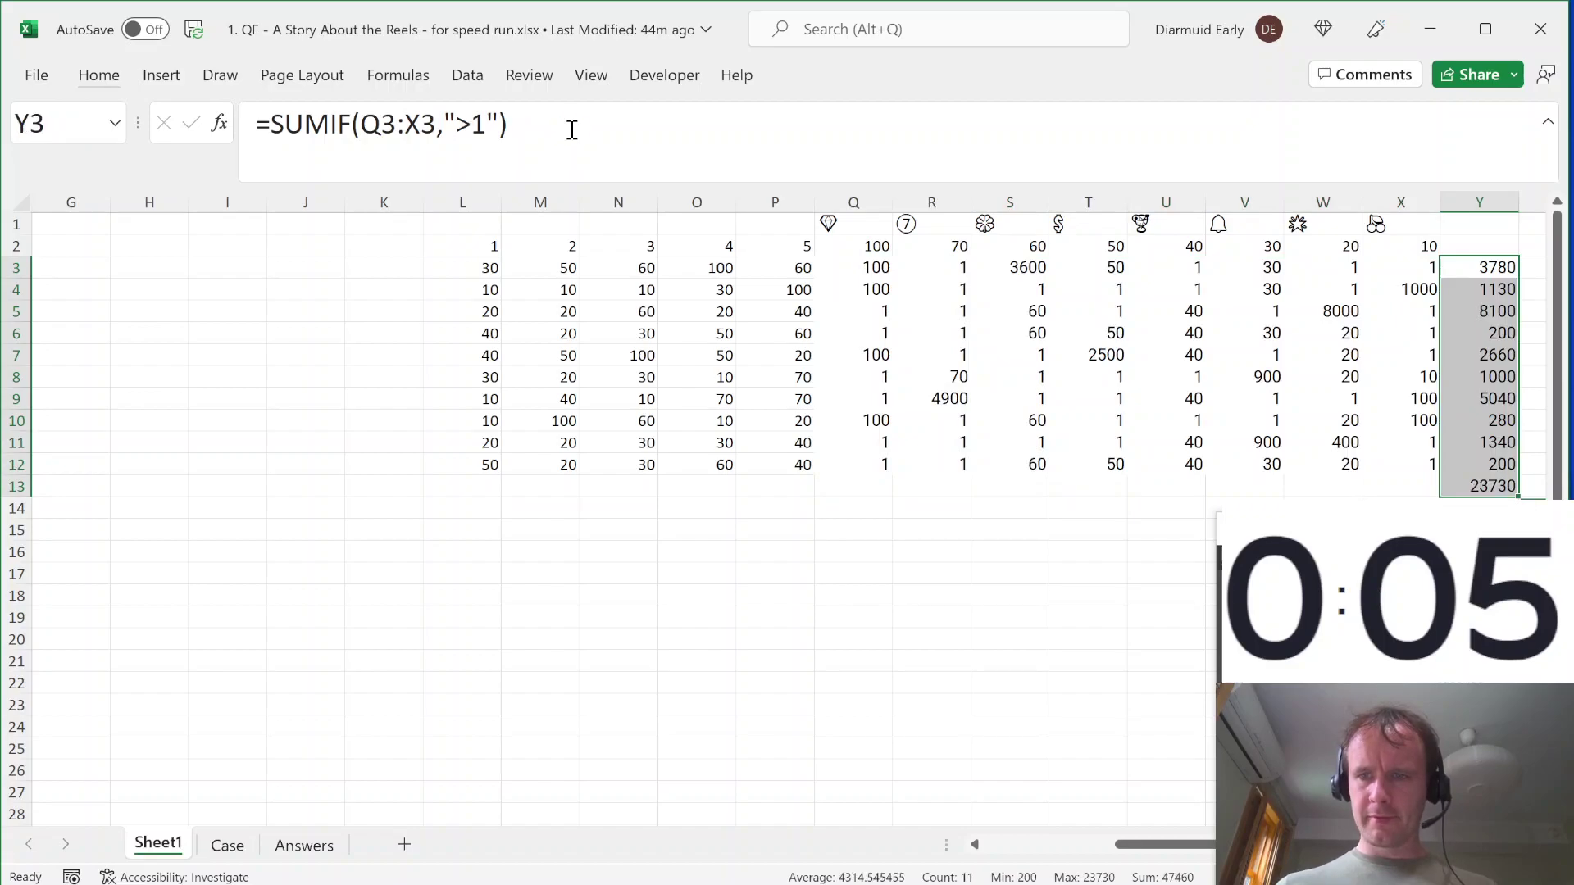
key(ctrl+Down)
key(Down)
key(Left)
Step: List games 71-100 with =SEQUENCE(30,,71) in X14 and build a data table on X13:Y43 with column input A1
text(=seq)
key(Tab)
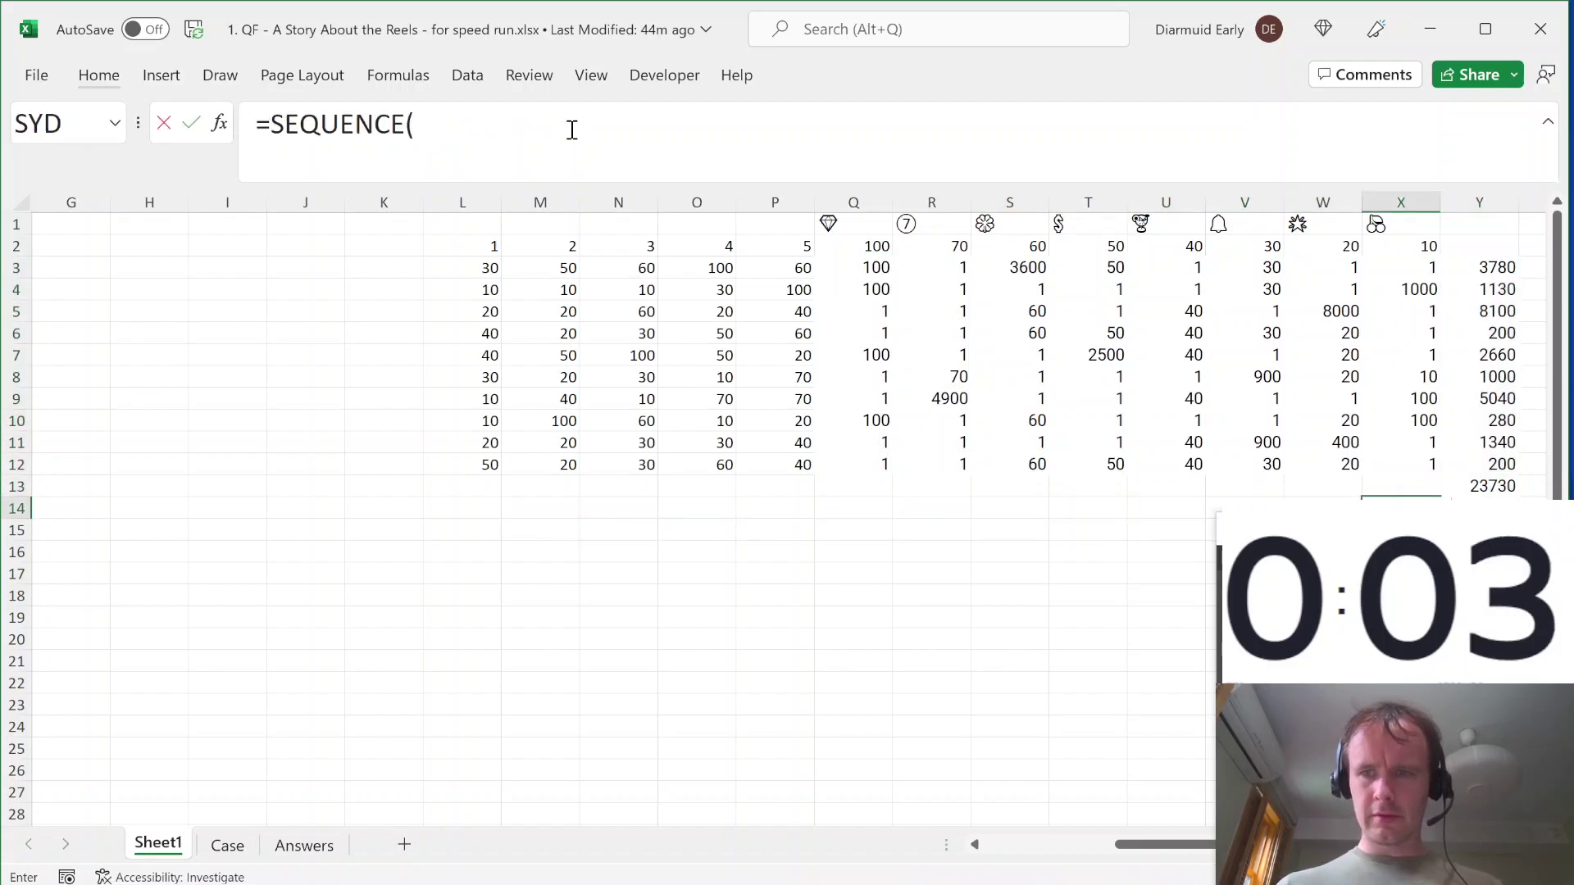
text(30)
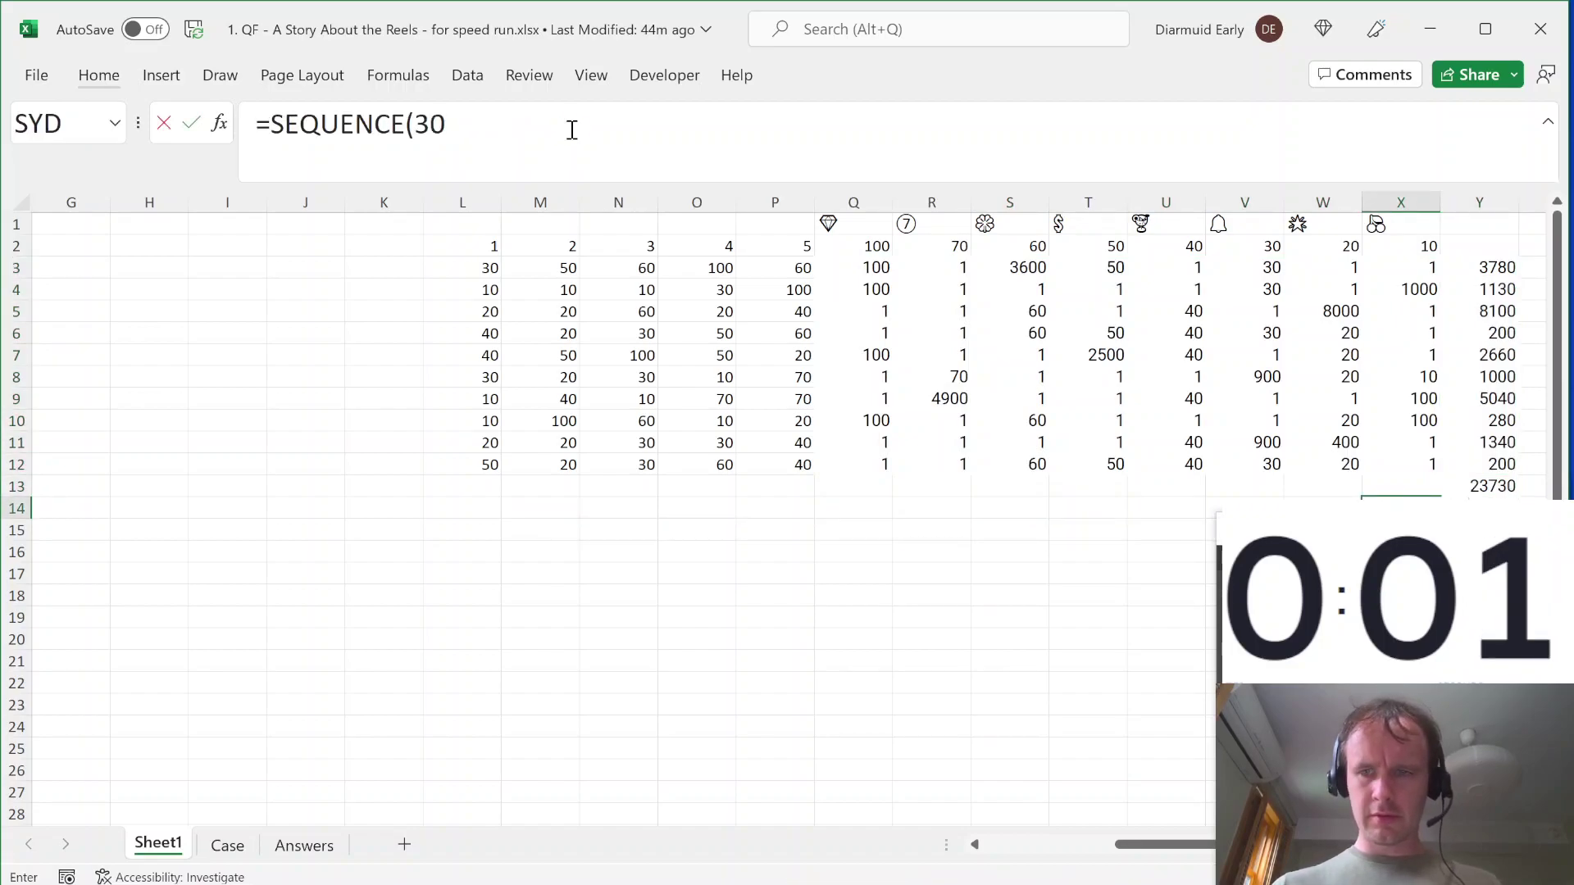
text(,,7)
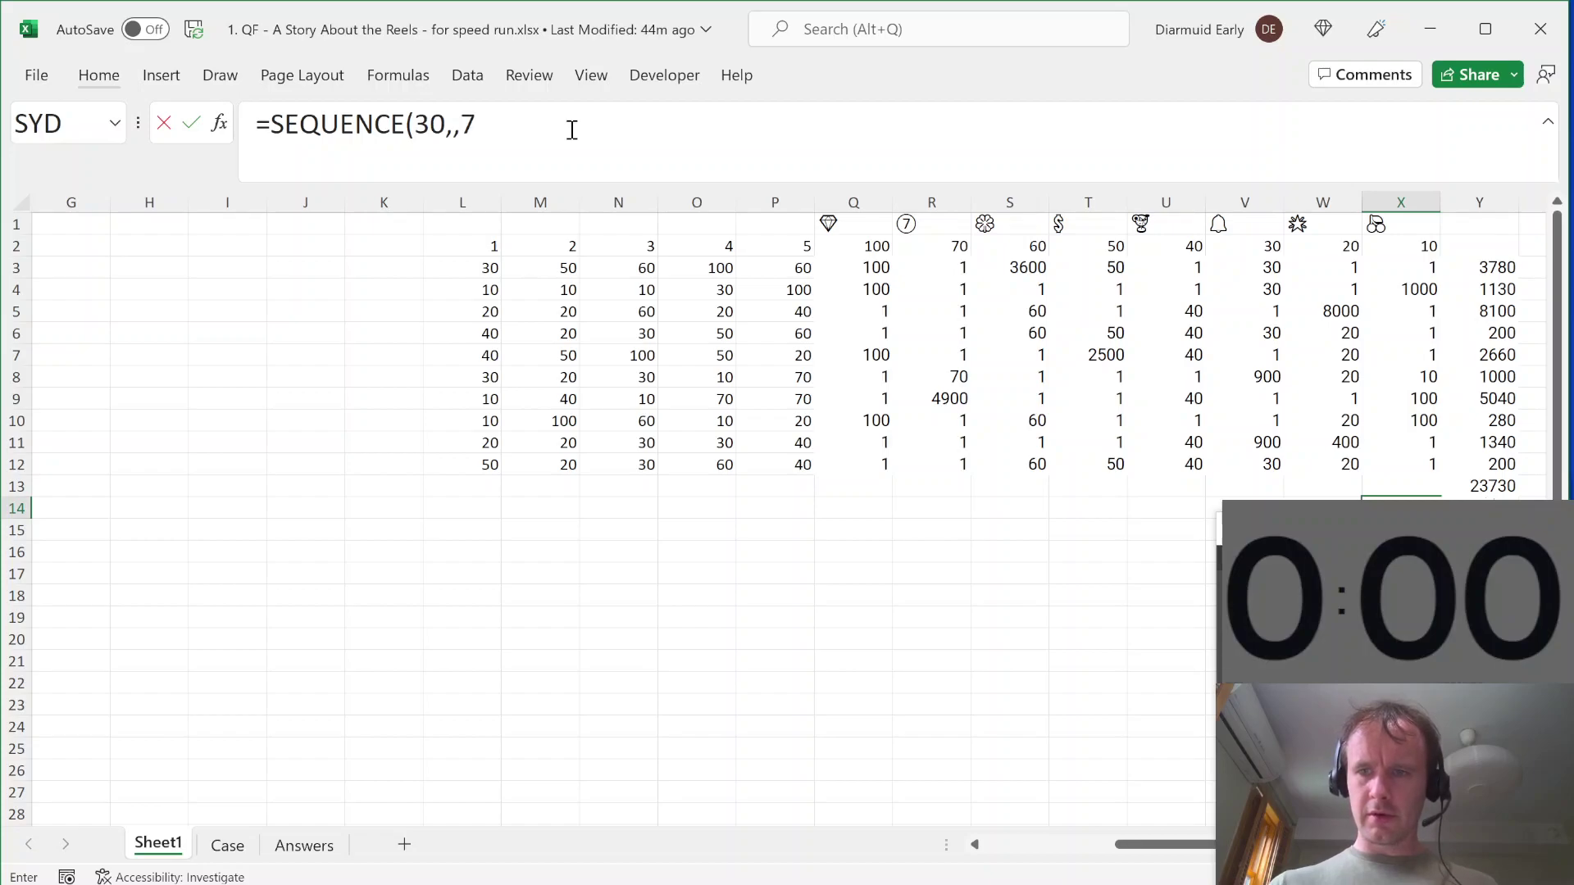
text(1))
key(Up)
key(ctrl+shift+End)
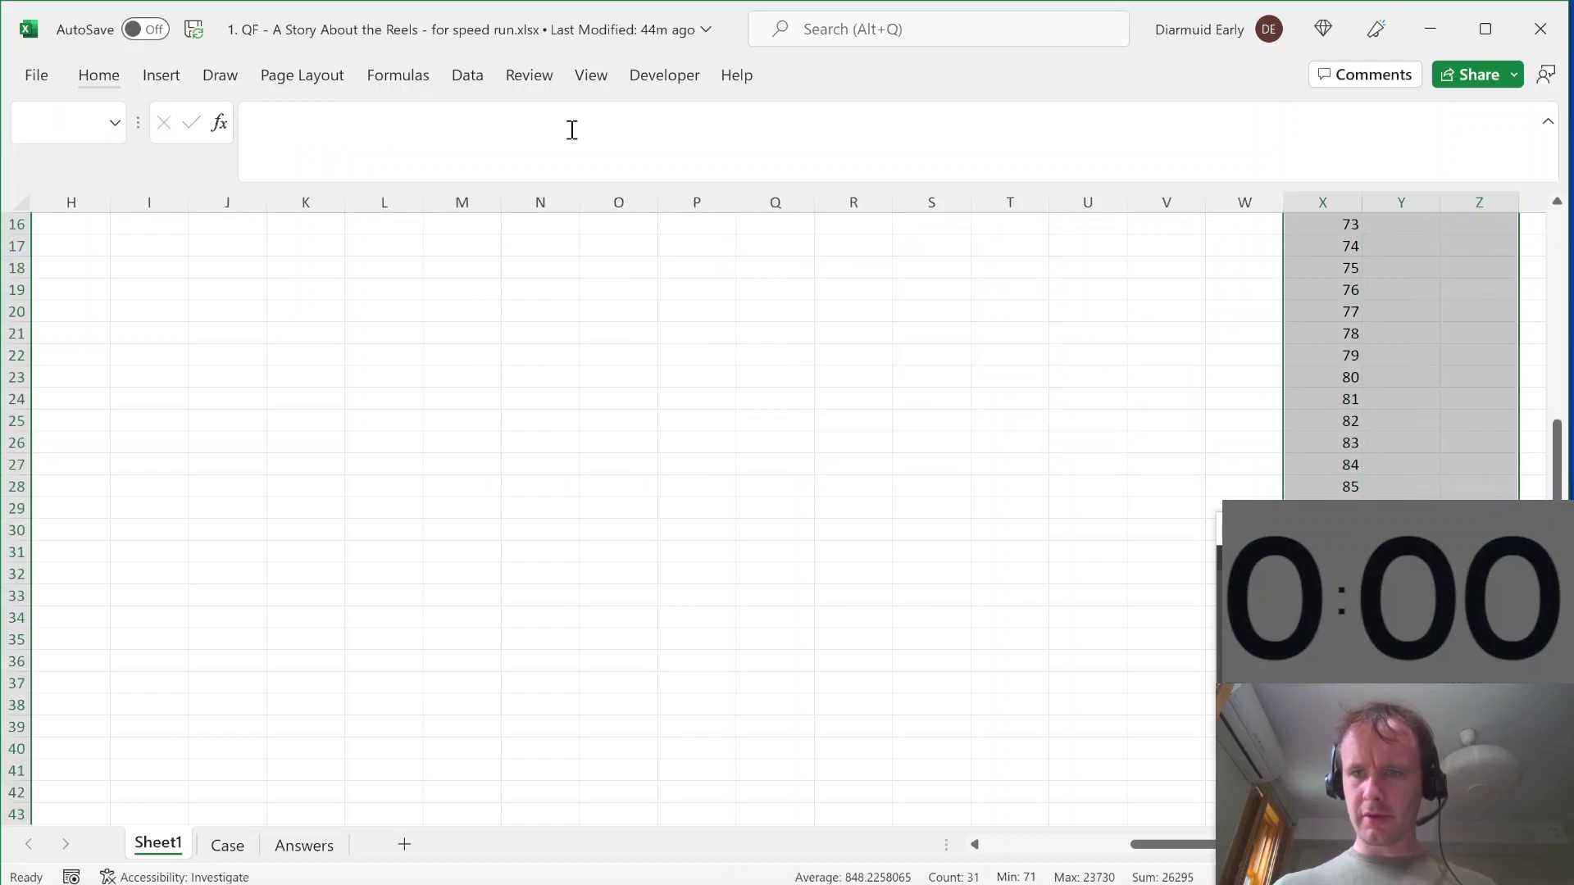
key(shift+Left)
key(alt+h)
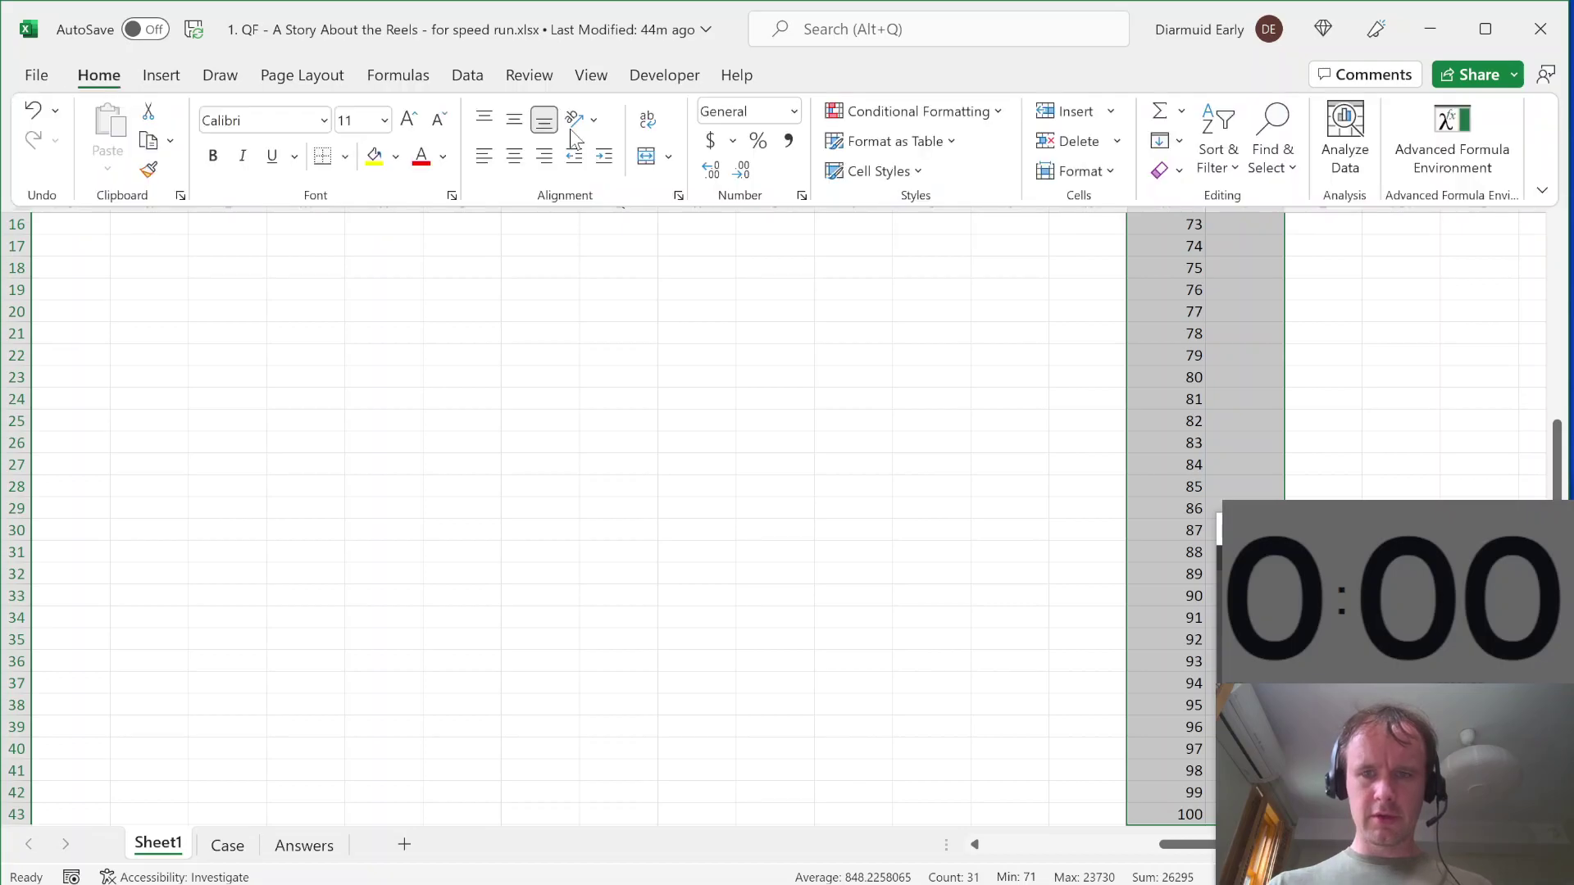
key(Escape)
key(d)
key(t)
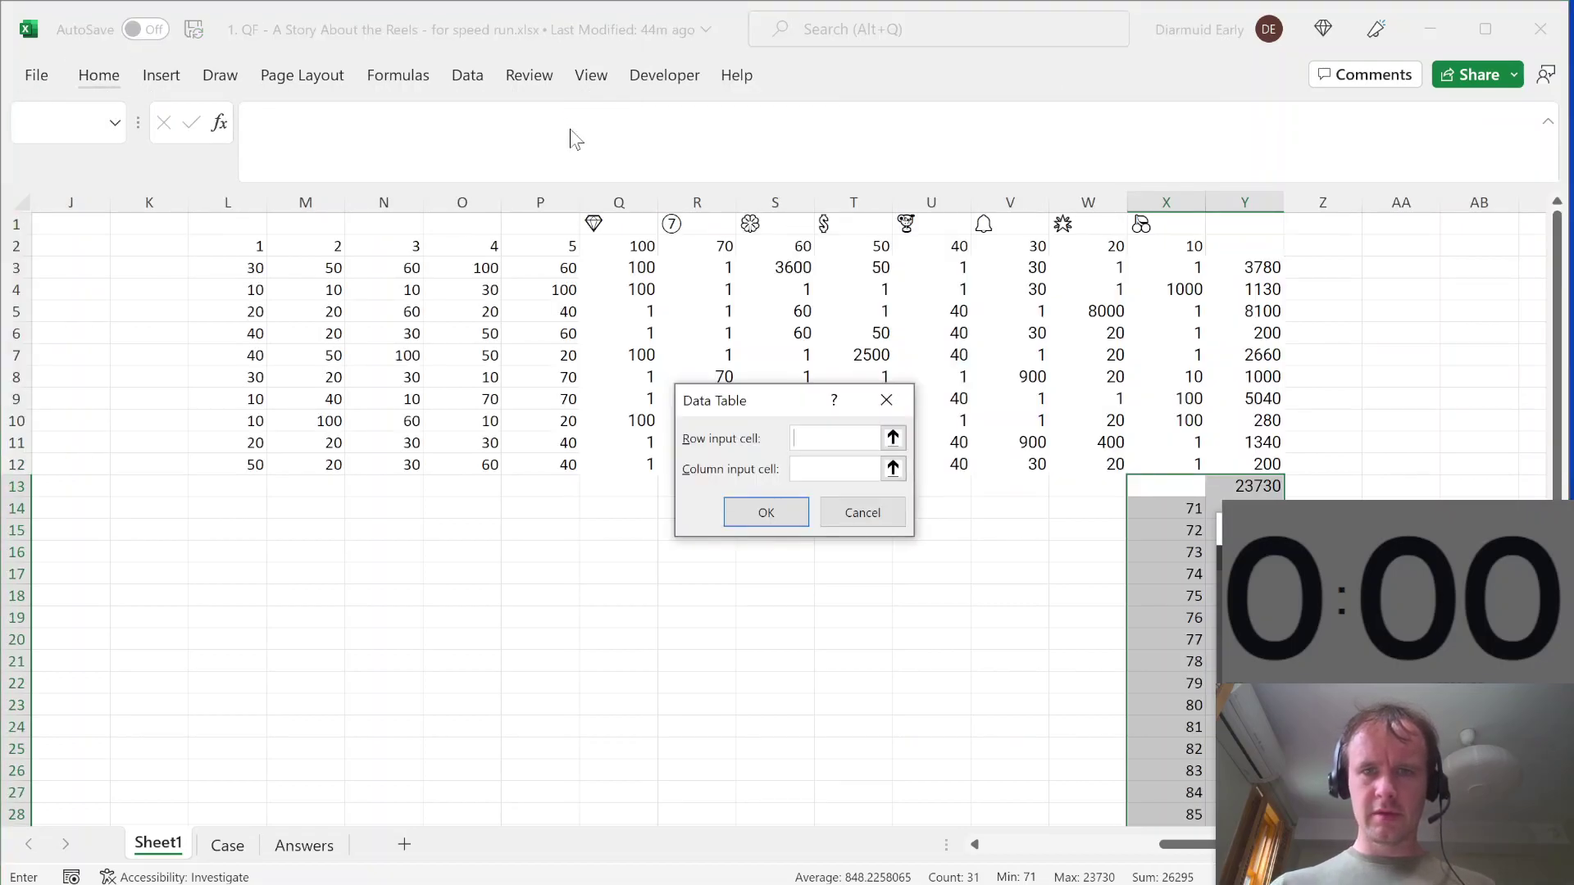
key(Tab)
text(a1)
key(Return)
Step: Copy the 30 game scores in Y14:Y43 and select answer cell E157 on the Case sheet
key(Right)
key(Down)
key(ctrl+shift+Down)
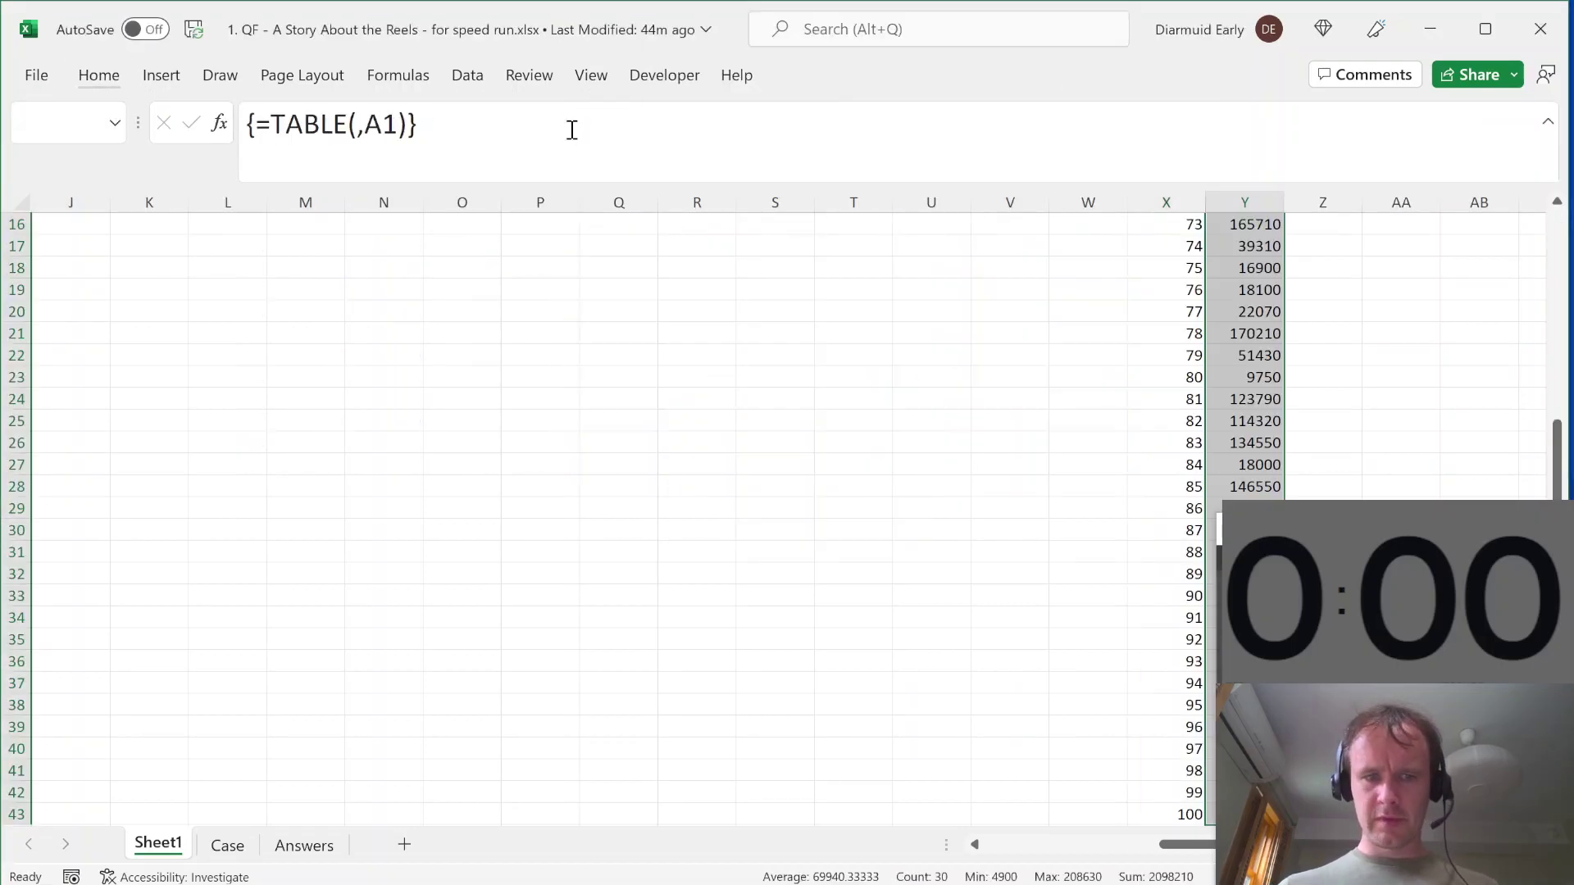
key(ctrl+c)
key(ctrl+Page_Down)
key(Home)
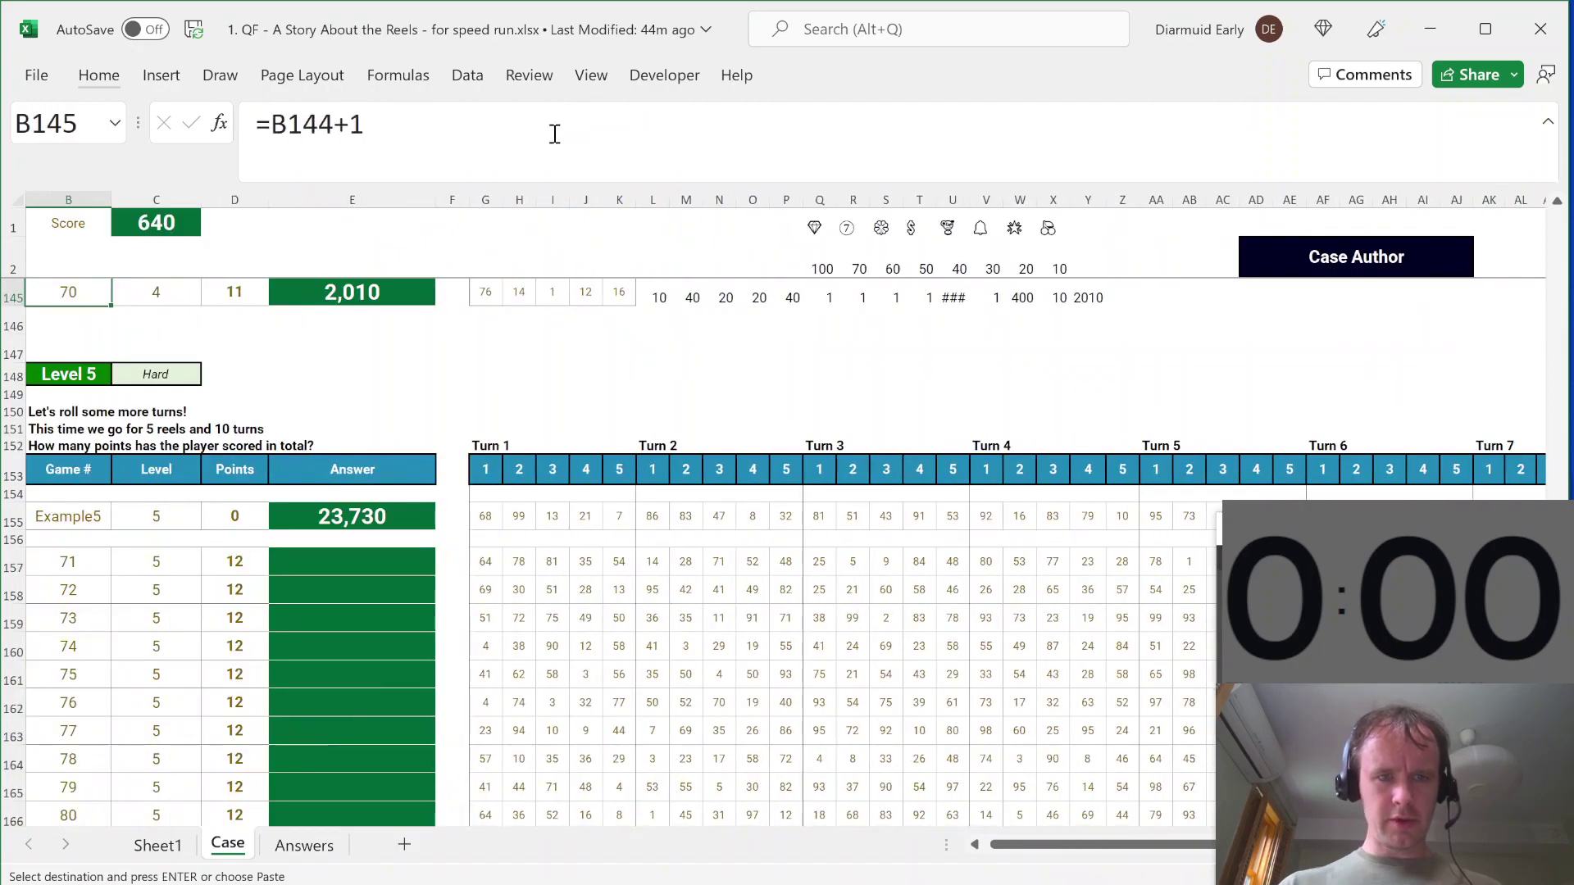
click(392, 557)
Step: Paste-link the Sheet1 scores into E157:E186 and return to the top of the Case sheet
key(alt+h)
key(v)
key(n)
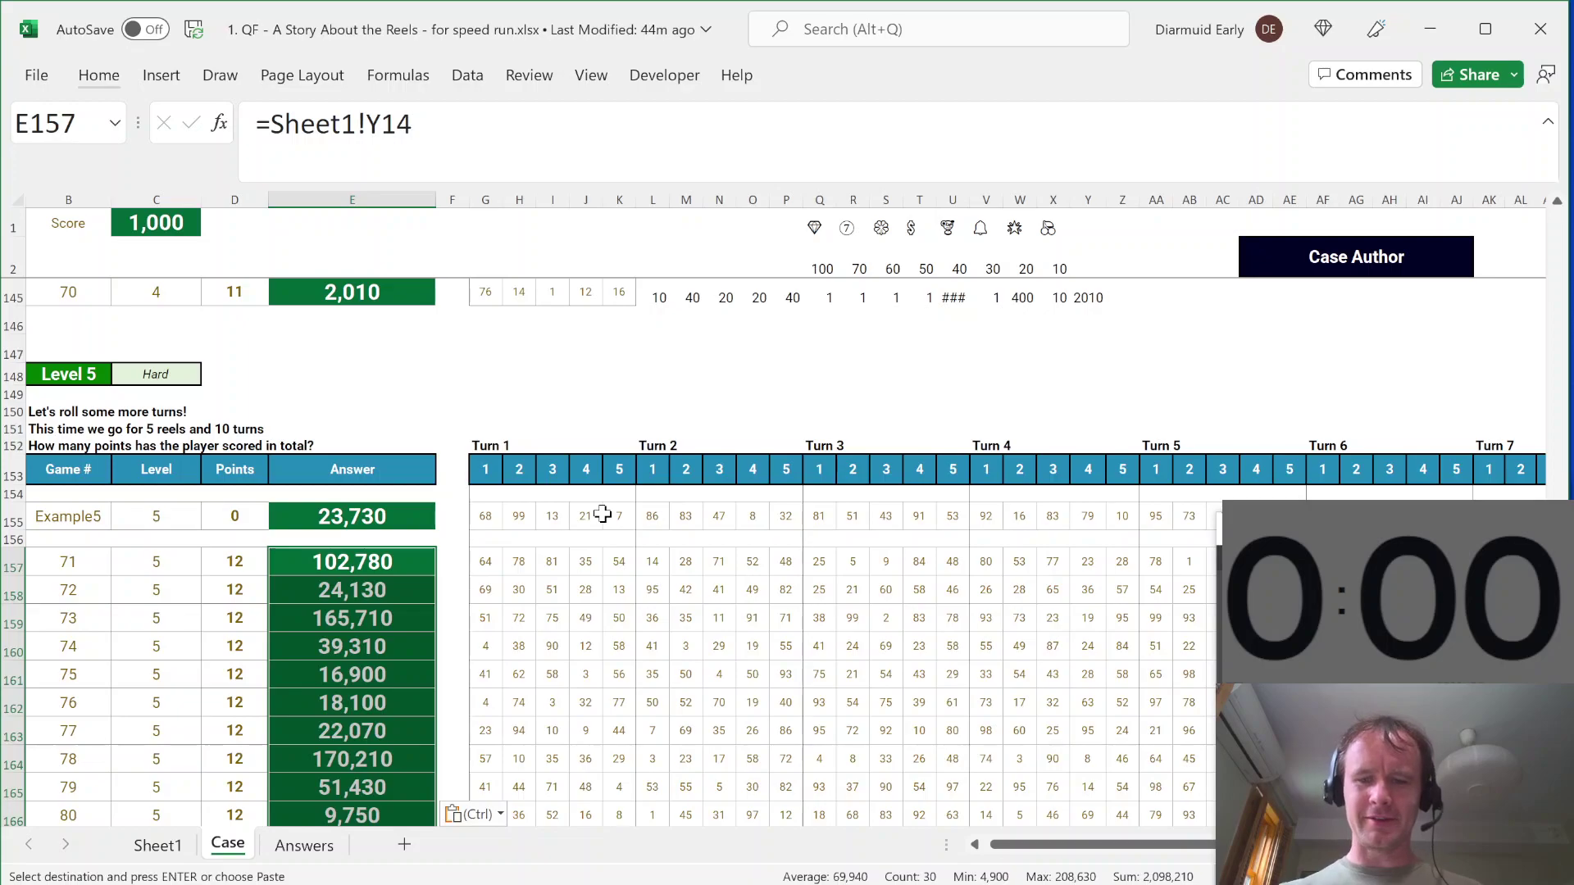
key(ctrl+Home)
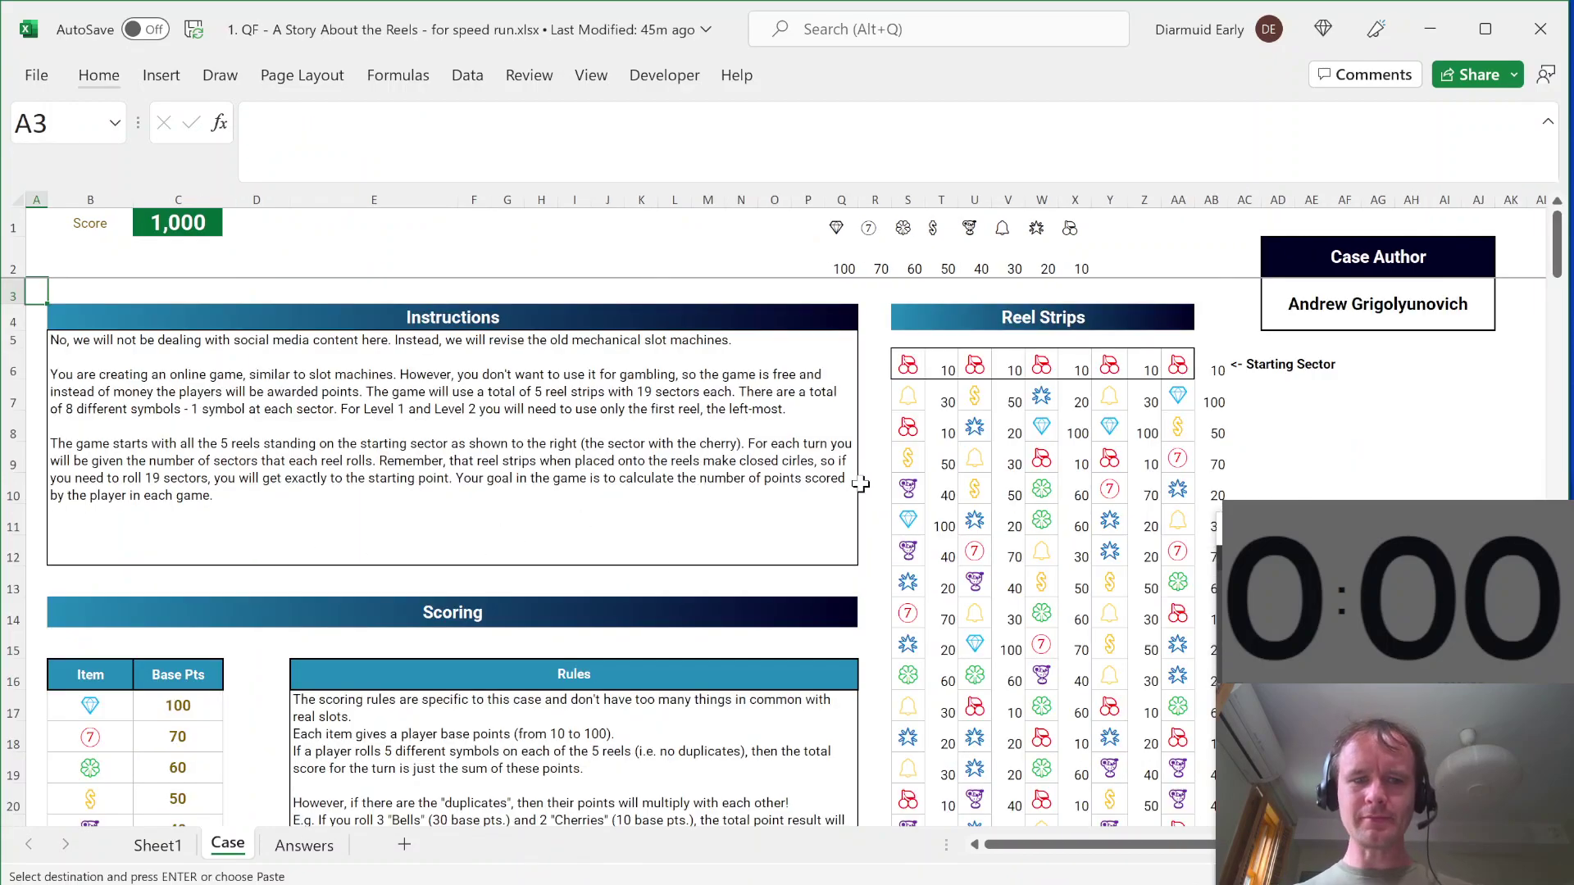
Step: Select the Item/Base Pts table B17:C24 and define it under the name G
scroll(352, 545, down, 2)
click(94, 474)
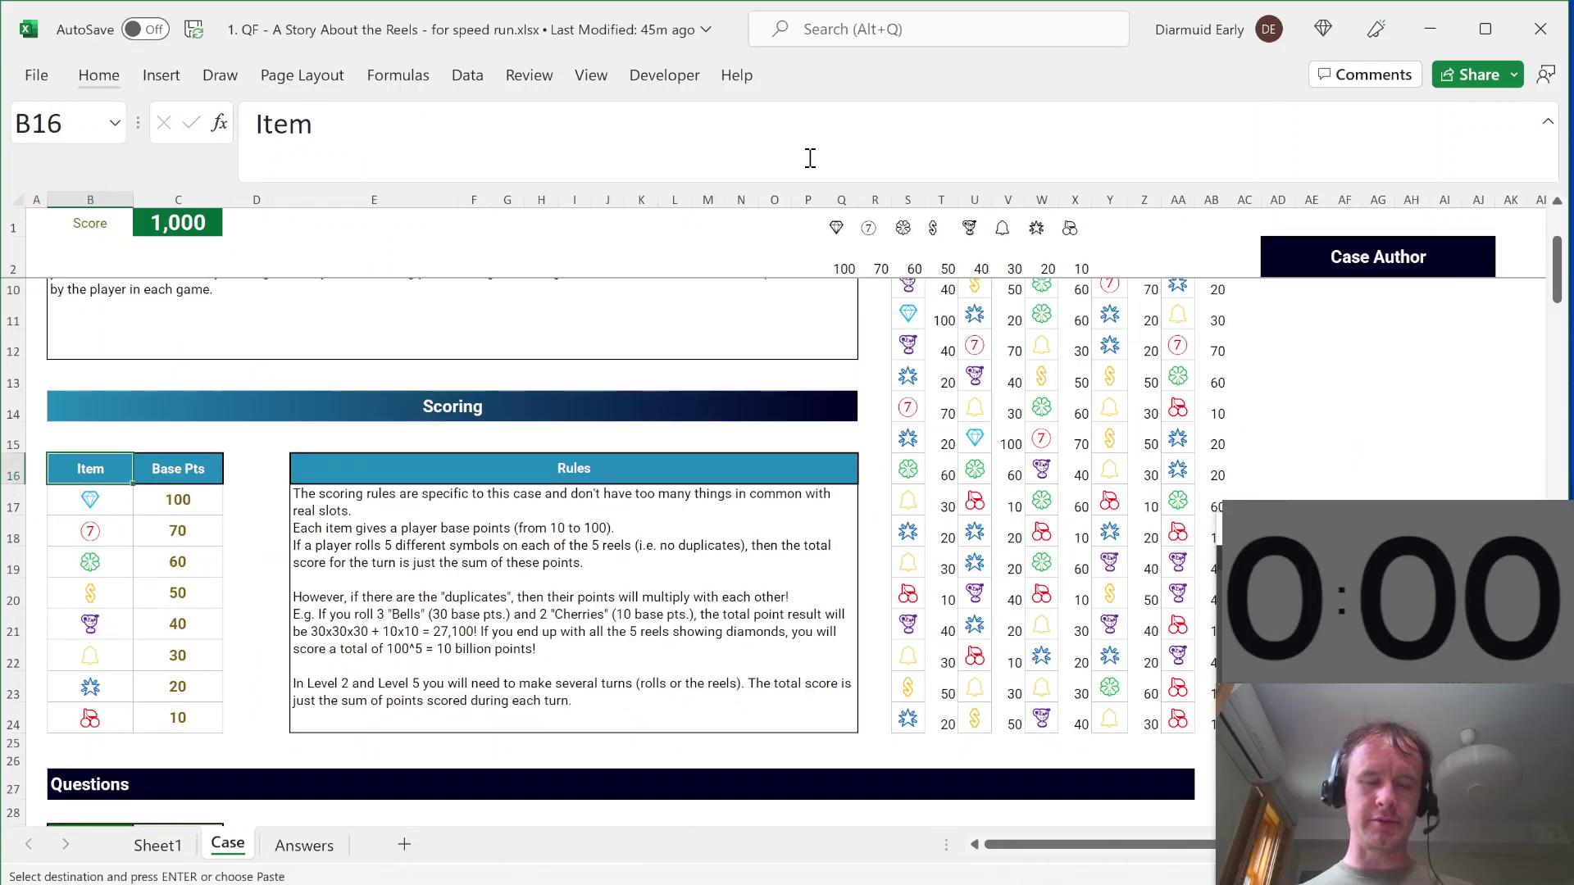
key(Down)
key(ctrl+shift+Down)
key(shift+Right)
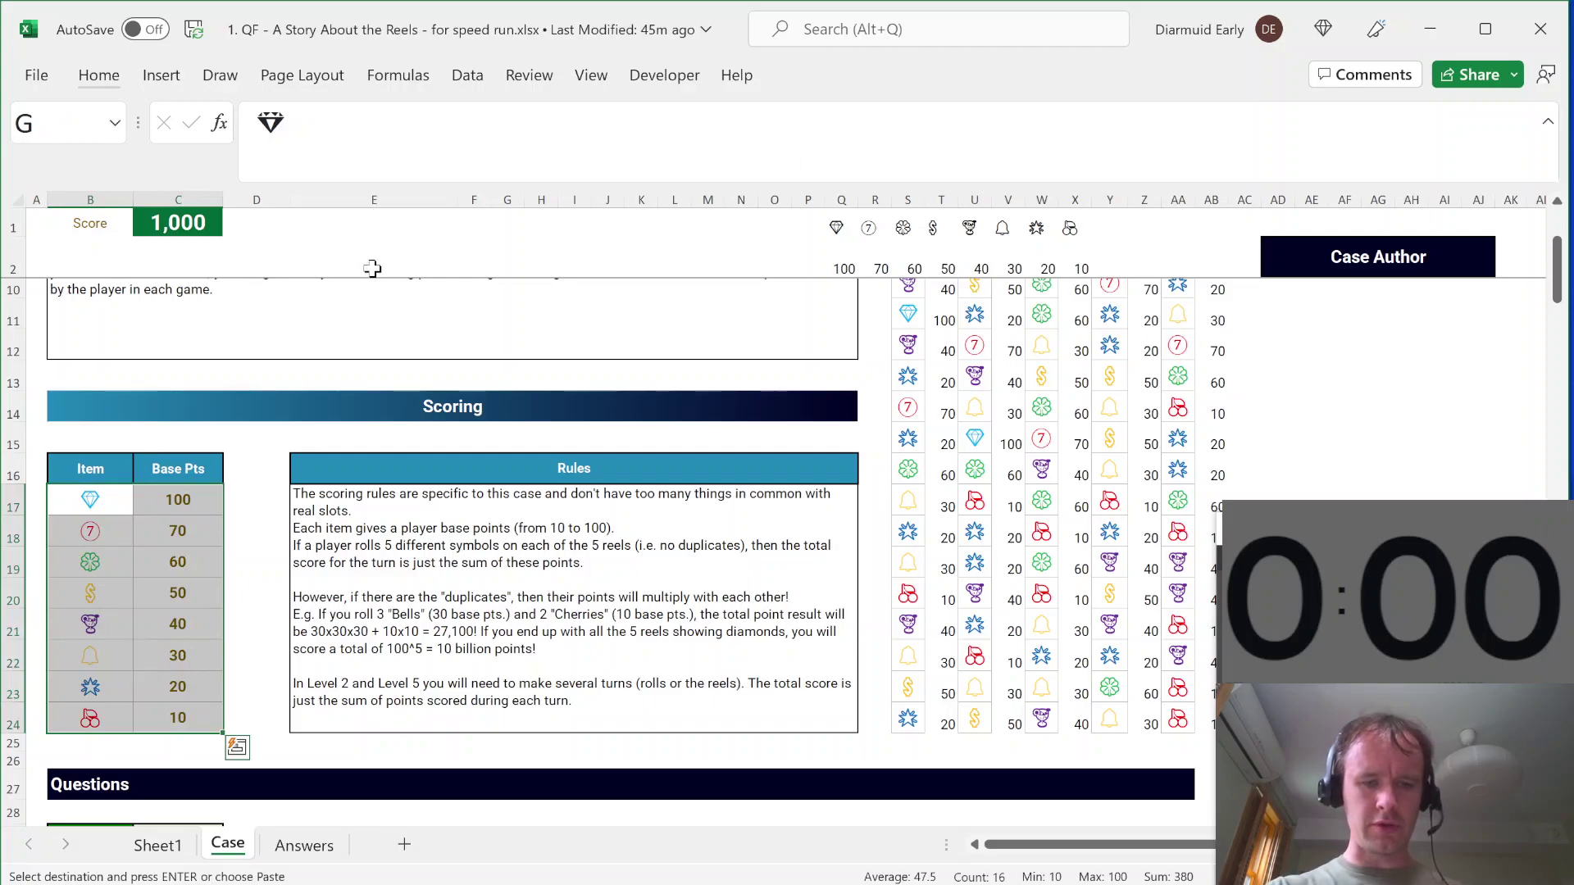
key(alt+m)
key(m)
key(d)
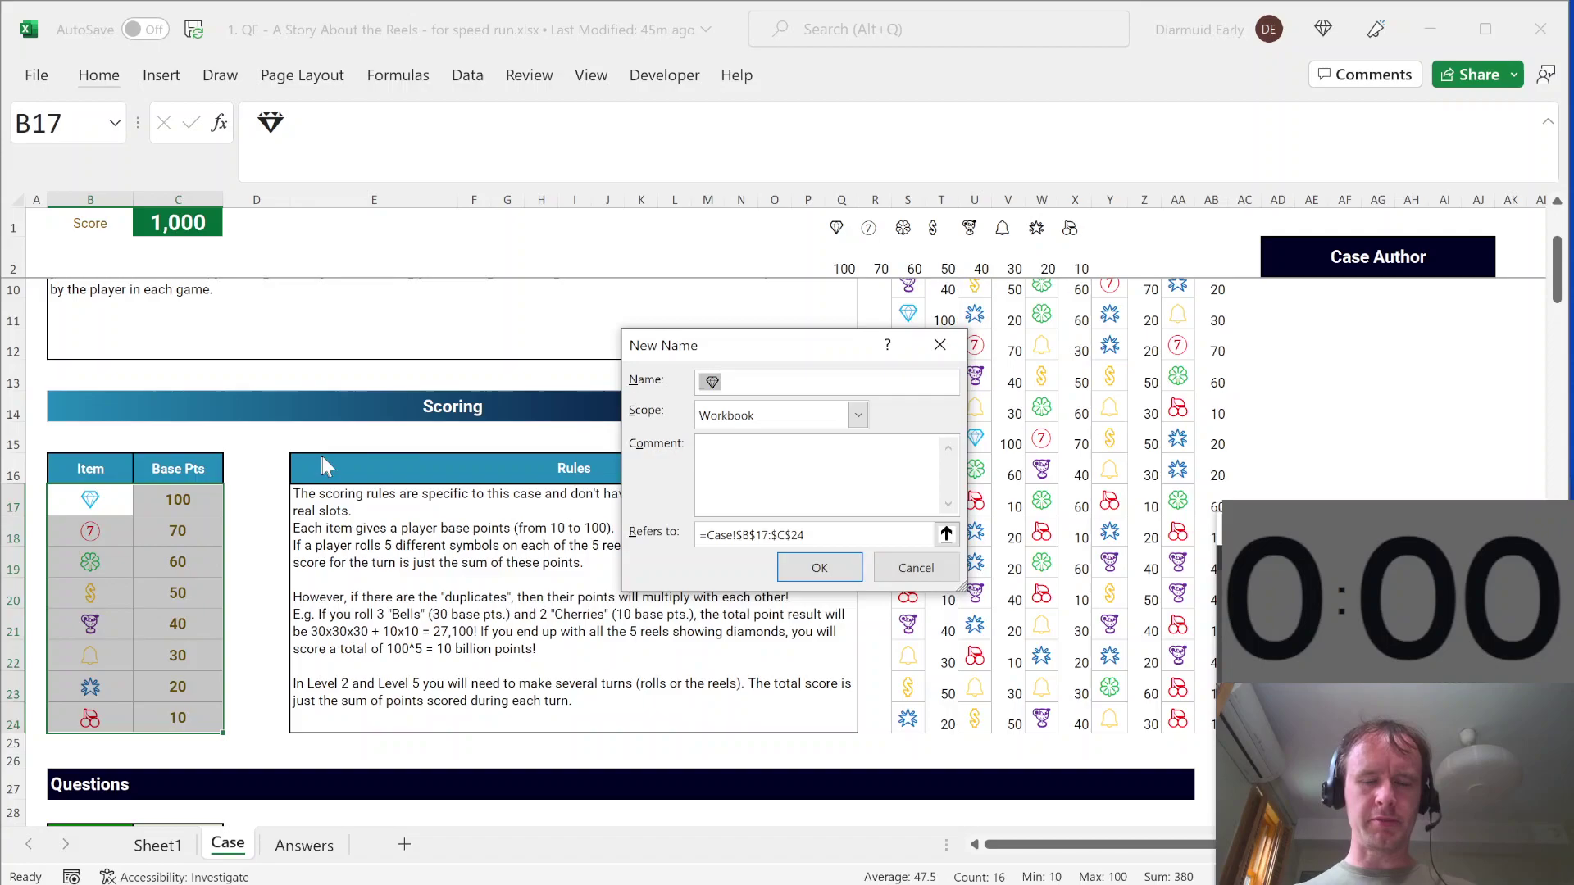
key(Return)
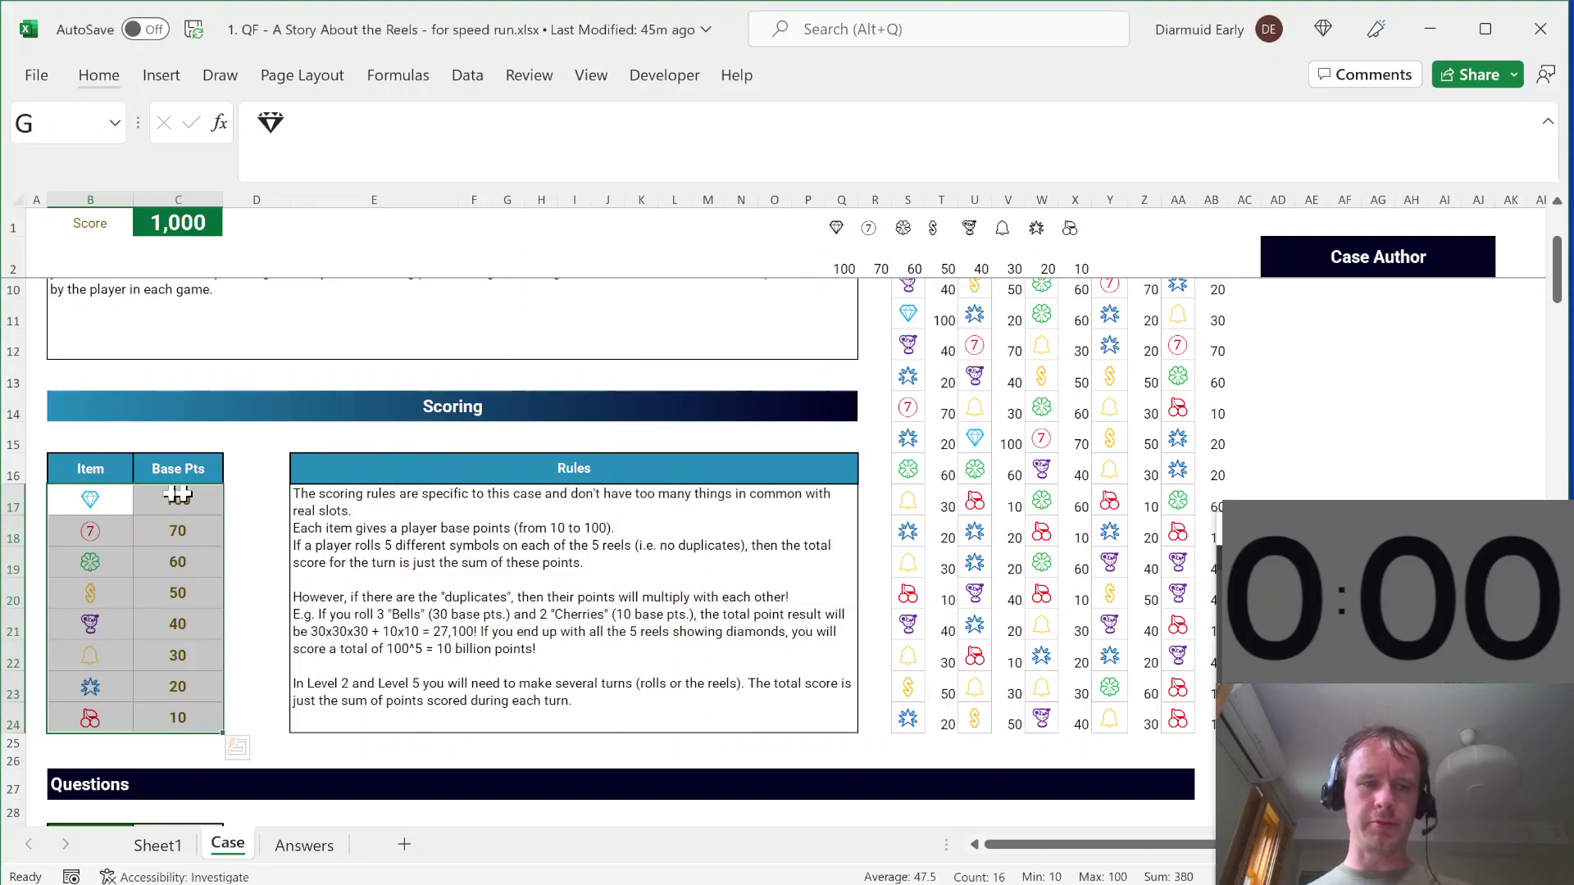
drag(85, 507, 163, 709)
Step: Select the reel-strip grid from S6 down to row 24 and across to column AB
click(912, 338)
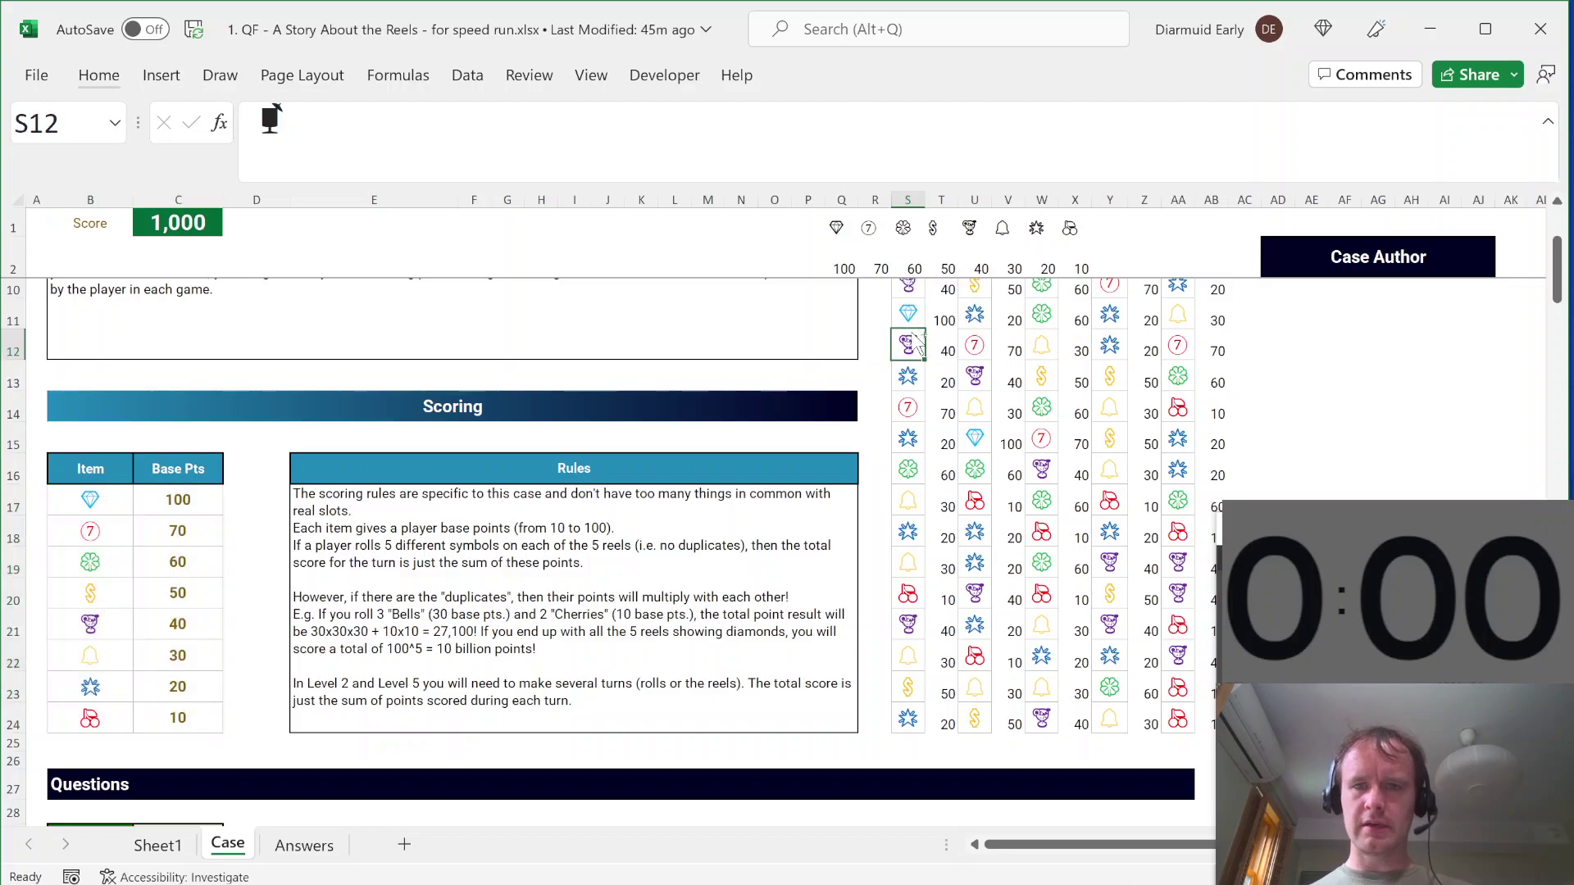
key(ctrl+Up)
key(ctrl+Up)
key(ctrl+Up)
key(ctrl+Up)
key(ctrl+Left)
key(ctrl+shift+Right)
key(shift+Down)
key(shift+Down)
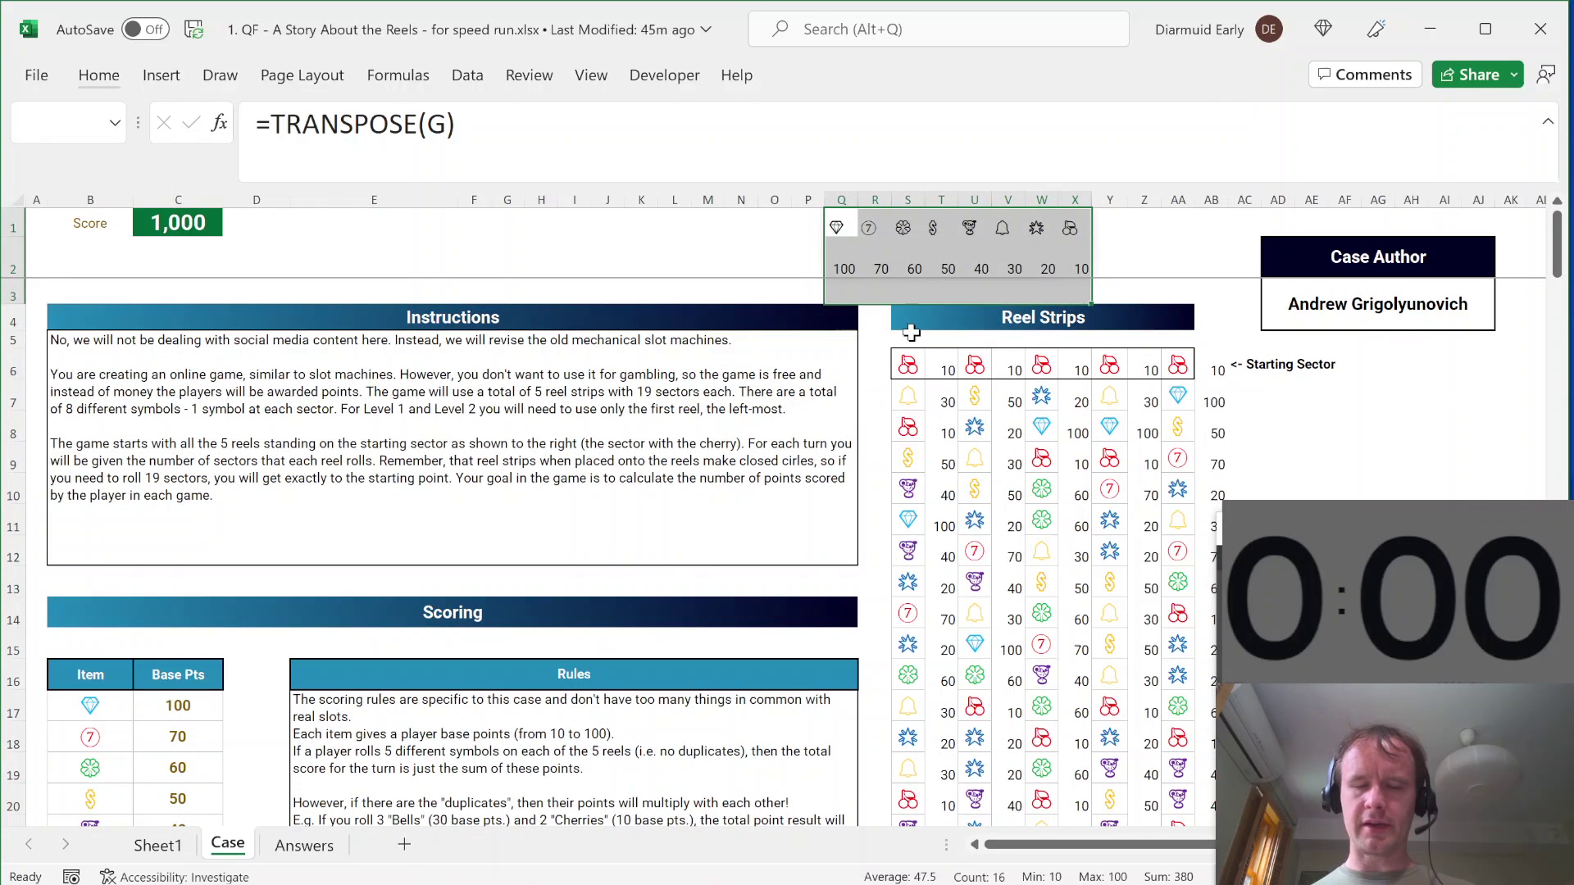
key(shift+Up)
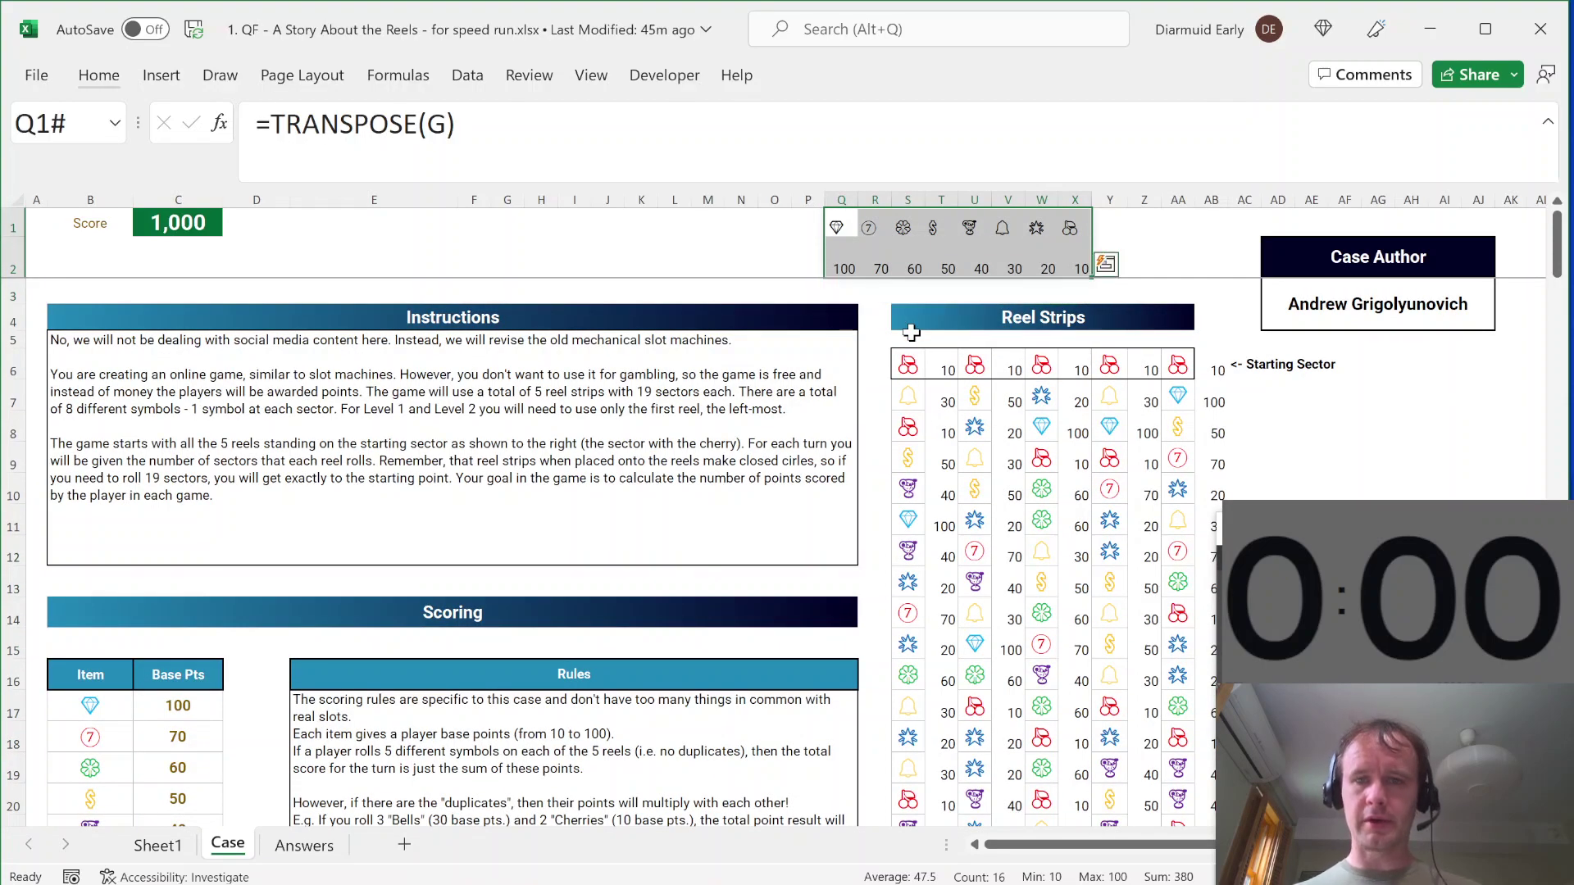
key(Down)
key(Down)
key(Right)
key(Right)
key(Down)
key(Down)
key(Down)
key(ctrl+shift+Down)
key(shift+Right)
key(shift+Right)
key(shift+Right)
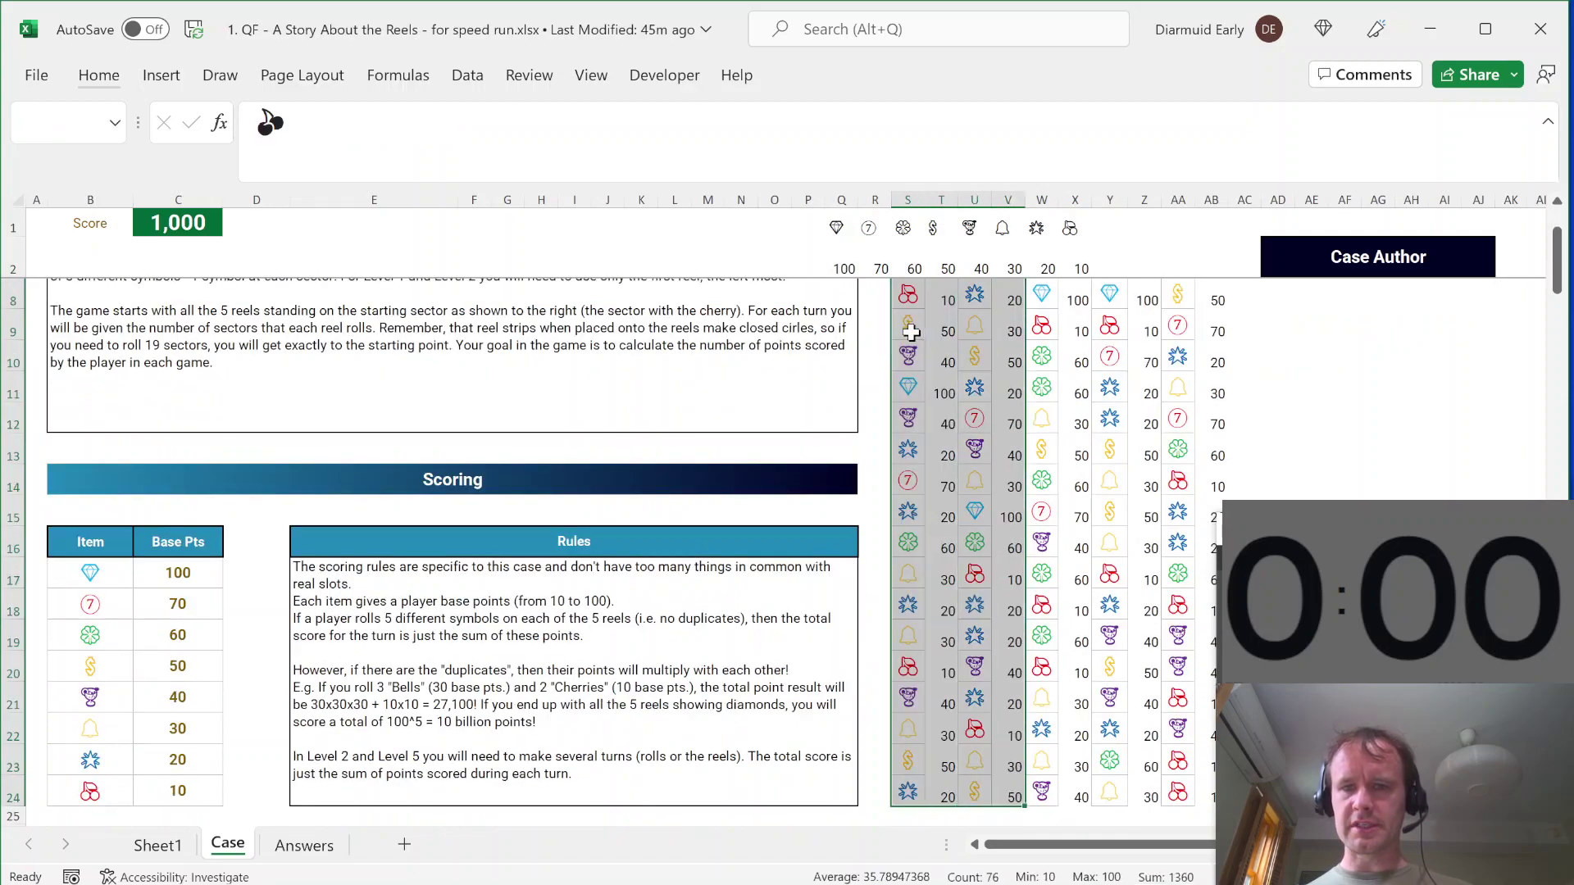
key(shift+Right)
key(shift+Right)
key(shift+Right)
key(shift+Right)
key(shift+Right)
key(shift+Right)
scroll(911, 332, up, 1)
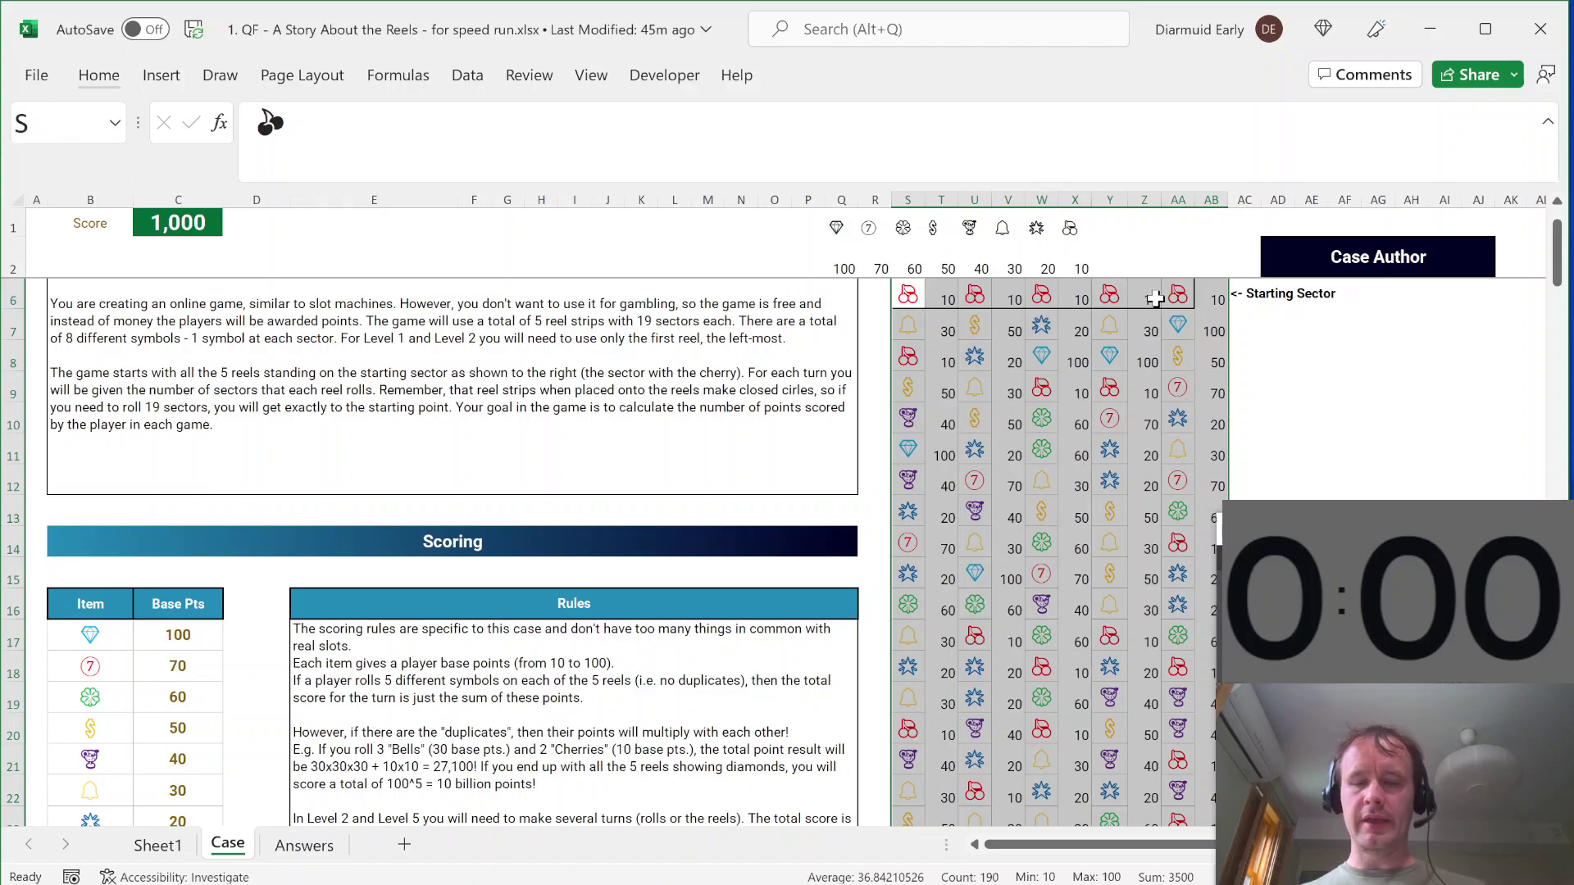
Step: Select only the blank cells of the reel-strip grid using Go To Special > Blanks
key(ctrl+g)
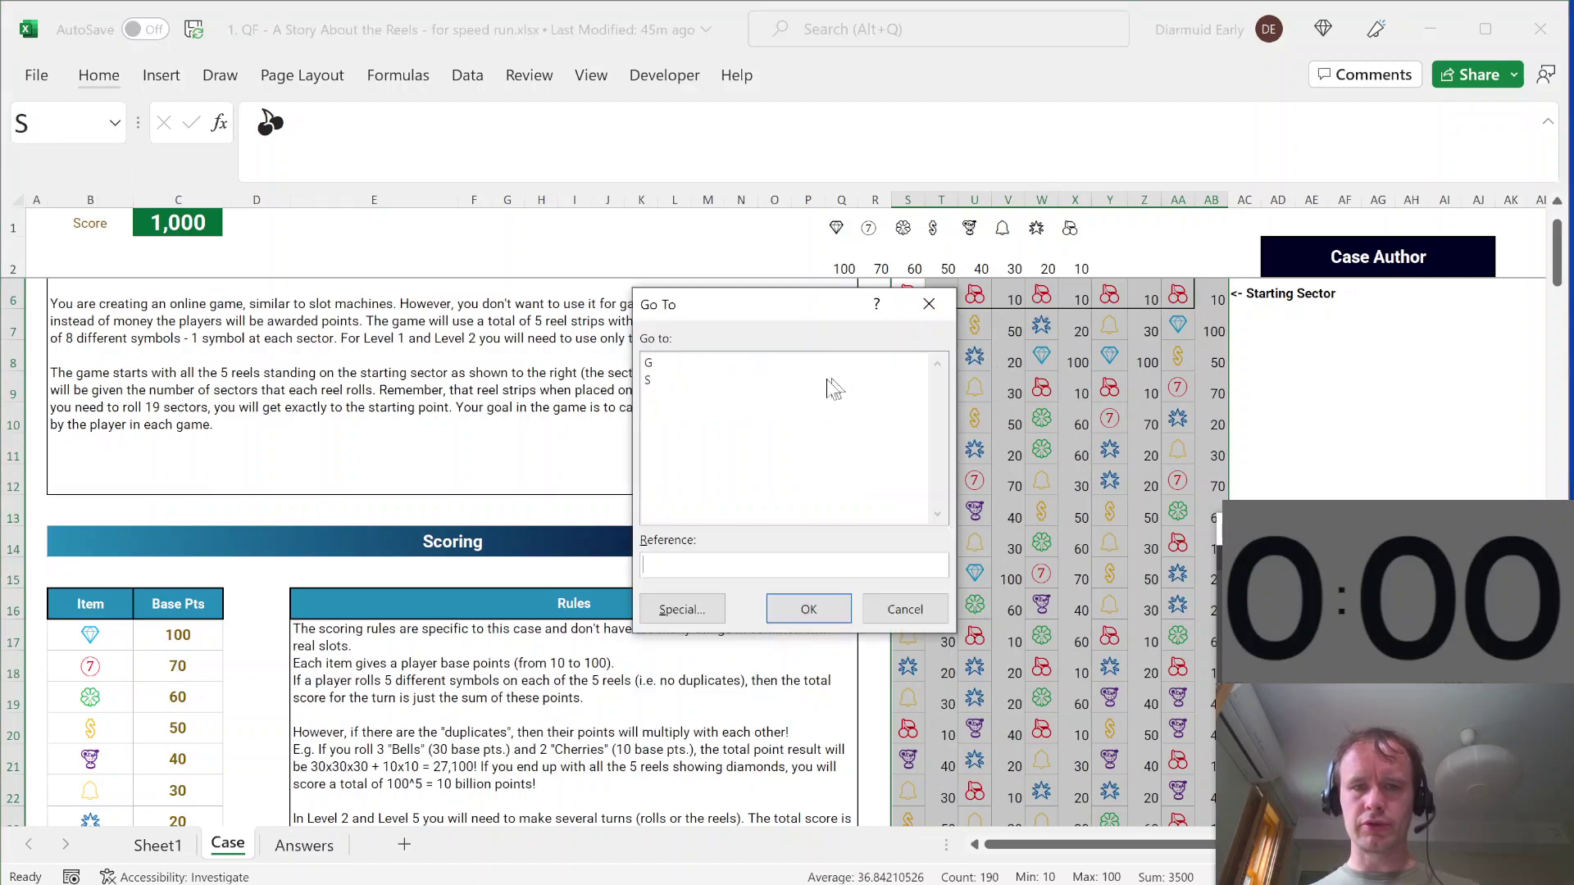
click(682, 609)
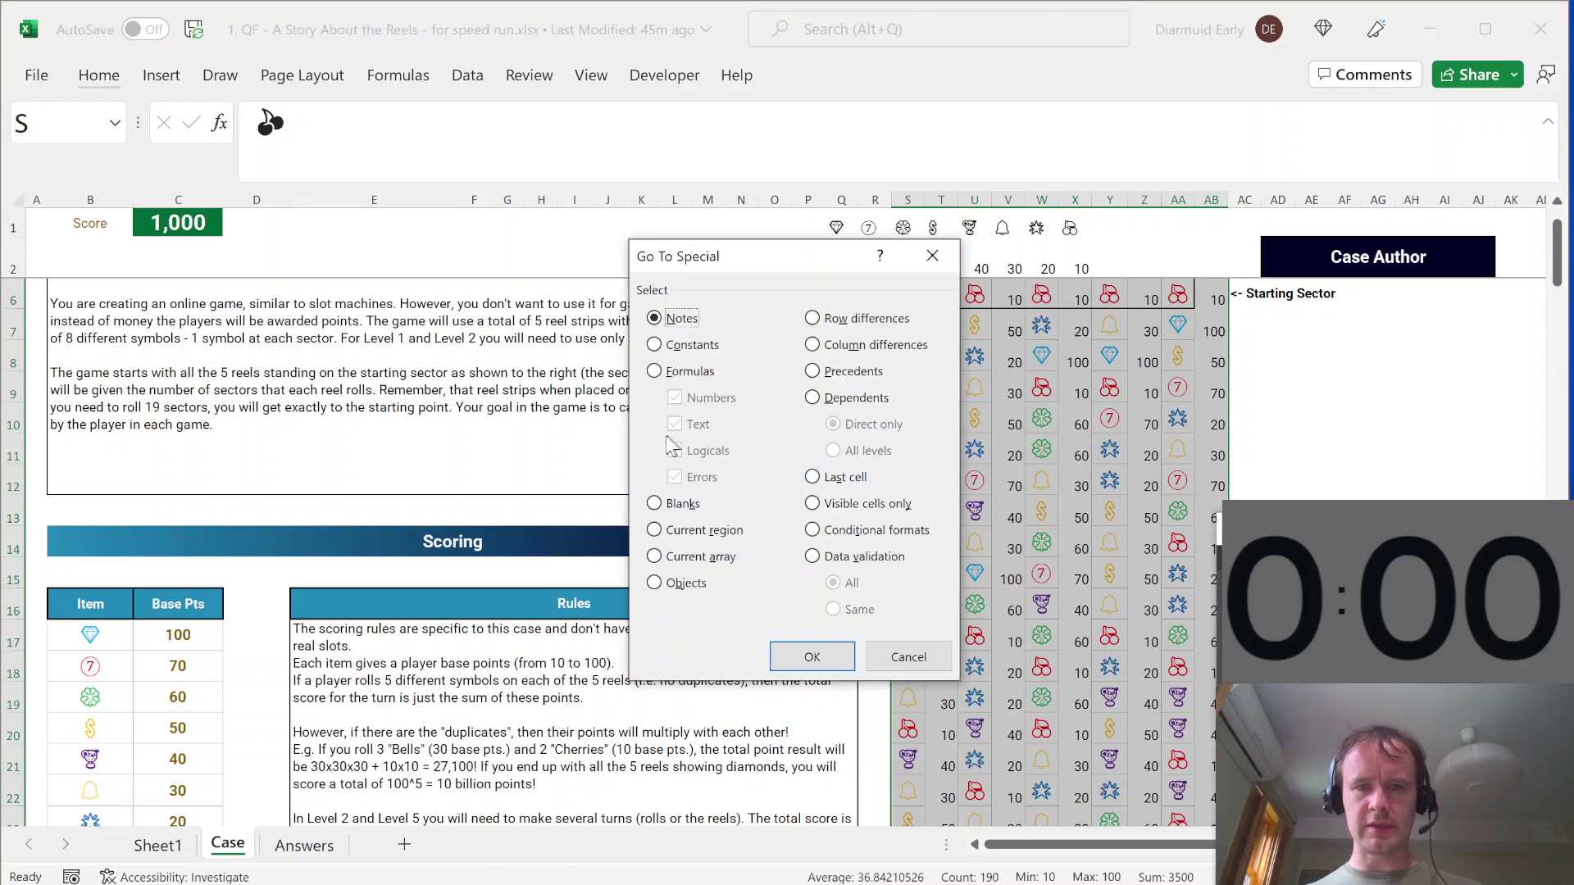
key(Return)
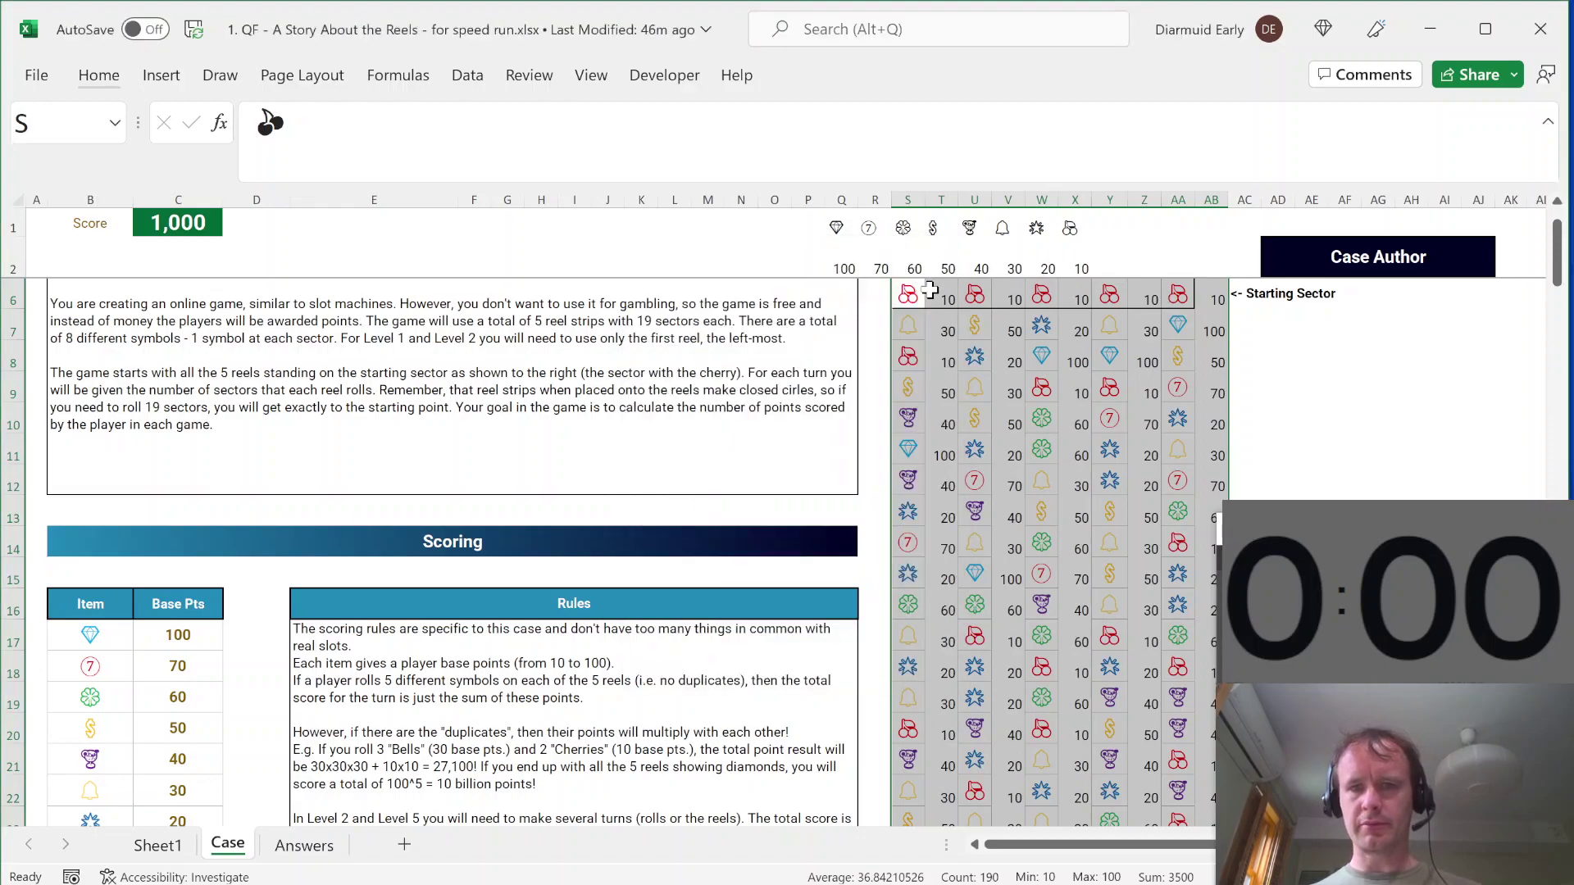
Step: Check that T6 holds the lookup =VLOOKUP(S6,G,2,0), leaving it unchanged
click(941, 292)
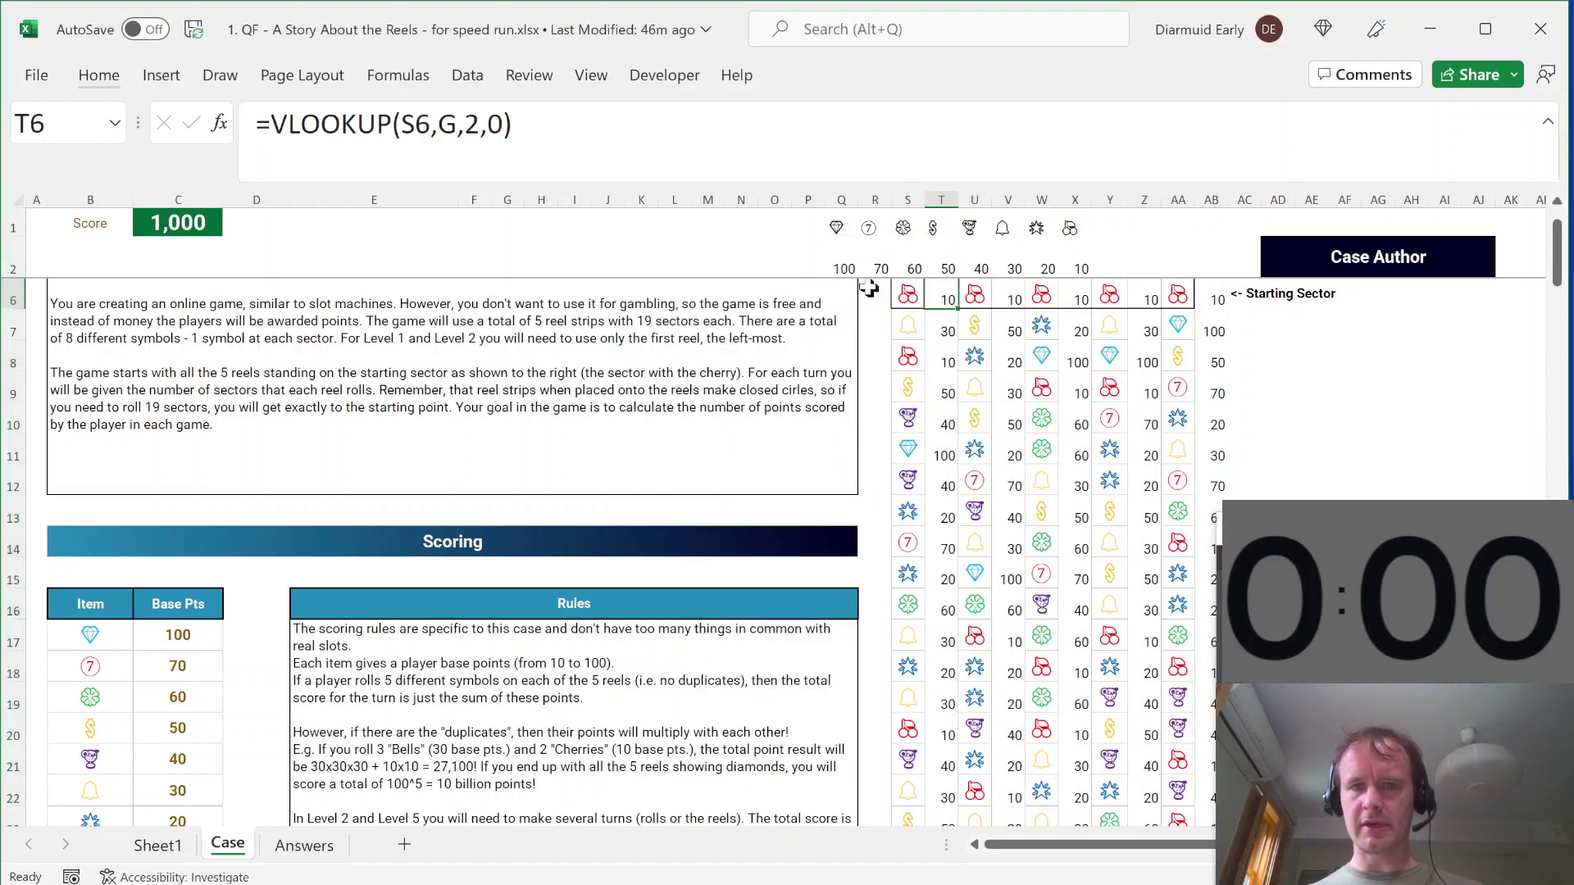
click(908, 294)
click(936, 297)
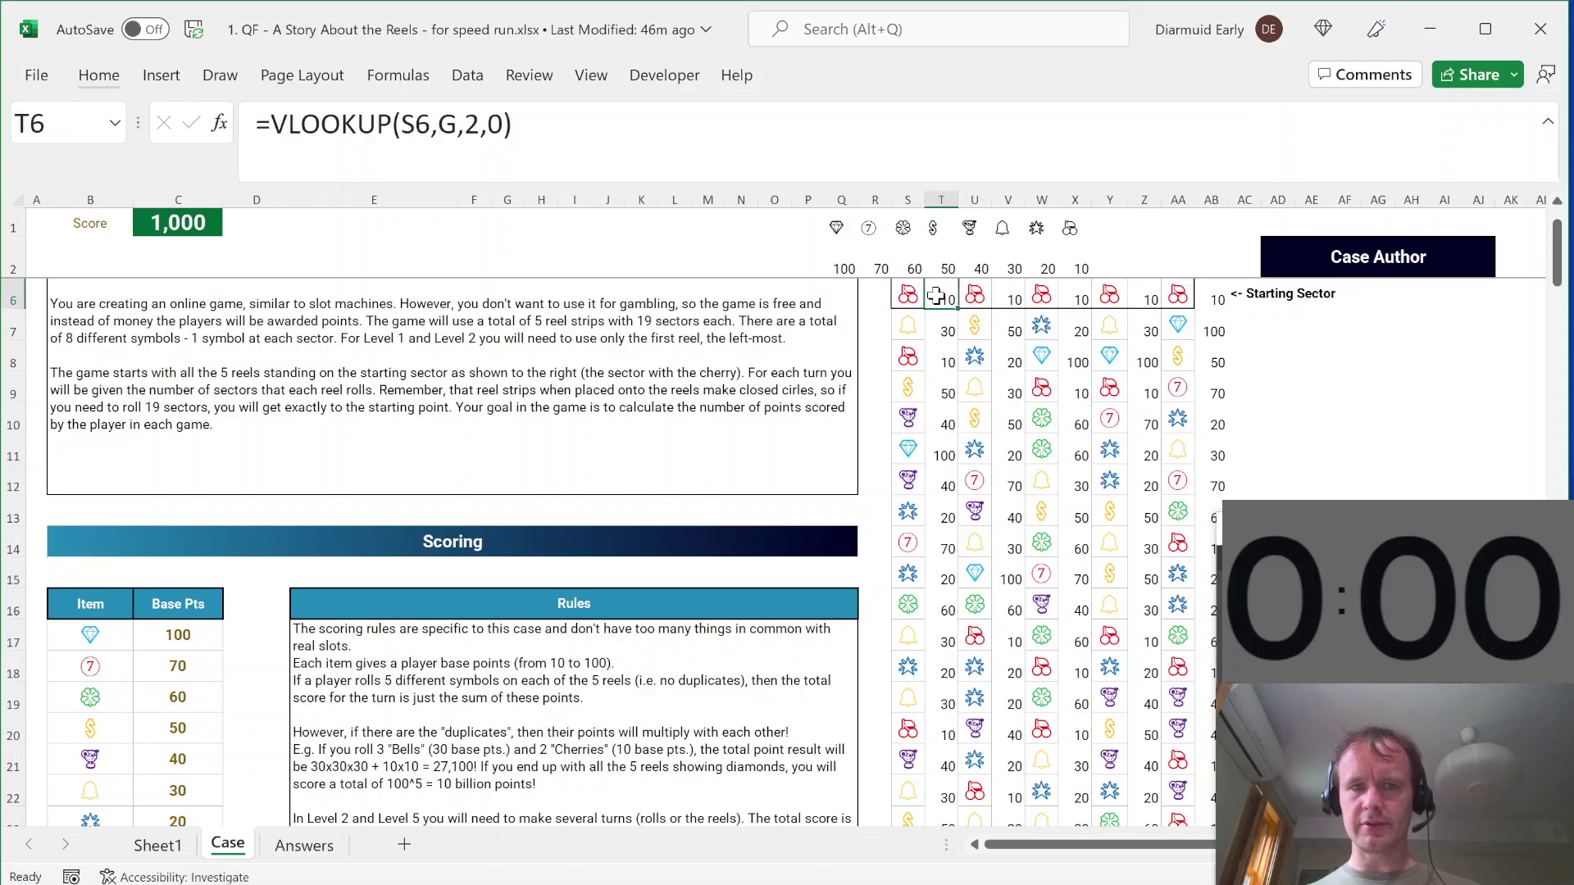
click(320, 117)
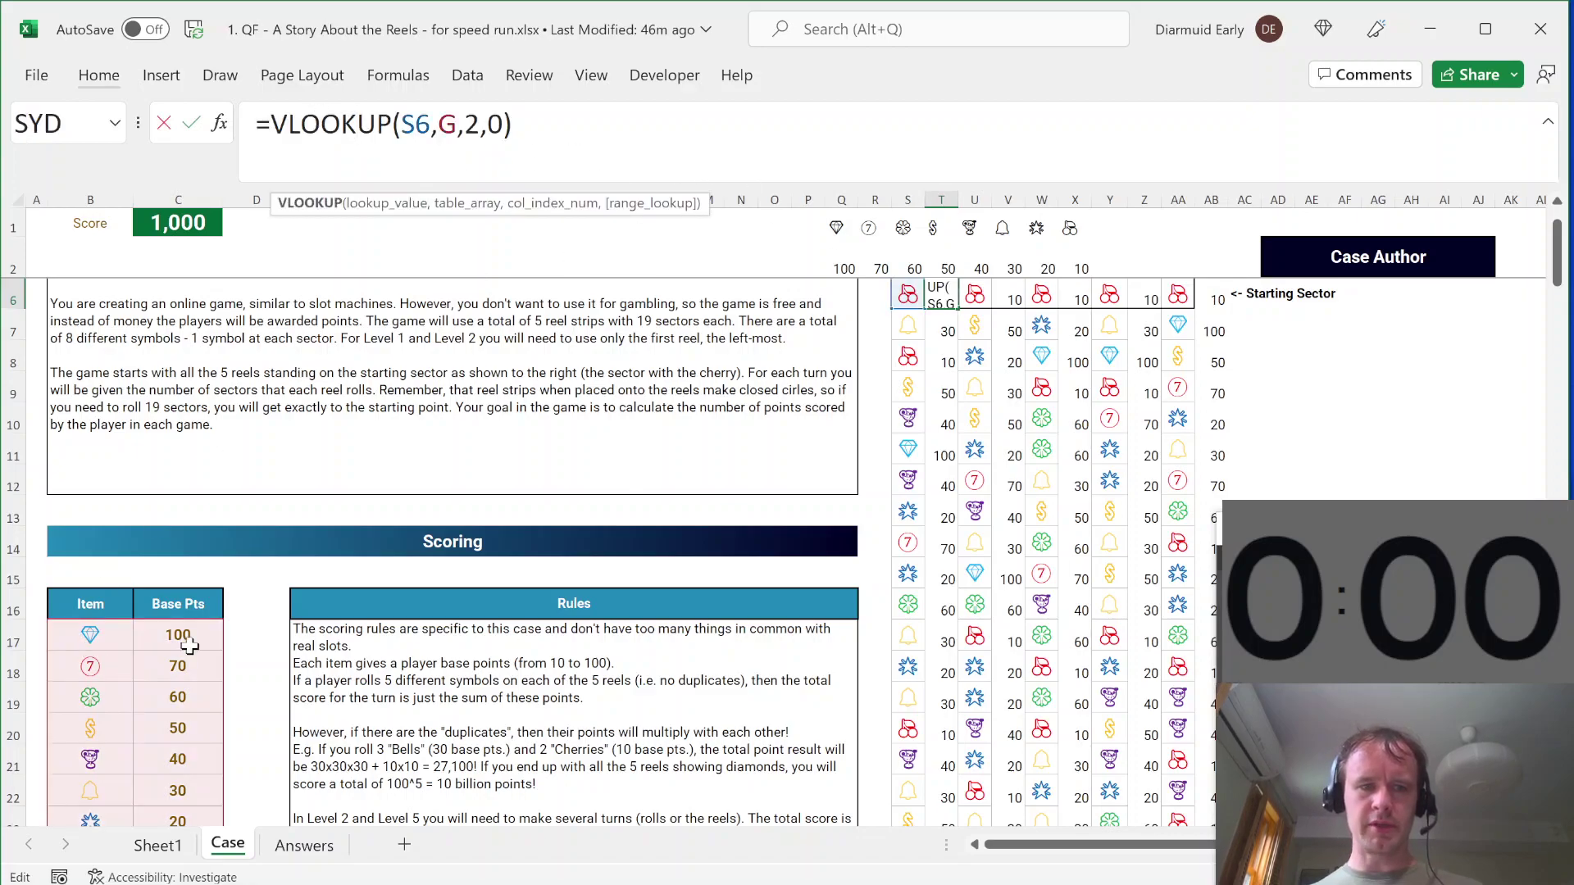
key(Escape)
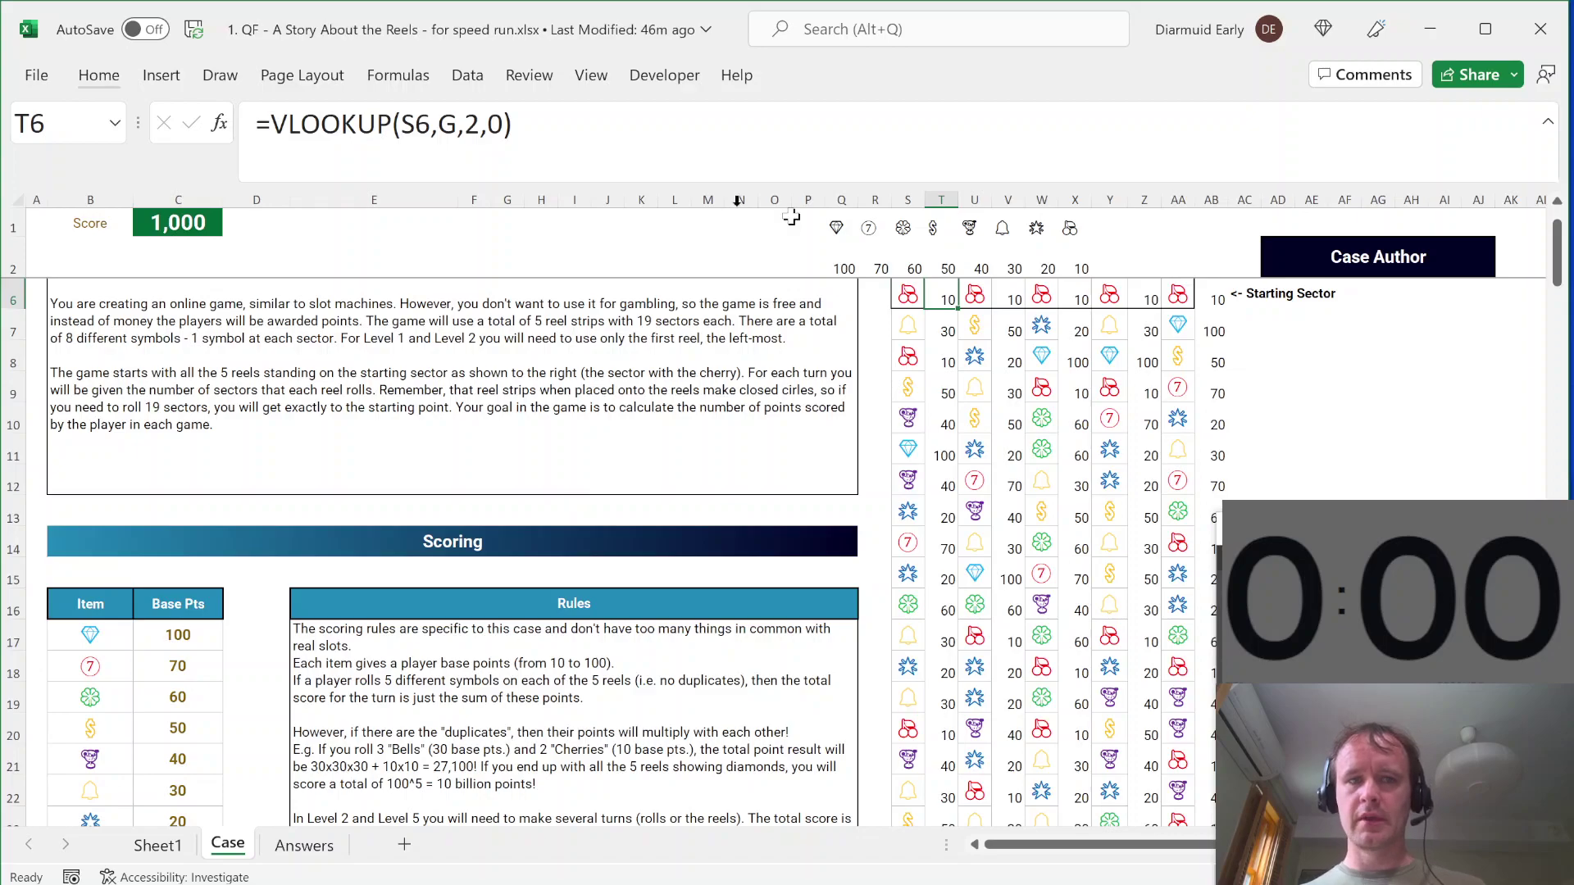
click(302, 121)
key(Escape)
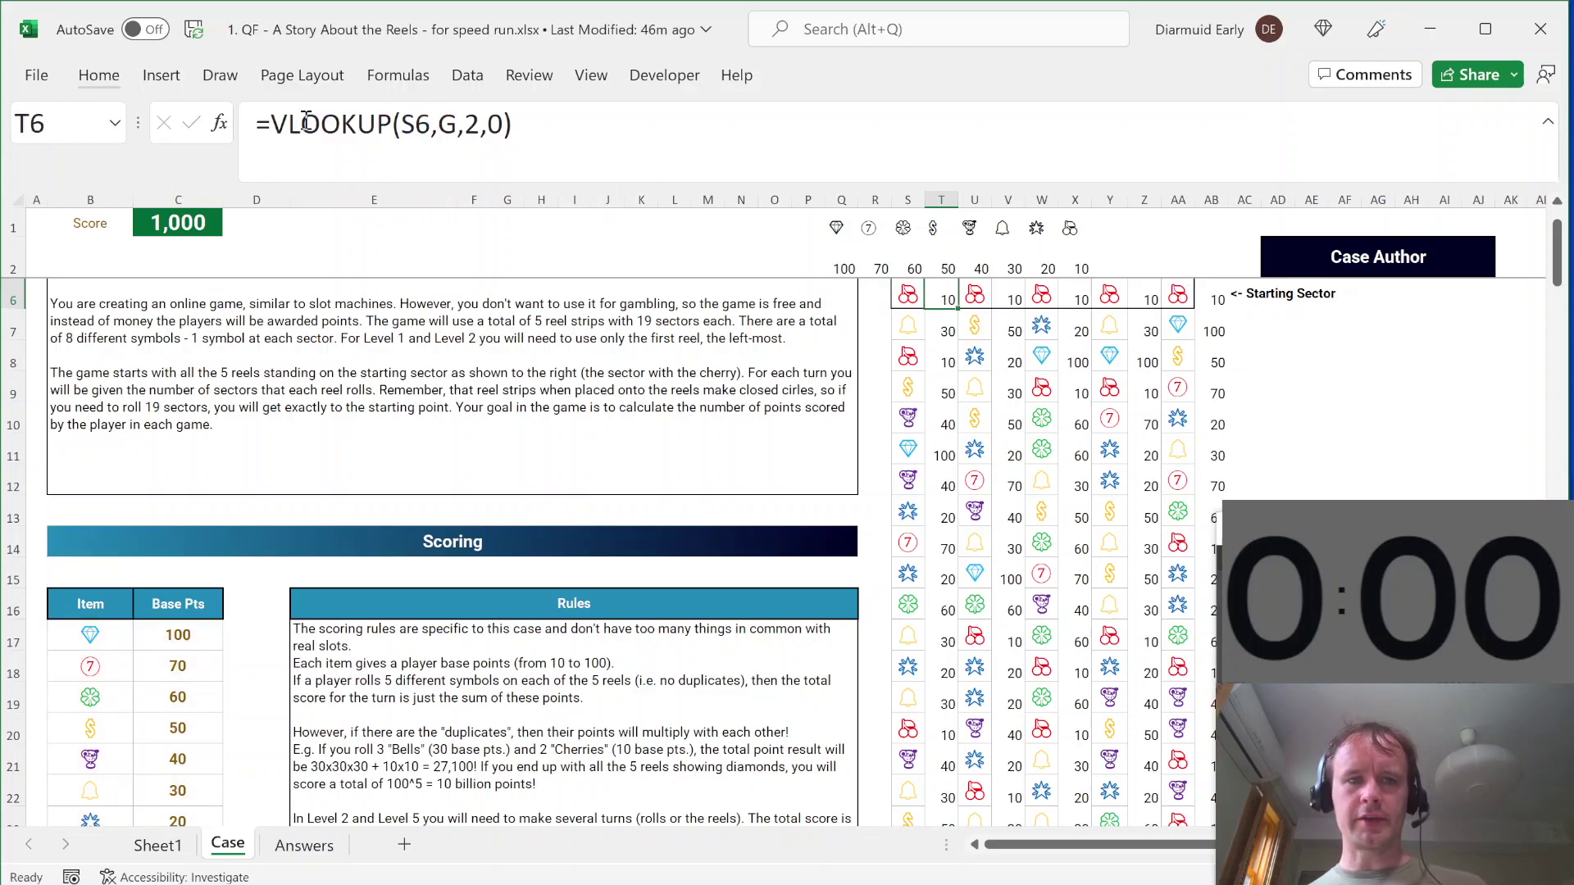
double_click(324, 123)
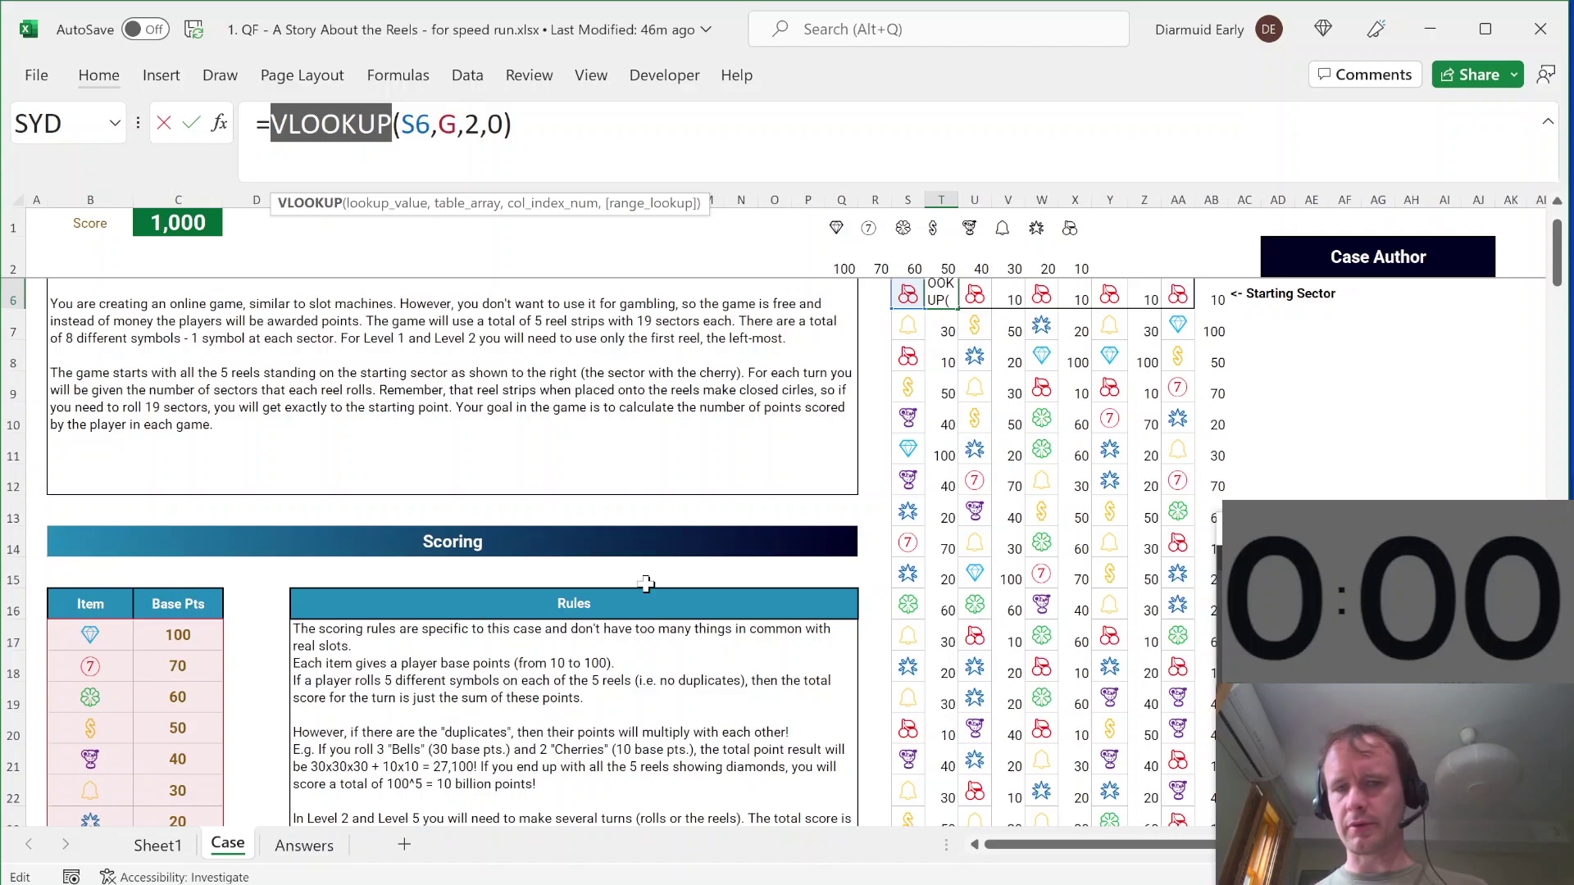
key(Escape)
key(Page_Down)
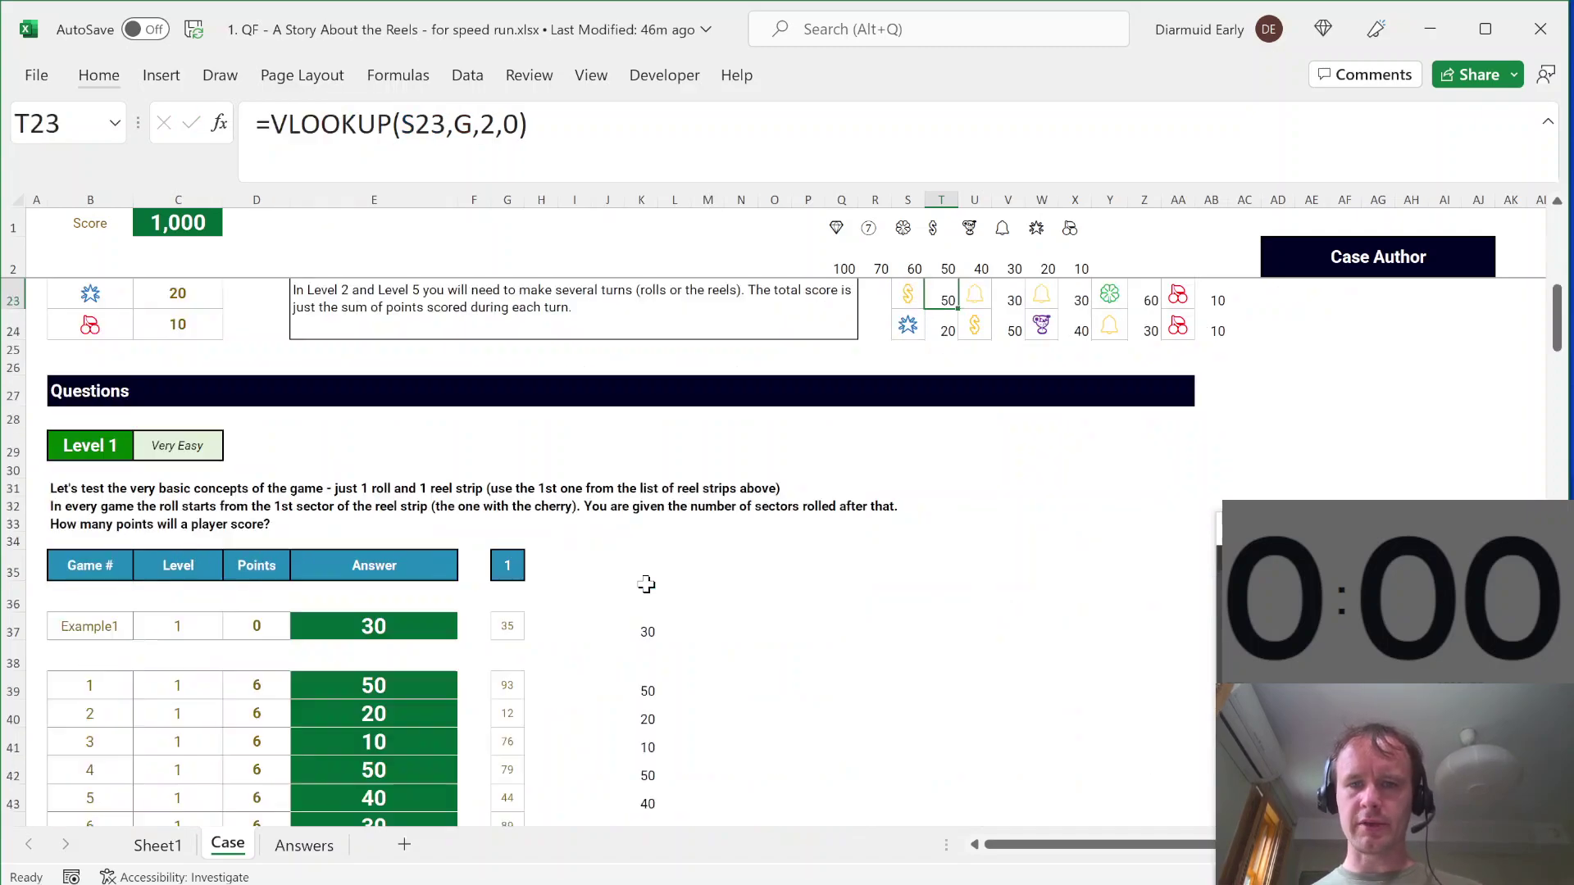
click(643, 643)
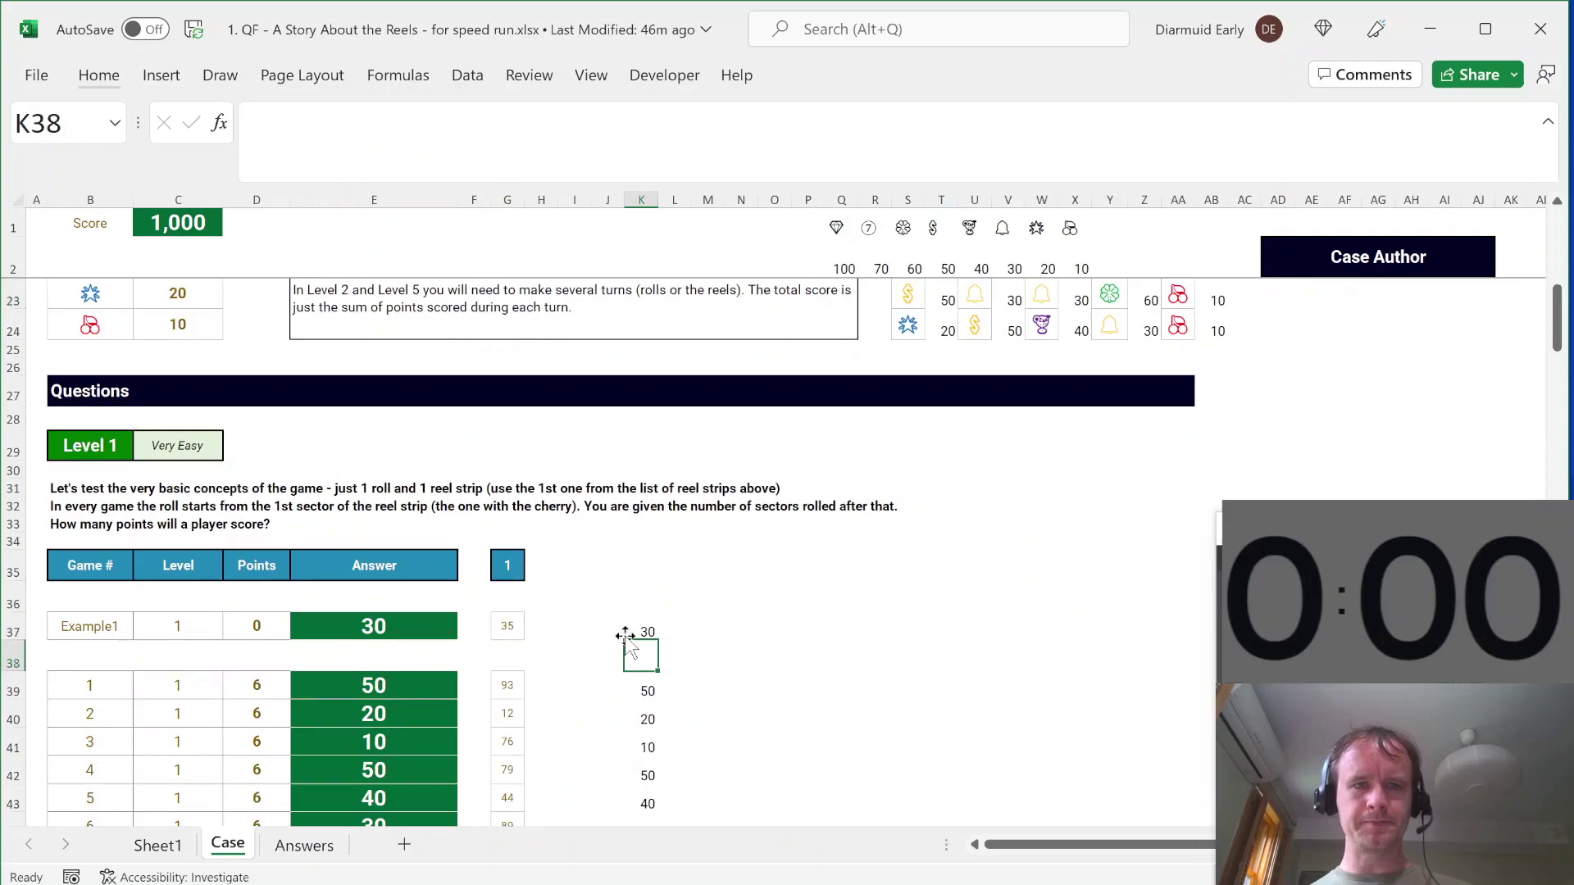
key(Up)
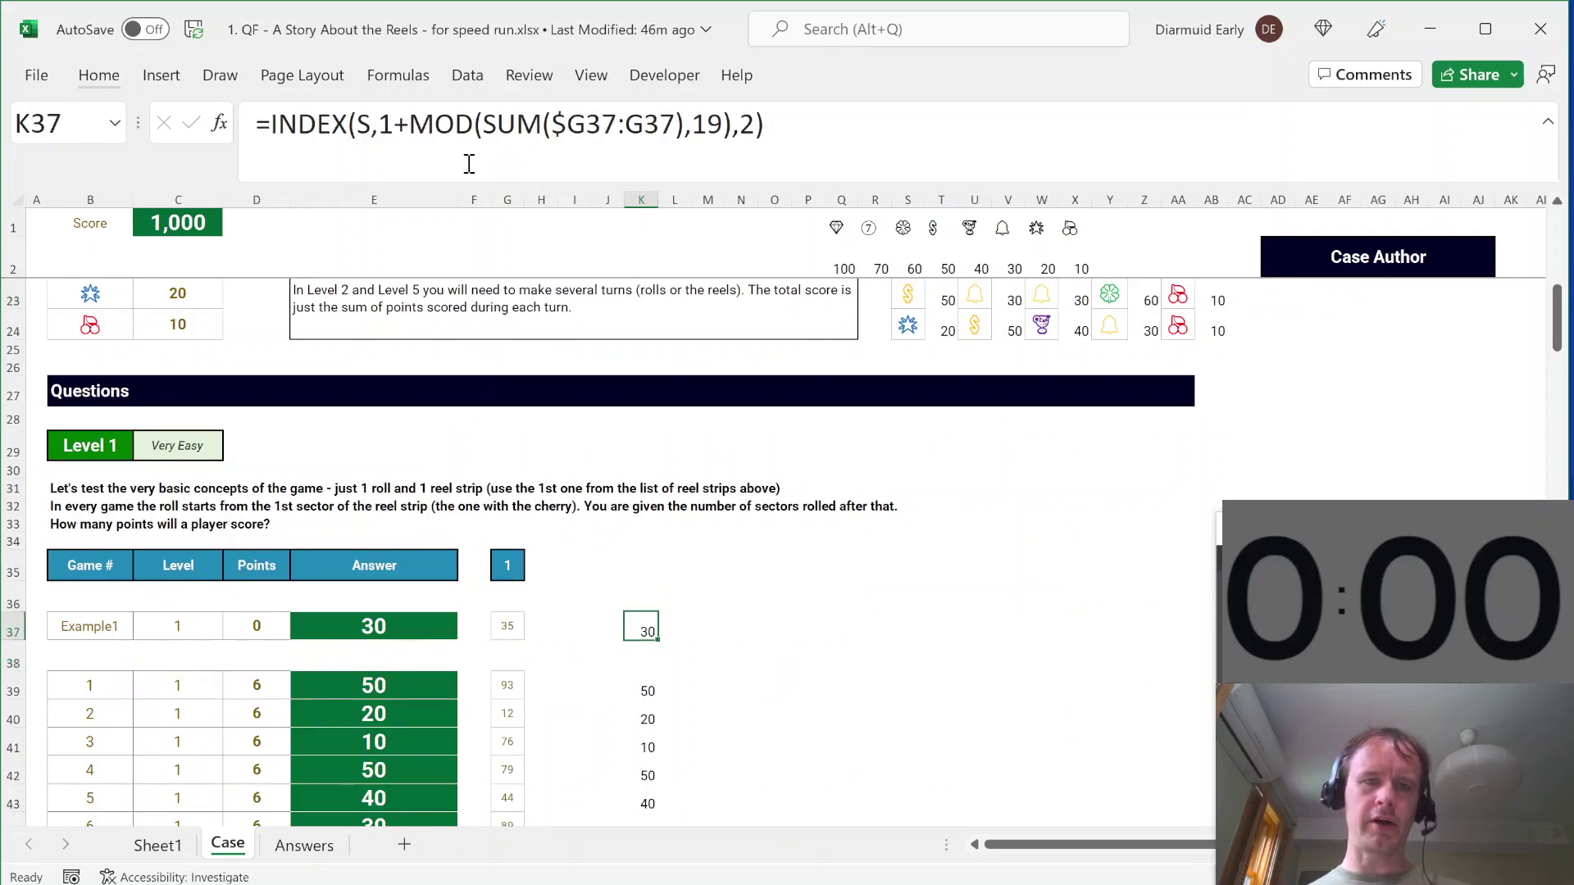
click(416, 137)
drag(410, 136, 502, 136)
key(Escape)
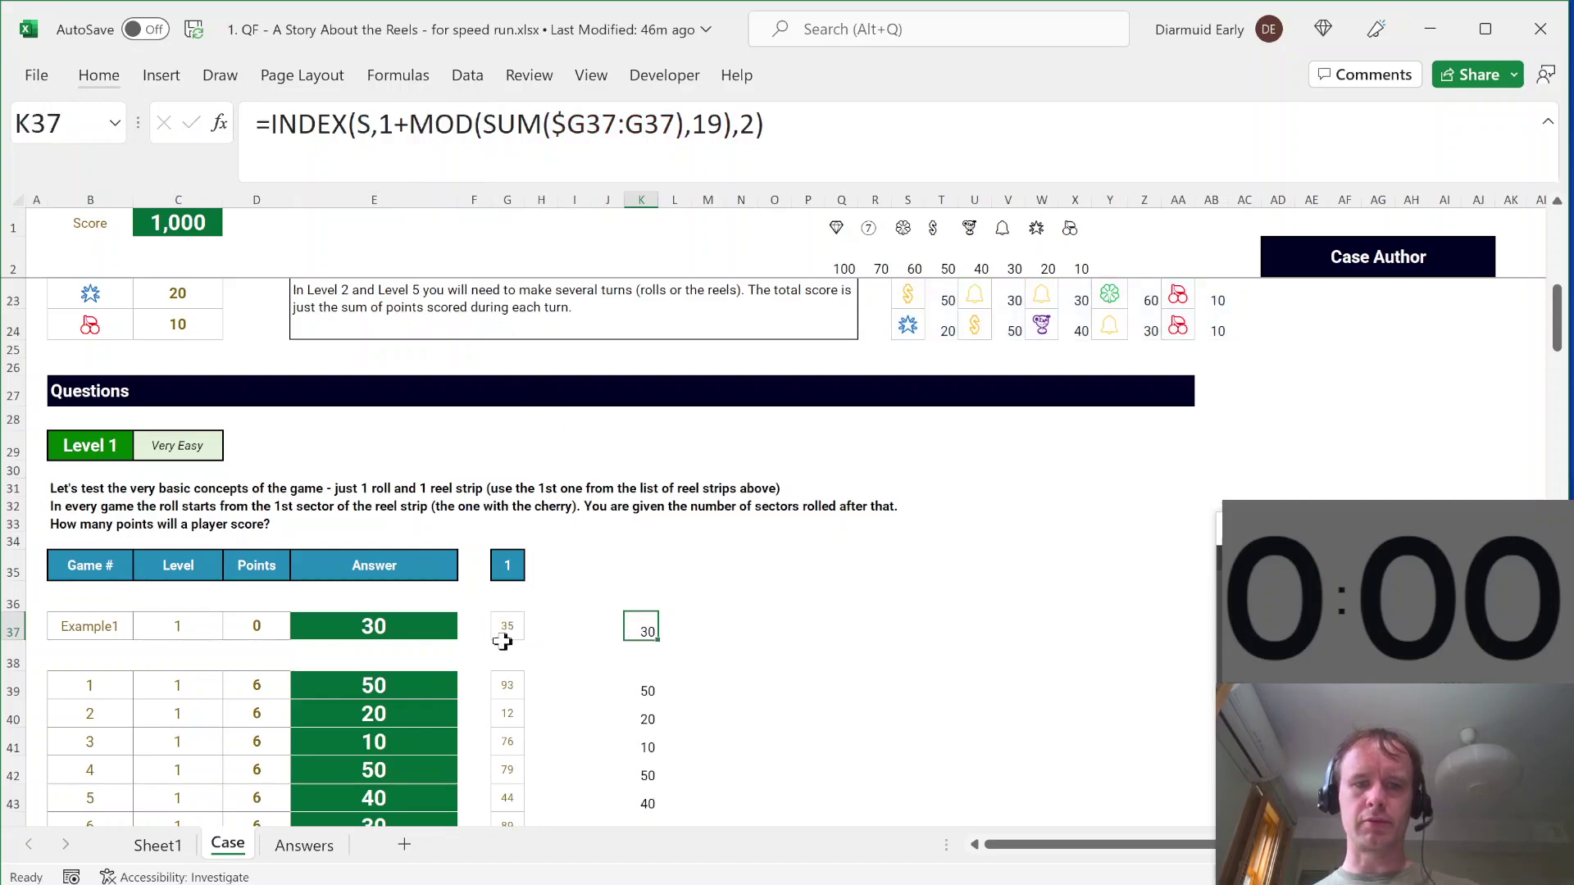
click(506, 630)
click(902, 329)
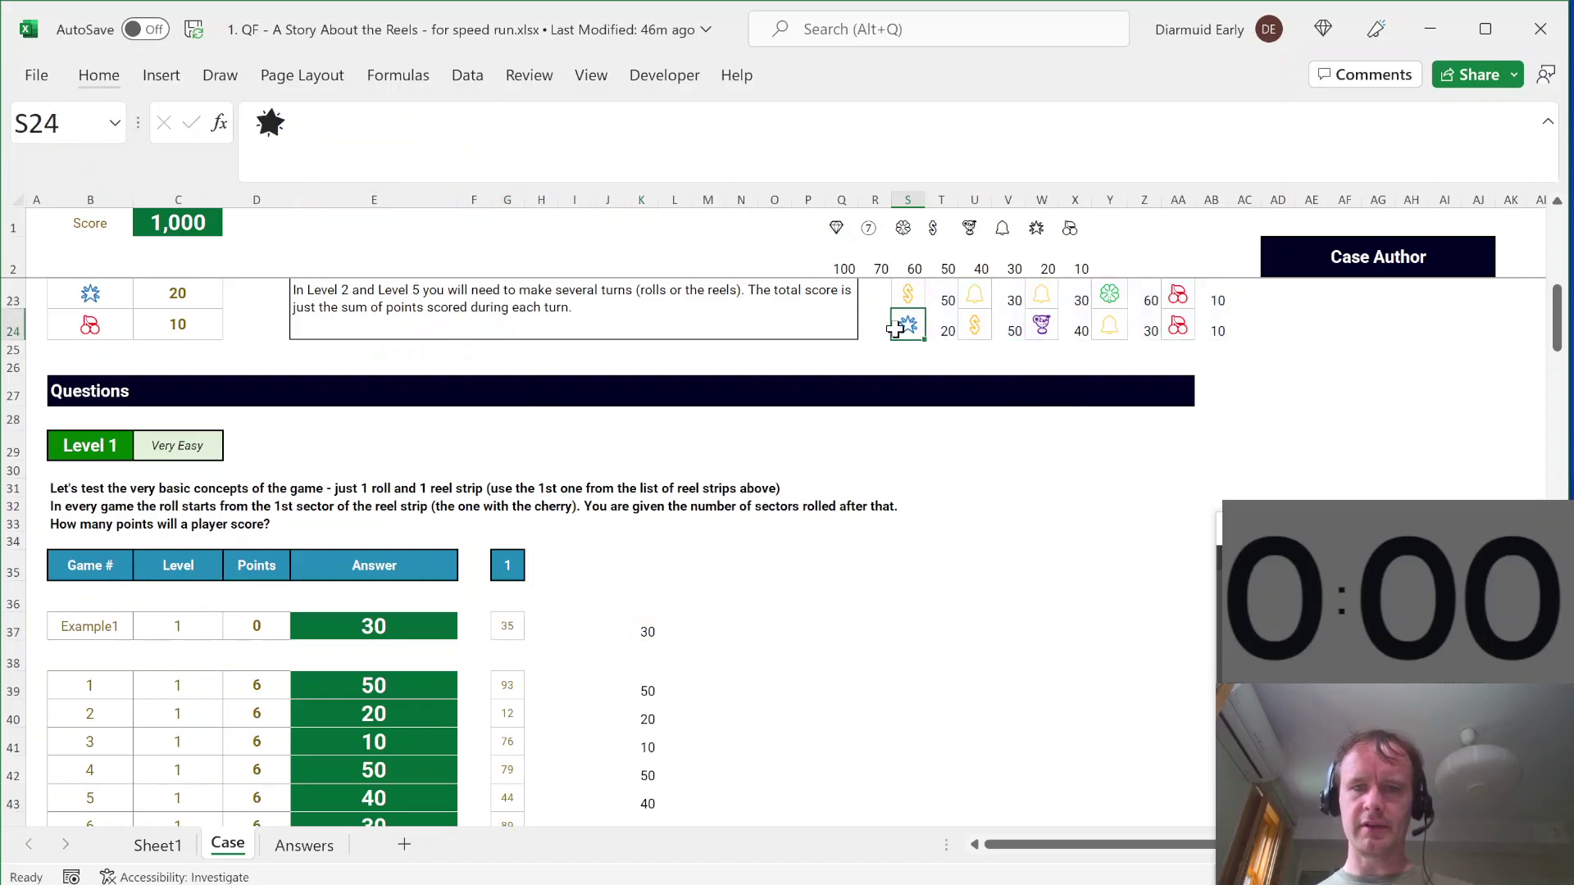
key(ctrl+Up)
click(896, 329)
key(Down)
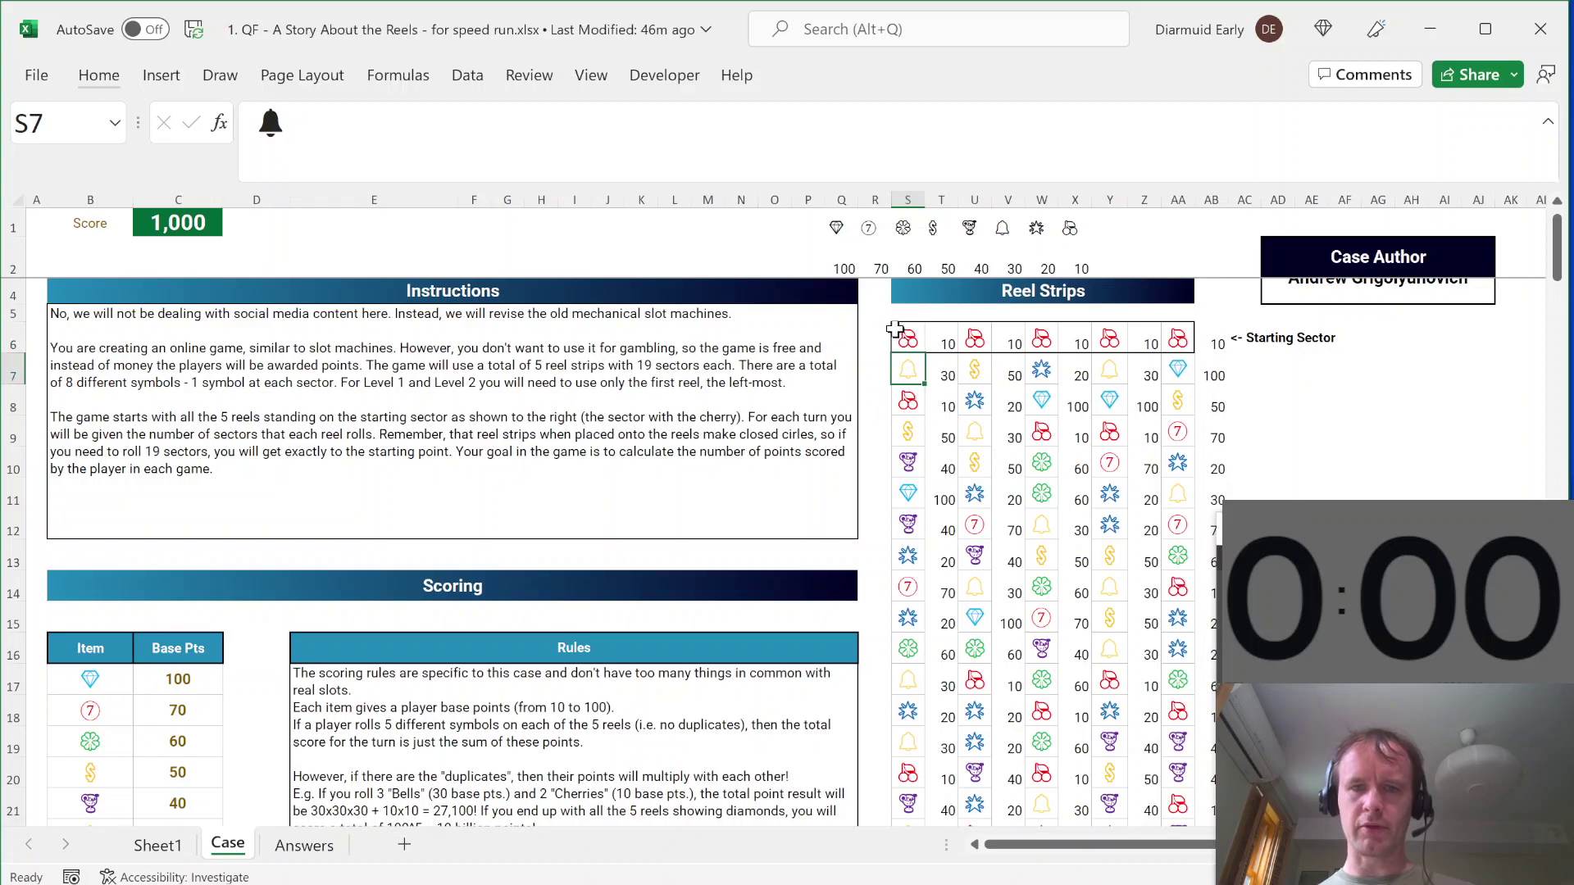
key(Down)
key(Down)
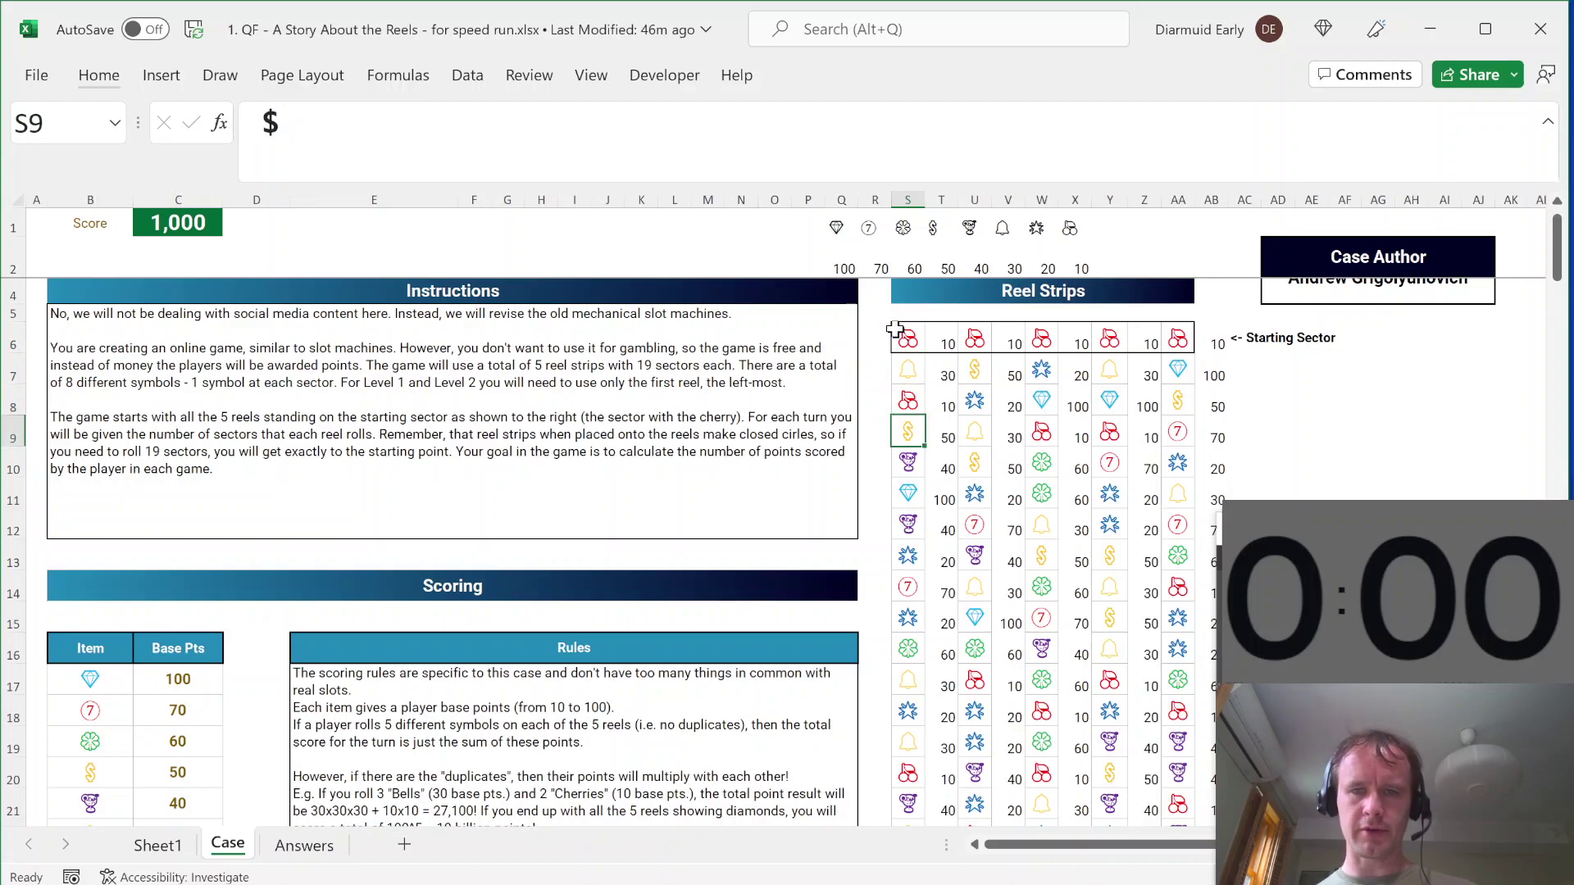
key(ctrl+Down)
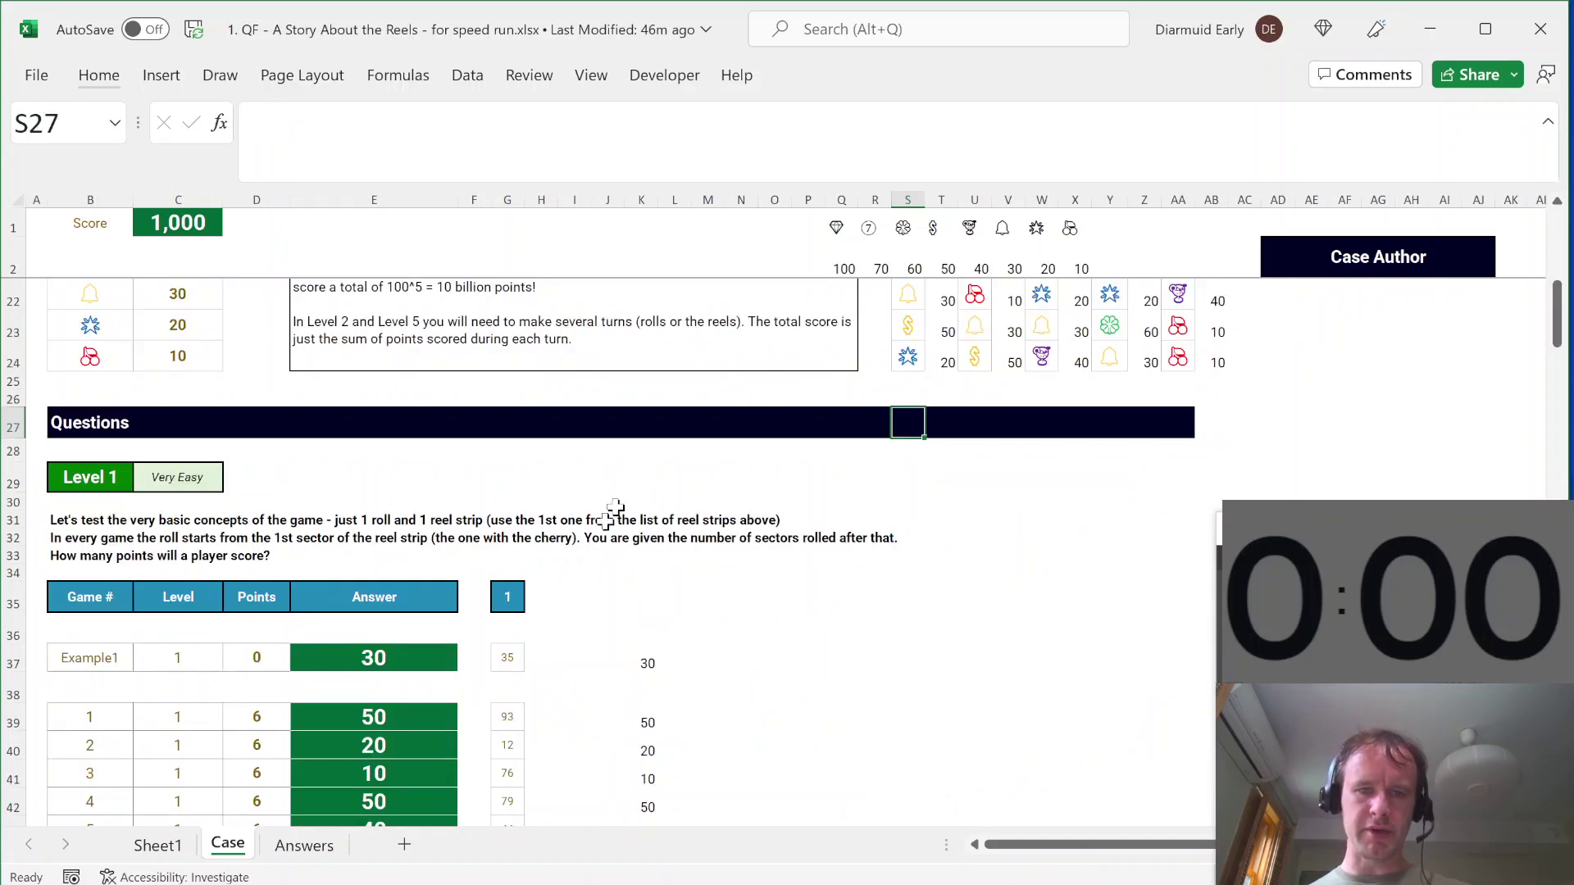
key(ctrl+Up)
key(ctrl+Down)
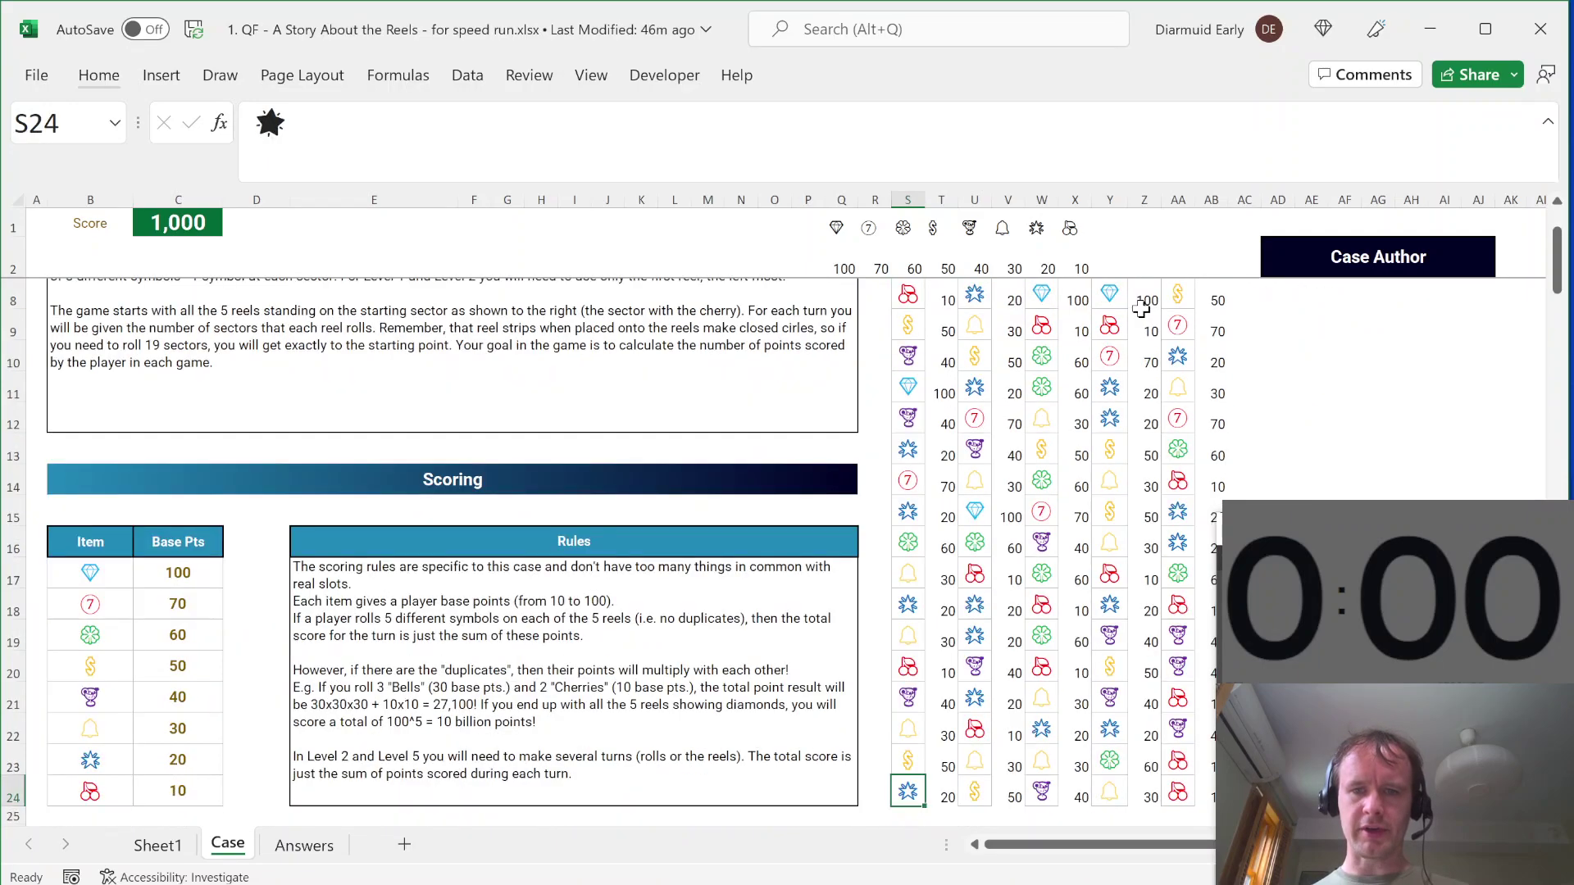
key(ctrl+Up)
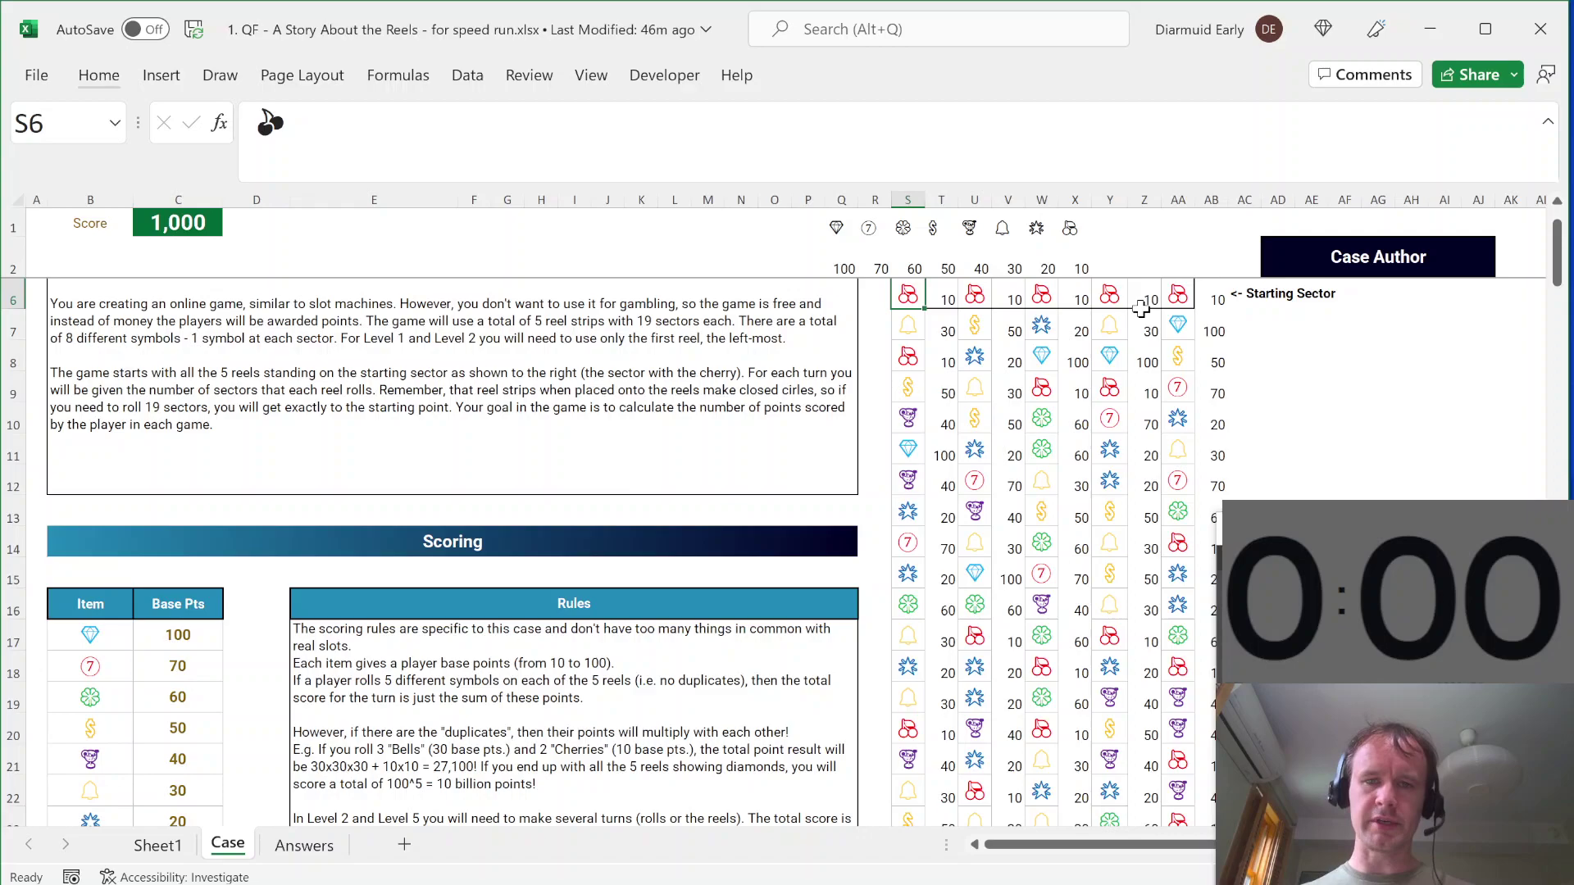
key(Down)
key(ctrl+Down)
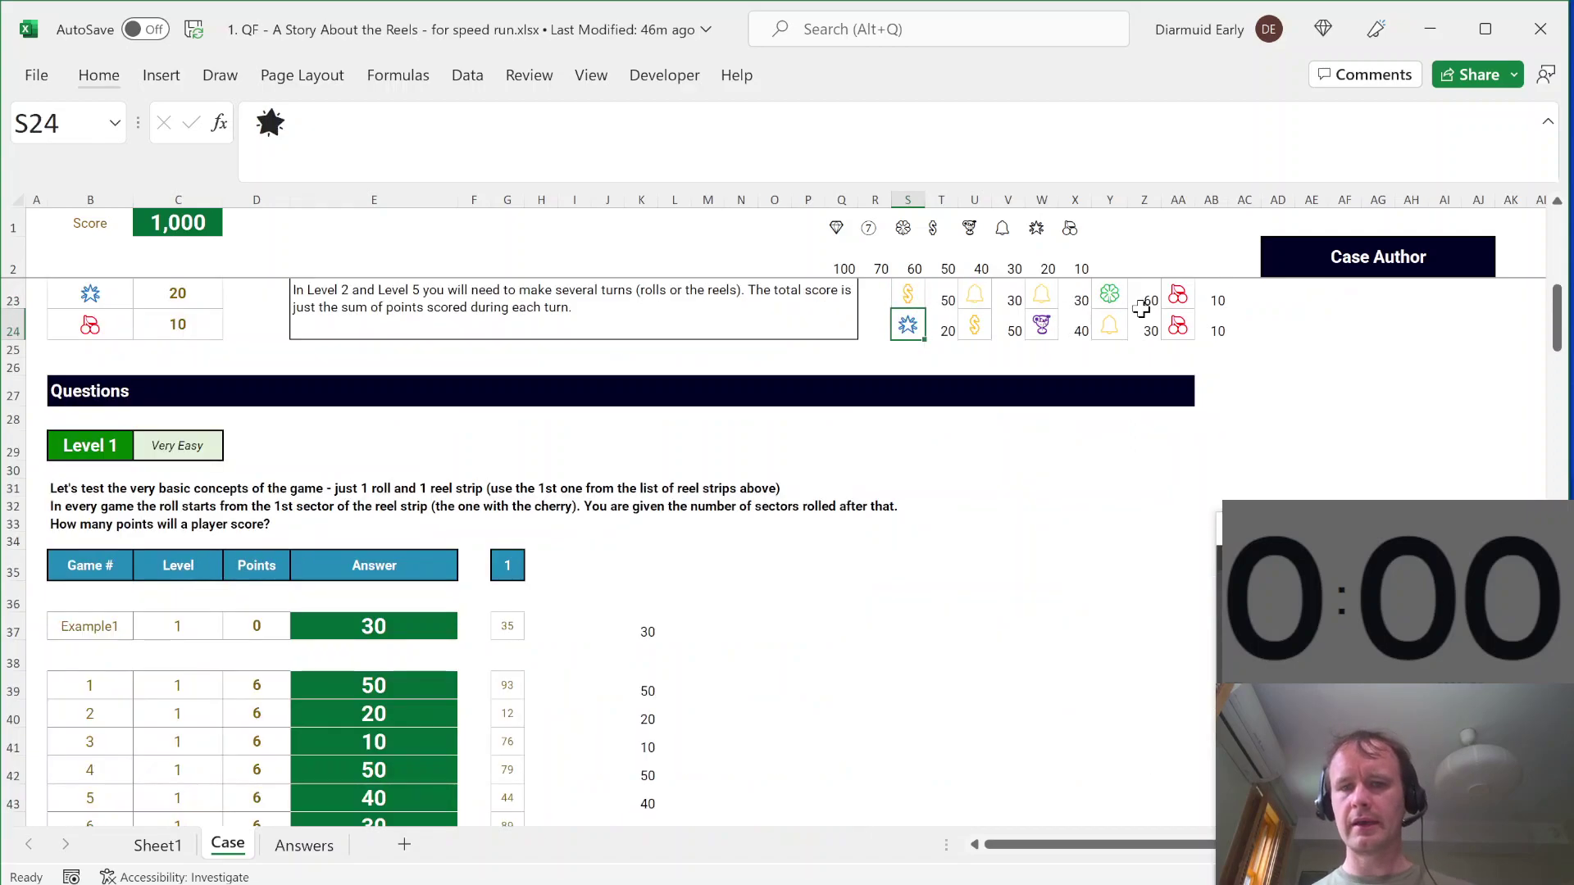
click(639, 633)
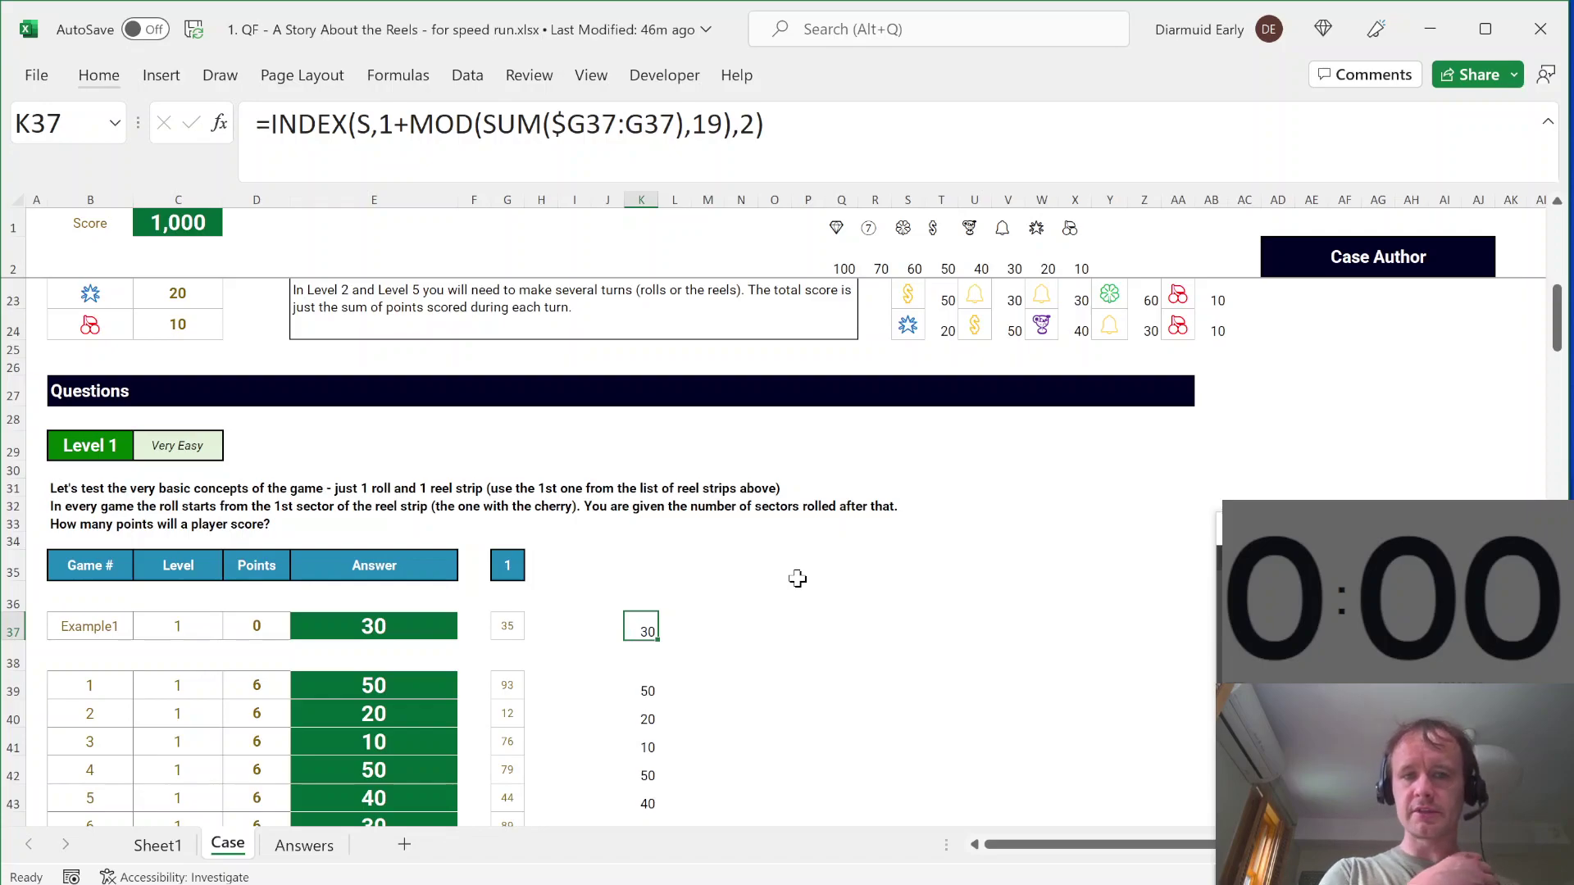
Step: Enter a trial calculation =MOD(7*19+6,19) in O37 beside the answer
key(Right)
key(Right)
key(Right)
key(Right)
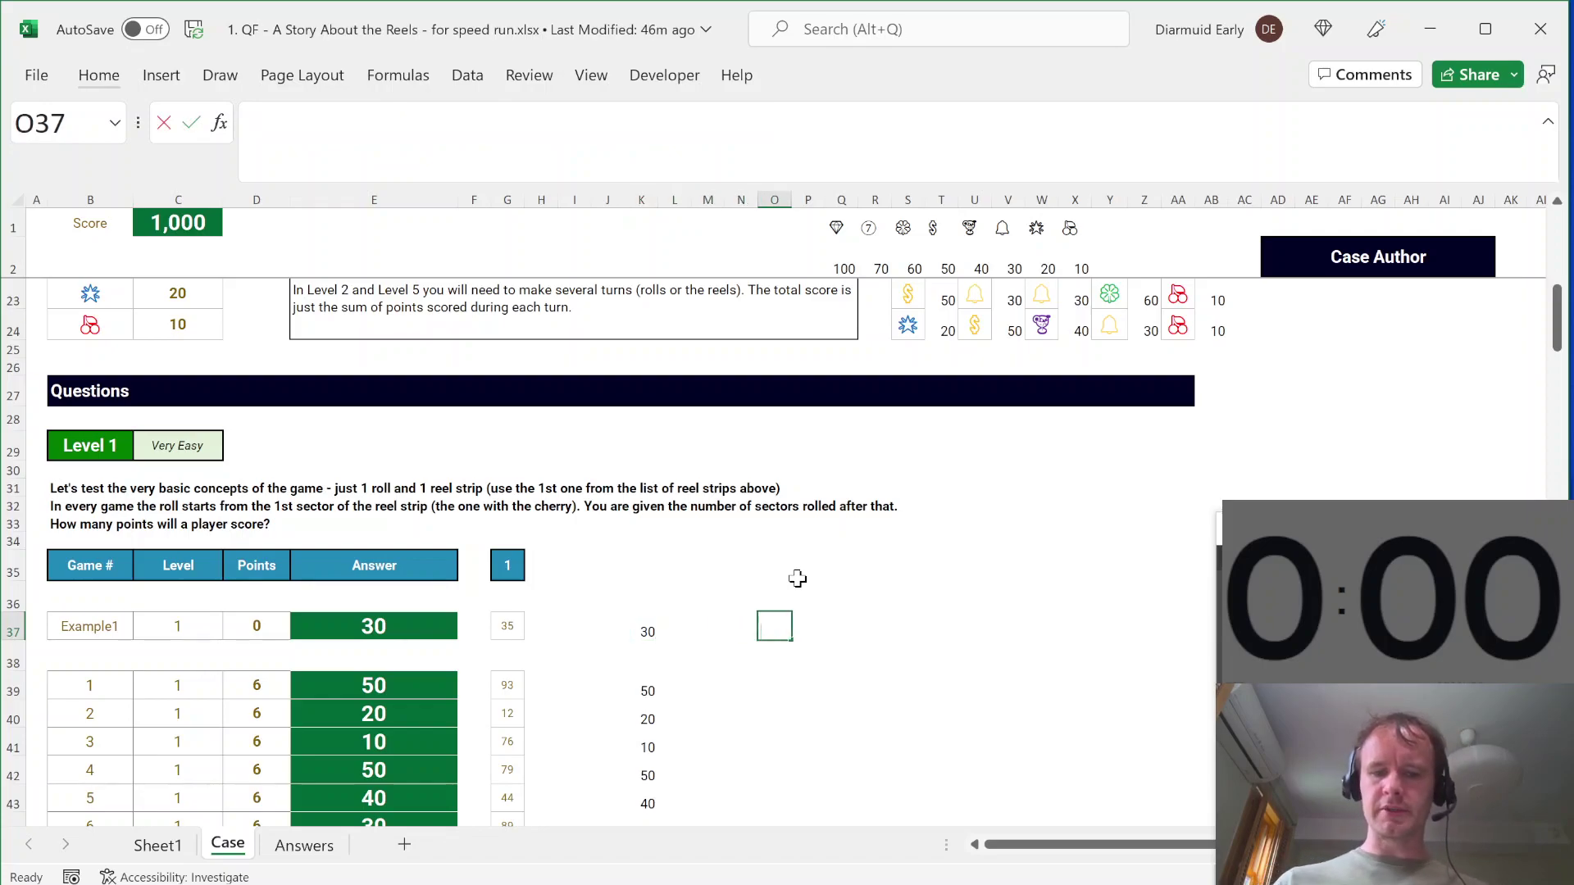
text(=mod)
key(Tab)
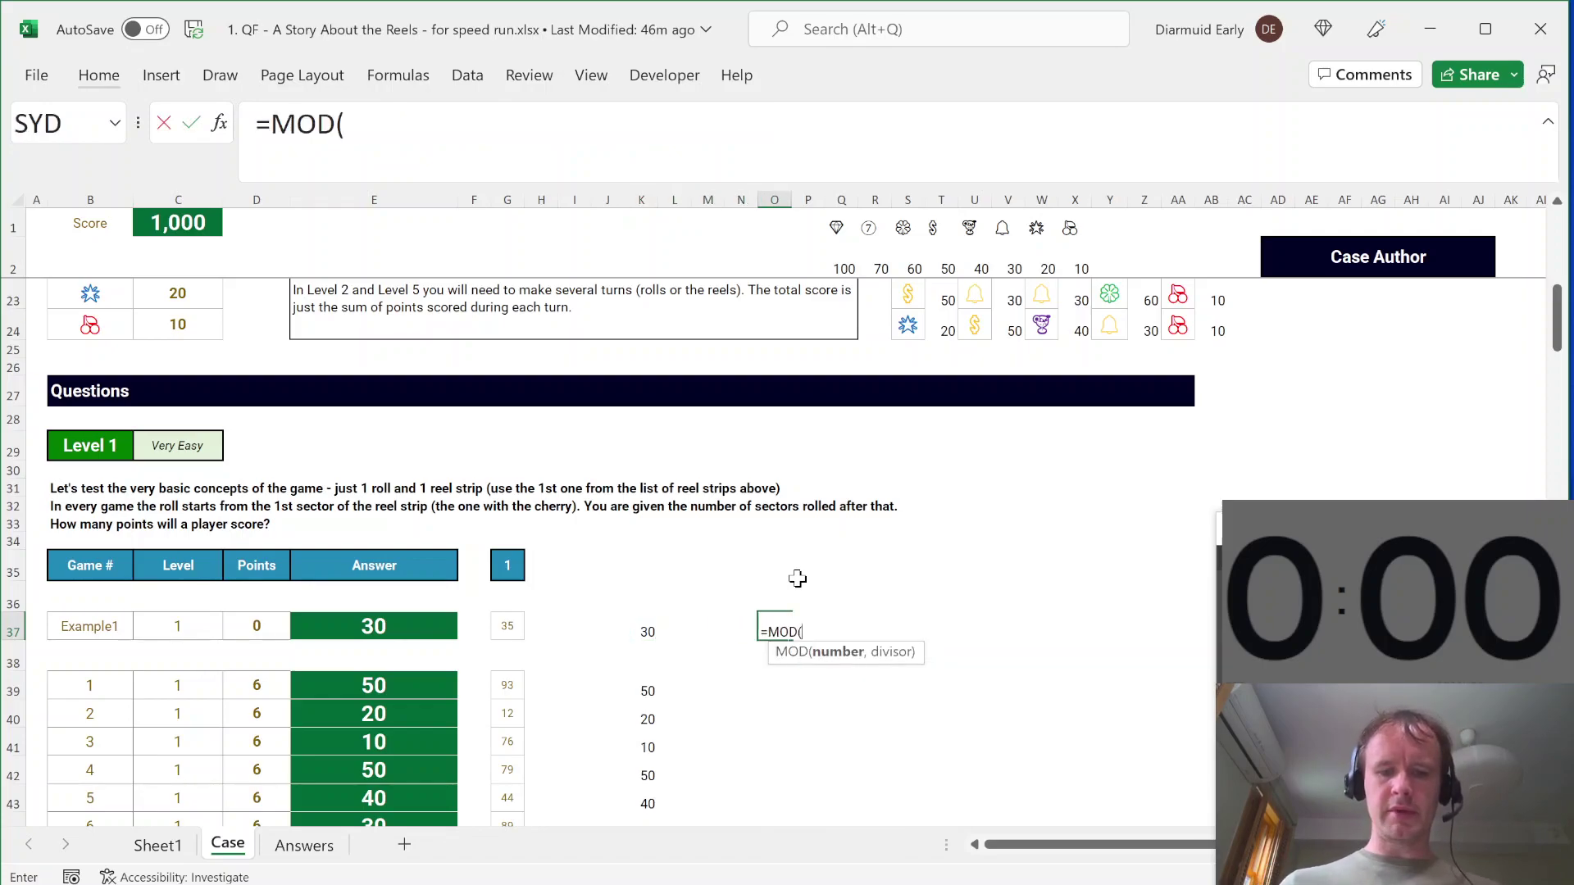
text(7*19,)
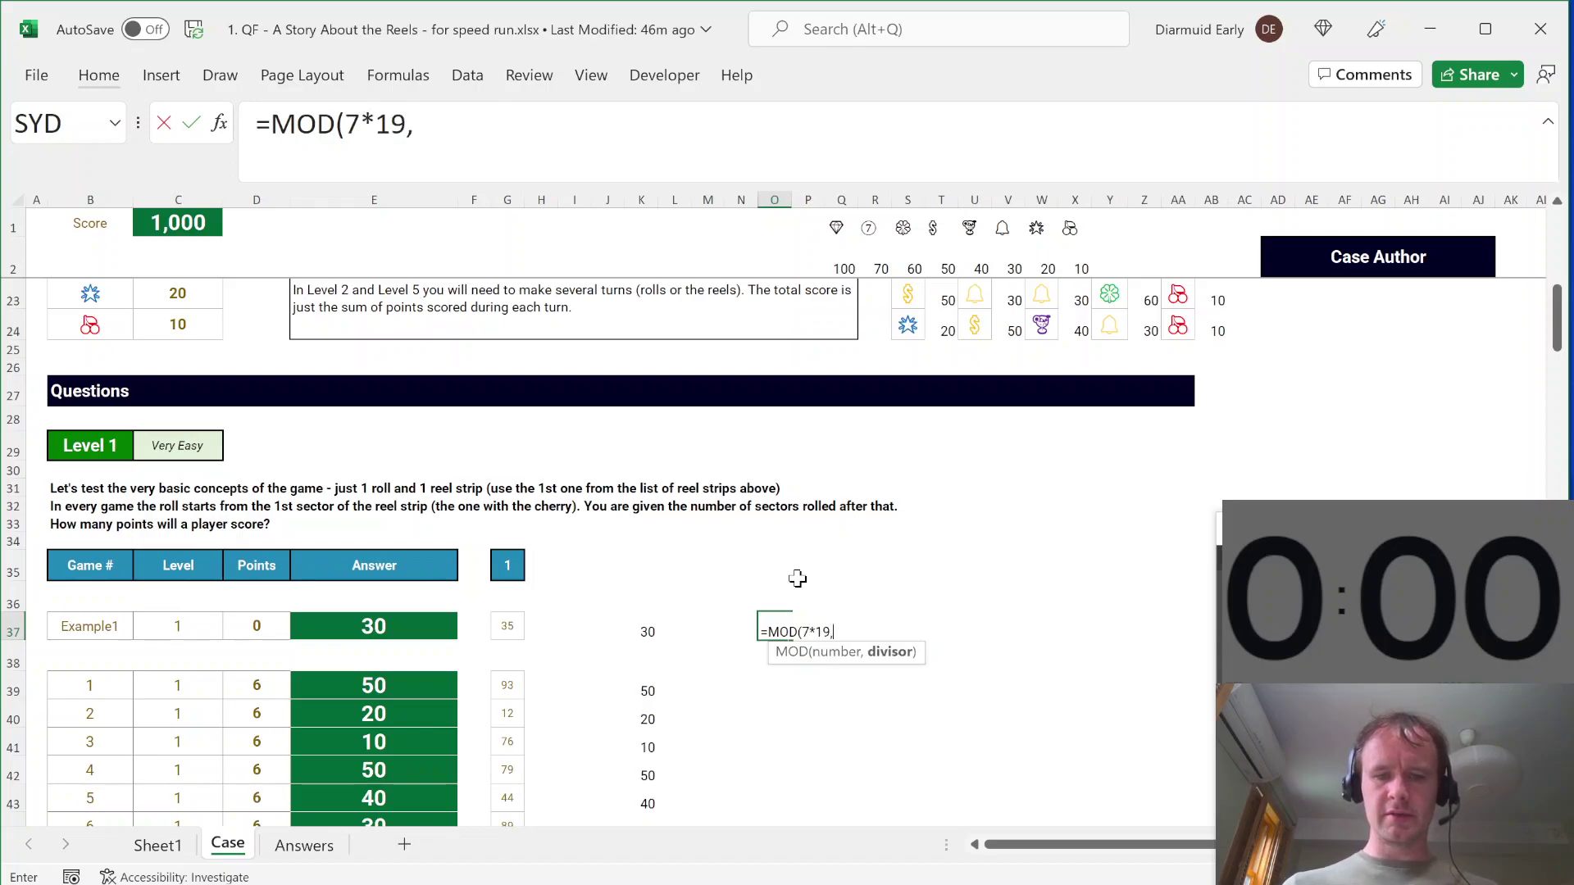
key(BackSpace)
text(+6,19)
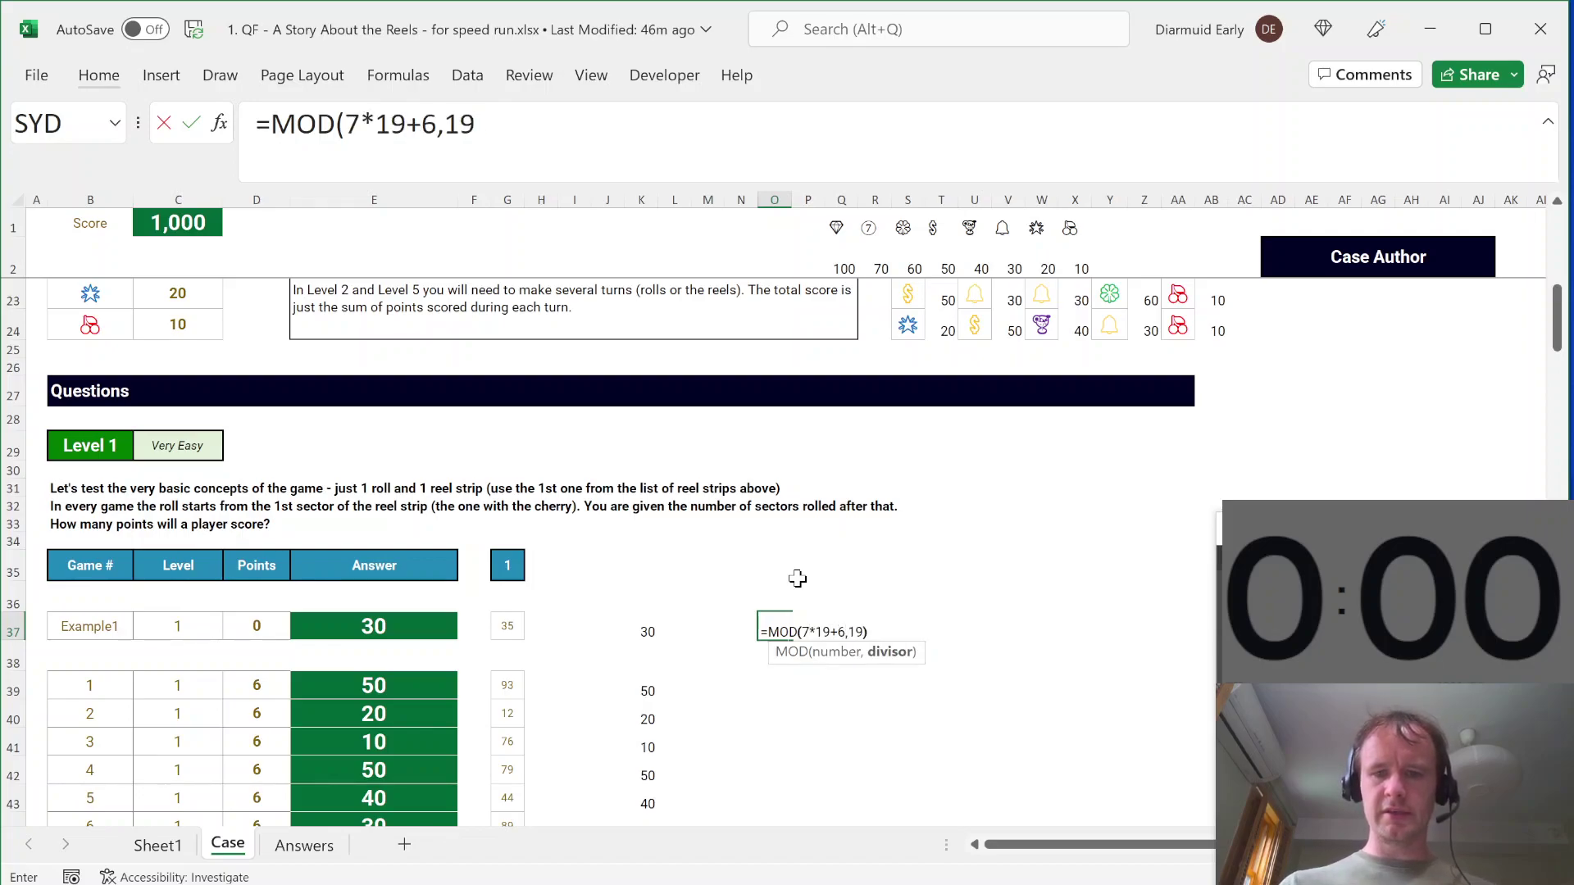
text())
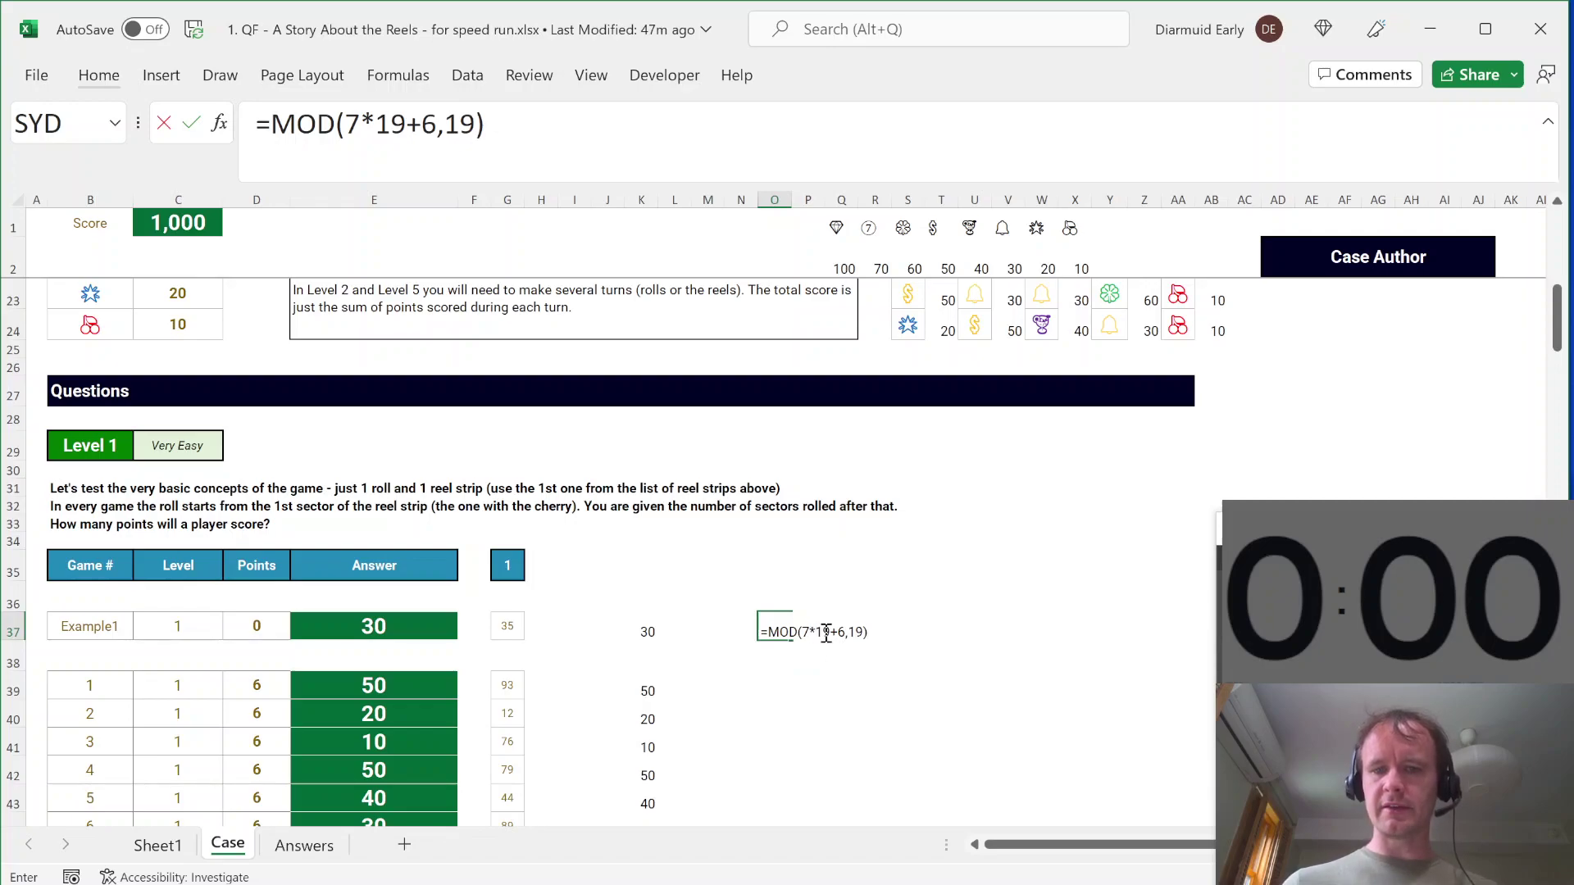
key(Return)
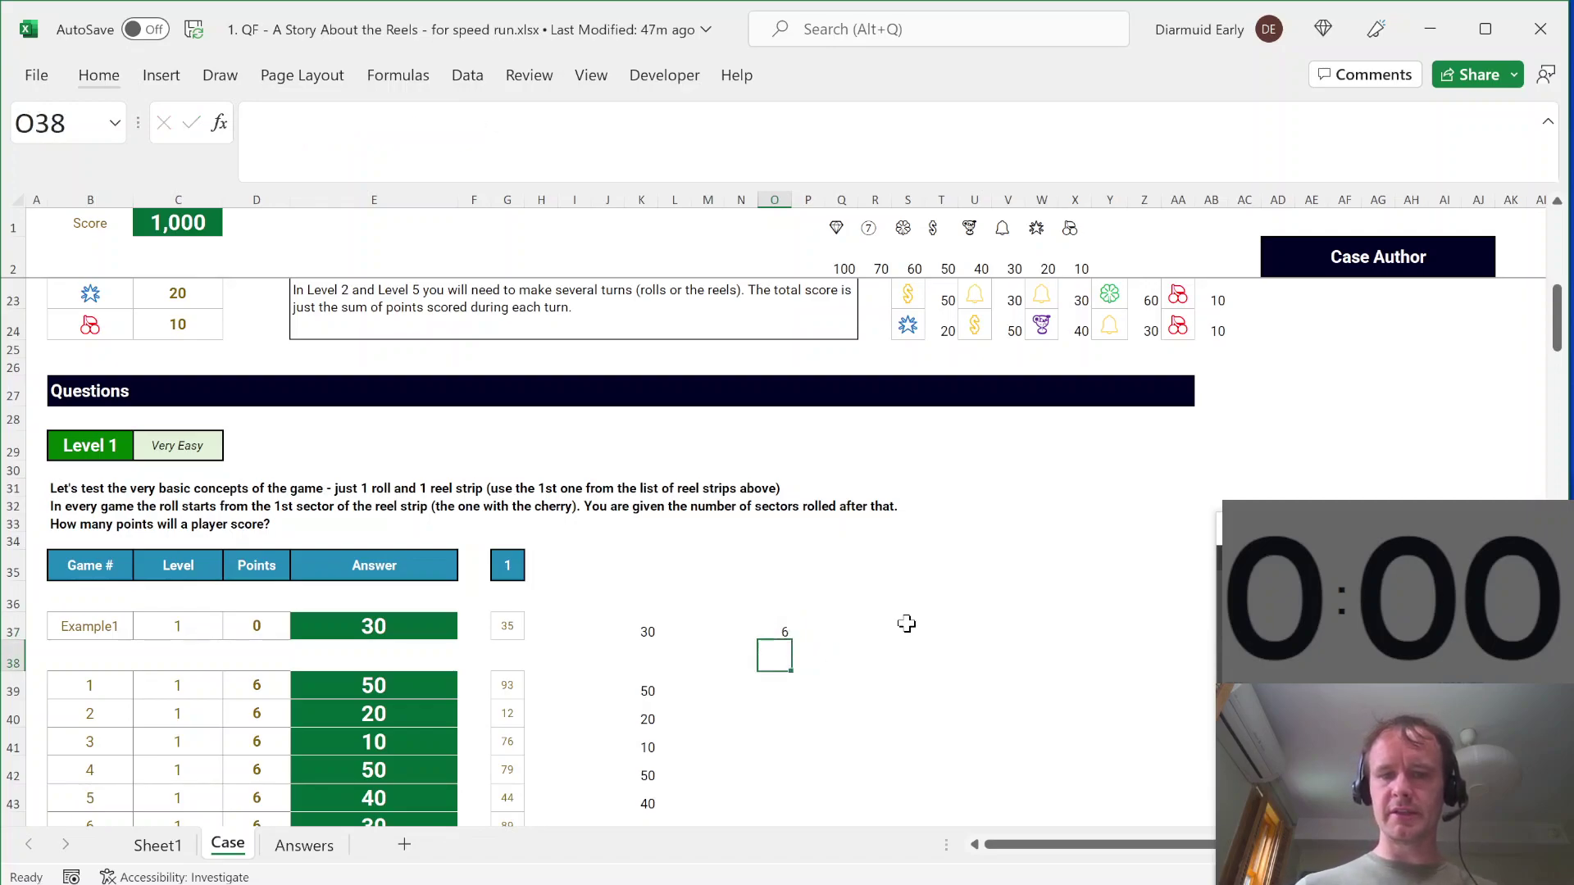
Step: Clear the trial formula from O37 and return to K37's result of 30
key(Up)
key(Delete)
key(Left)
key(Left)
key(Left)
key(Left)
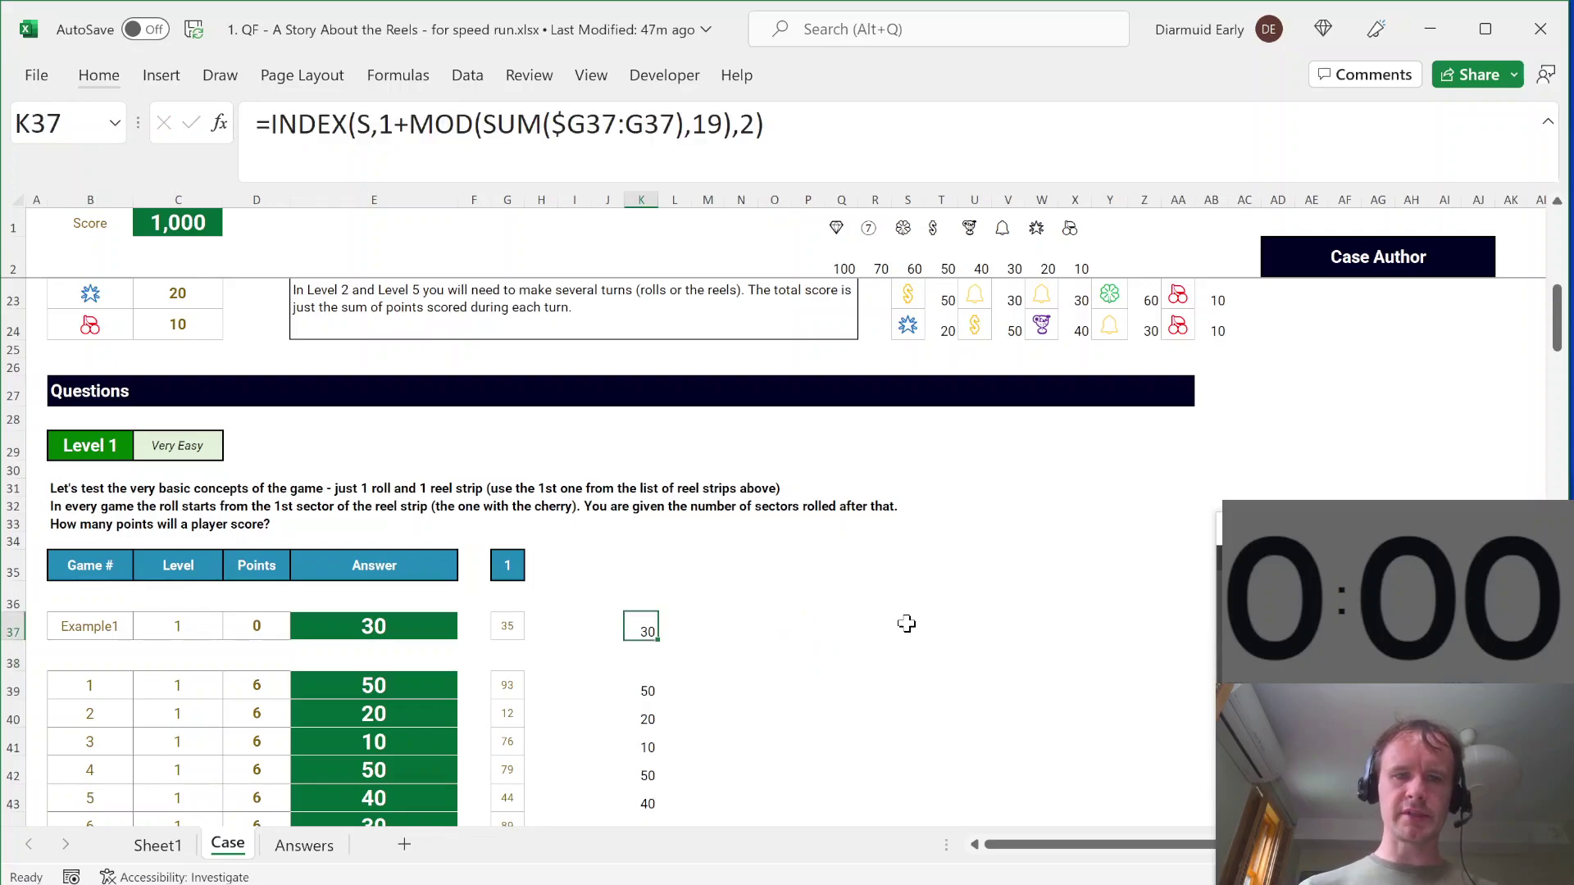
key(alt+m)
key(v)
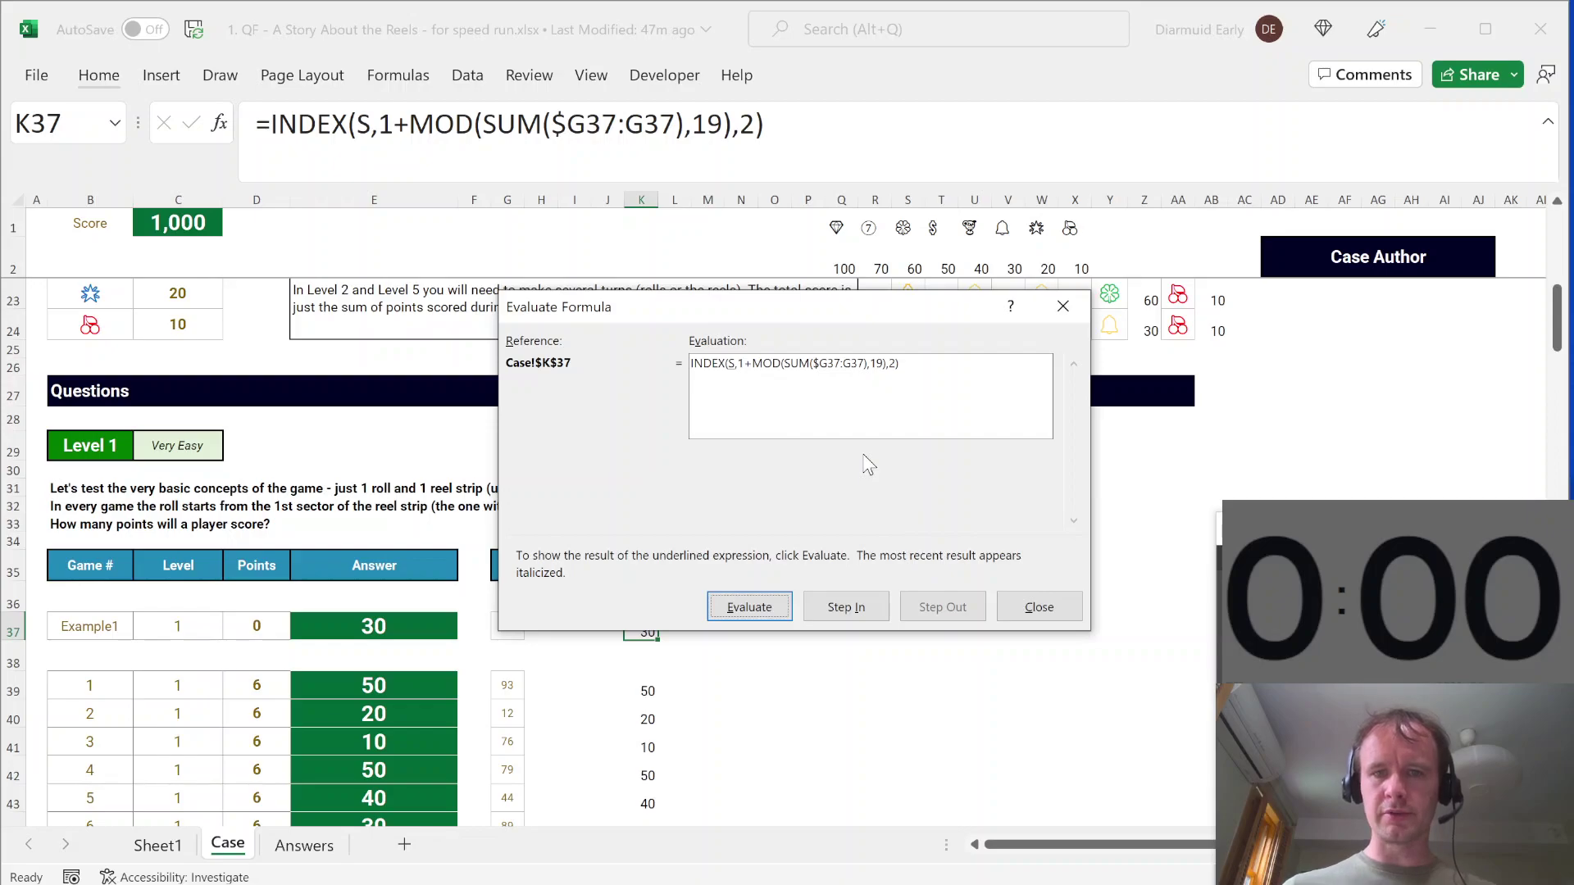
key(Return)
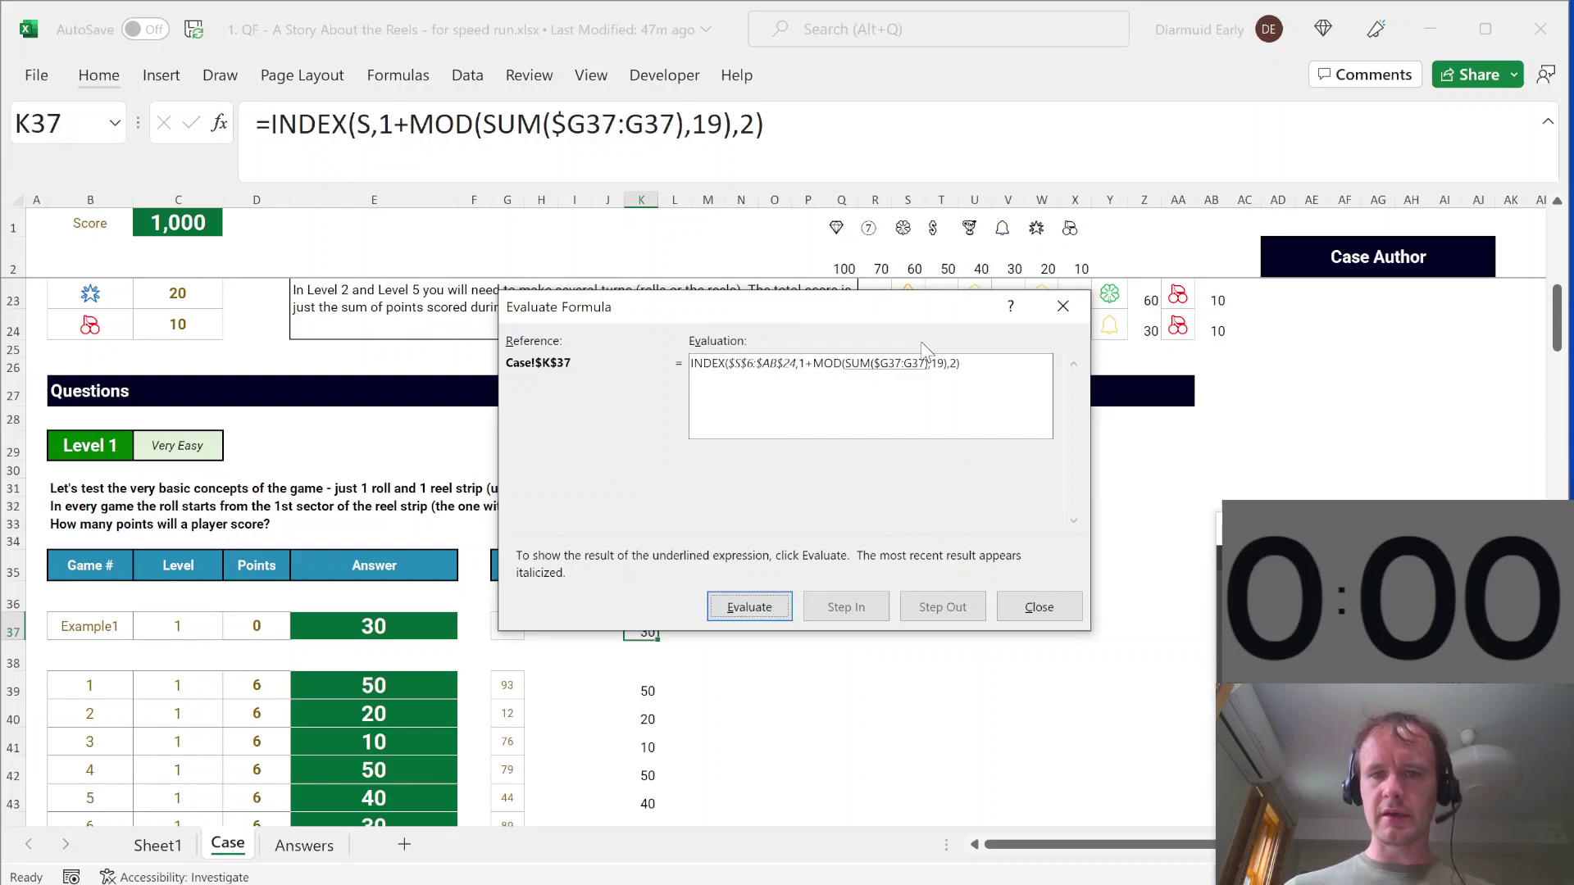
key(Return)
key(Return)
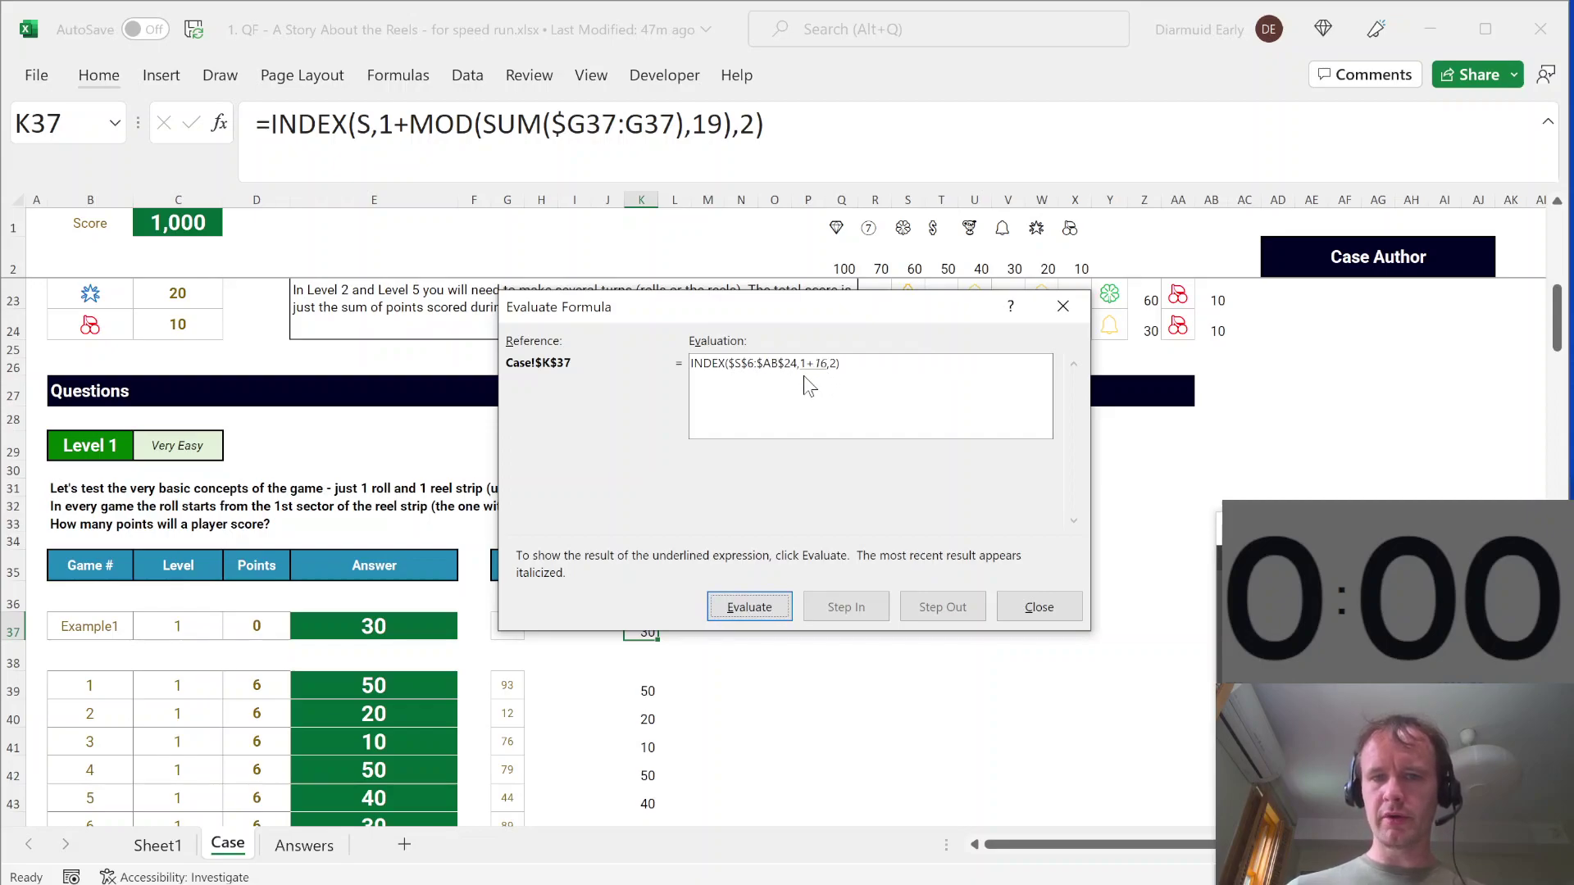
key(Return)
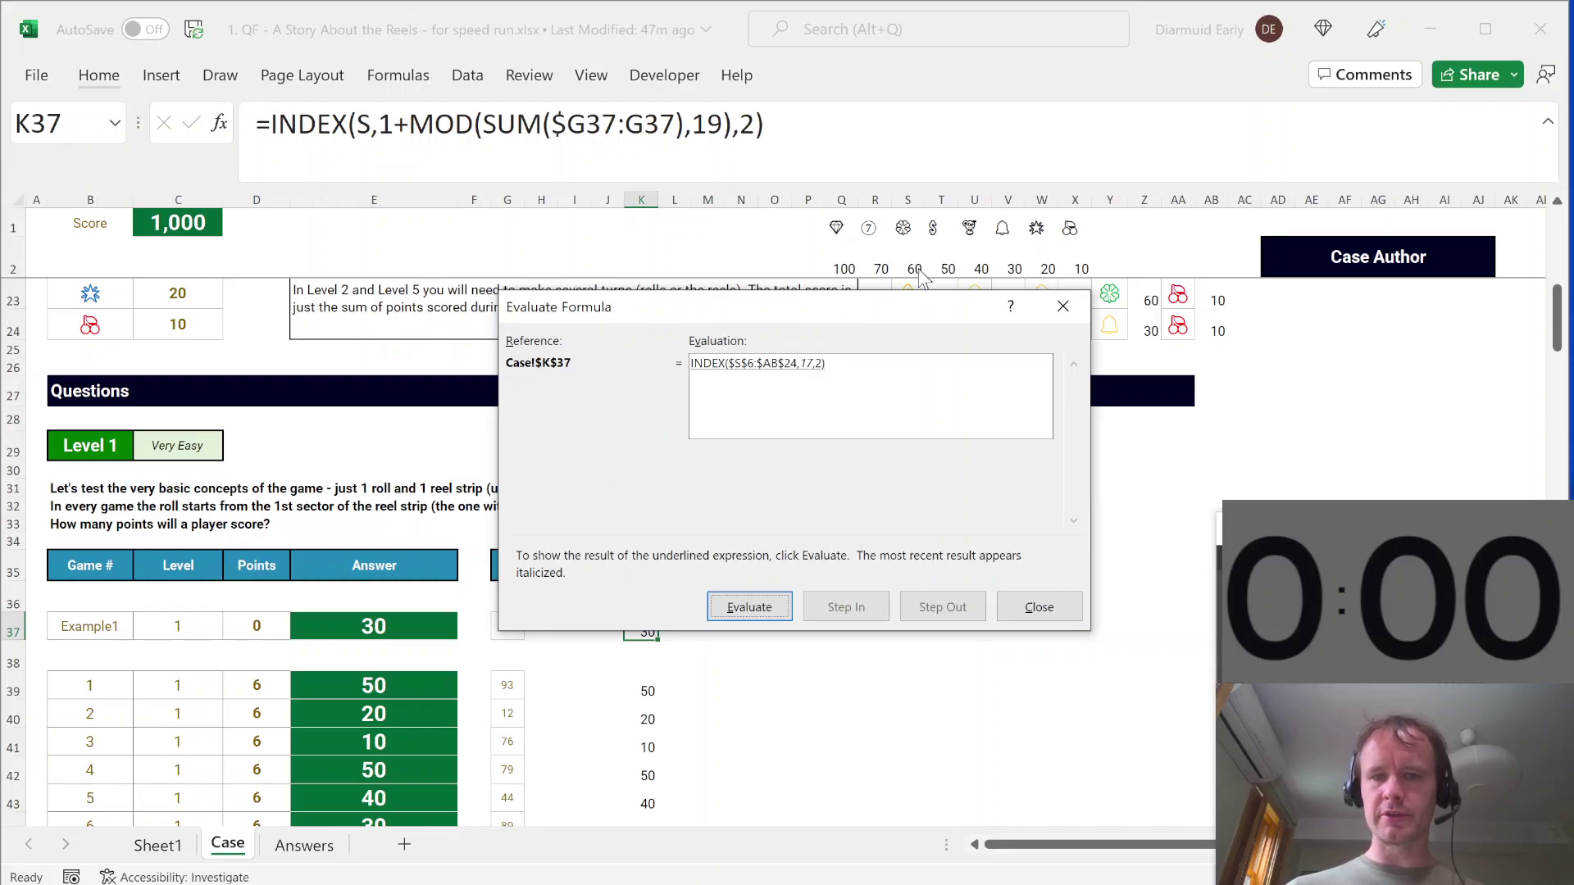
drag(948, 310, 941, 373)
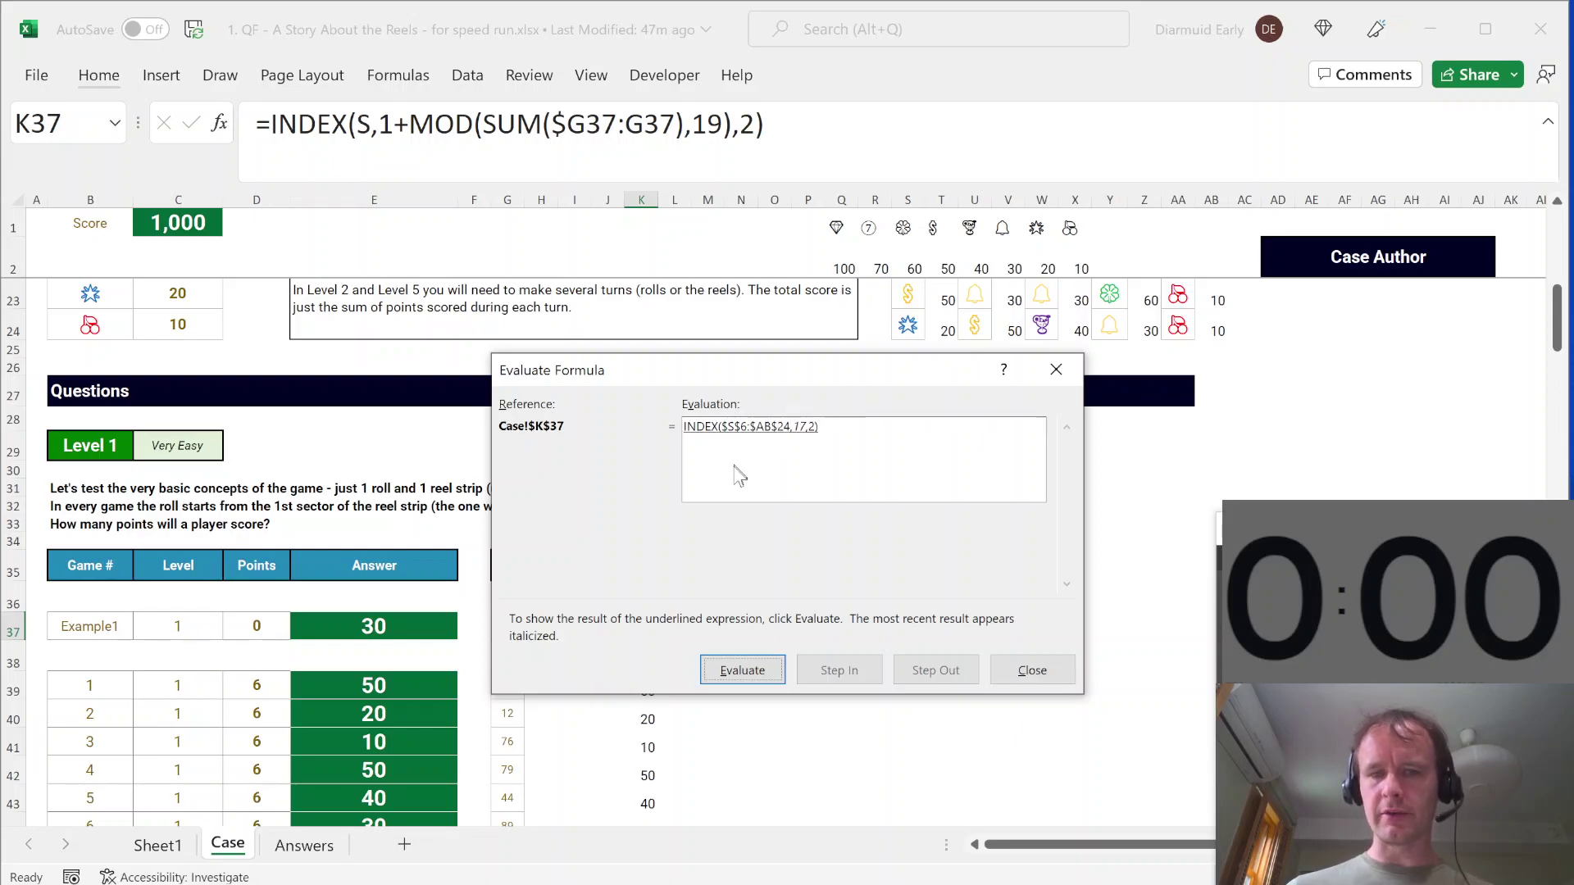
key(Return)
key(Escape)
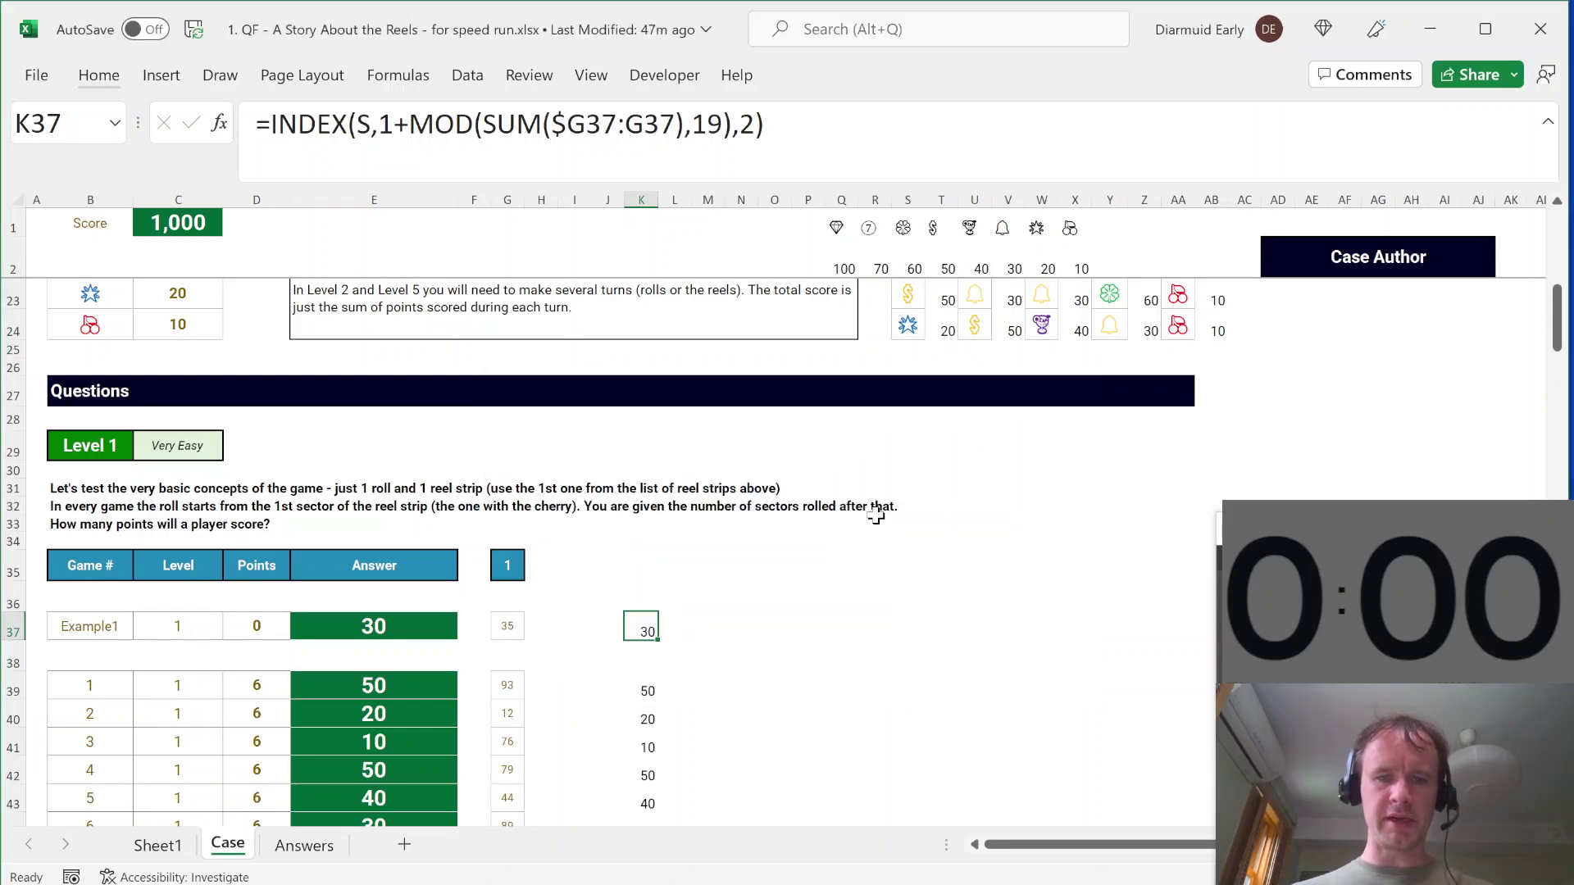
key(Down)
key(Down)
key(Down)
key(Down)
key(Down)
key(Down)
key(Down)
key(Down)
key(Down)
key(Down)
key(Down)
key(Up)
key(Up)
key(Up)
key(Up)
key(Up)
key(Up)
key(Up)
key(Up)
key(Up)
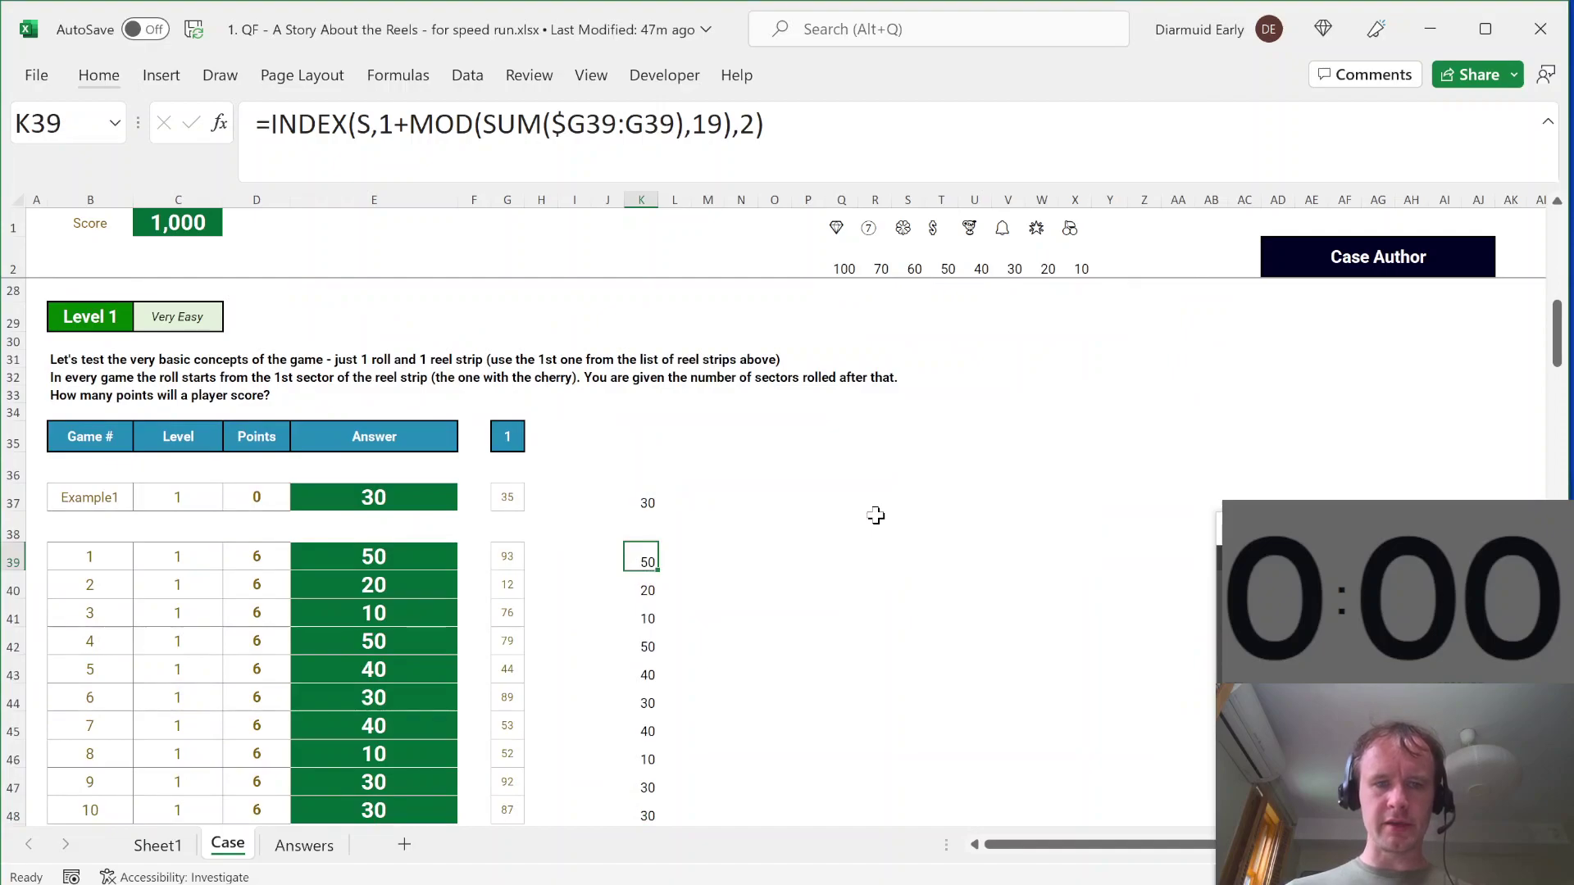
key(Left)
key(Left)
key(Left)
key(Left)
key(Left)
key(Left)
key(Right)
key(Right)
key(Right)
key(Right)
key(Right)
key(Right)
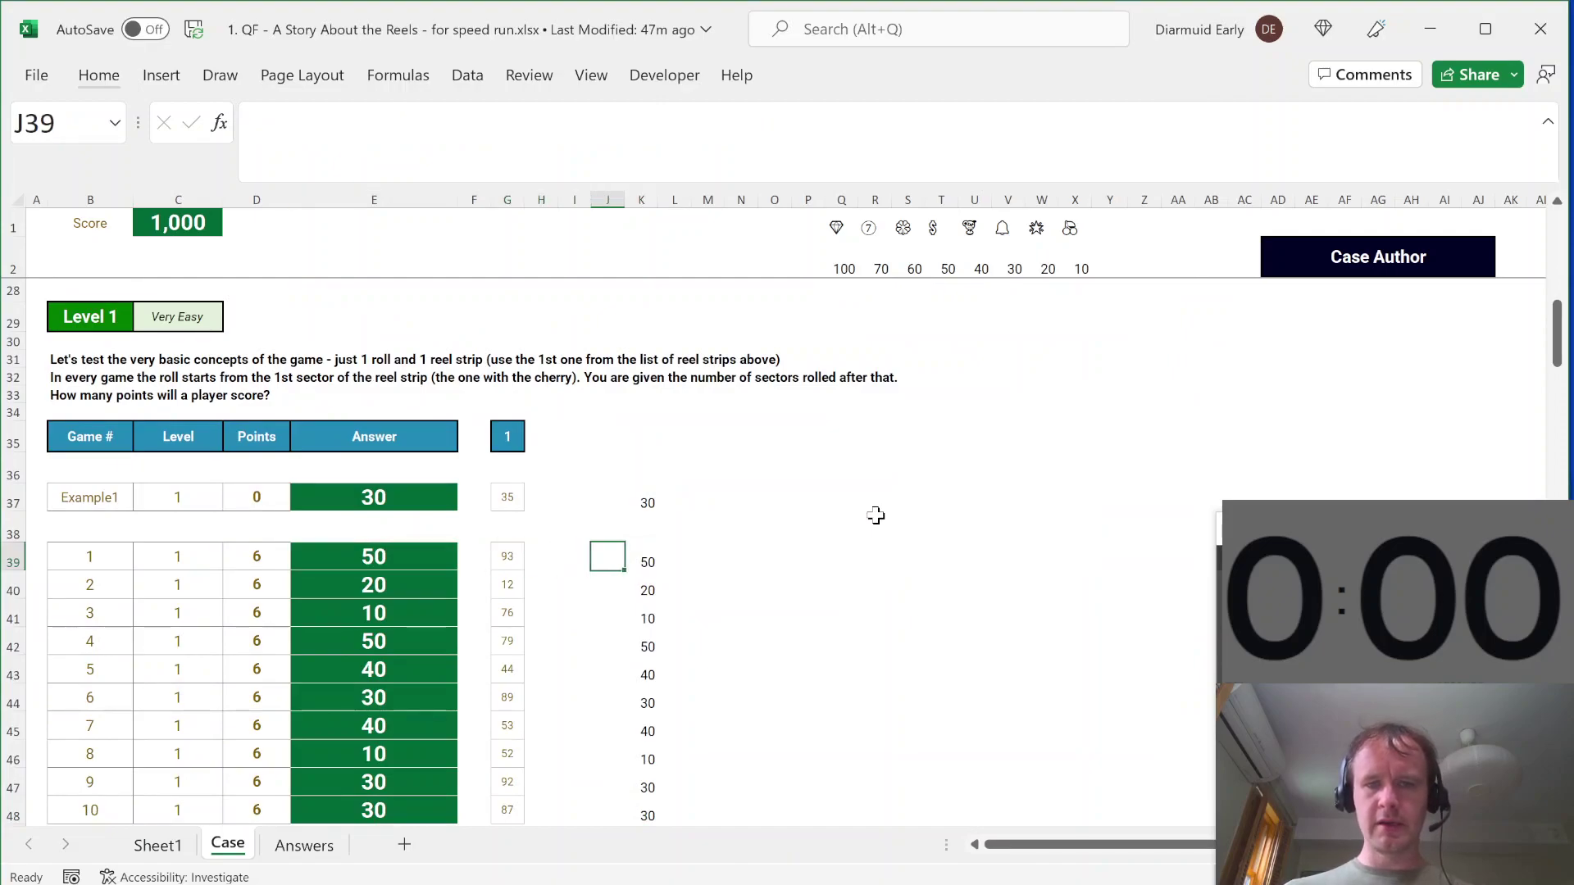
key(Down)
key(Down)
key(Down)
key(Down)
key(Down)
key(Down)
key(Down)
key(Down)
key(Down)
key(Down)
key(Down)
key(Down)
key(Down)
key(Down)
key(Down)
key(Down)
key(Down)
key(Down)
key(Down)
key(Down)
key(Up)
key(Up)
key(Left)
key(Left)
key(Left)
key(Left)
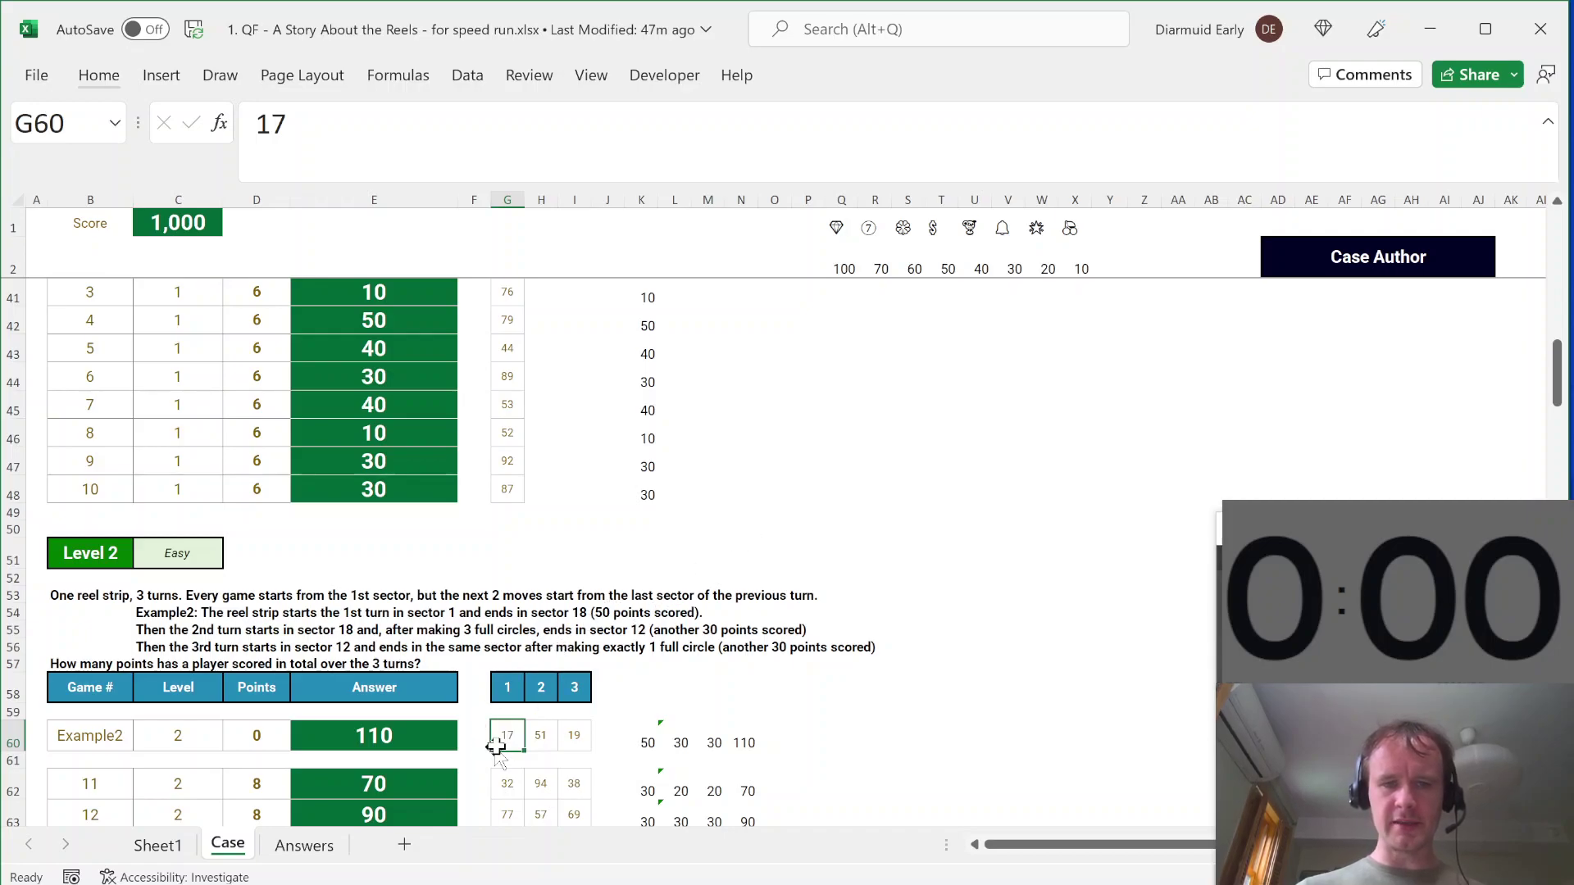
click(543, 742)
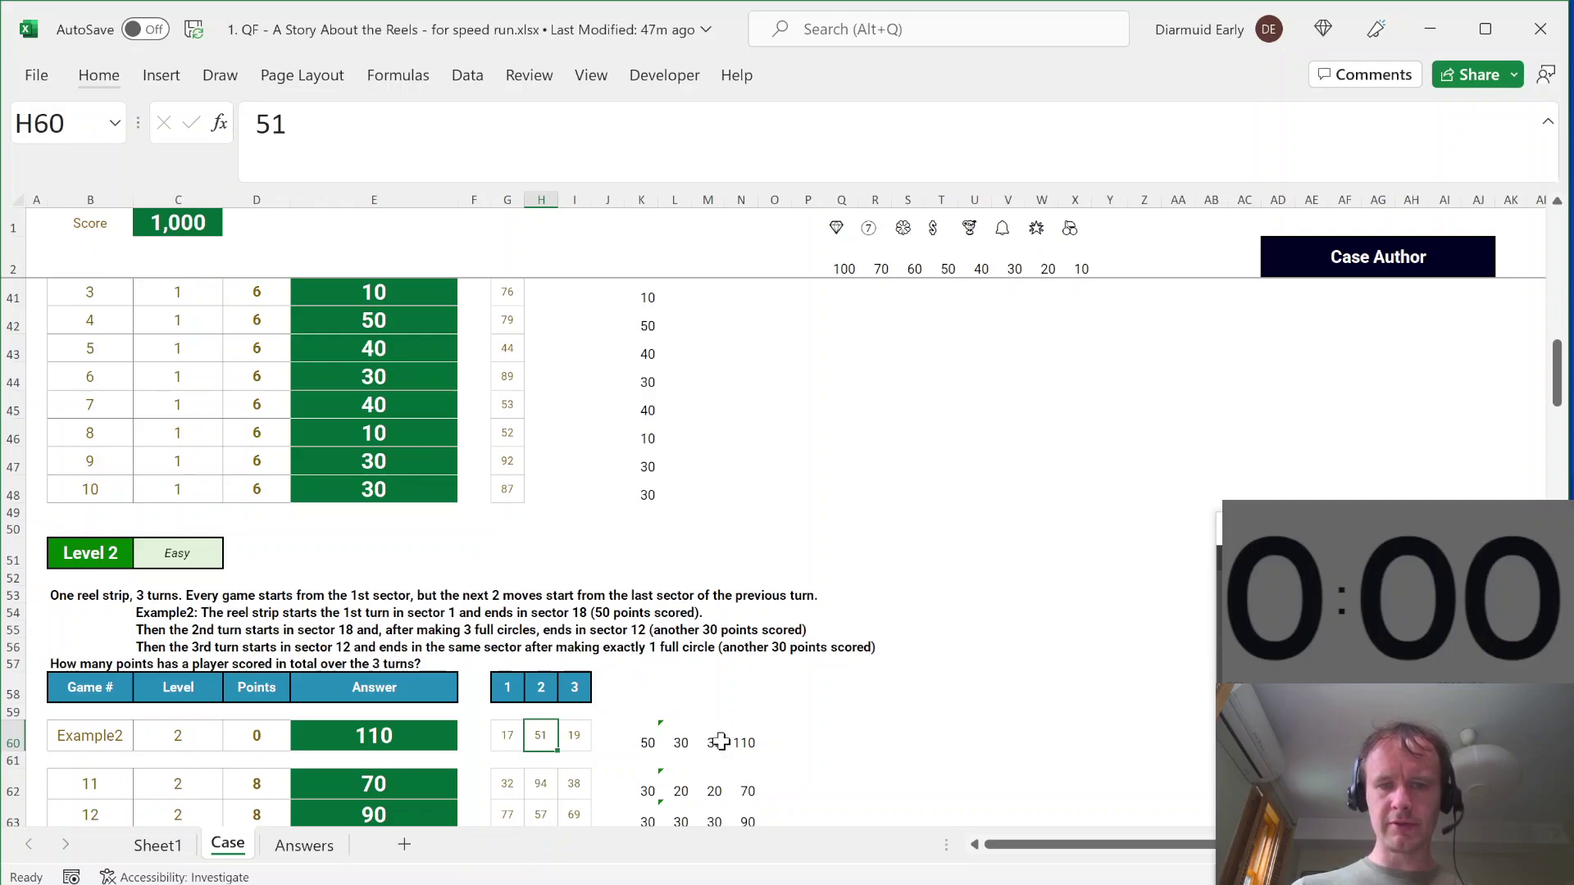
click(633, 742)
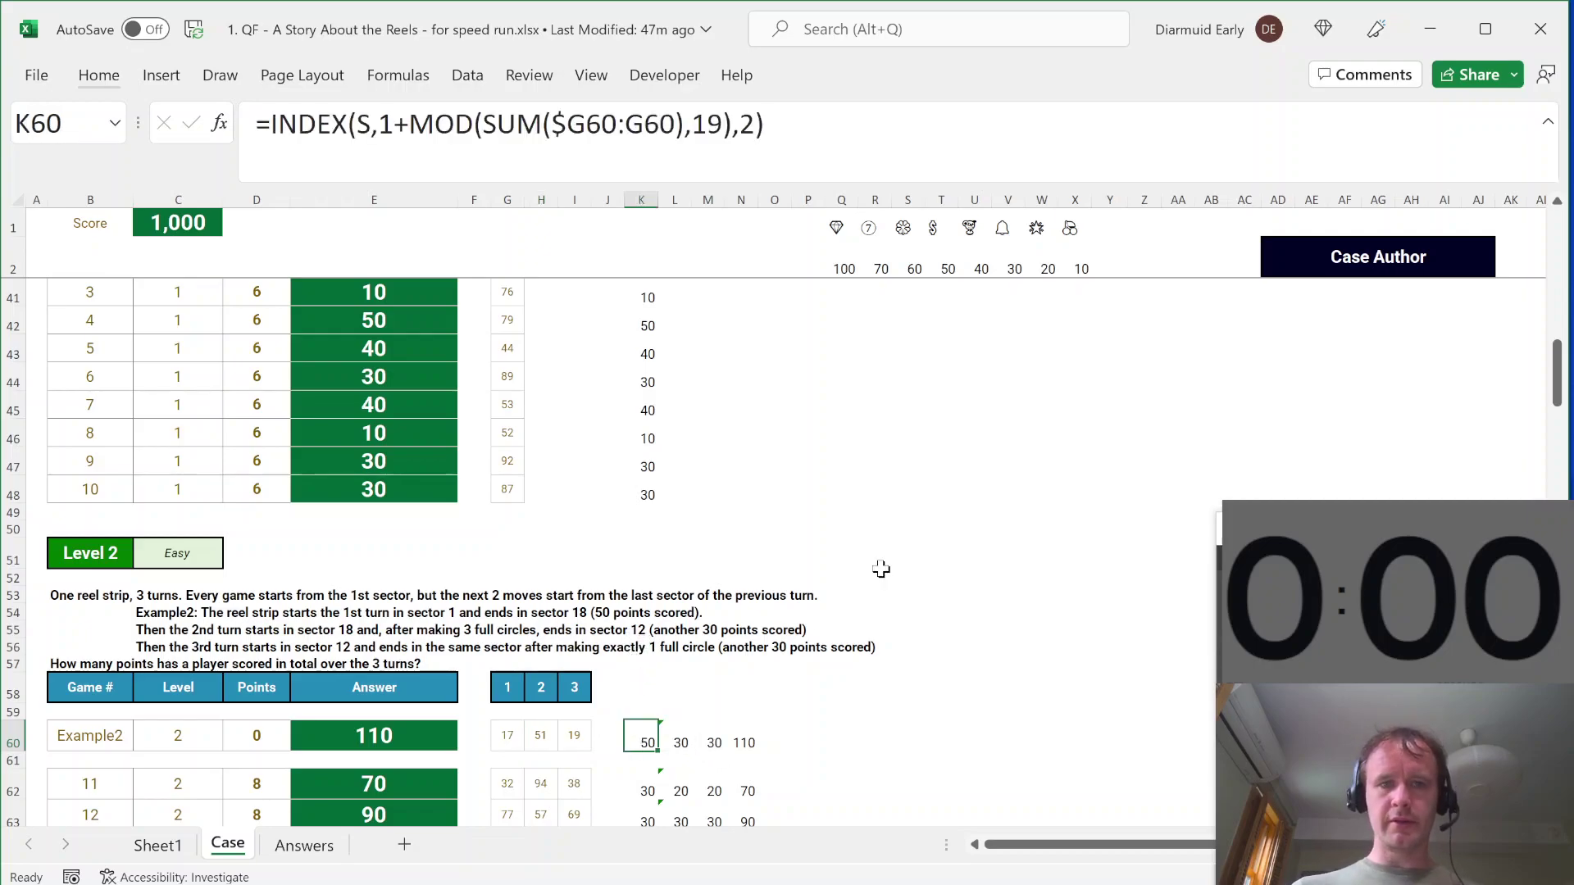
click(525, 145)
key(Escape)
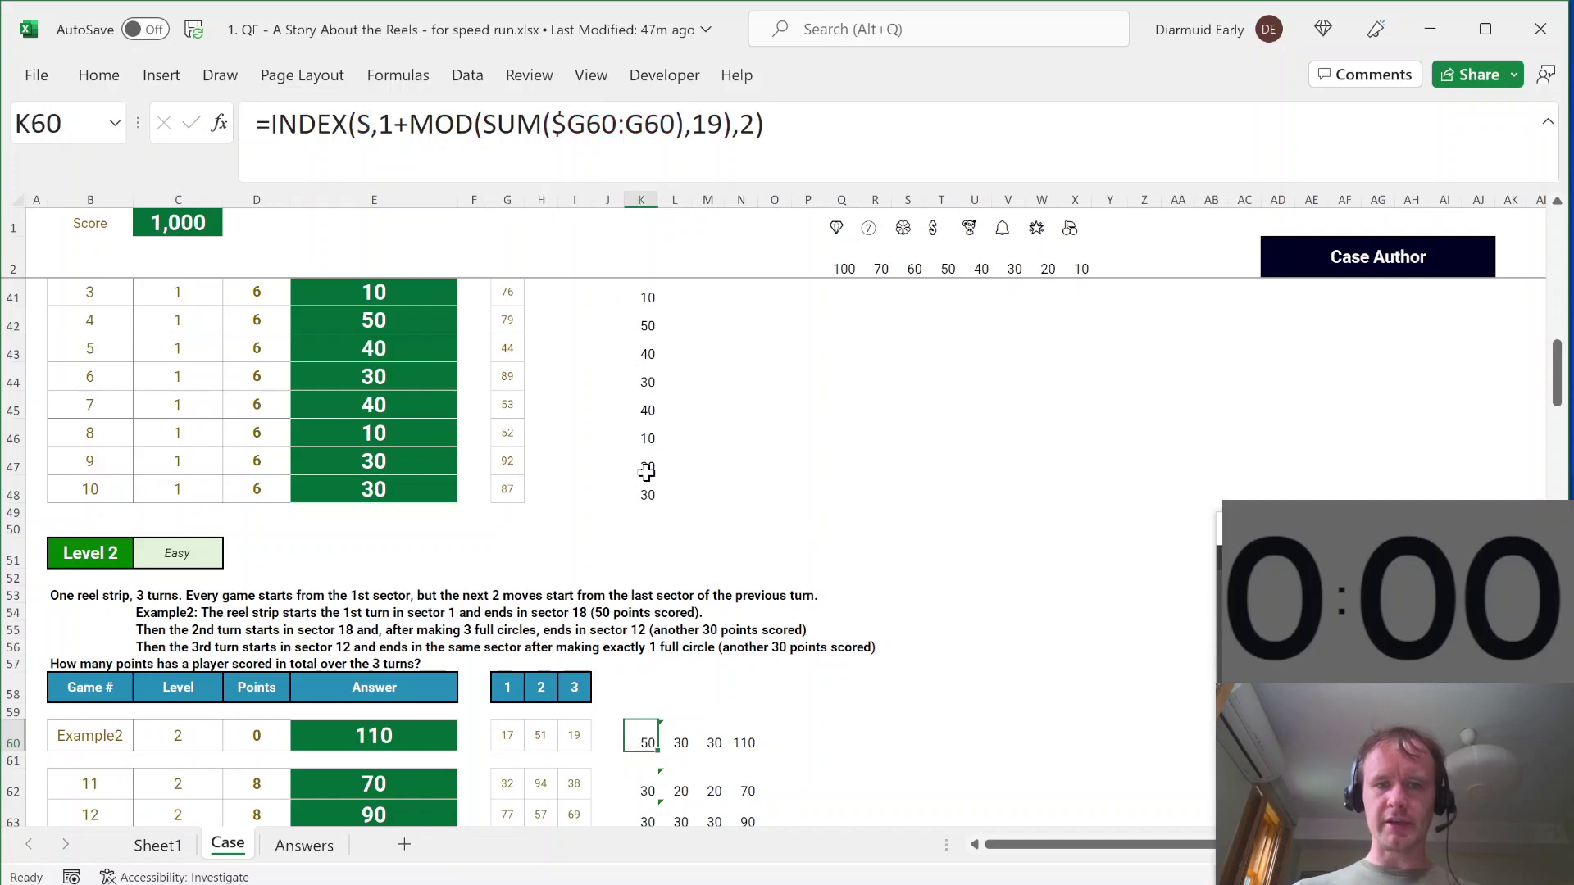
click(644, 495)
click(601, 121)
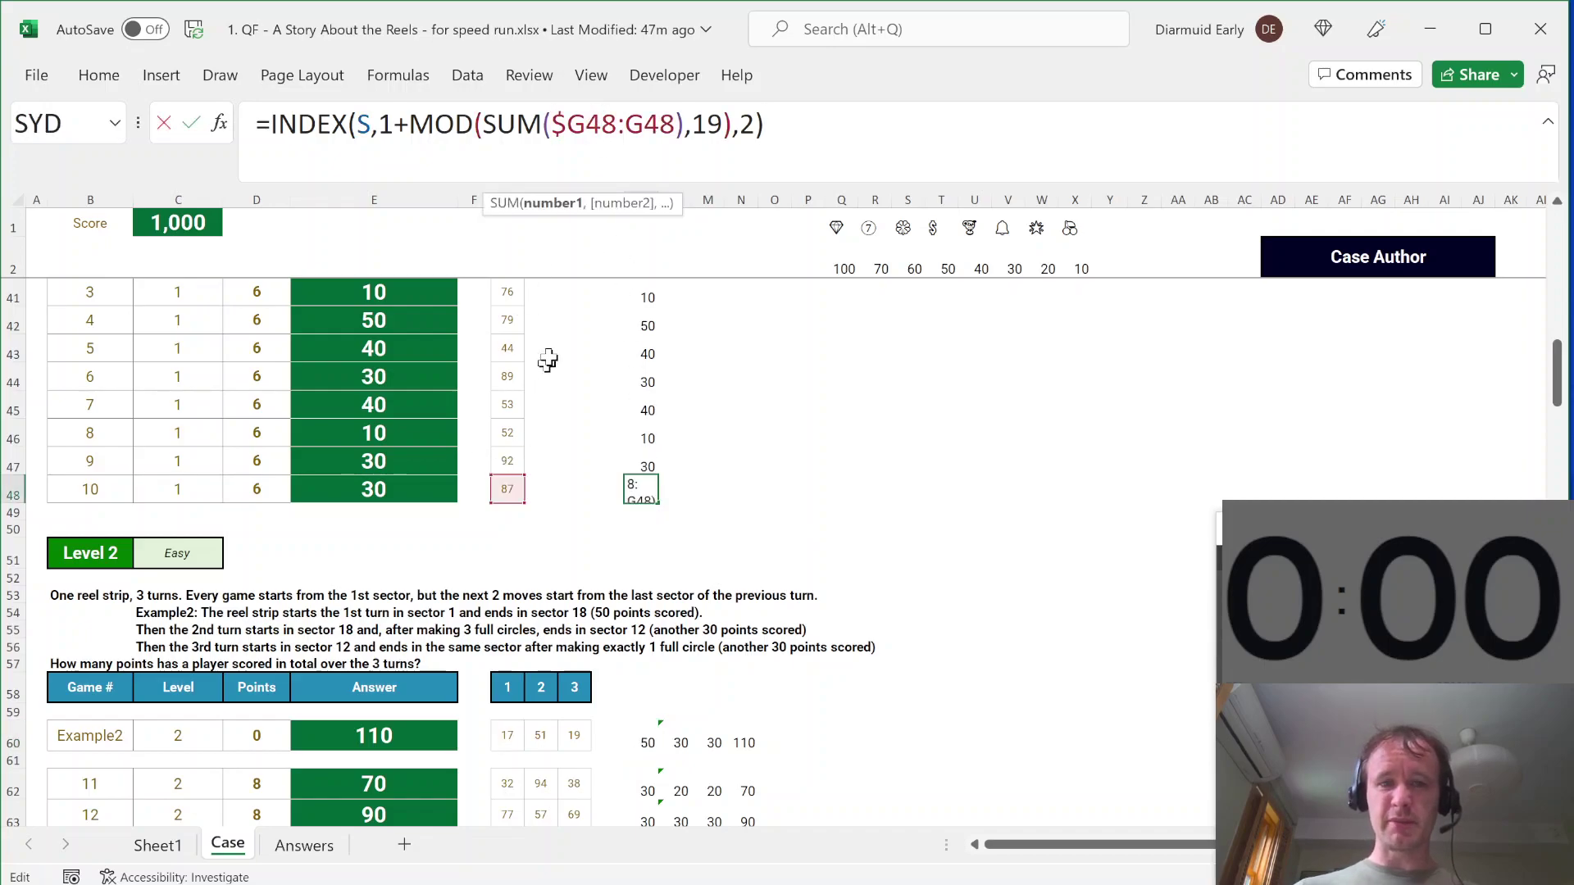
key(Escape)
key(ctrl+Down)
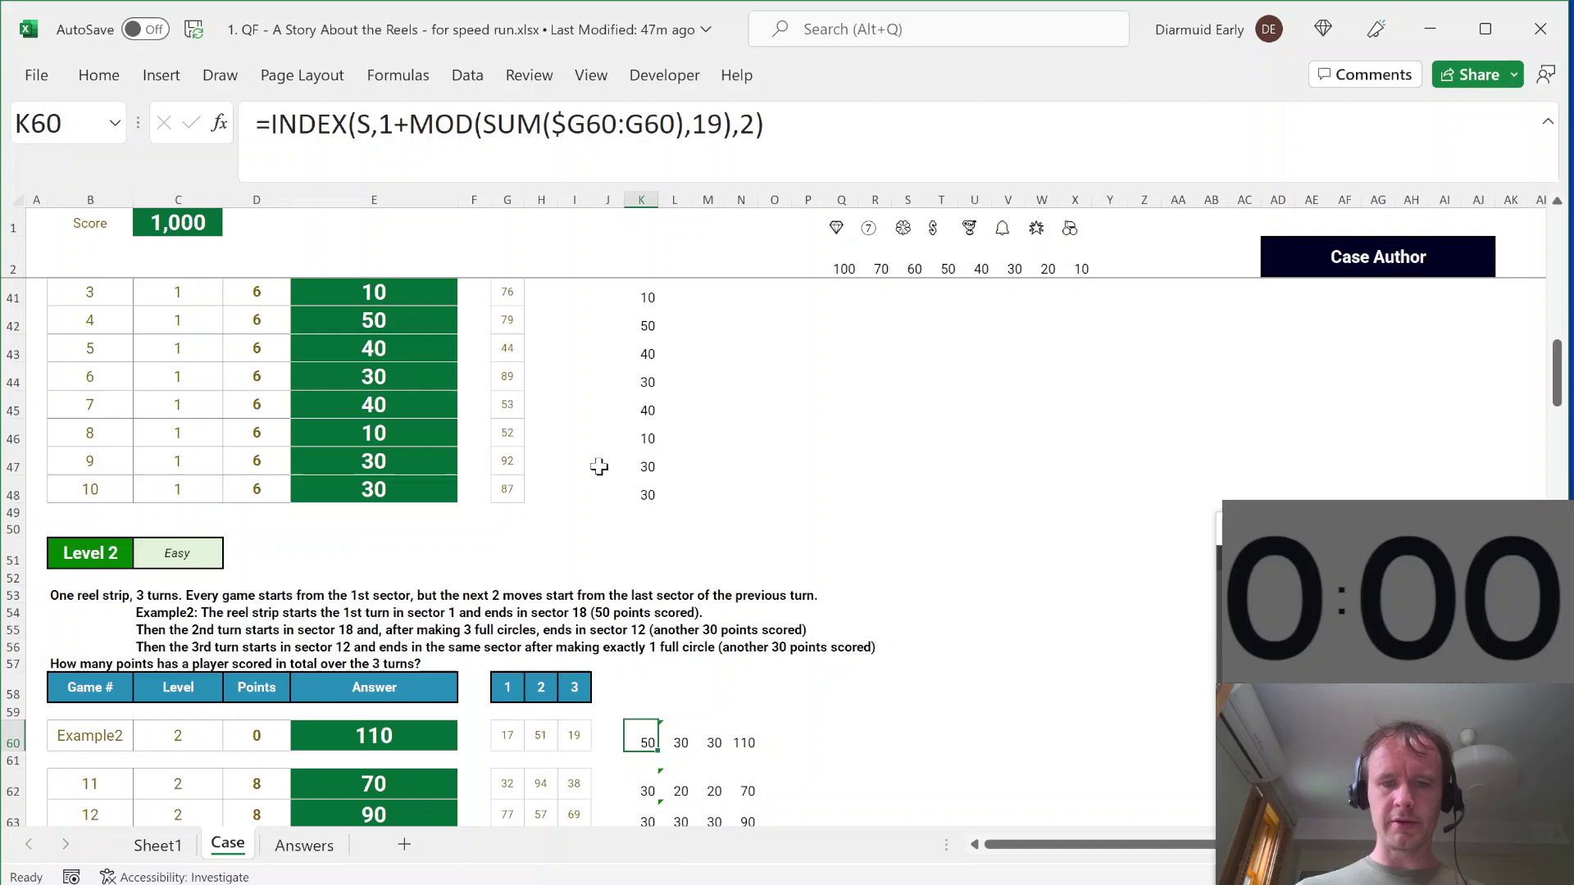
click(565, 136)
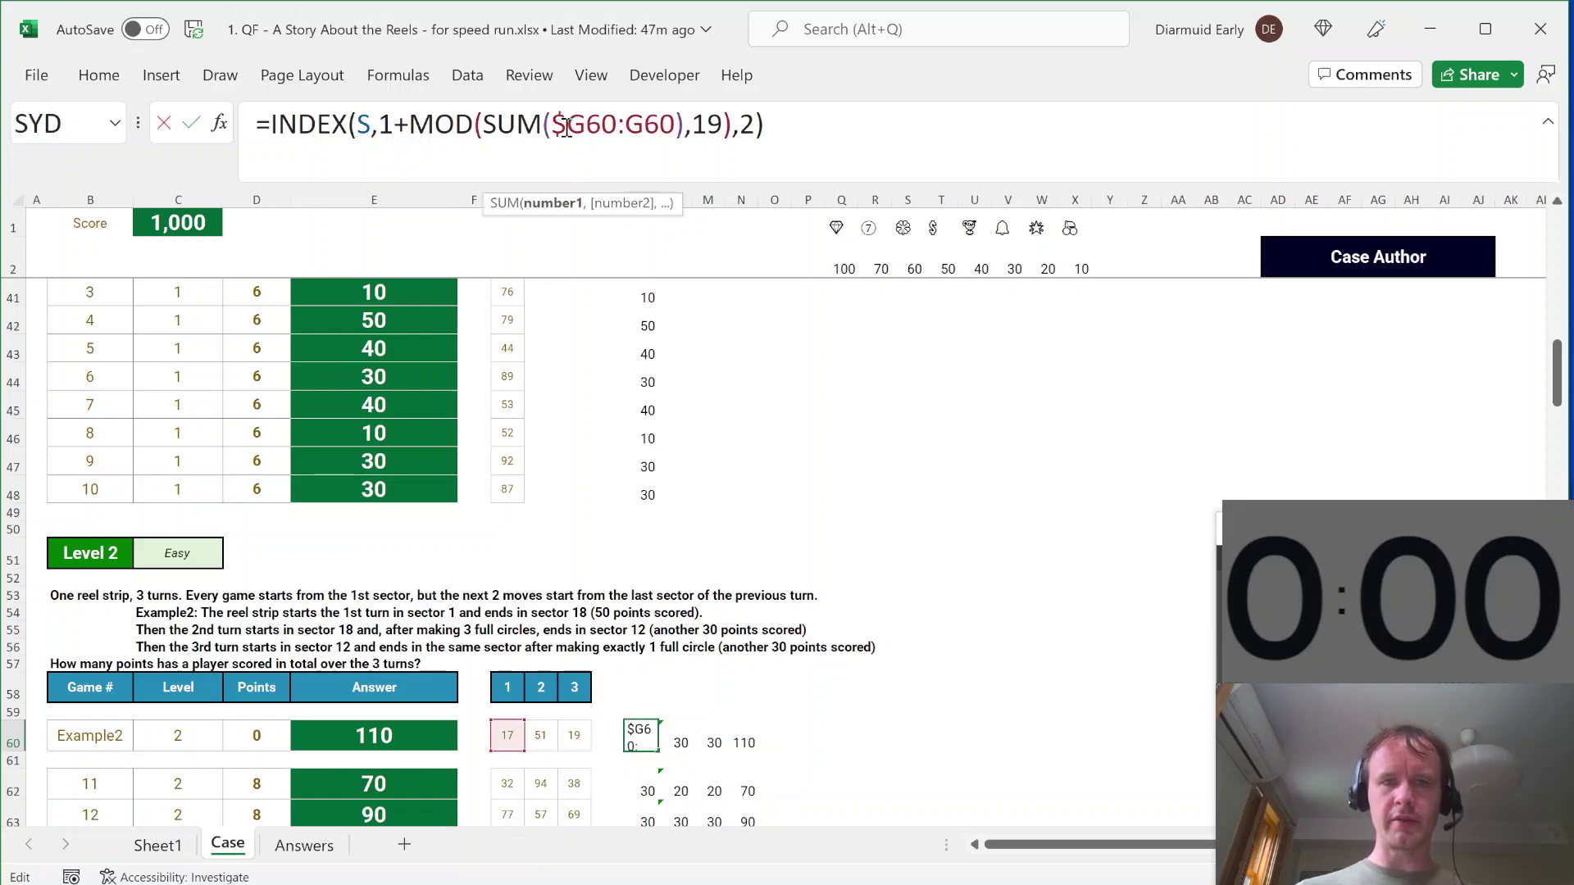
drag(567, 127, 588, 123)
key(Escape)
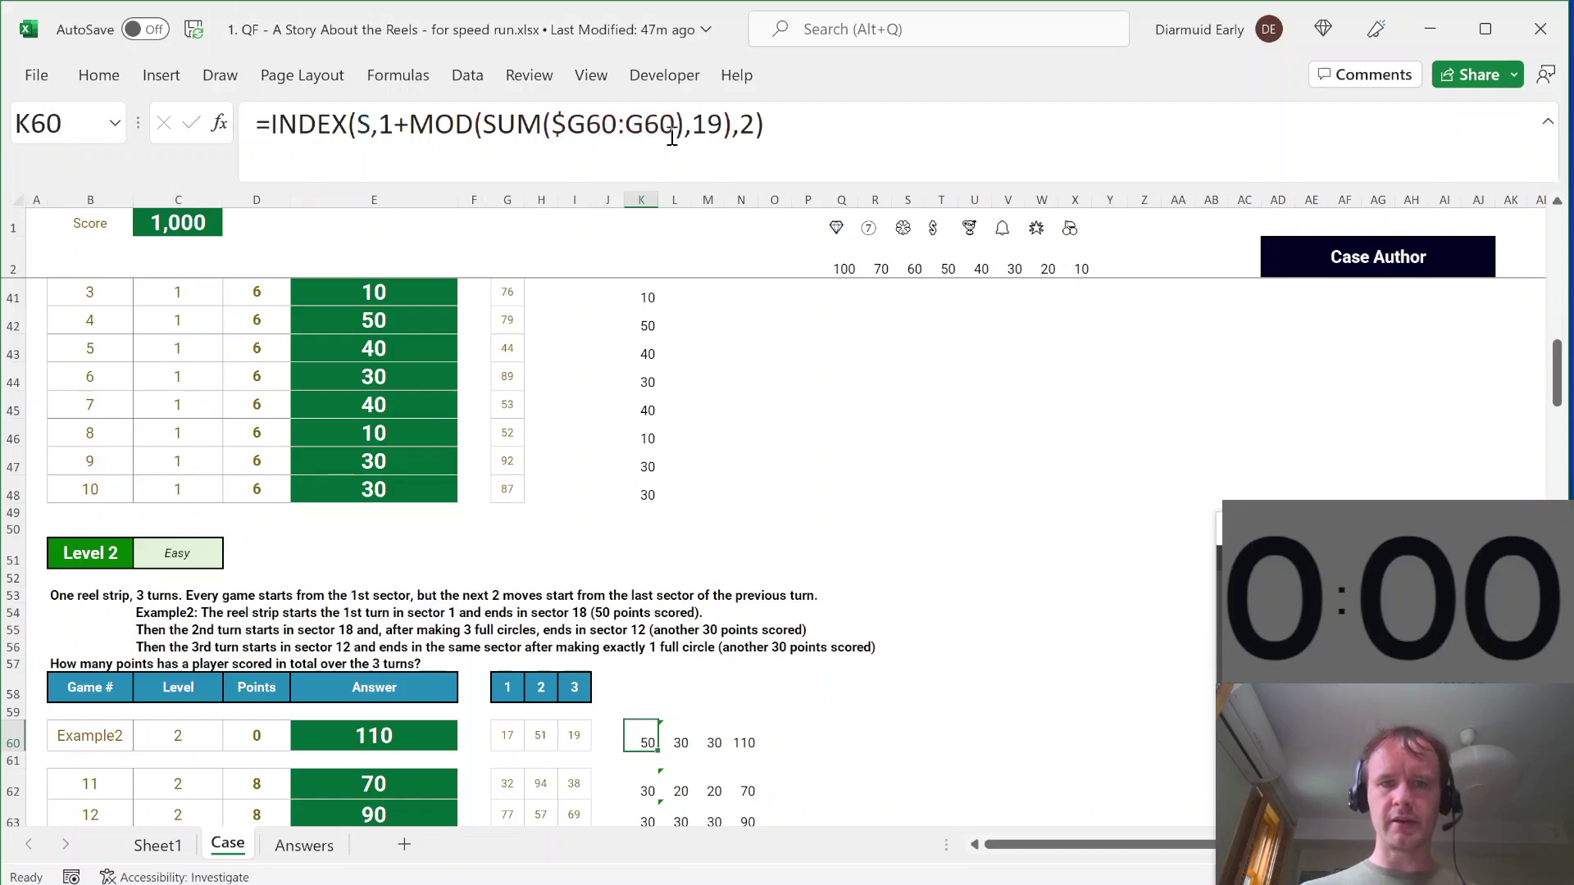
click(672, 136)
key(Escape)
key(Right)
click(672, 136)
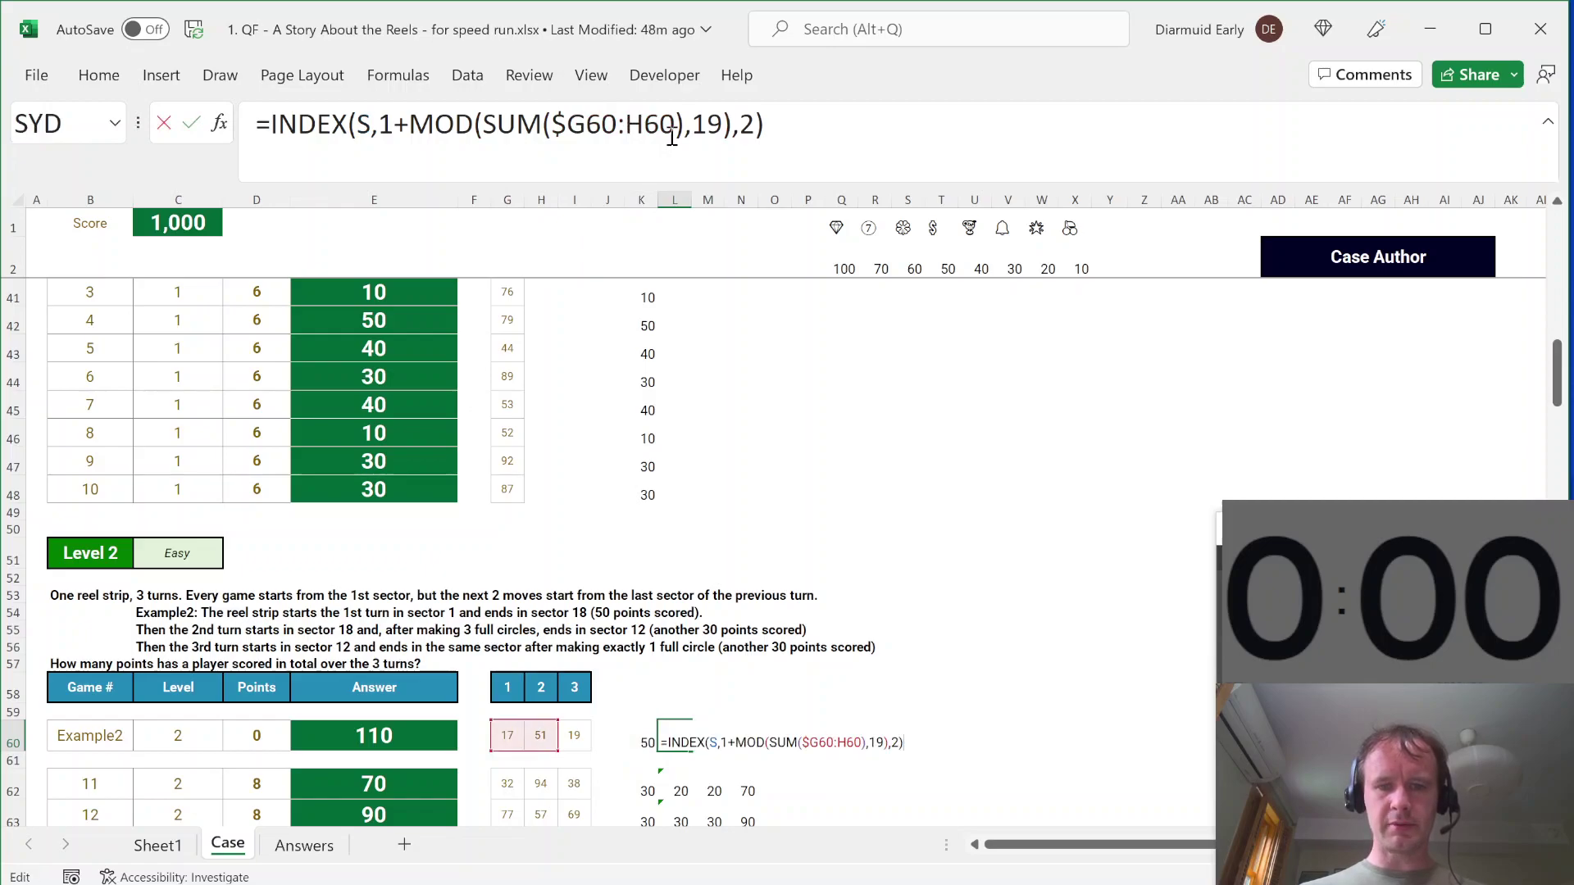
key(Escape)
key(Right)
click(672, 135)
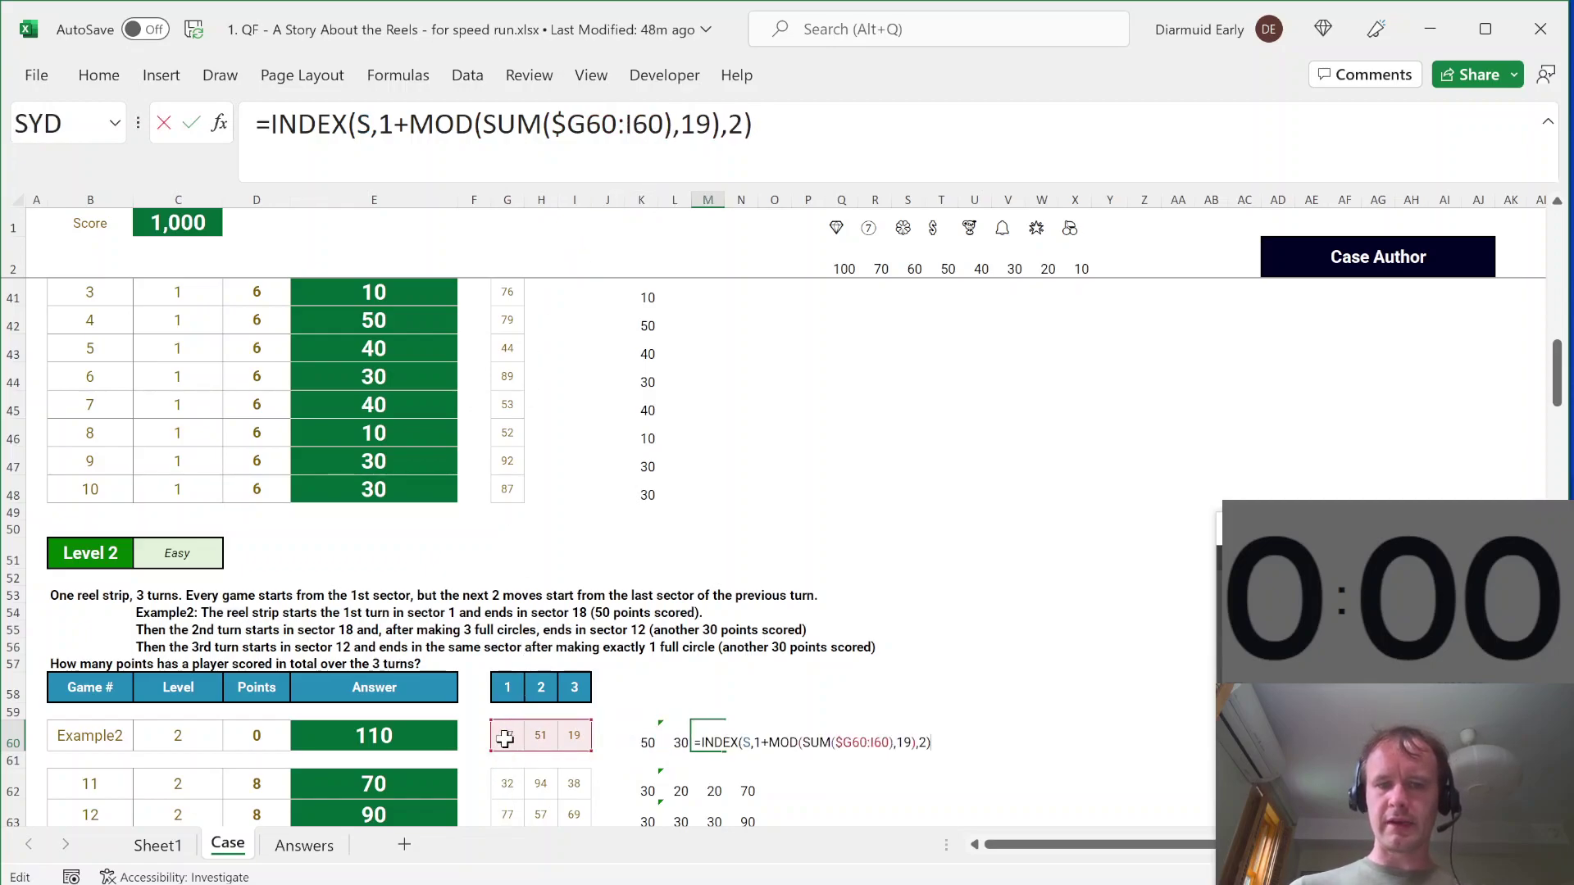
key(Escape)
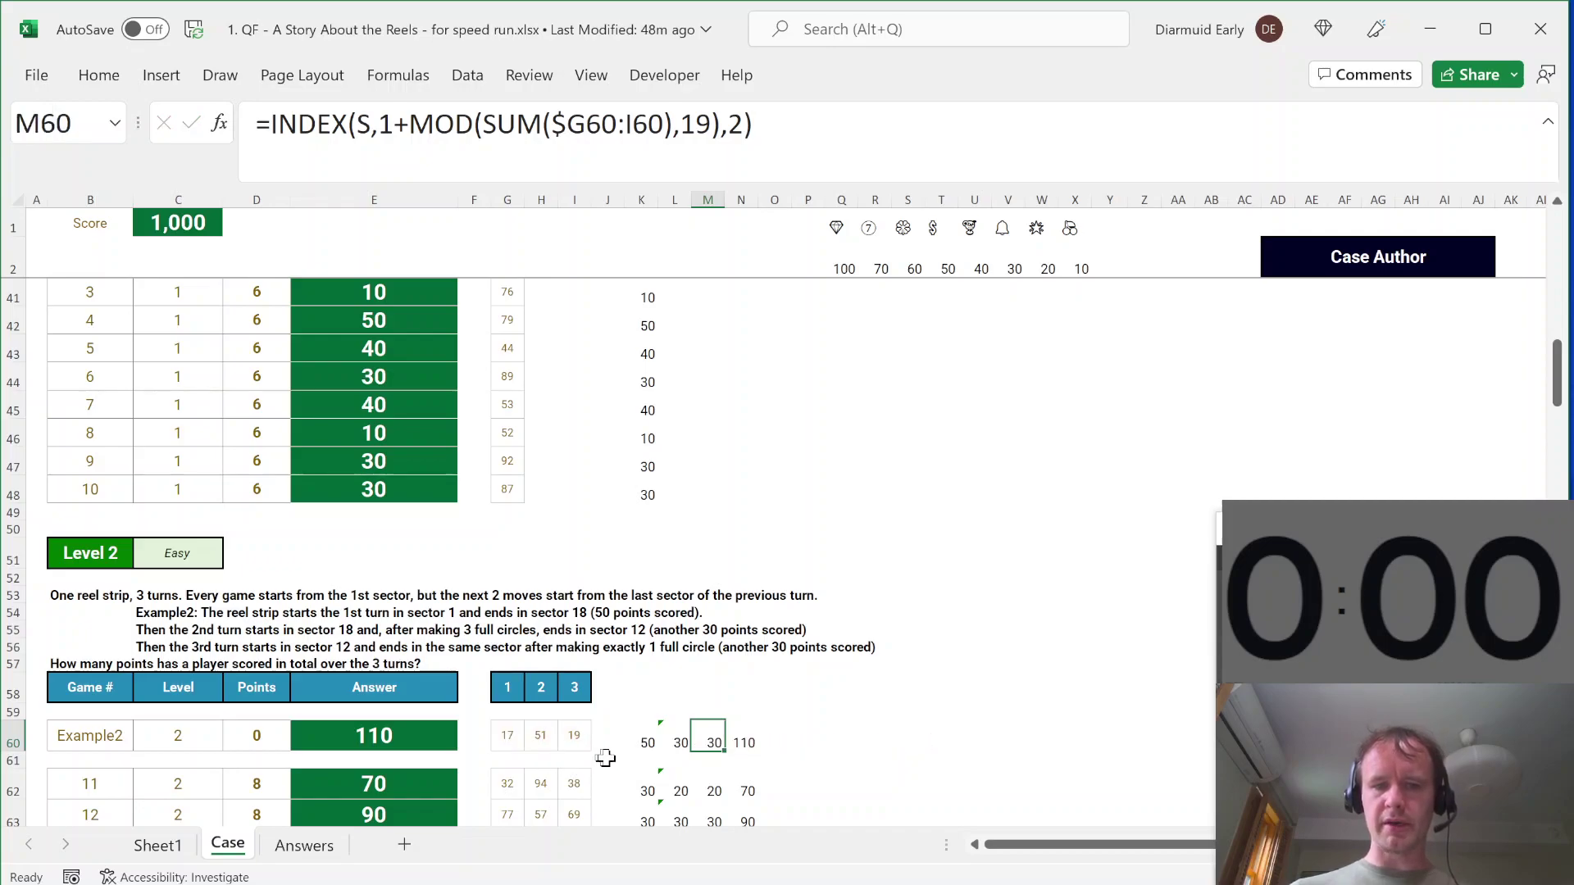
click(743, 743)
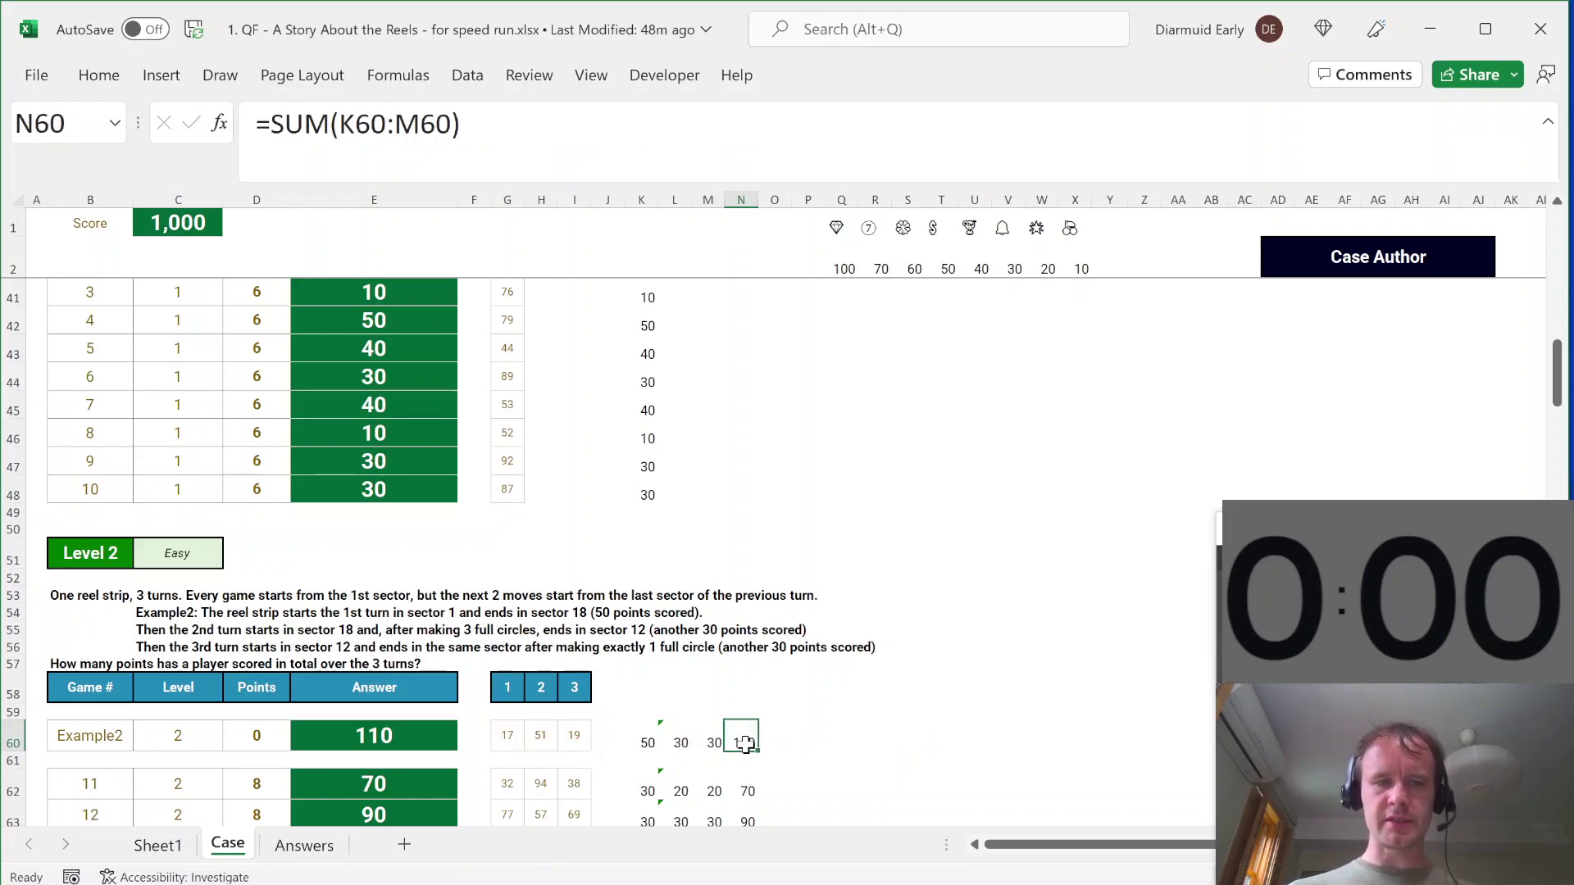
key(ctrl+Left)
key(ctrl+Left)
key(ctrl+Left)
key(ctrl+Left)
key(ctrl+Down)
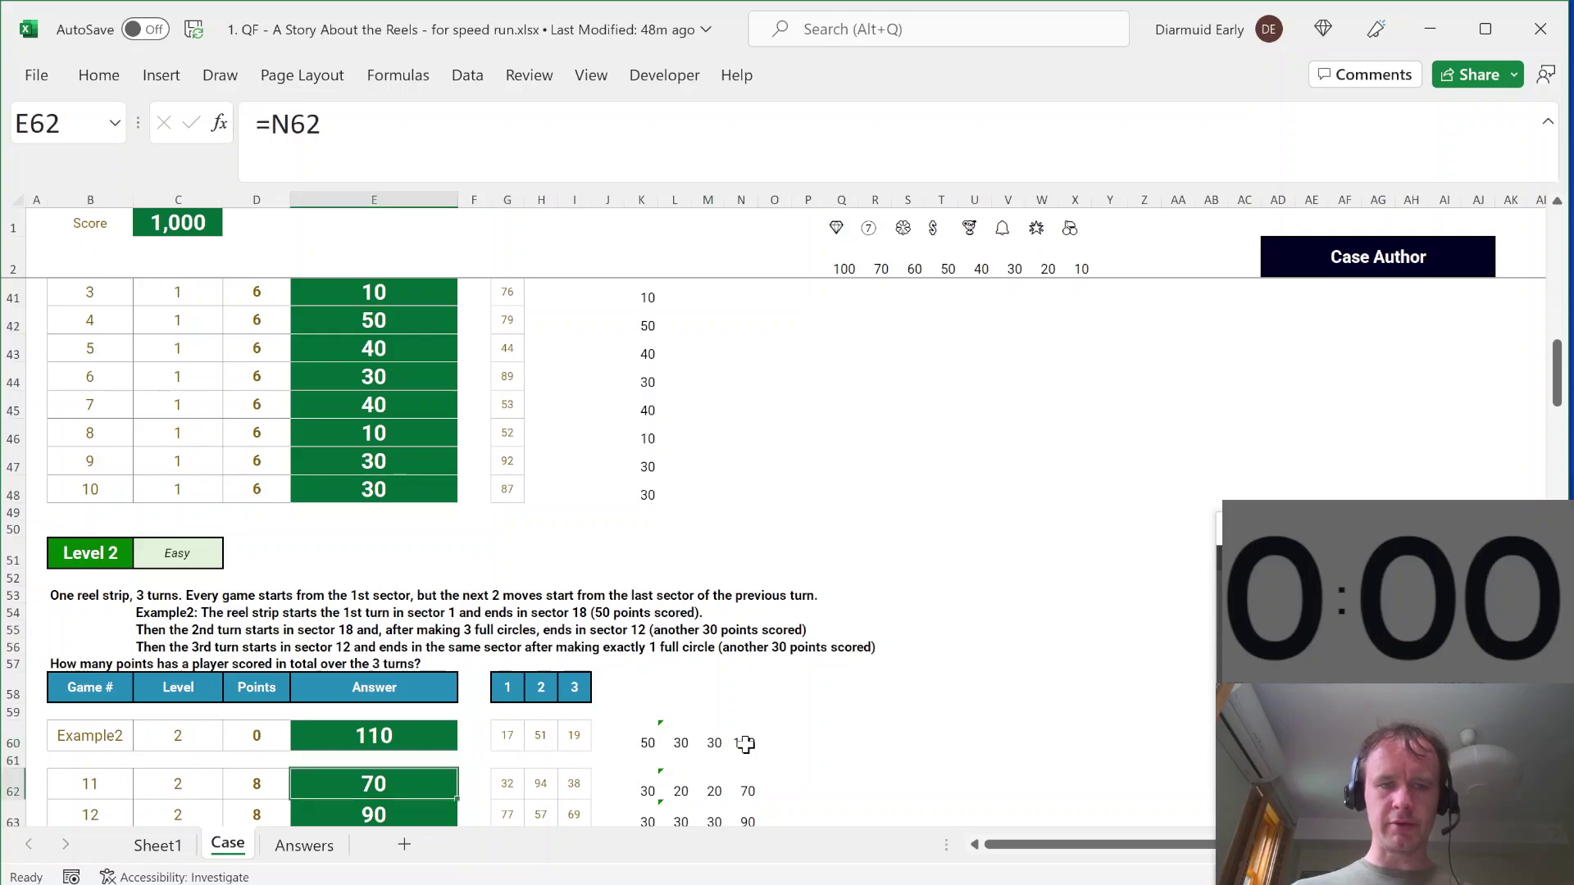
key(ctrl+Down)
key(ctrl+Right)
key(ctrl+Right)
key(Right)
key(Right)
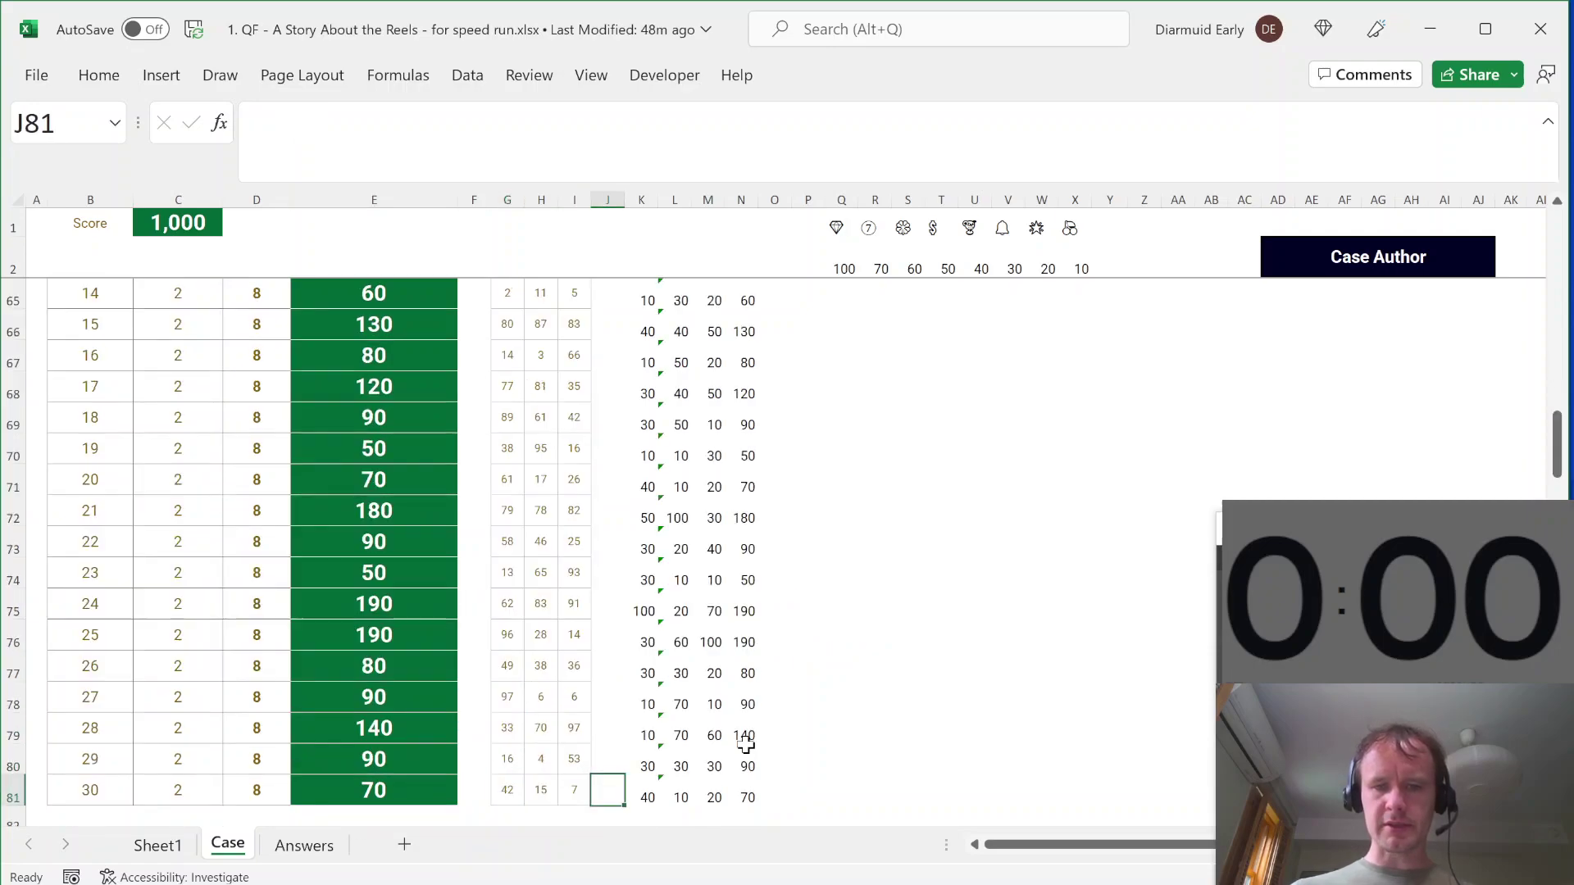
key(Down)
key(Down)
key(Down)
key(Down)
key(Down)
key(Down)
key(Down)
key(Down)
key(Down)
key(Down)
key(Down)
key(Down)
key(Down)
key(Down)
key(Down)
key(Down)
key(Down)
key(Down)
key(Down)
key(Down)
key(Down)
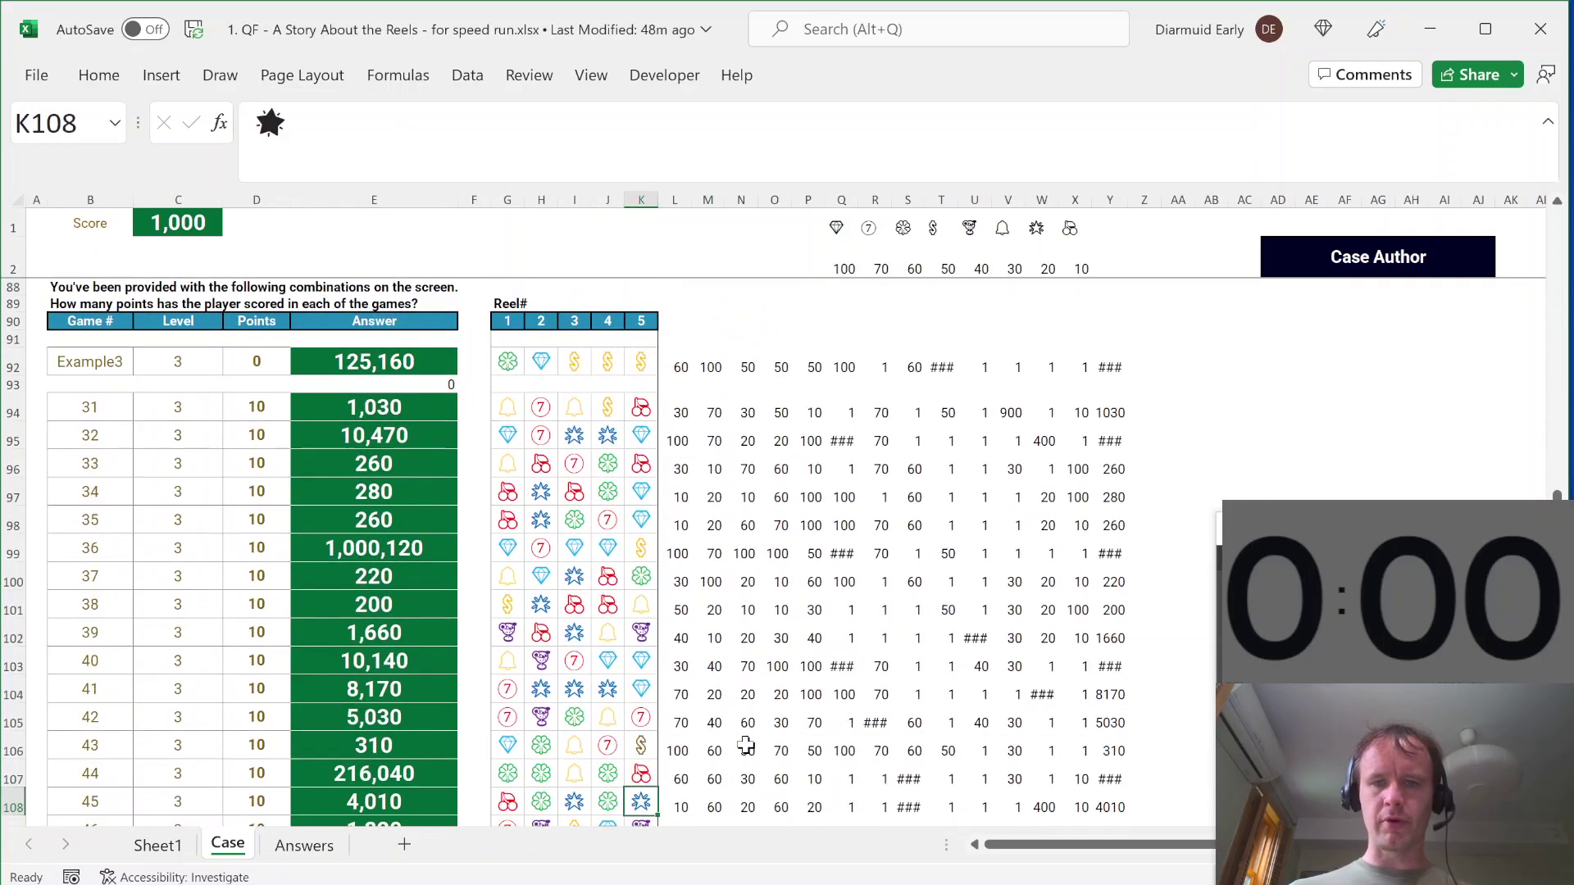
key(Up)
key(Up)
key(Up)
key(Up)
key(Up)
key(Up)
key(Up)
key(Up)
key(Up)
key(Up)
key(Up)
key(Up)
key(Up)
key(Up)
key(Up)
key(Up)
key(Up)
key(Down)
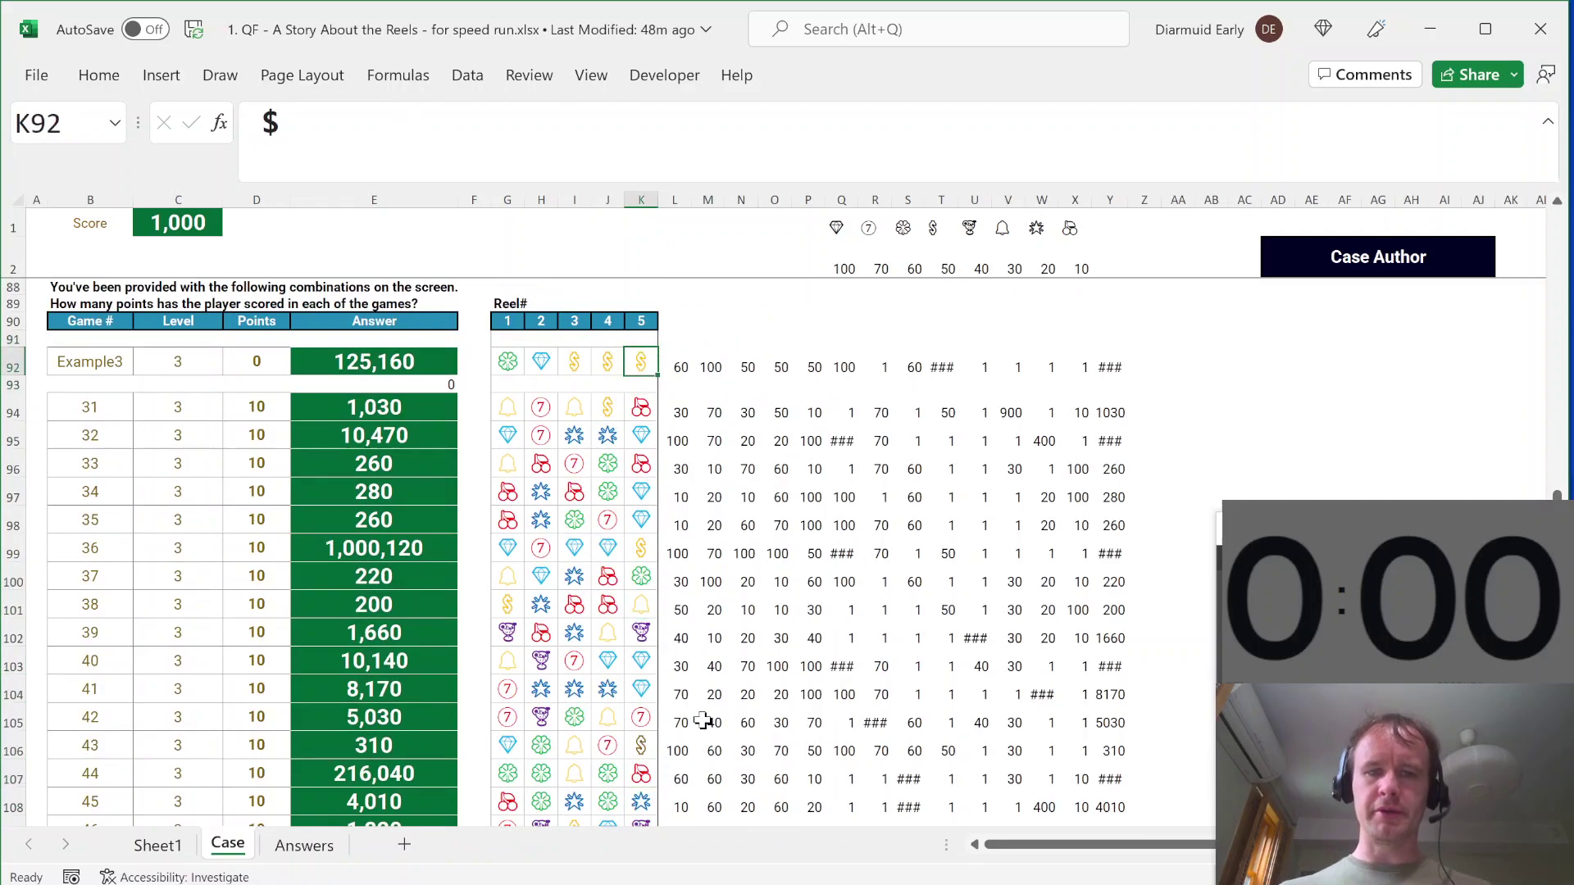
key(Right)
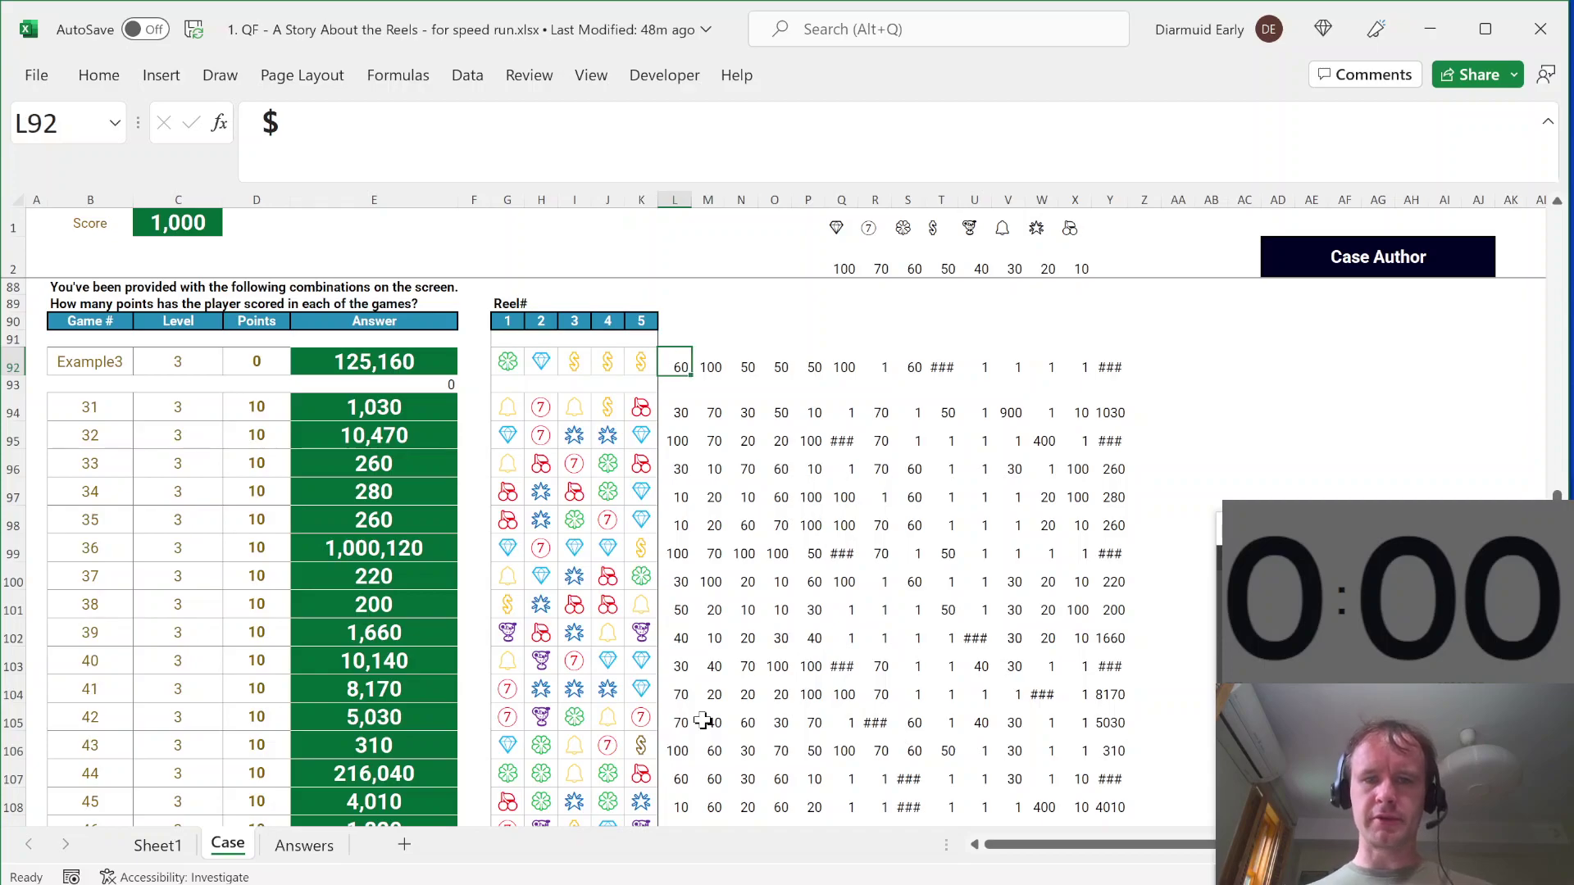
key(shift+Right)
key(shift+Right)
key(shift+Right)
key(shift+Right)
key(shift+Down)
key(shift+Down)
key(shift+Down)
key(shift+Down)
key(shift+Down)
key(shift+Down)
key(shift+Down)
key(shift+Down)
key(shift+Down)
key(shift+Down)
key(shift+Down)
key(shift+Down)
key(shift+Down)
key(shift+Down)
key(shift+Down)
key(shift+Down)
key(shift+Down)
key(shift+Down)
key(shift+Down)
key(shift+Down)
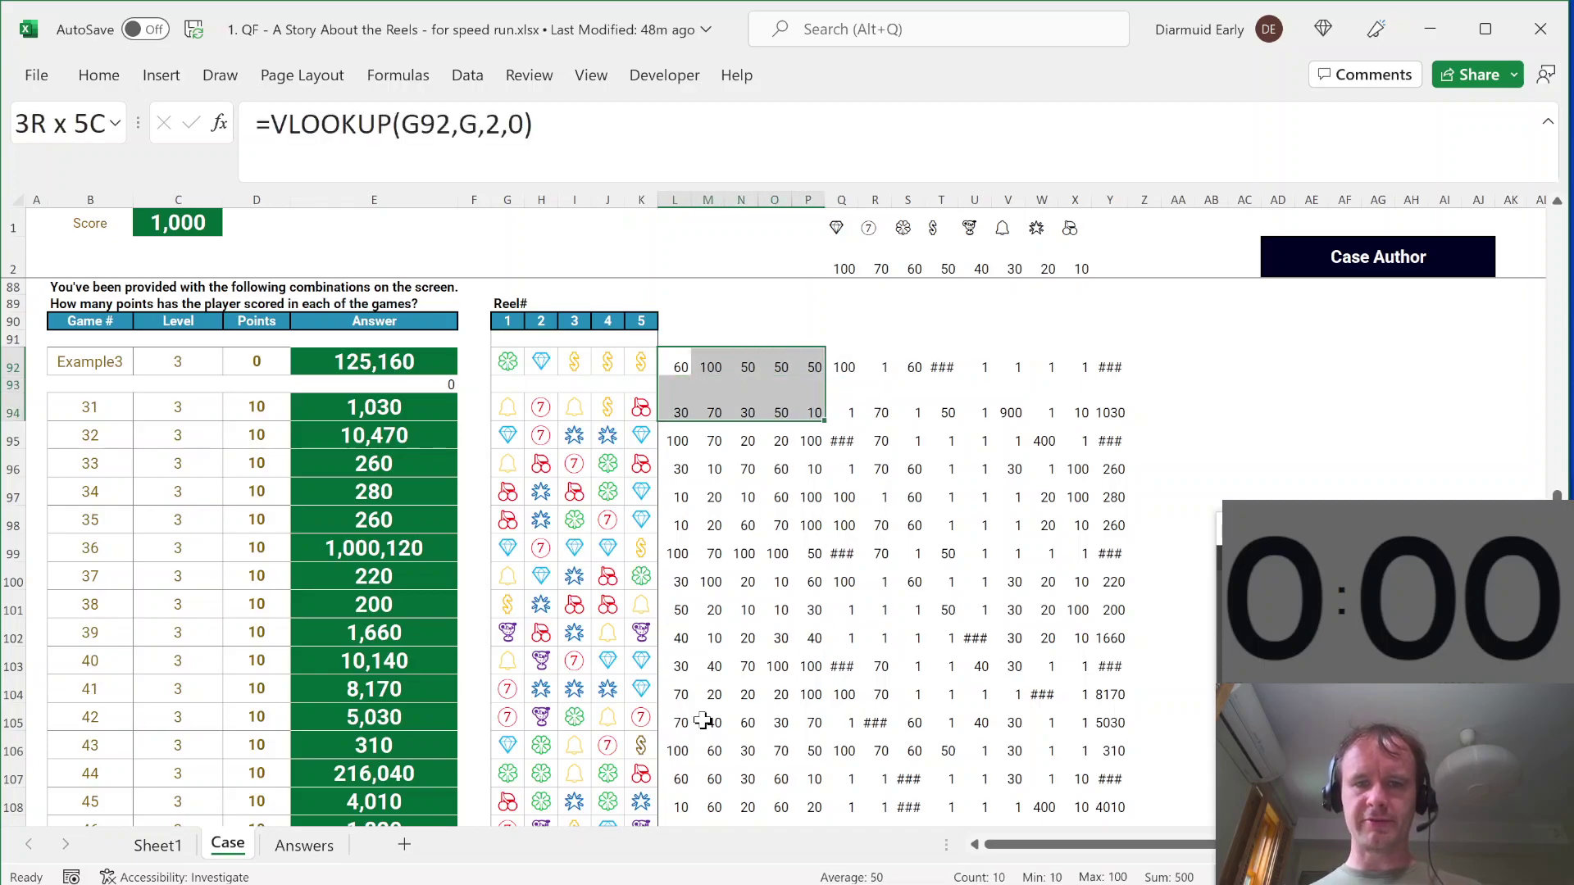
key(Up)
key(Up)
key(Up)
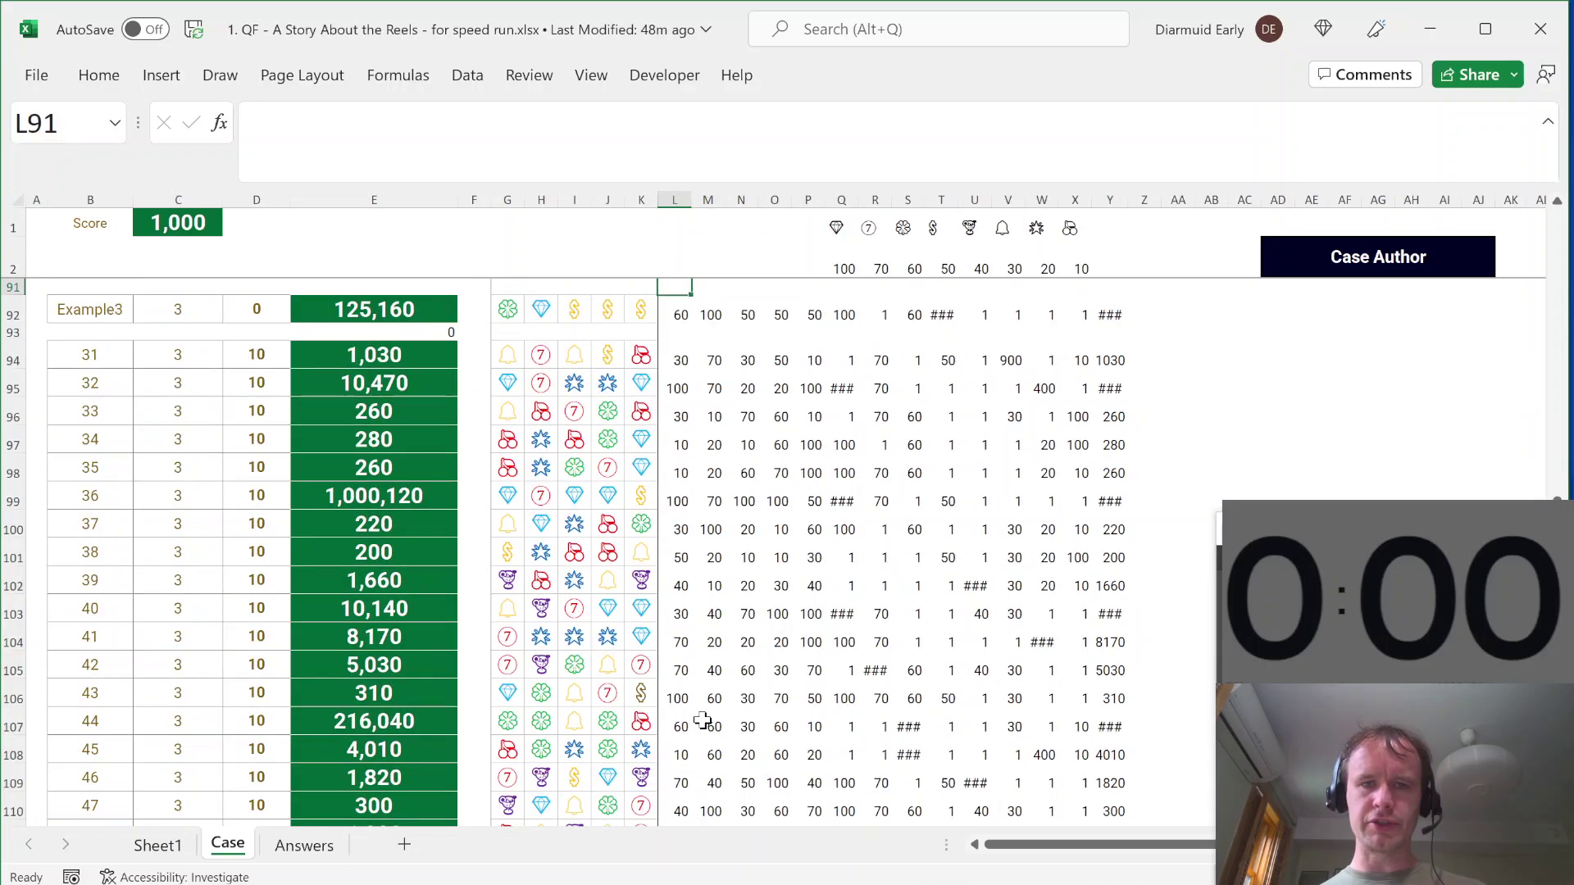
key(Down)
key(Down)
key(Down)
key(Right)
key(Right)
key(Right)
key(Right)
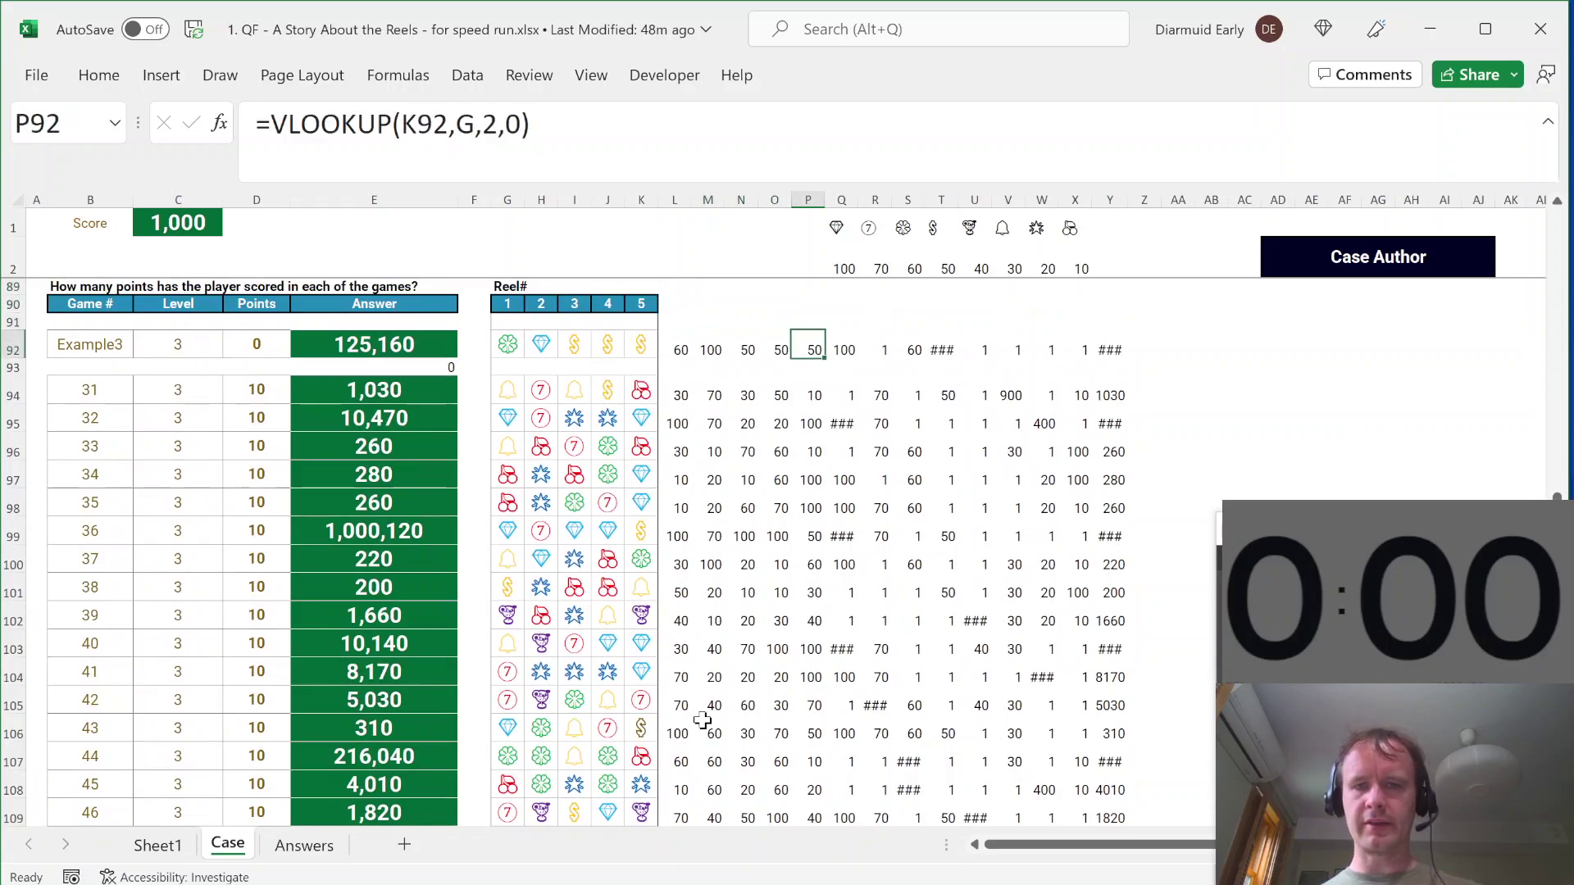
key(Right)
key(ctrl+shift+Right)
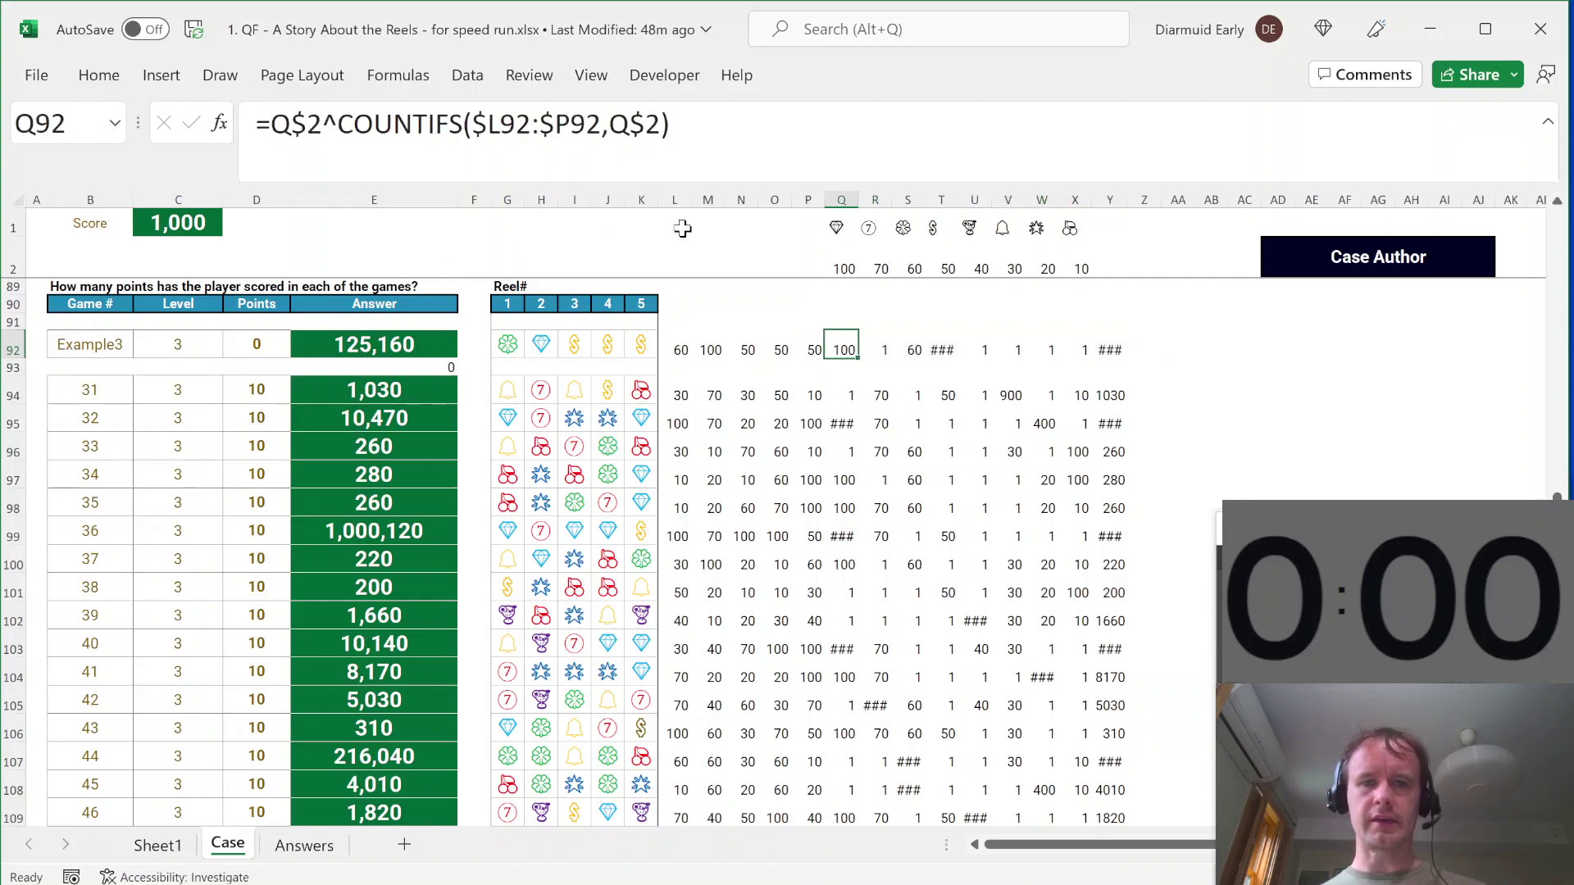
key(Left)
key(Left)
key(Left)
key(Left)
key(Left)
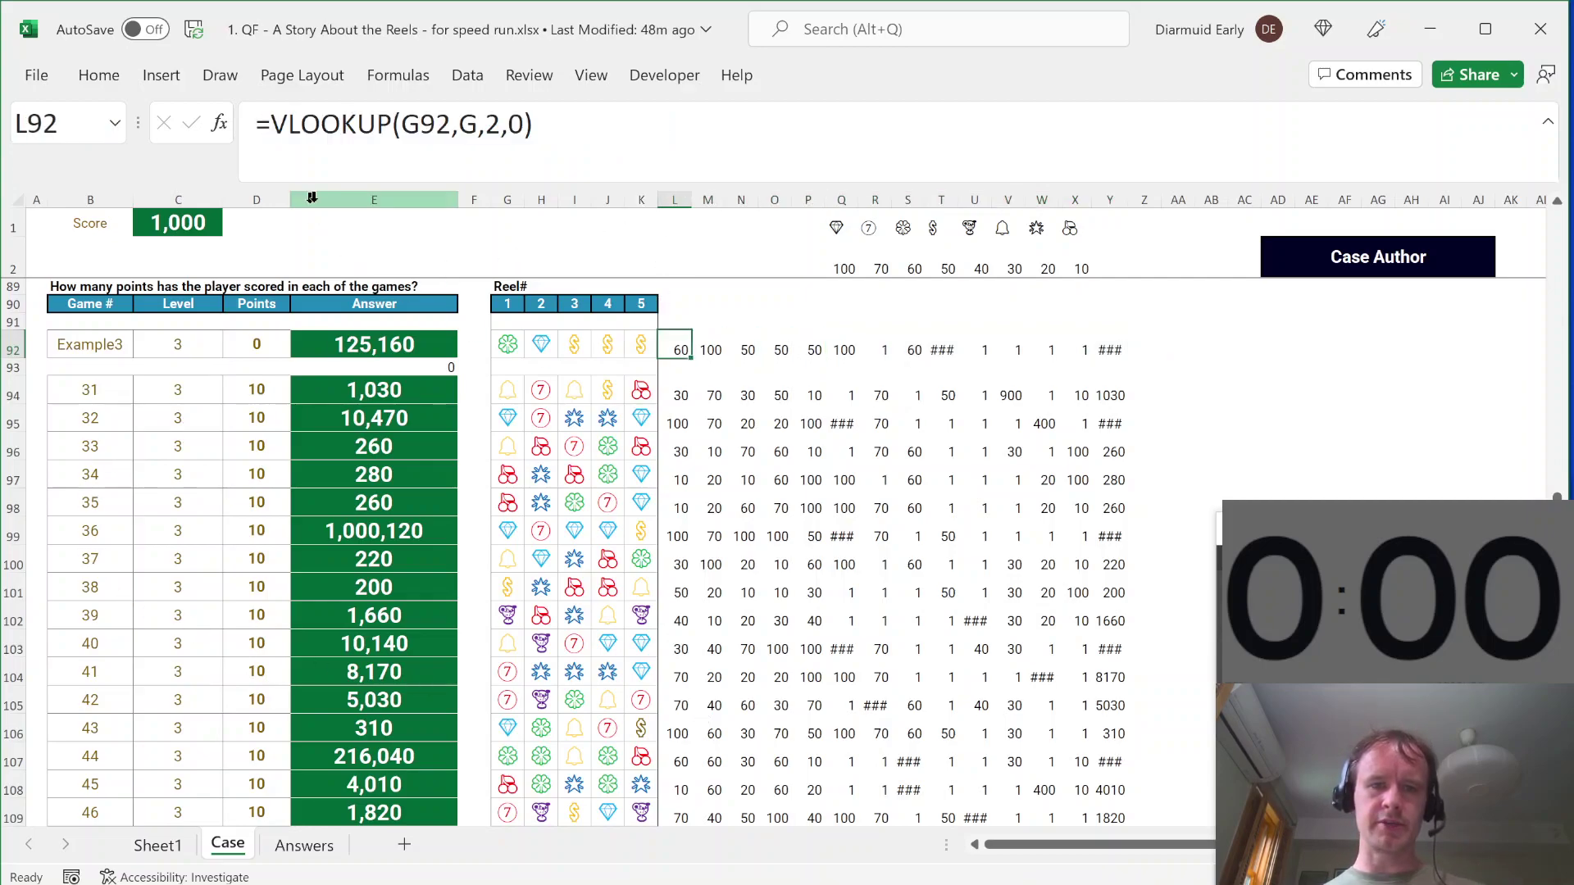
drag(507, 344, 803, 352)
click(436, 123)
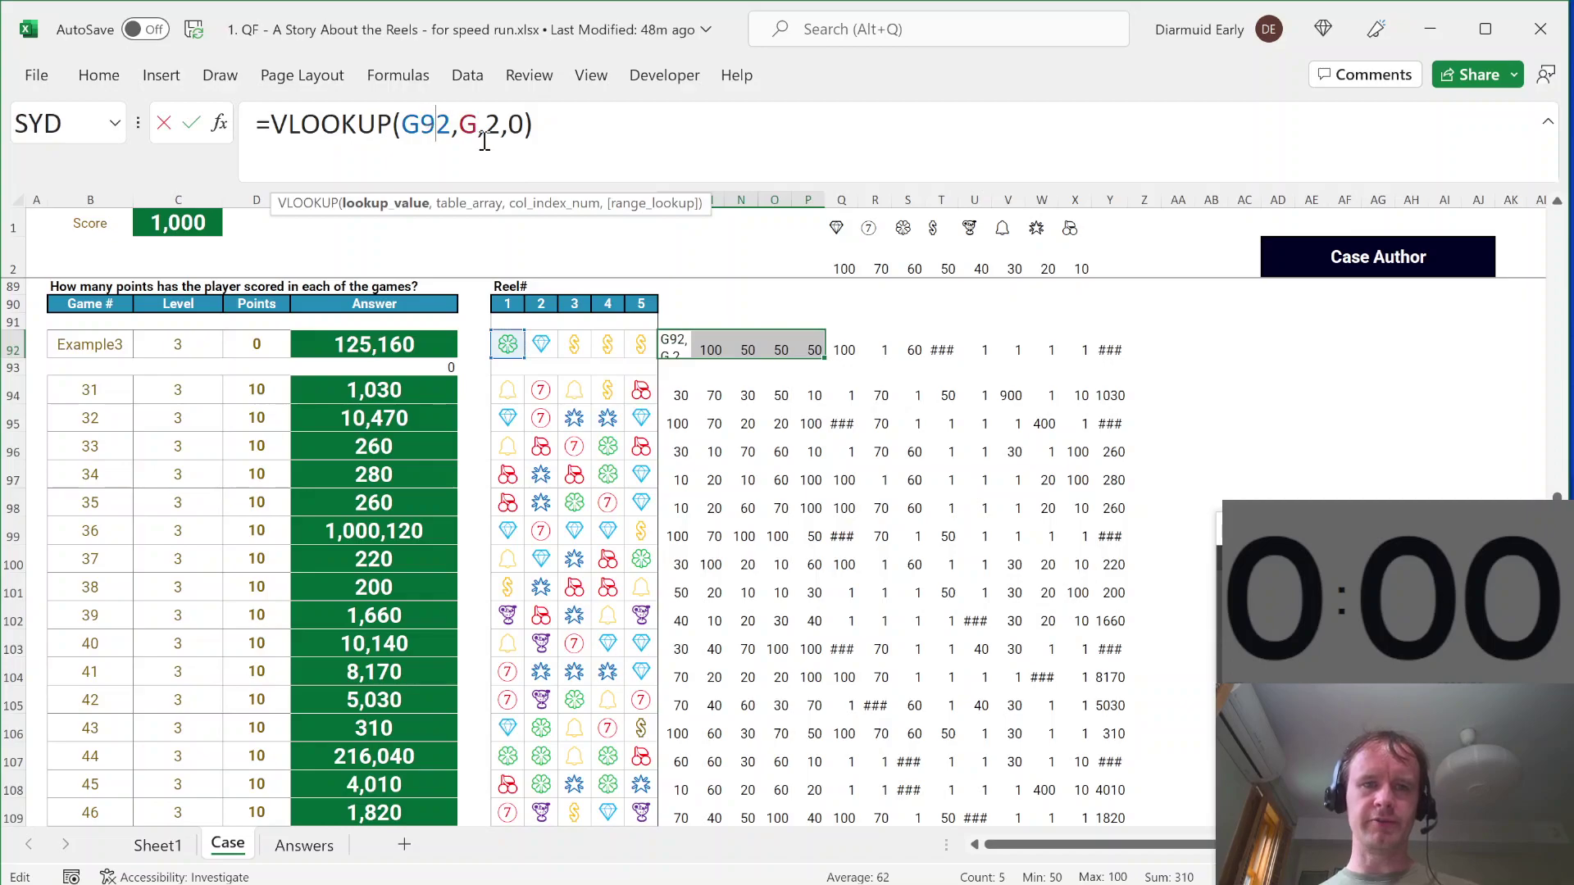
key(Escape)
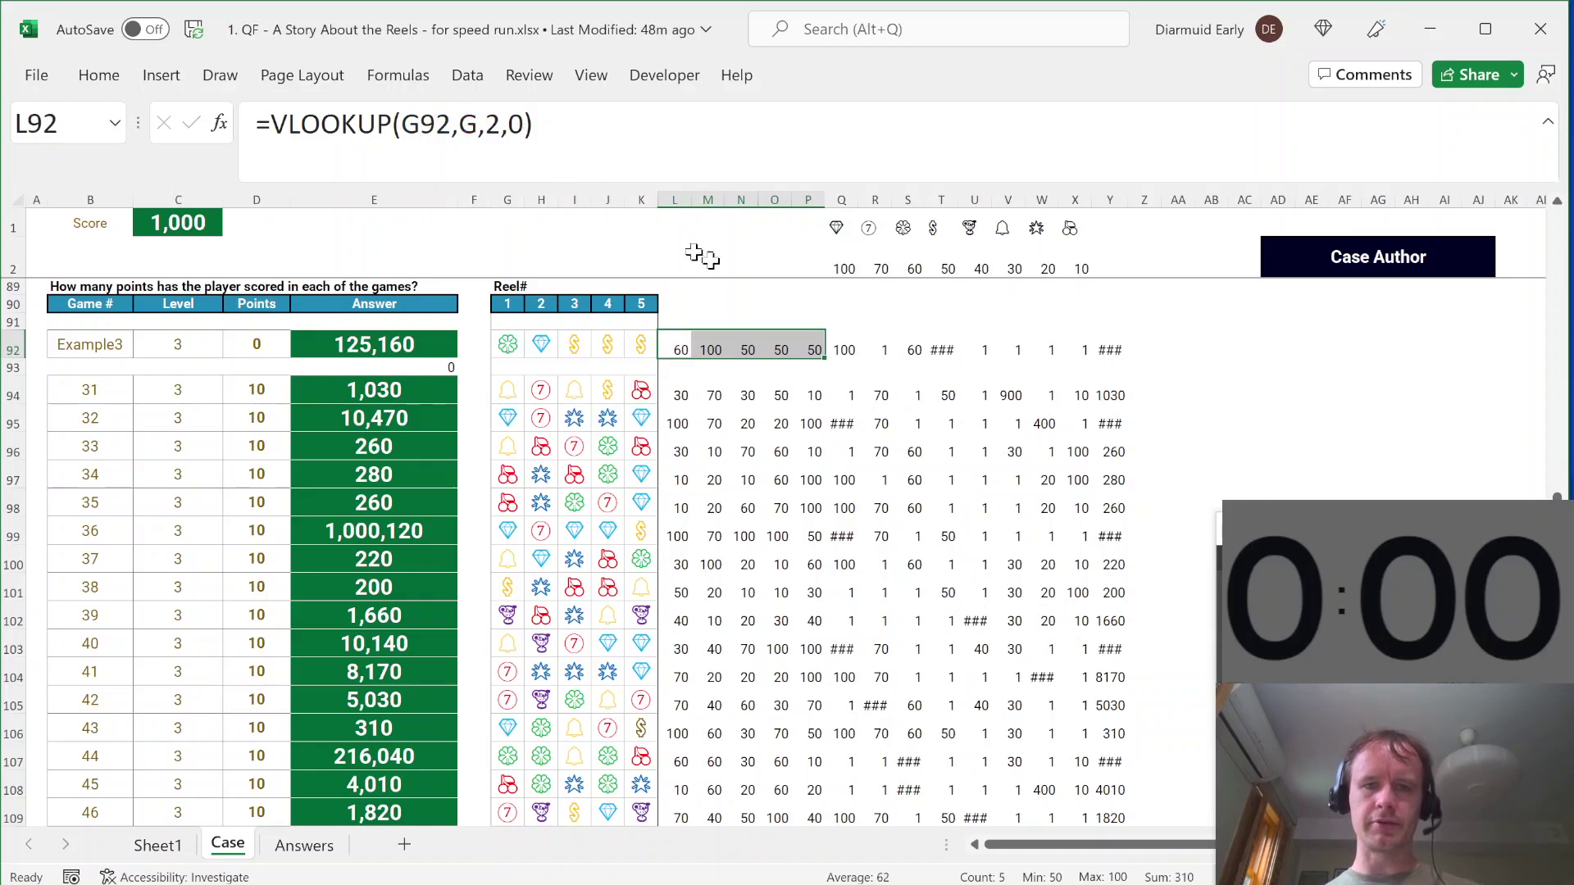
key(Right)
key(Right)
key(Right)
key(Right)
key(Right)
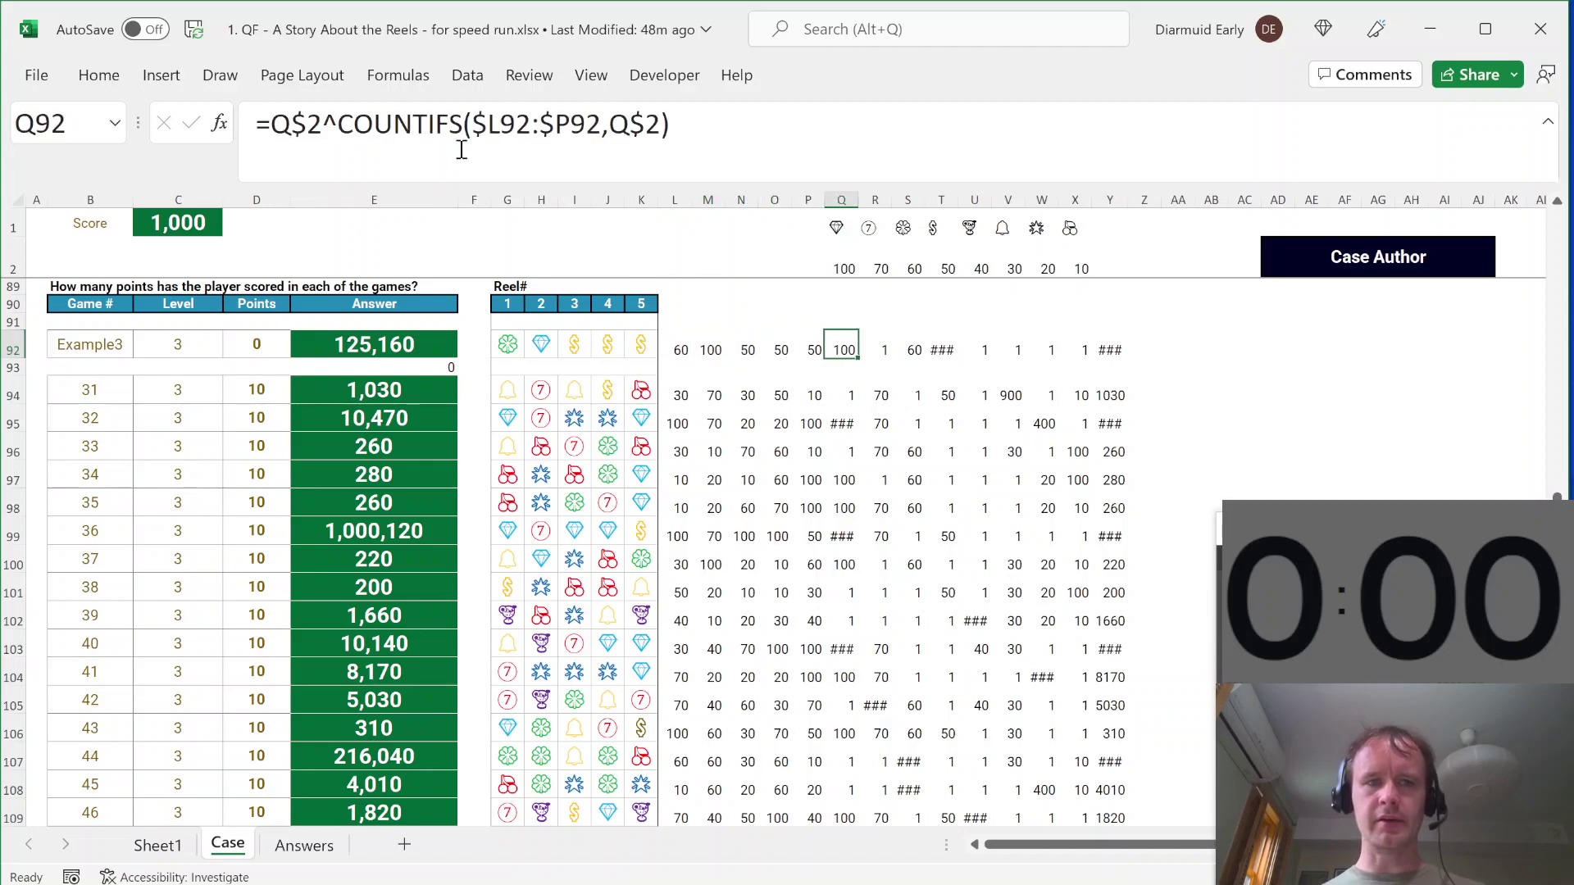
click(362, 129)
key(Escape)
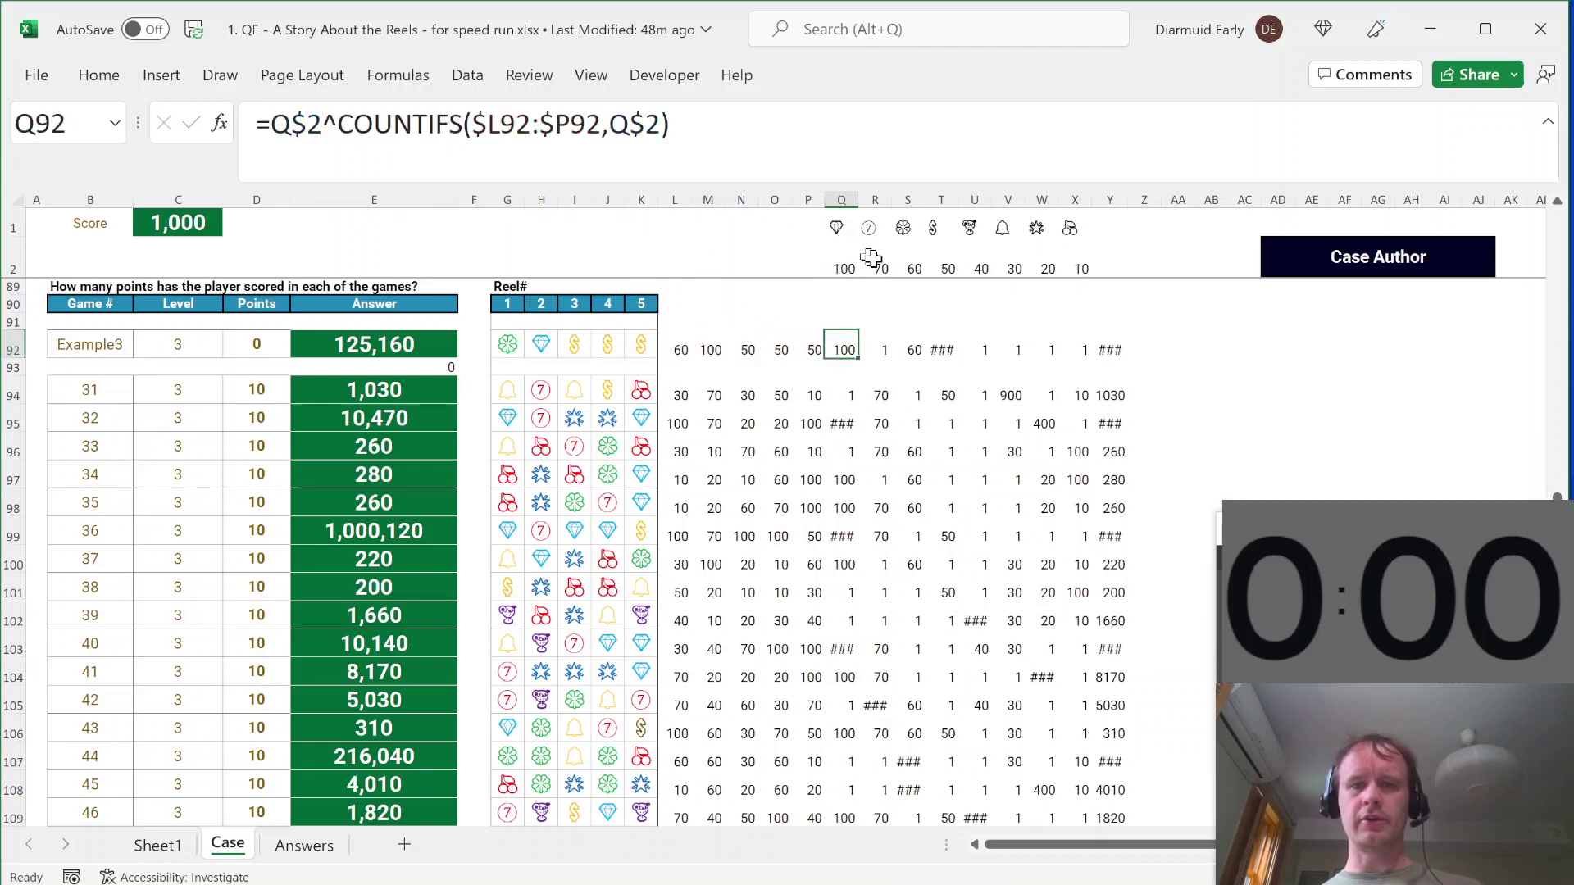
click(510, 345)
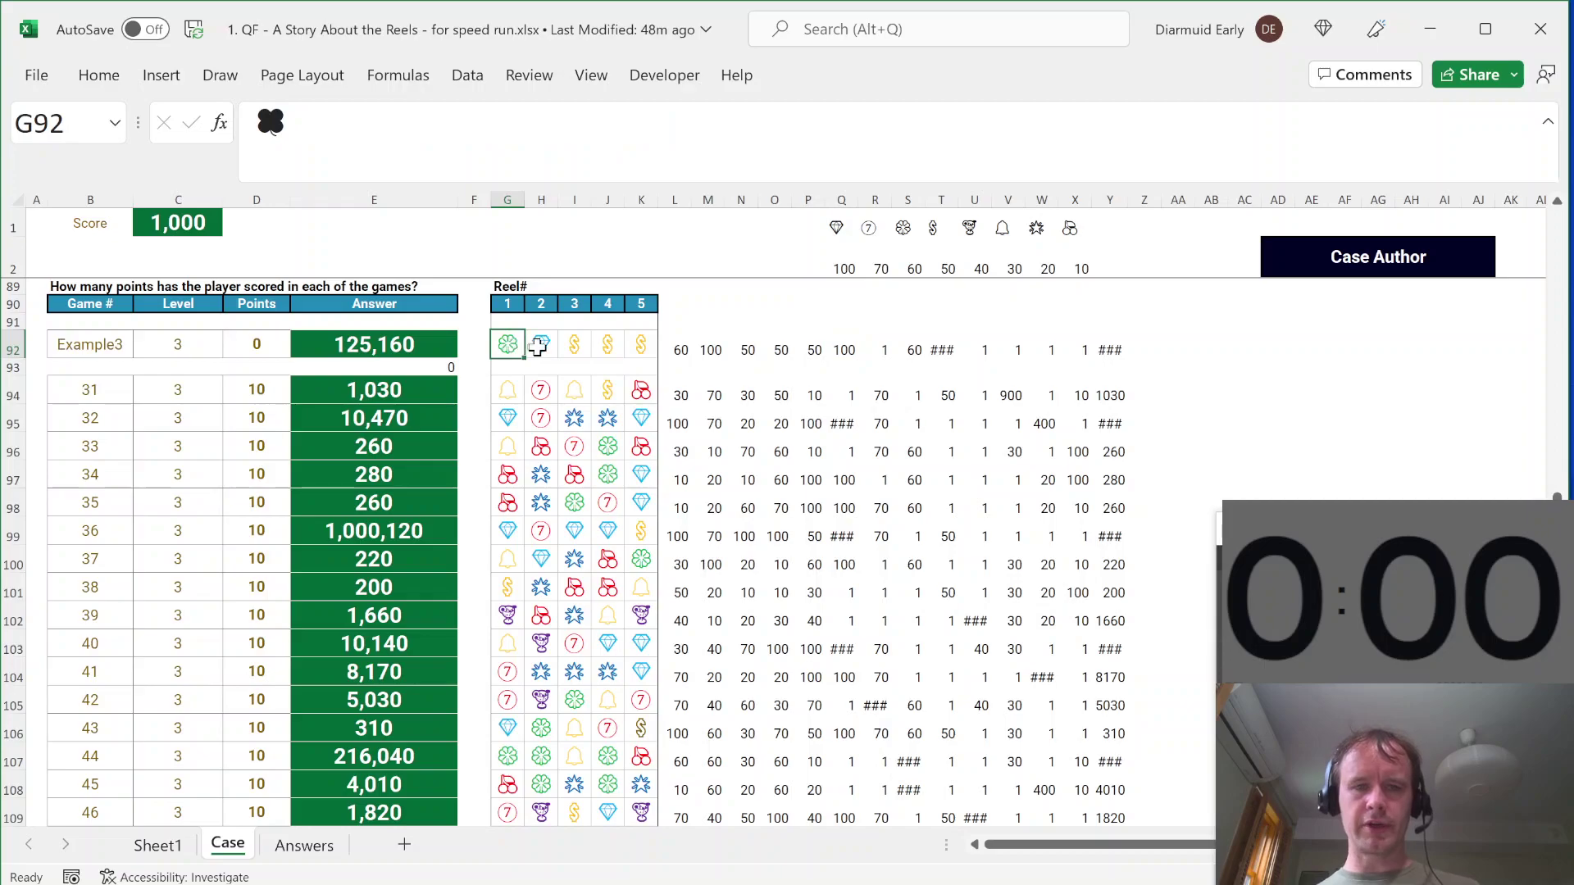
click(548, 345)
click(574, 345)
click(607, 346)
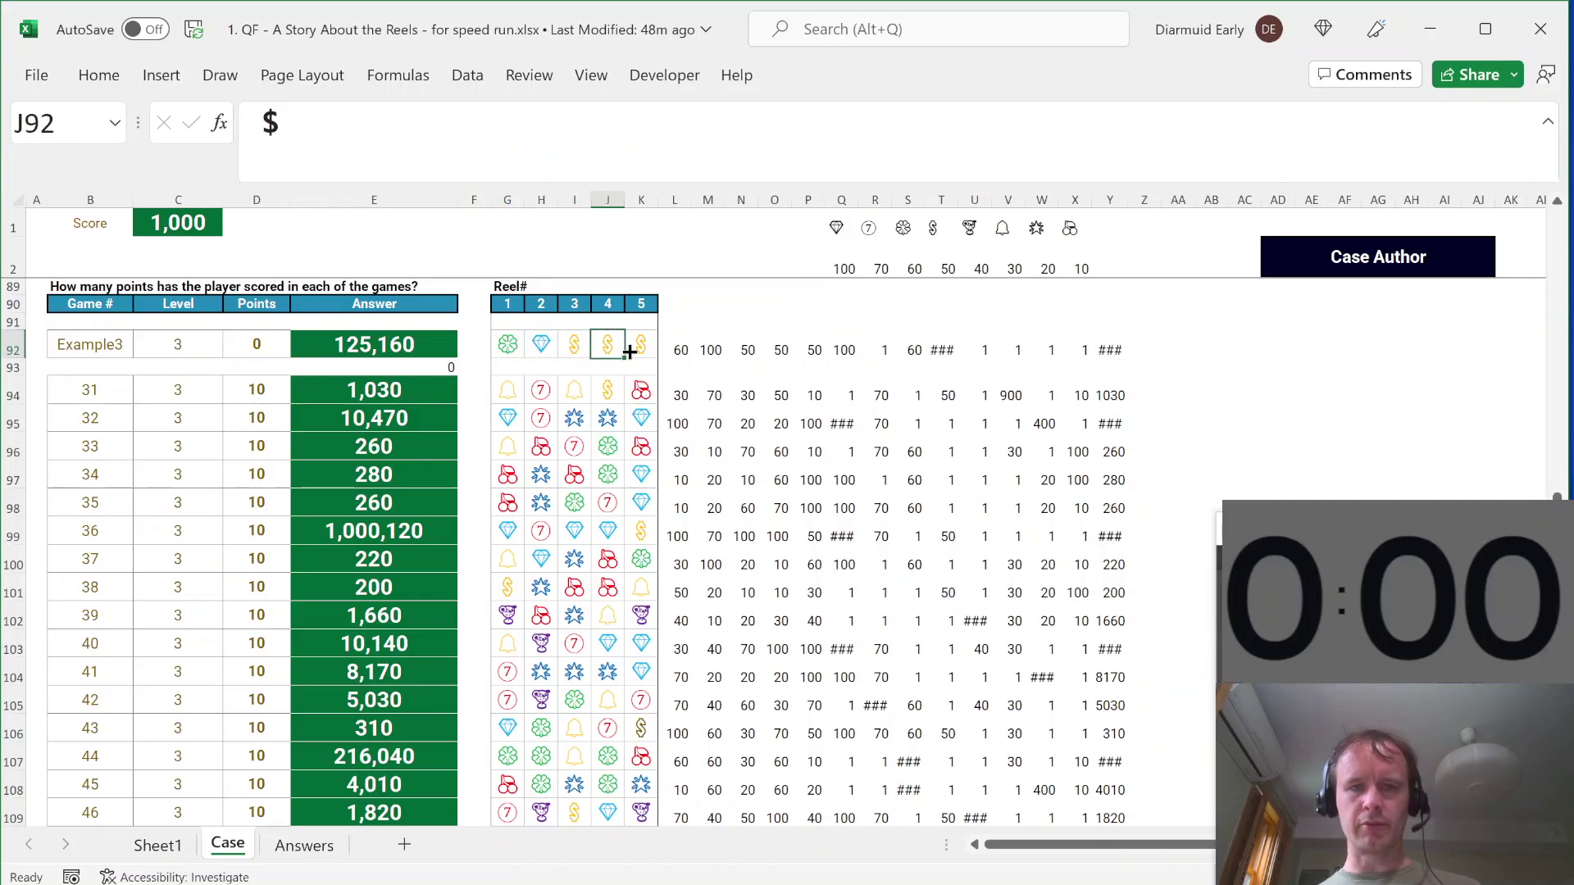
click(634, 350)
click(832, 228)
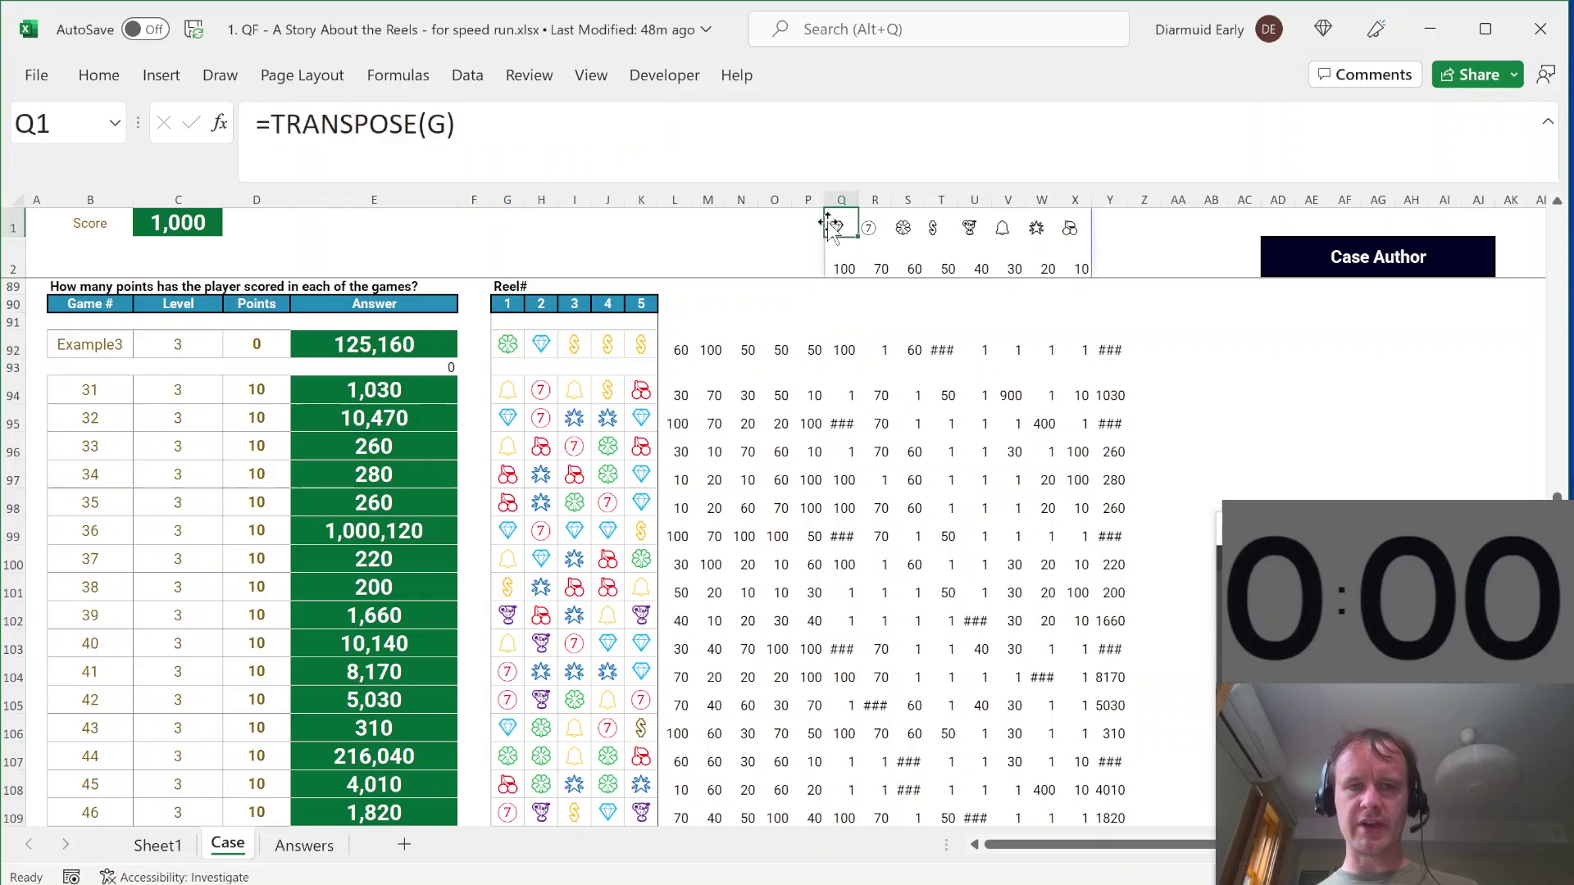
click(841, 347)
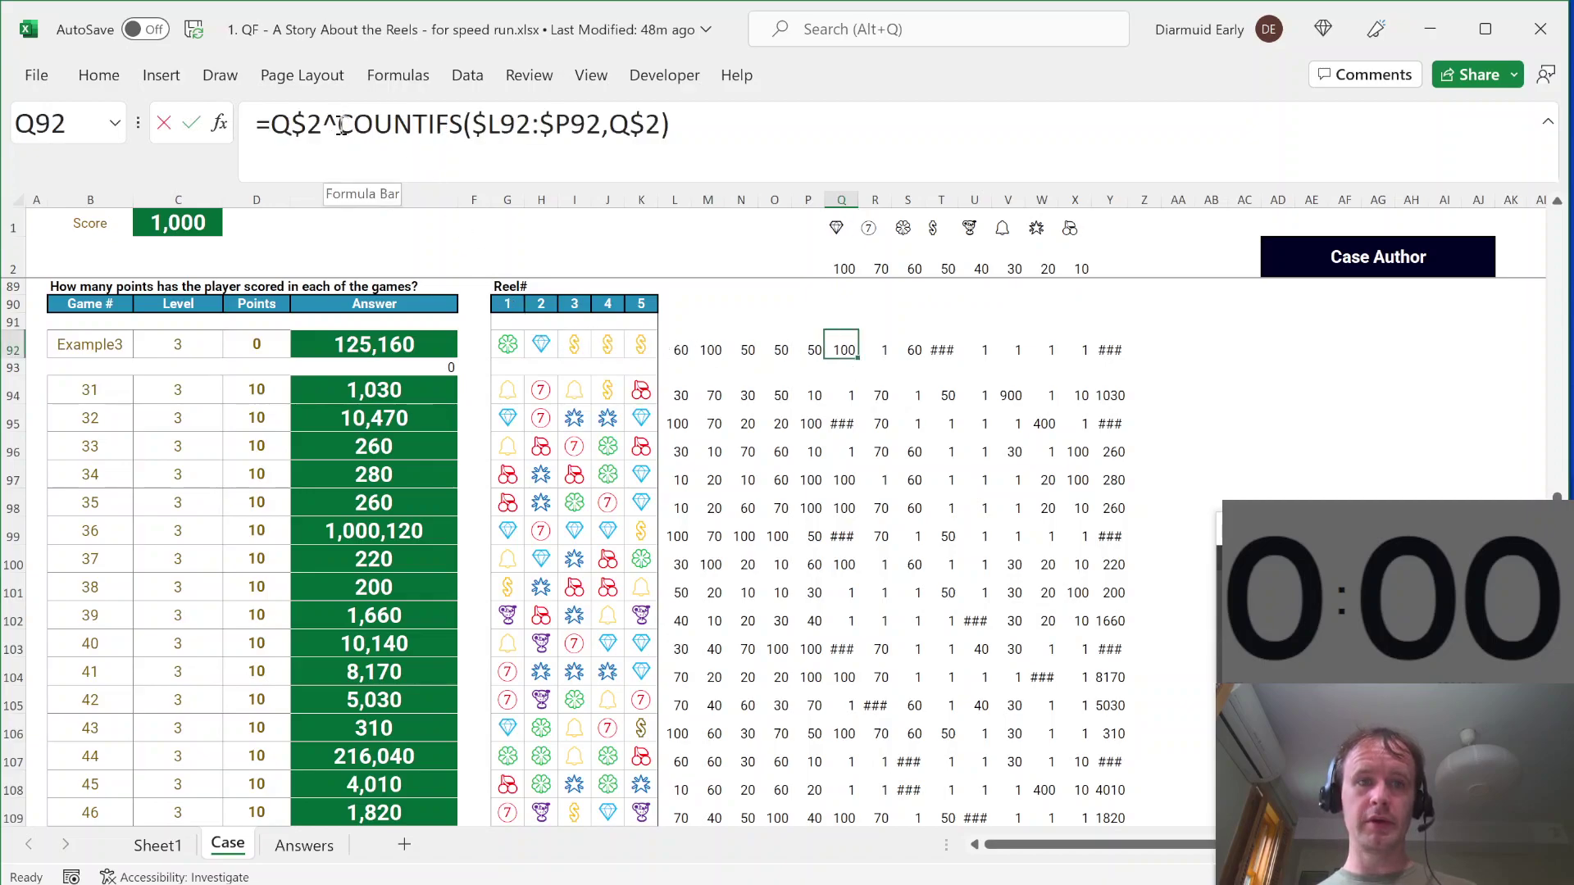
drag(339, 124, 779, 139)
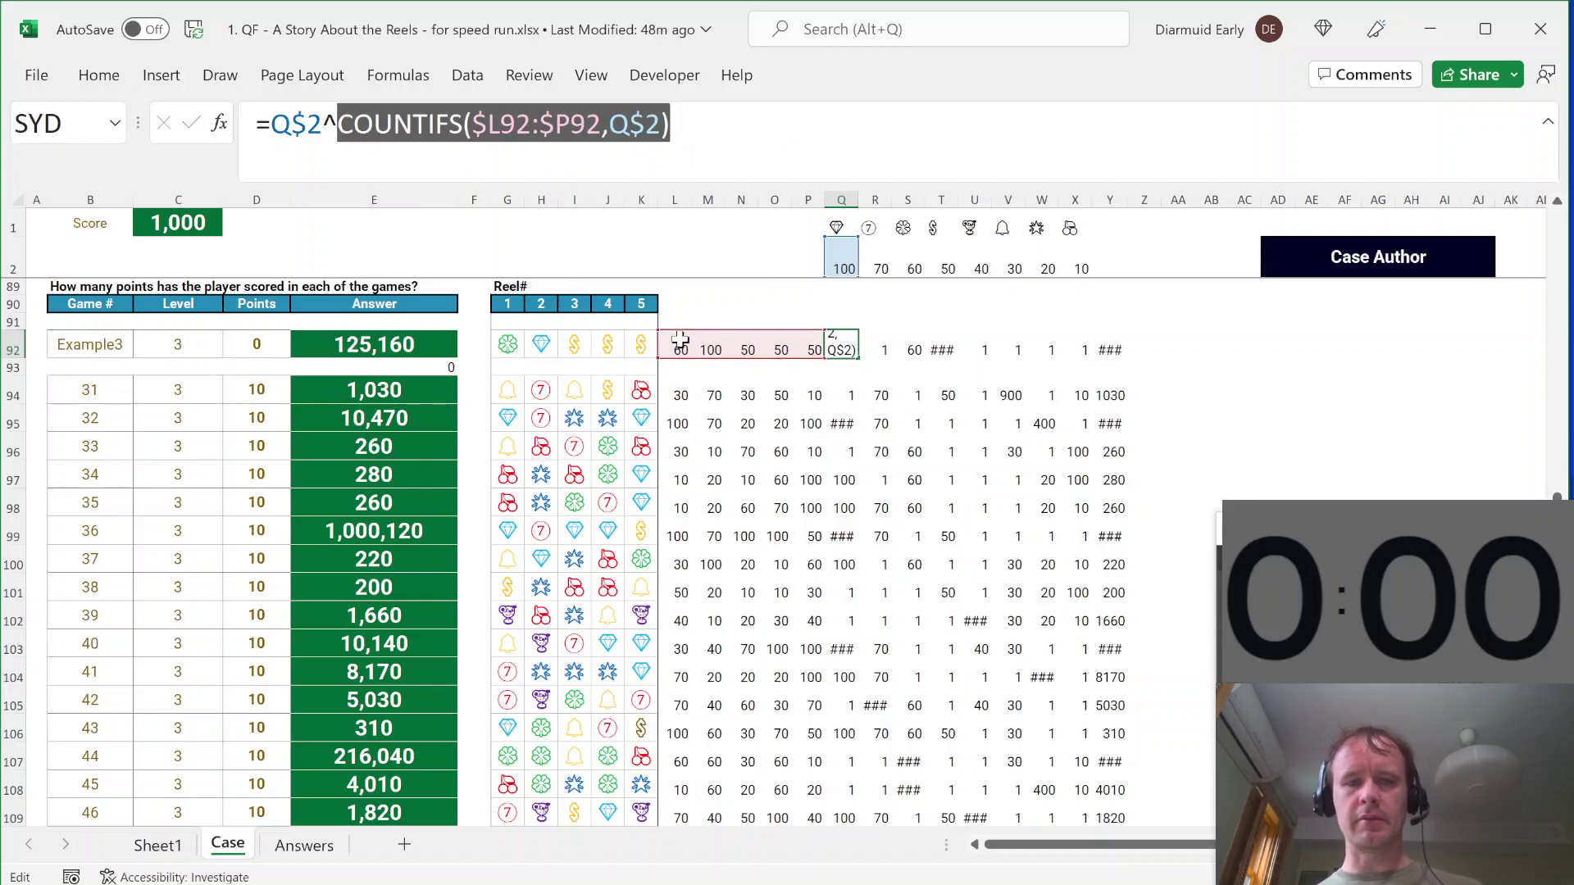
key(Escape)
drag(680, 344, 189, 808)
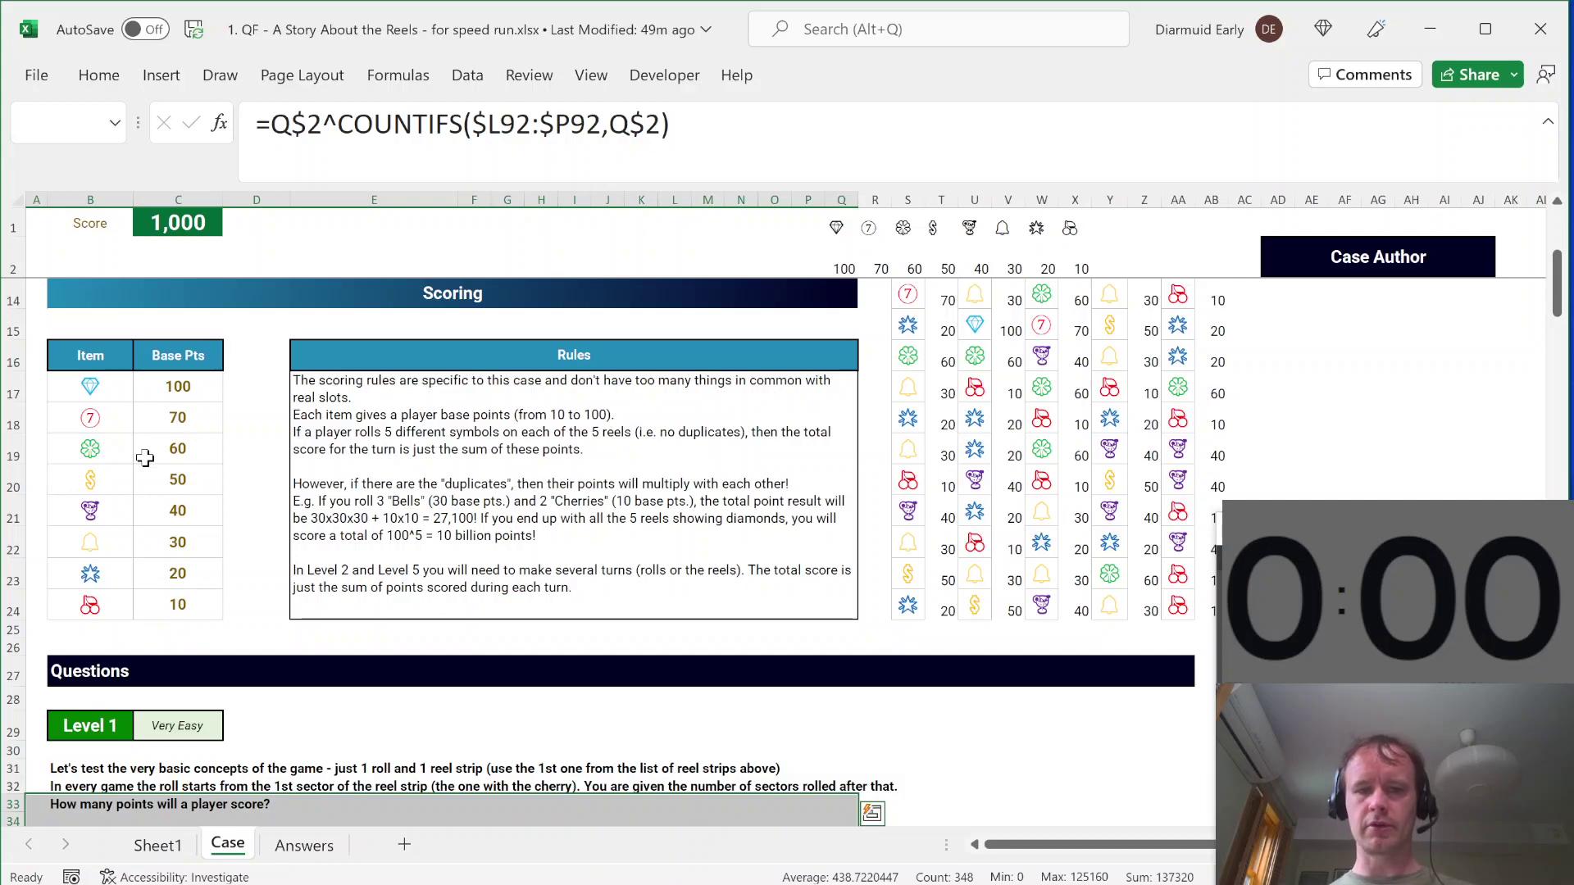
Step: Compare the symbol-score formulas in Q92 and R92
key(ctrl+BackSpace)
key(Down)
key(Down)
key(Down)
key(Down)
key(Down)
key(Down)
key(Down)
key(Down)
key(Down)
key(Down)
key(Down)
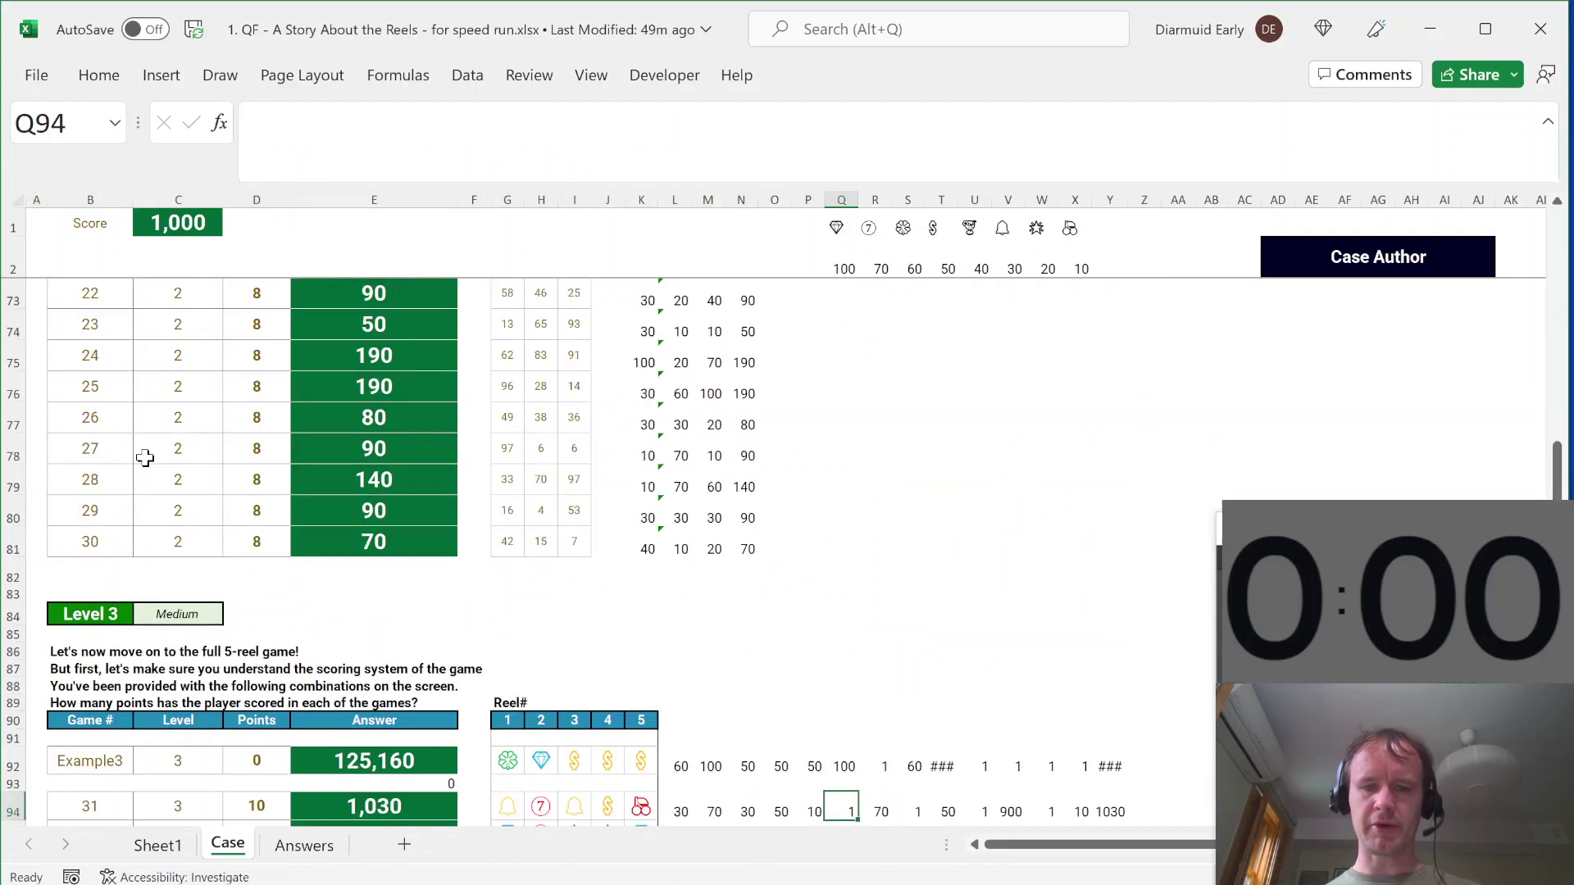
key(ctrl+Up)
key(ctrl+Up)
key(Right)
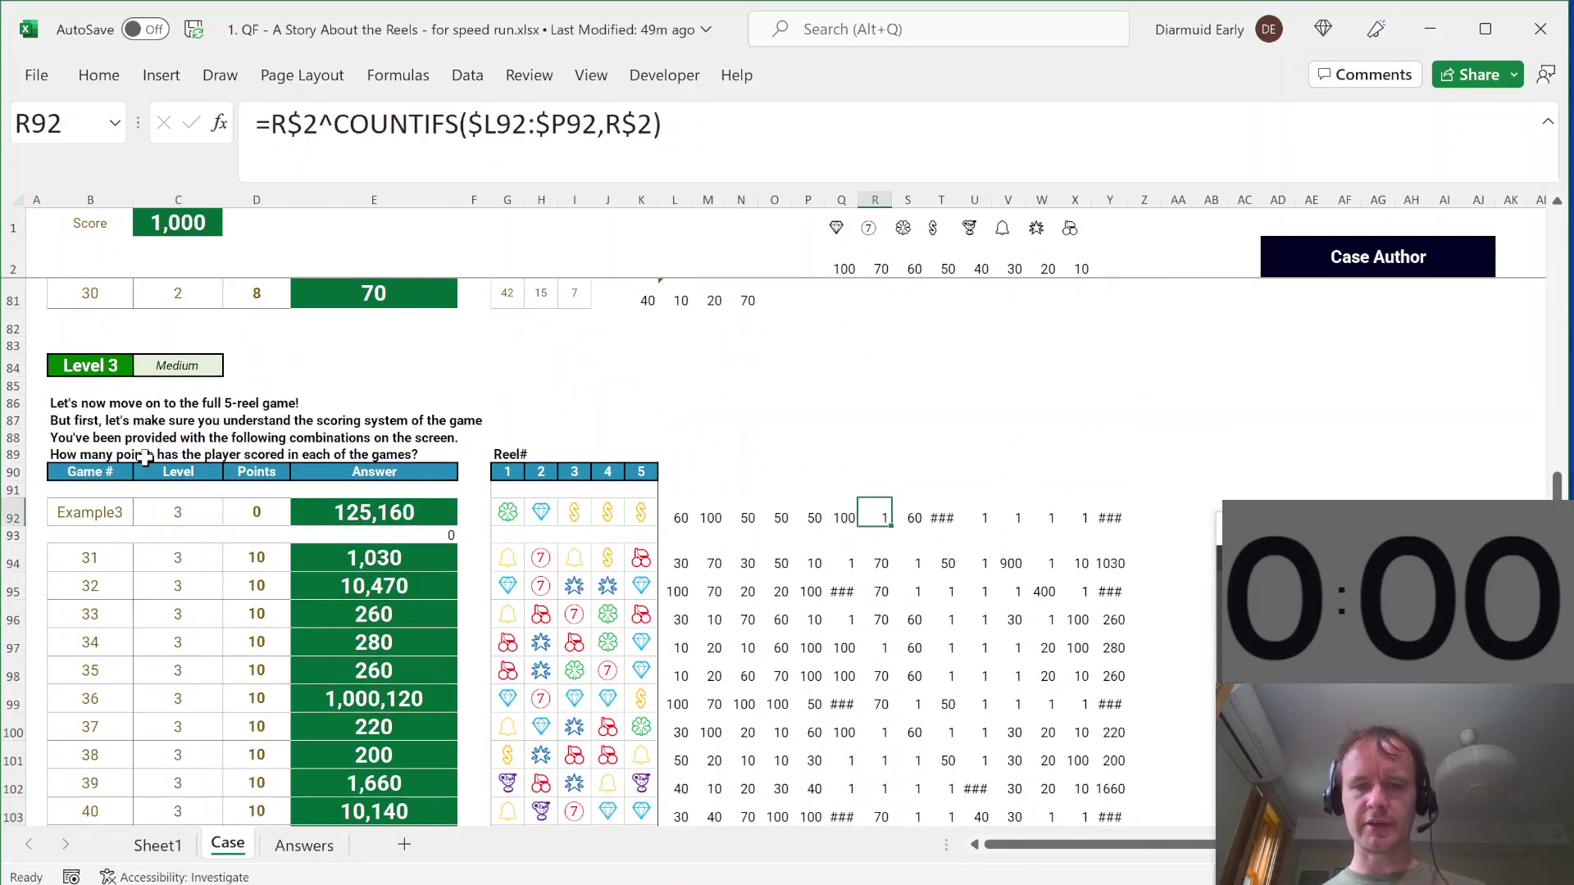
key(Left)
key(Right)
key(Left)
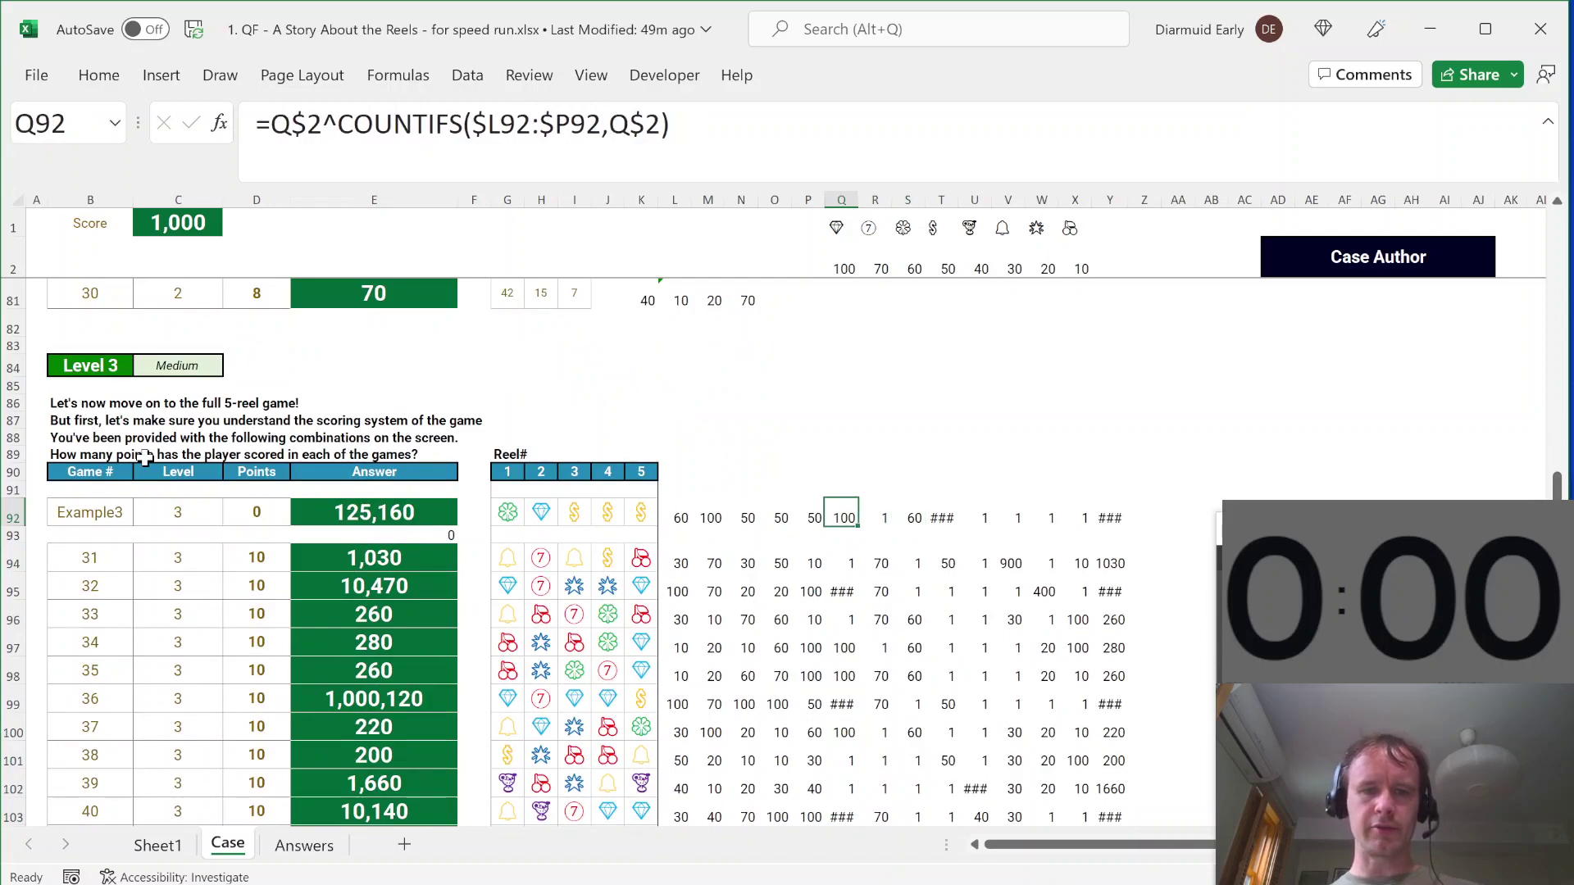
key(Right)
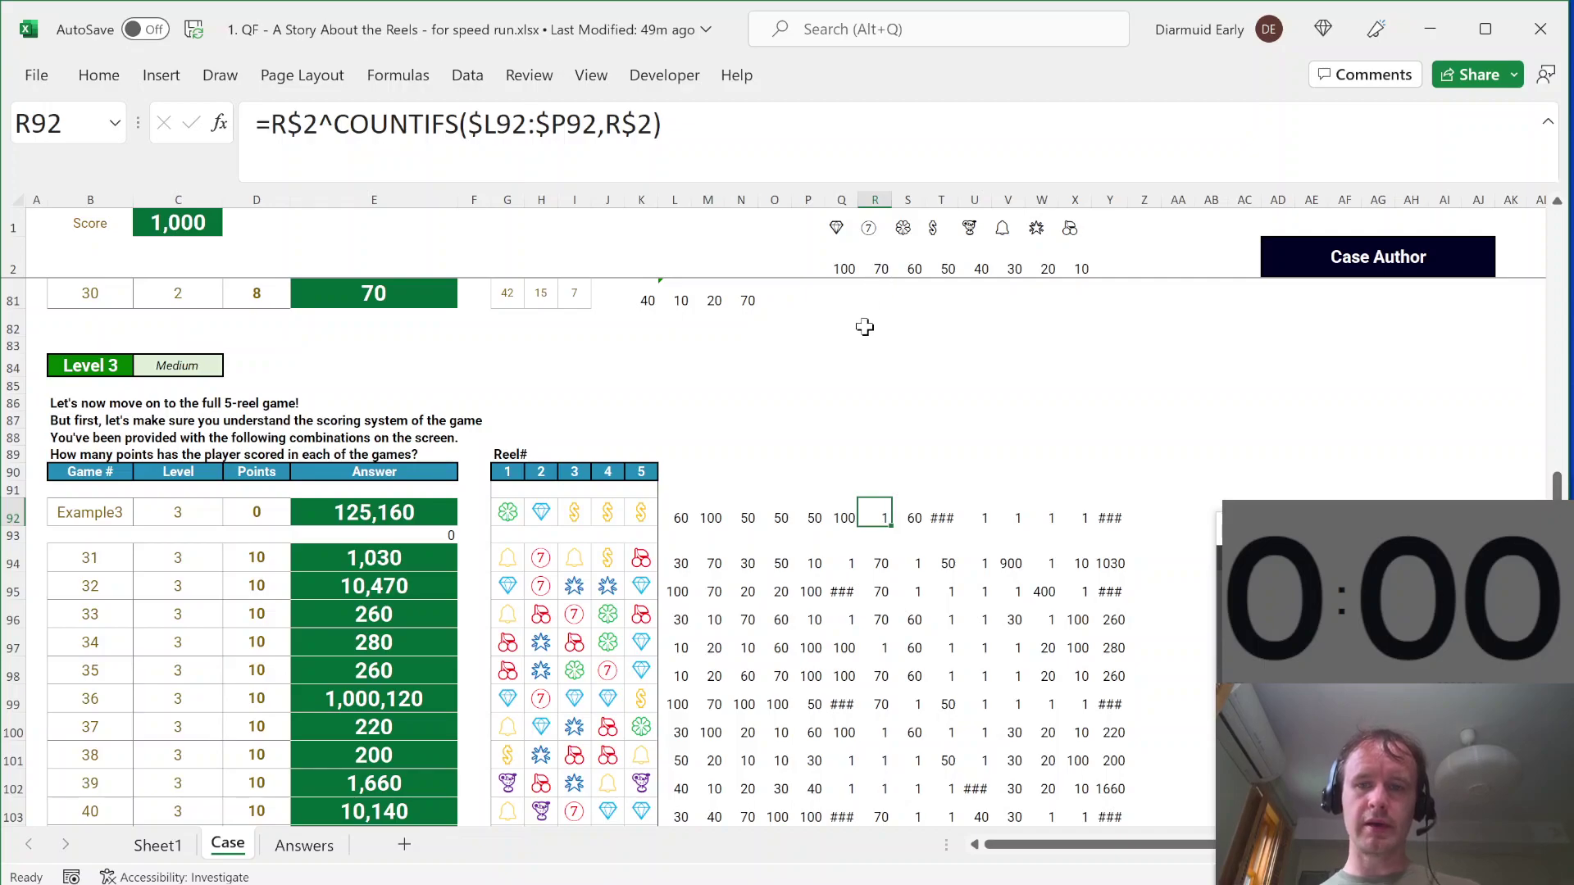
key(Left)
Step: Autofit columns Q–X for the Q92:X113 score block so values show in full
key(shift+Right)
key(shift+Right)
key(shift+Right)
key(shift+Right)
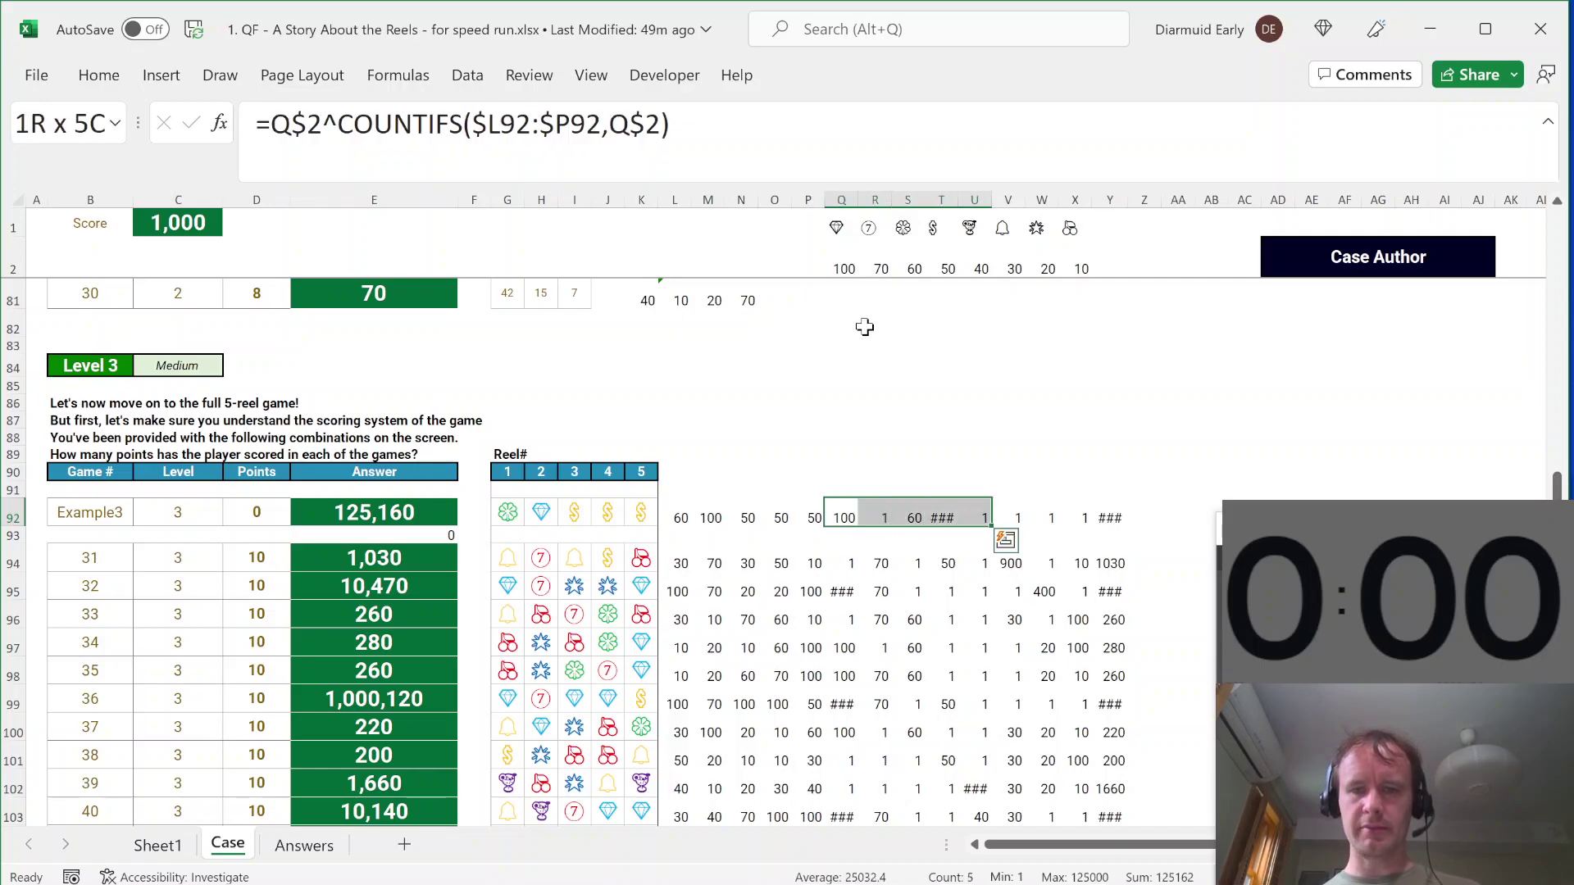
key(shift+Left)
key(shift+Left)
key(shift+Left)
key(shift+Left)
key(ctrl+shift+Down)
key(ctrl+shift+Down)
key(shift+Right)
key(shift+Right)
key(shift+Right)
key(shift+Right)
key(shift+Right)
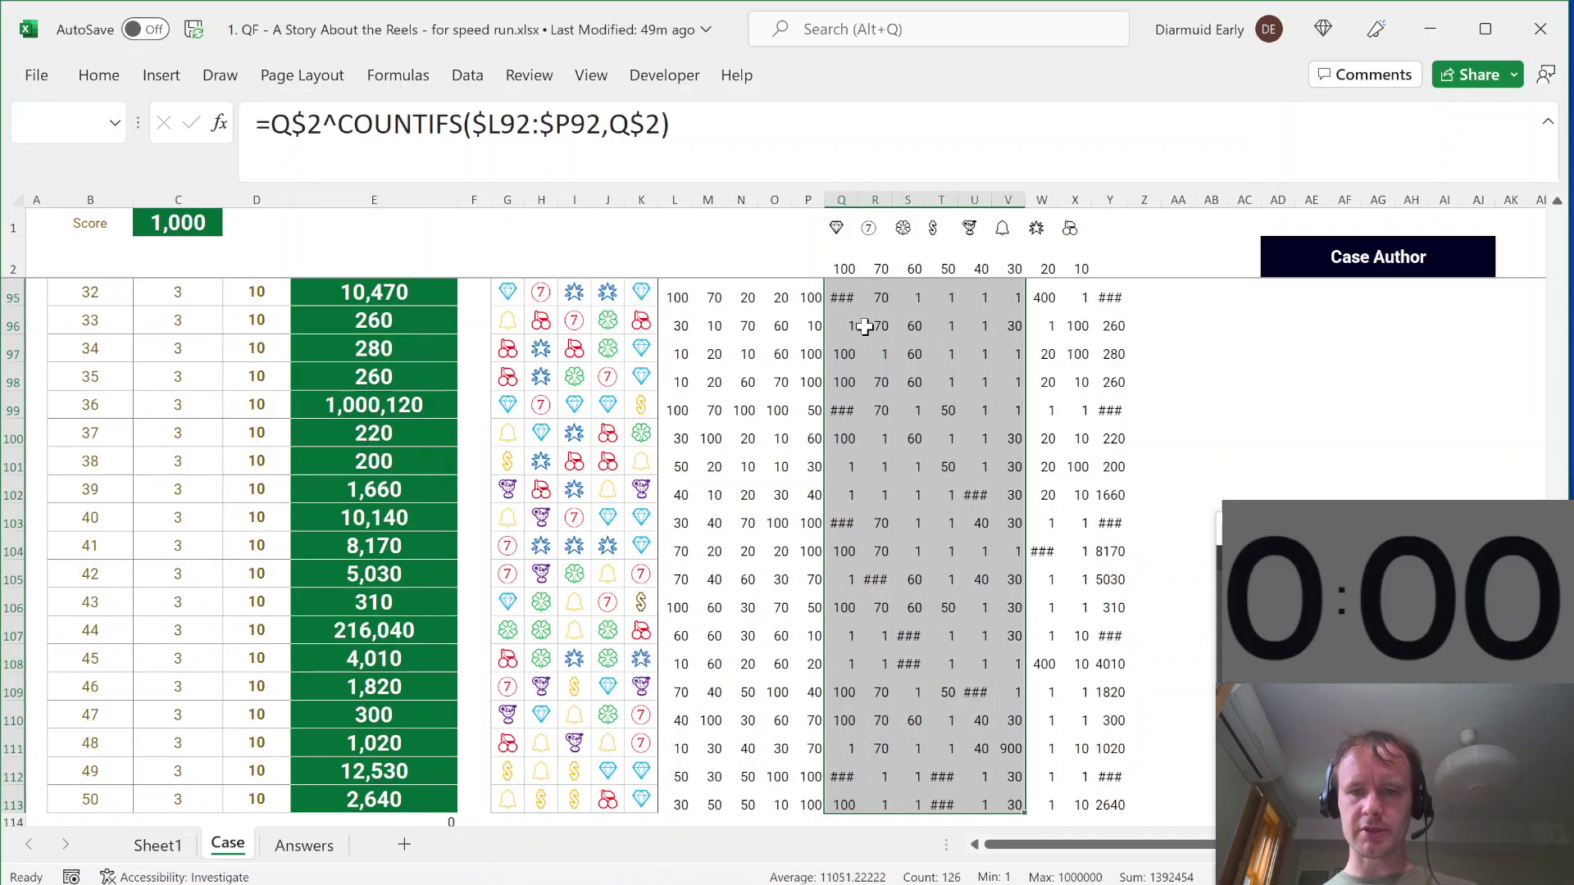
key(shift+Right)
key(shift+Right)
key(alt+h)
key(o)
key(i)
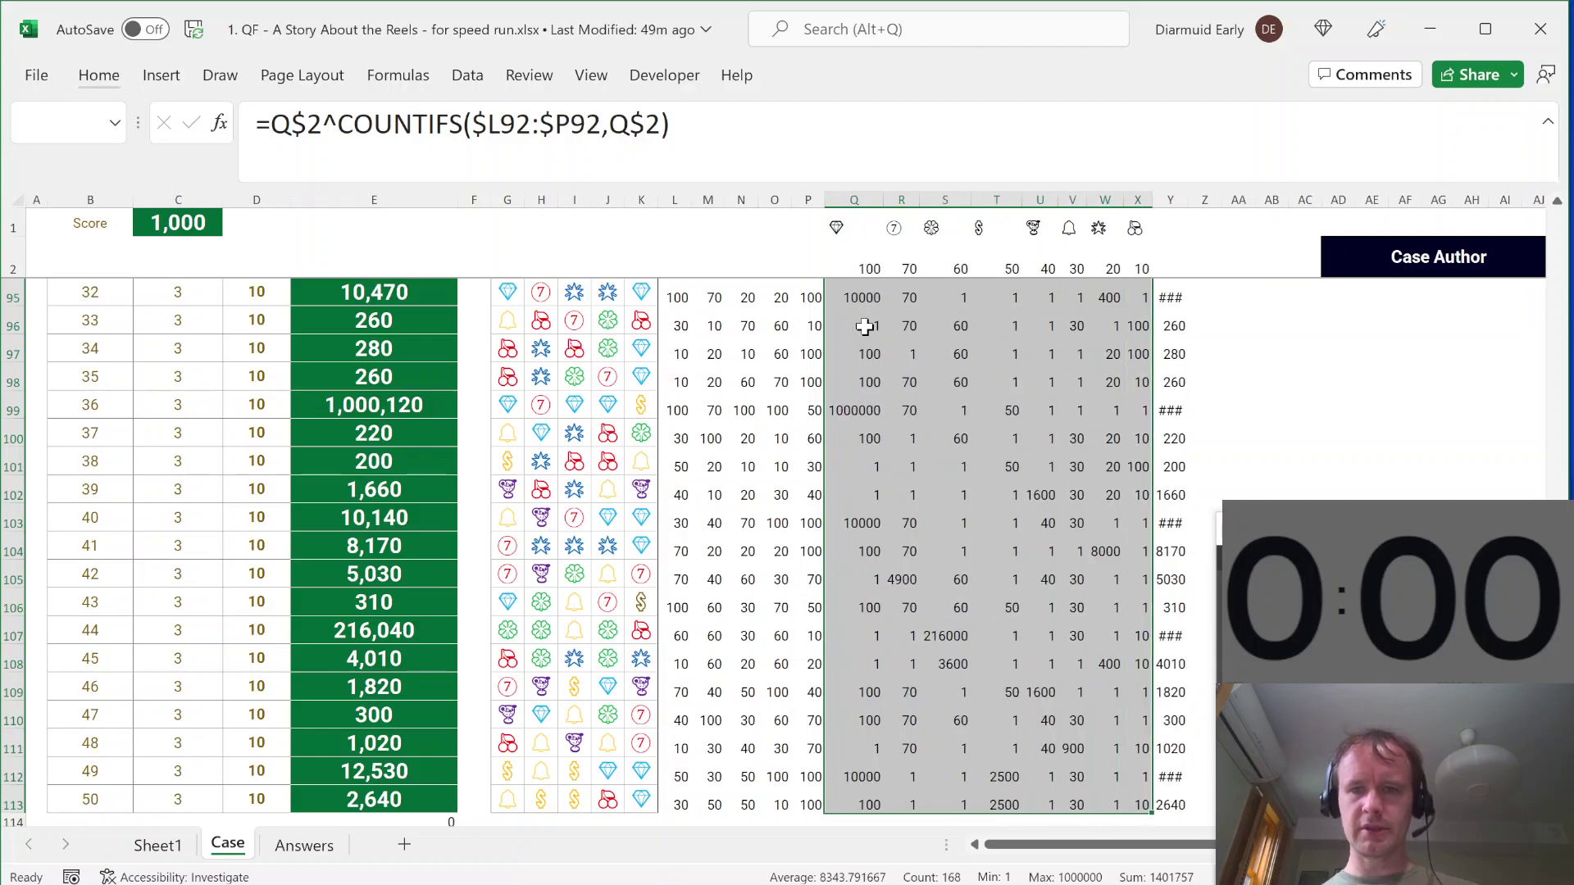
key(Up)
key(Down)
Step: Autofit column Y so Example3's totals show in full
key(ctrl+Right)
key(alt+h)
key(o)
key(i)
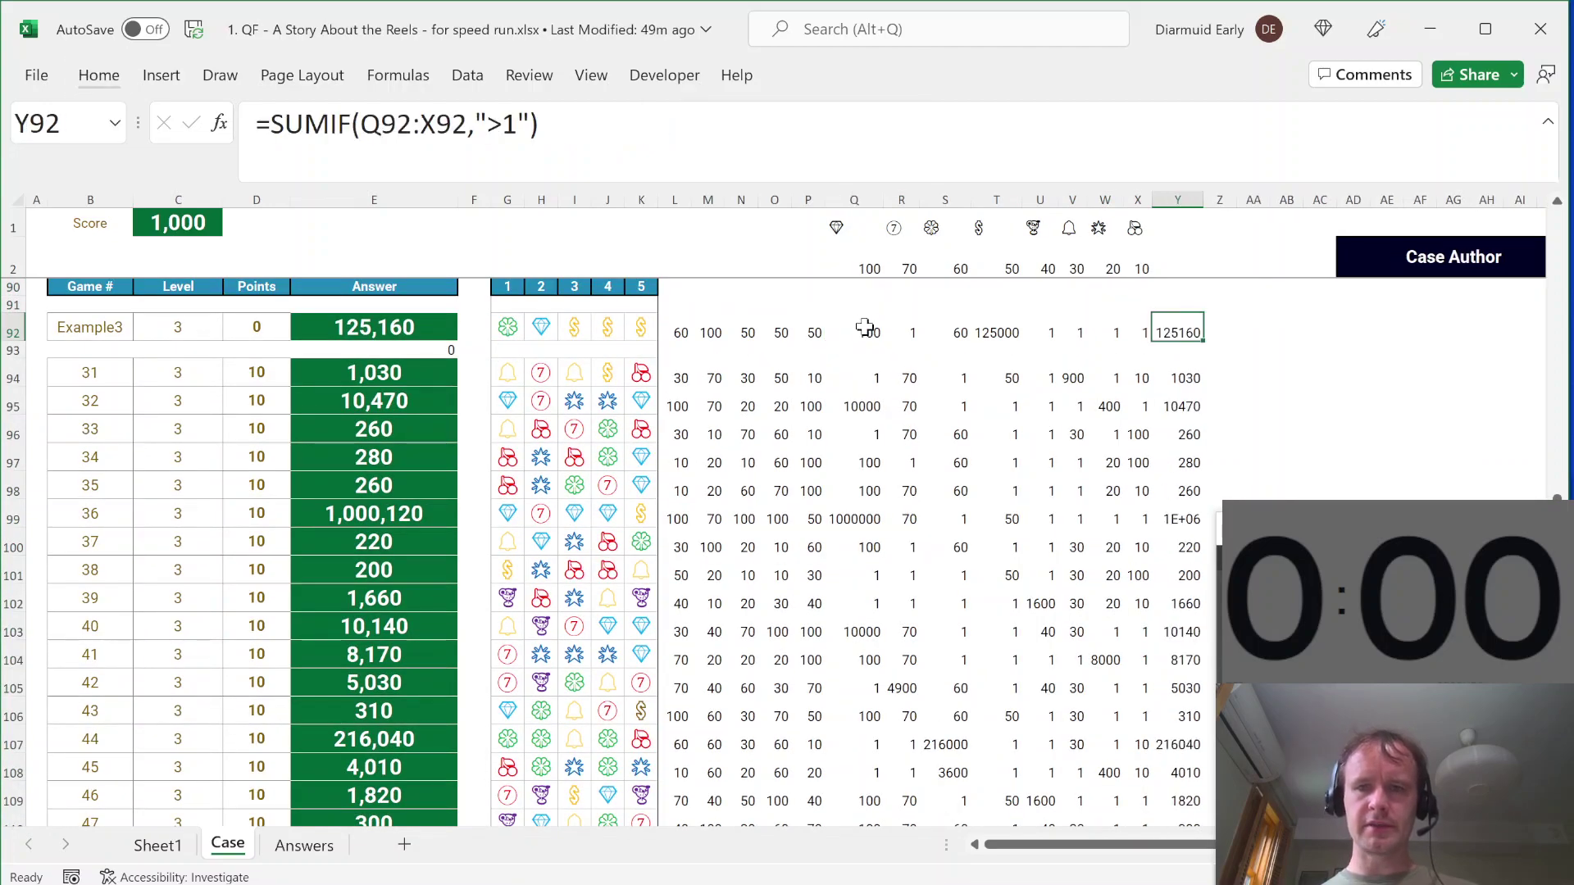
Step: Try altering the function name in Y92's formula, then restore SUMIF
click(411, 155)
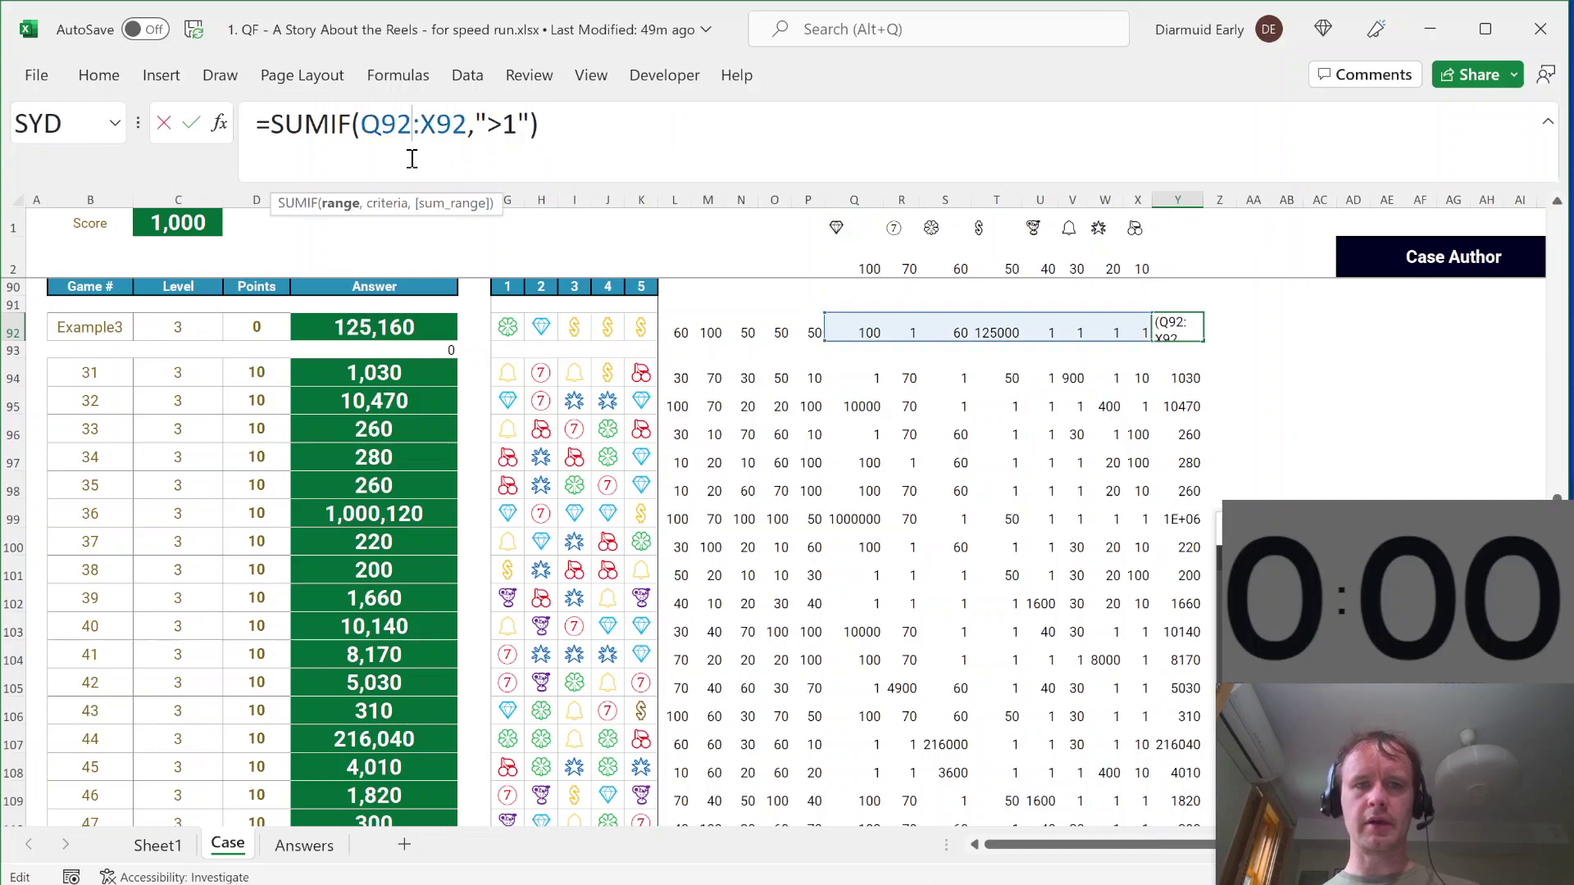
click(552, 131)
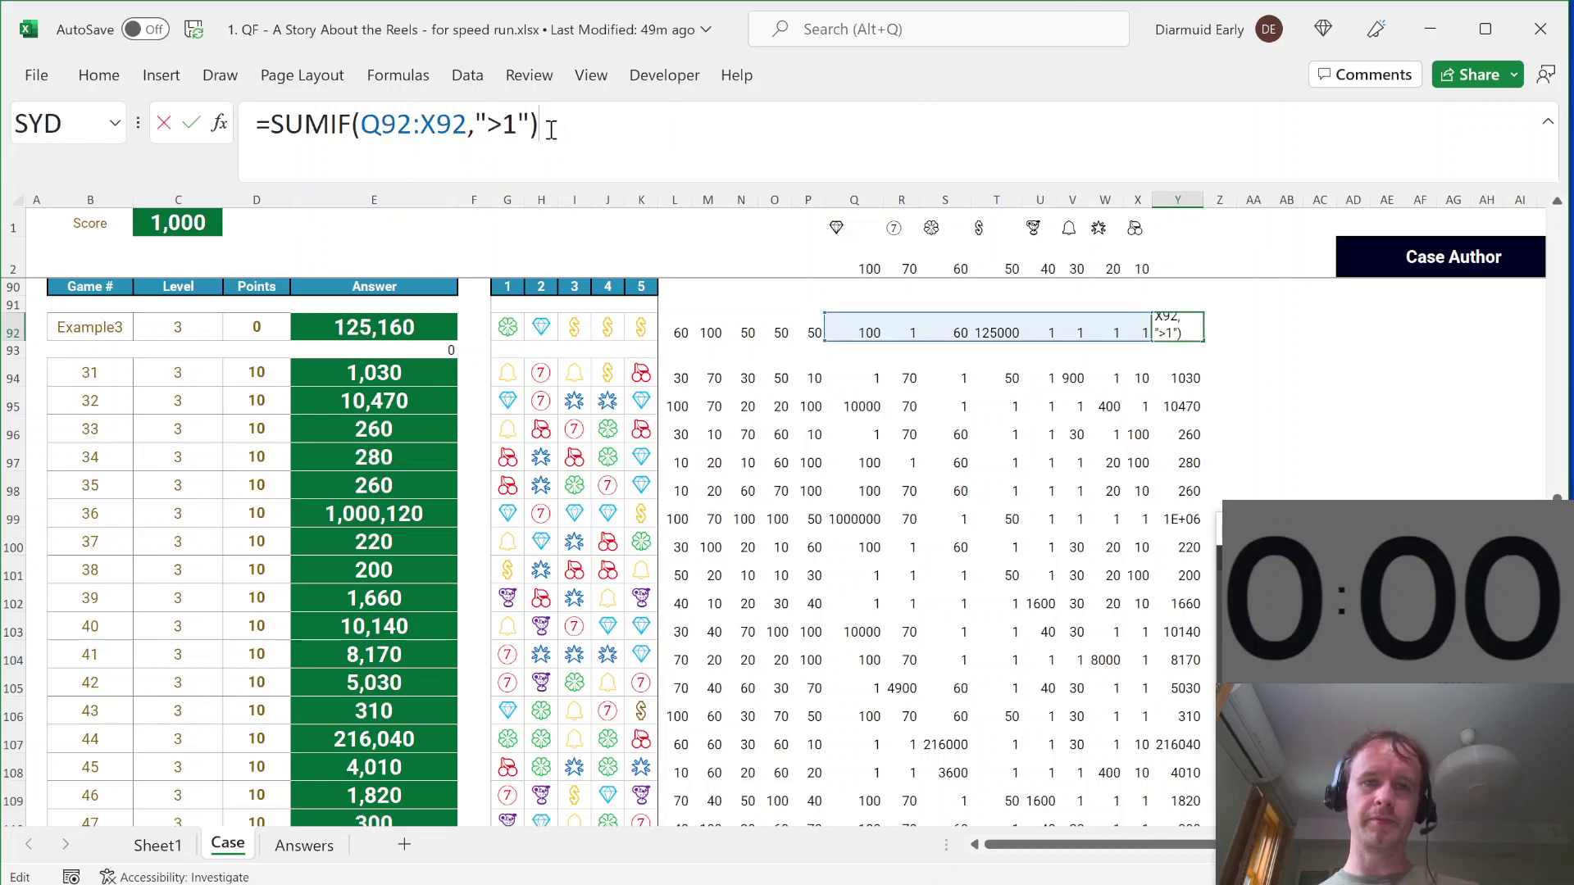
click(350, 127)
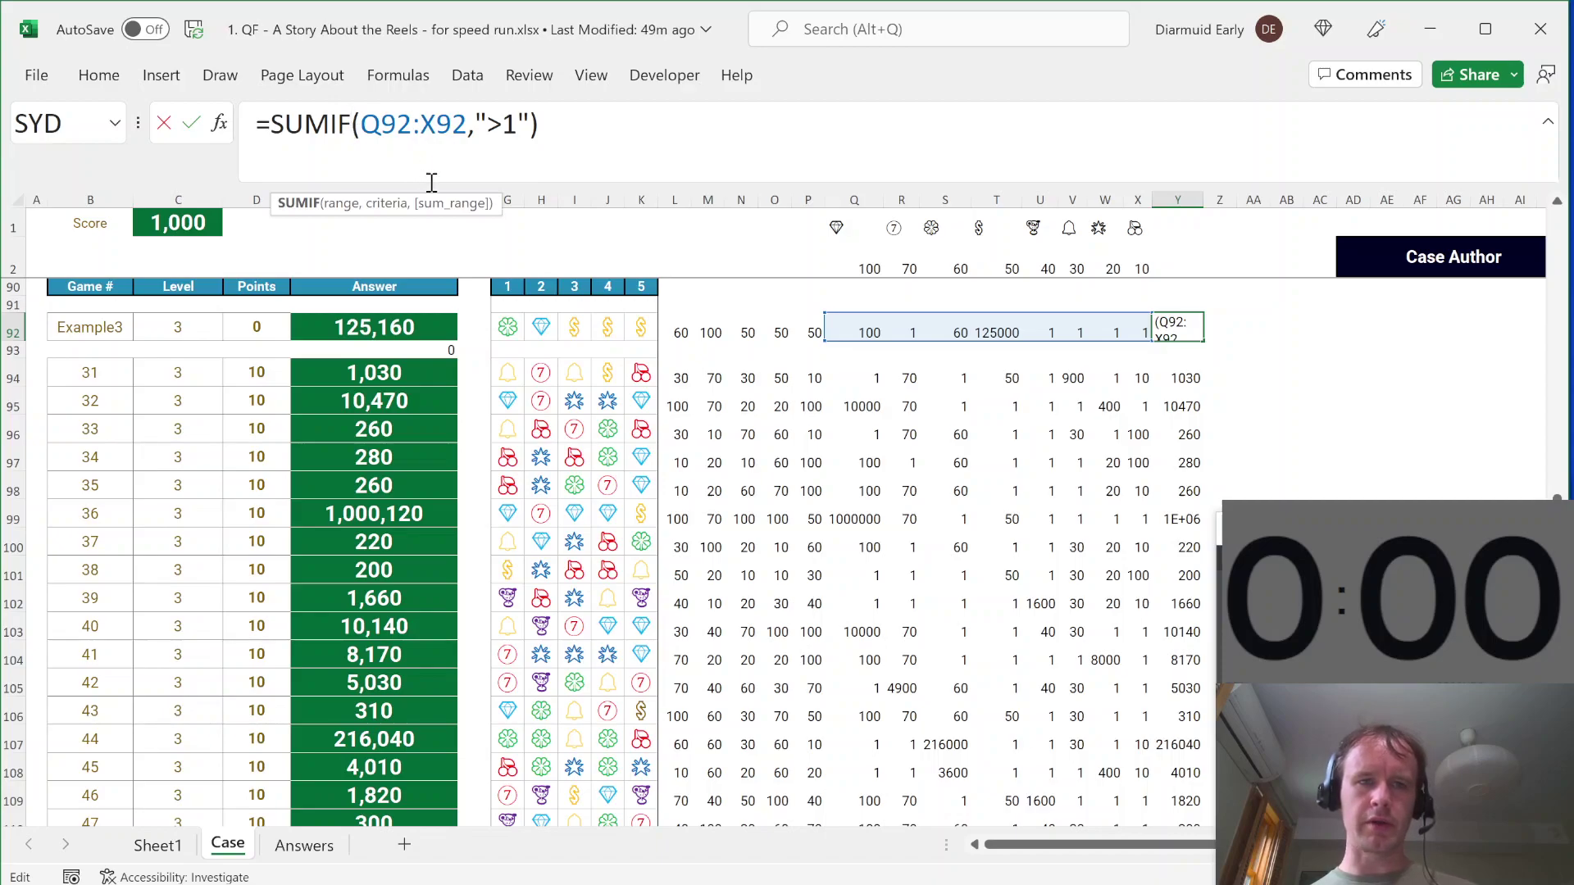
text(s)
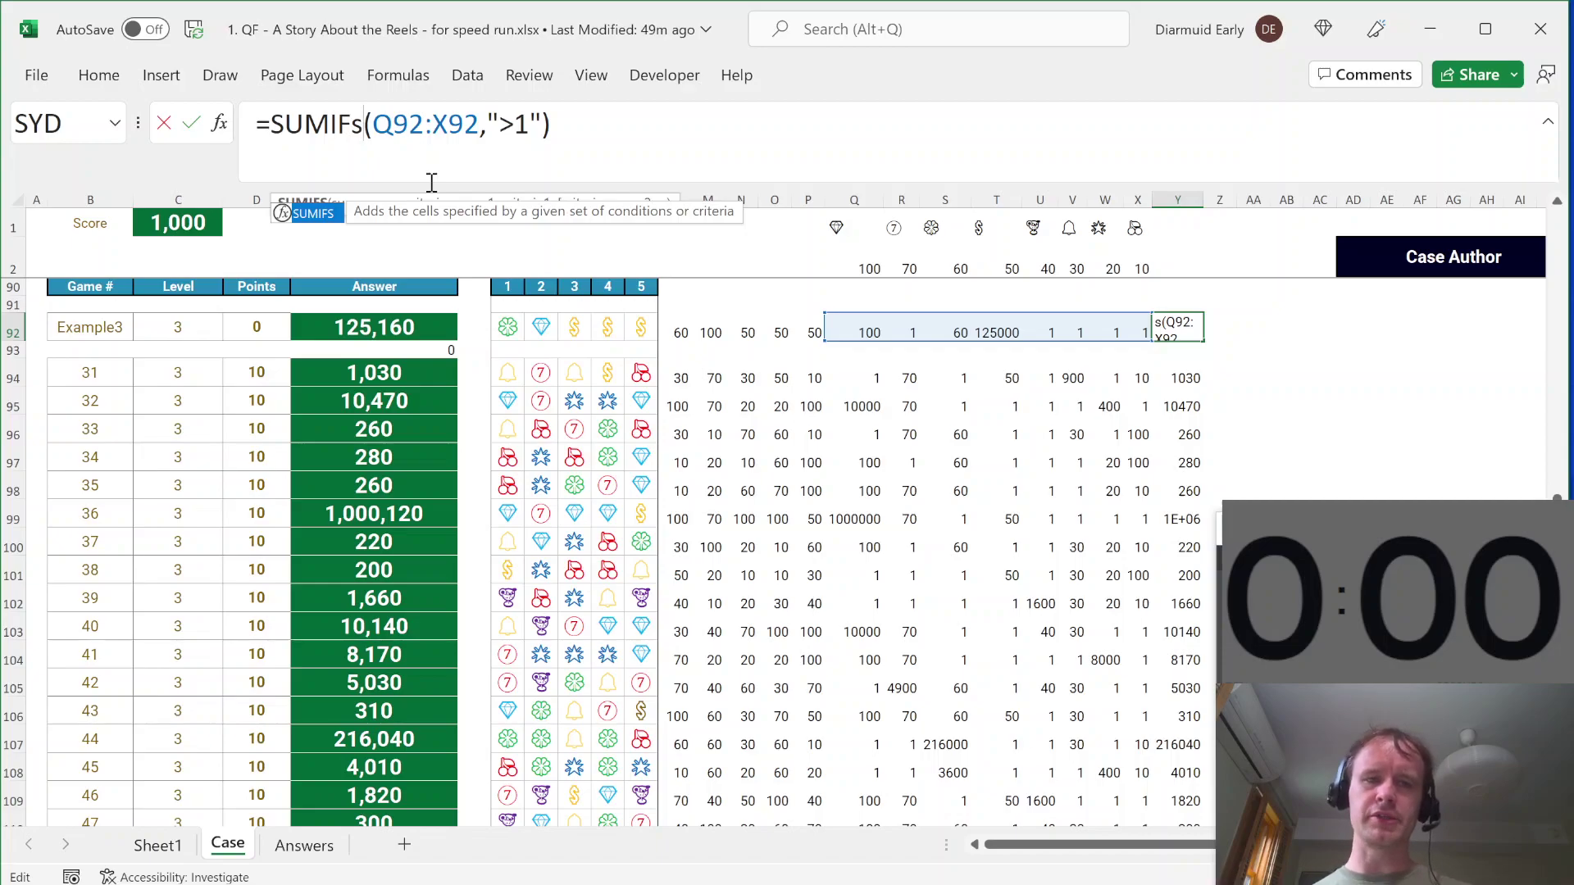
click(543, 125)
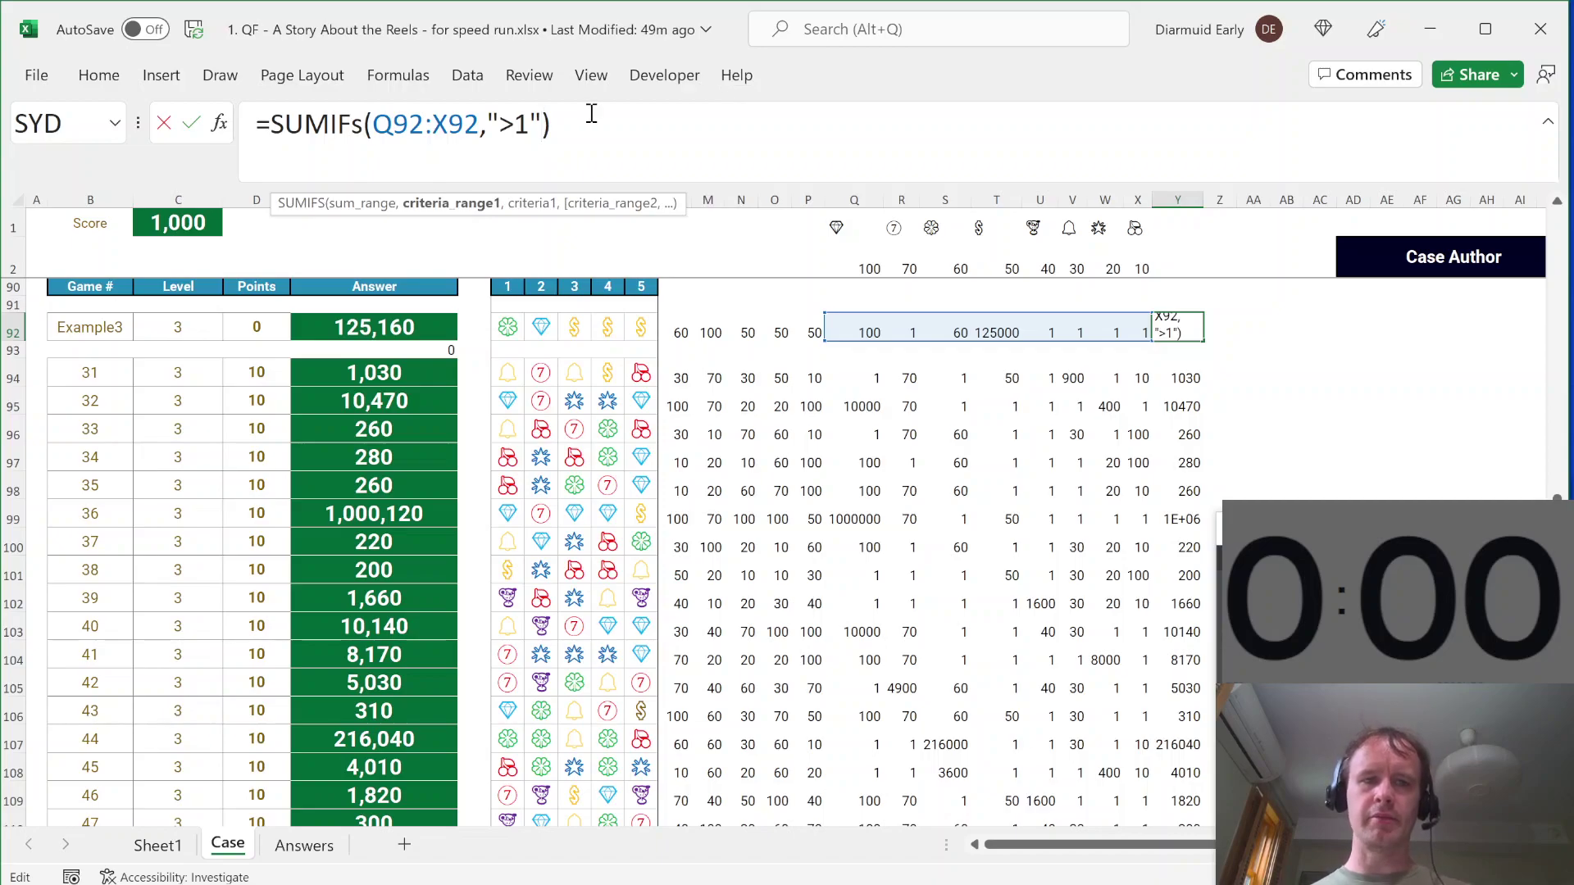
click(361, 125)
key(BackSpace)
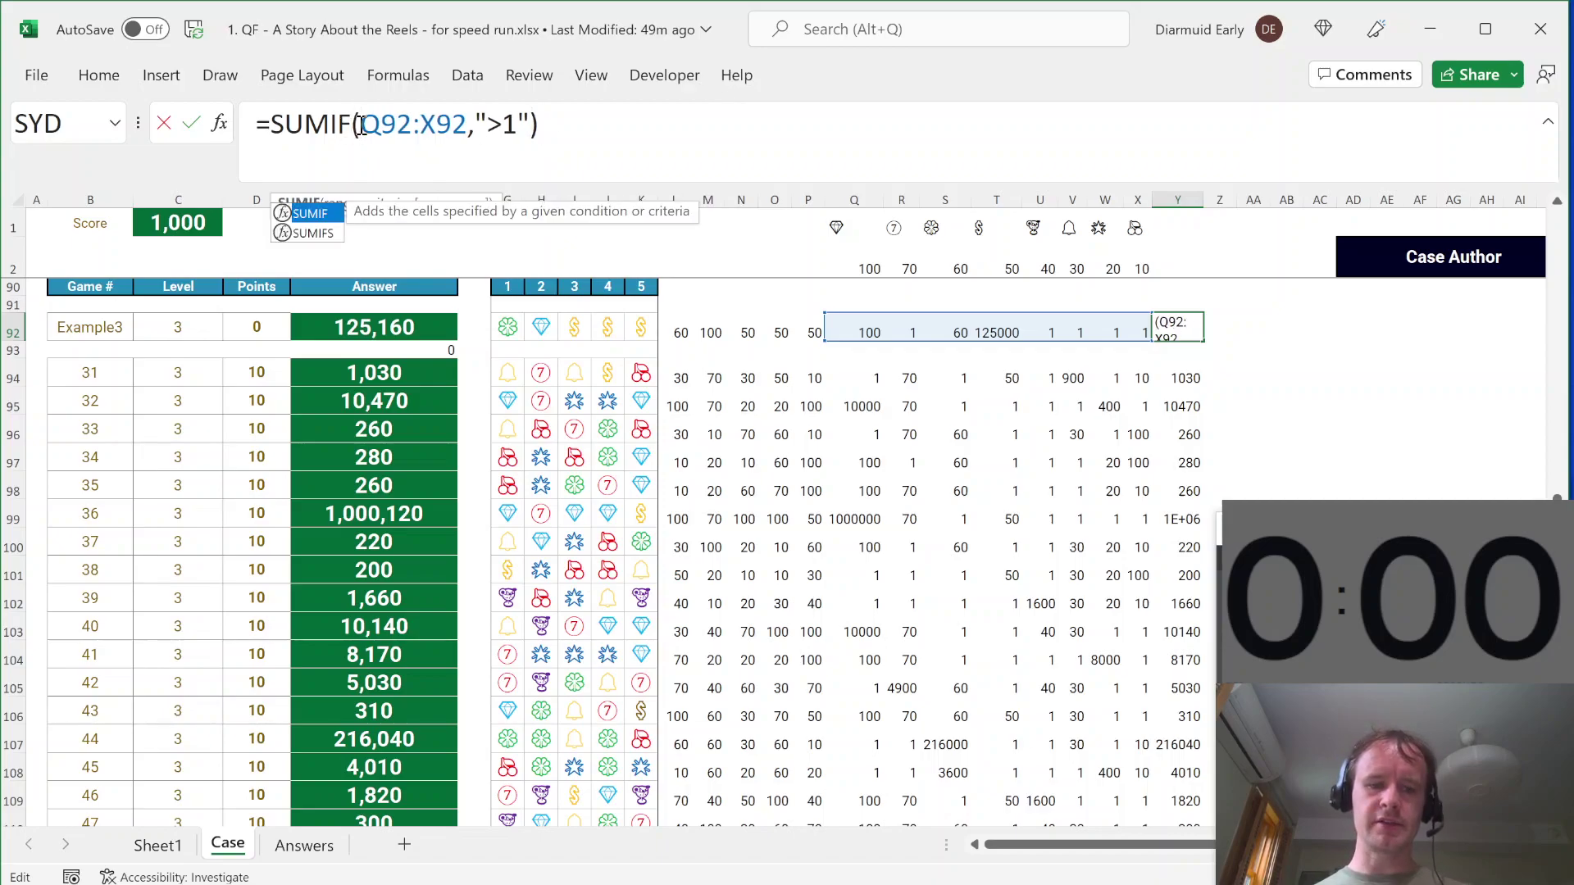
text(s)
Step: Try adding a second Q92:X92 range to the SUMIF, then cancel the edit
drag(373, 132, 488, 122)
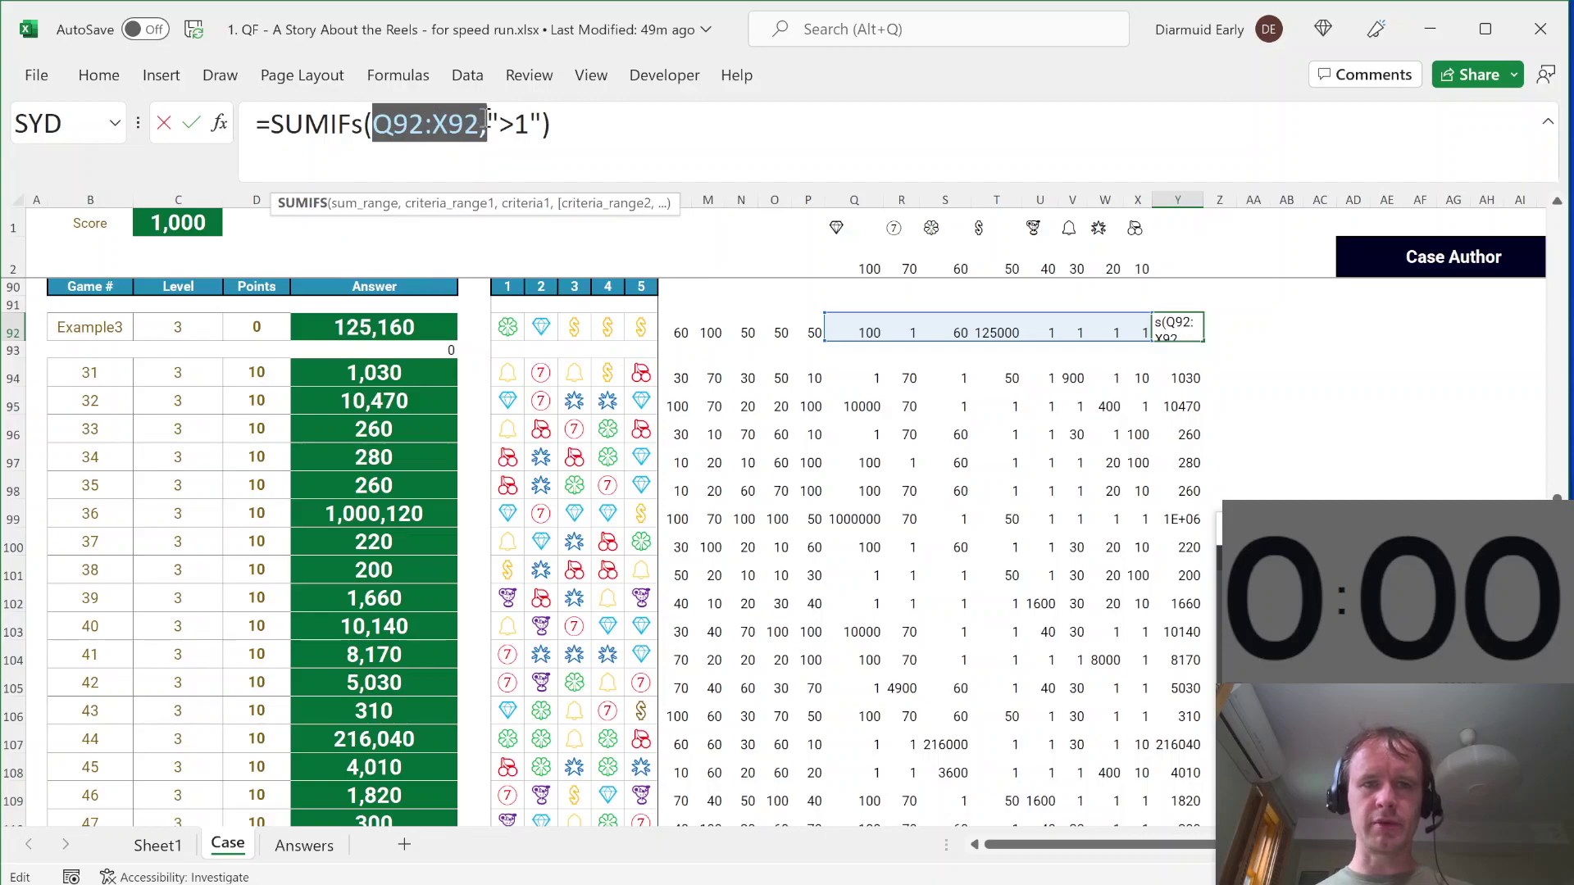
click(486, 119)
text(Q92:X92,)
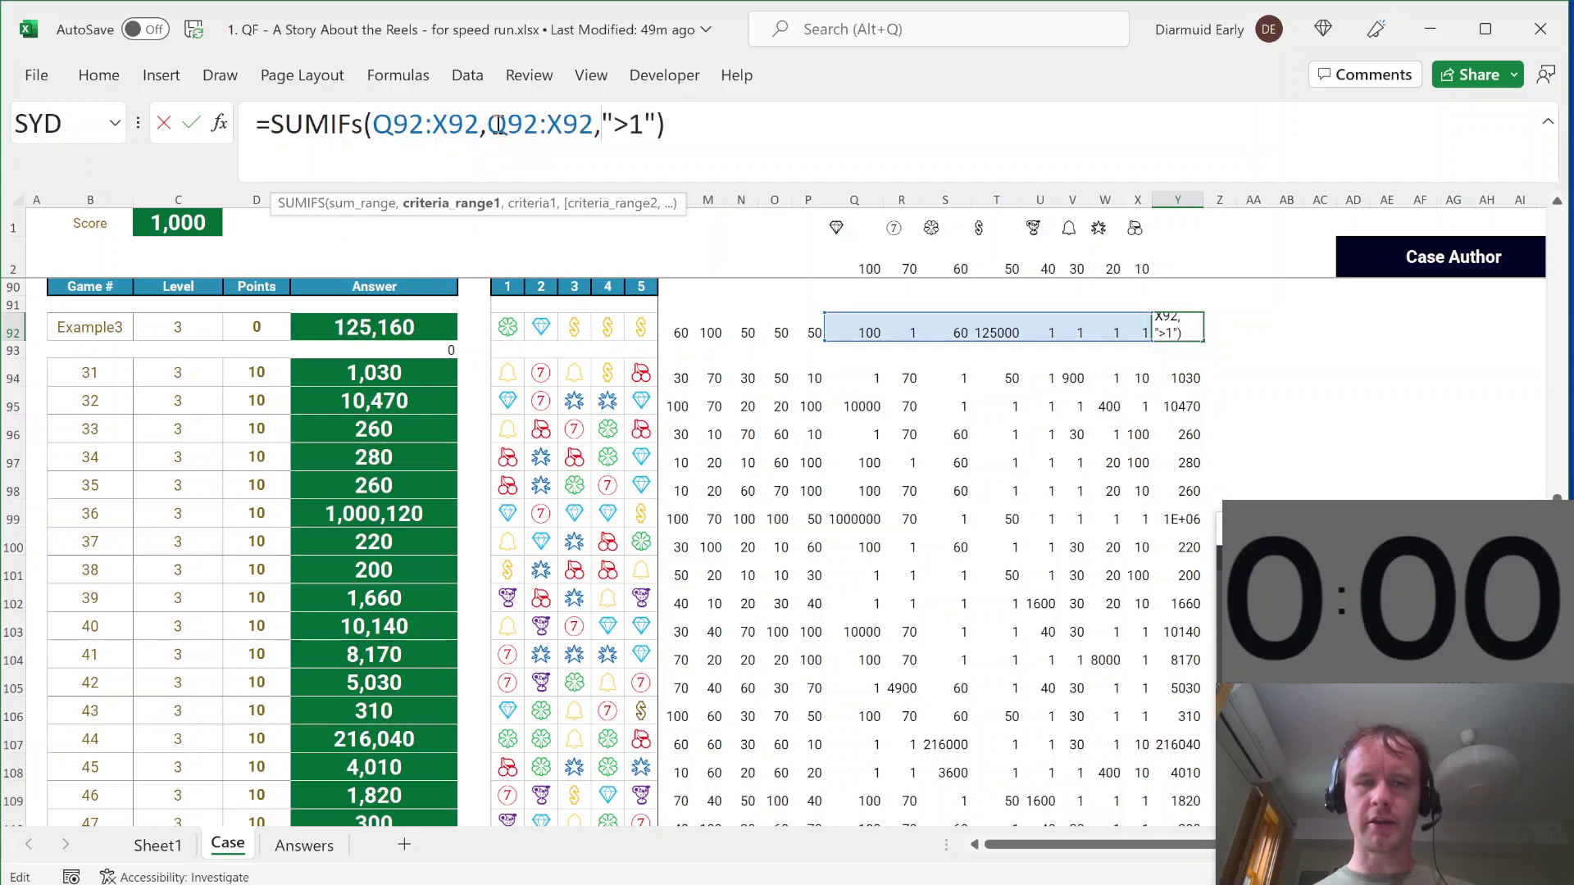
click(426, 128)
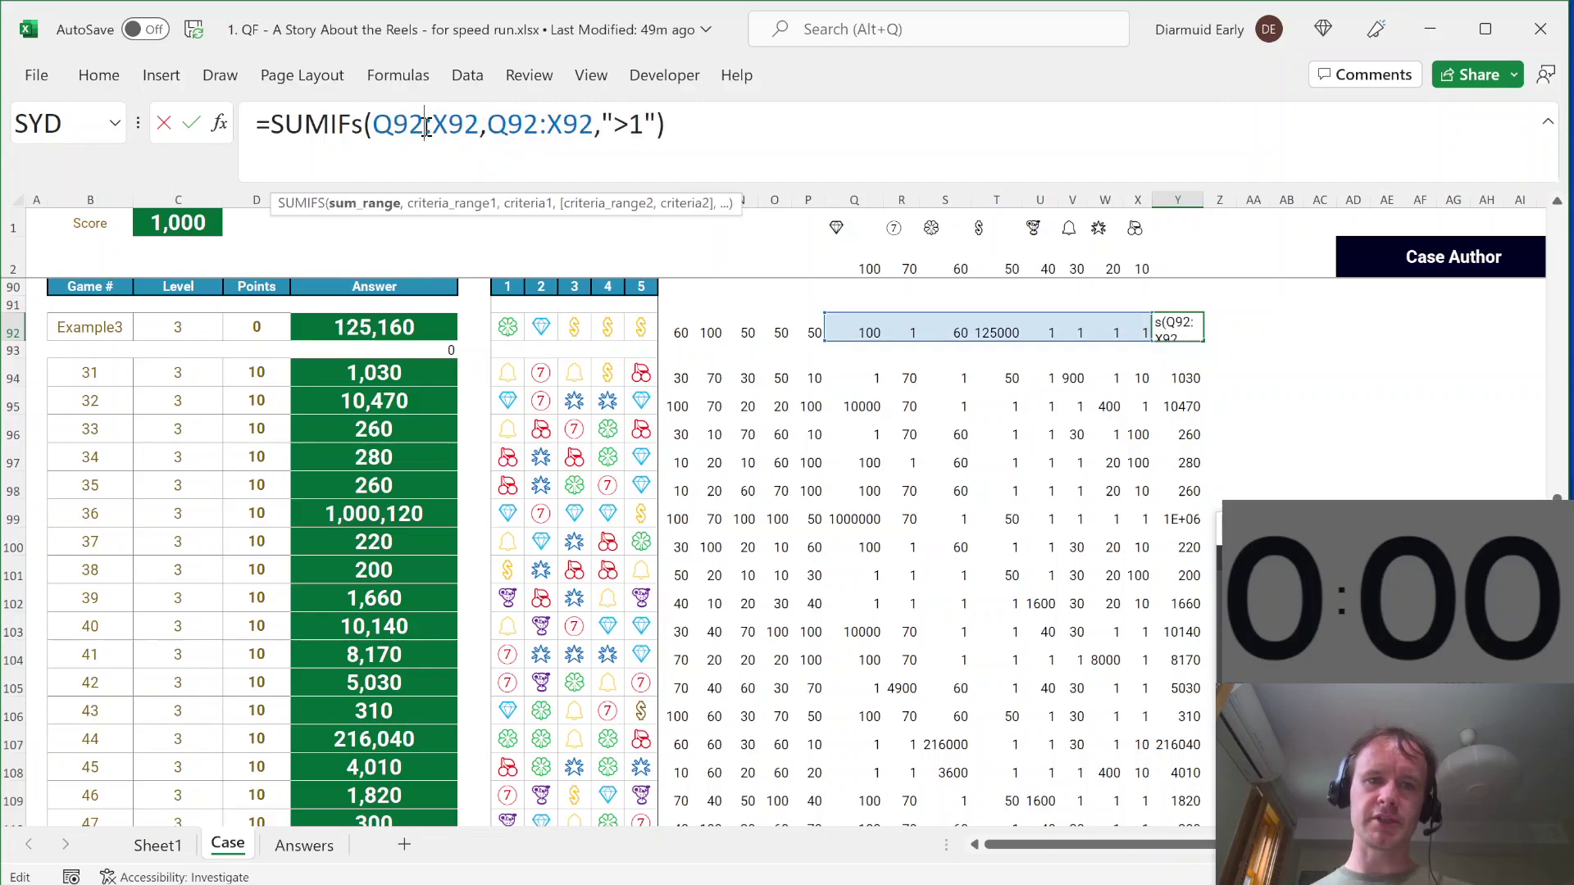
click(544, 125)
click(646, 124)
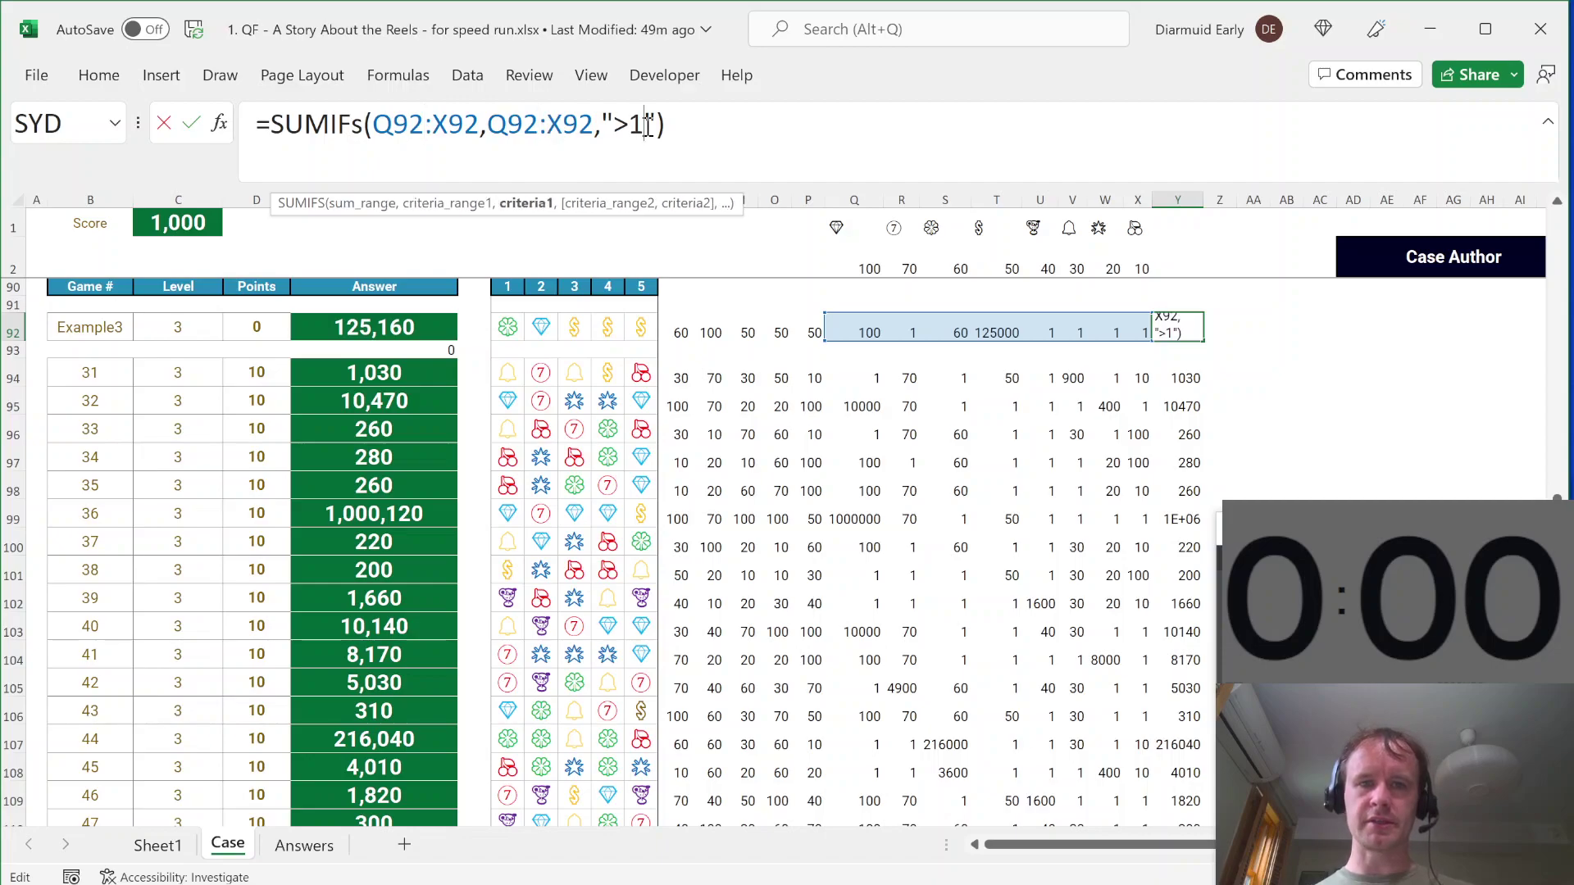
key(Escape)
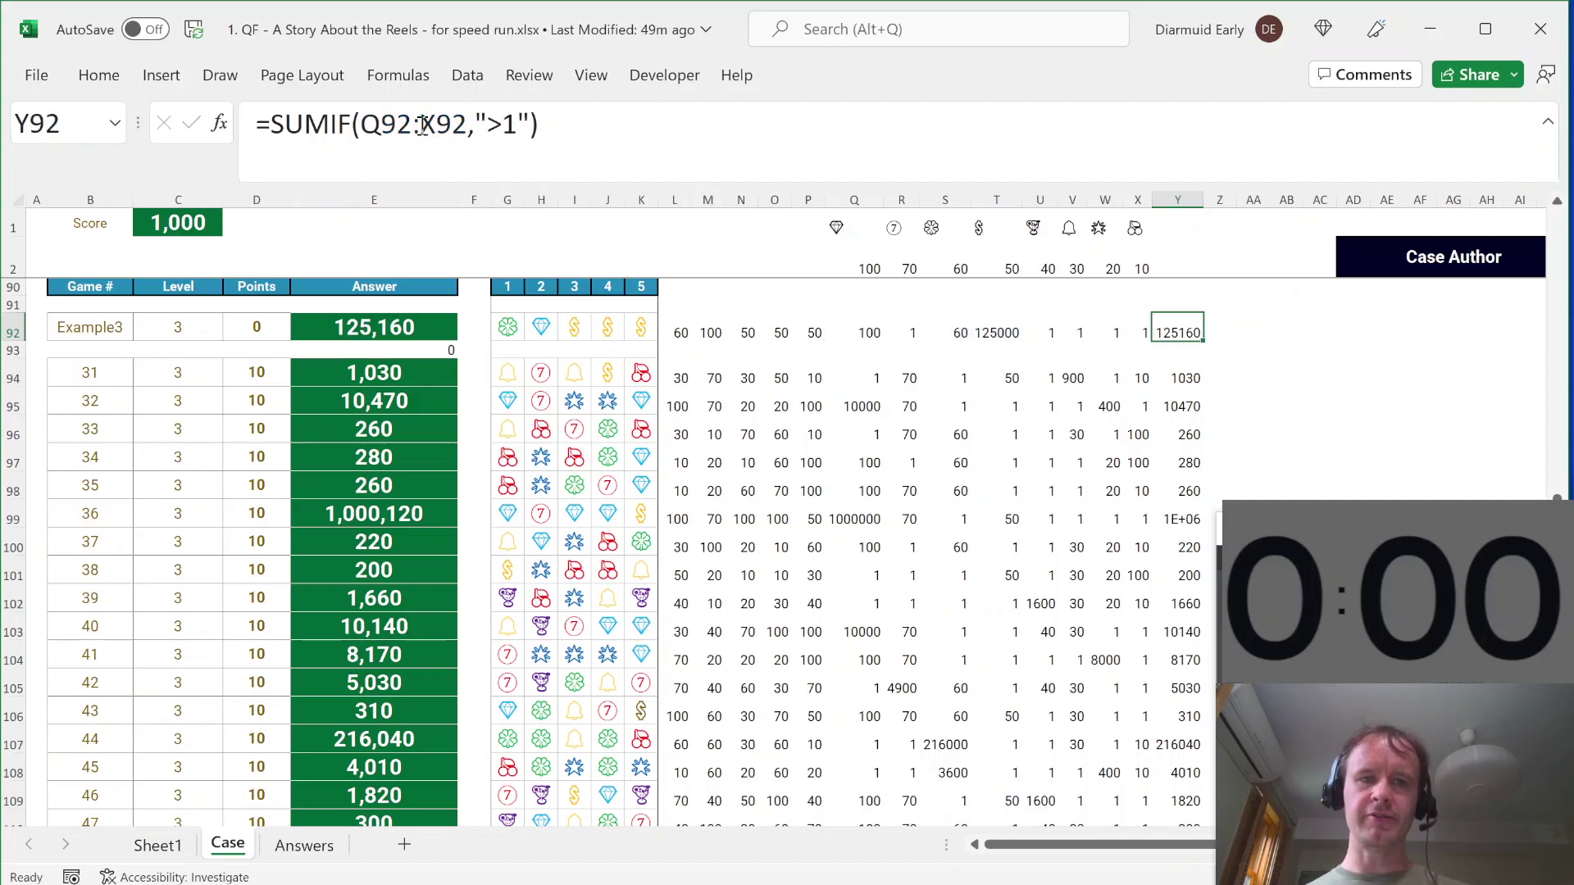
Step: Remove the trailing comma so Y92 reads =SUMIF(Q92:X92,">1"), totalling 125160
click(531, 124)
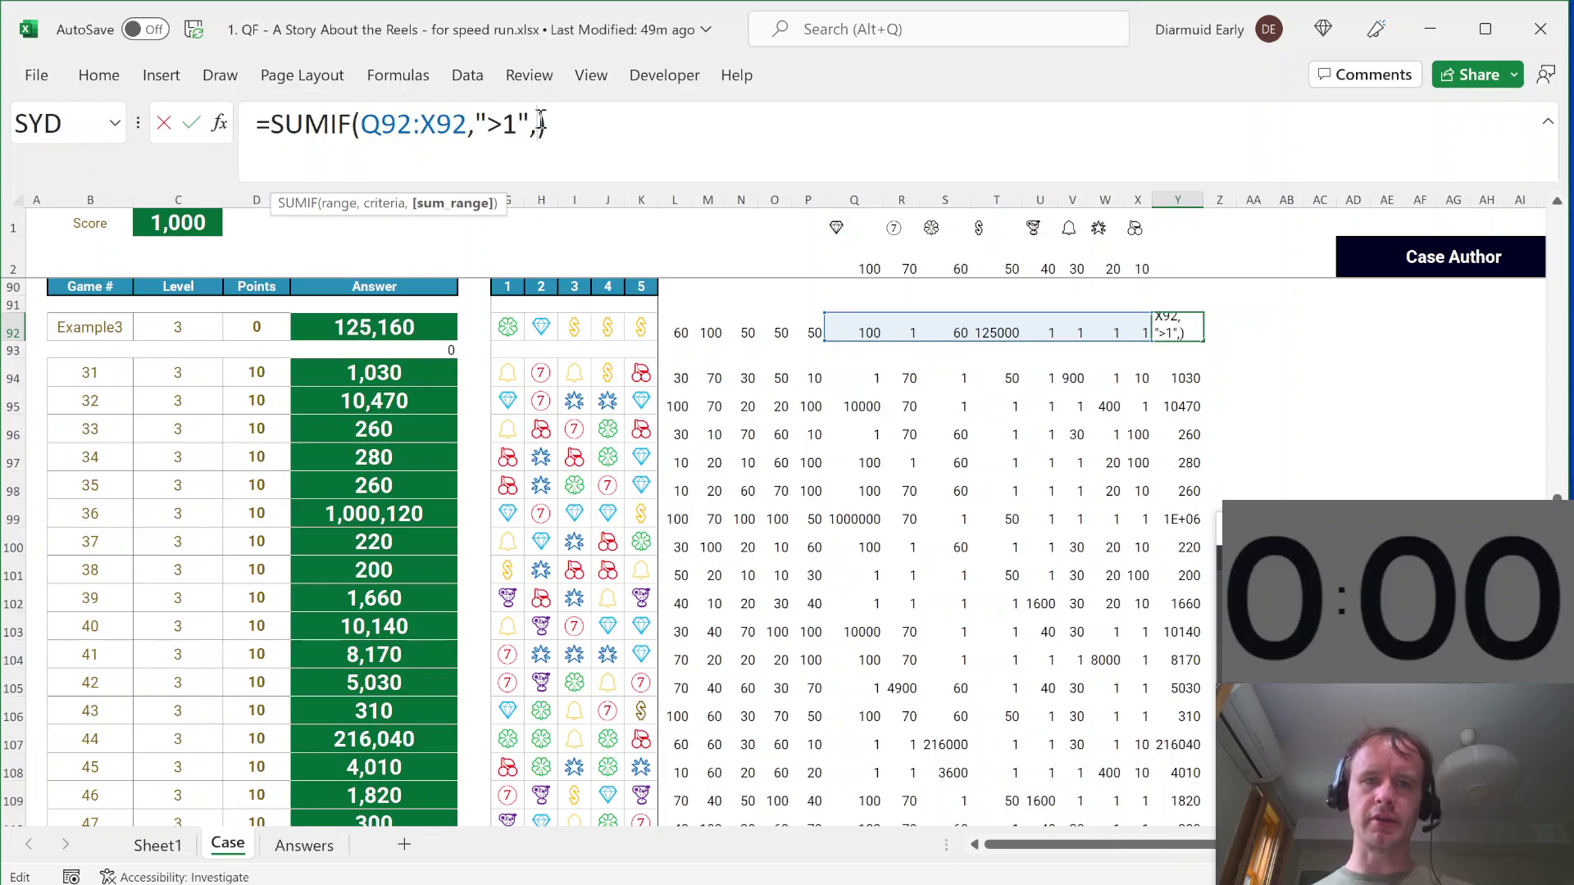
key(BackSpace)
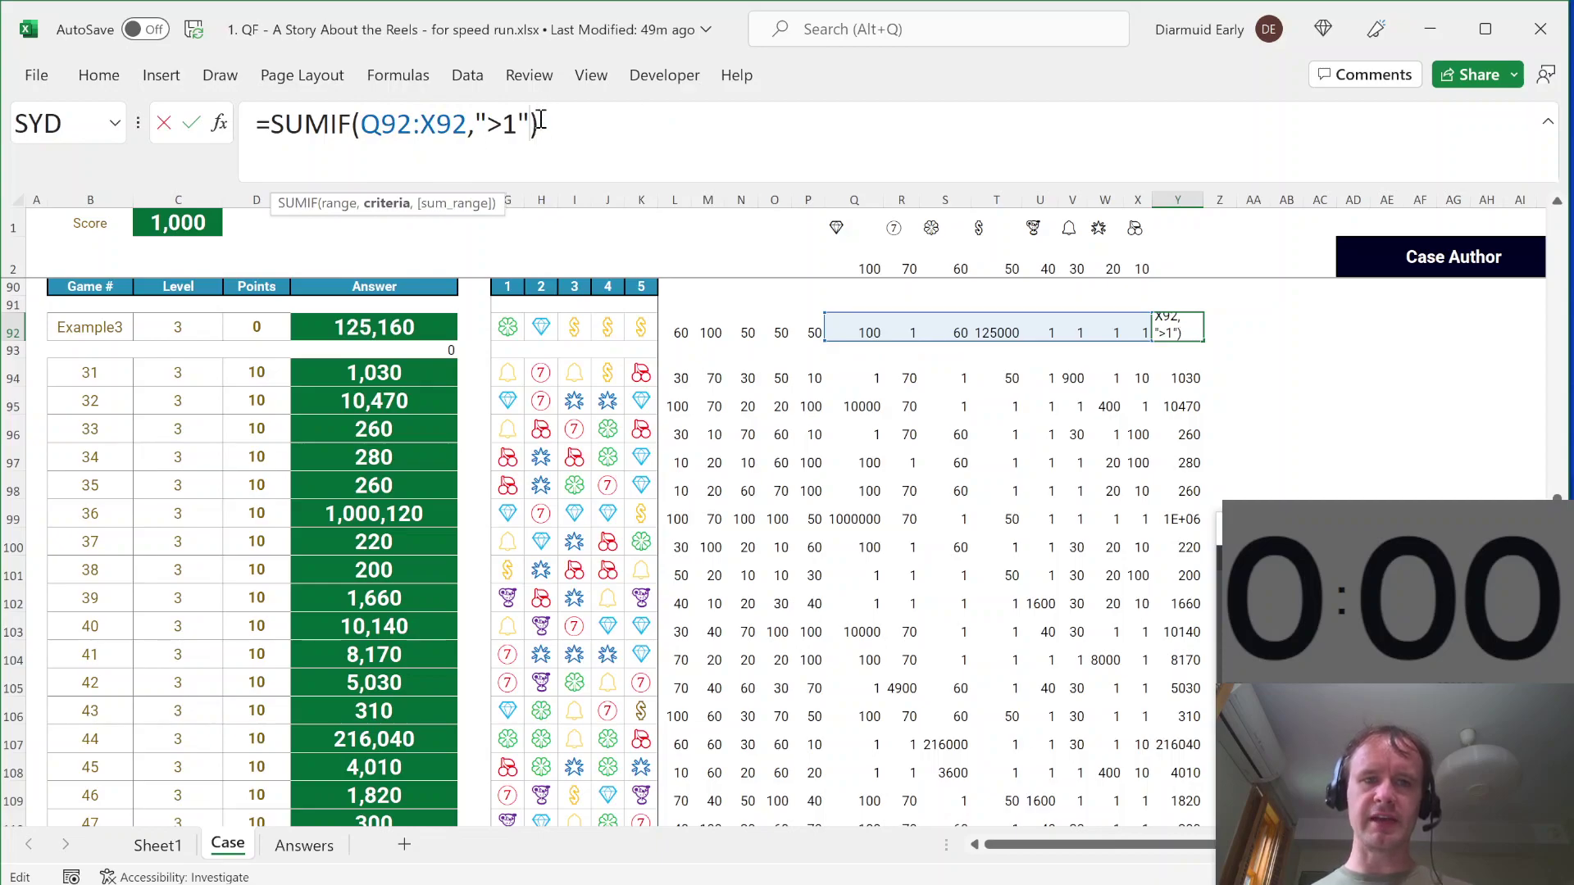
click(392, 125)
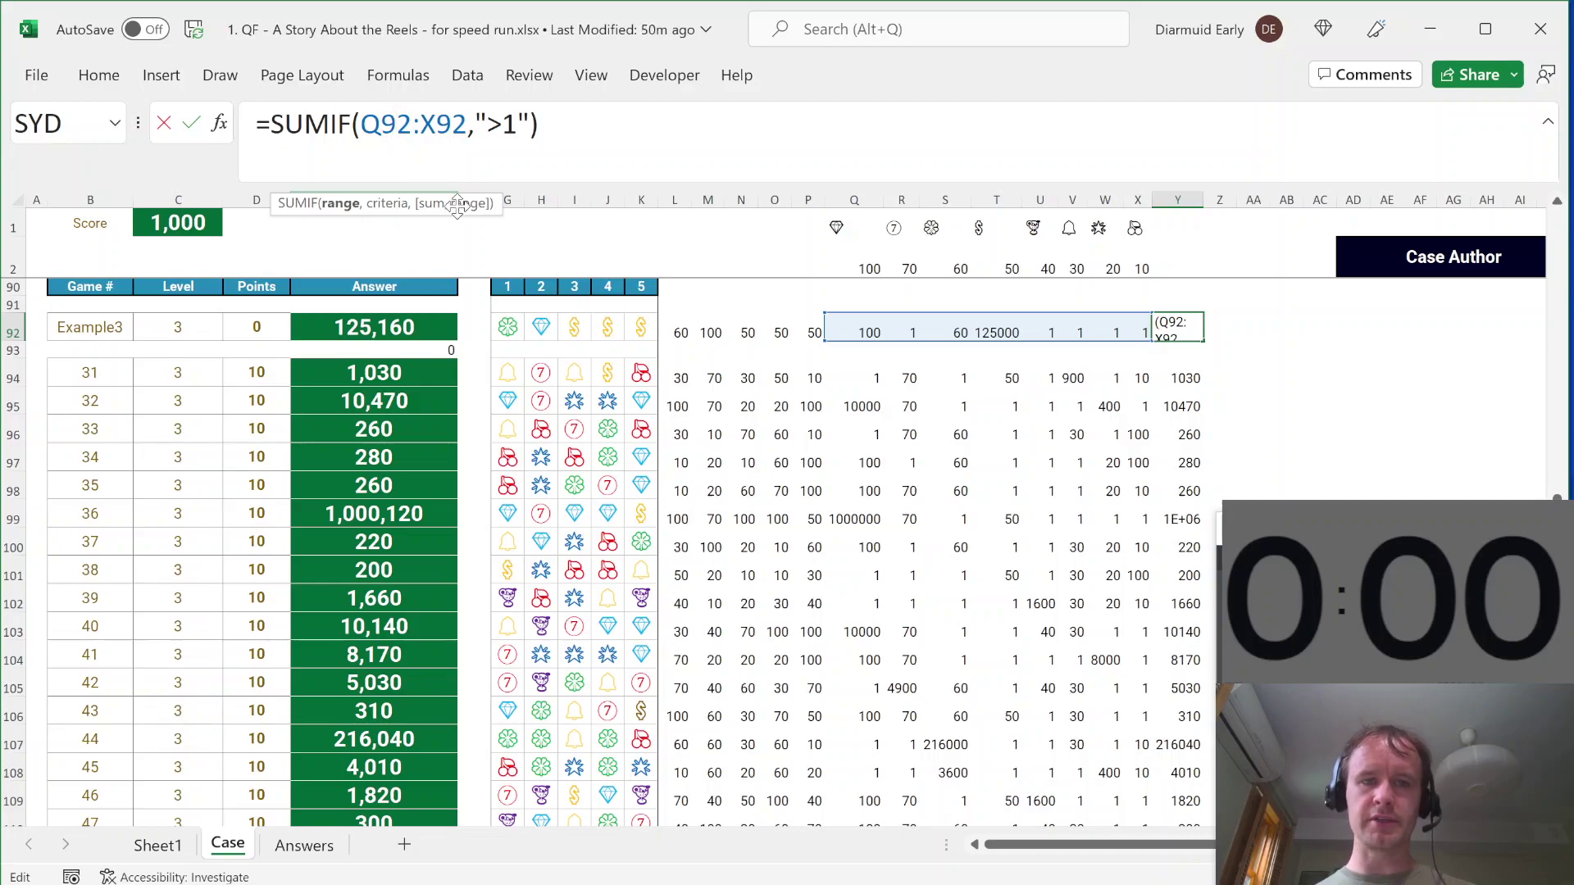
key(ctrl+Return)
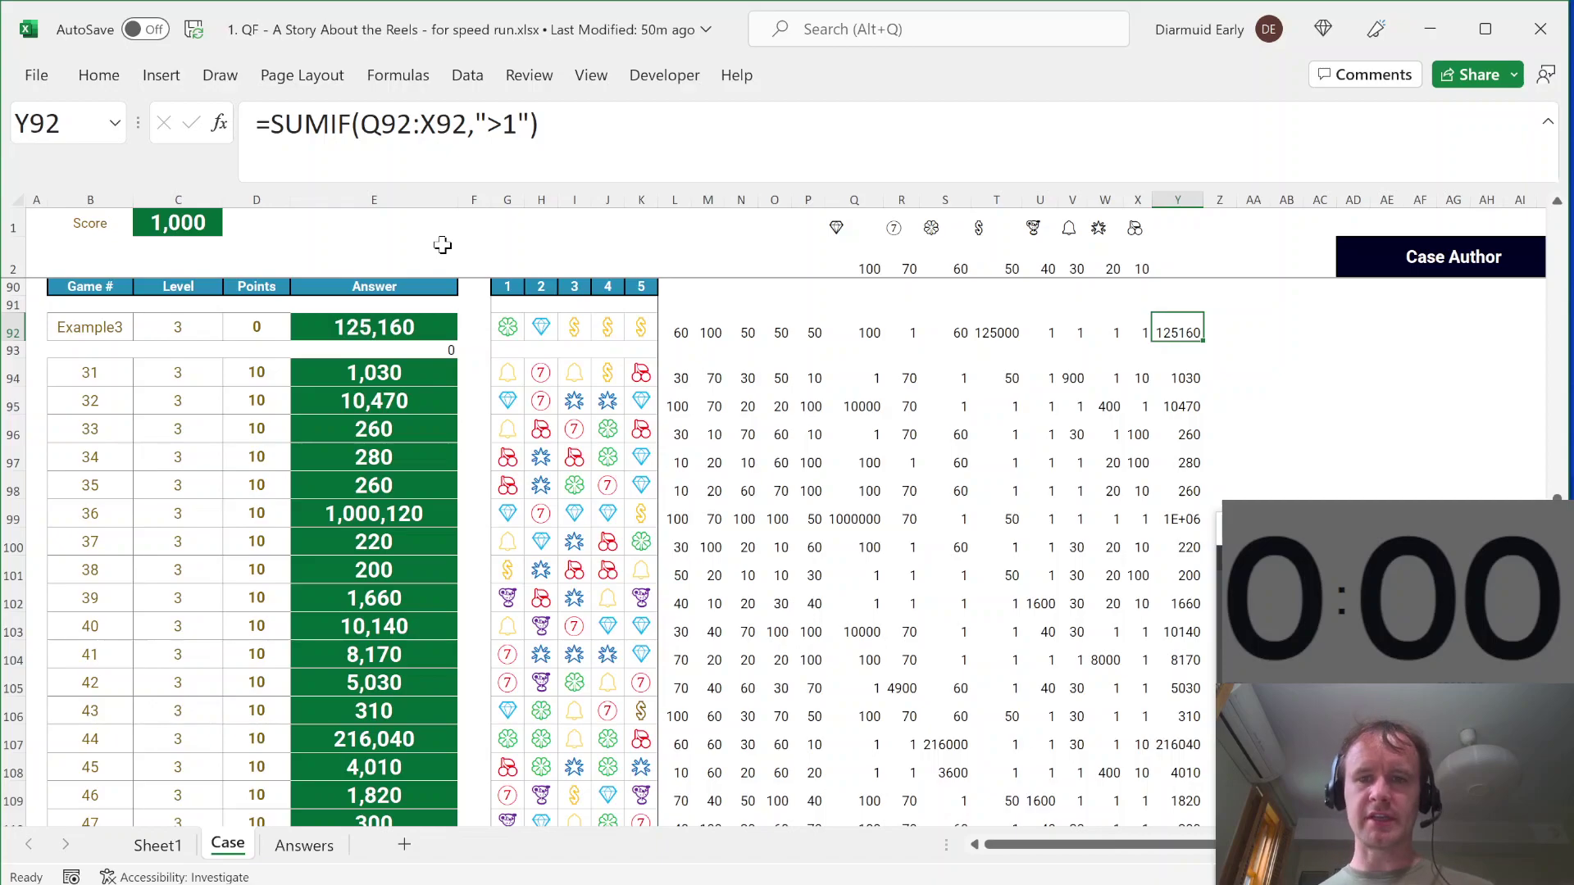
key(Left)
key(Left)
key(Left)
key(Left)
key(Left)
key(Left)
key(Left)
key(Left)
key(Left)
key(Left)
key(Left)
key(Left)
key(Left)
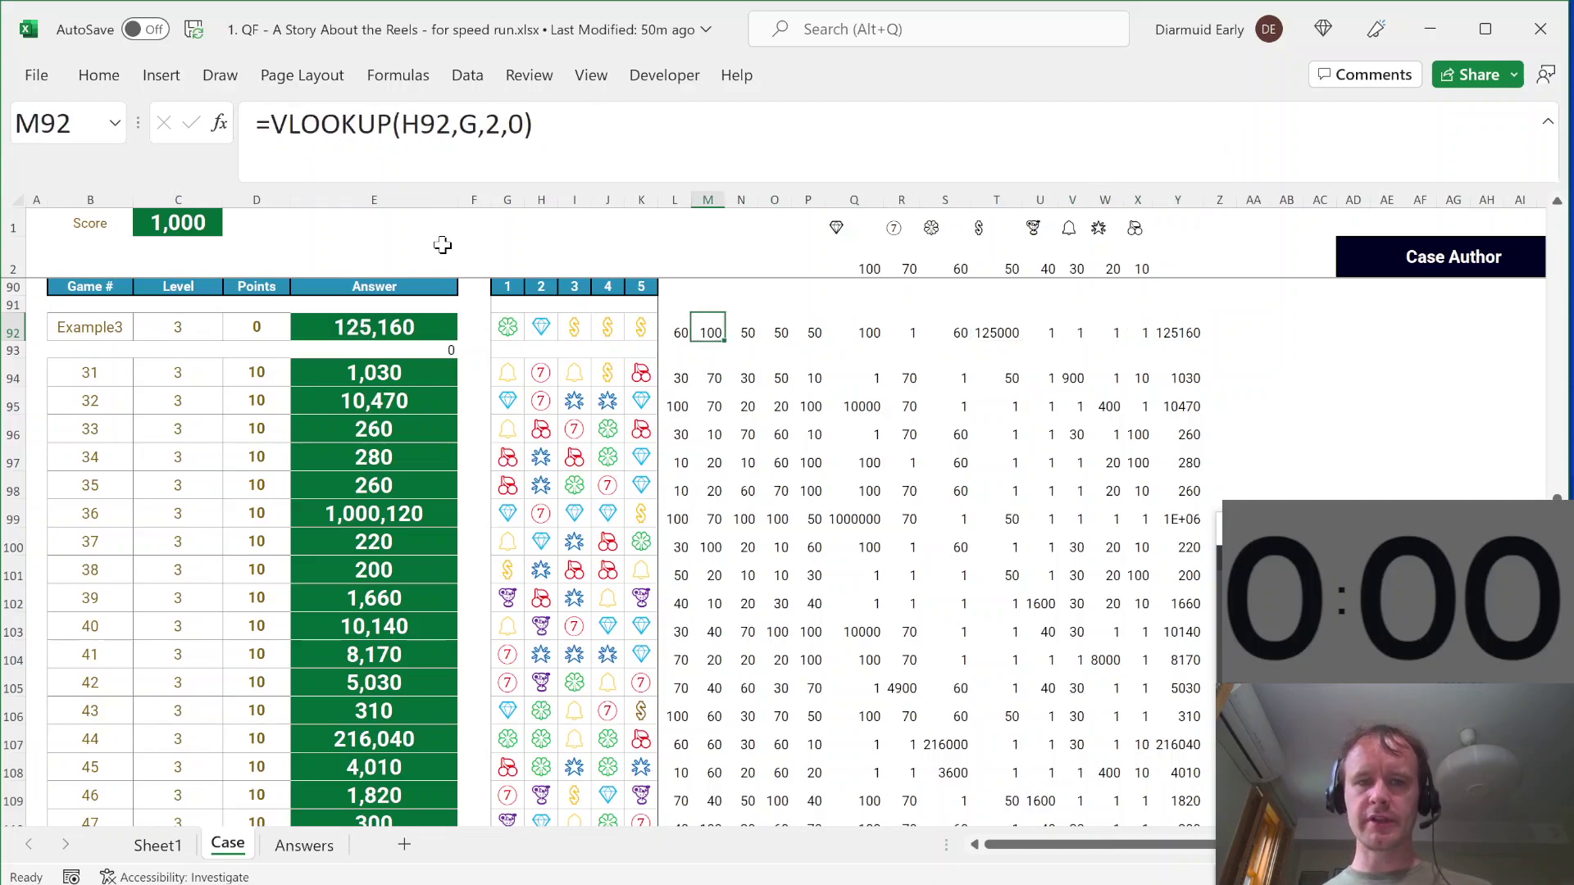
key(ctrl+shift+Right)
key(Down)
key(Down)
key(Down)
key(Down)
key(Down)
key(Down)
key(Down)
key(Down)
key(Down)
key(Down)
key(Down)
key(Down)
key(Down)
key(Down)
key(Down)
key(Down)
key(Down)
key(Down)
key(Down)
key(Down)
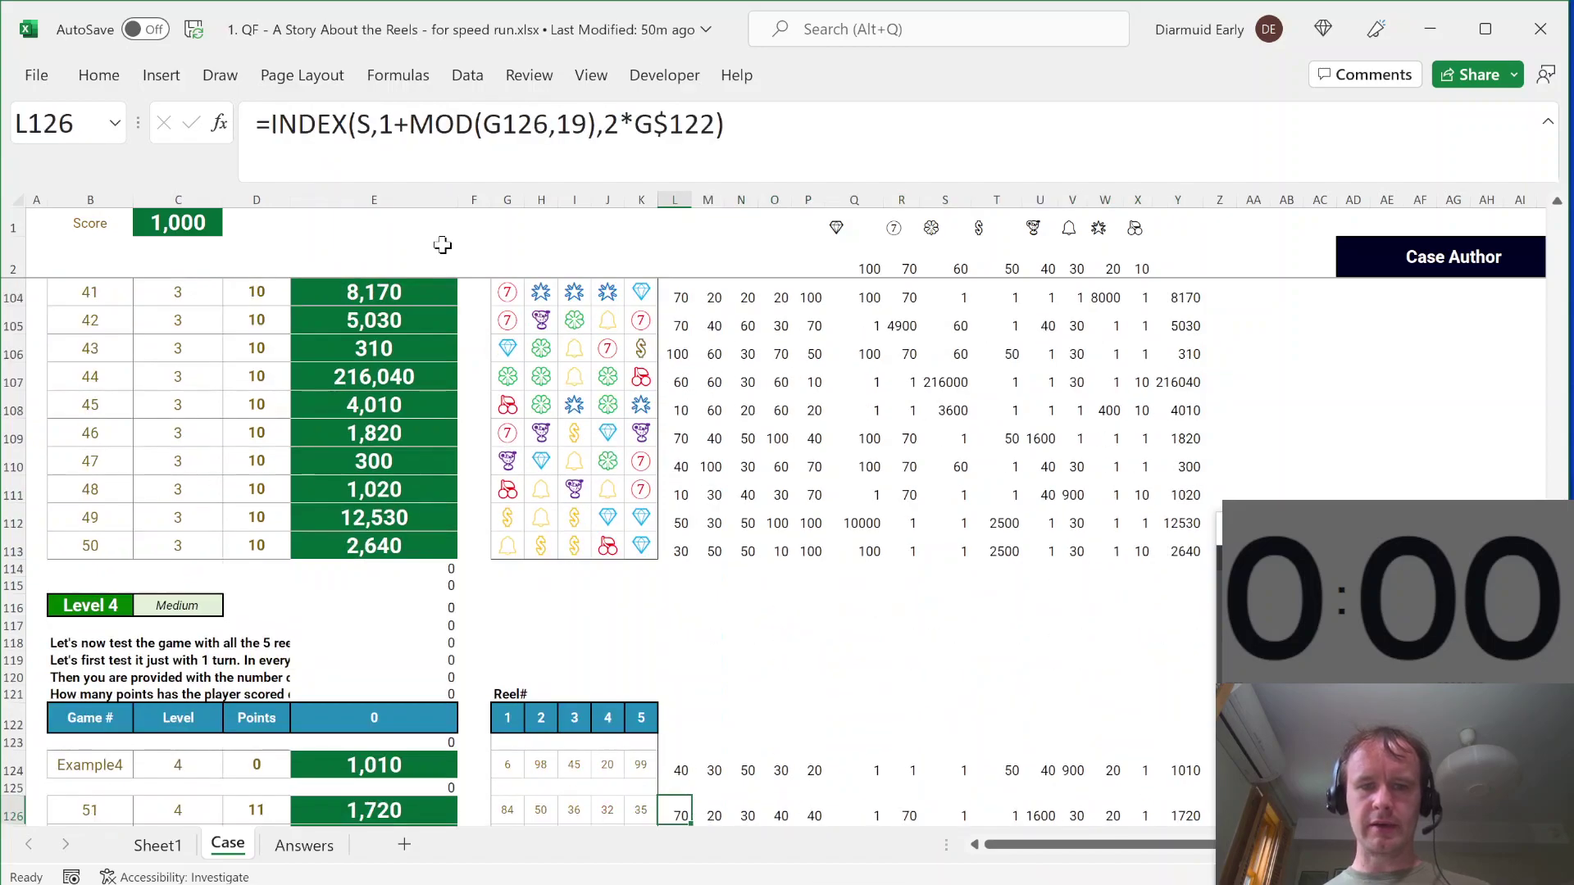
key(Up)
key(Up)
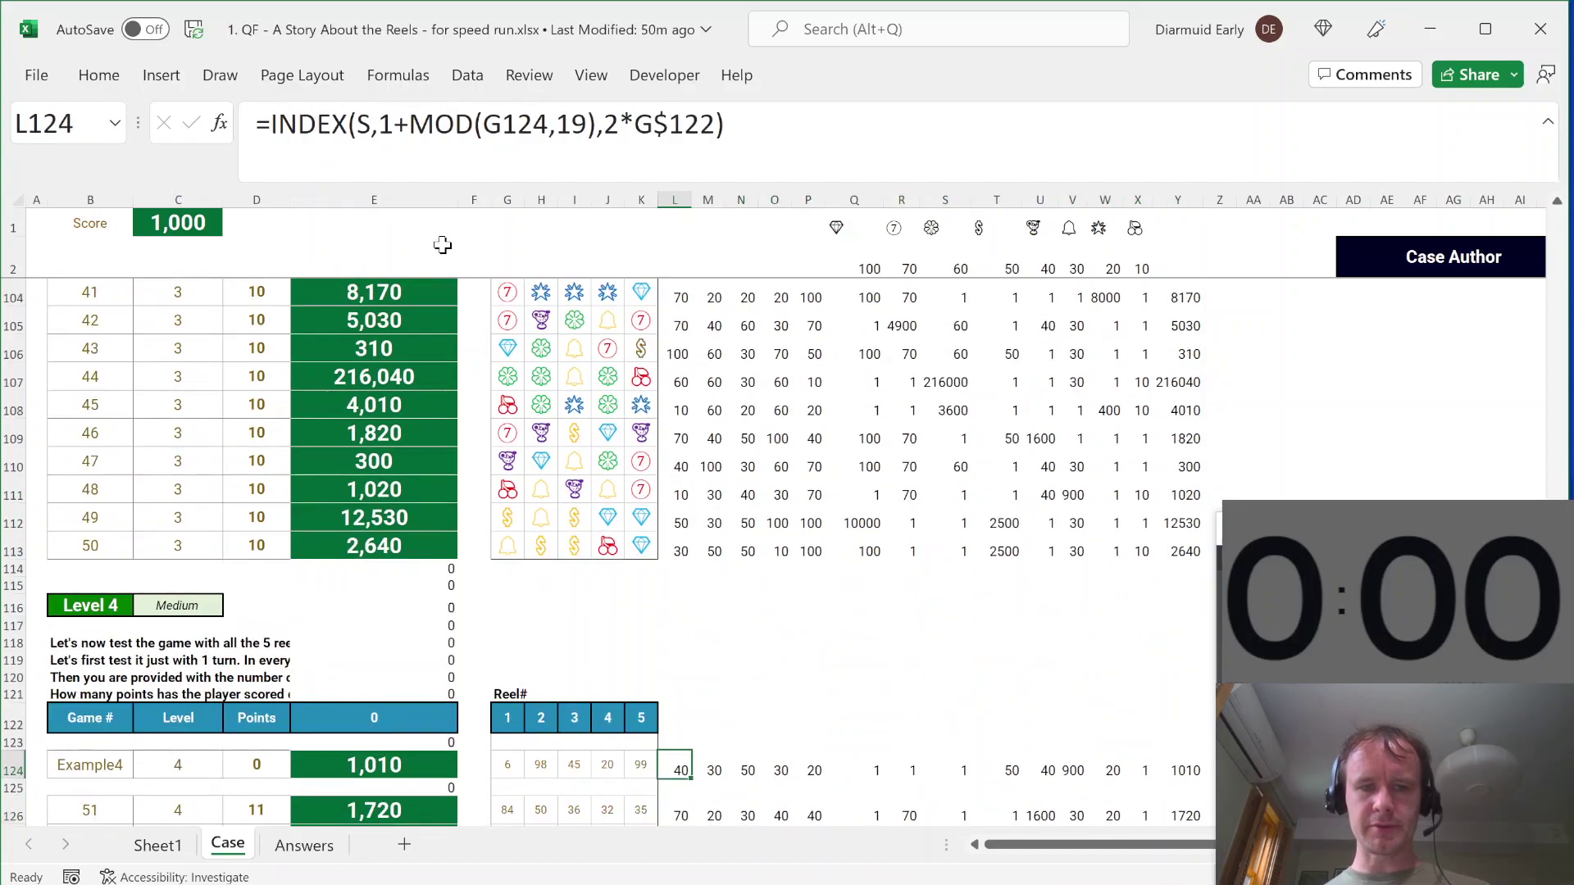
key(Up)
key(ctrl+Up)
key(Left)
key(Left)
key(Left)
key(Left)
key(Left)
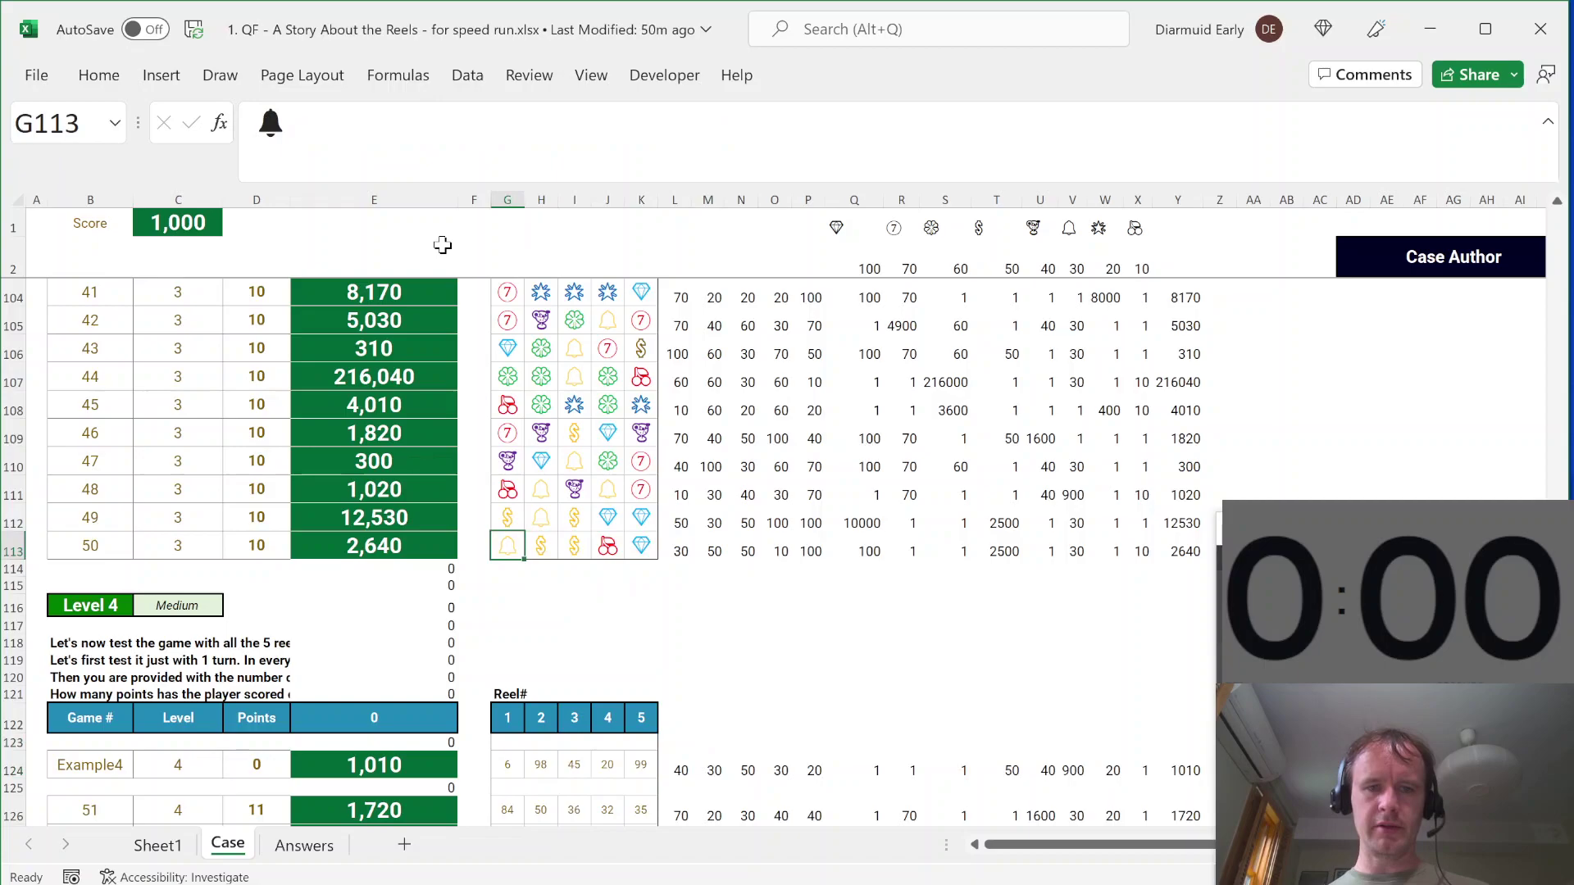
key(shift+Right)
key(shift+Right)
key(shift+Right)
key(shift+Right)
key(ctrl+Down)
key(Down)
key(Down)
key(Down)
key(shift+Right)
key(shift+Right)
key(shift+Right)
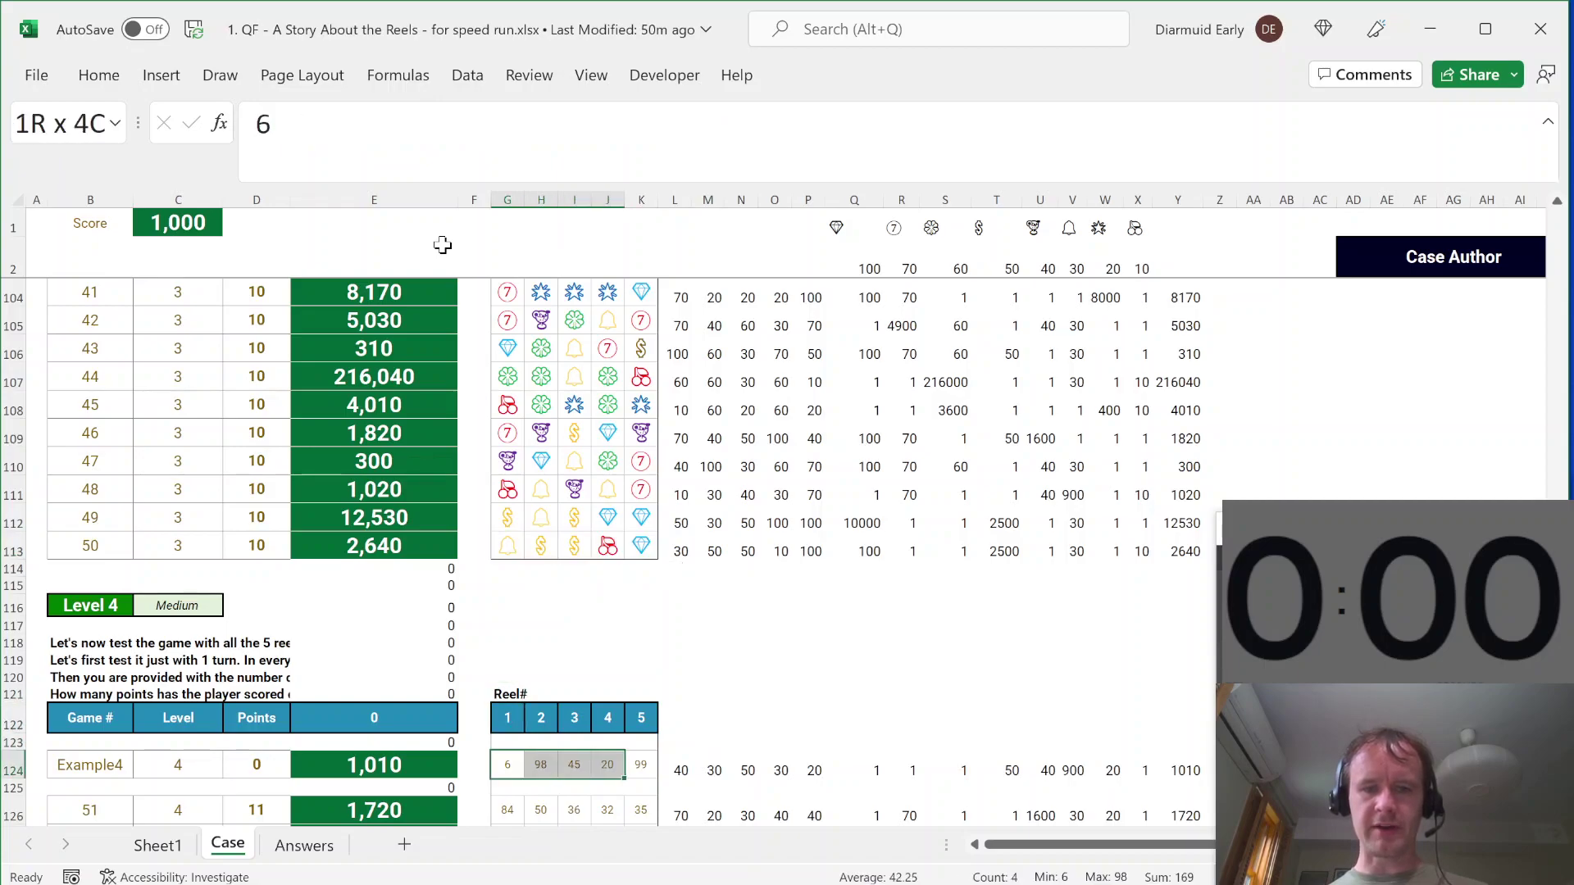
key(shift+Right)
key(Right)
key(Right)
key(Right)
key(Right)
key(Right)
key(Right)
key(Right)
key(Right)
key(Right)
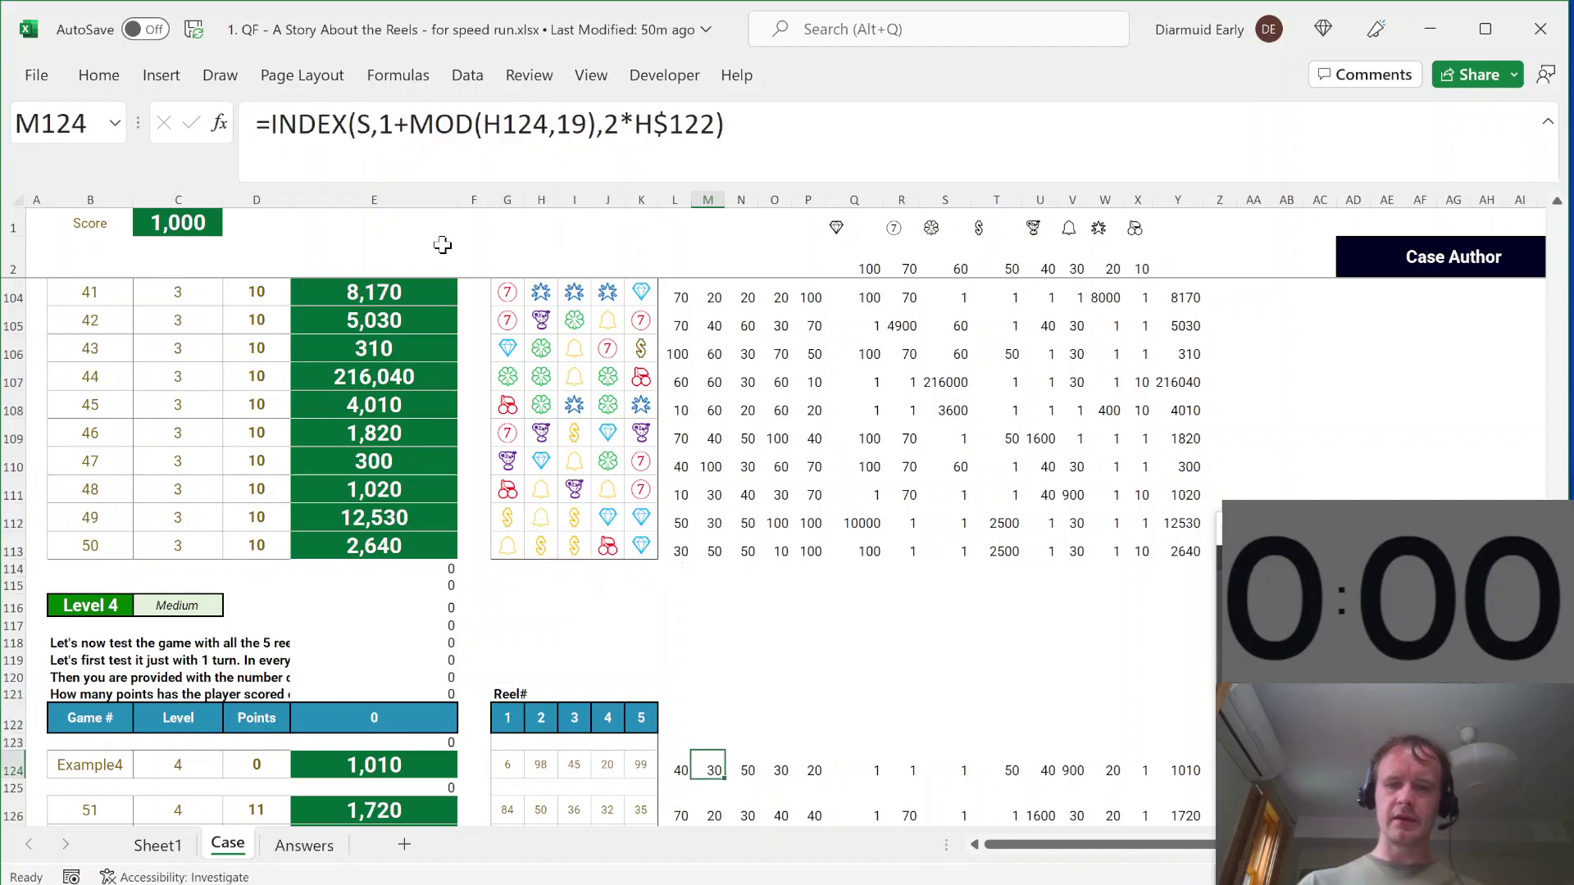
key(Right)
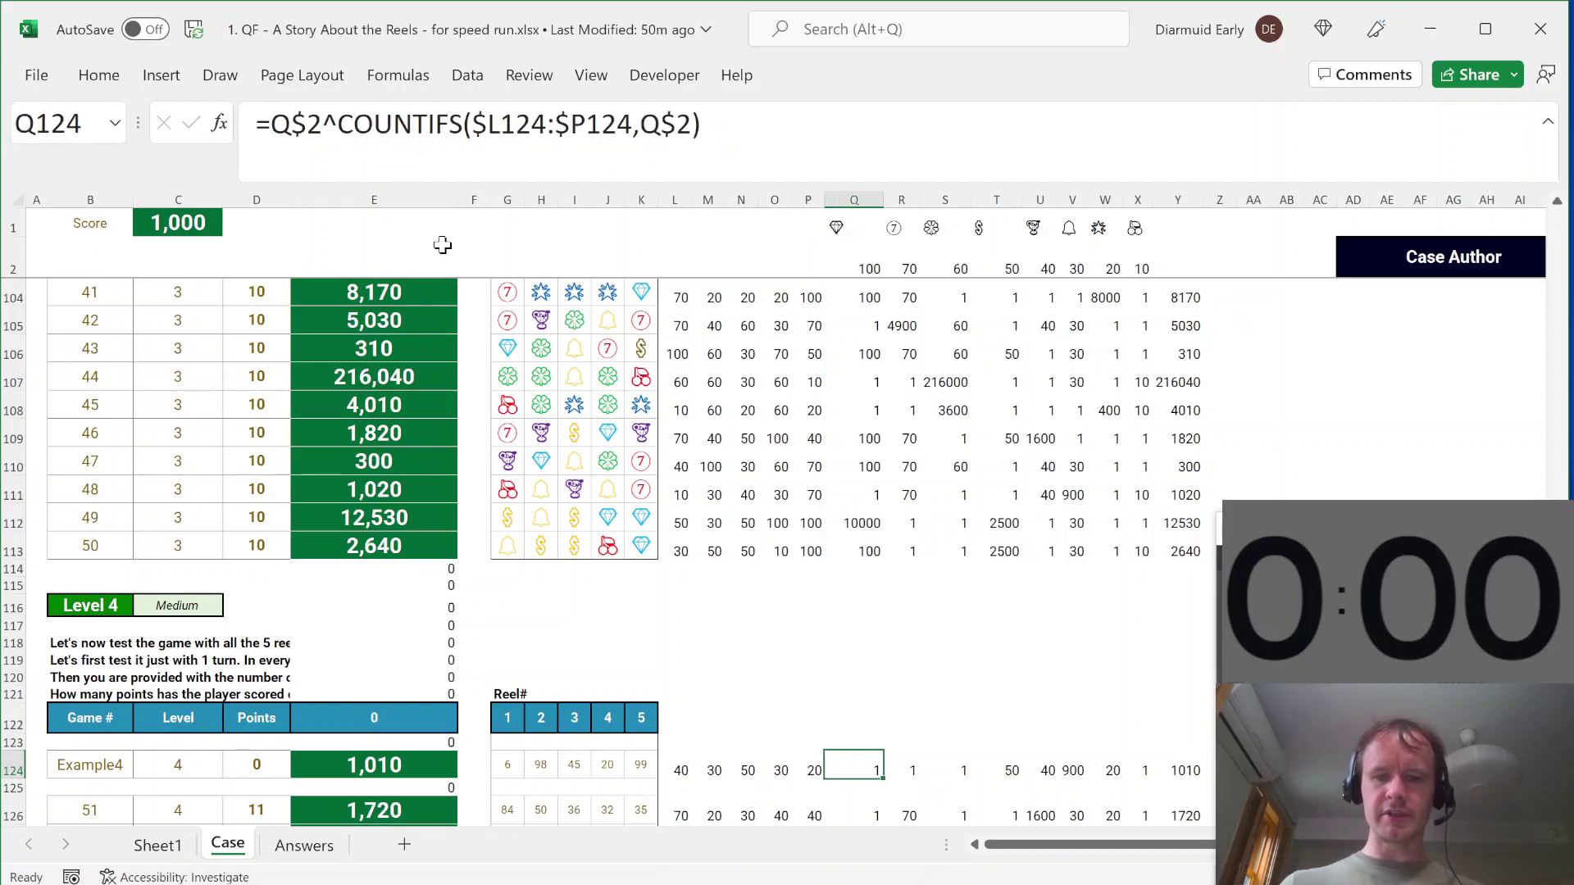
key(ctrl+shift+Right)
key(F2)
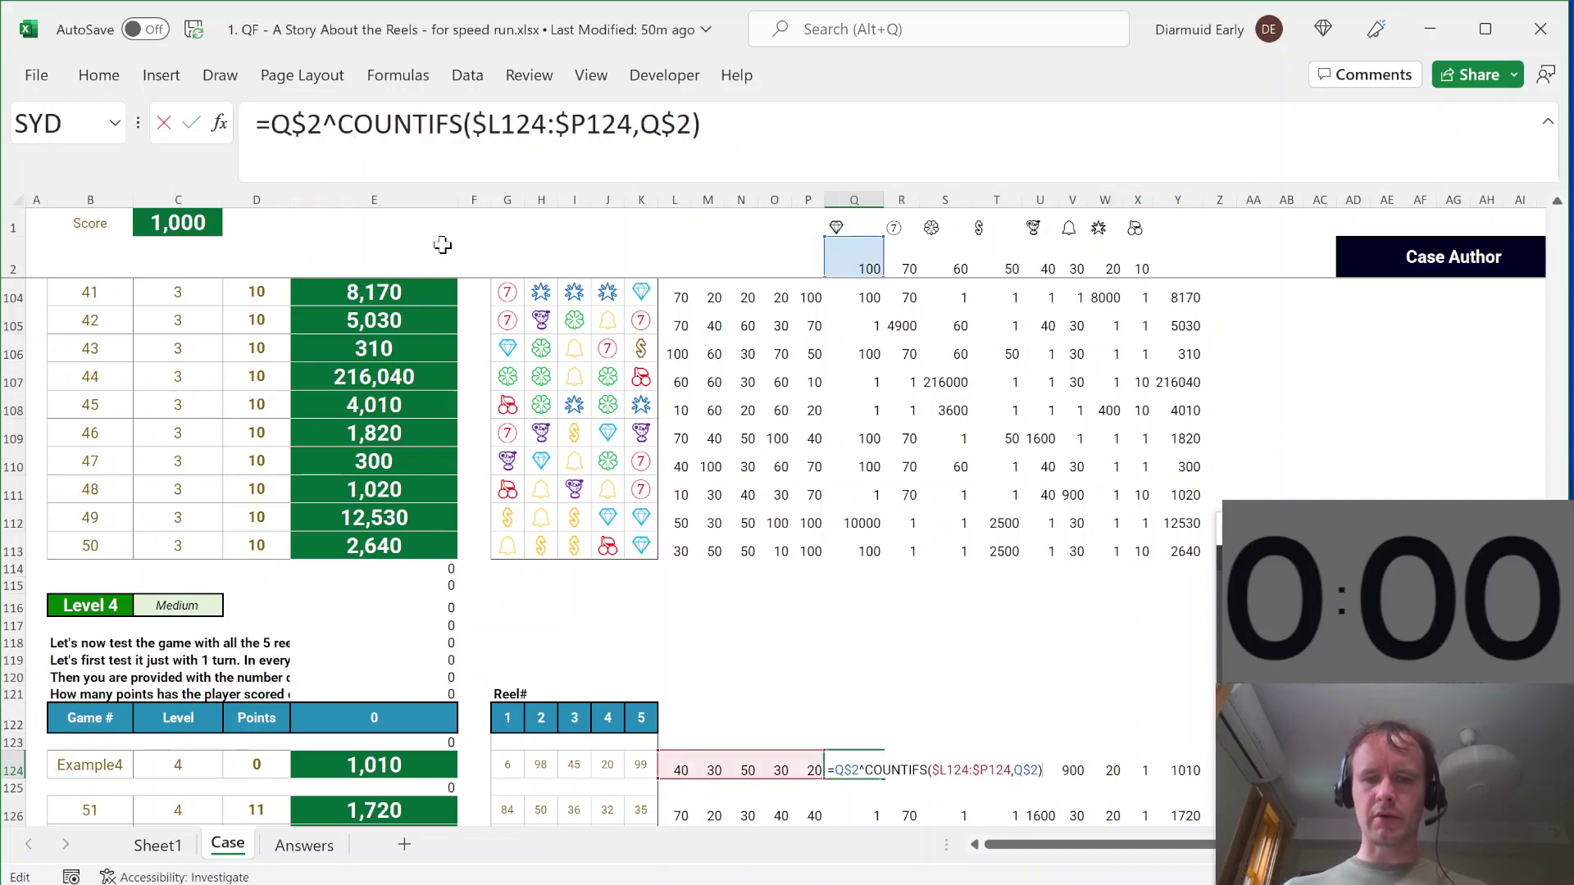
key(Return)
key(F2)
key(Return)
key(F2)
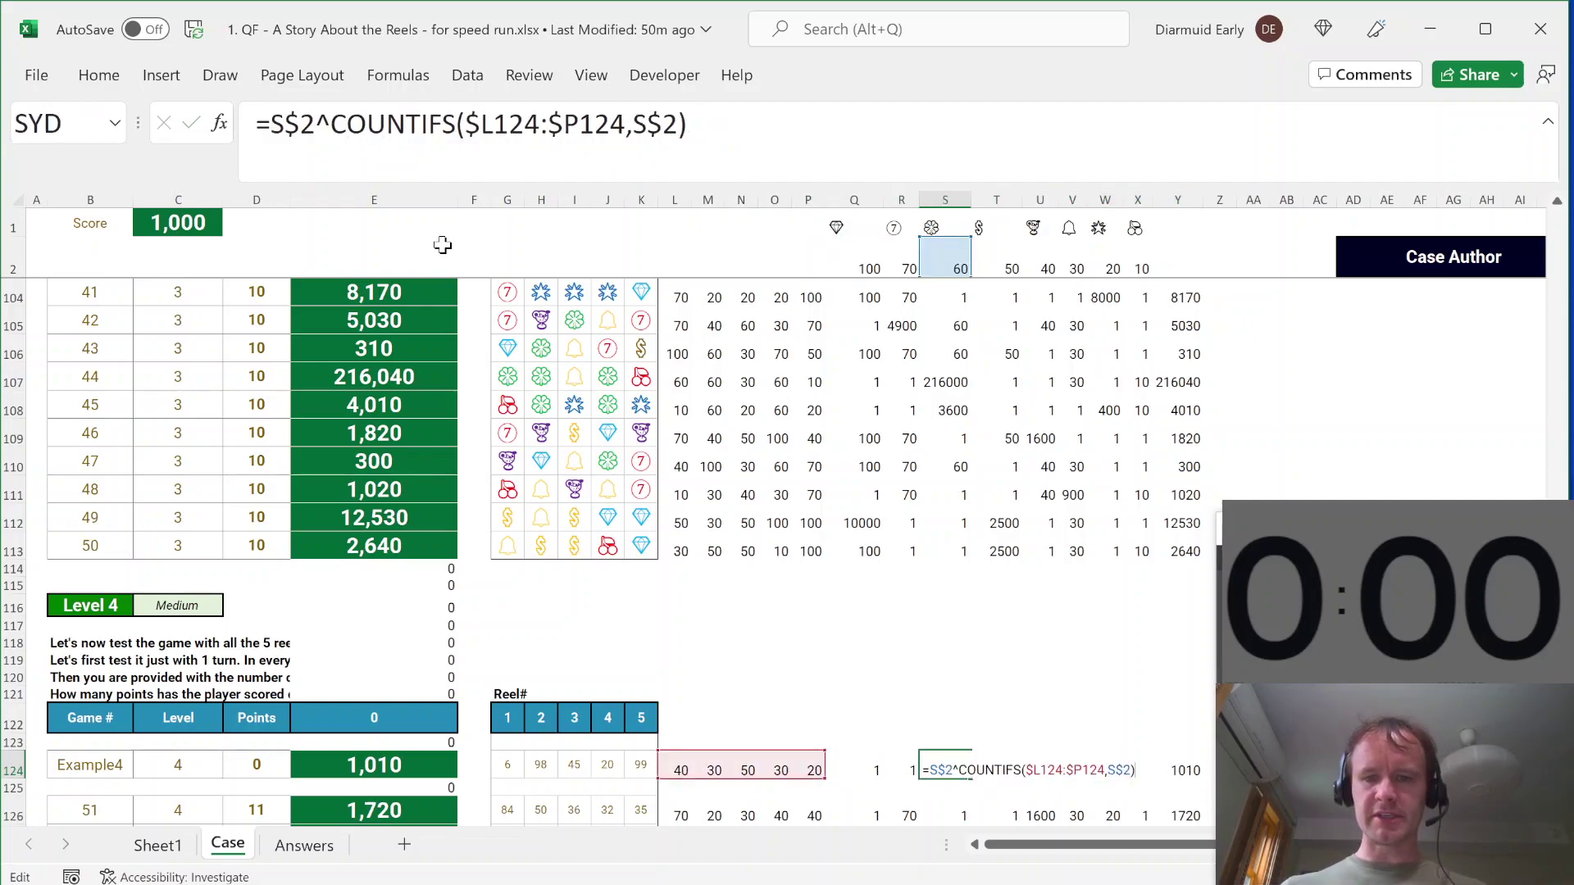
key(Return)
key(F2)
key(Return)
key(Return)
key(Return)
key(Return)
key(Return)
key(F2)
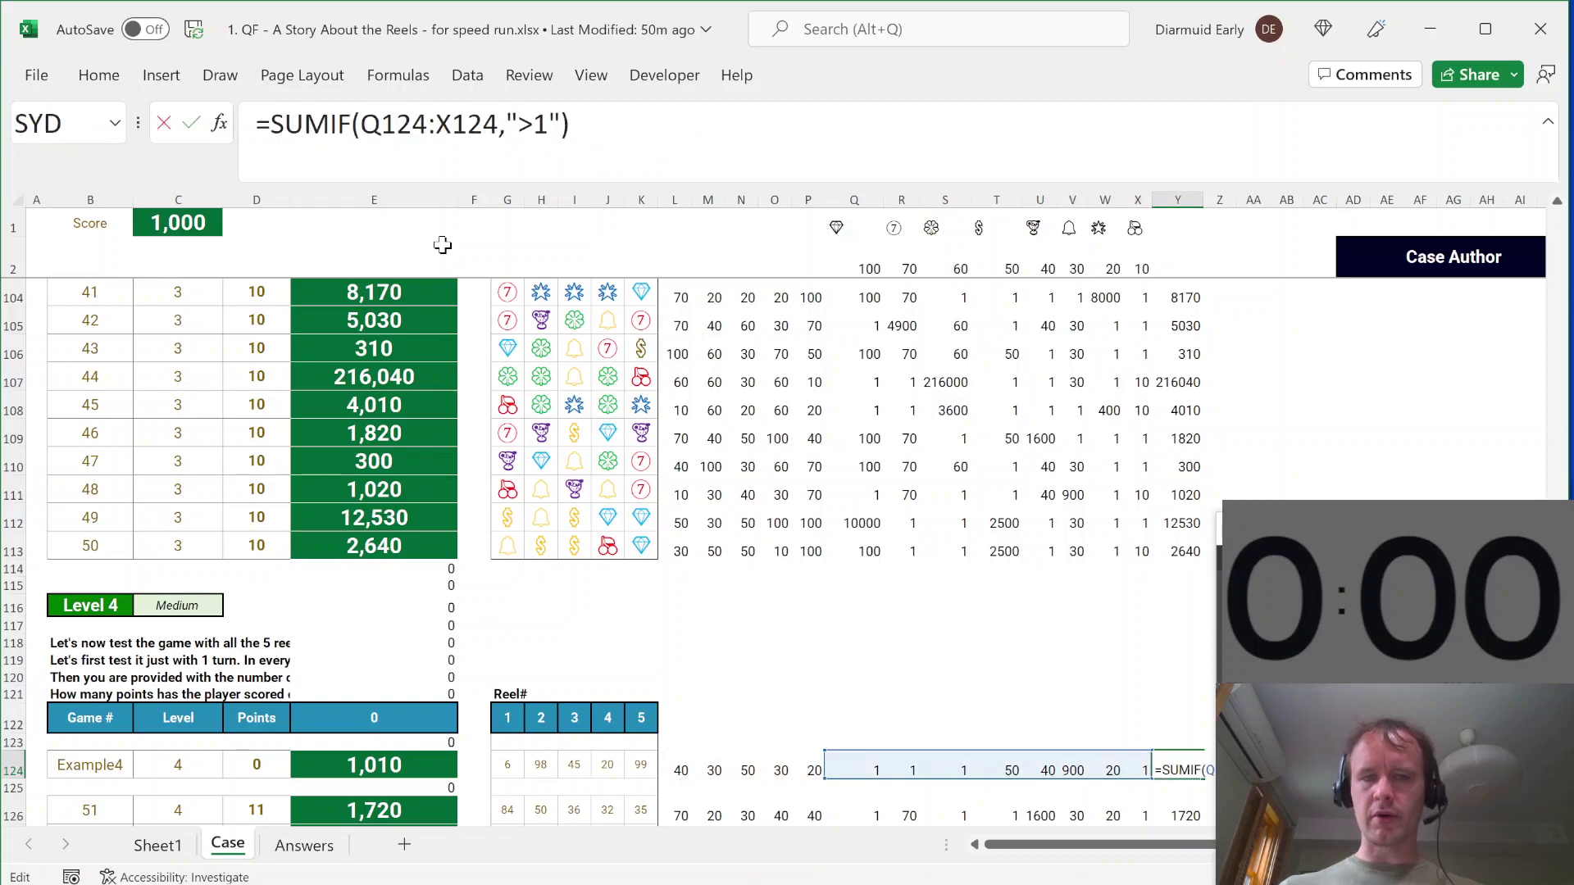
key(Escape)
key(shift+Right)
key(shift+Right)
key(shift+Right)
key(shift+Right)
key(shift+Right)
key(shift+Right)
key(shift+Right)
key(shift+Right)
key(shift+Right)
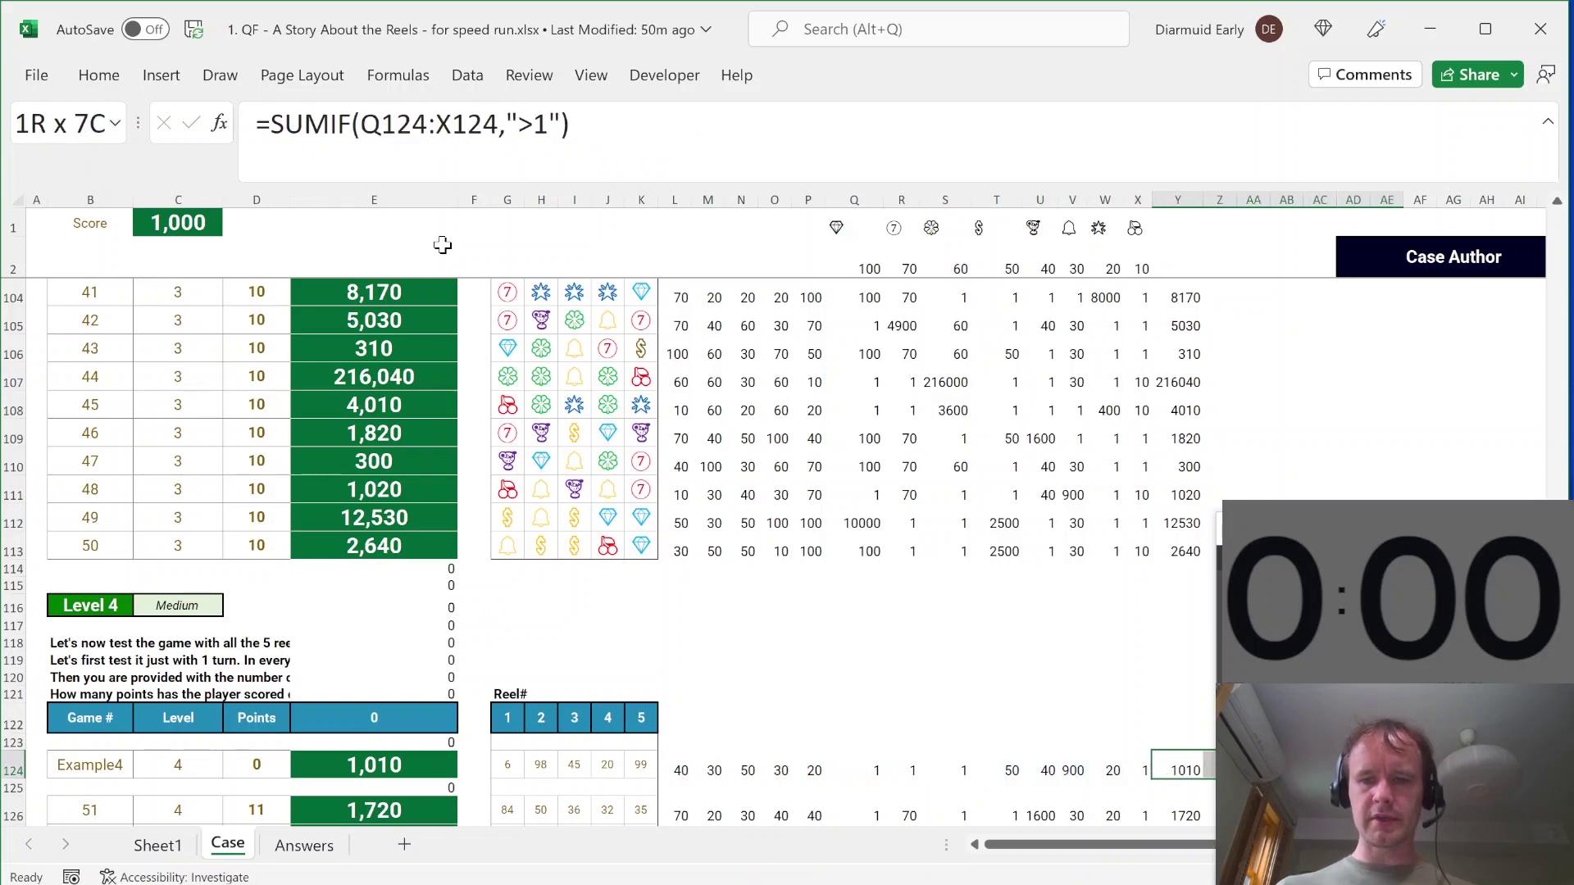
key(shift+Right)
key(shift+Right)
key(Left)
key(Right)
key(F2)
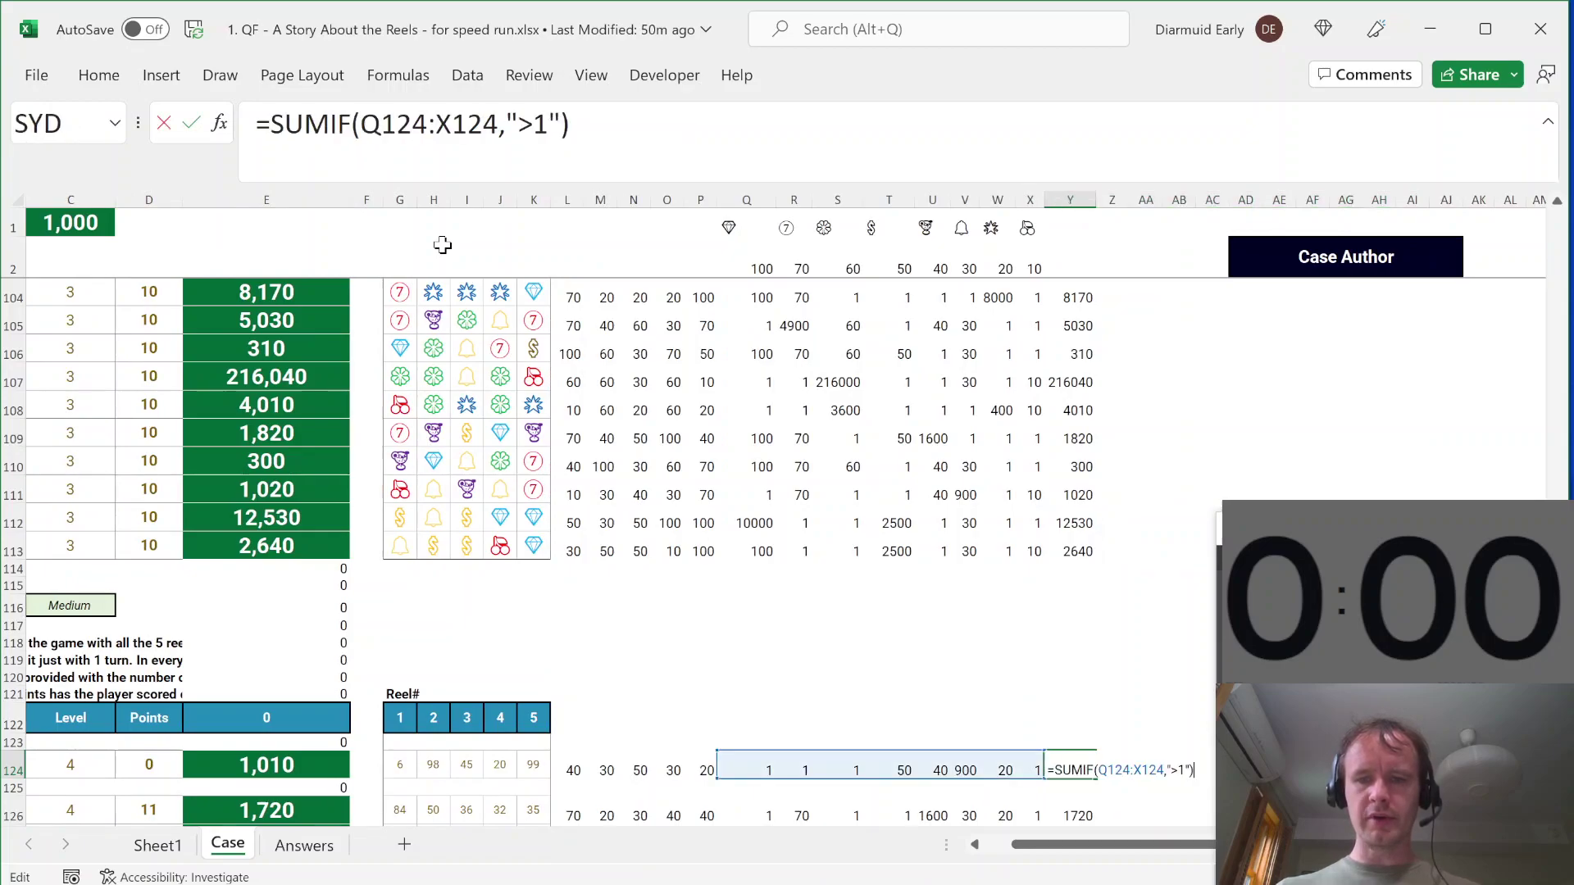
key(Escape)
key(Left)
key(Left)
key(Left)
key(Left)
key(Left)
key(Left)
key(Left)
key(Left)
key(Left)
key(Left)
key(Left)
key(Left)
key(Left)
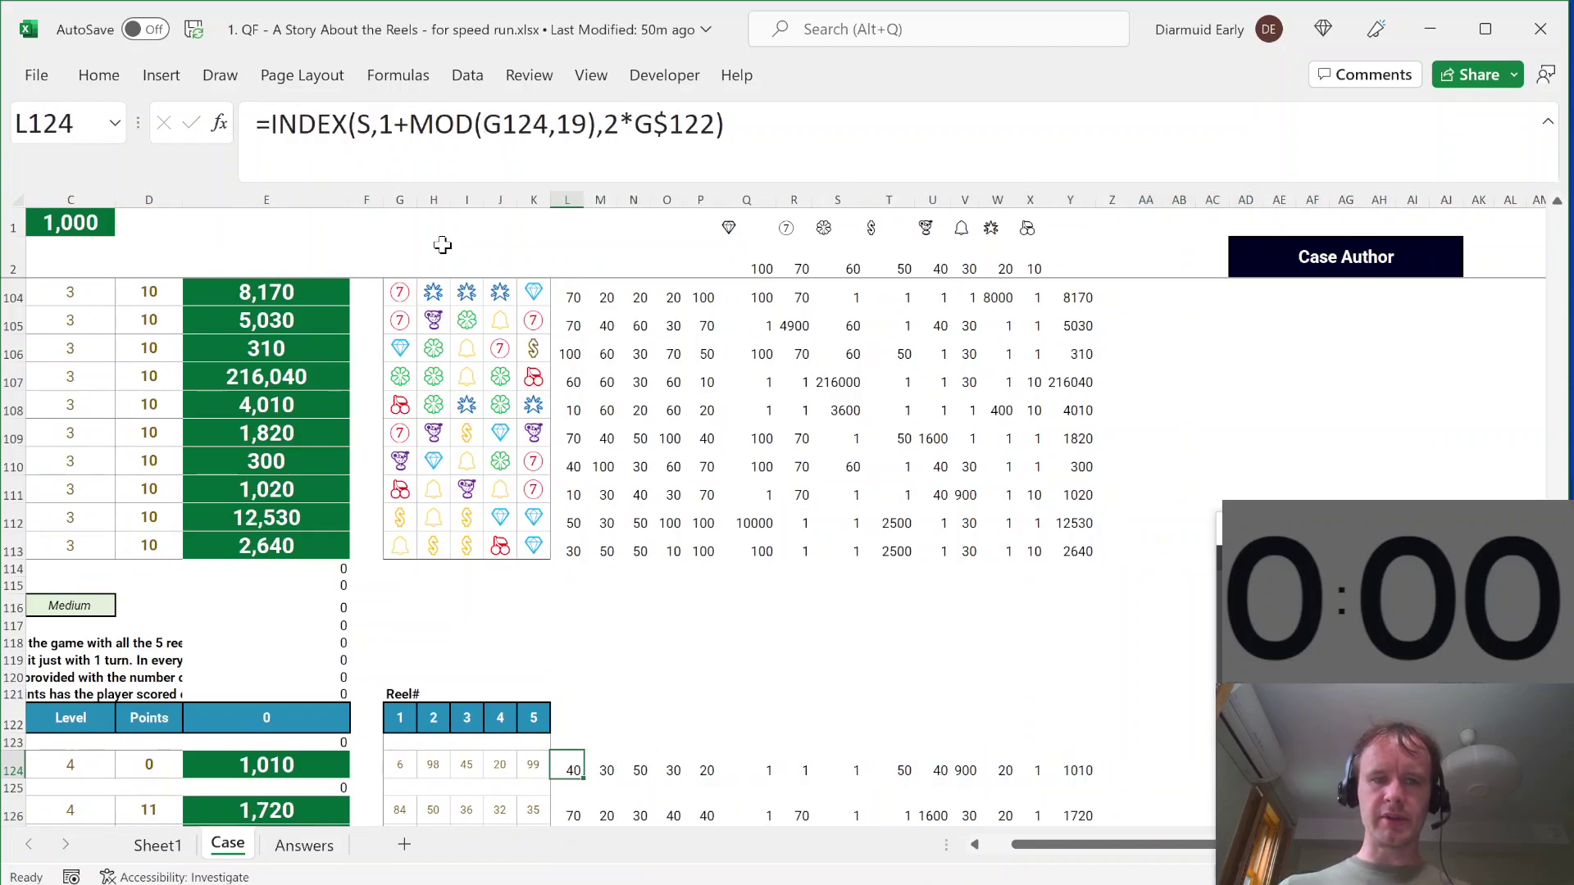
click(360, 124)
drag(357, 124, 378, 125)
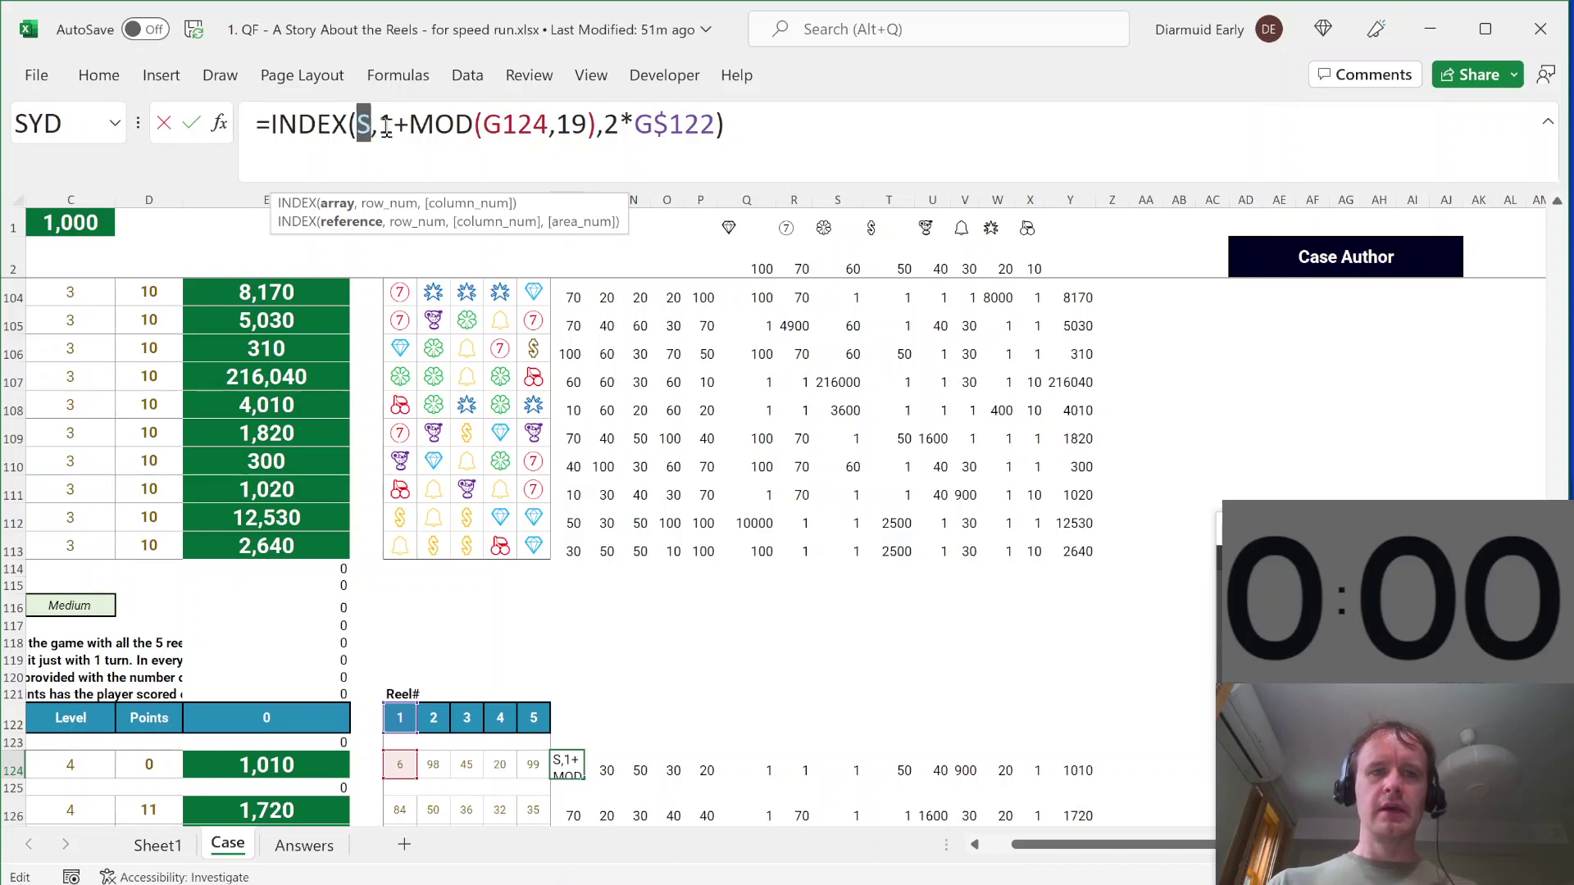
click(394, 124)
click(520, 137)
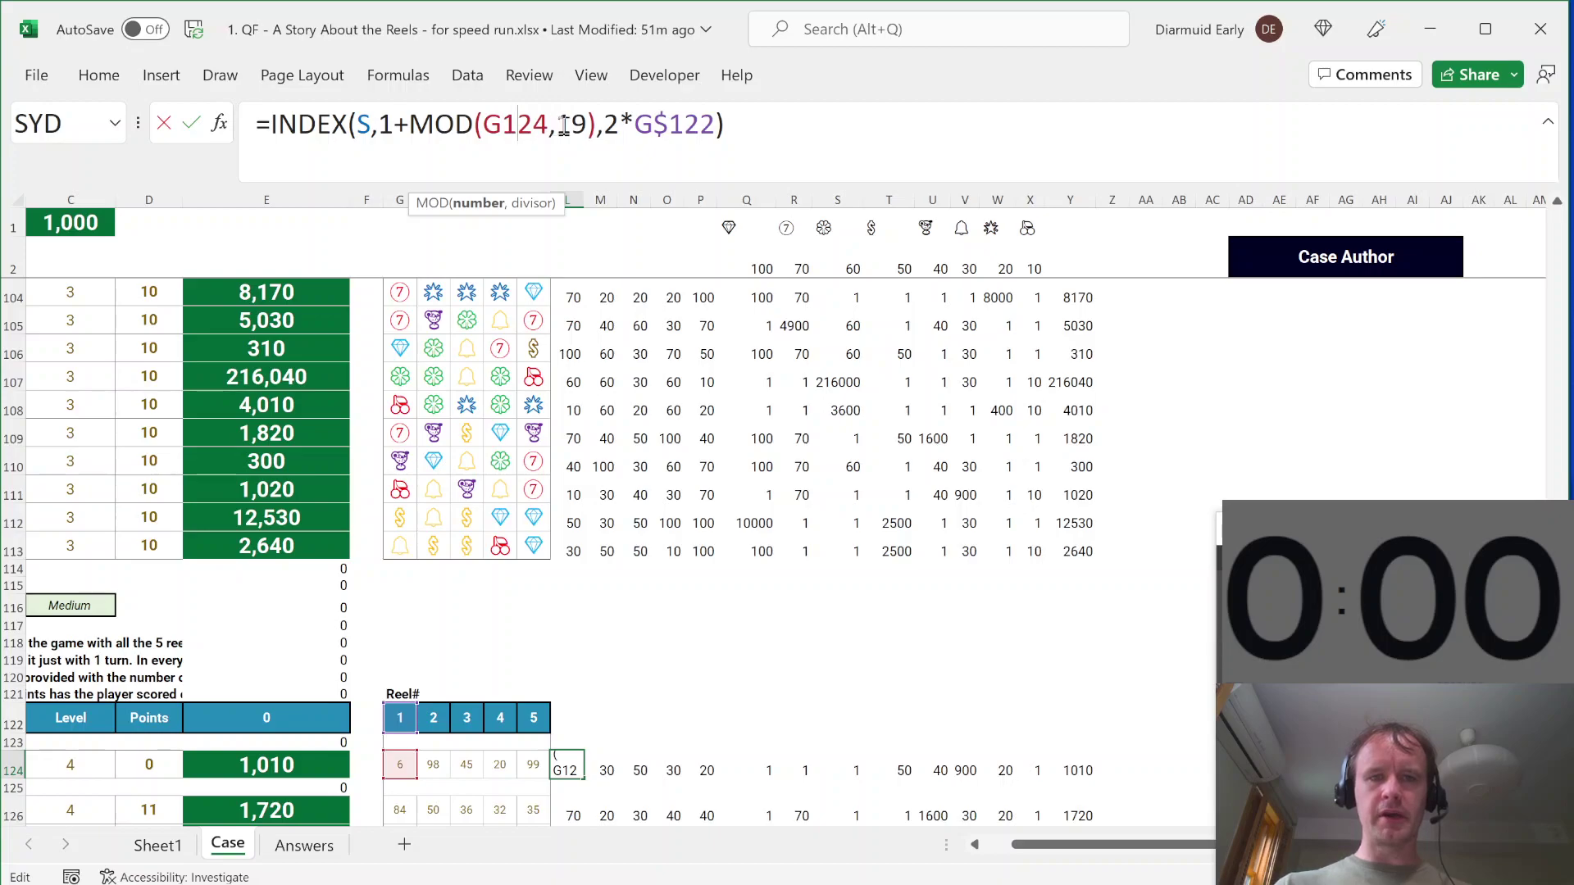
click(561, 124)
click(382, 124)
drag(380, 125, 398, 124)
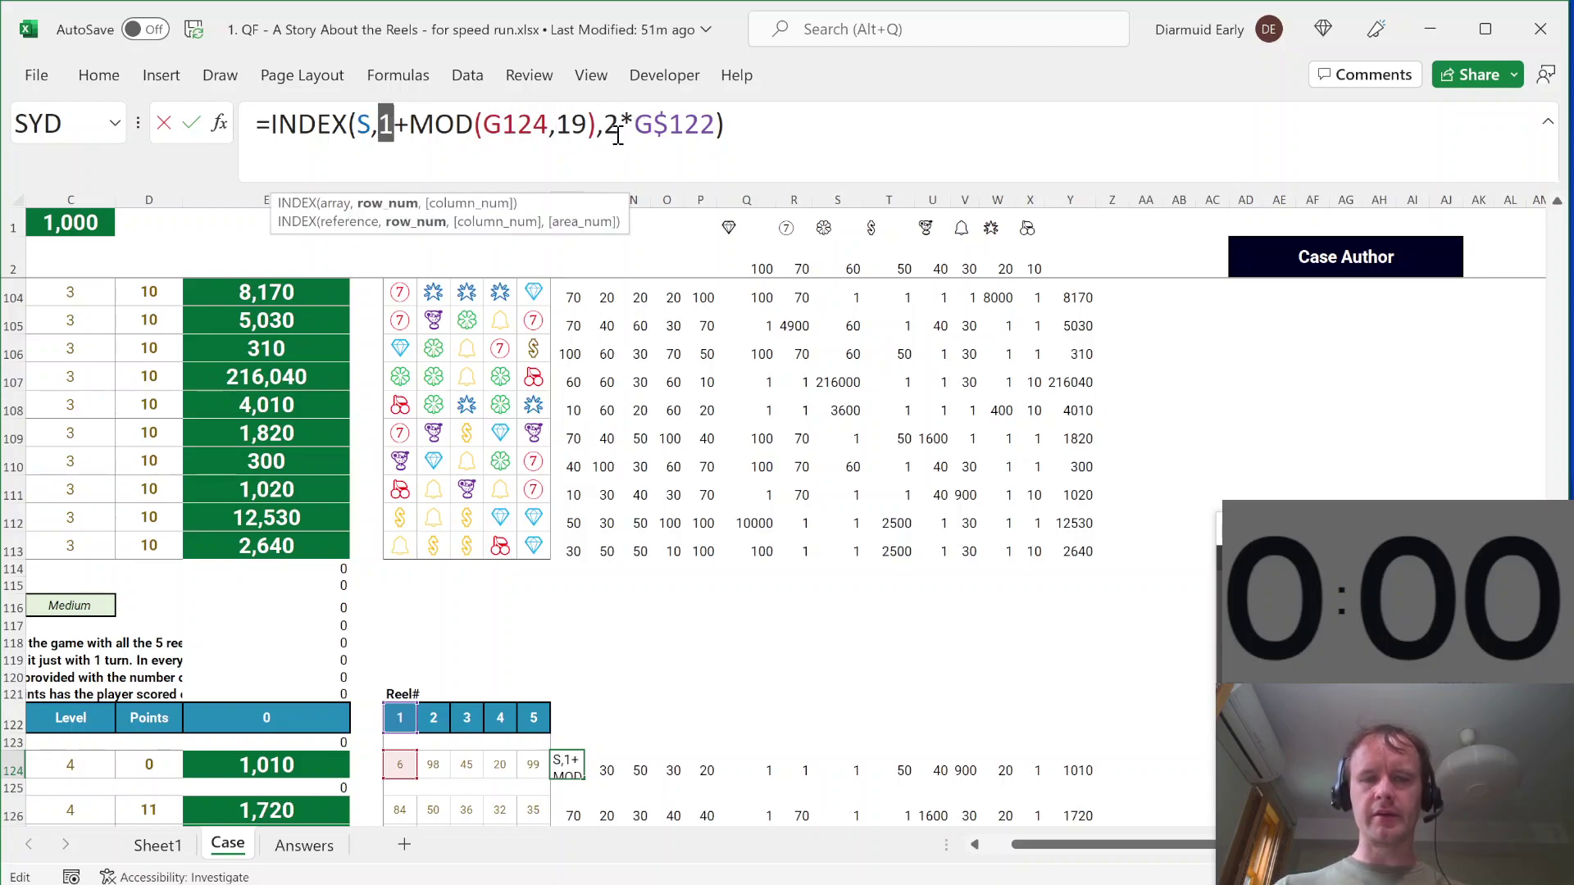
key(Escape)
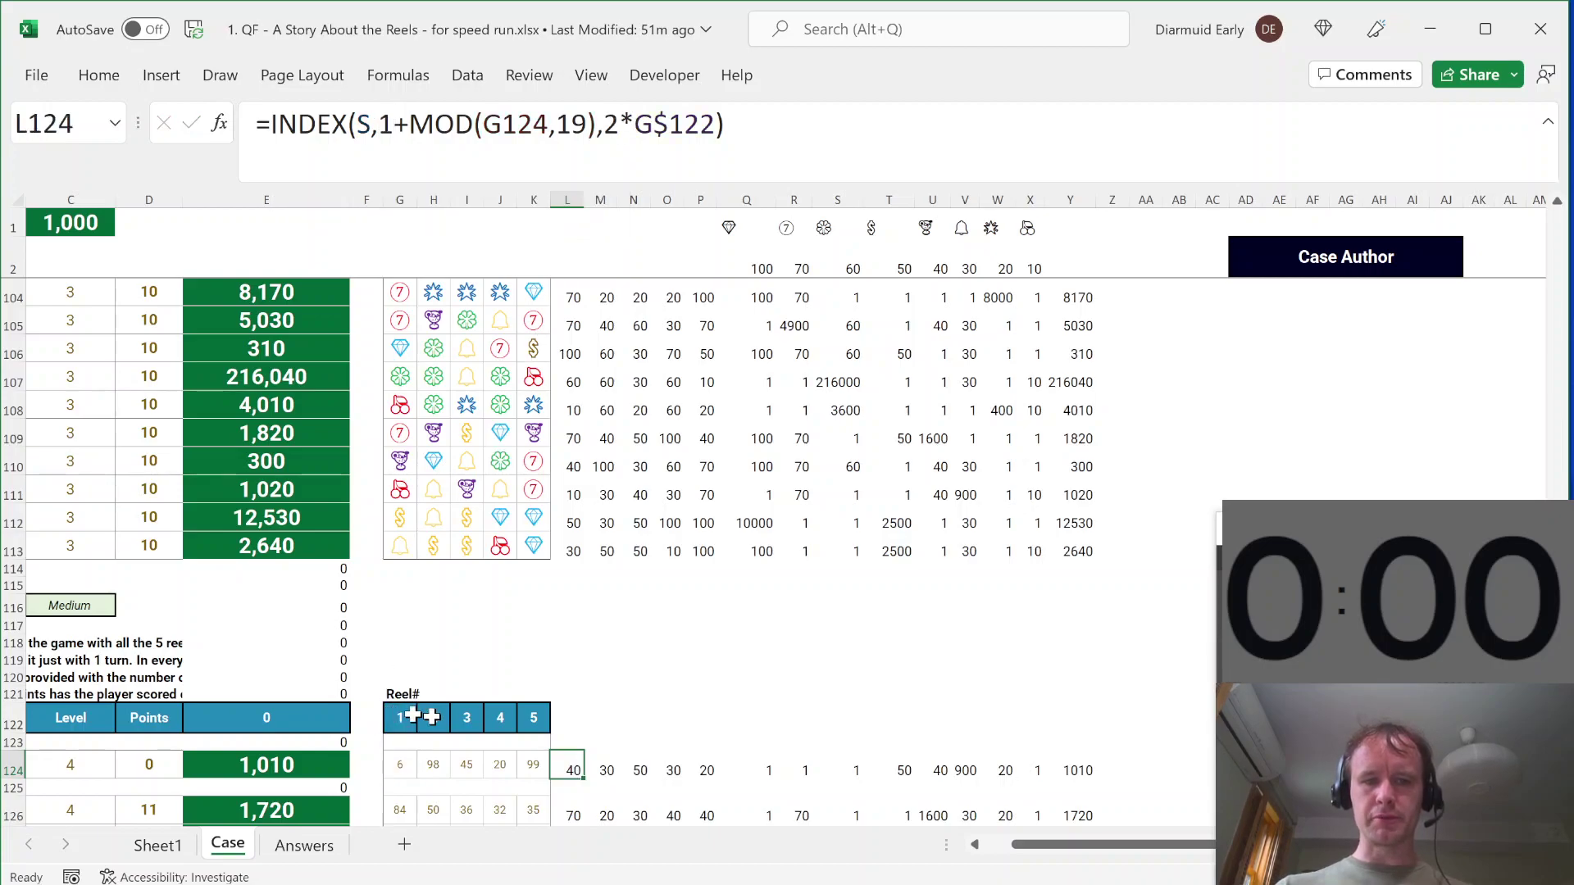
key(ctrl+shift+Home)
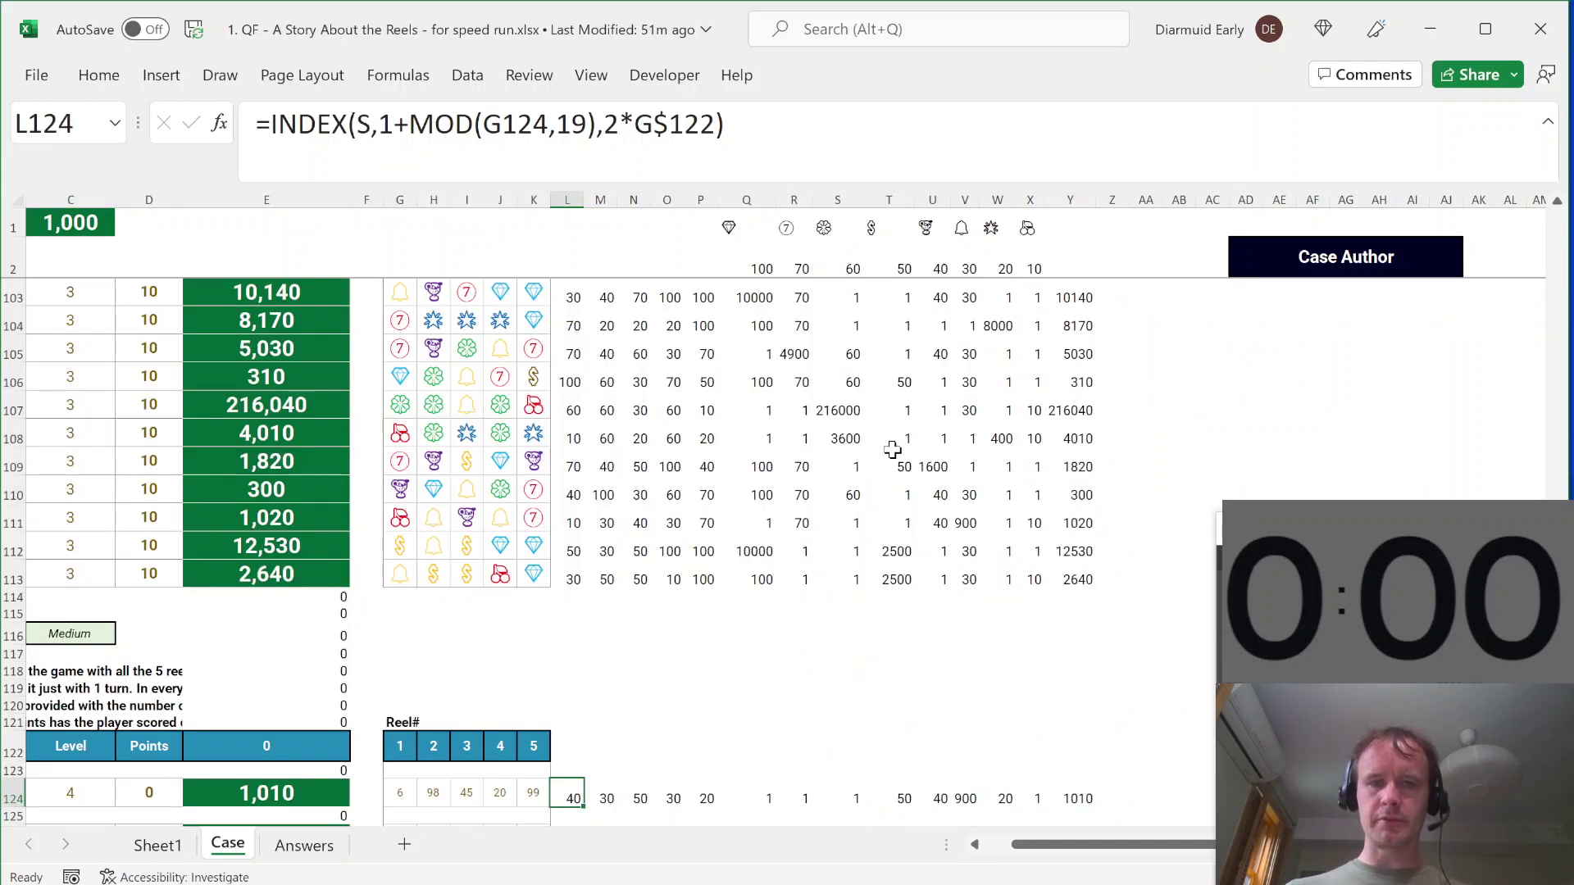
Step: Review L124's lookup formula and Example4's reel values and symbol scores
click(478, 124)
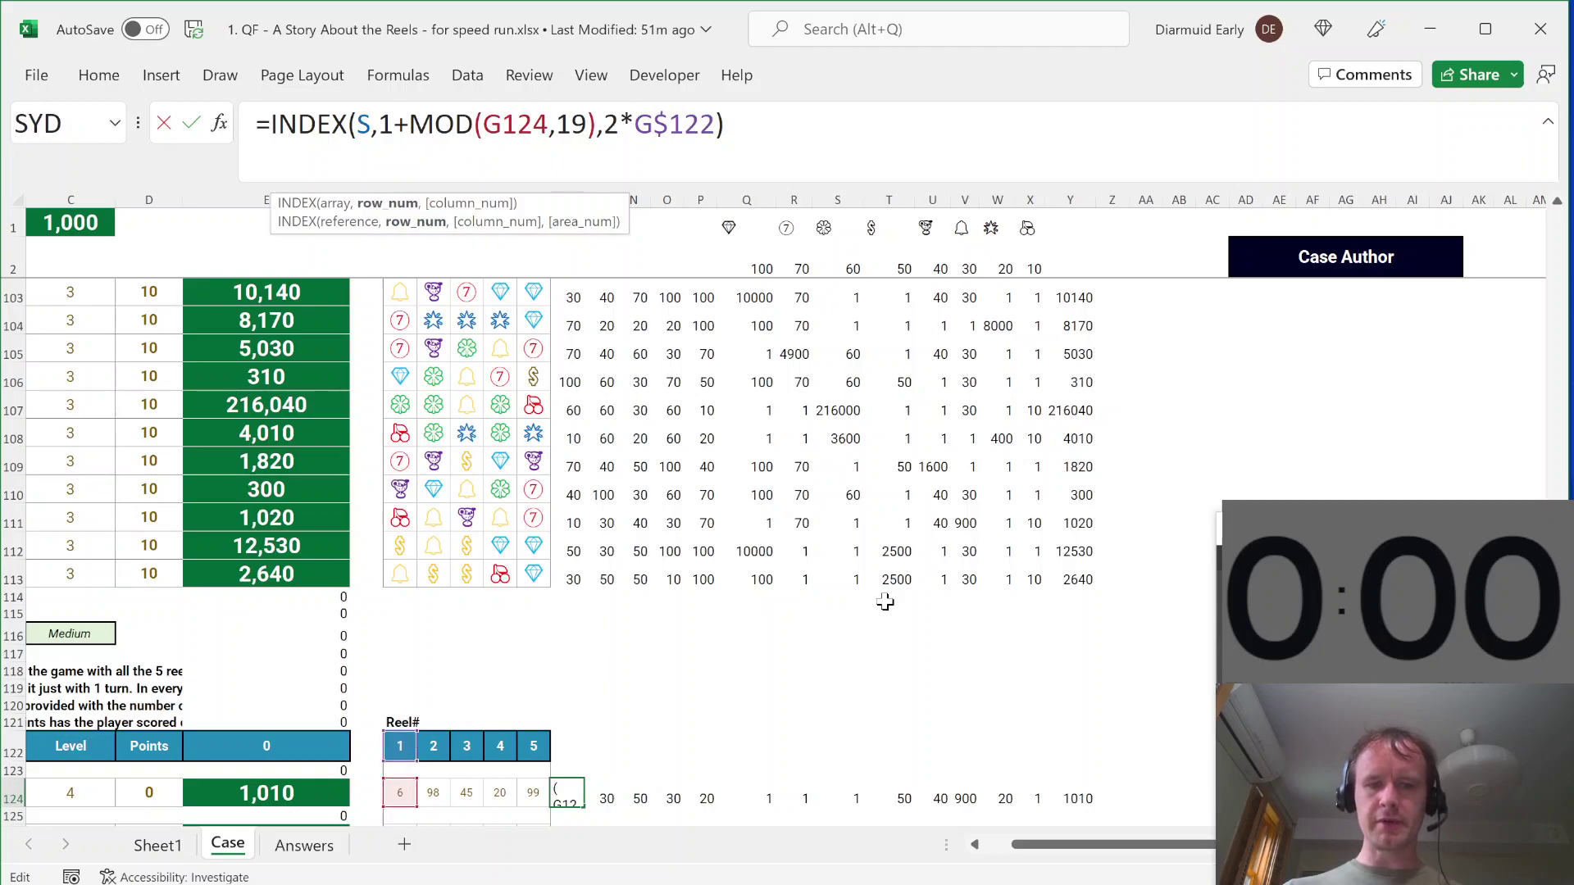
key(Escape)
key(shift+Right)
key(shift+Right)
key(shift+Right)
key(shift+Right)
key(shift+Tab)
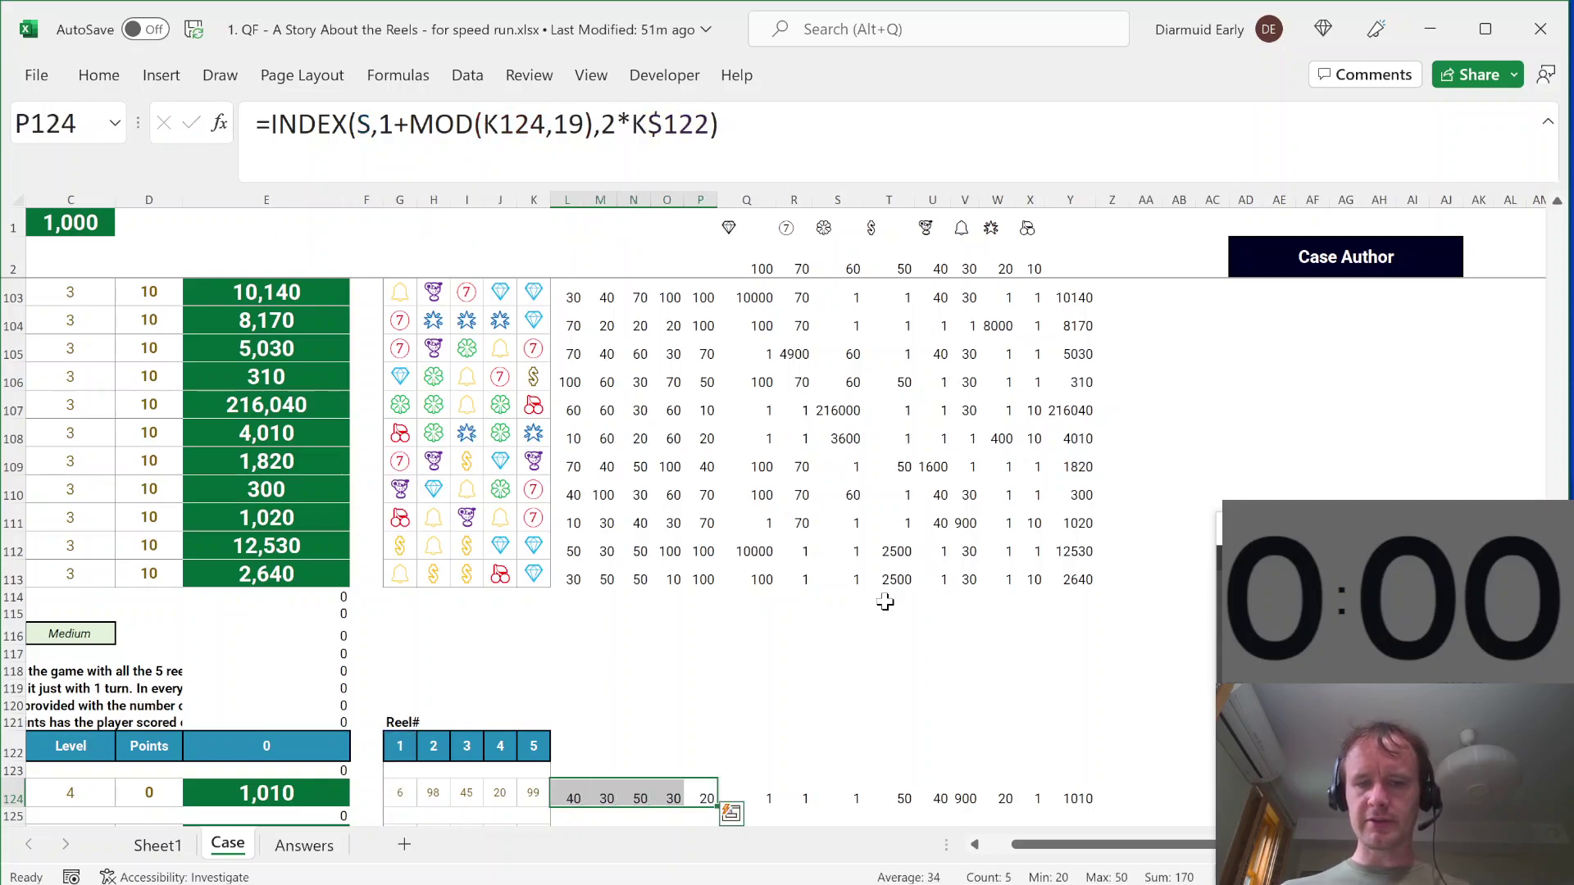
key(Right)
key(ctrl+shift+Right)
Step: Step through the Level 4 game rows checking game 53's answer, then scroll to Level 5
key(Down)
key(Down)
key(Down)
key(Down)
key(Down)
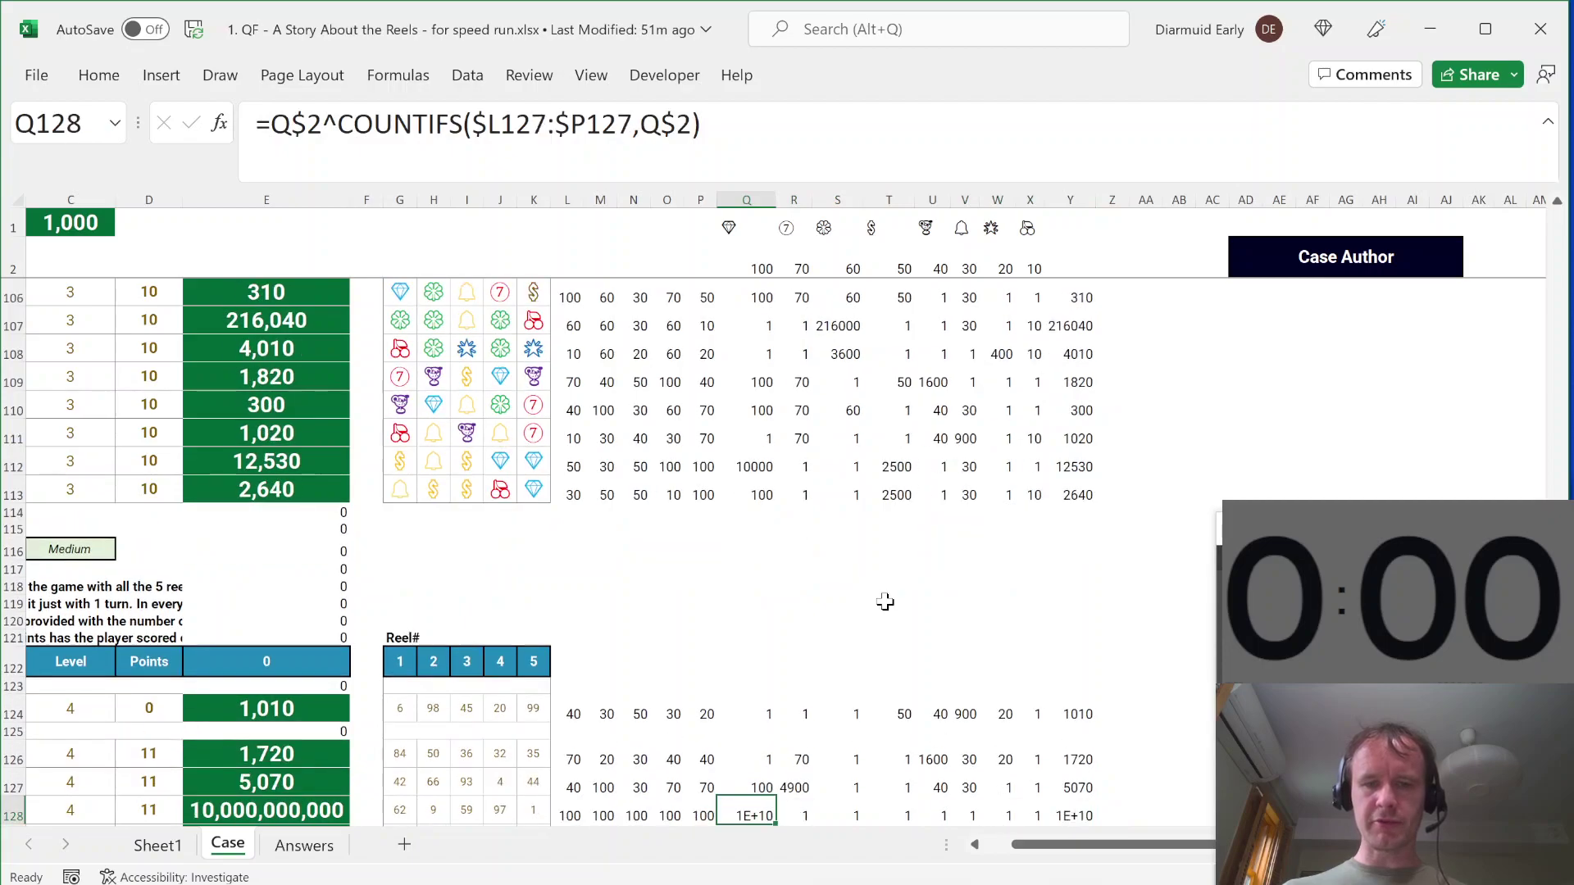
key(Down)
key(Down)
key(Down)
key(Down)
key(Down)
key(Down)
key(Down)
key(Down)
key(Down)
key(Down)
key(Down)
key(Down)
key(Down)
key(Down)
key(Down)
key(Down)
key(ctrl+Up)
key(Down)
key(Left)
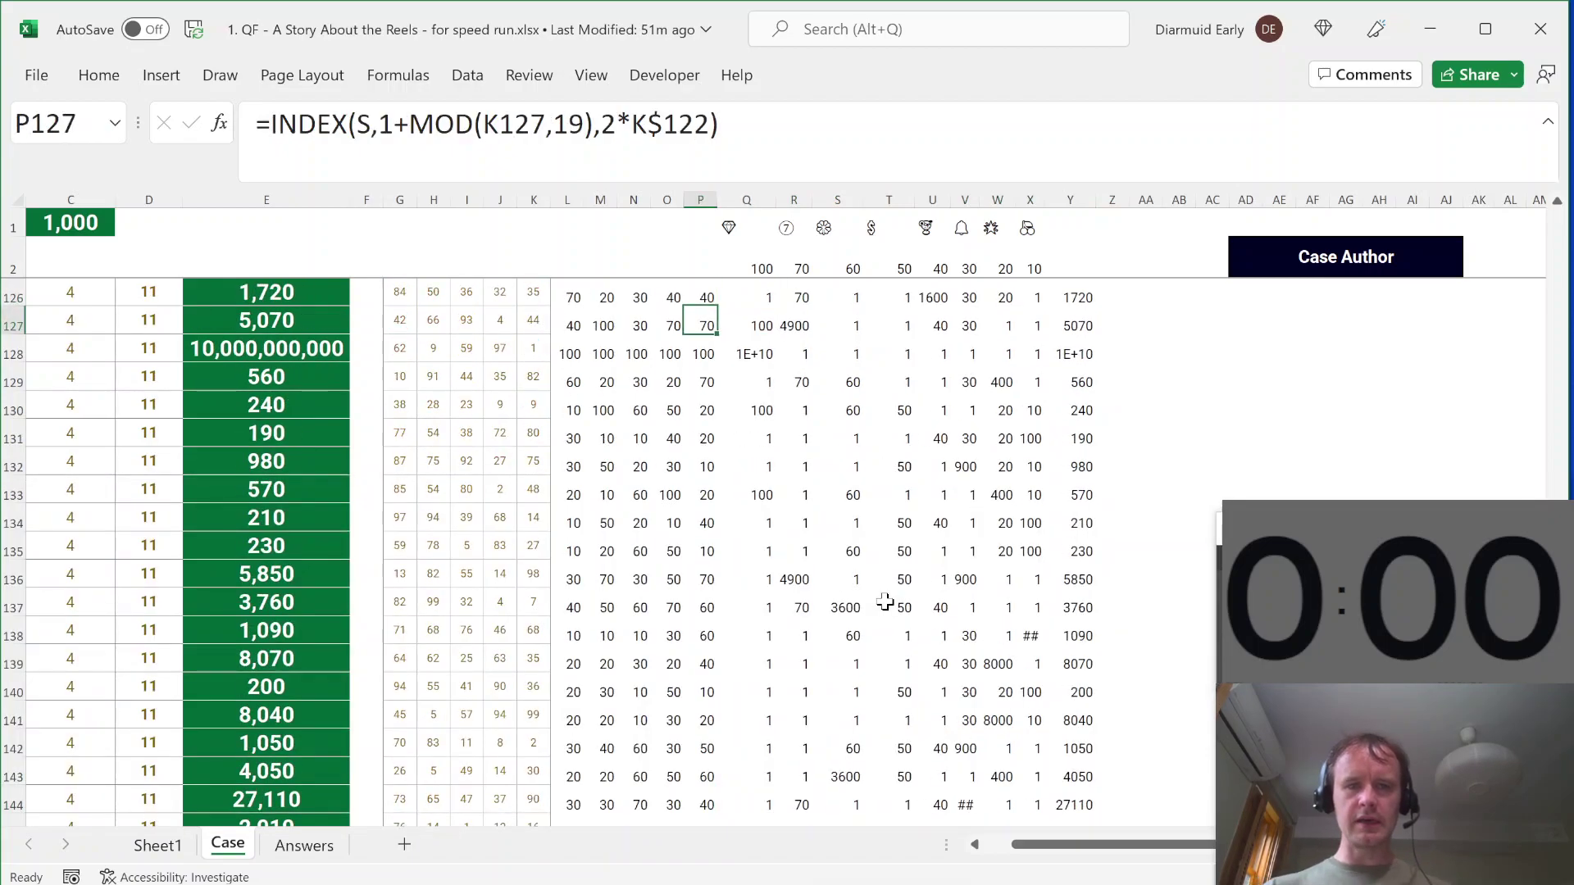
key(Left)
key(Left)
key(Down)
key(Down)
key(ctrl+Left)
key(ctrl+Left)
key(Up)
key(ctrl+Left)
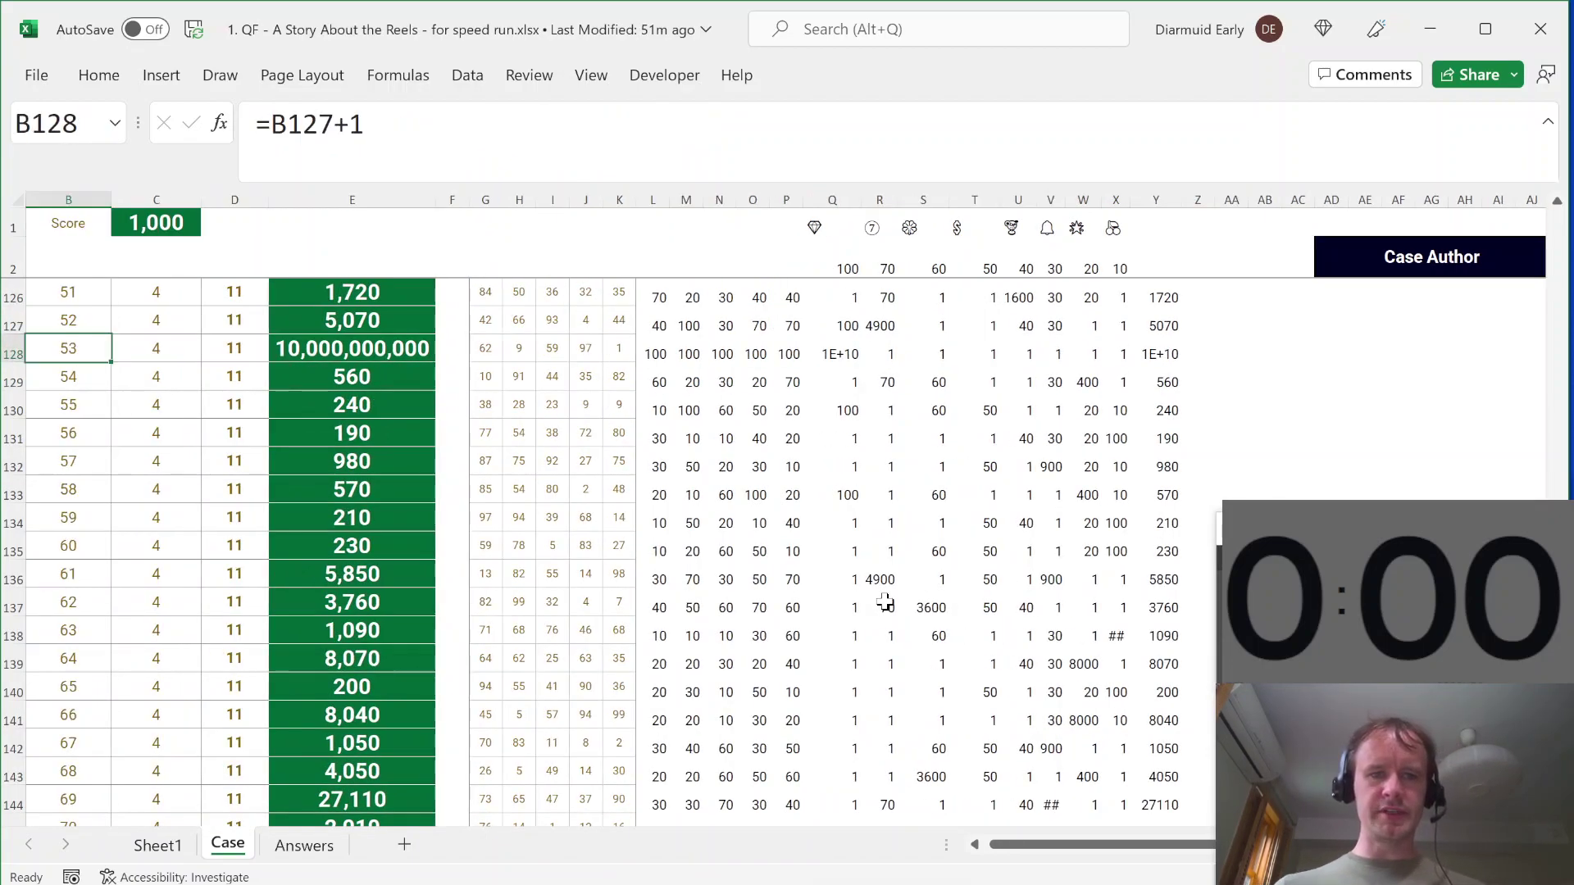
key(ctrl+Right)
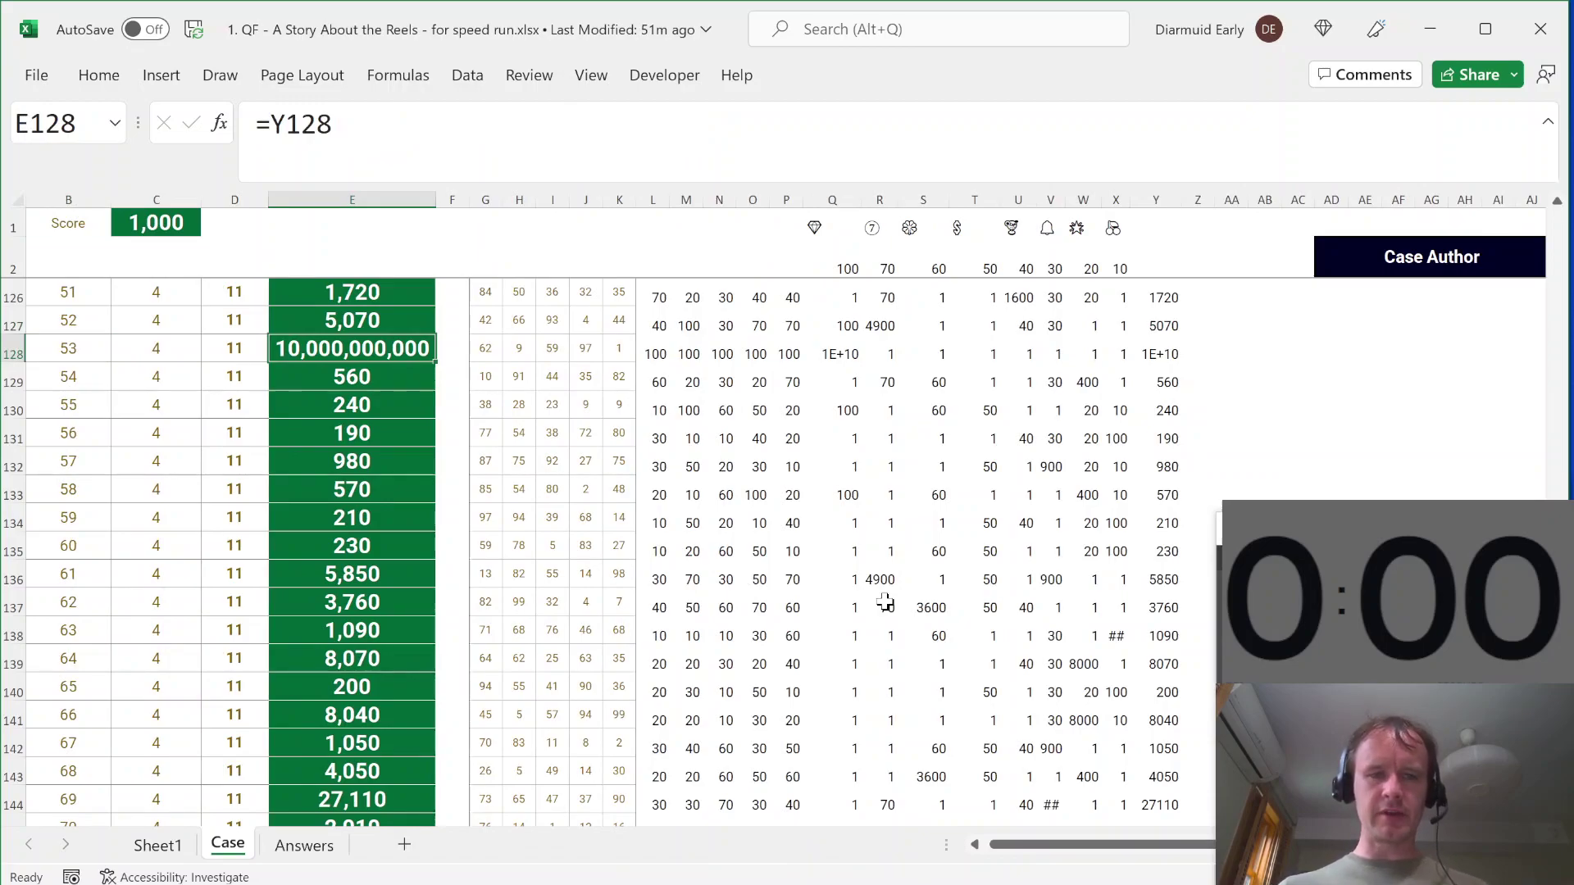
key(Page_Down)
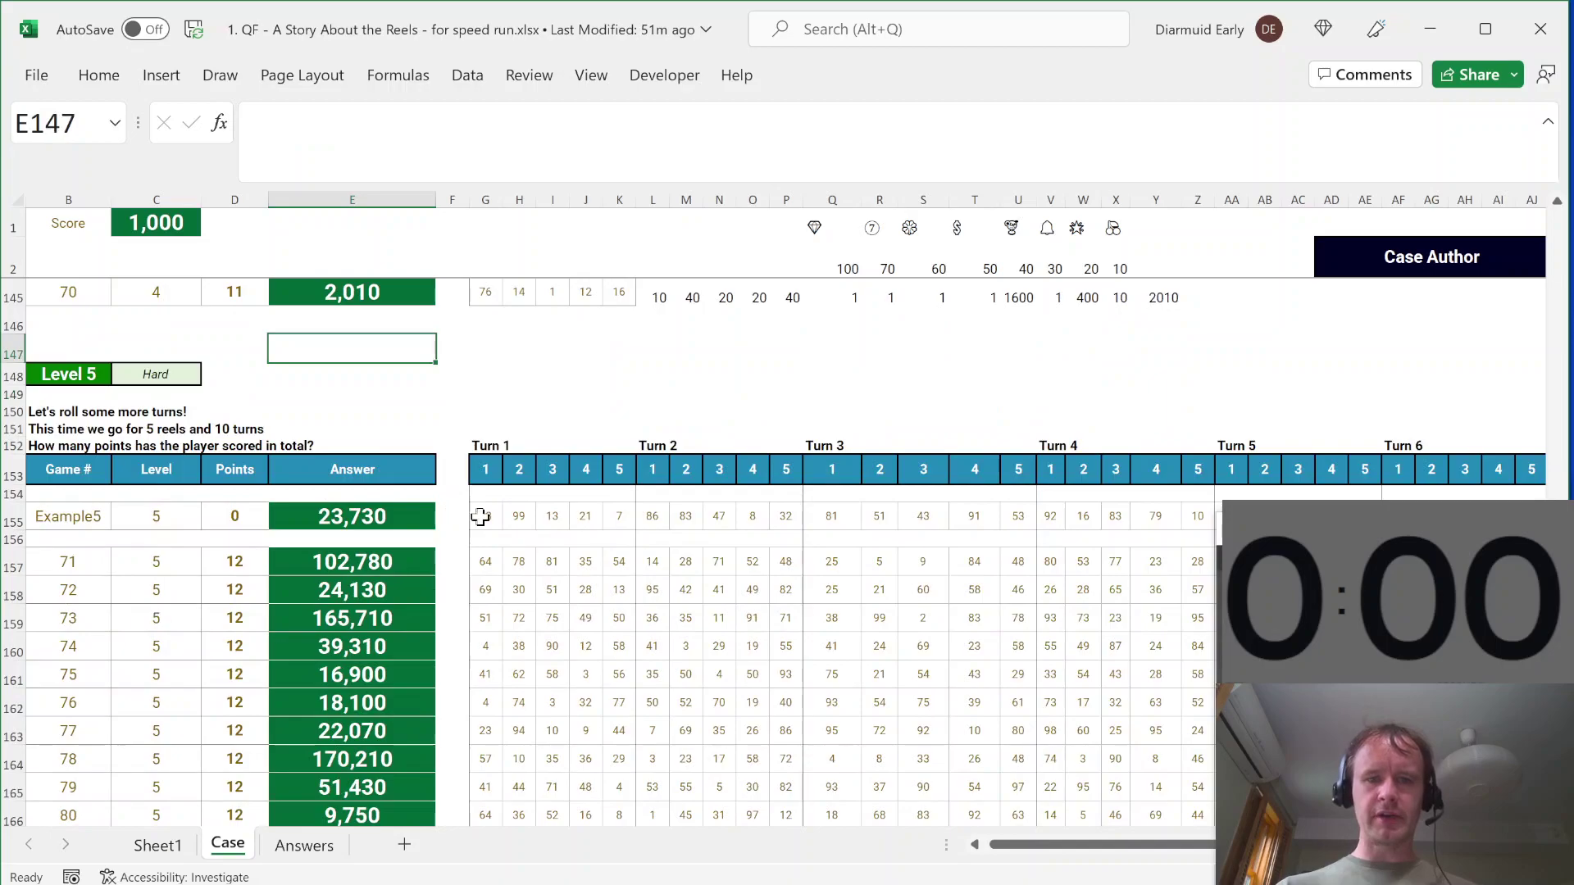
Step: Review Example5's fifty reel numbers in row 155, returning to its 23,730 answer
click(486, 515)
key(shift+Right)
key(shift+Right)
key(shift+Right)
key(shift+Right)
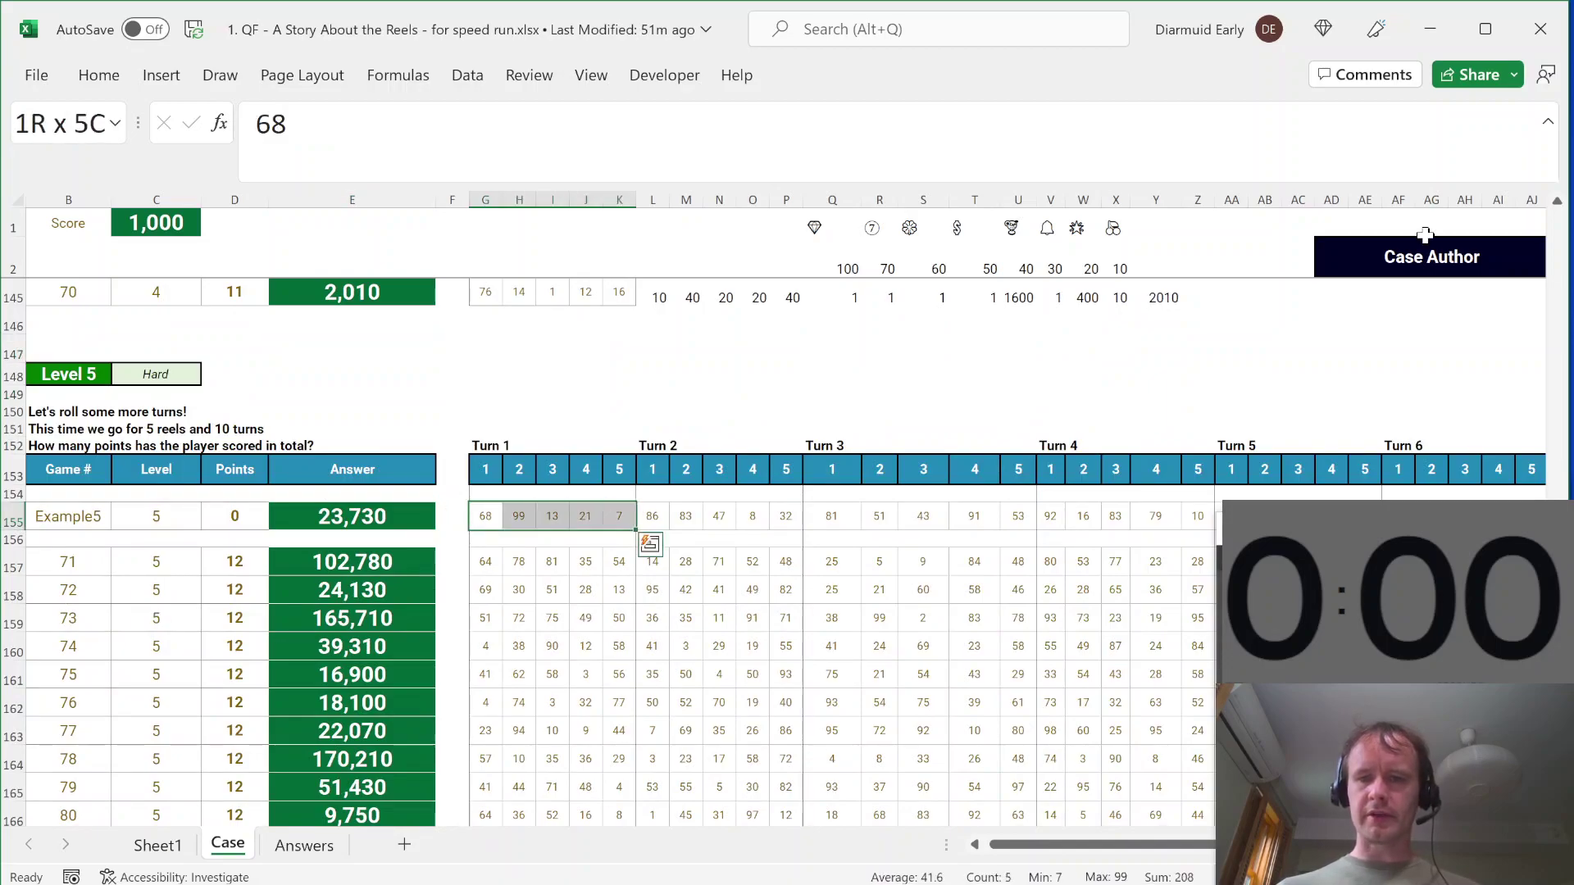
key(ctrl+shift+Right)
key(Left)
key(Left)
key(Left)
key(Left)
key(Left)
key(Left)
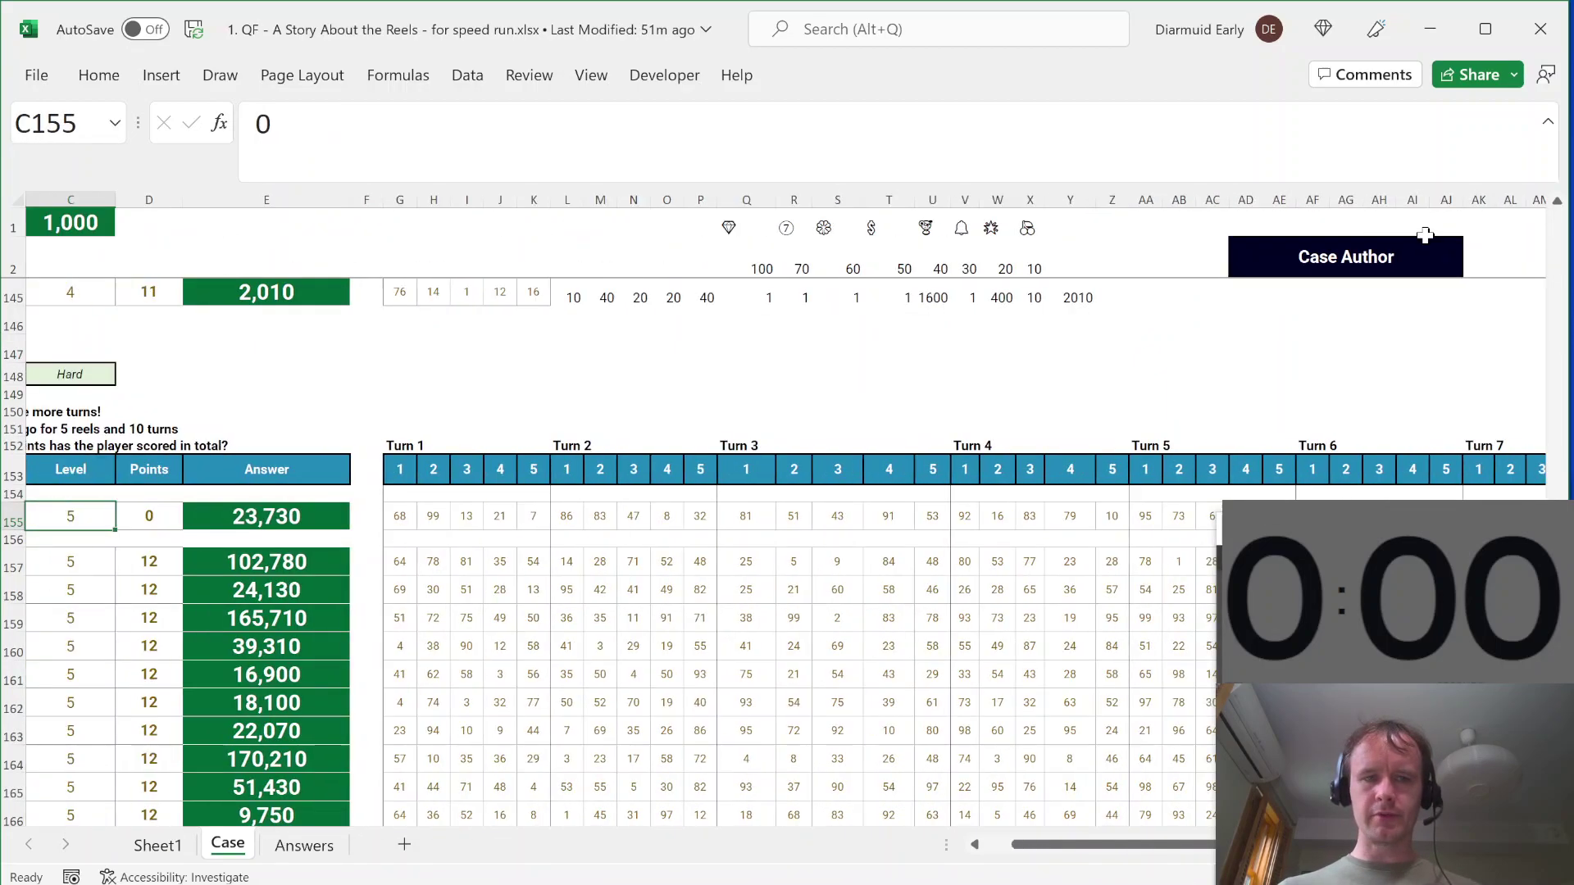
drag(510, 516, 808, 517)
scroll(807, 516, up, 5)
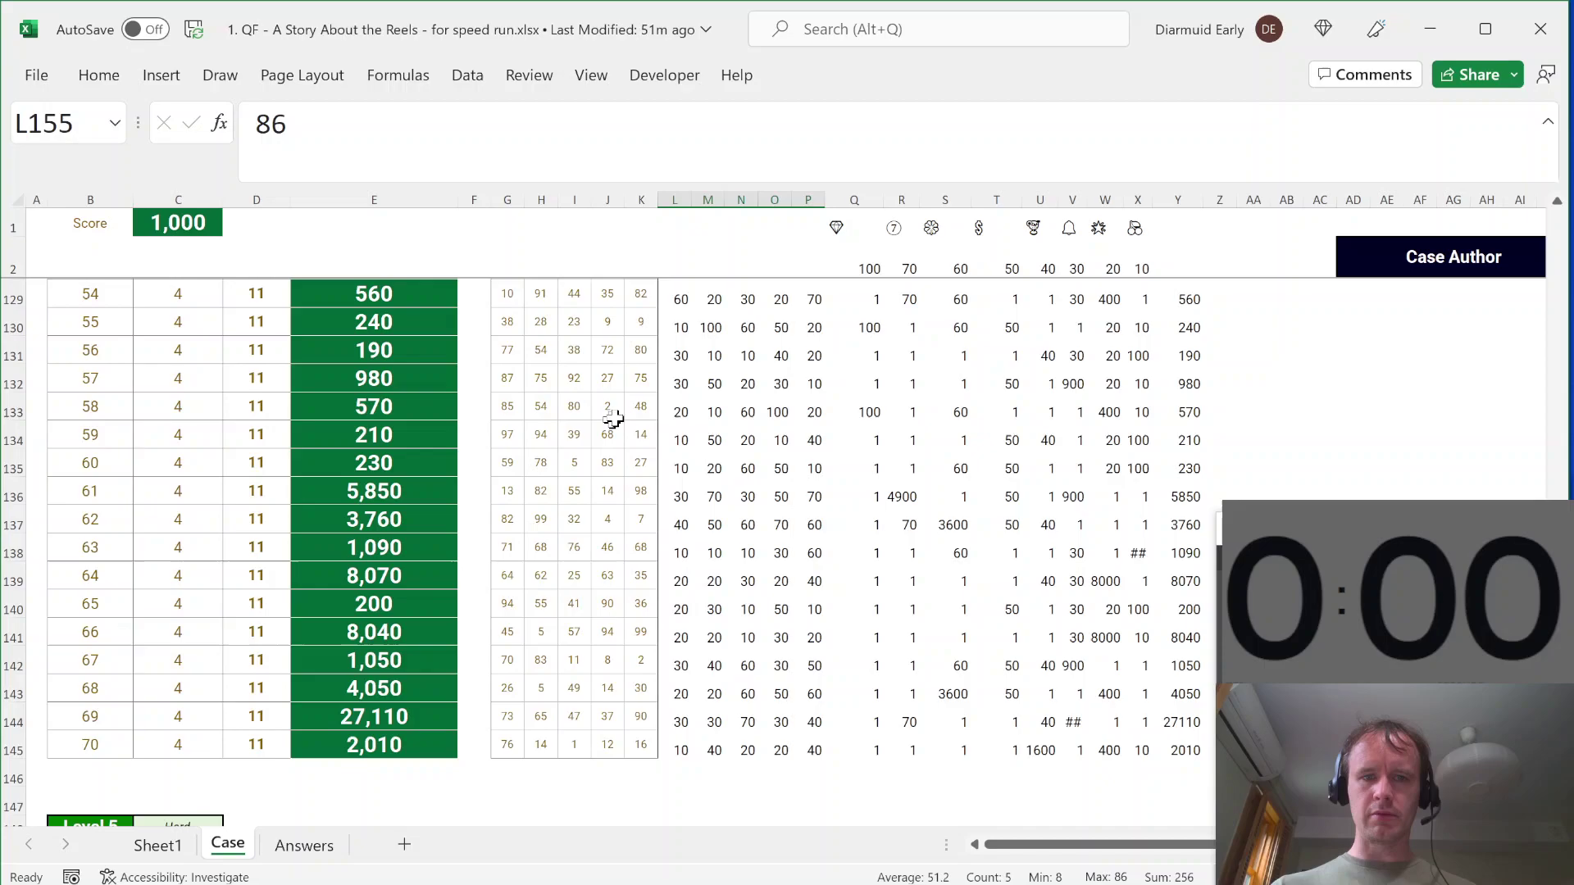
scroll(622, 418, down, 5)
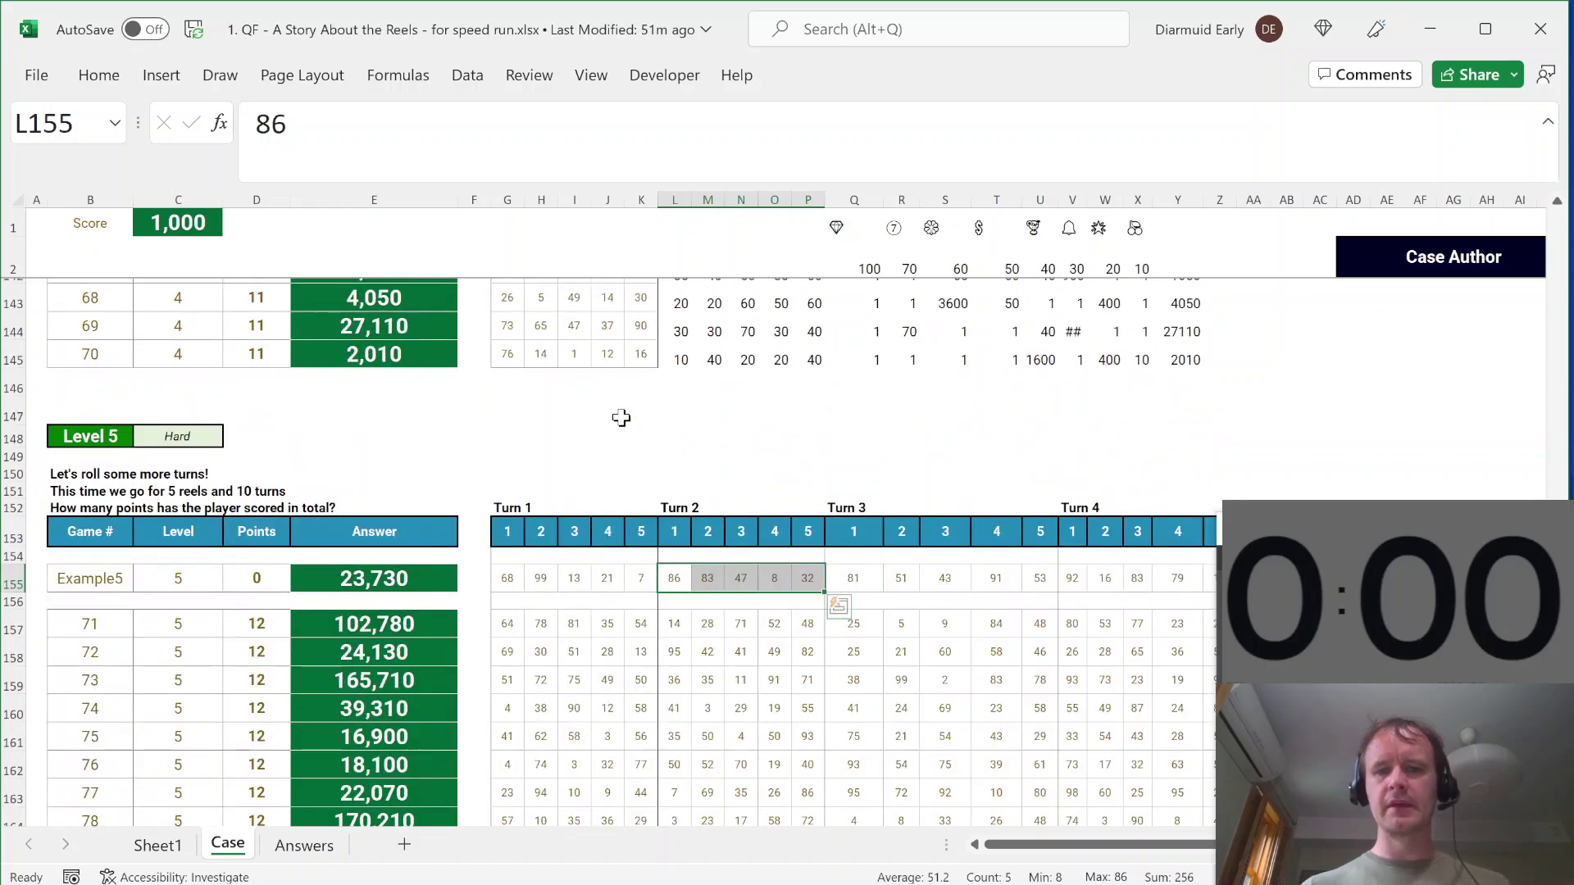
scroll(621, 418, down, 1)
click(512, 459)
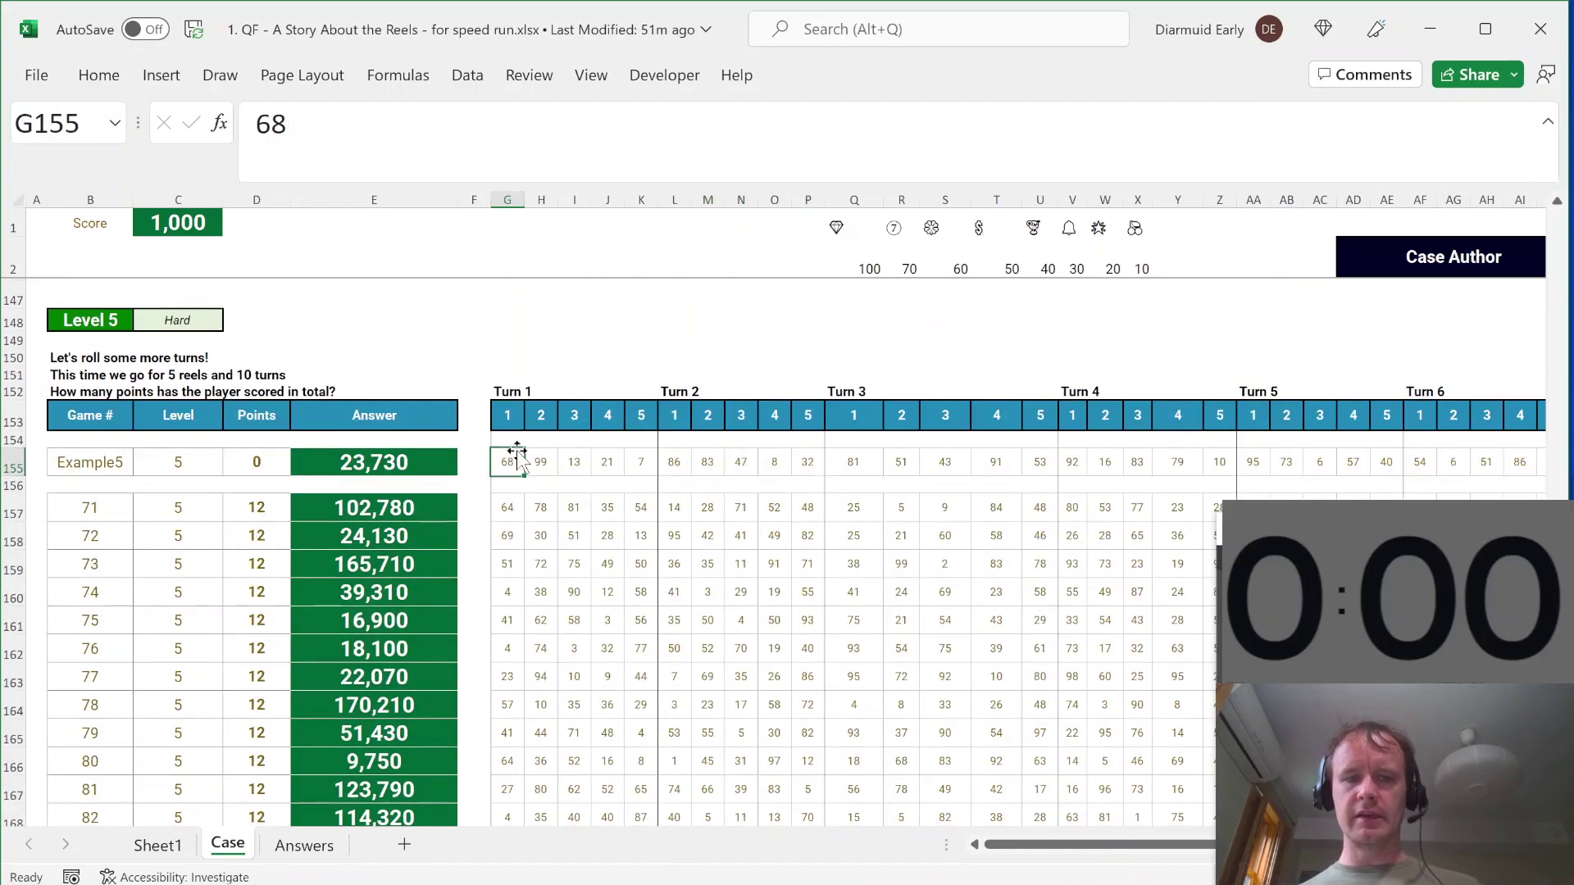
key(ctrl+shift+Right)
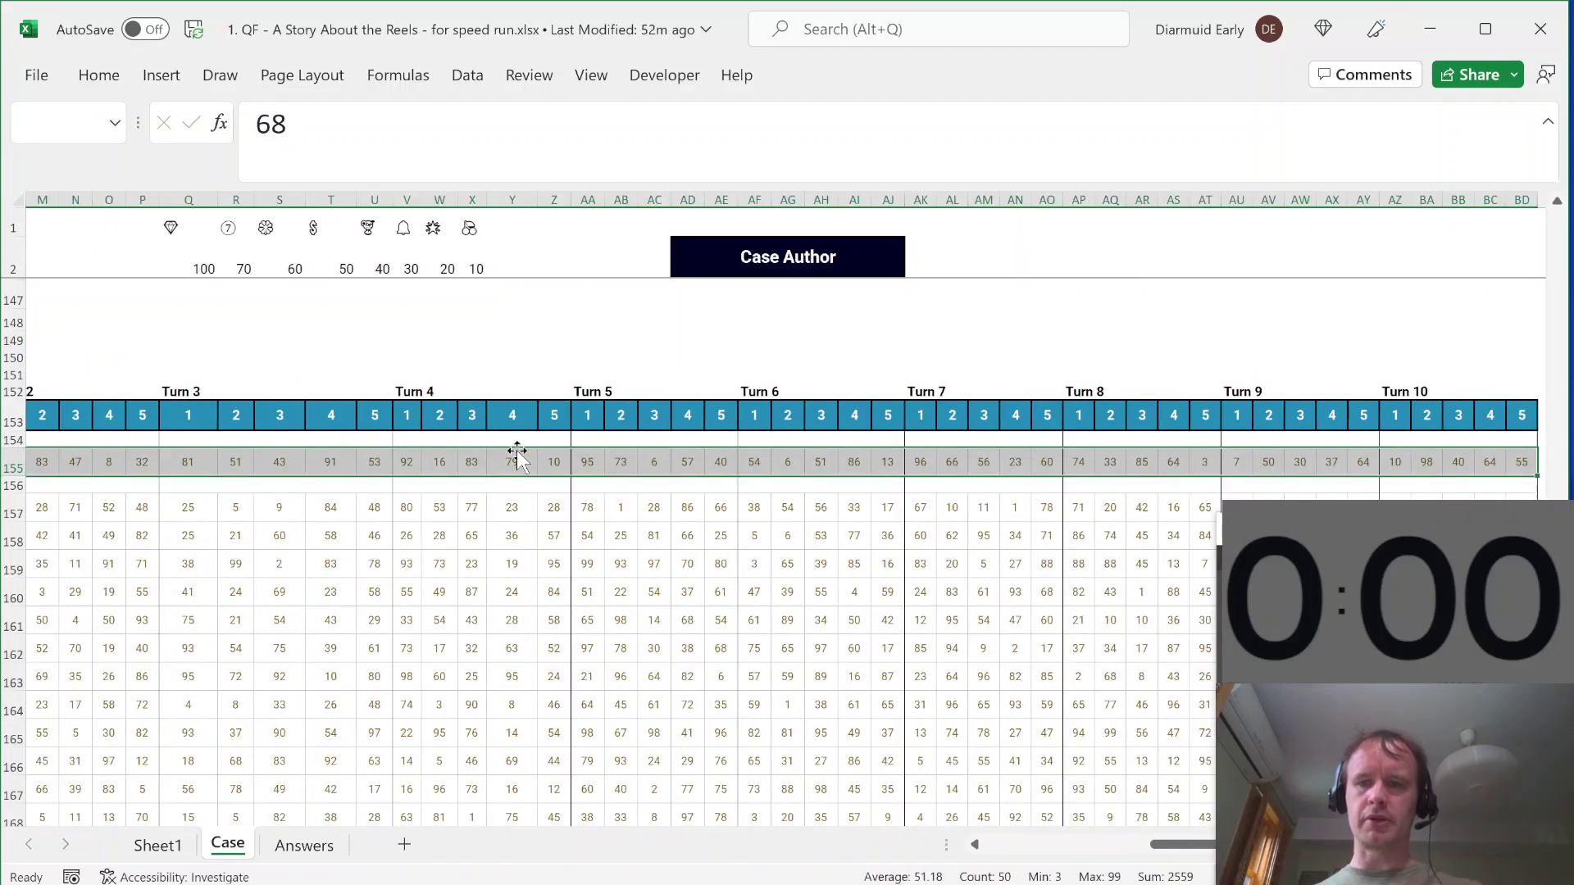
key(ctrl+Left)
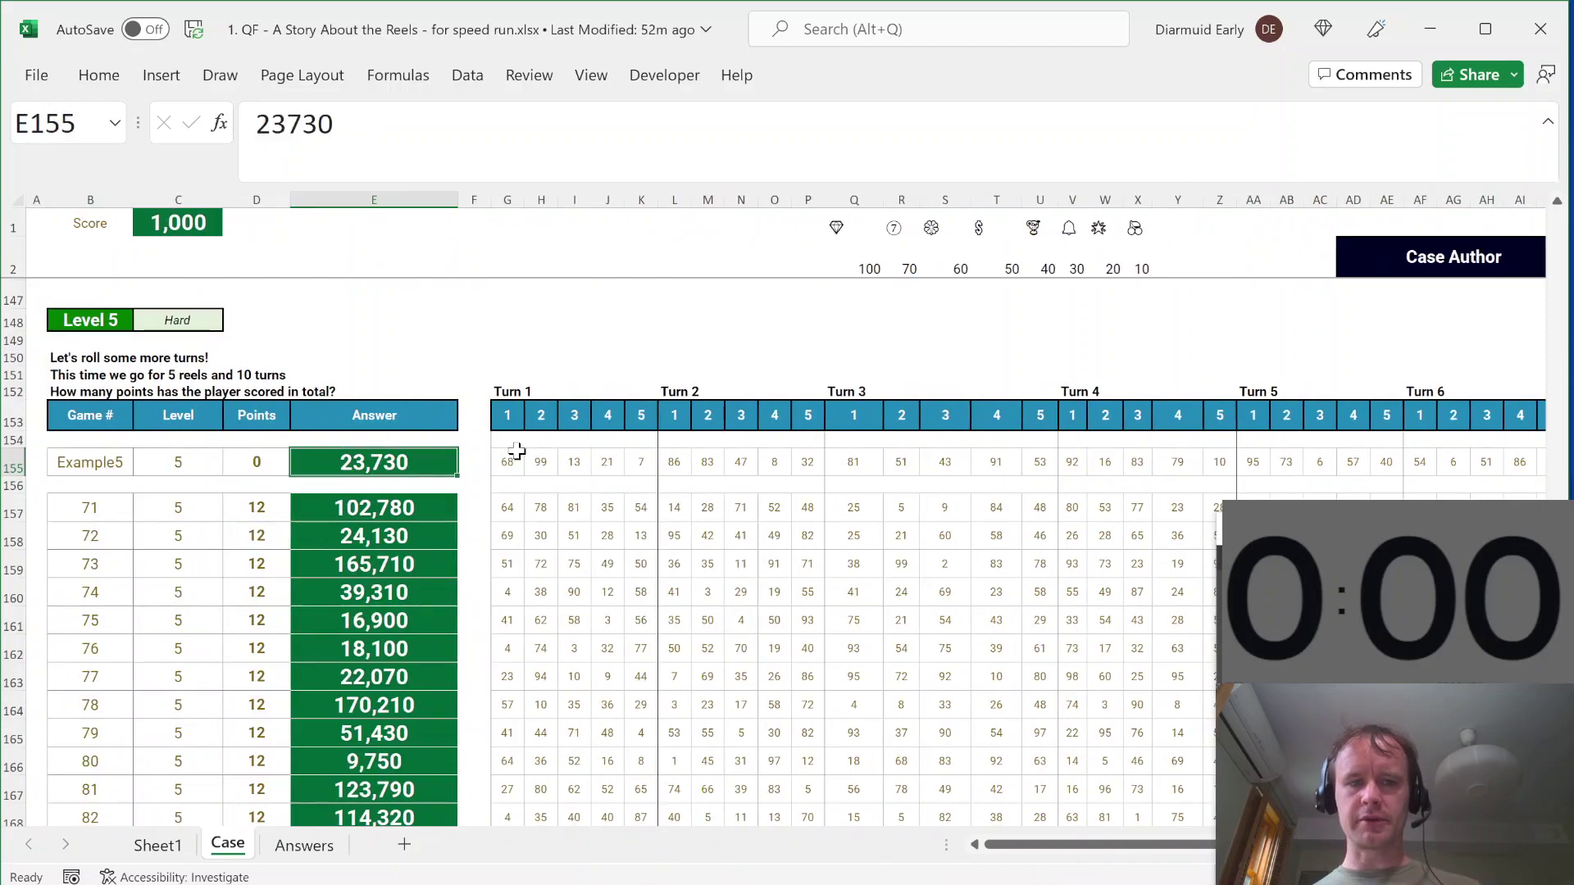
key(ctrl+Page_Up)
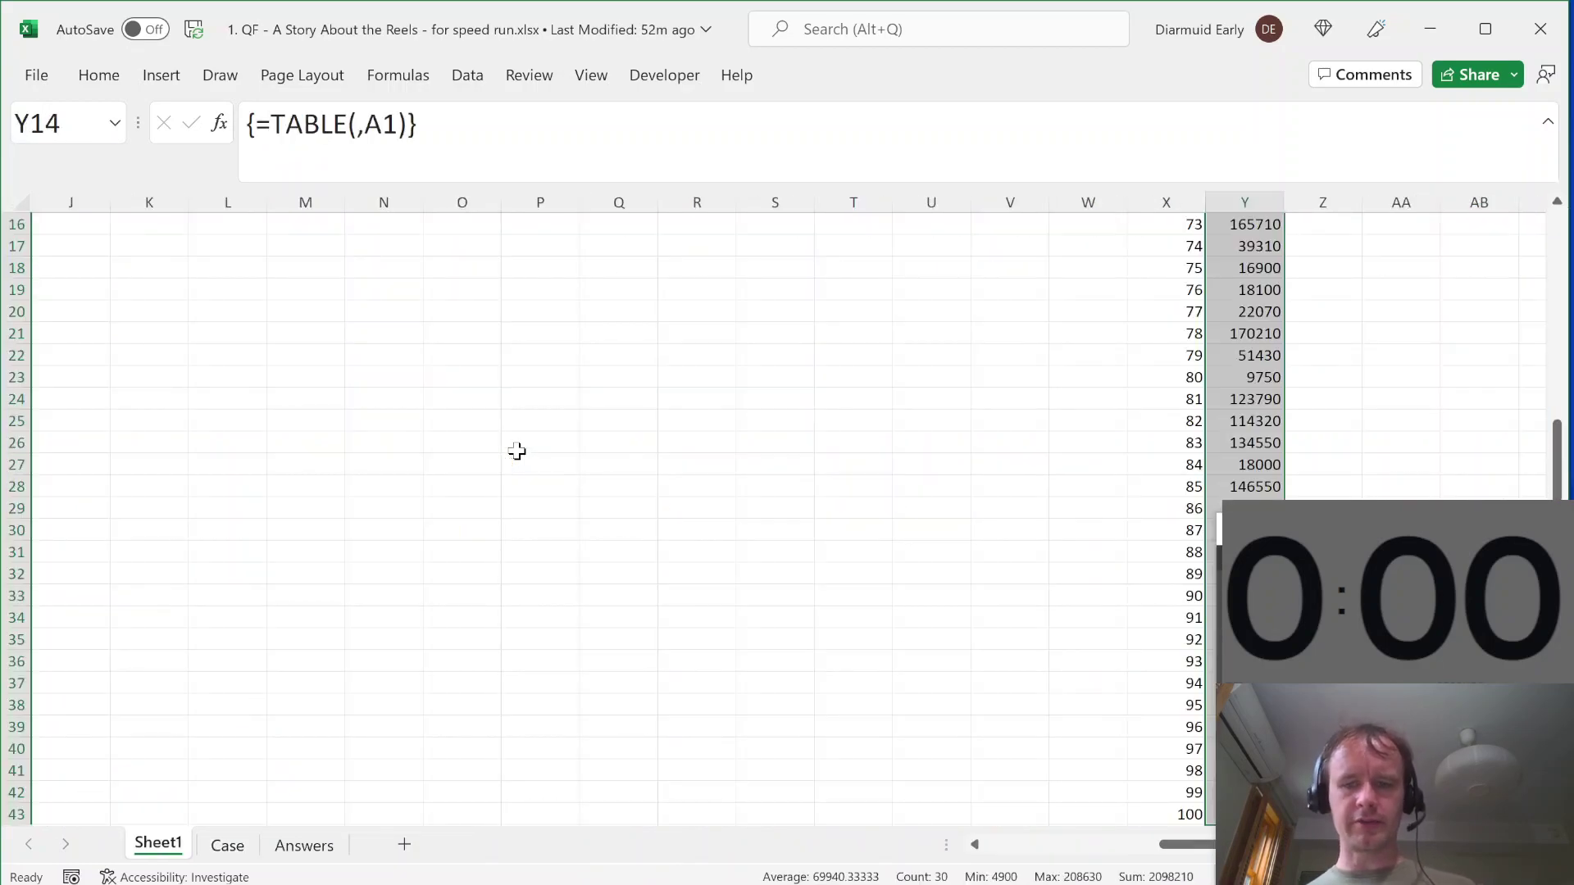
key(ctrl+Home)
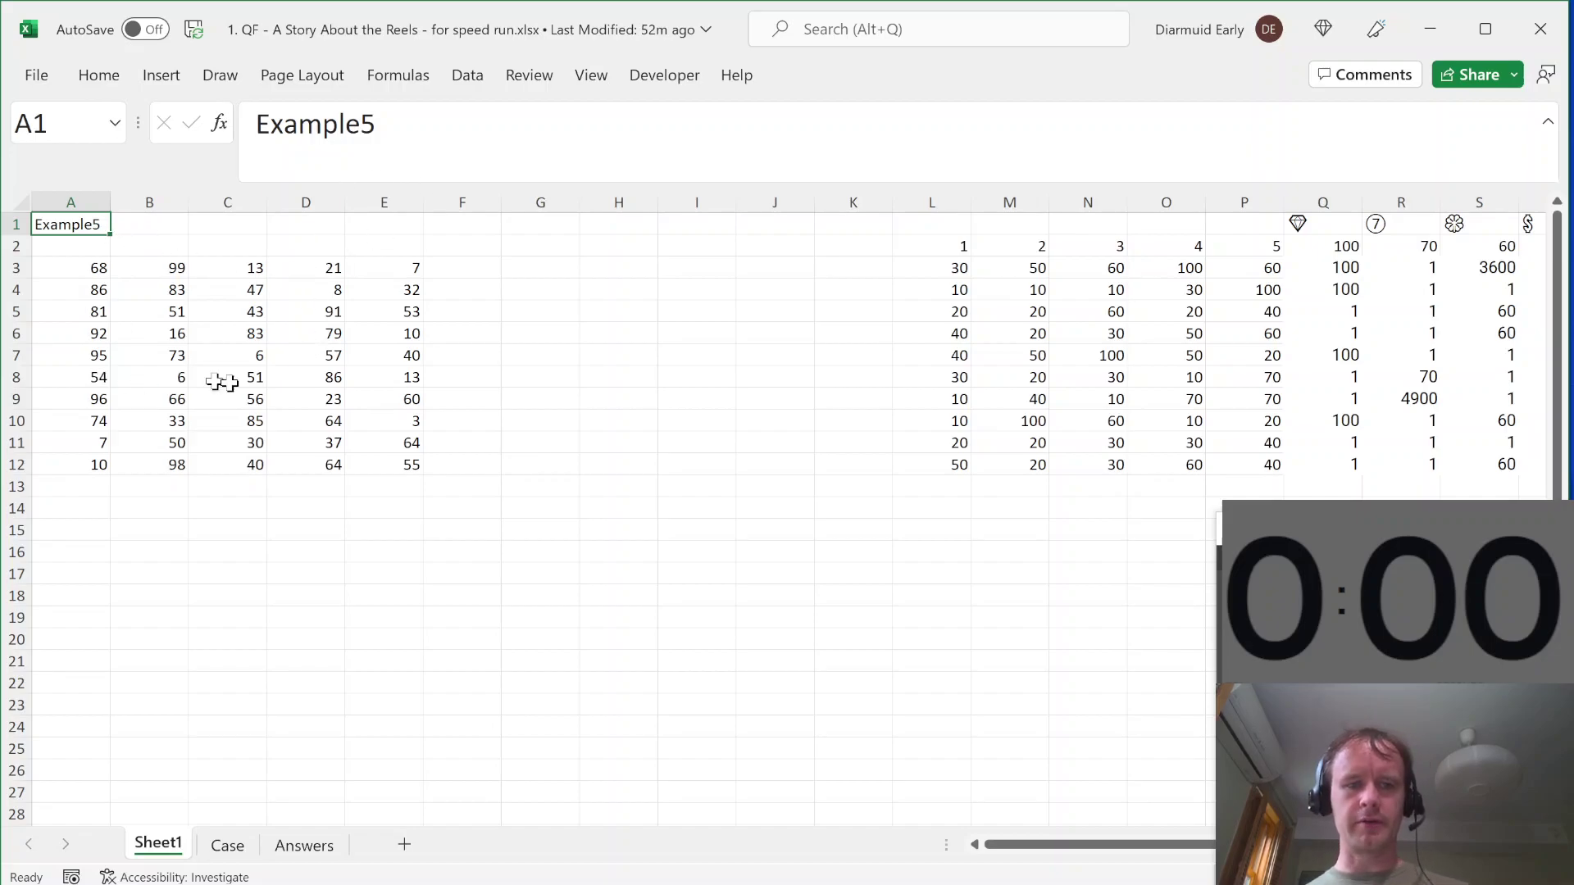
key(ctrl+Page_Down)
key(ctrl+Page_Up)
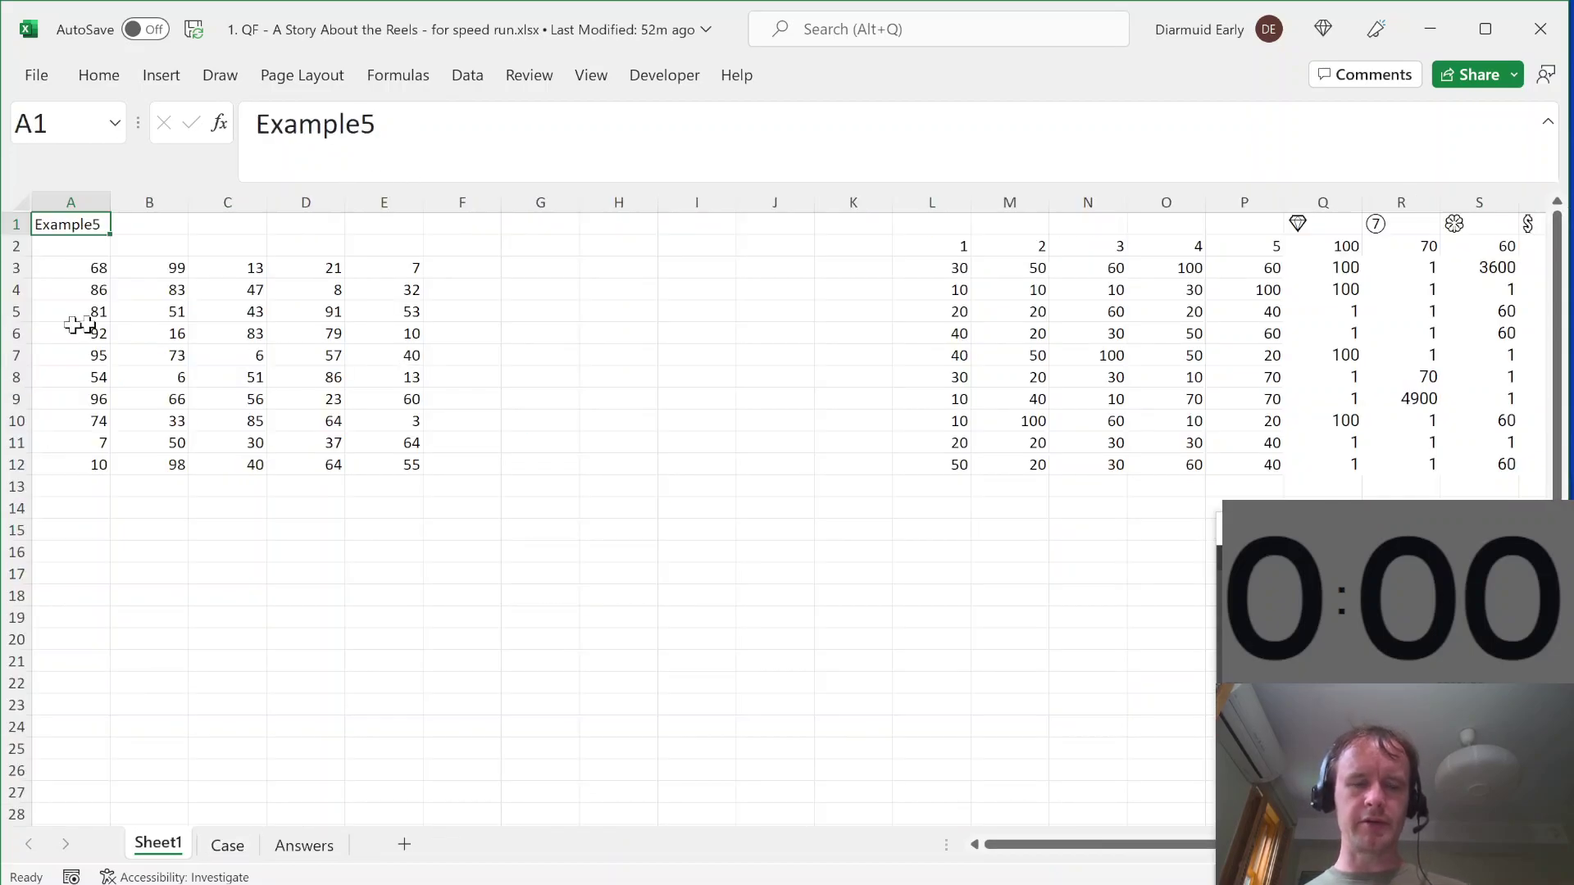
key(ctrl+Page_Down)
click(90, 471)
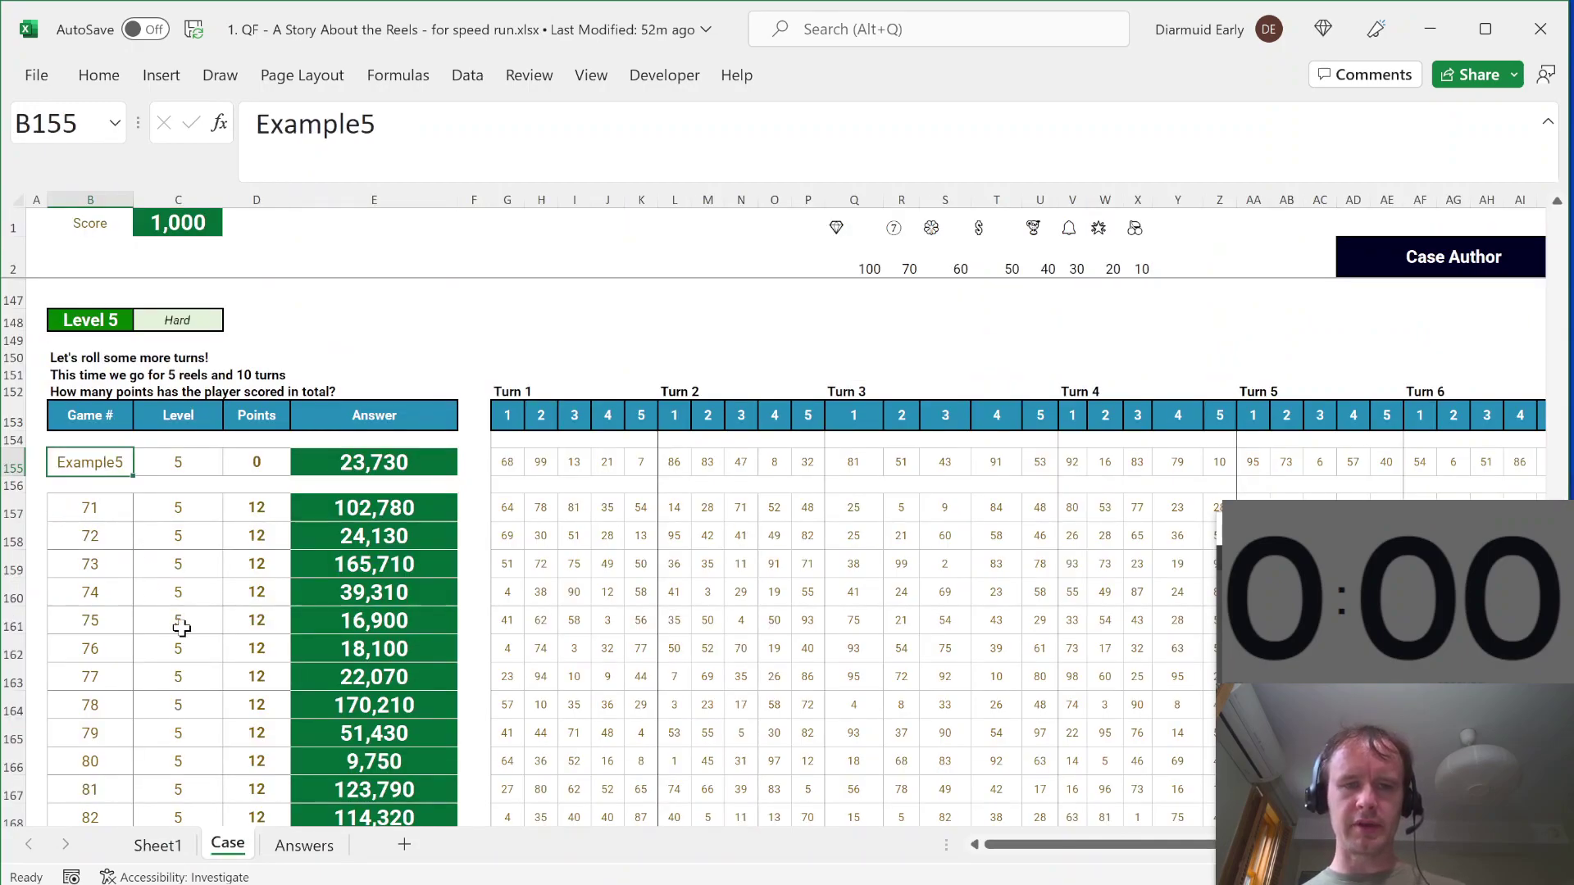
key(ctrl+shift+Right)
key(ctrl+Right)
key(ctrl+Right)
key(ctrl+shift+Right)
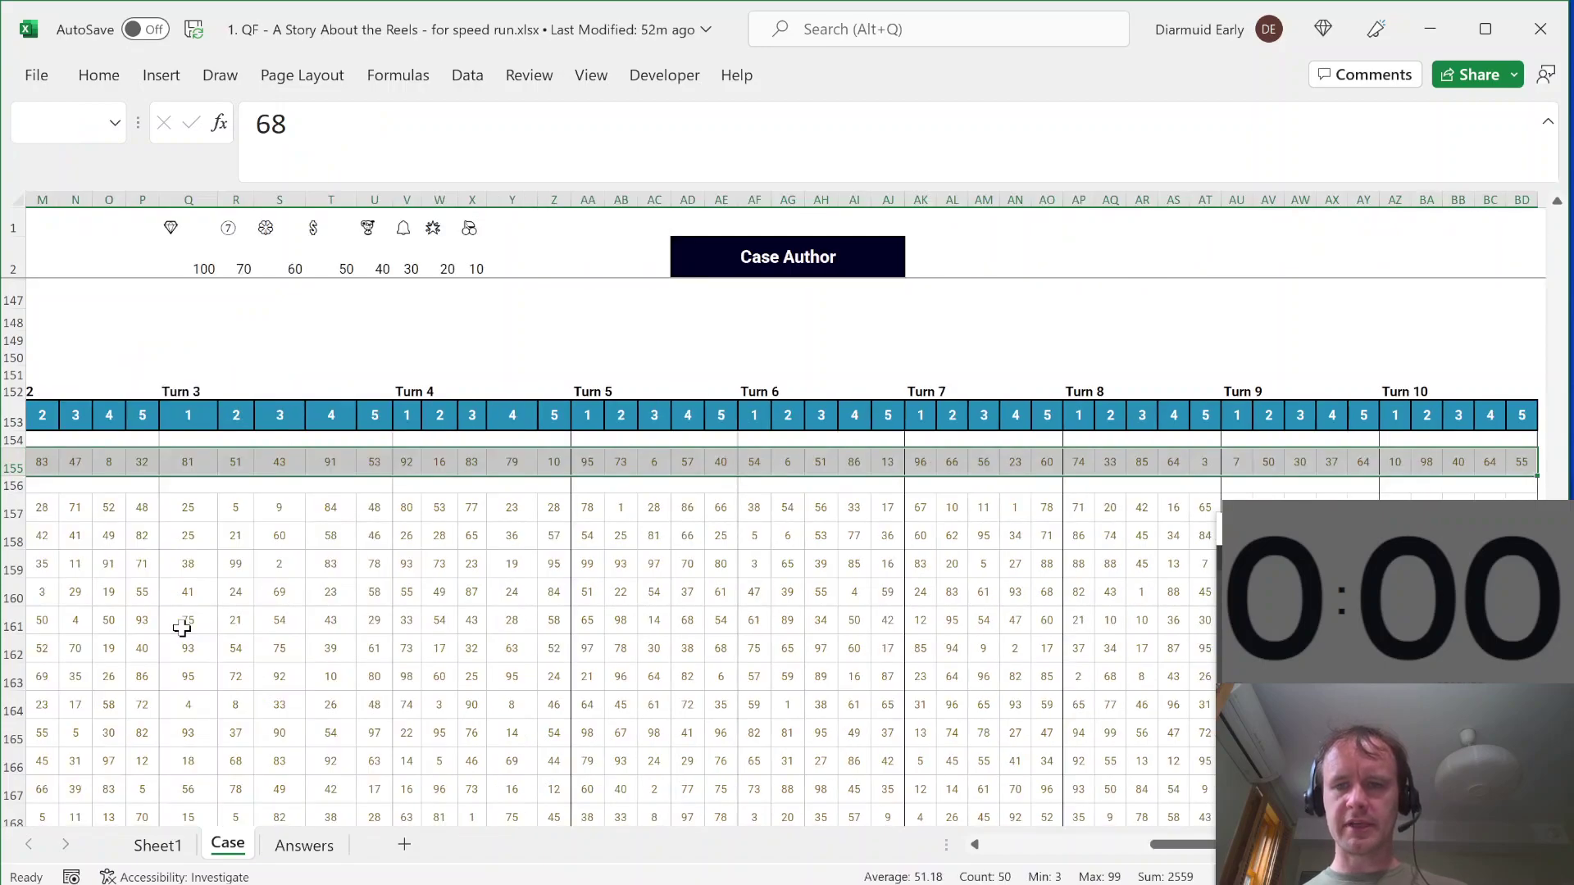
key(Left)
key(ctrl+Left)
key(ctrl+Left)
key(Left)
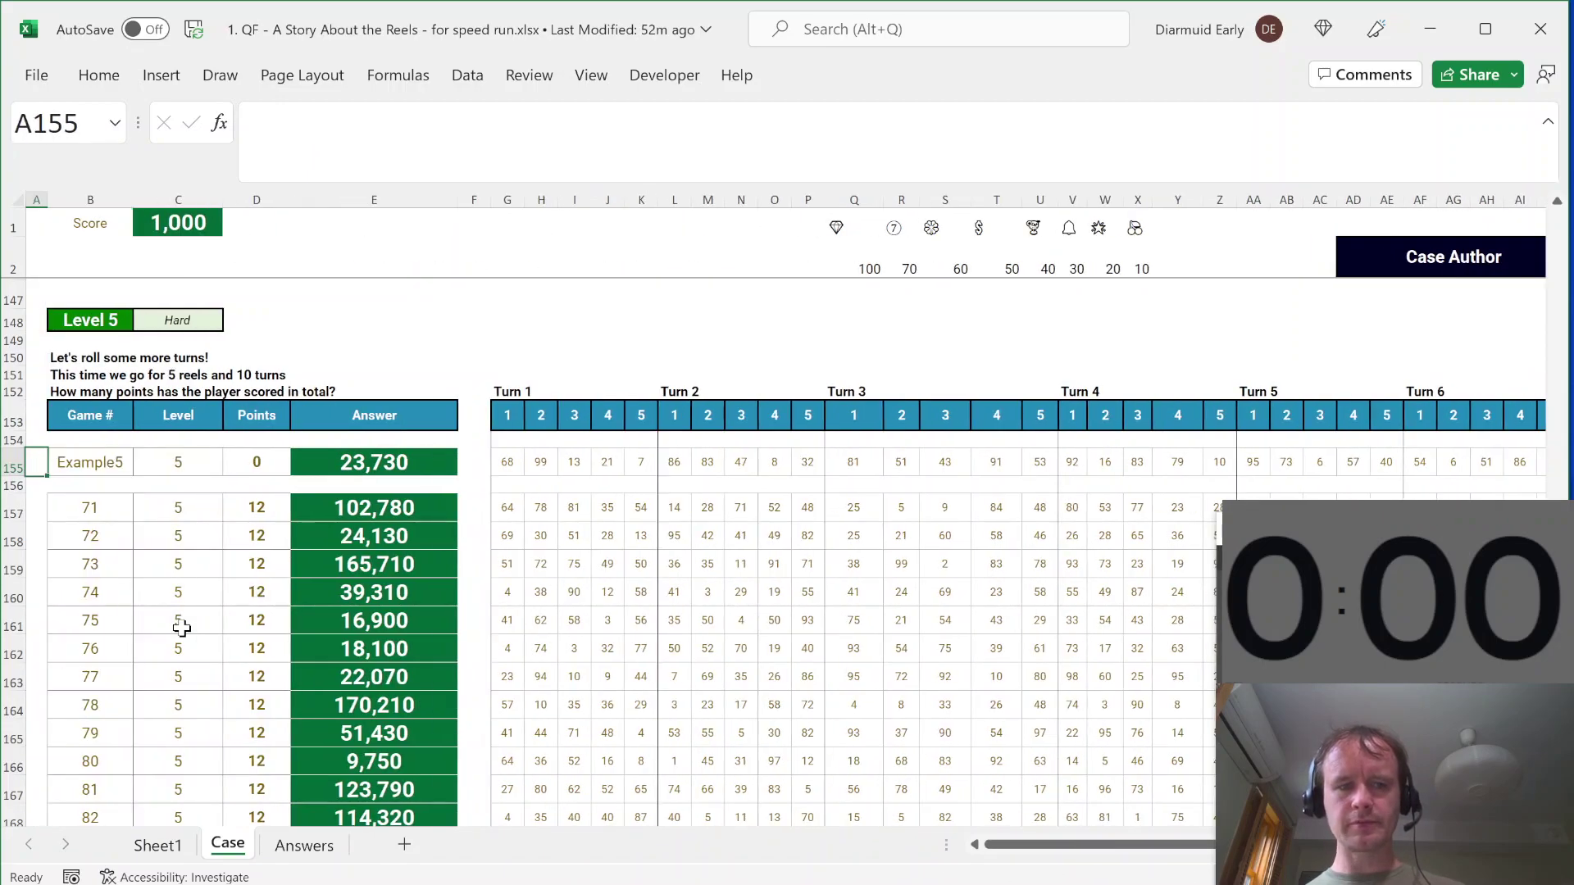
key(ctrl+Page_Up)
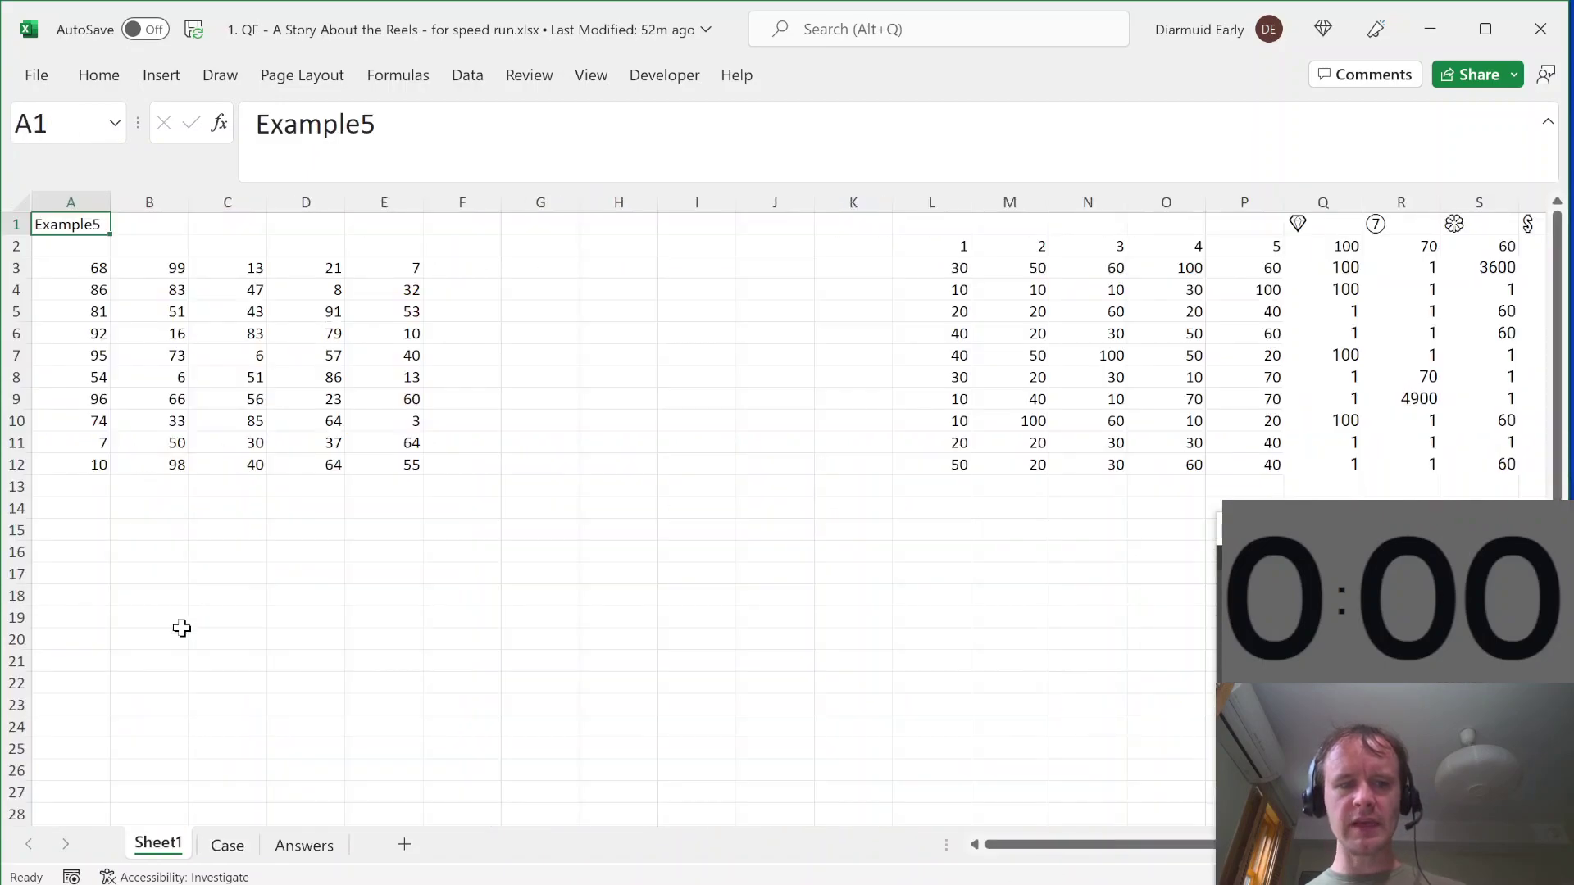
double_click(80, 245)
key(Tab)
key(Tab)
key(Tab)
key(Tab)
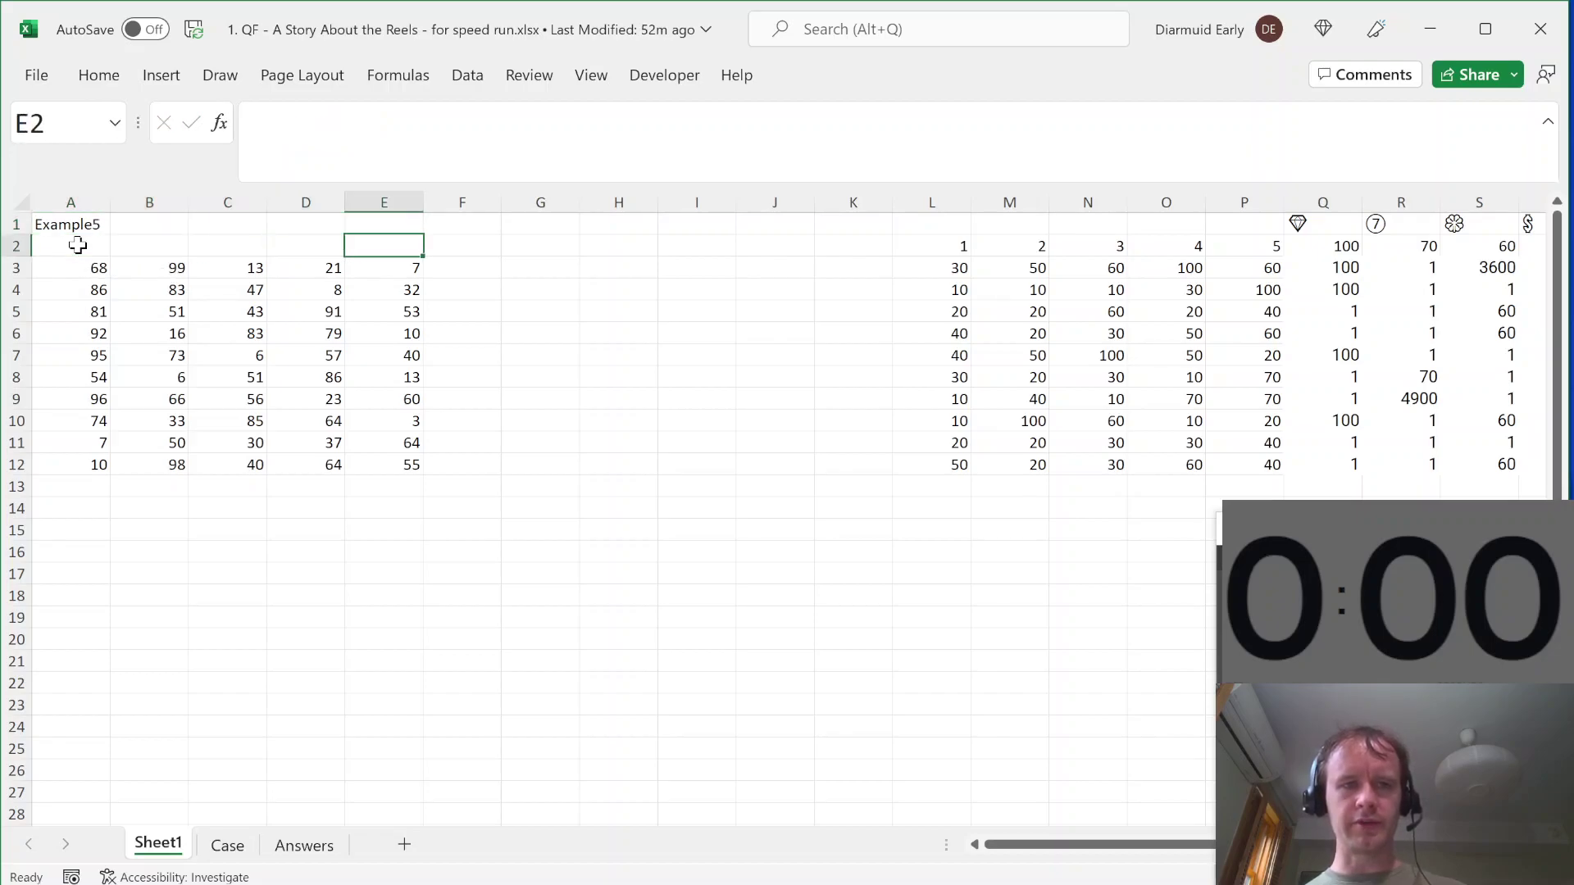
key(Right)
key(Down)
key(shift+space)
key(shift+Down)
key(shift+Down)
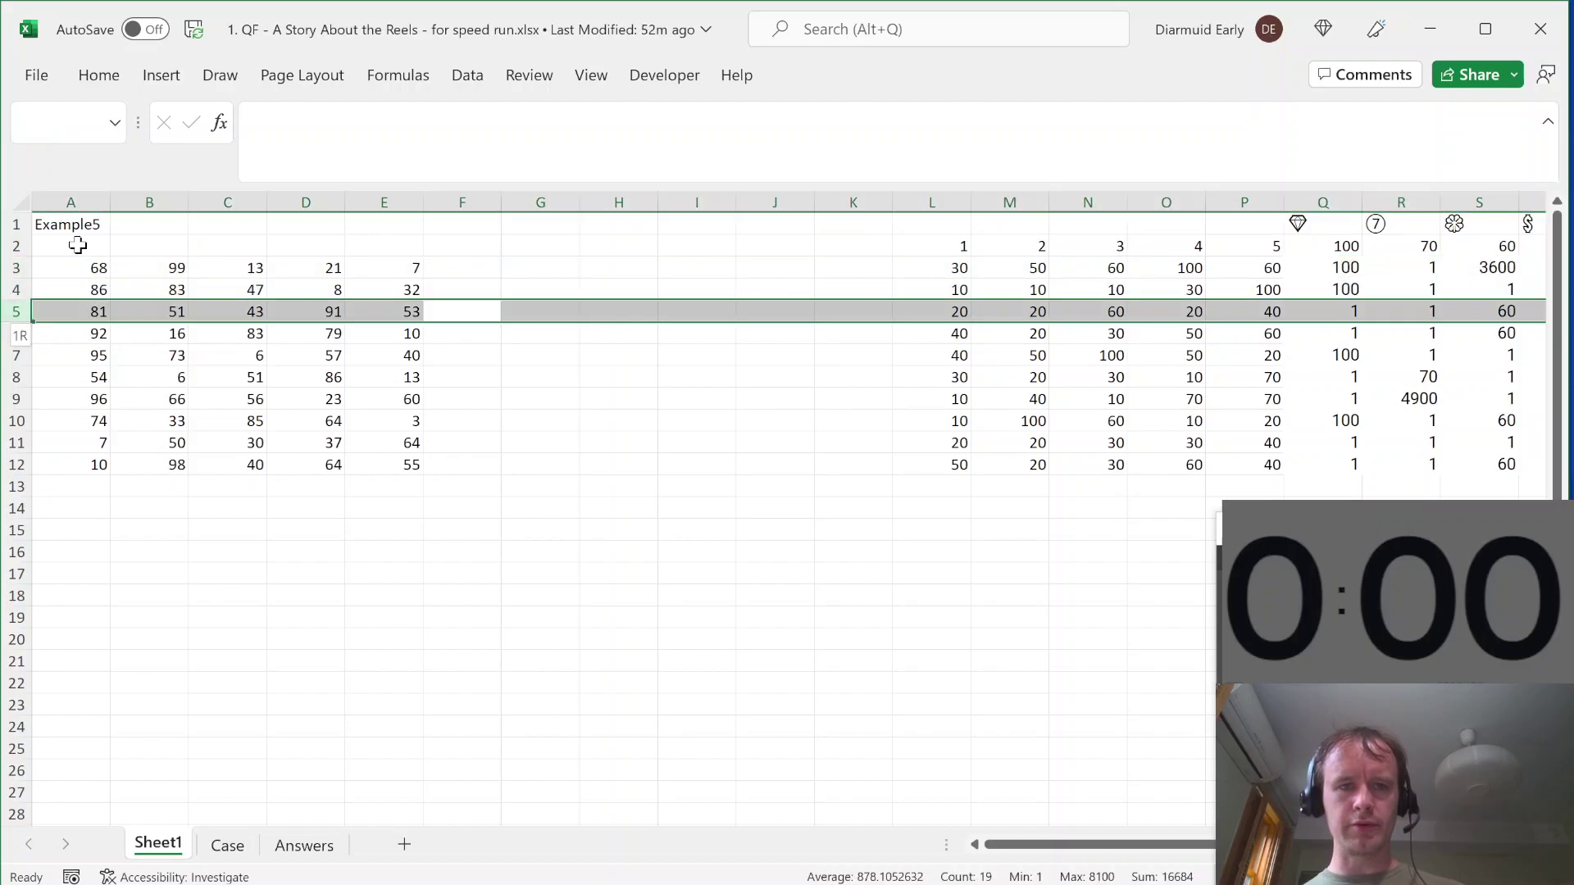
key(Down)
key(Down)
key(Down)
key(Down)
key(shift+space)
key(Down)
key(shift+space)
key(Down)
key(shift+space)
key(Down)
key(shift+space)
key(Down)
key(shift+space)
key(Down)
key(F2)
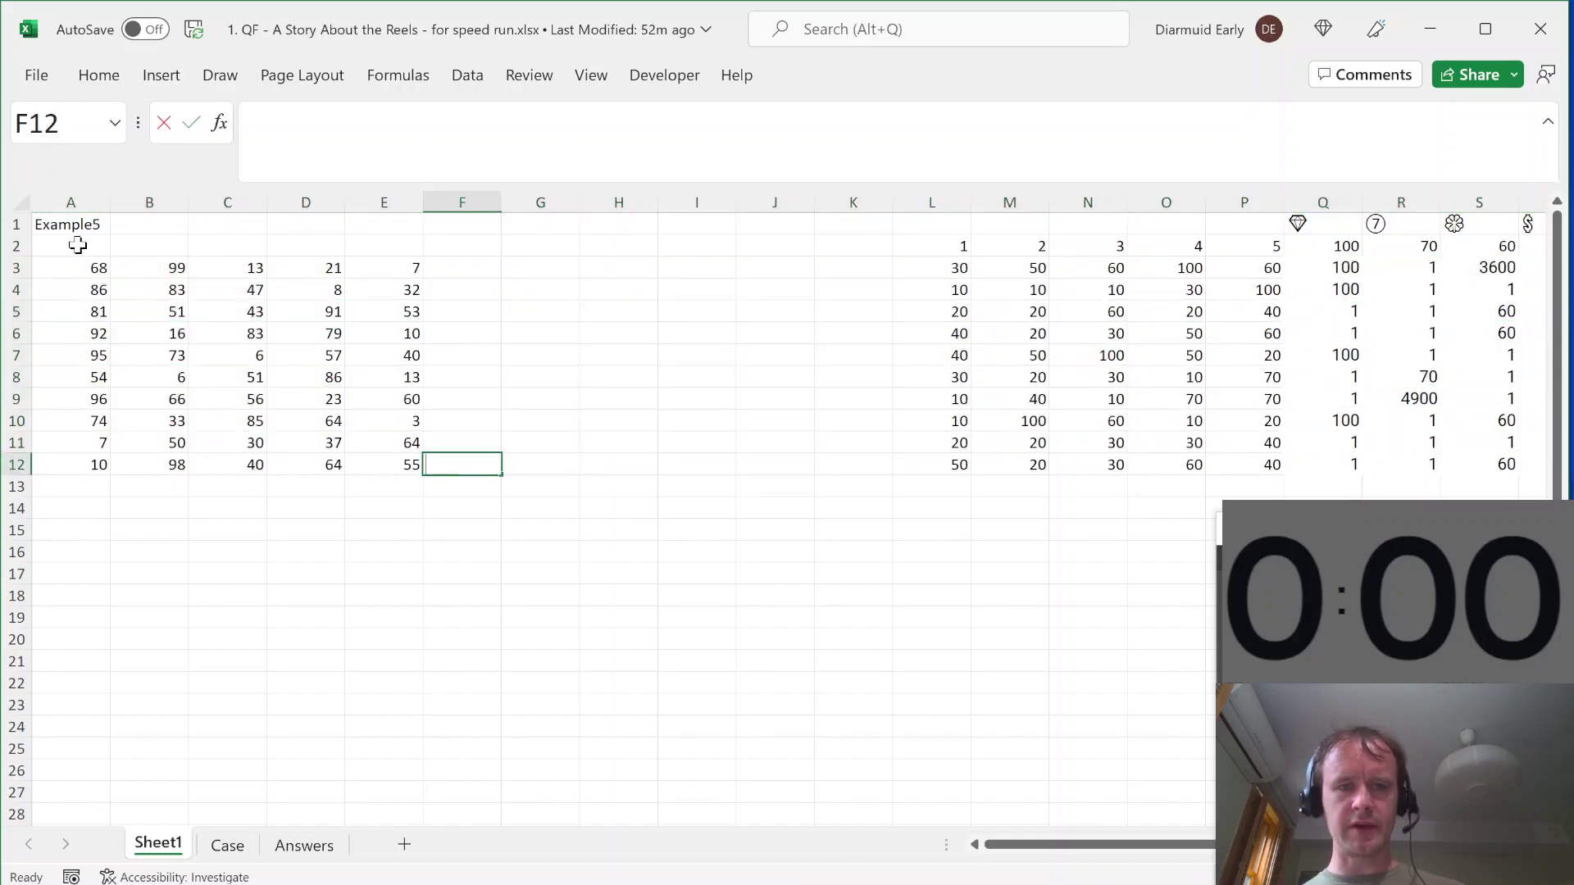
key(ctrl+Up)
key(Down)
key(Down)
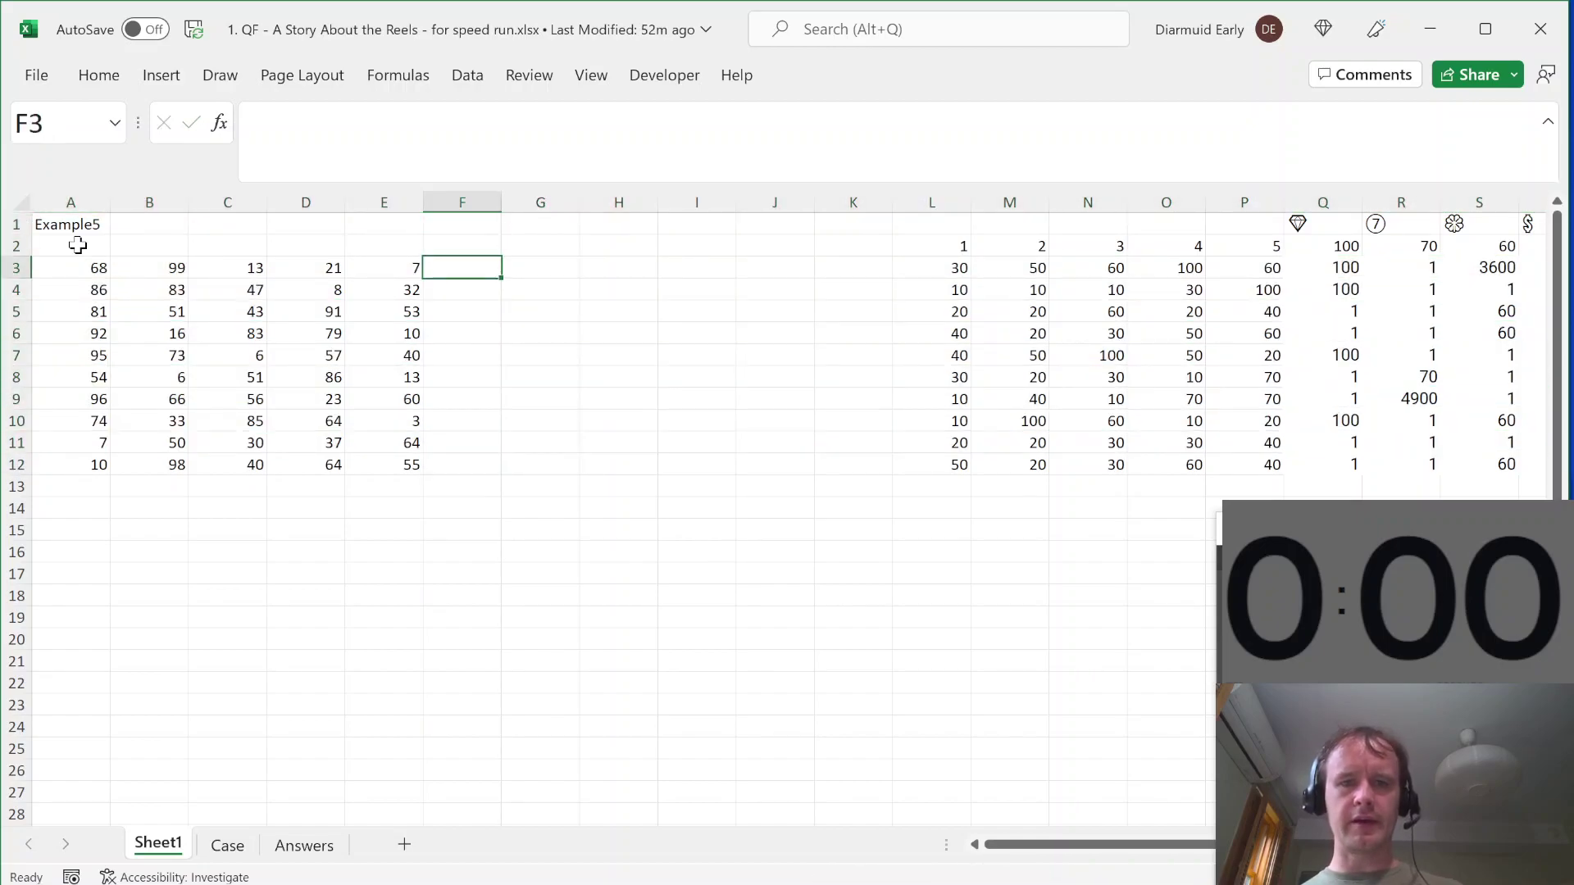
key(ctrl+Right)
click(618, 137)
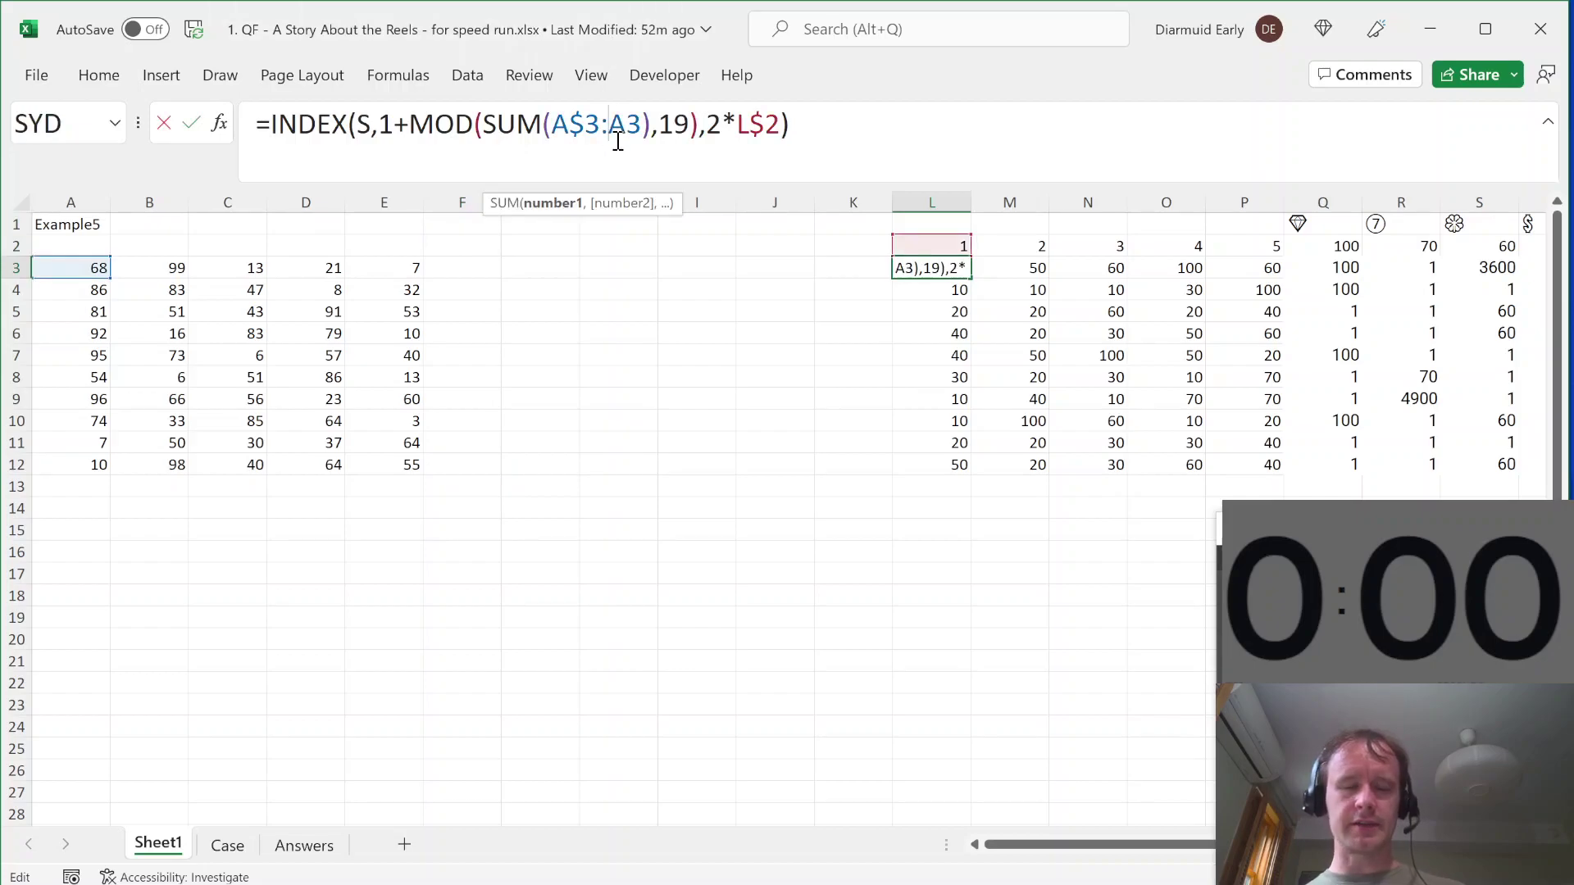
Step: Inspect Sheet1's row 3 formulas, from the reel lookups to the COUNTIFS scoring in Q3
key(Escape)
key(Right)
key(Right)
key(Right)
key(Right)
key(Right)
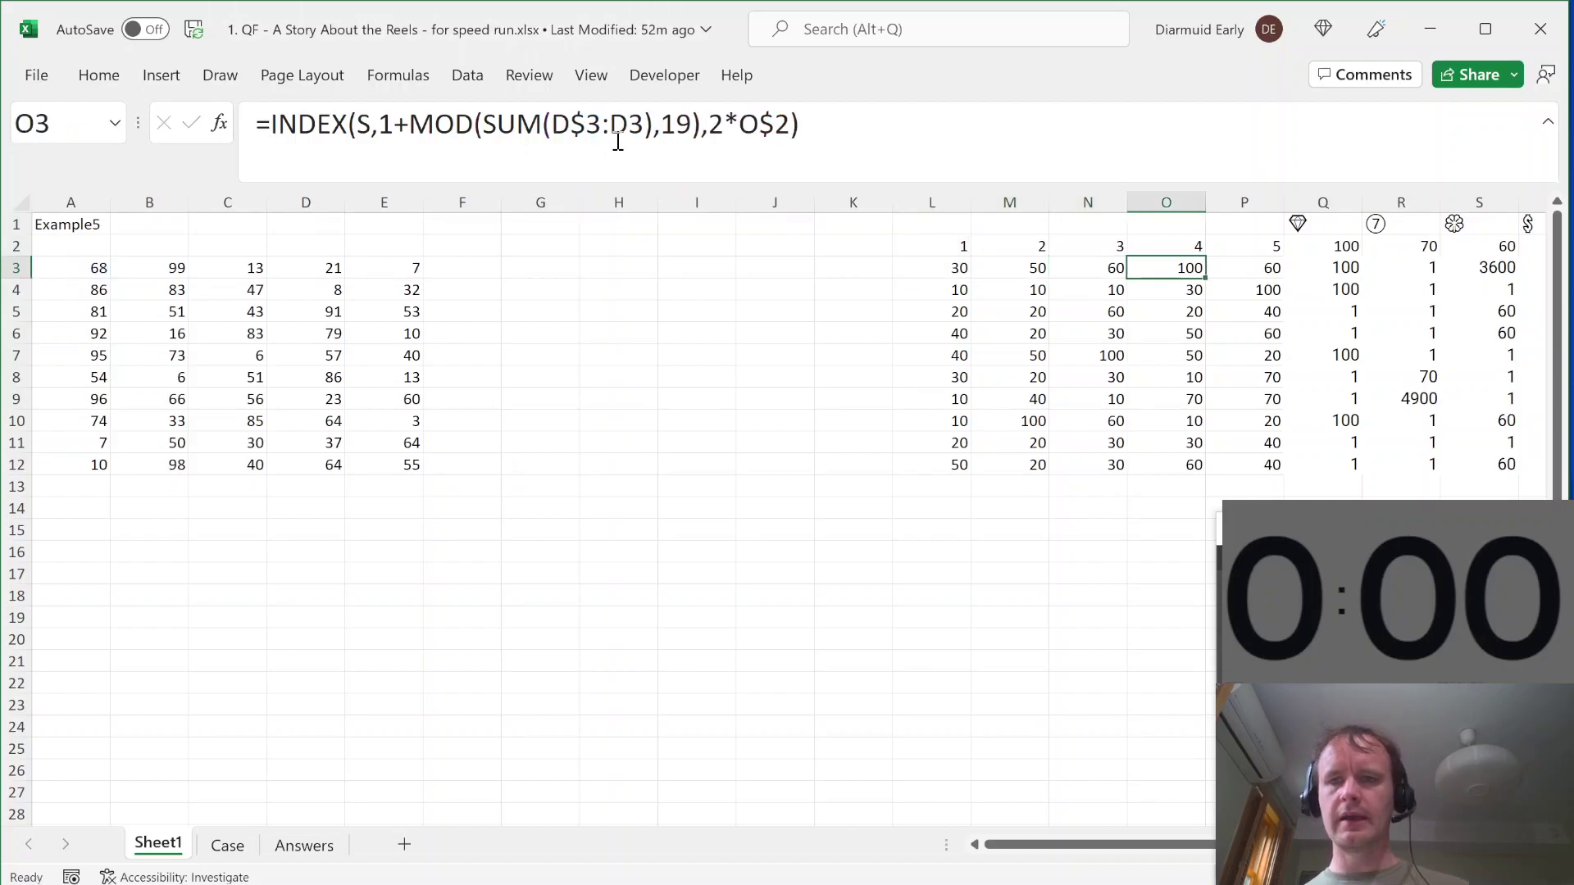
key(ctrl+shift+Right)
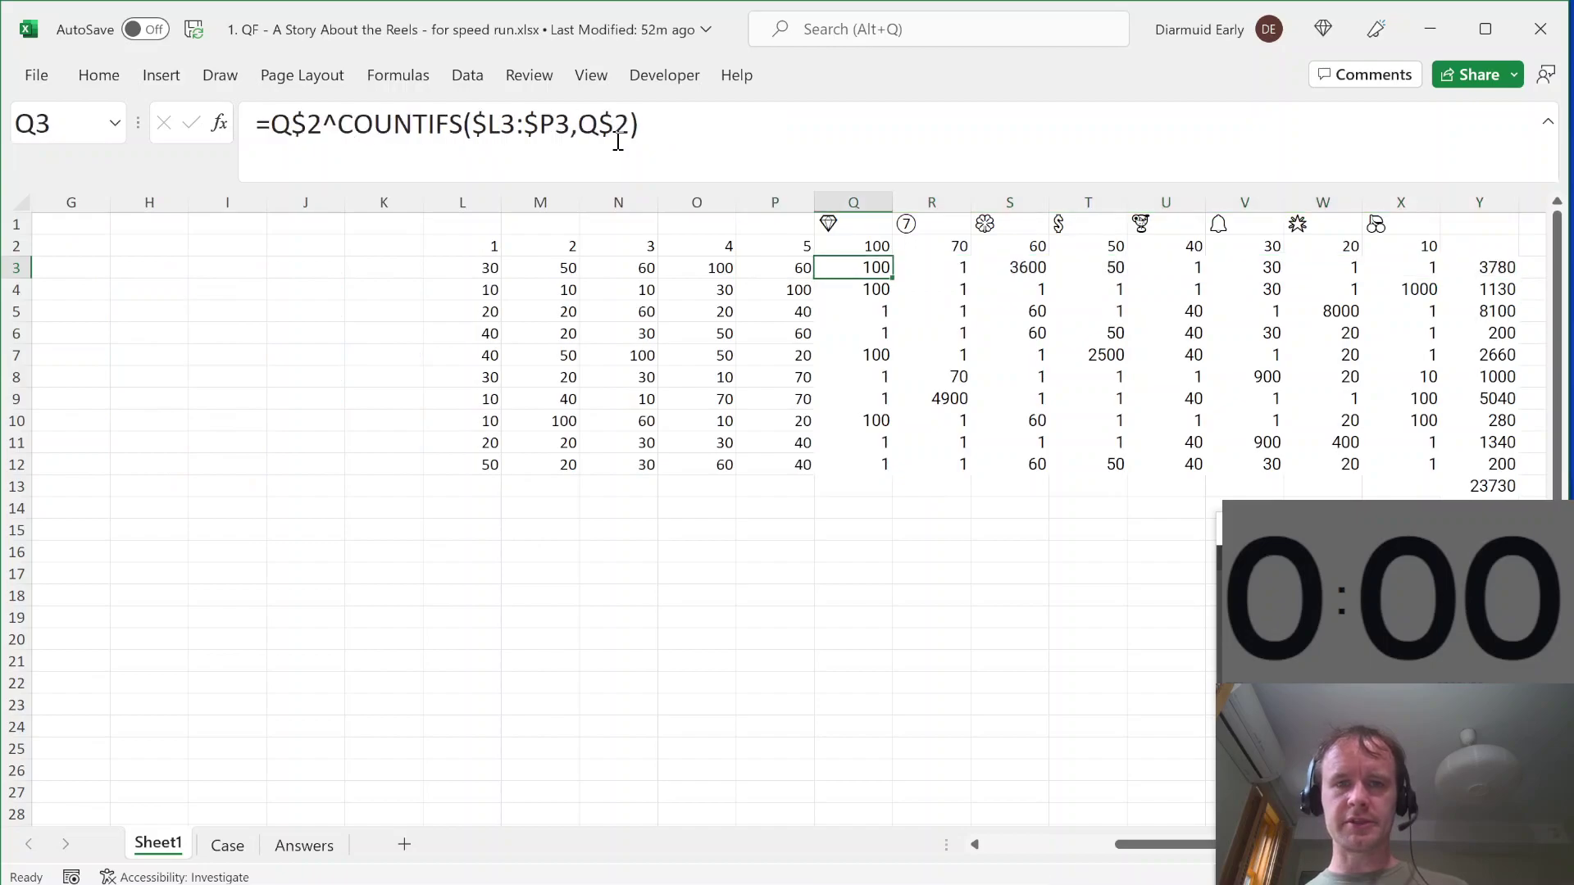
click(481, 119)
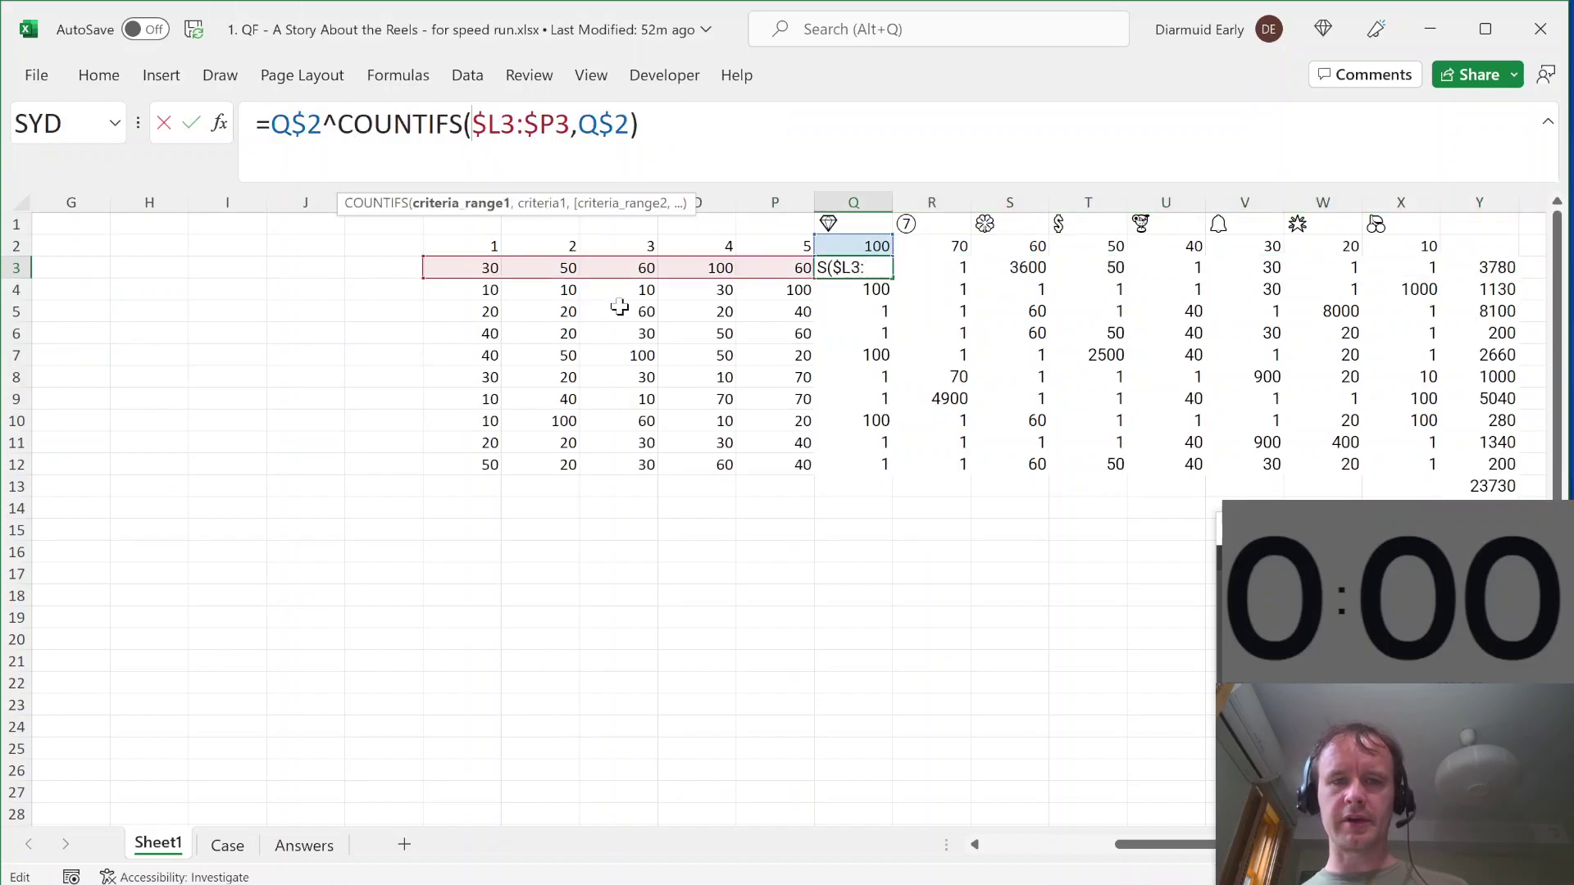
key(Escape)
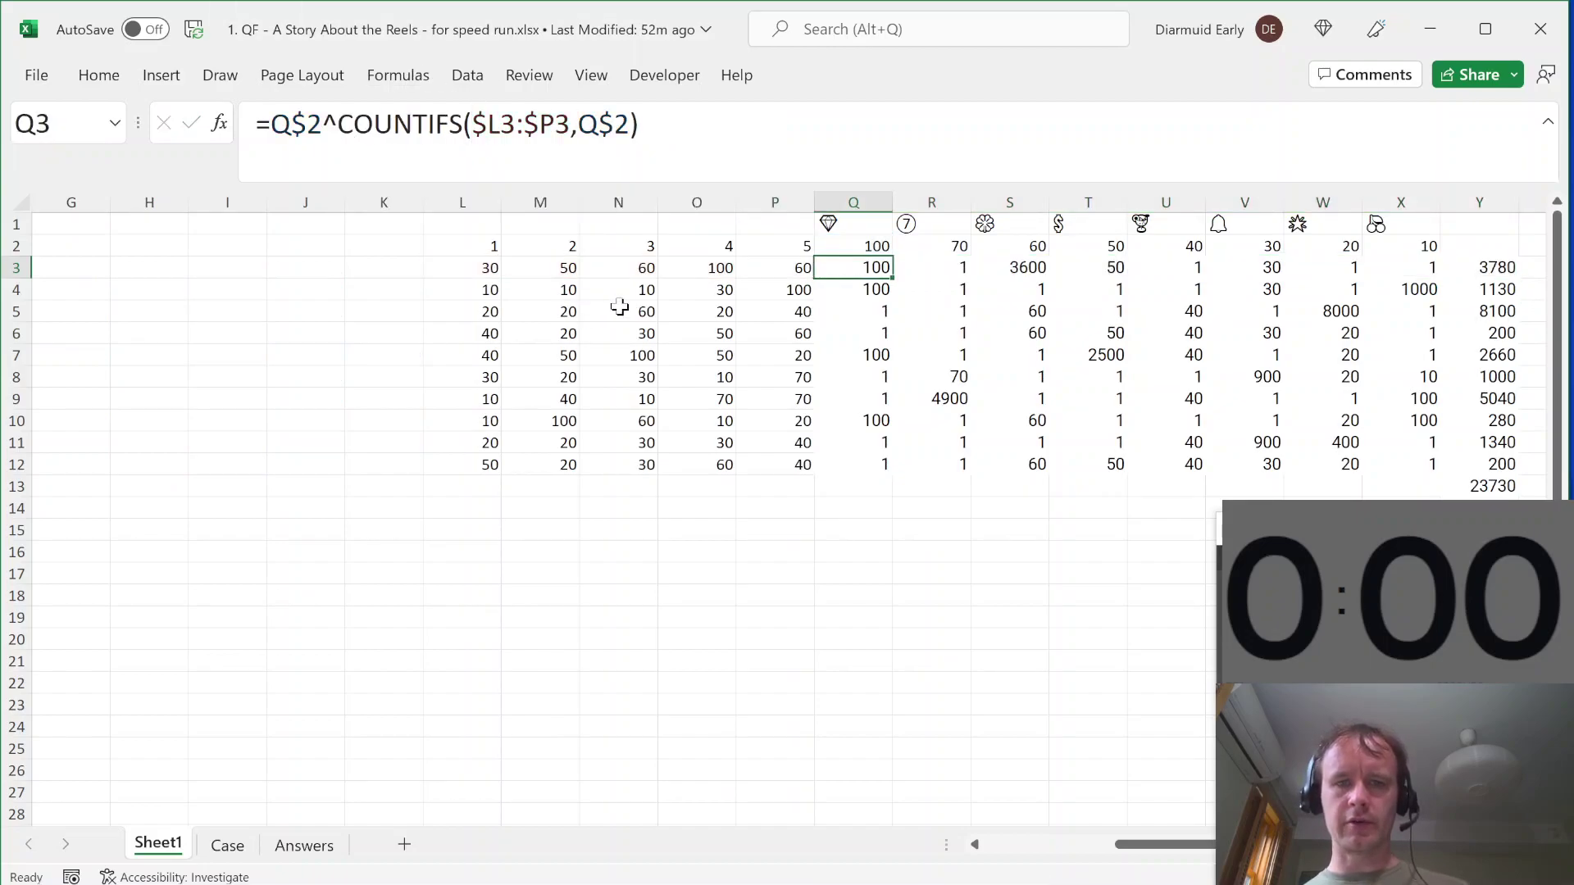
key(Left)
key(Left)
key(Left)
key(Left)
key(Left)
key(Left)
key(ctrl+shift+Left)
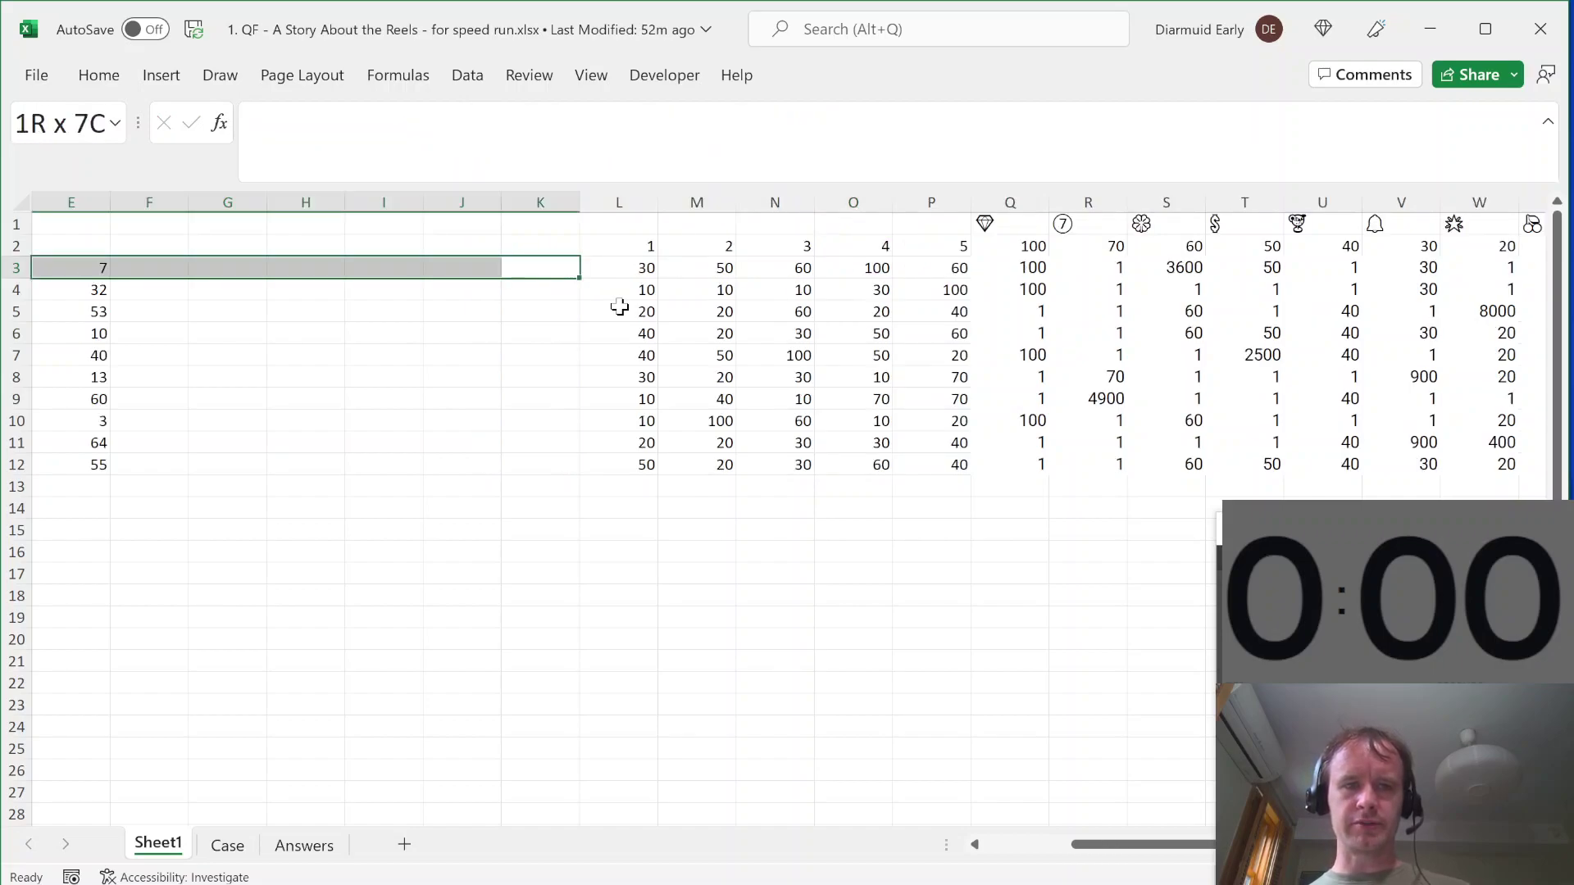
key(shift+Right)
key(Right)
key(Right)
key(Right)
key(Right)
key(Right)
key(Right)
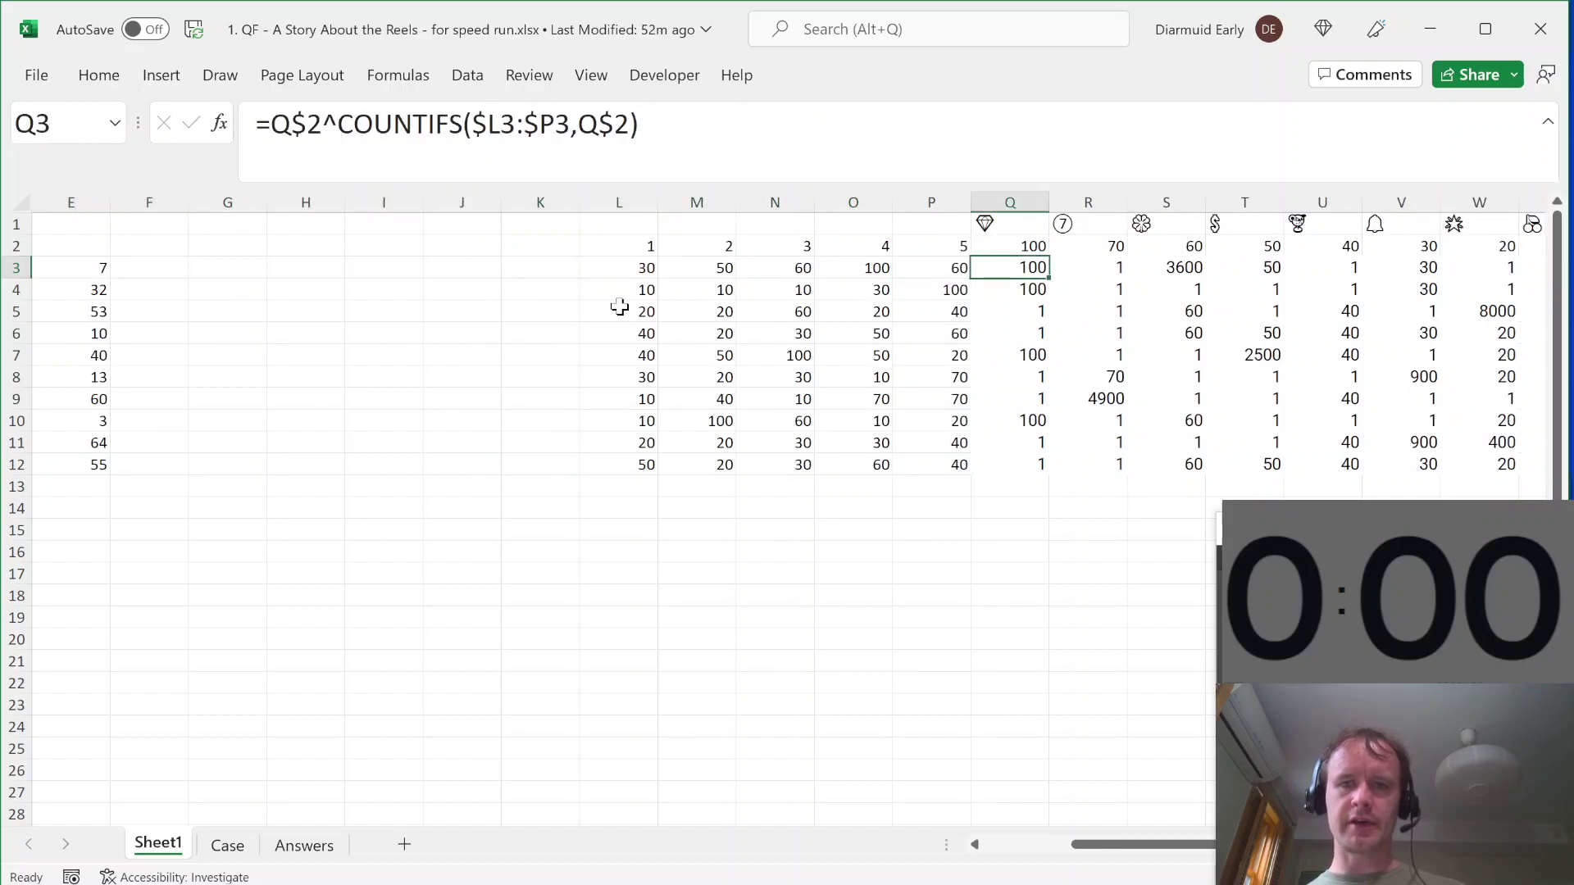
Step: Compare with the Case sheet's level 4 scoring formulas in Q145:Y145
key(ctrl+Page_Down)
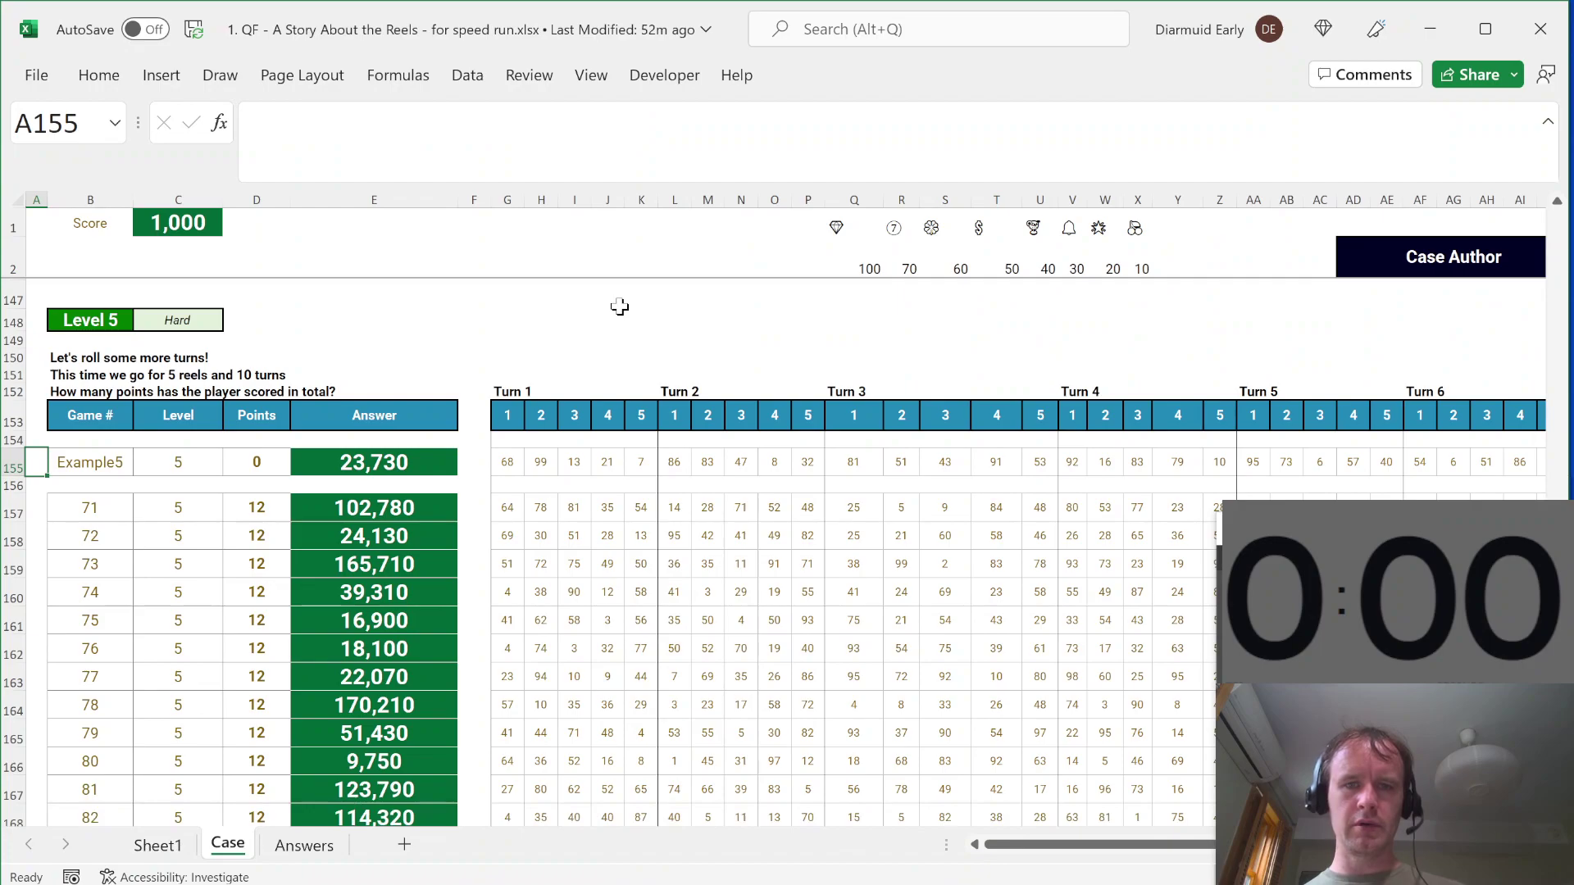
click(832, 201)
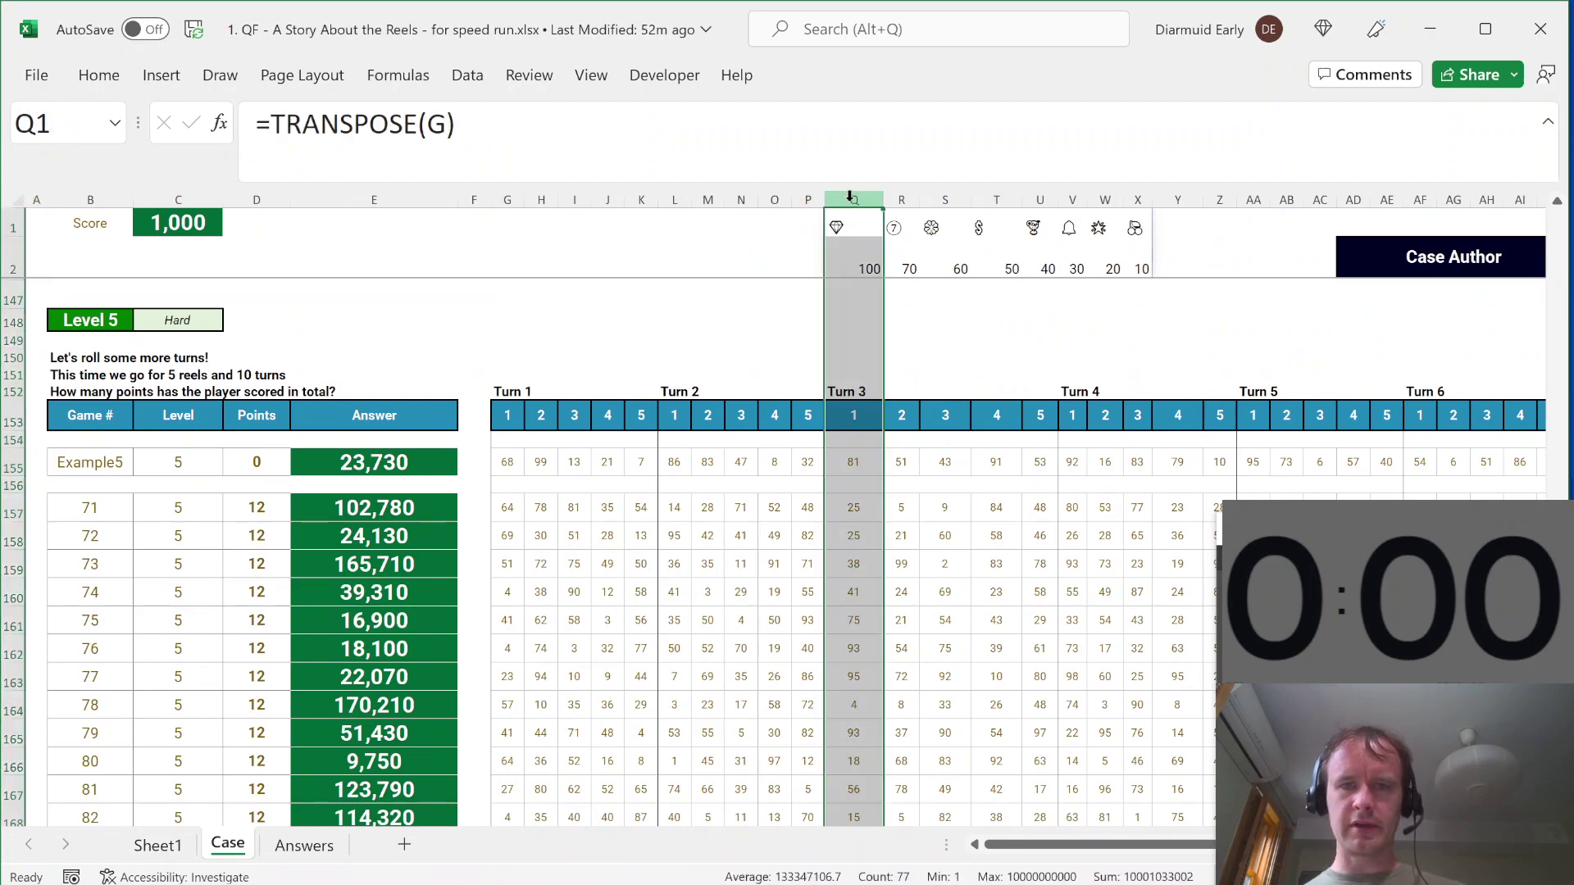
scroll(856, 430, up, 2)
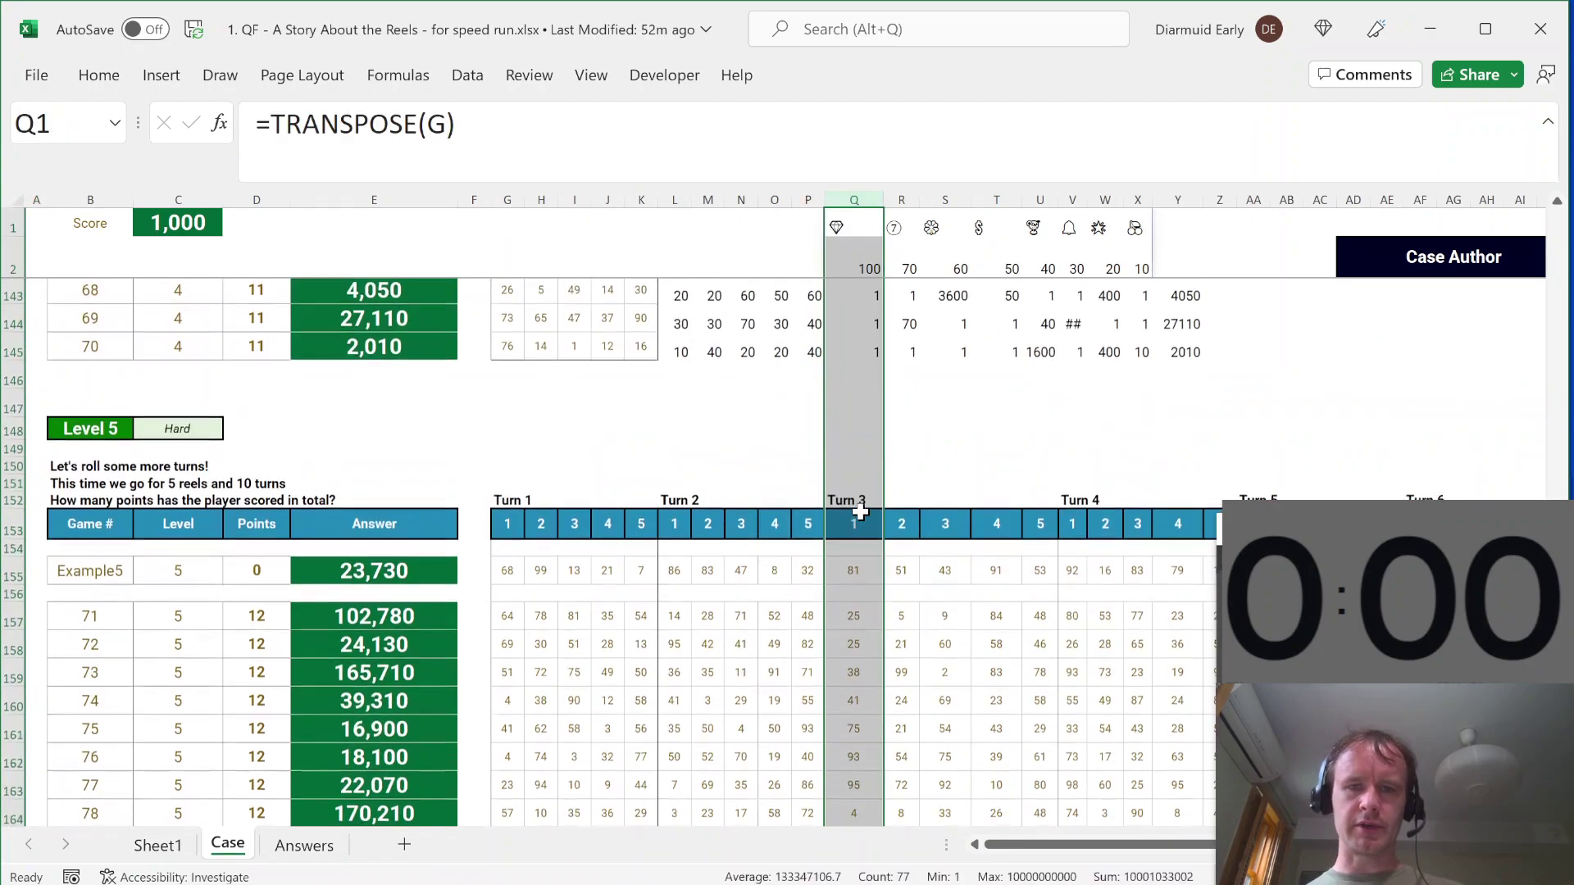
click(863, 347)
key(ctrl+shift+Right)
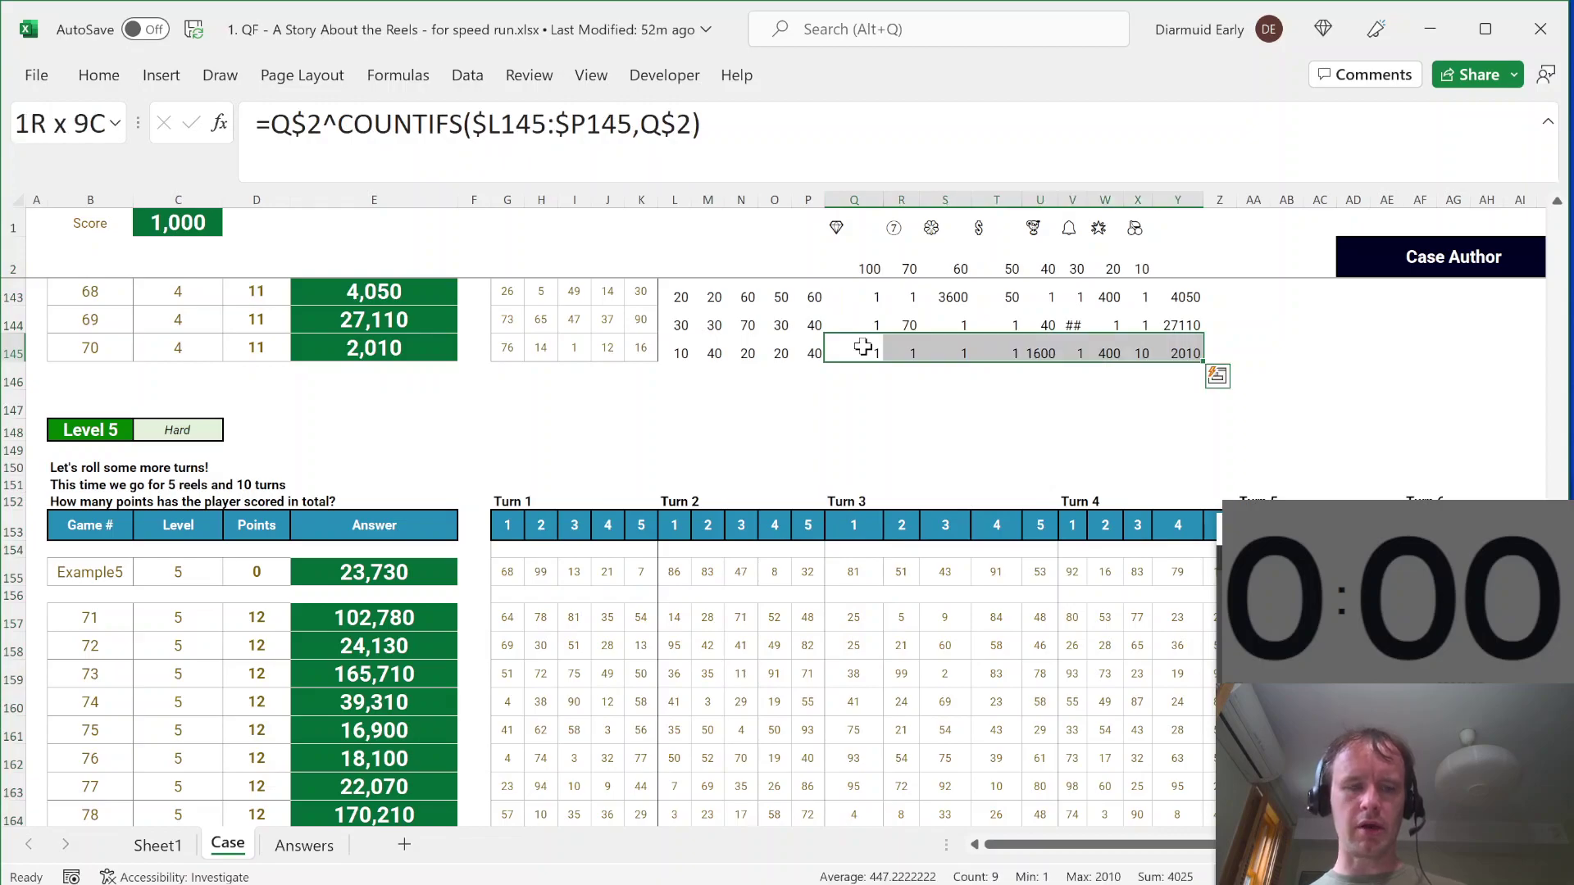
Step: Inspect the TRANSPOSE symbol header formula in Sheet1's Q1
key(ctrl+Page_Up)
click(1005, 223)
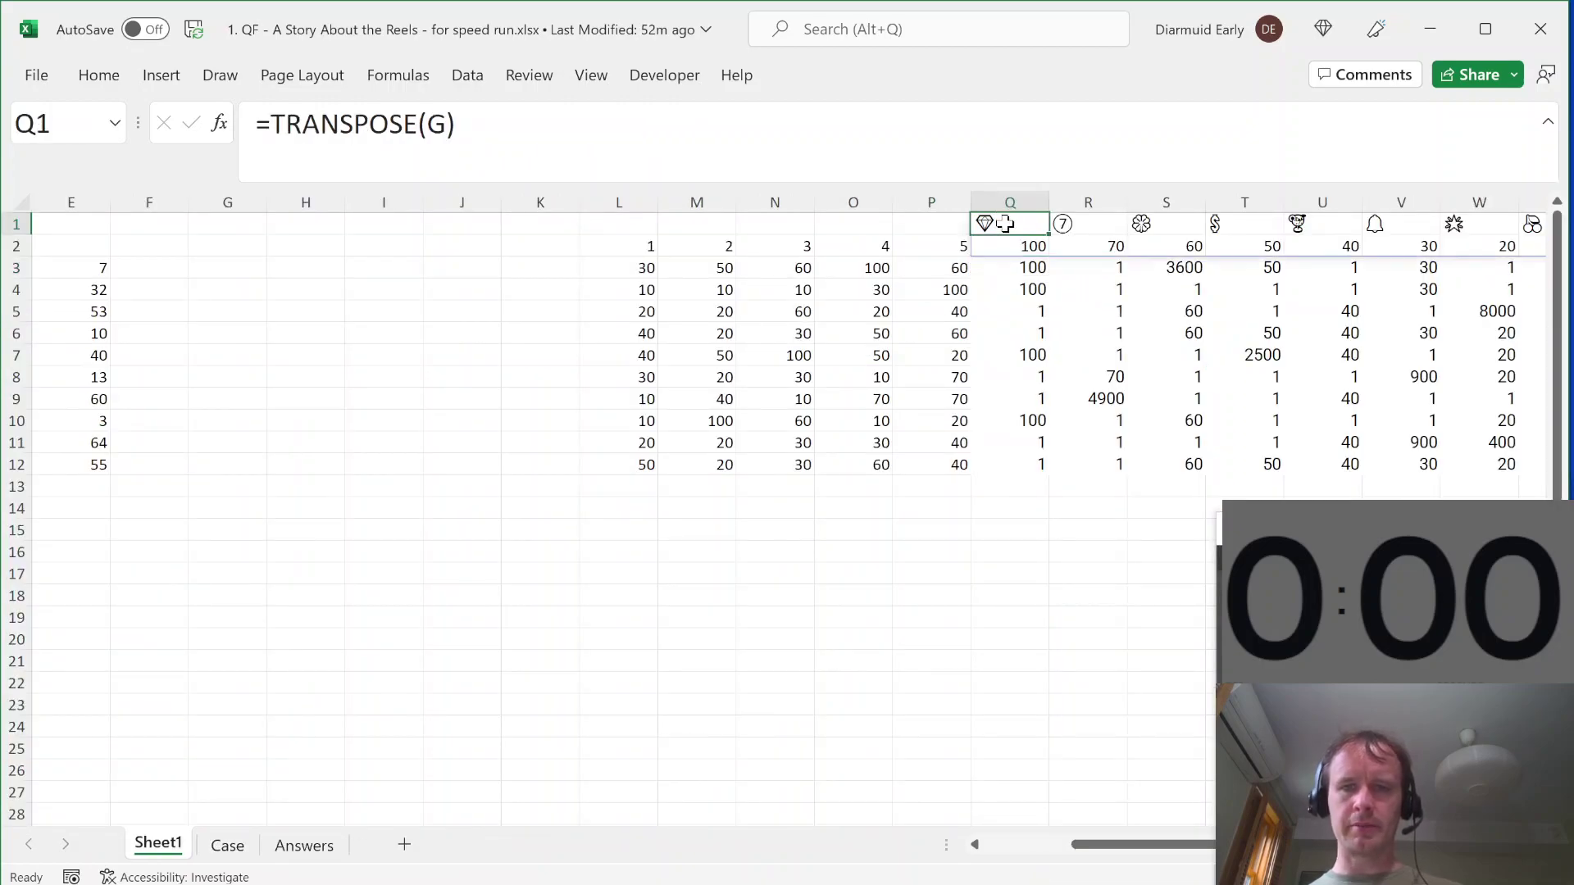
click(448, 128)
key(Escape)
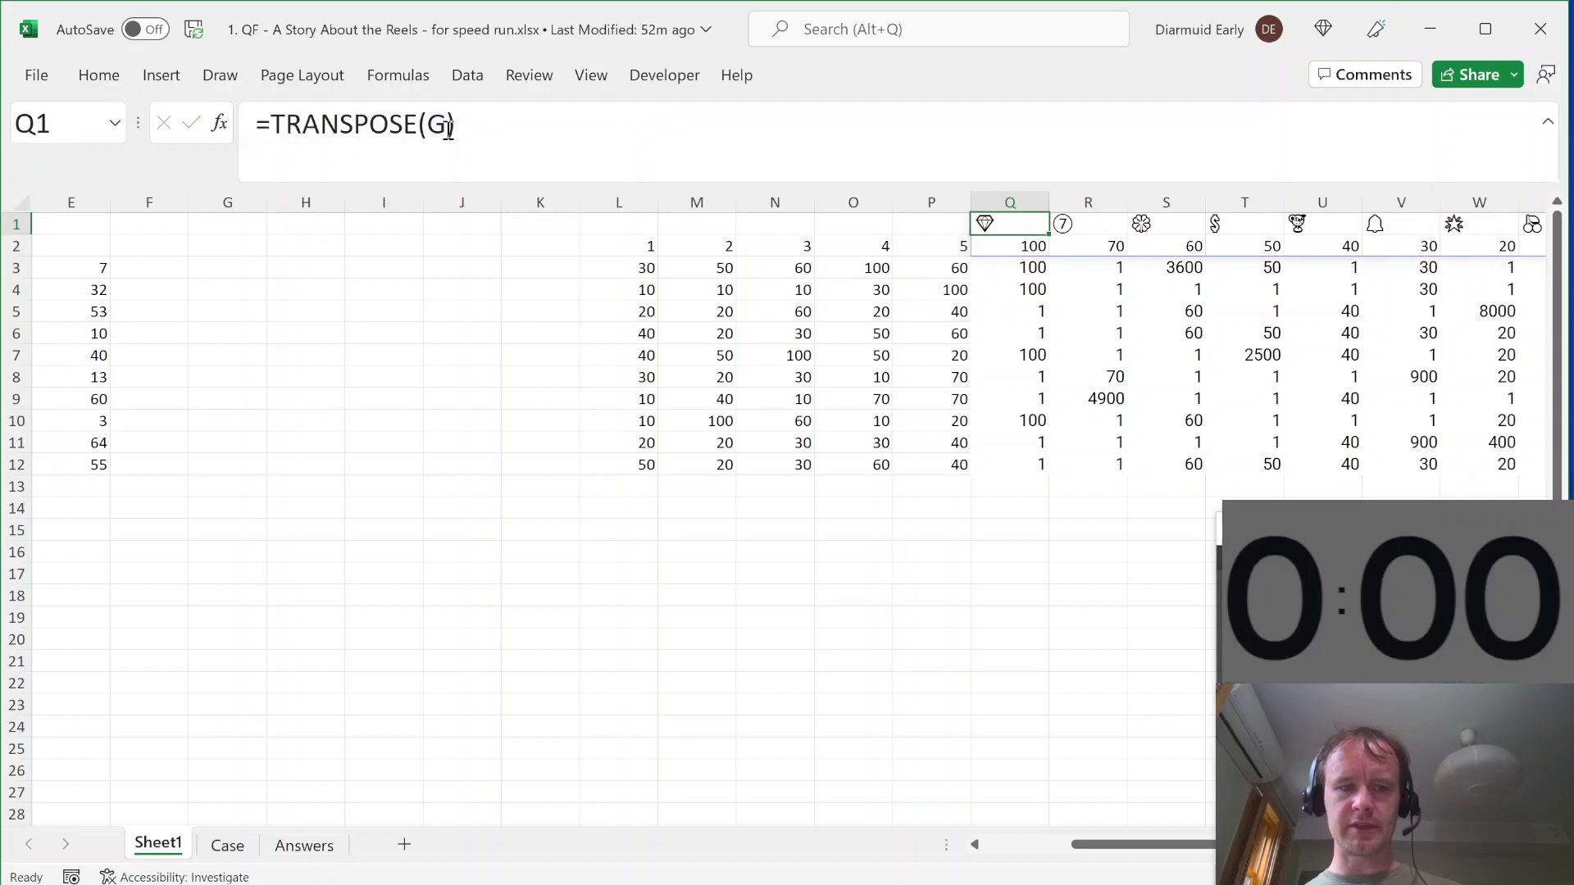
Step: Recheck Q145's formula on the Case sheet, then select Sheet1's reel values L3:P12
key(ctrl+Page_Down)
key(F2)
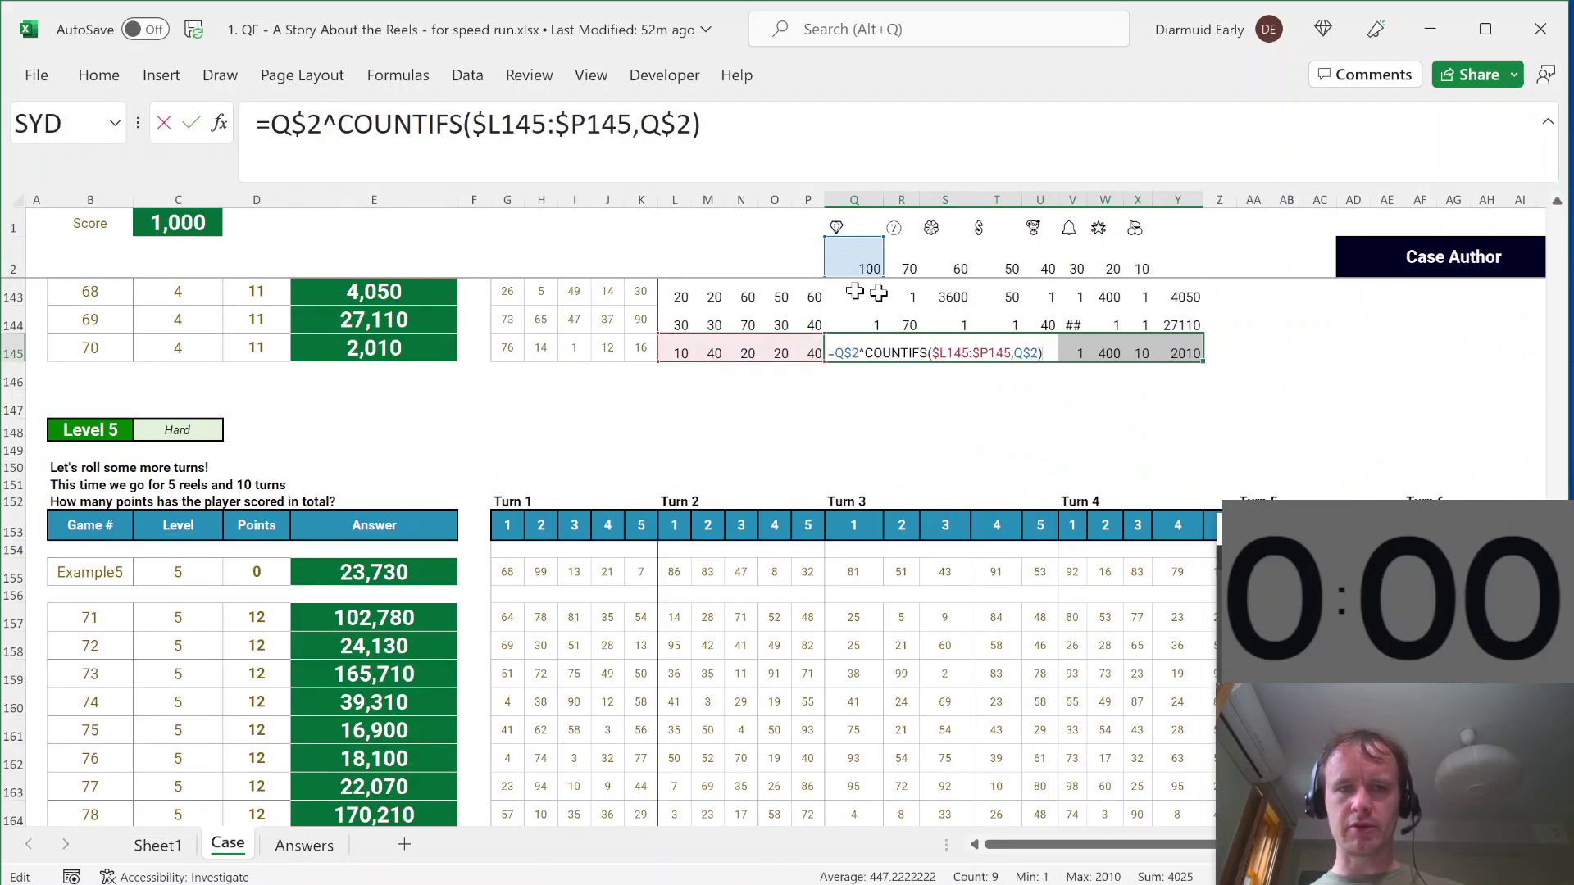
key(Escape)
key(ctrl+Page_Up)
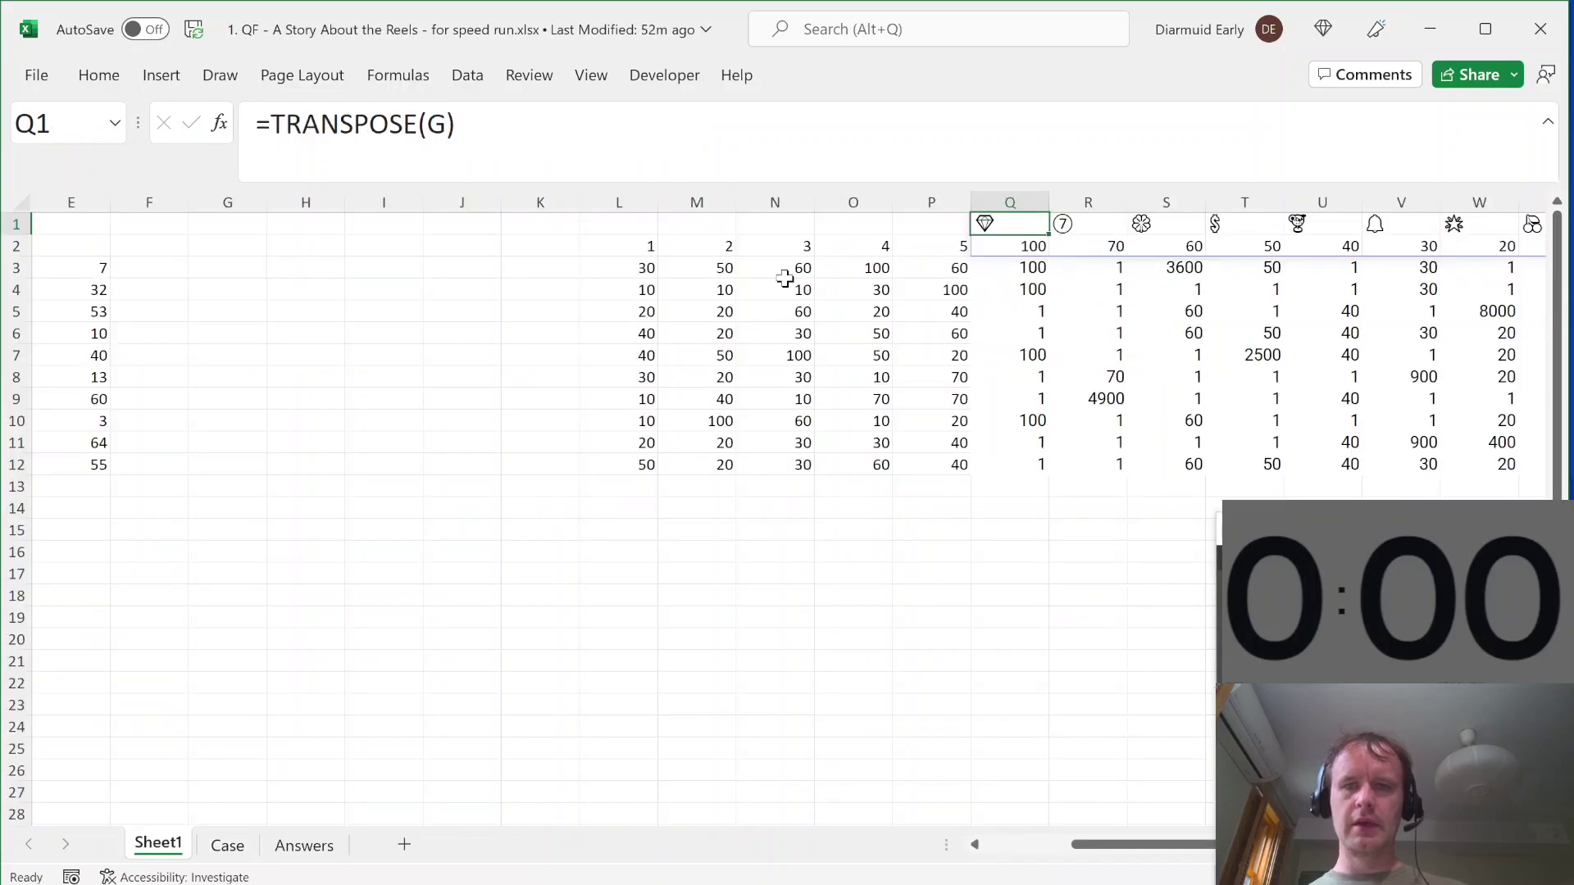
click(1025, 266)
drag(622, 271, 927, 464)
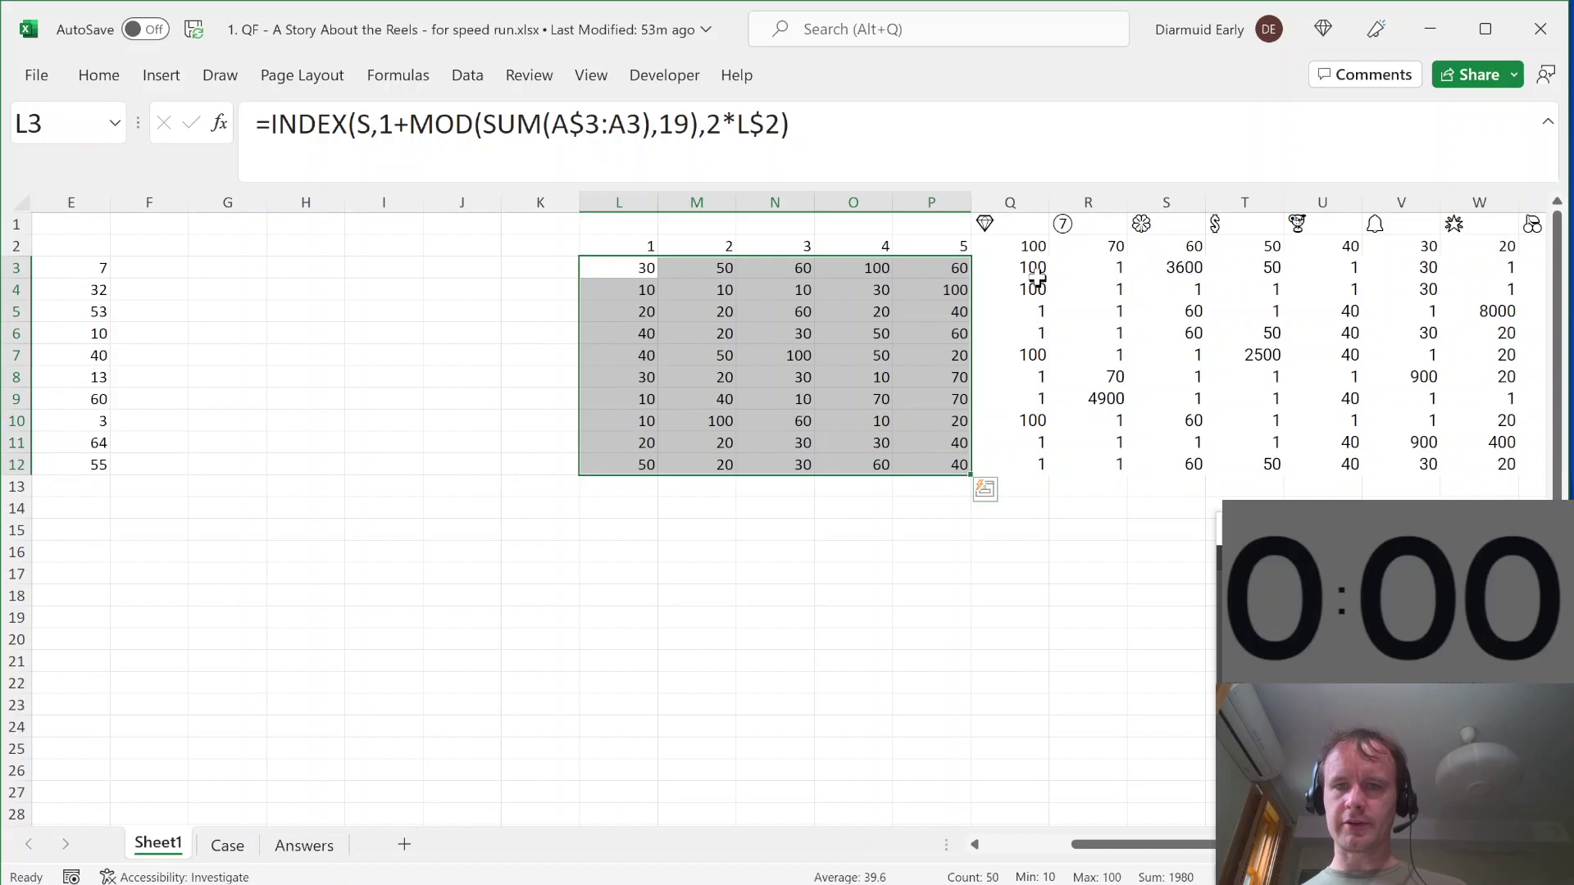
Step: Examine the Q3 COUNTIFS formula and the references in L3's INDEX formula
click(1029, 268)
click(627, 263)
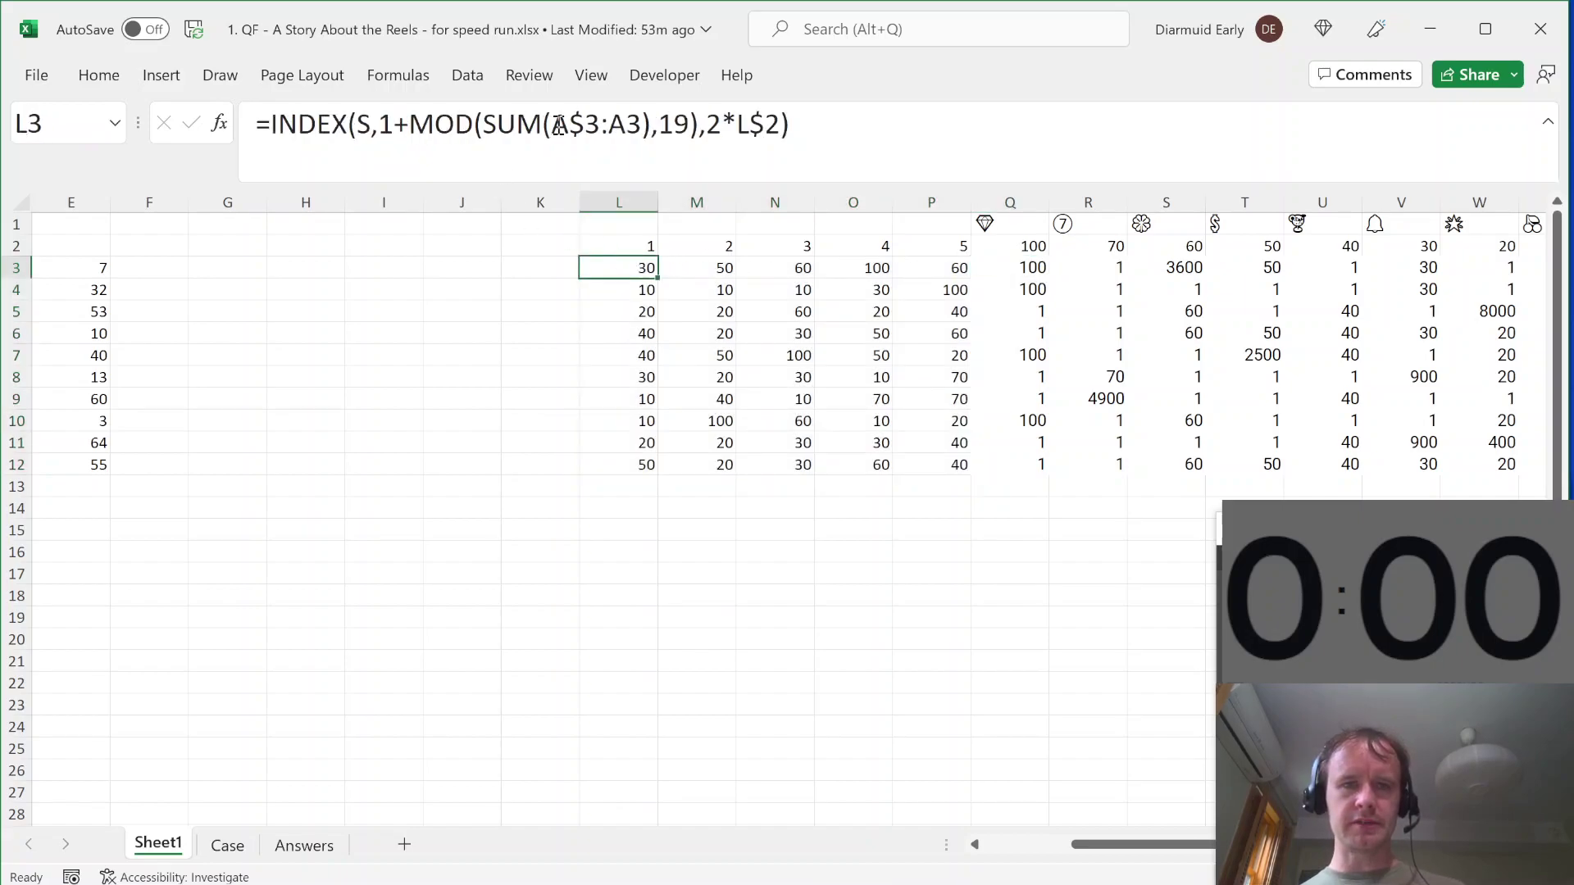
click(601, 127)
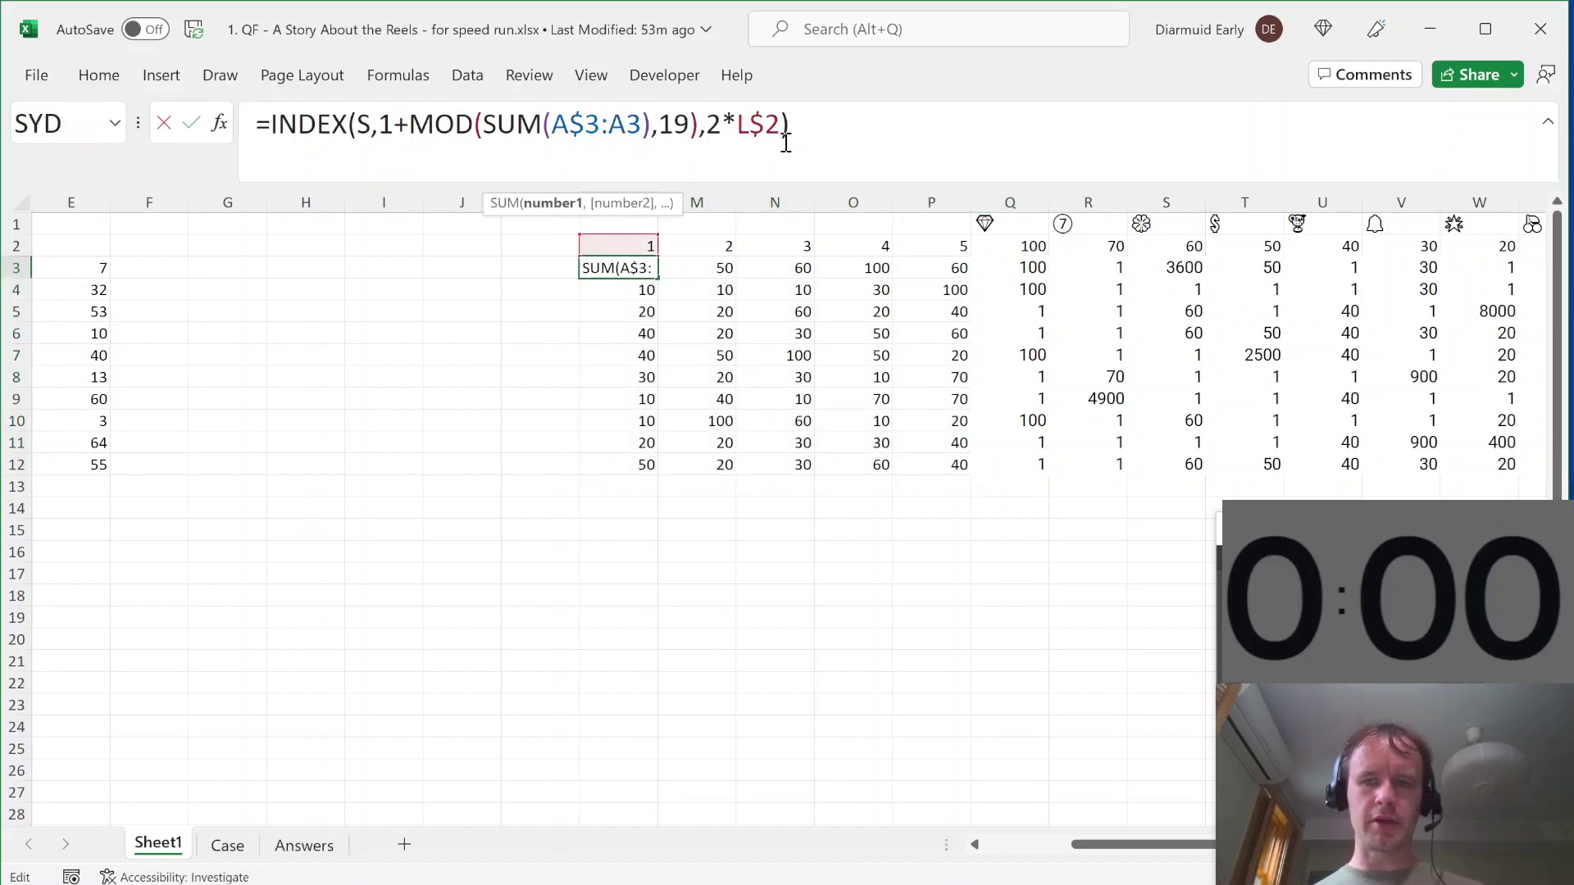
click(1004, 268)
Step: Review row totals Y3:Y12 and grand total Y13, then check game 71's linked answer on the Case sheet
key(ctrl+Right)
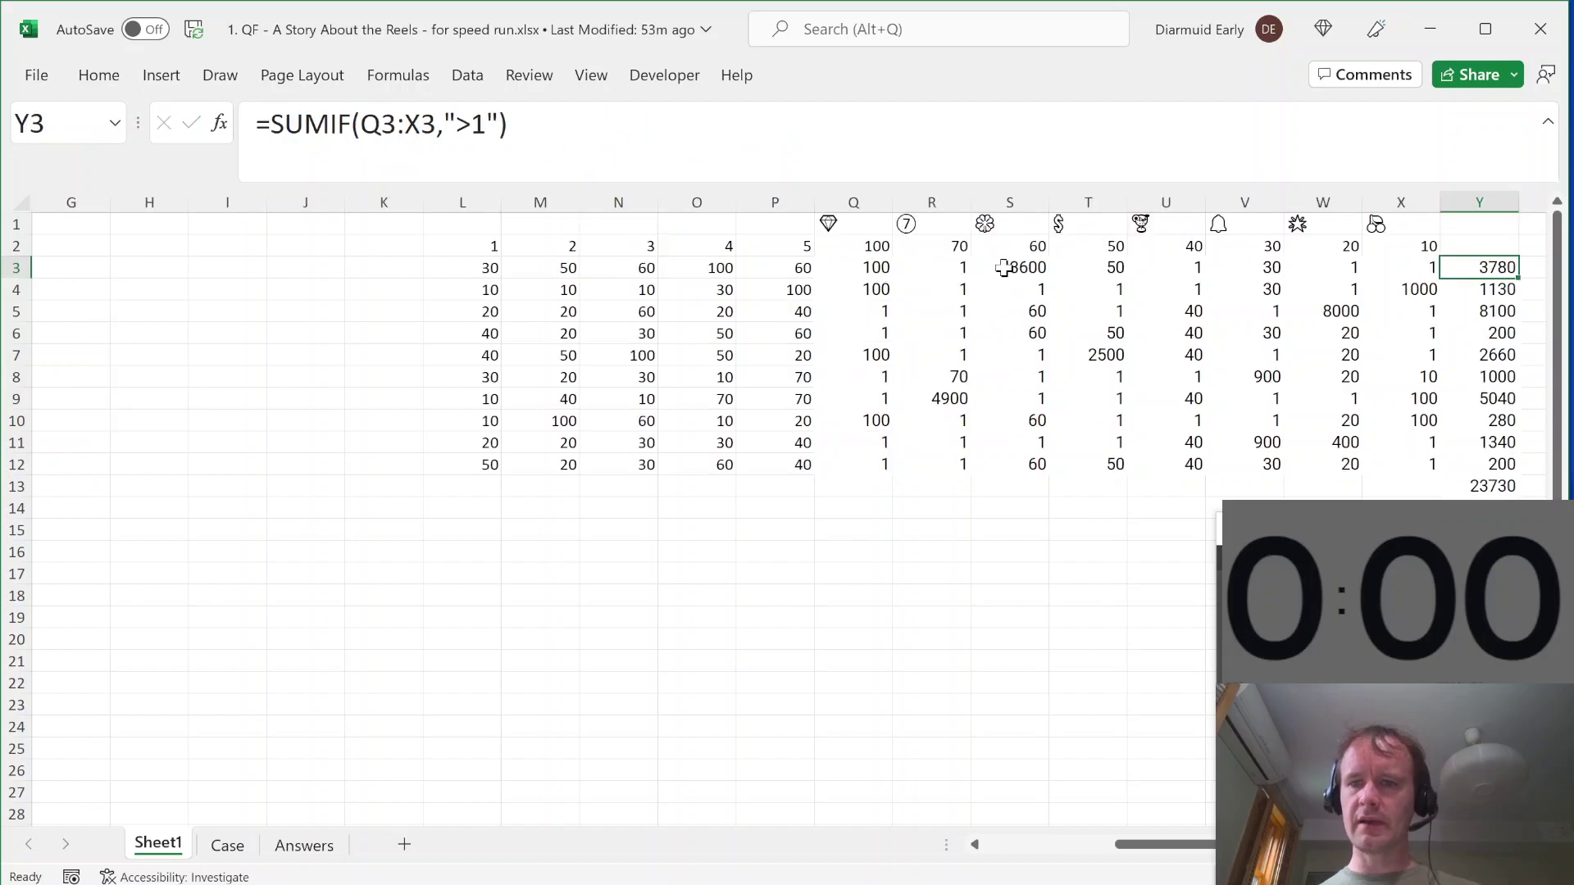
key(shift+Down)
key(shift+Down)
key(shift+Down)
key(shift+Down)
key(shift+Down)
key(shift+Down)
key(shift+Down)
key(shift+Down)
key(shift+Down)
key(shift+Down)
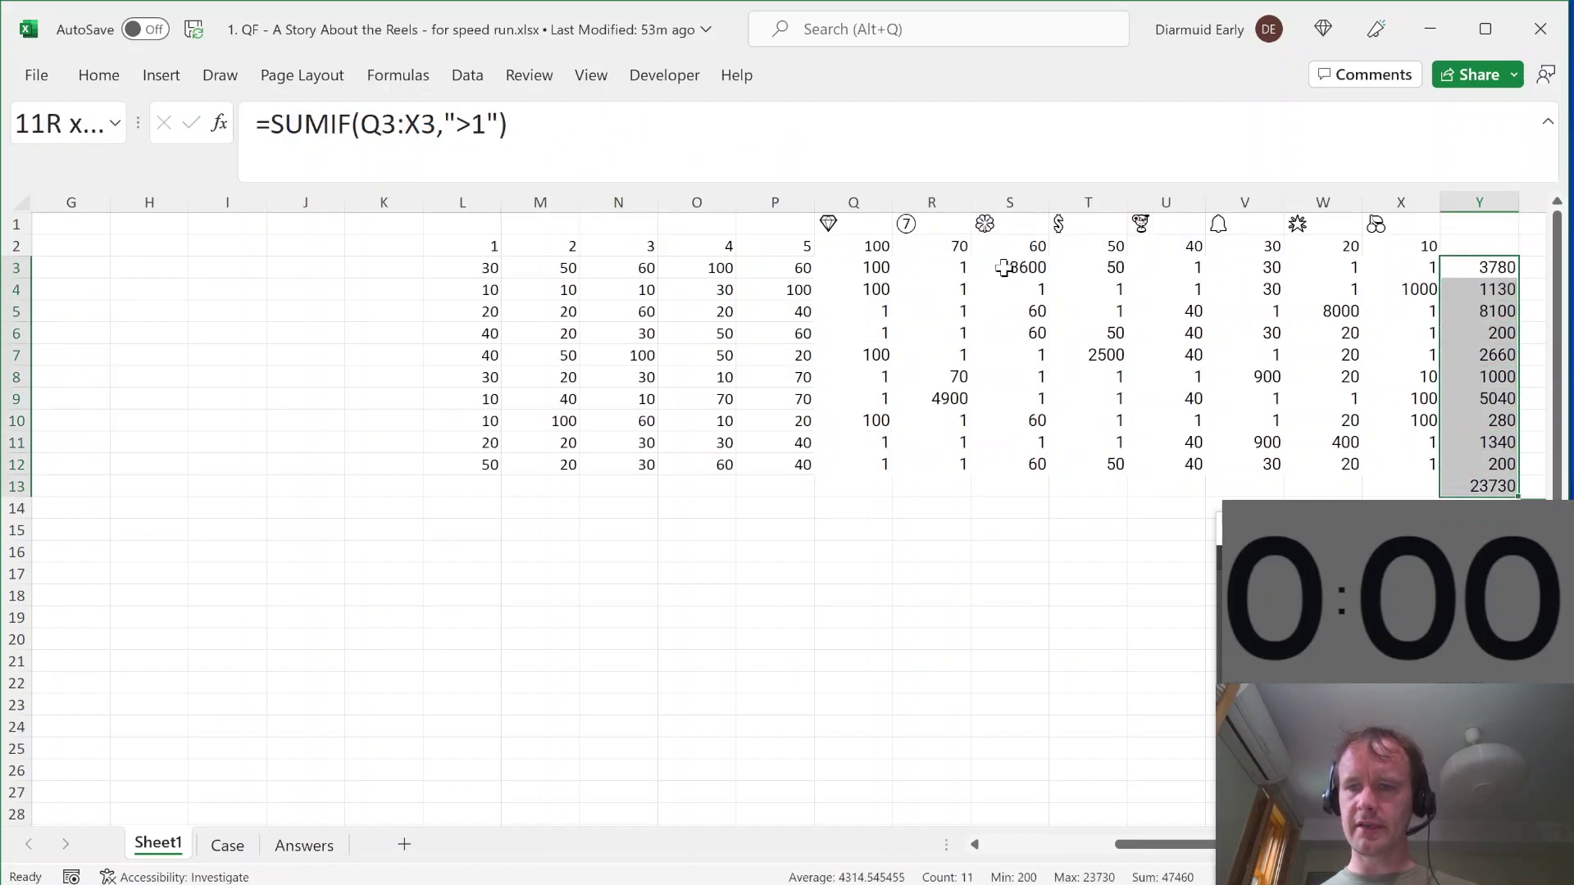
key(shift+Up)
key(Down)
key(shift+Right)
key(shift+Right)
key(shift+Right)
key(shift+Right)
key(shift+Right)
key(shift+Right)
key(shift+Right)
key(shift+Right)
key(shift+Right)
key(shift+Right)
key(shift+Right)
key(shift+Right)
key(shift+Right)
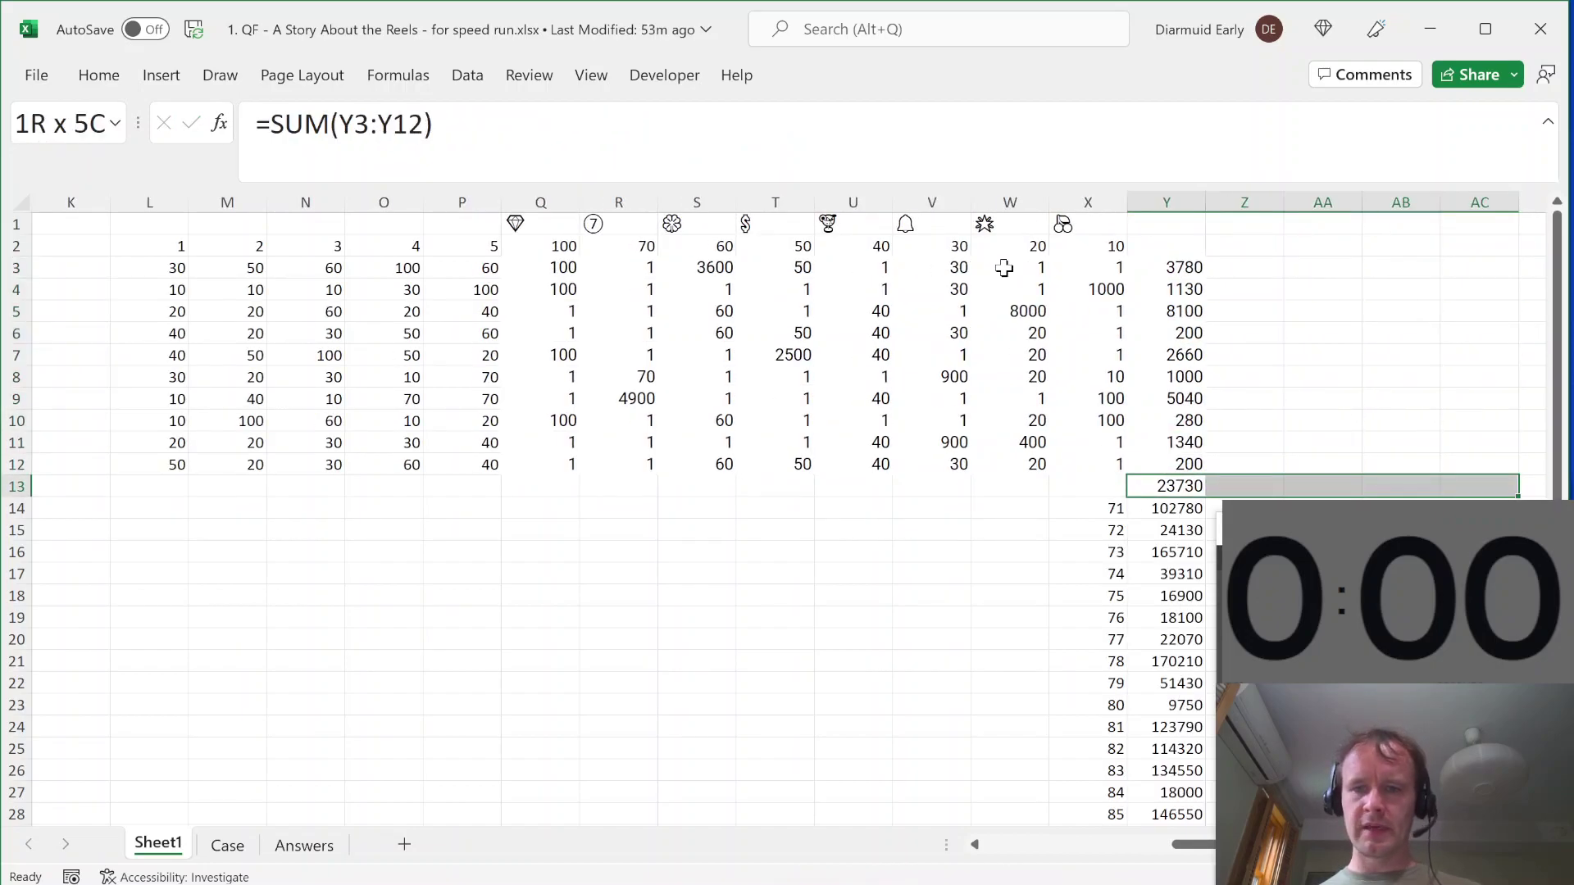
key(Left)
key(Right)
key(shift+Home)
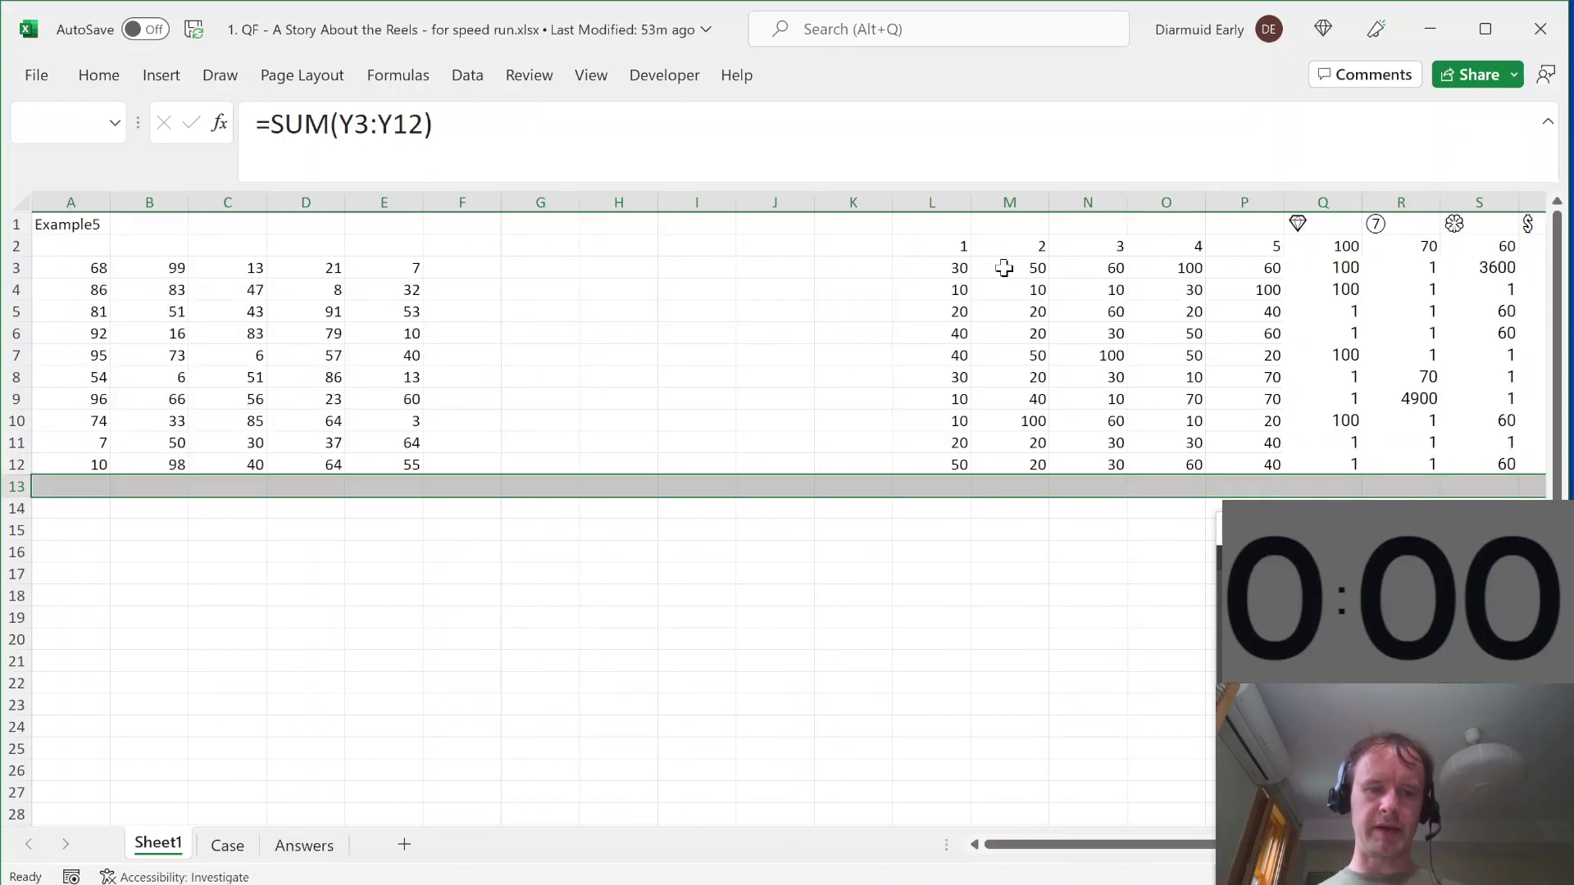
key(ctrl+Page_Down)
click(323, 623)
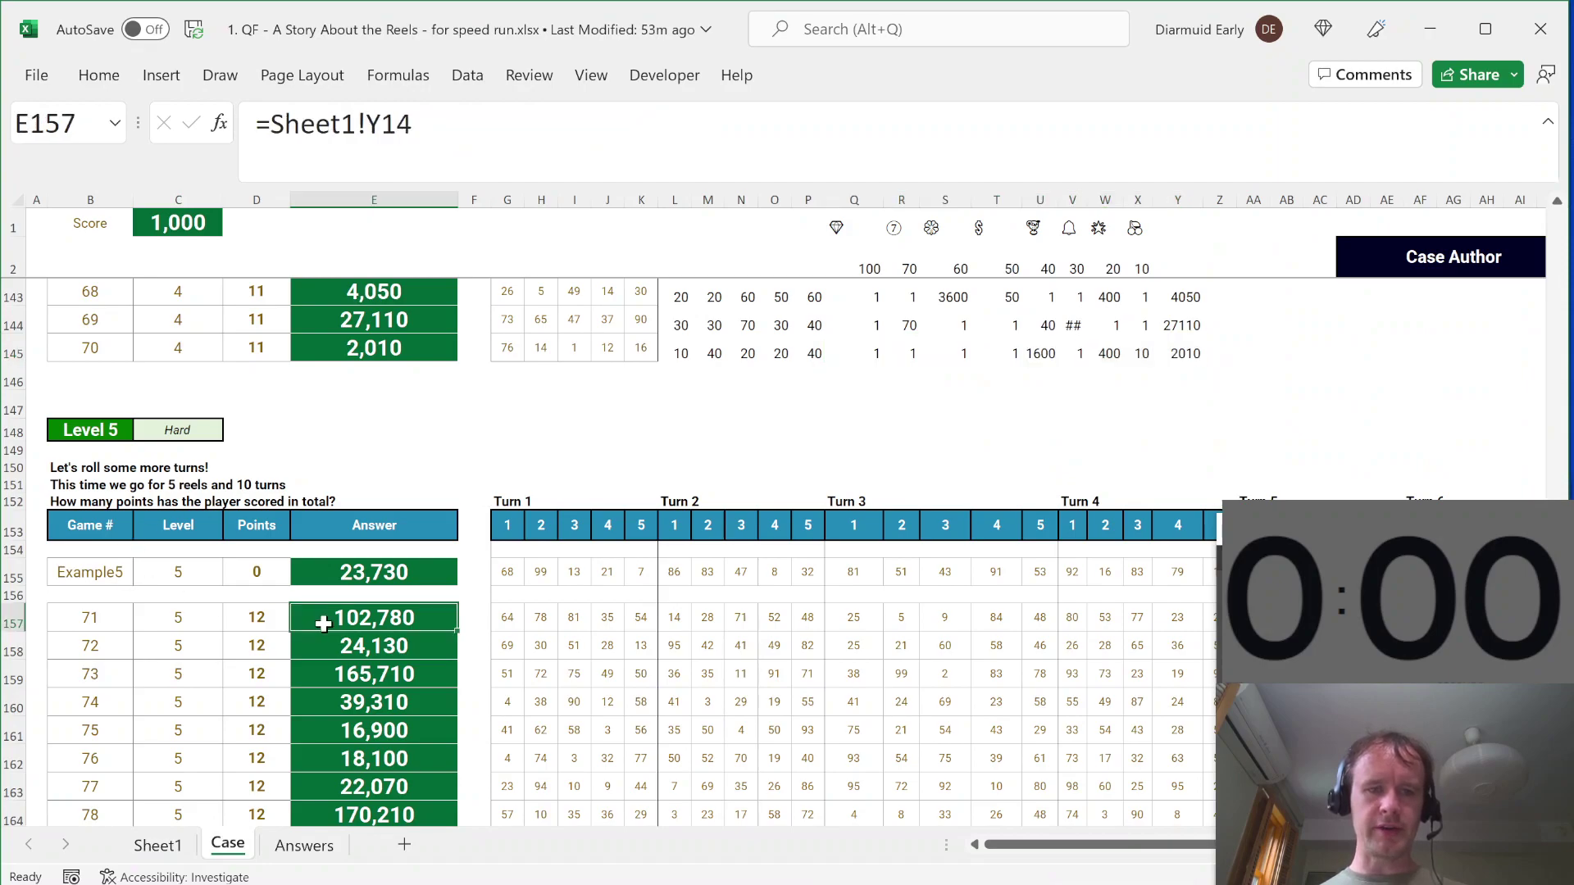
Step: Enter 71 in Sheet1's A1 and compare the recalculated totals with the Case sheet's answer
key(ctrl+Page_Up)
key(Up)
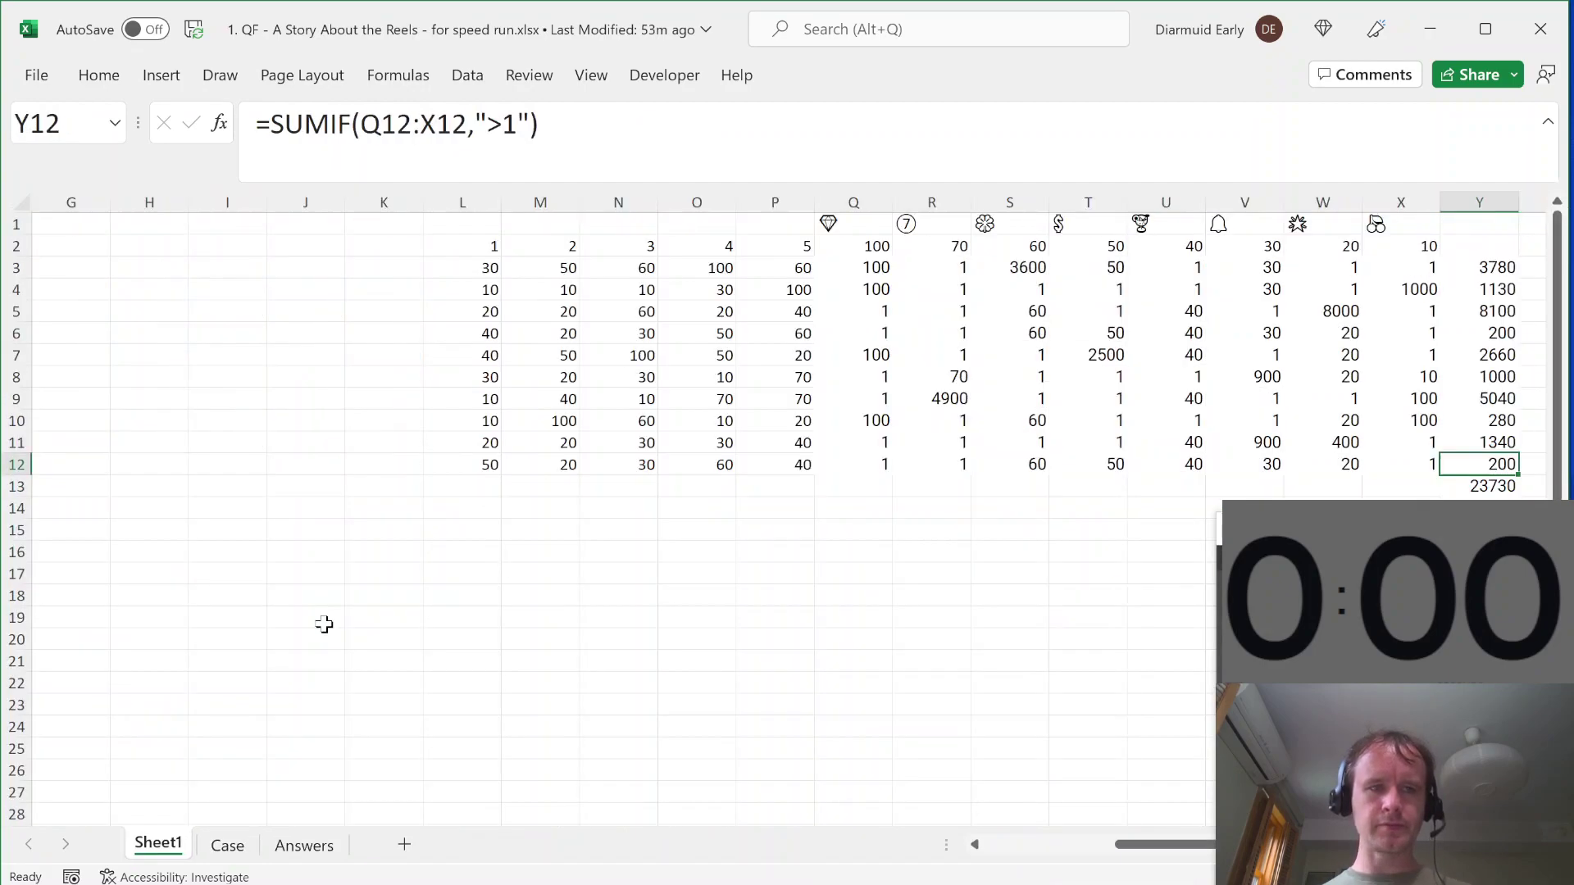
key(ctrl+Home)
text(71)
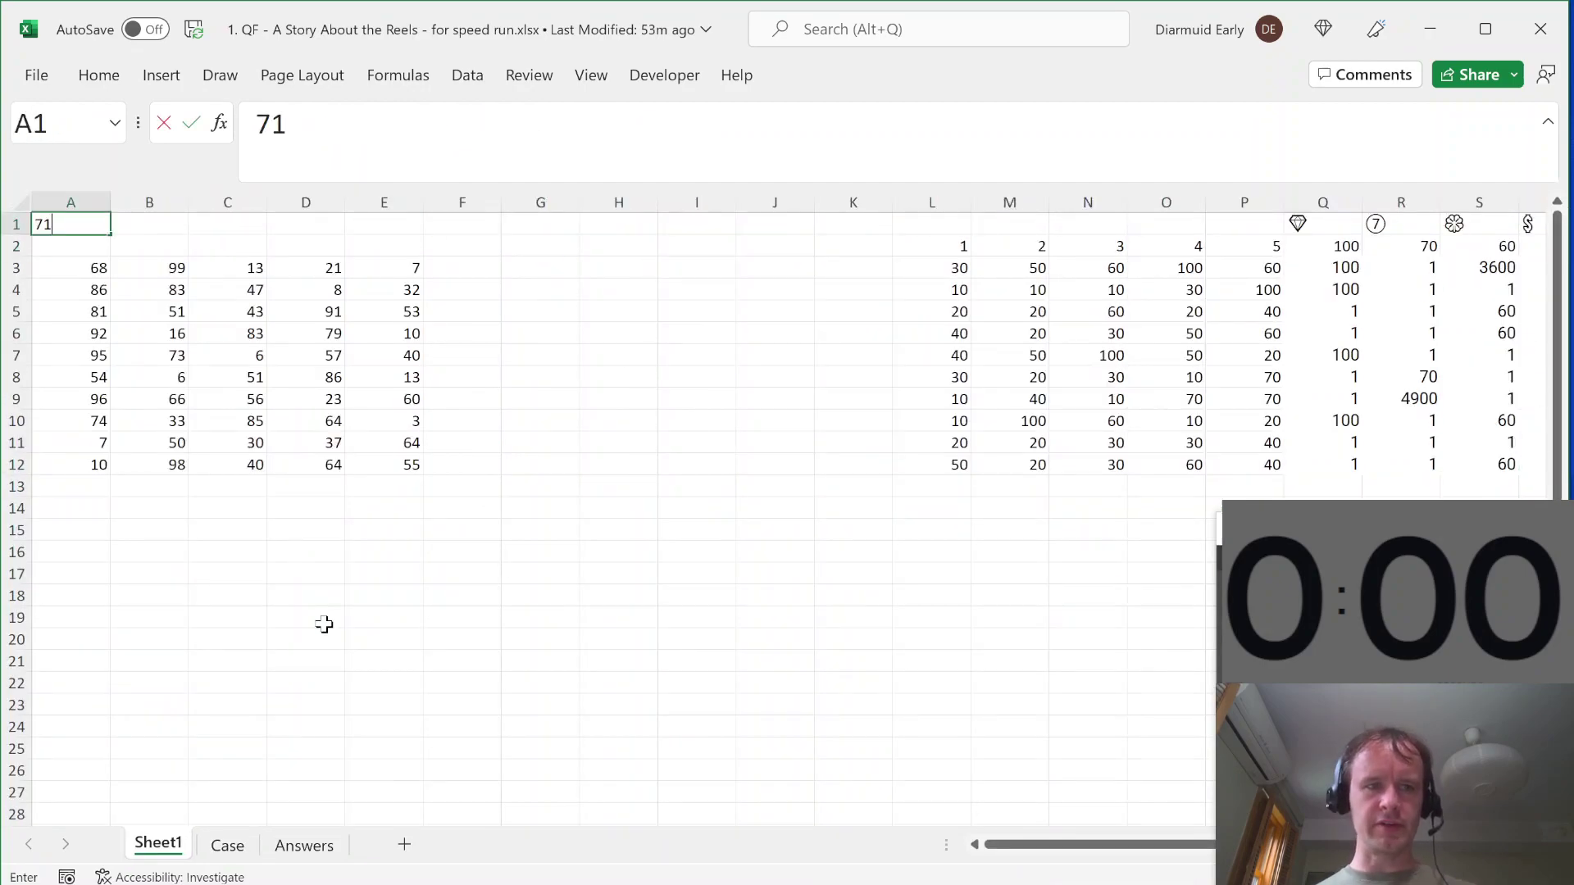
key(Return)
key(Down)
key(ctrl+Right)
key(ctrl+Right)
key(ctrl+Right)
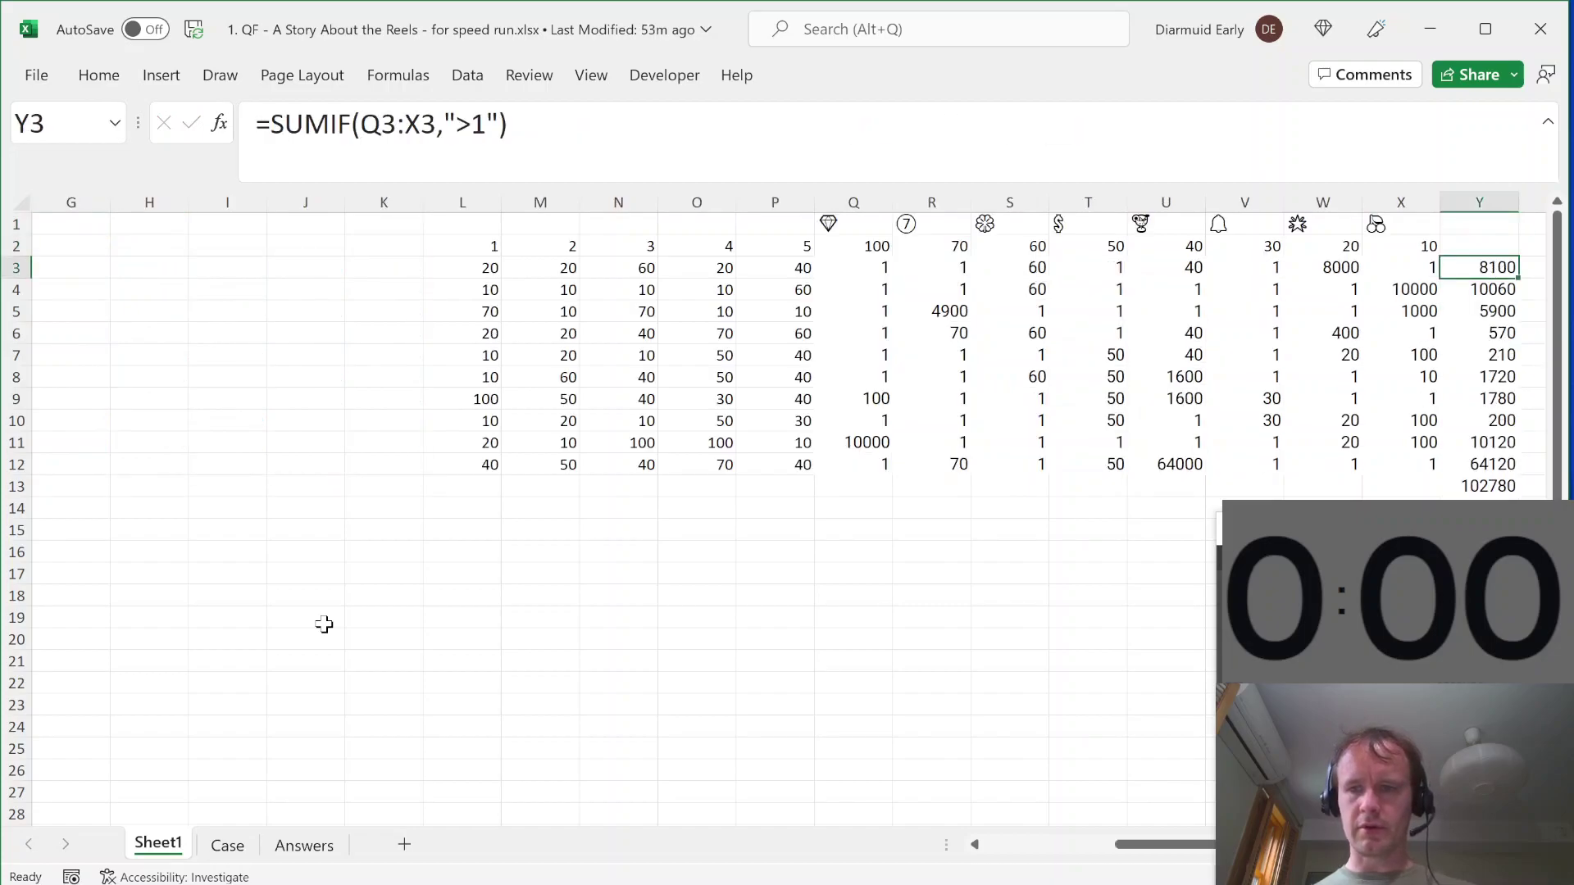
key(Down)
key(Down)
key(Down)
key(Down)
key(Down)
key(Down)
key(Down)
key(Down)
key(Down)
key(Down)
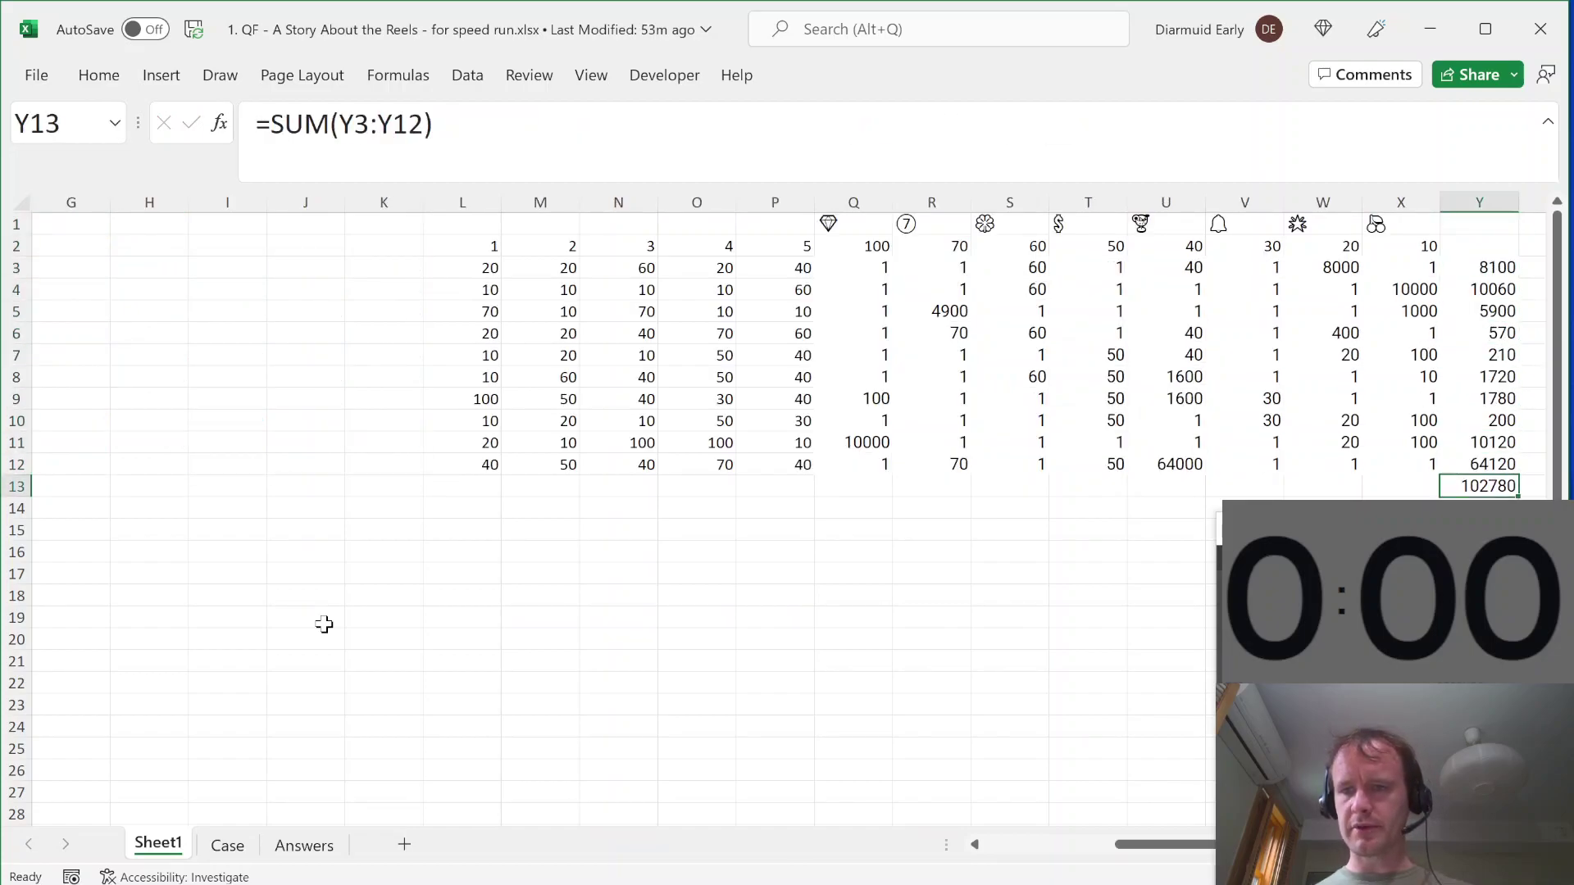
key(ctrl+Page_Down)
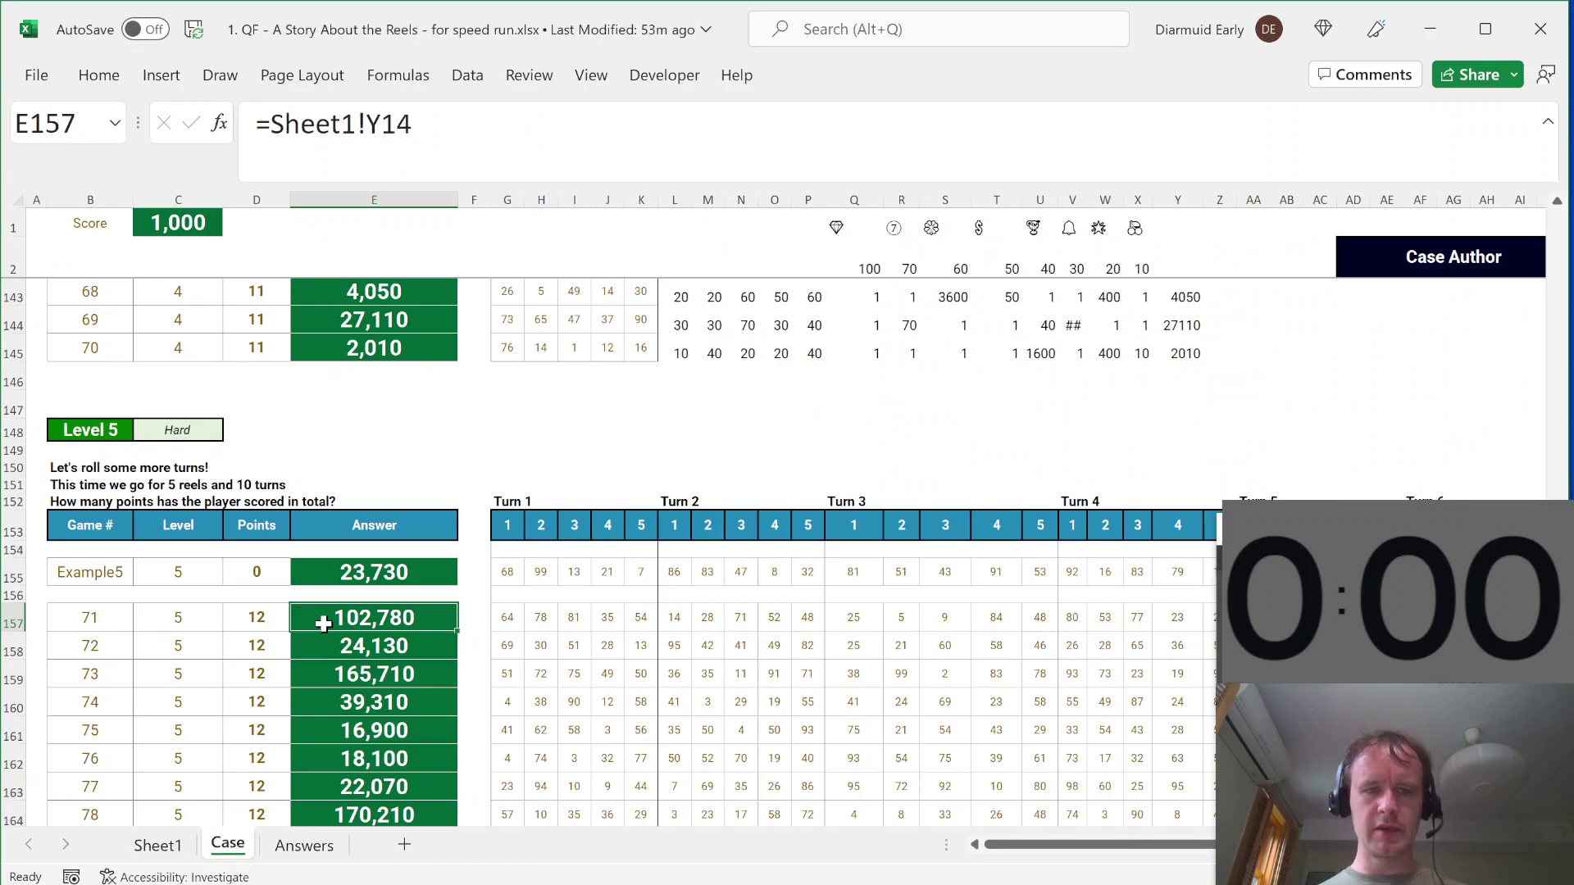
scroll(531, 656, down, 8)
scroll(531, 656, up, 4)
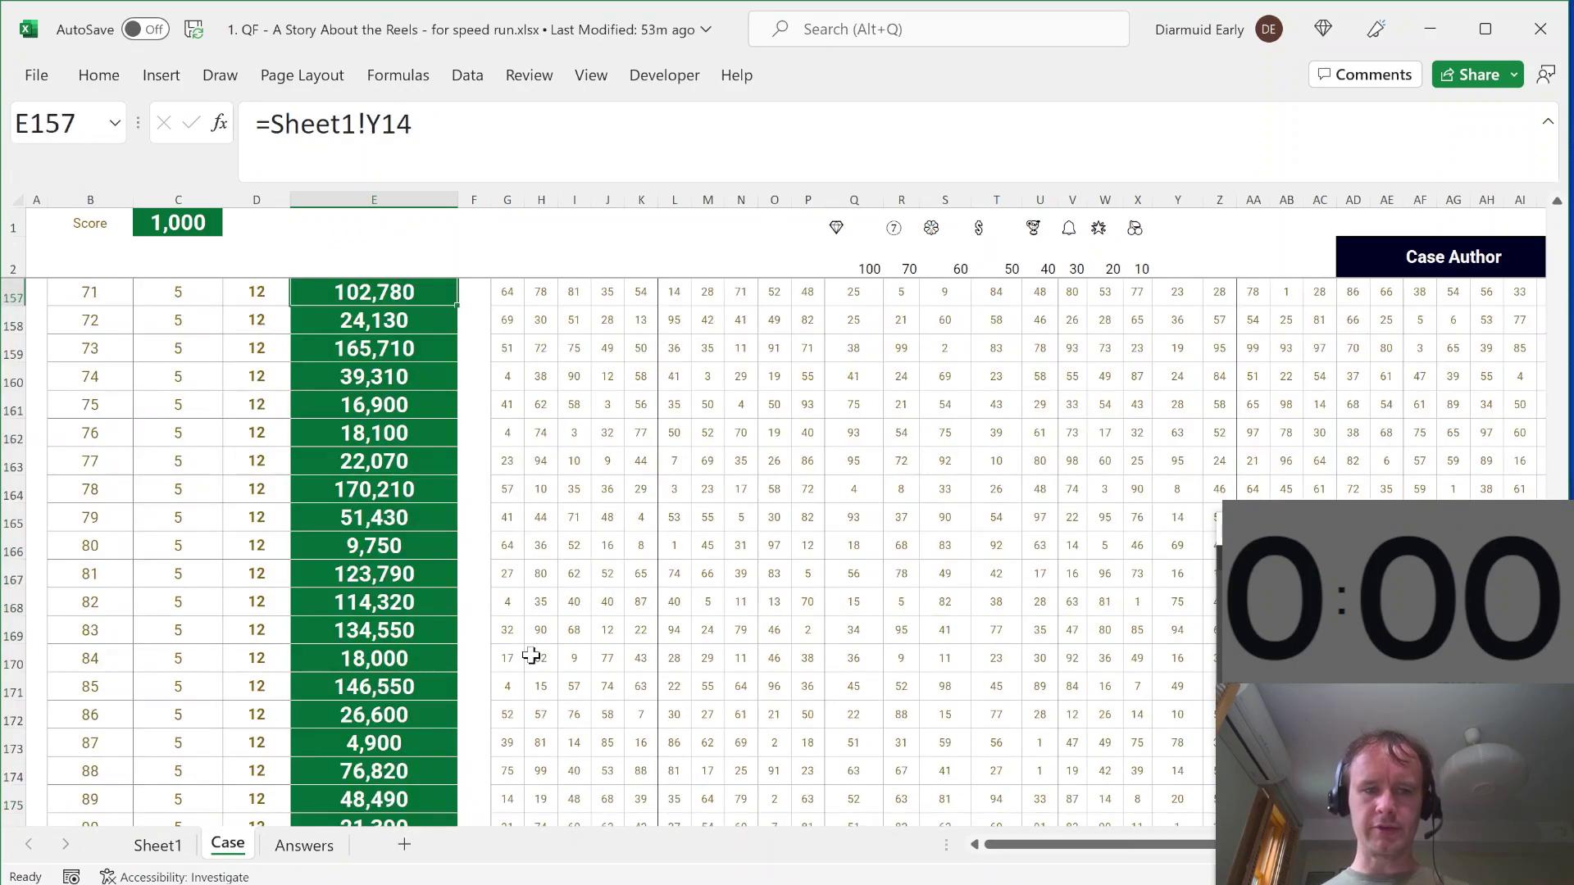
Step: Restore Example5 in A1 and confirm the grand total is back to 23730
key(ctrl+Page_Up)
key(ctrl+Home)
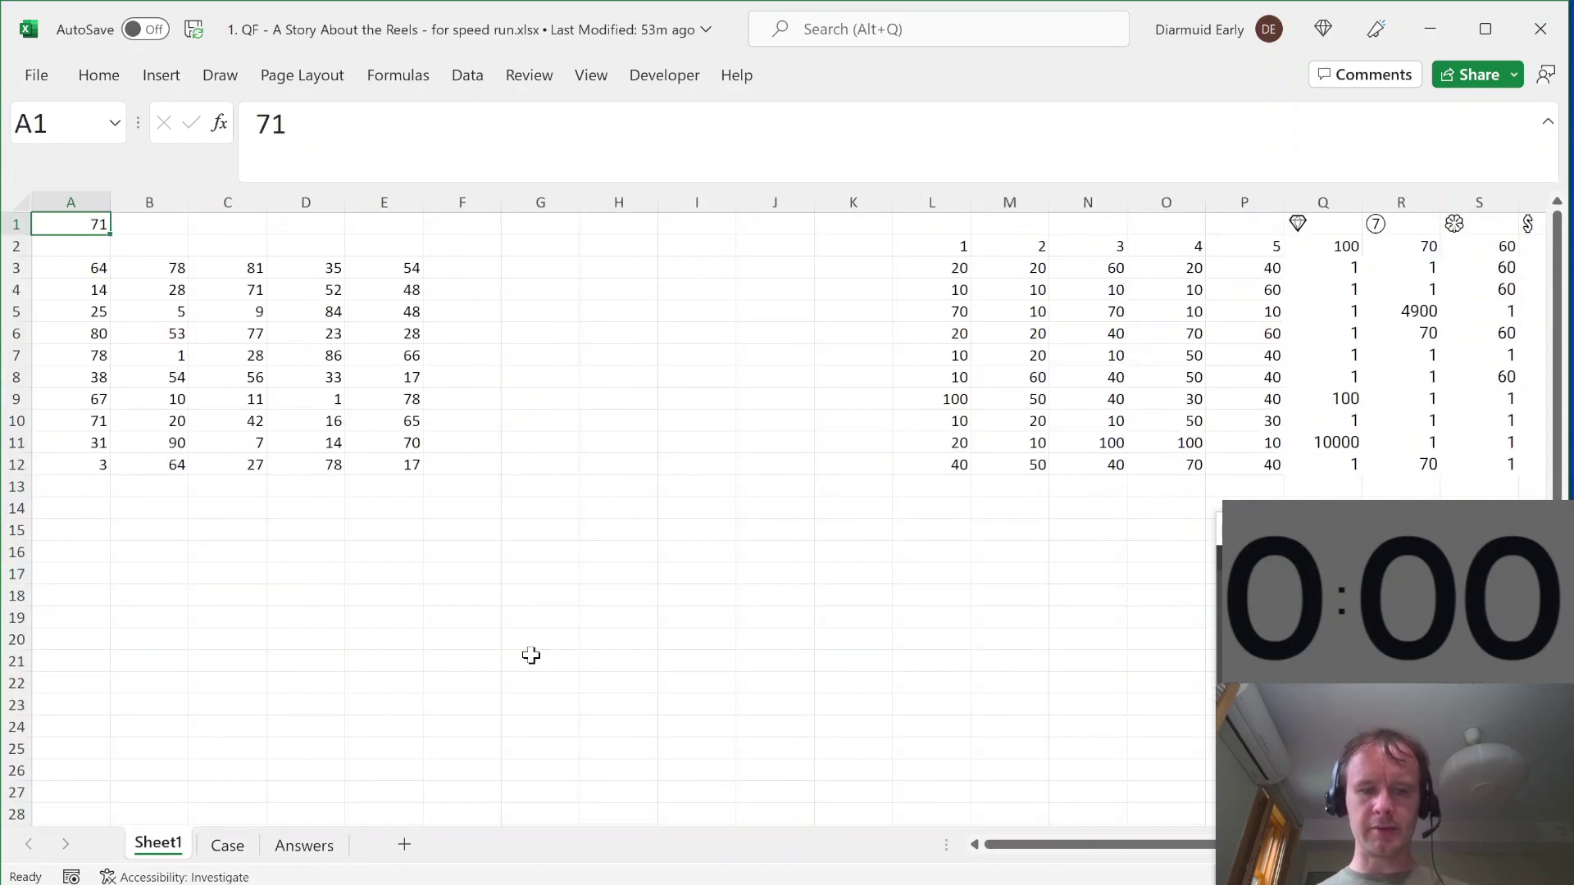
text(Example)
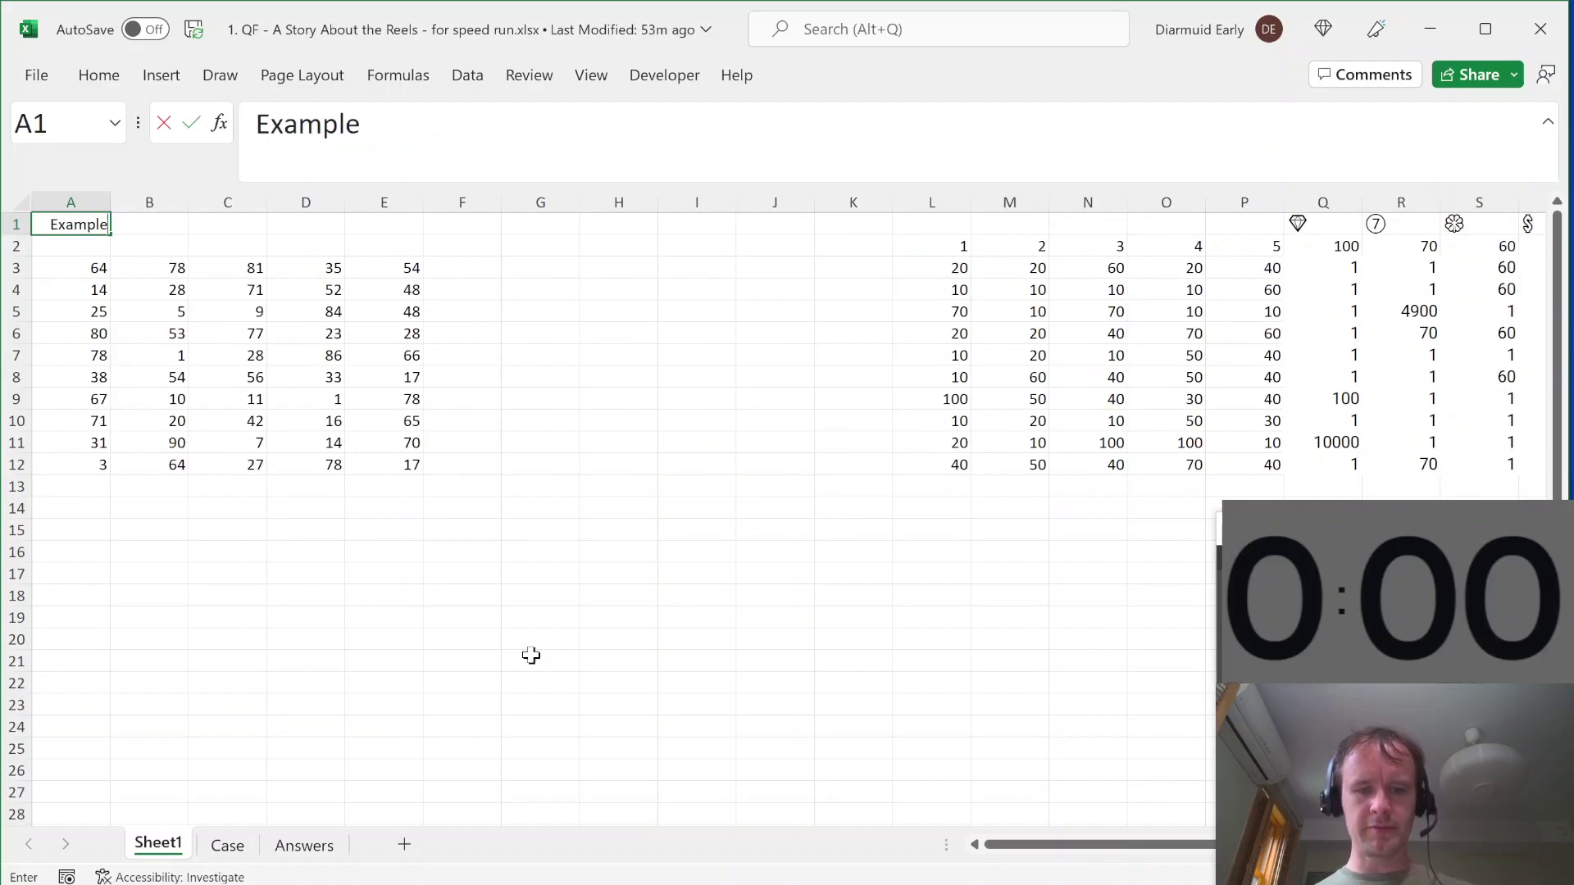
text(5)
key(Return)
key(Down)
key(Down)
key(ctrl+Right)
key(ctrl+Right)
key(ctrl+Right)
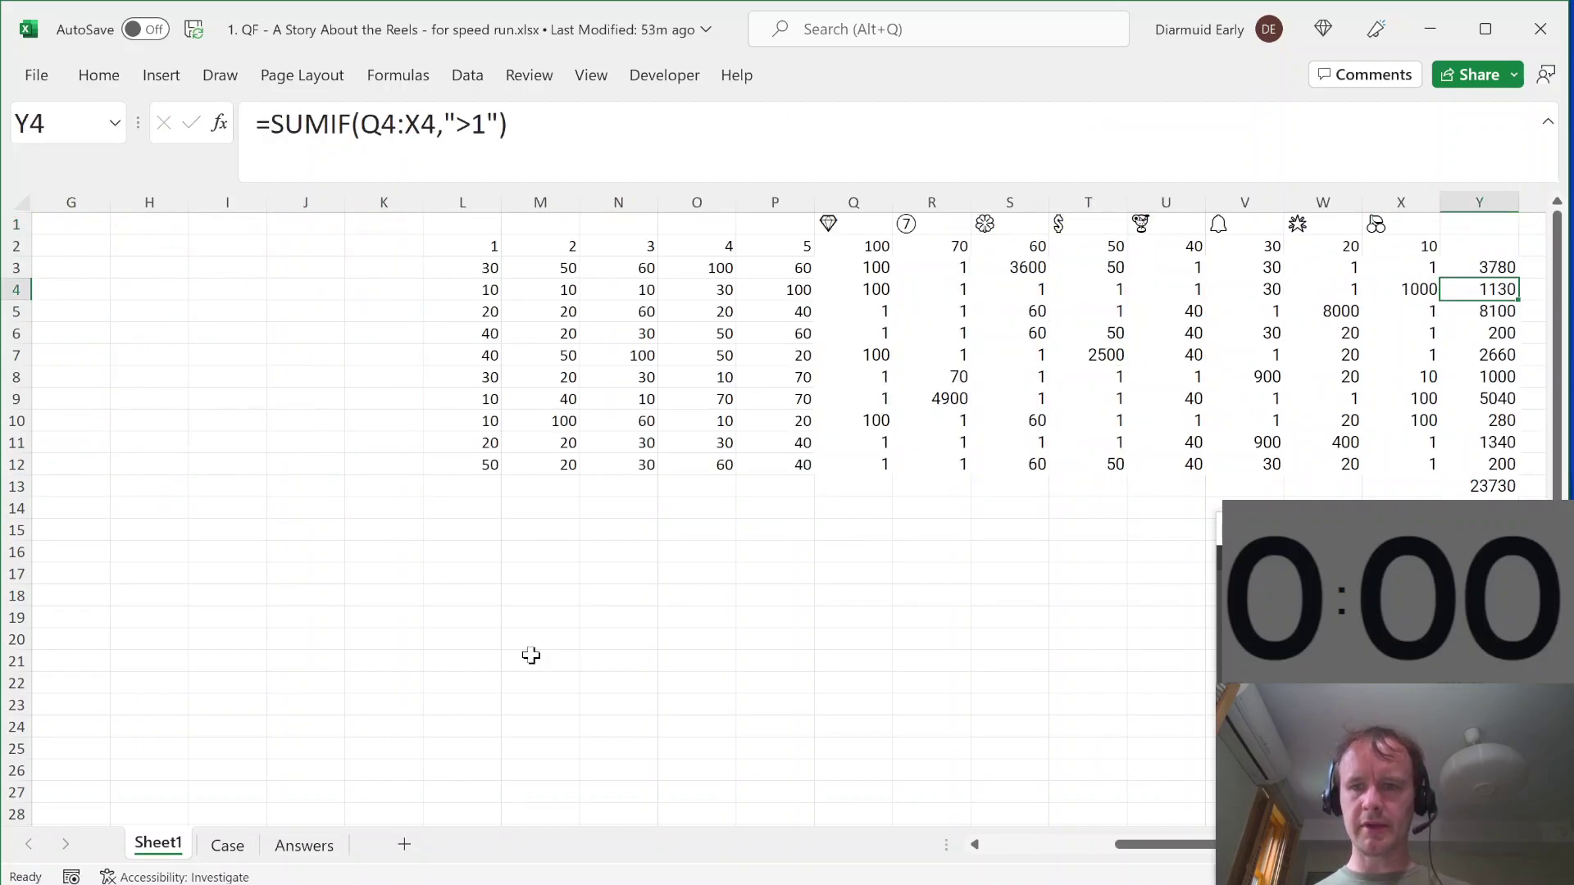
key(Right)
key(Down)
key(Right)
key(Right)
key(Down)
key(Right)
key(Left)
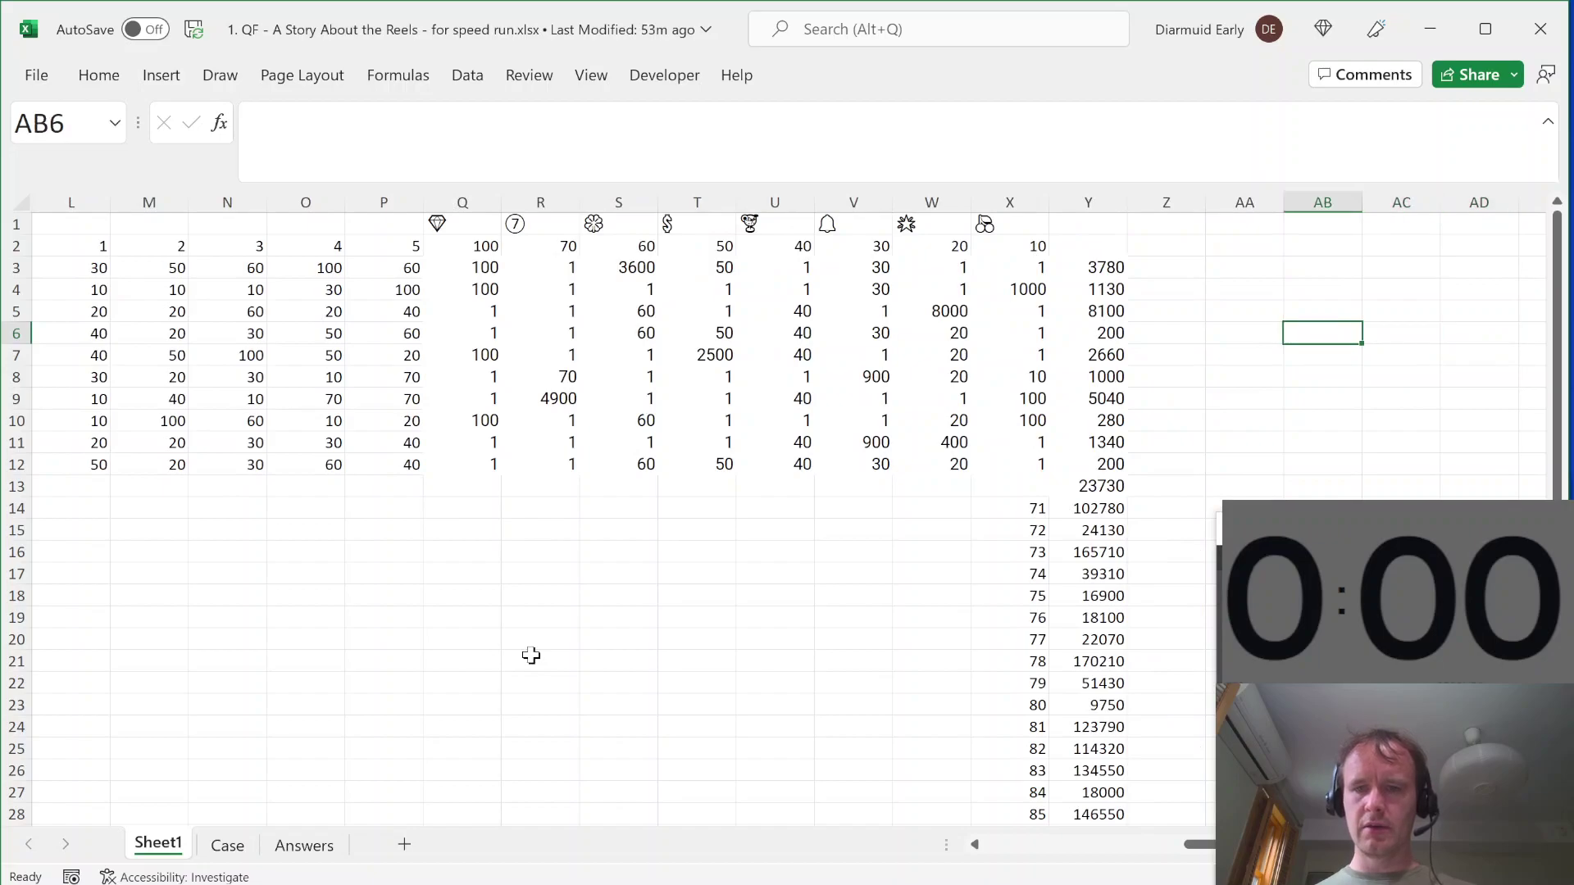
key(Down)
key(Left)
key(Left)
key(Left)
click(1068, 489)
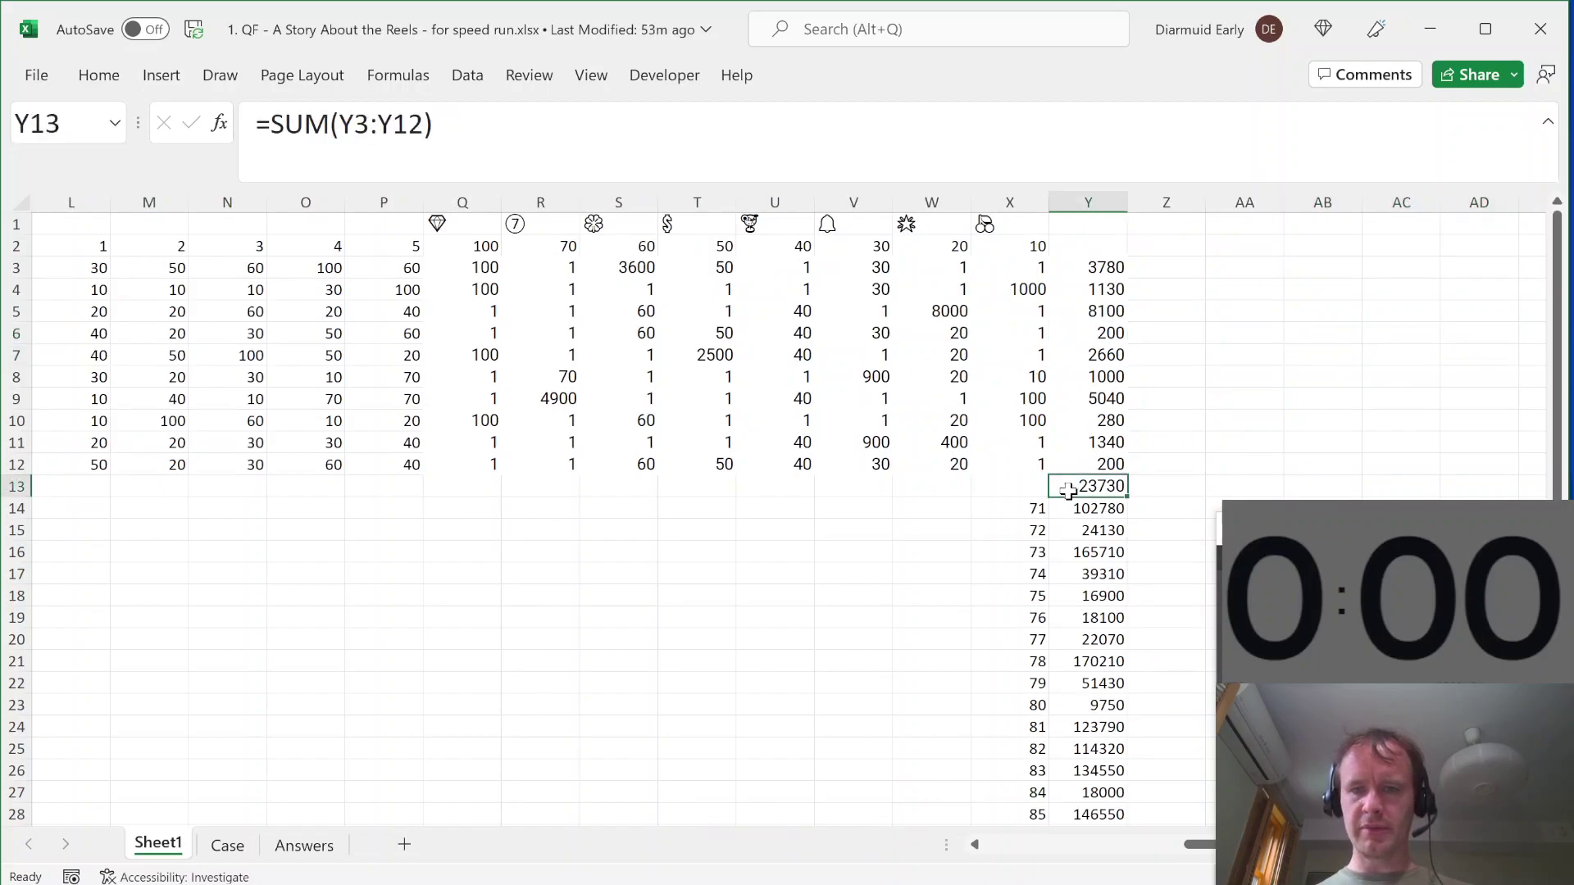
Step: Inspect the =SEQUENCE(30,,71) game numbers spilling from X14
click(1019, 507)
key(ctrl+shift+Down)
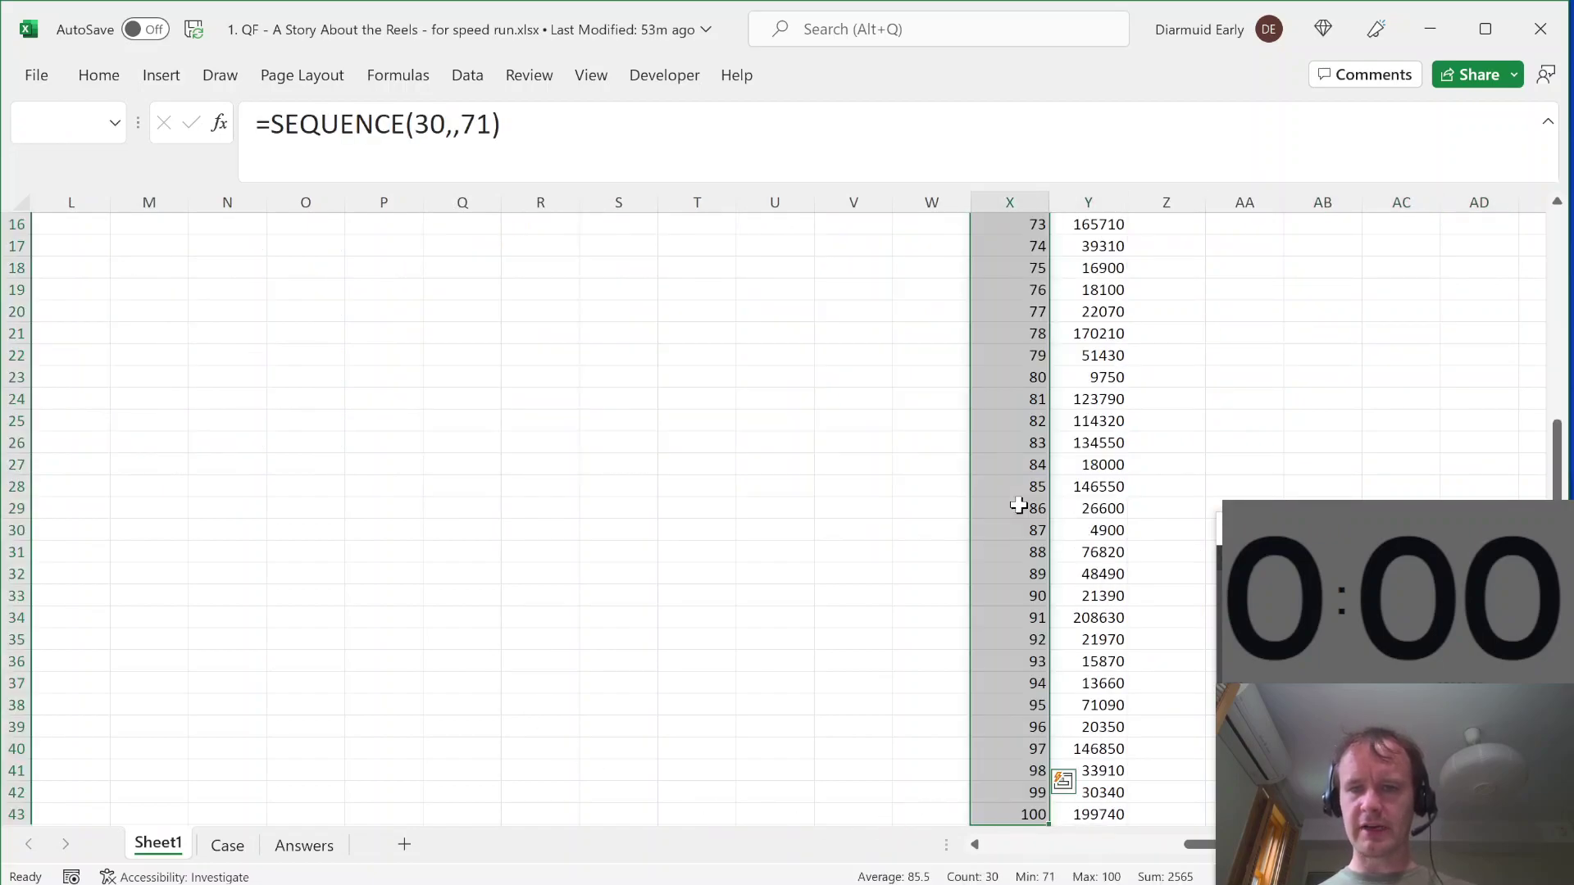
drag(414, 125, 447, 134)
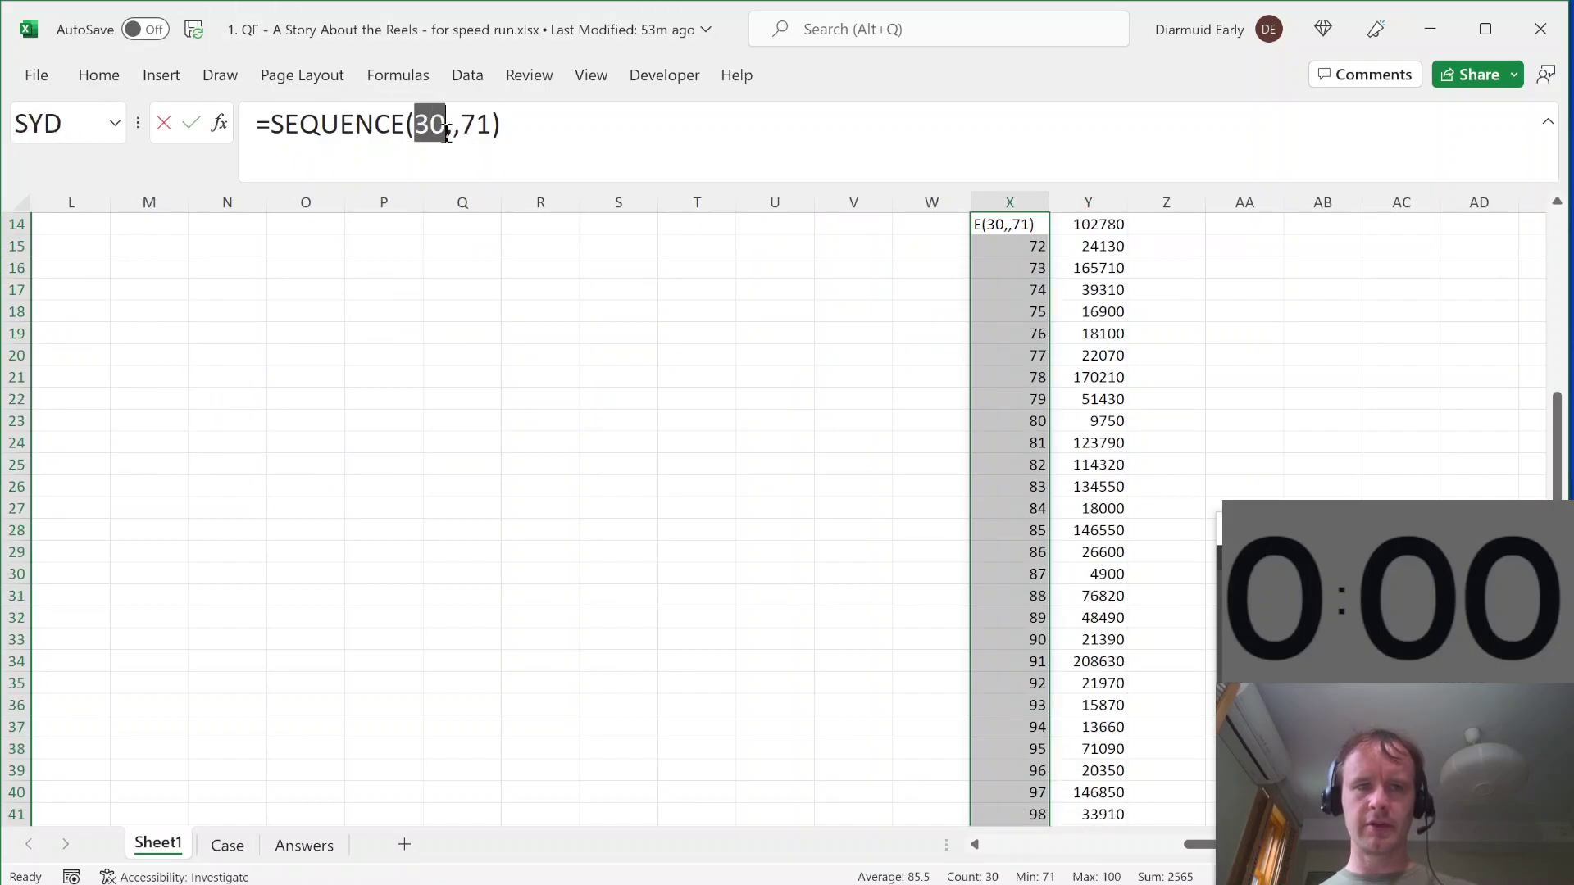
key(Escape)
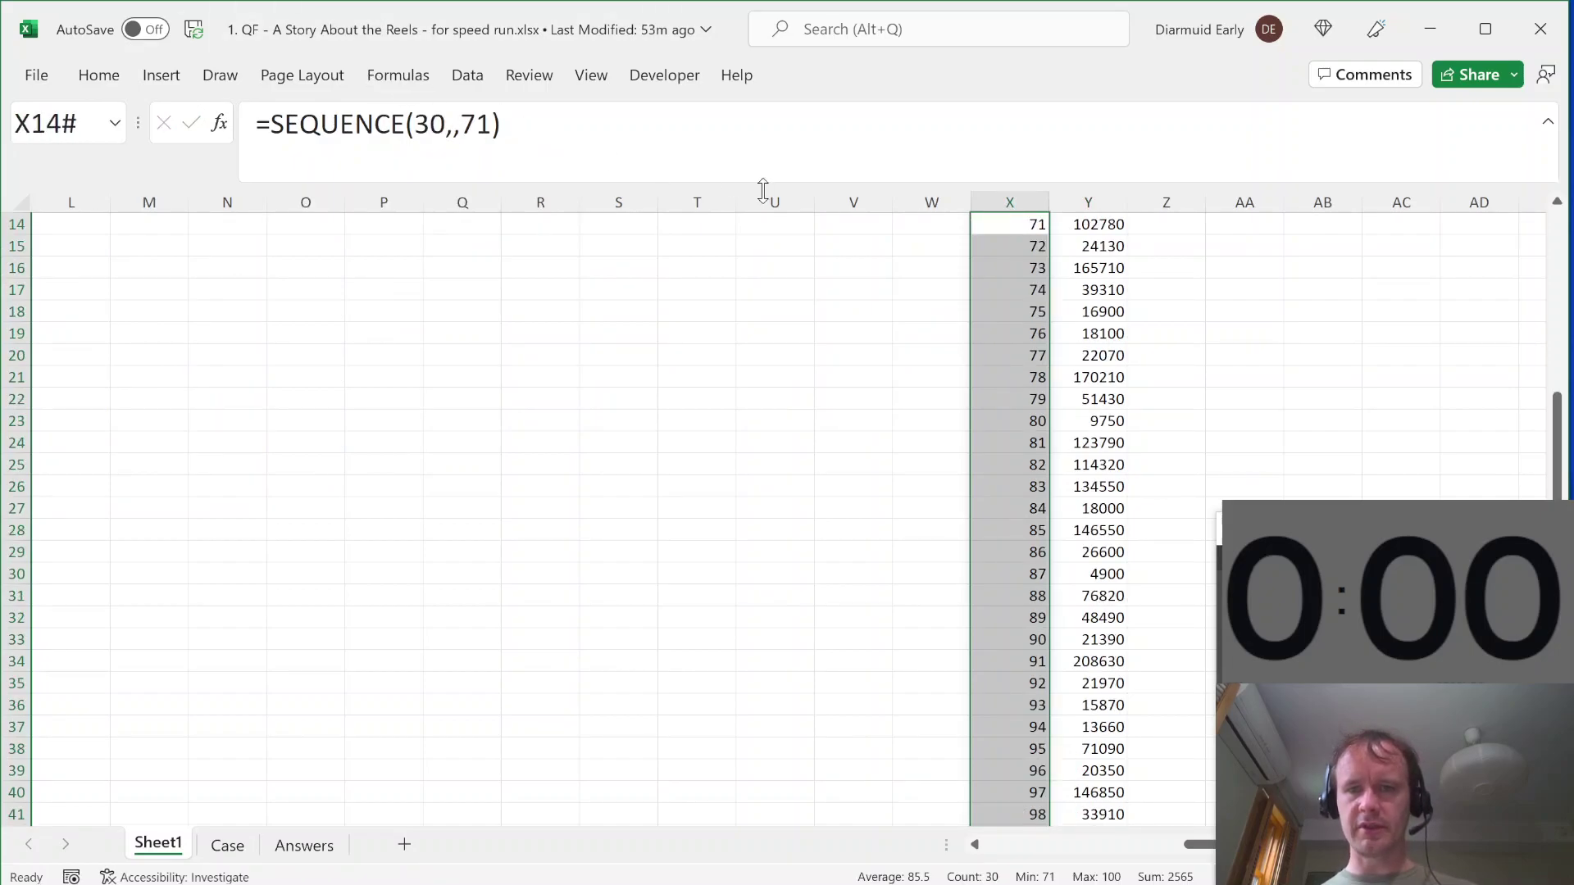
key(Up)
key(Right)
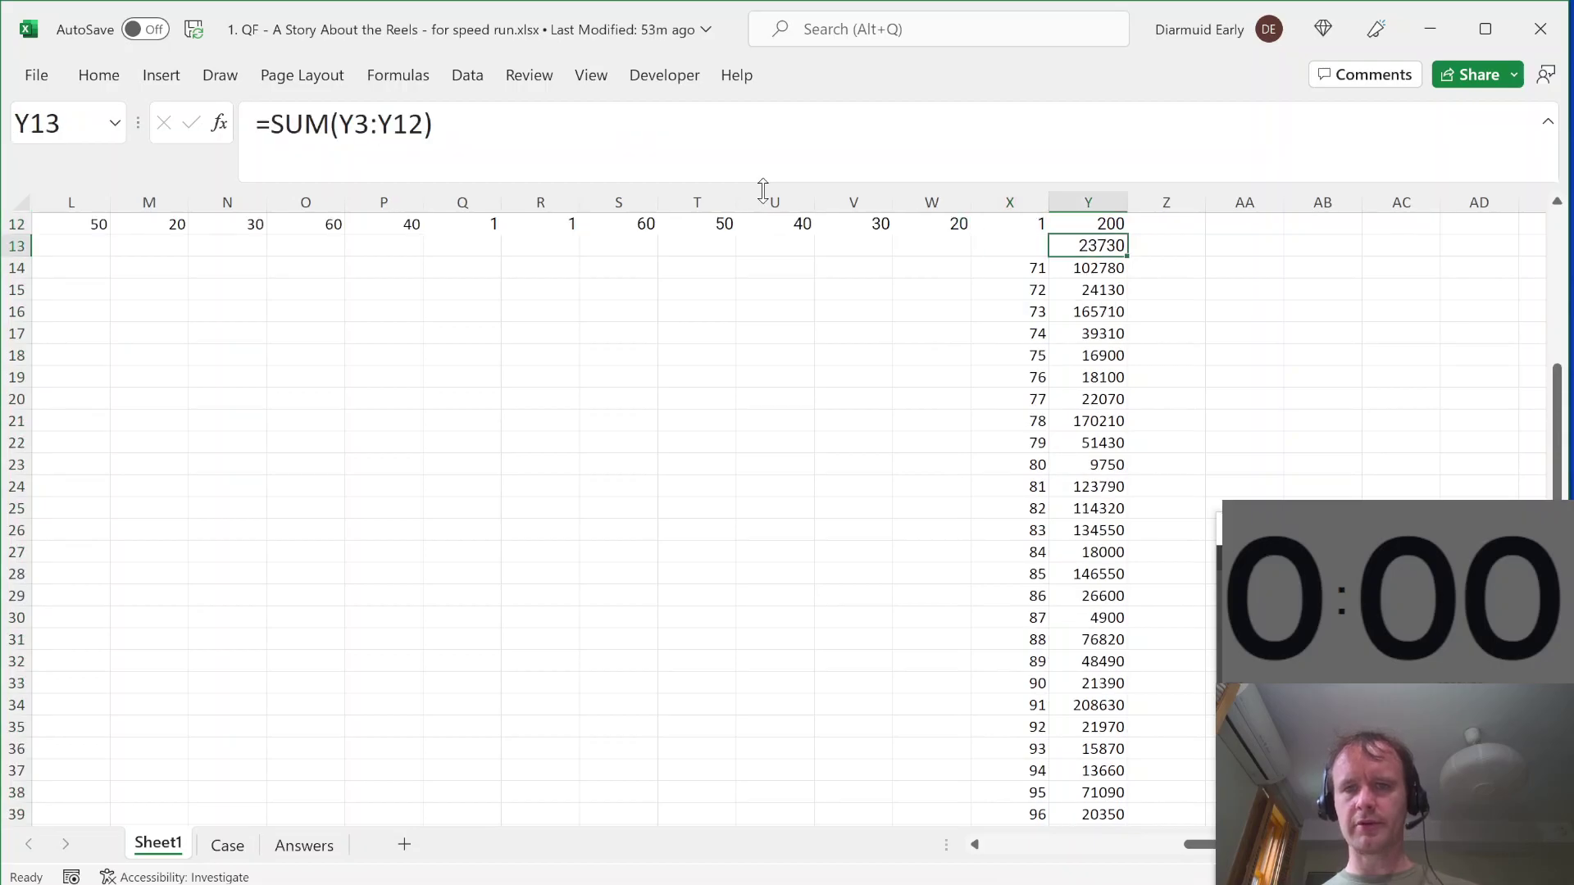
key(Left)
key(Down)
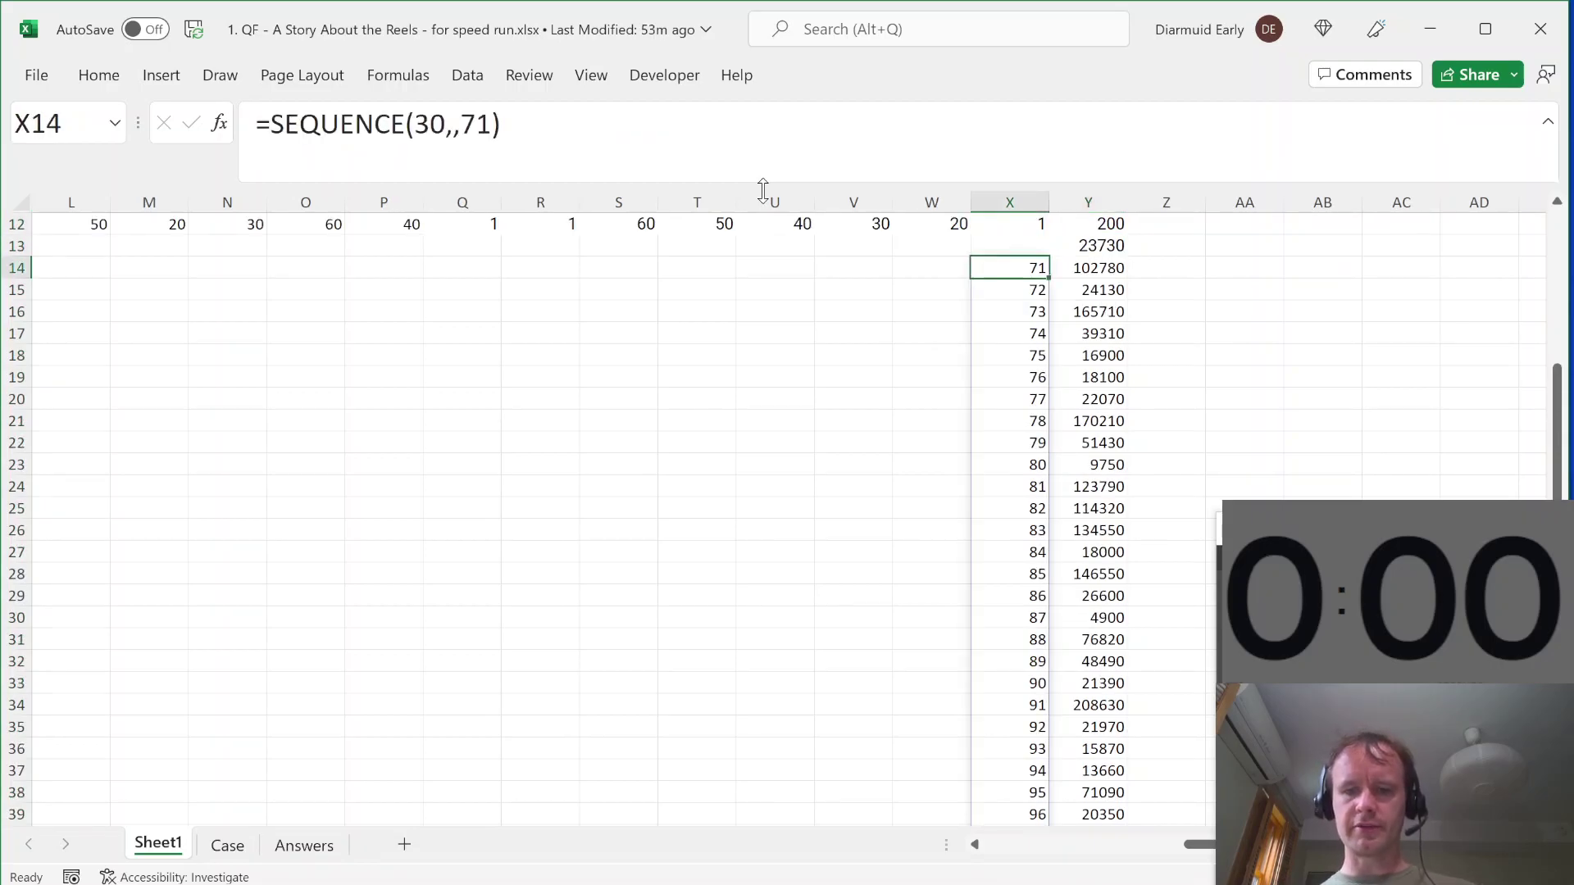
Step: Review the {=TABLE(,A1)} data table results from Y14 before returning to the Case sheet
key(Right)
click(372, 127)
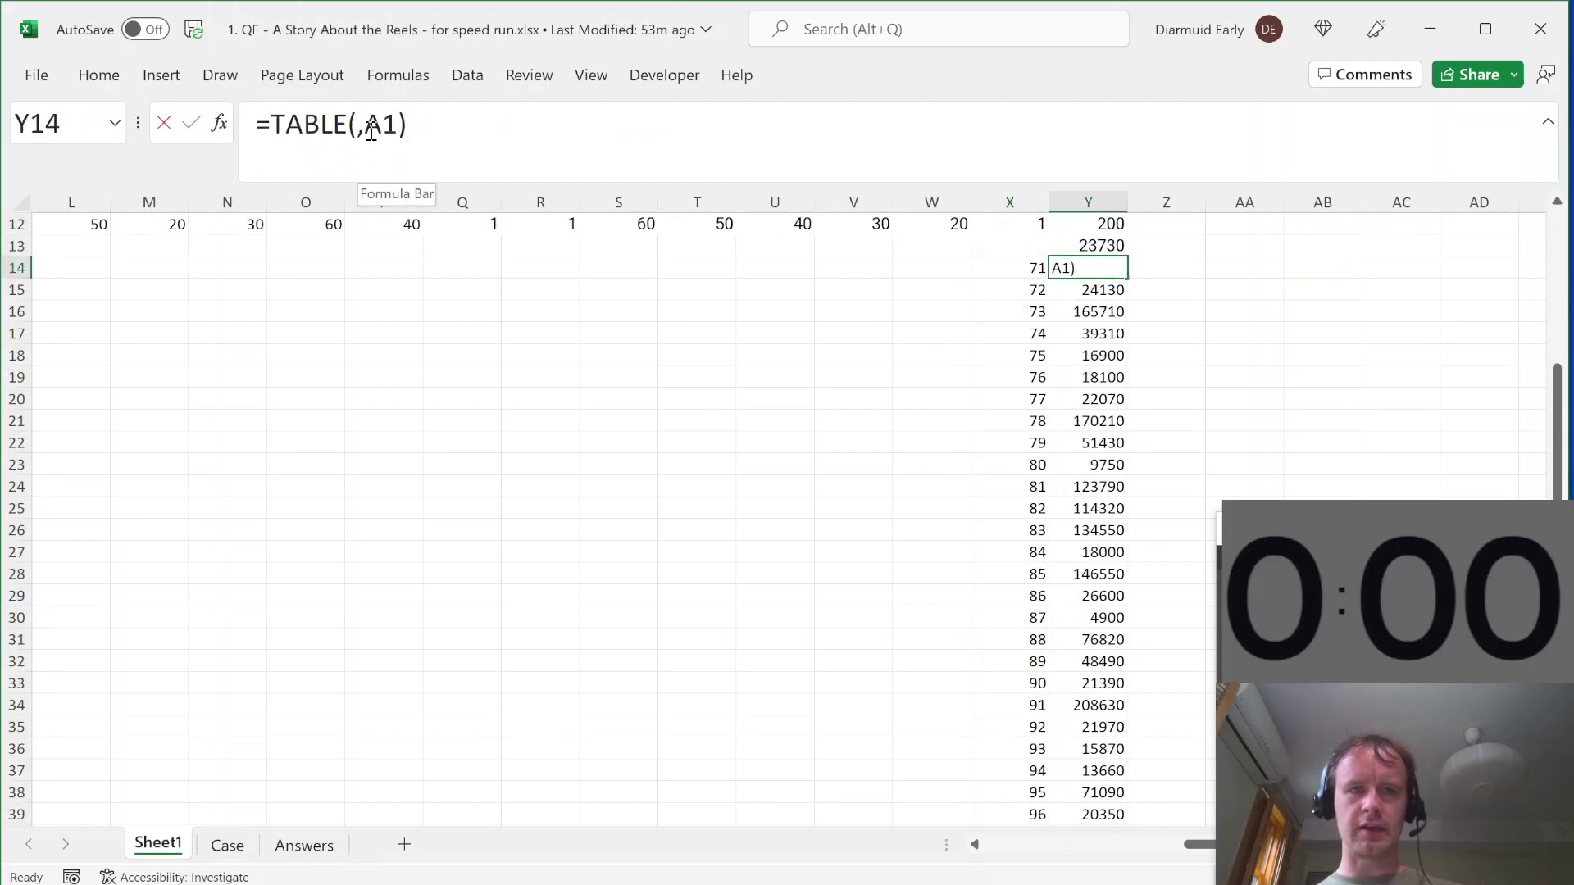
key(Escape)
key(ctrl+shift+Down)
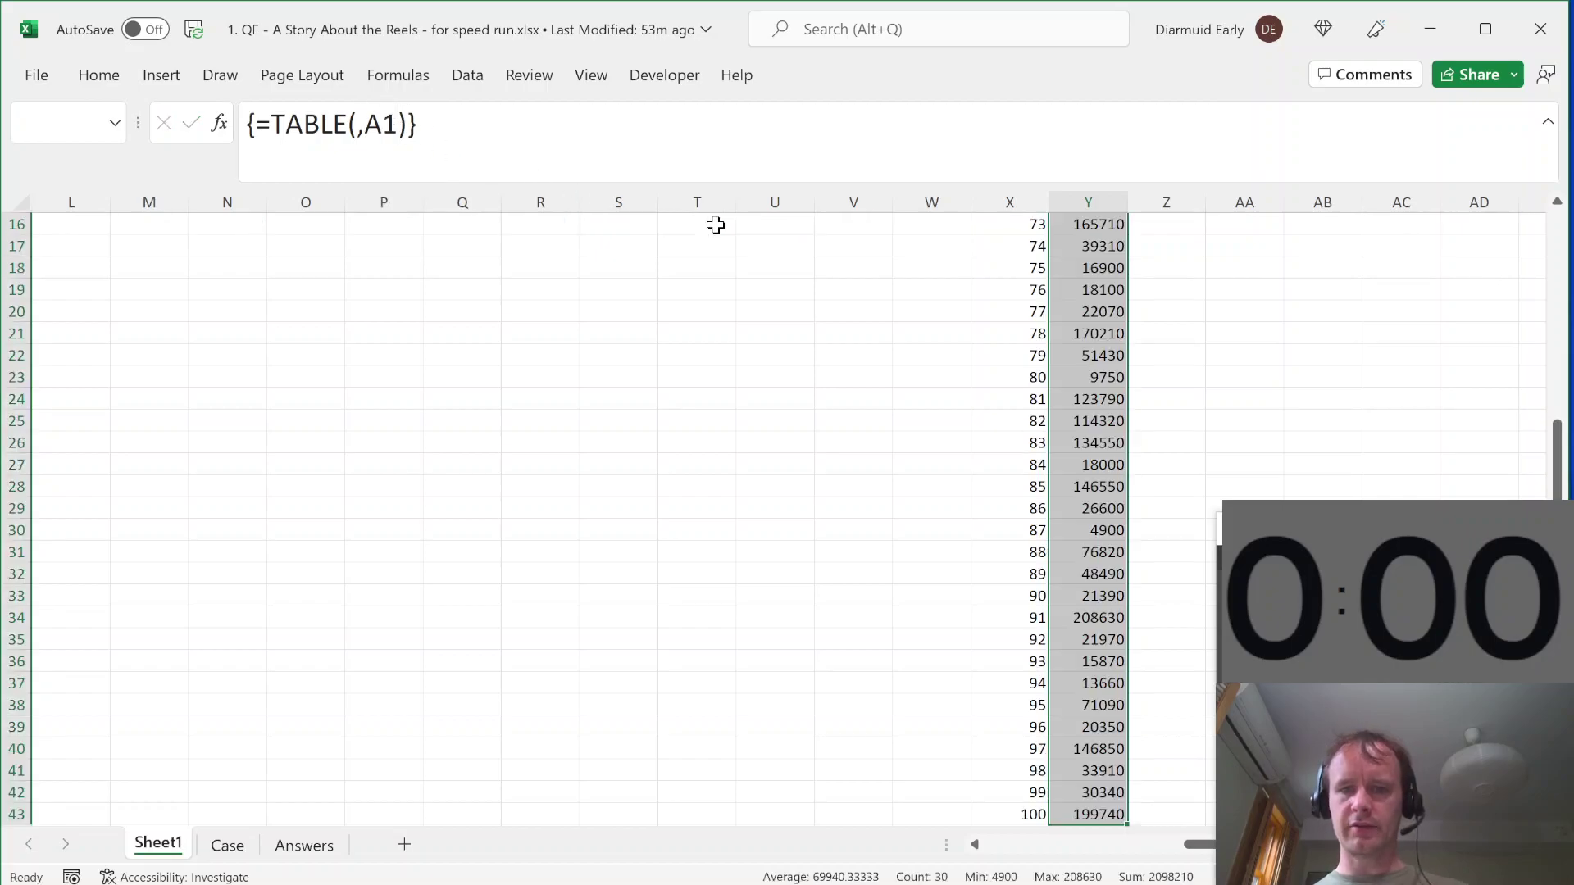
key(shift+BackSpace)
key(ctrl+Page_Down)
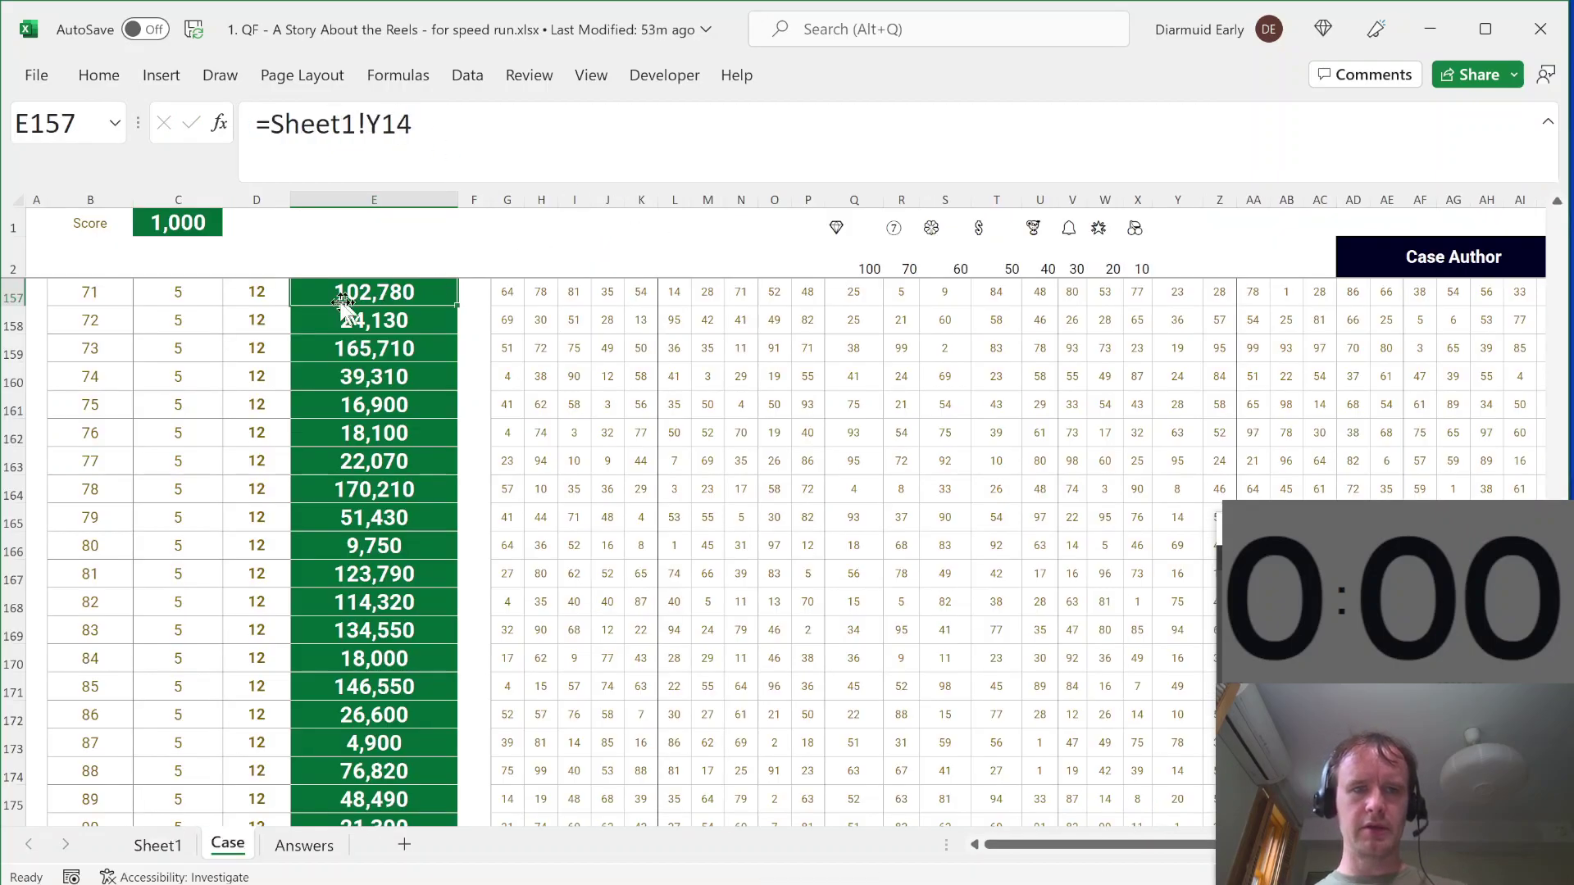